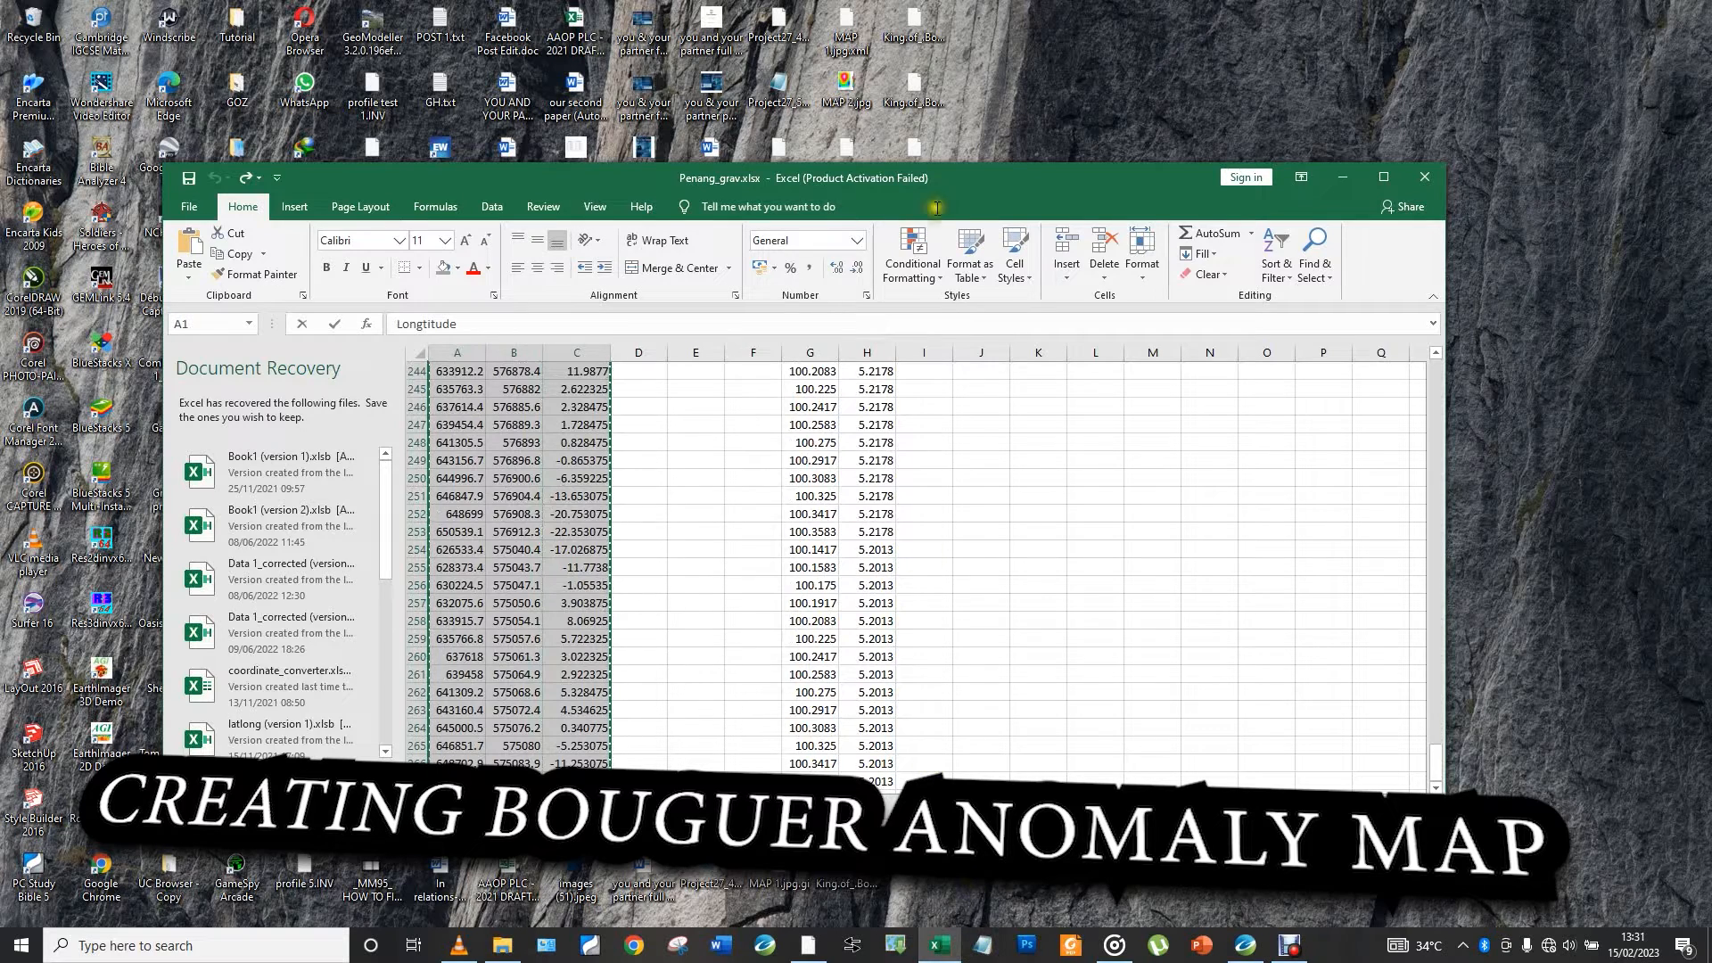
Open tutorial gabby.txt from the desktop's Gravity project\for Tutorial folder and paste the copied Longtitude, Latitude and GRAVITY data into it
{"action": "left_click_drag", "start_coordinate": [939, 171], "coordinate": [1157, 174]}
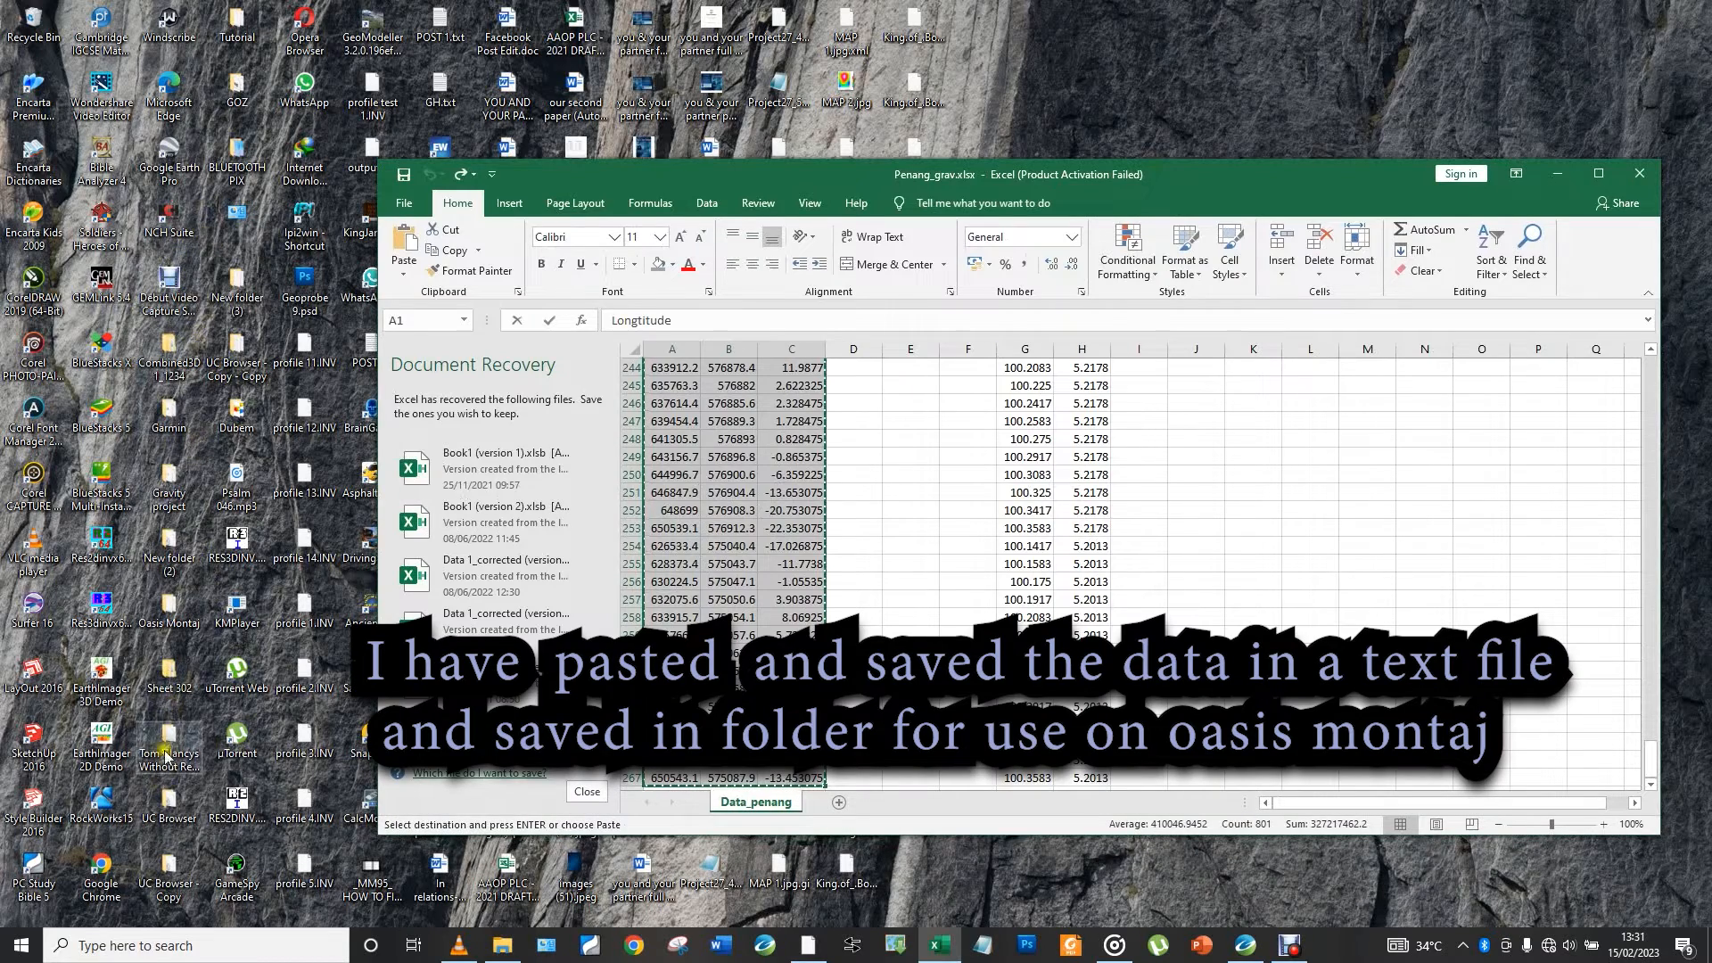
{"action": "double_click", "coordinate": [168, 477]}
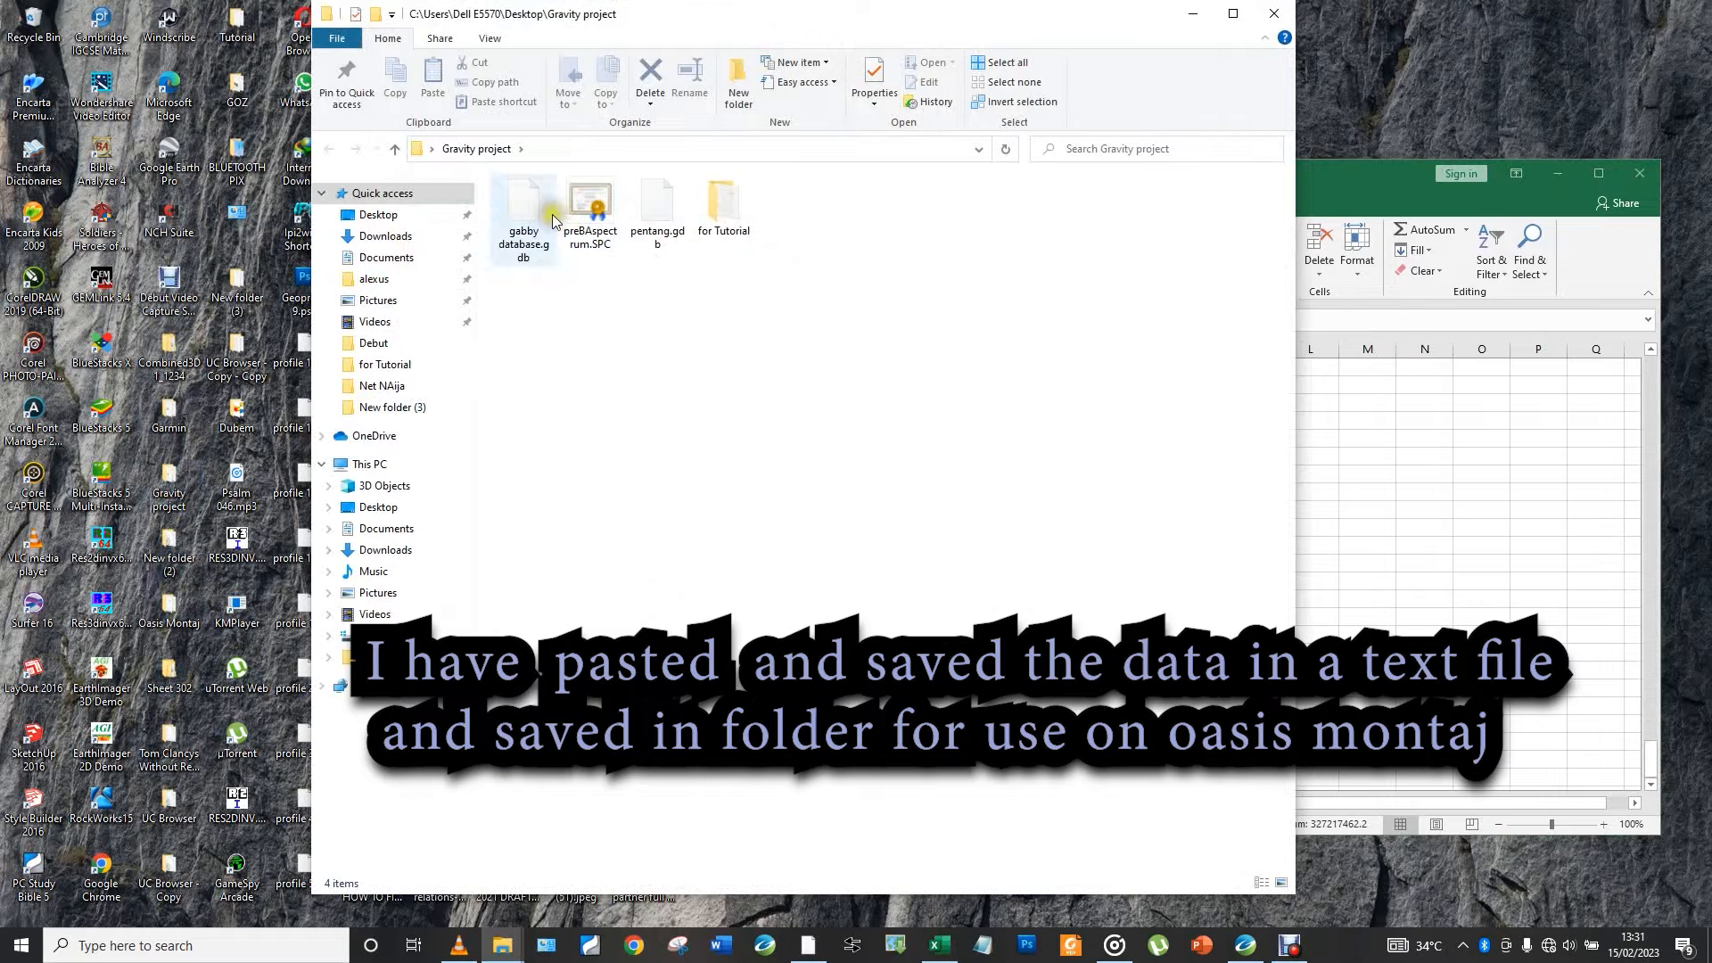
{"action": "double_click", "coordinate": [724, 218]}
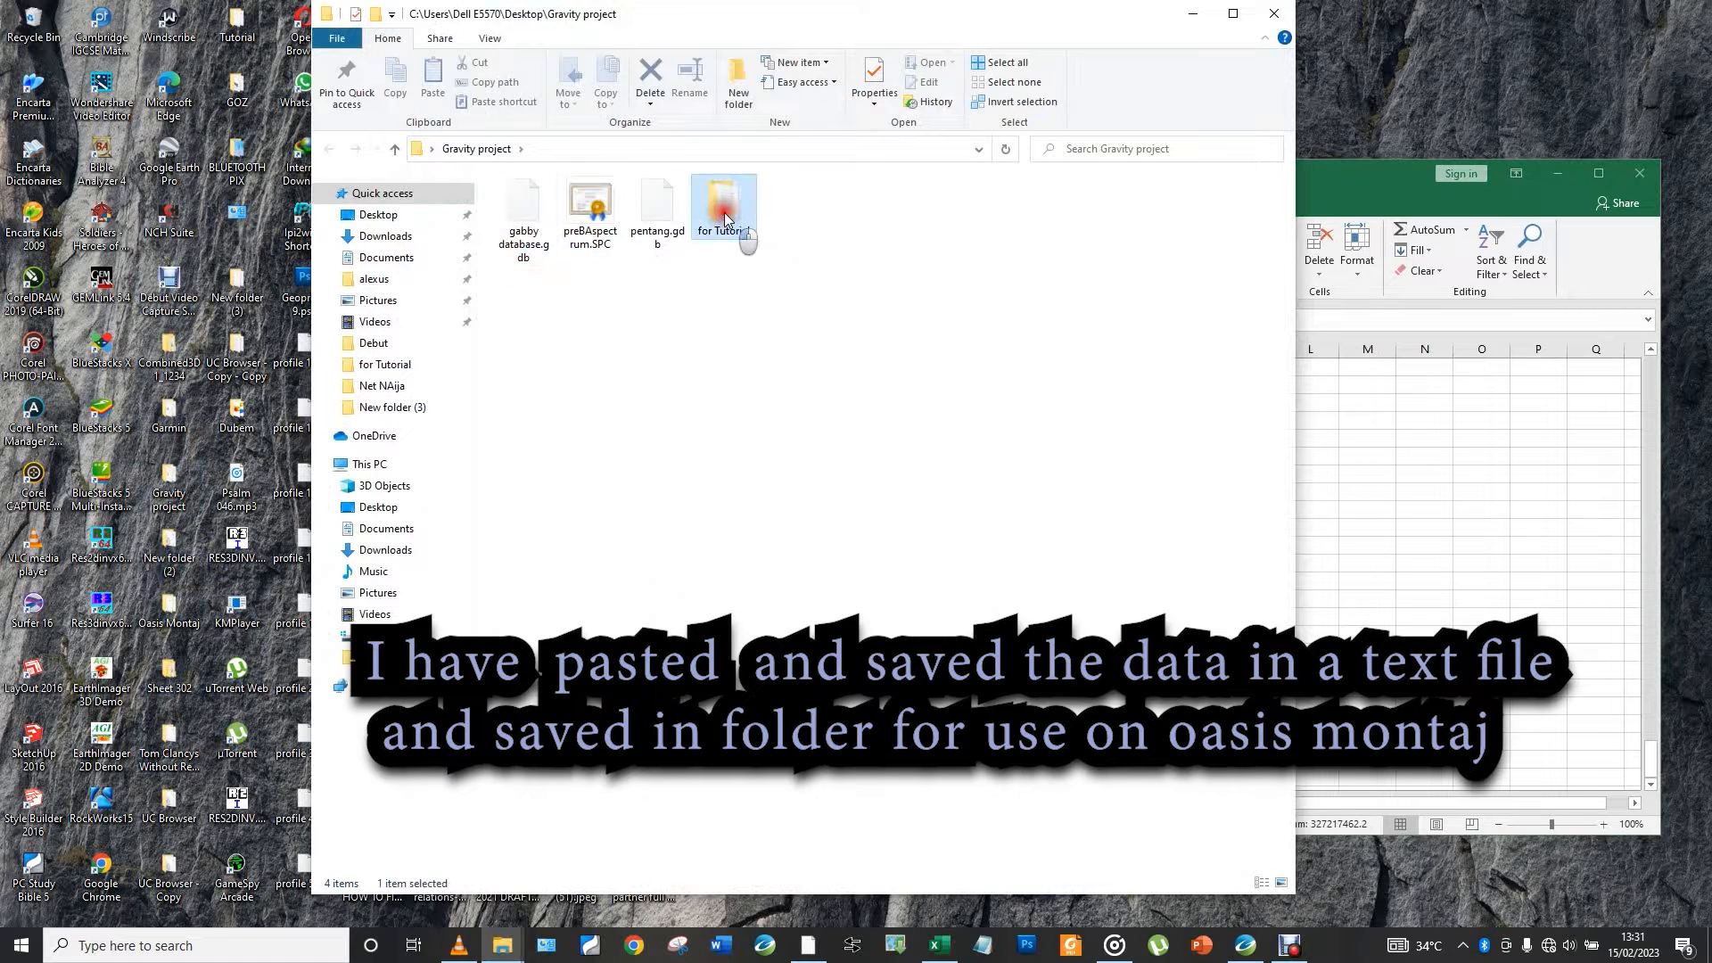
{"action": "double_click", "coordinate": [683, 207]}
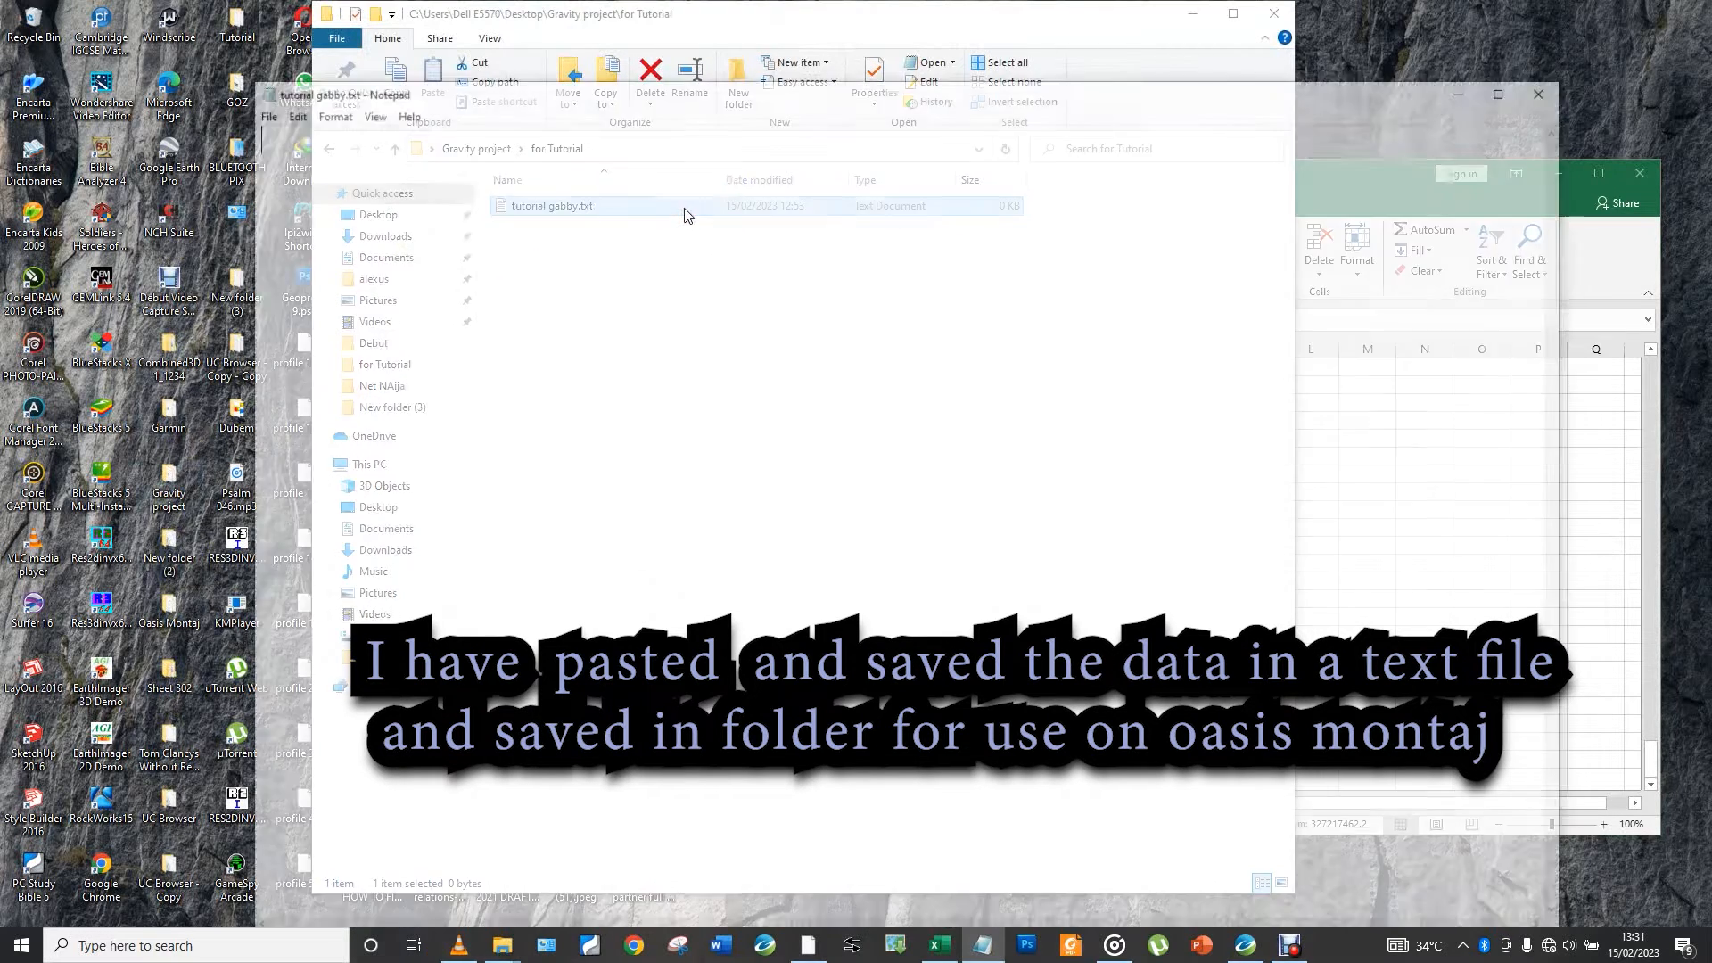
{"action": "key", "text": "ctrl+v"}
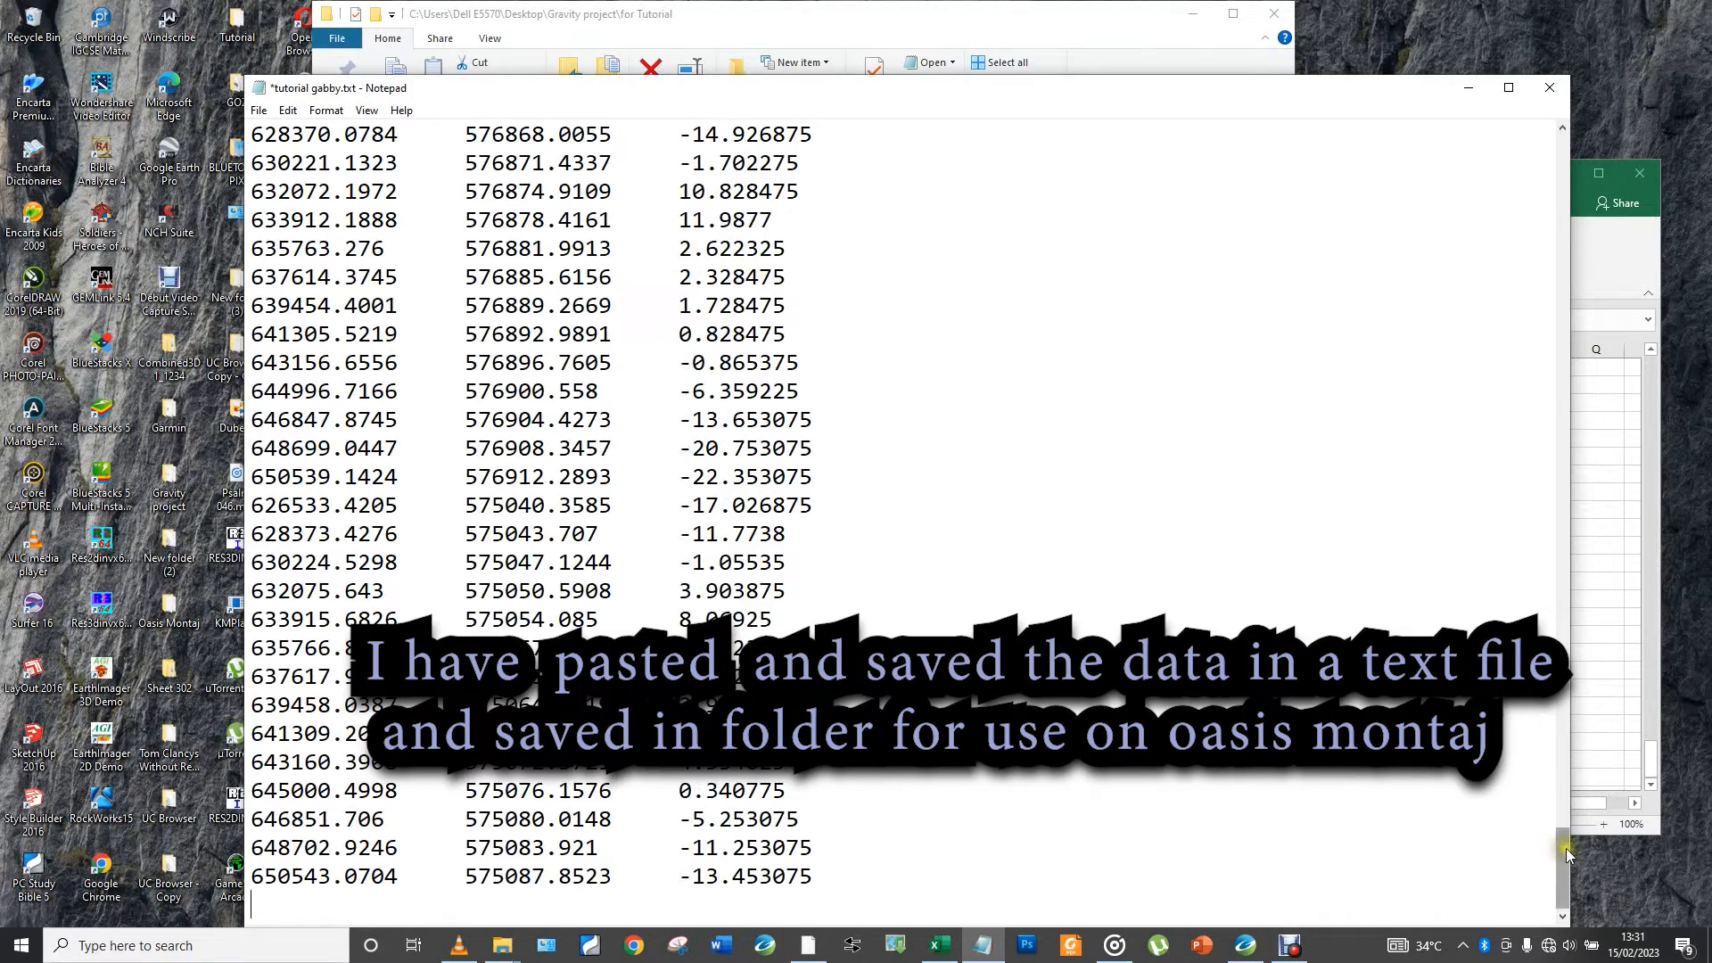
Save the pasted data in tutorial gabby.txt, and close the text file and its folder window
{"action": "left_click_drag", "start_coordinate": [1568, 853], "coordinate": [1539, 158]}
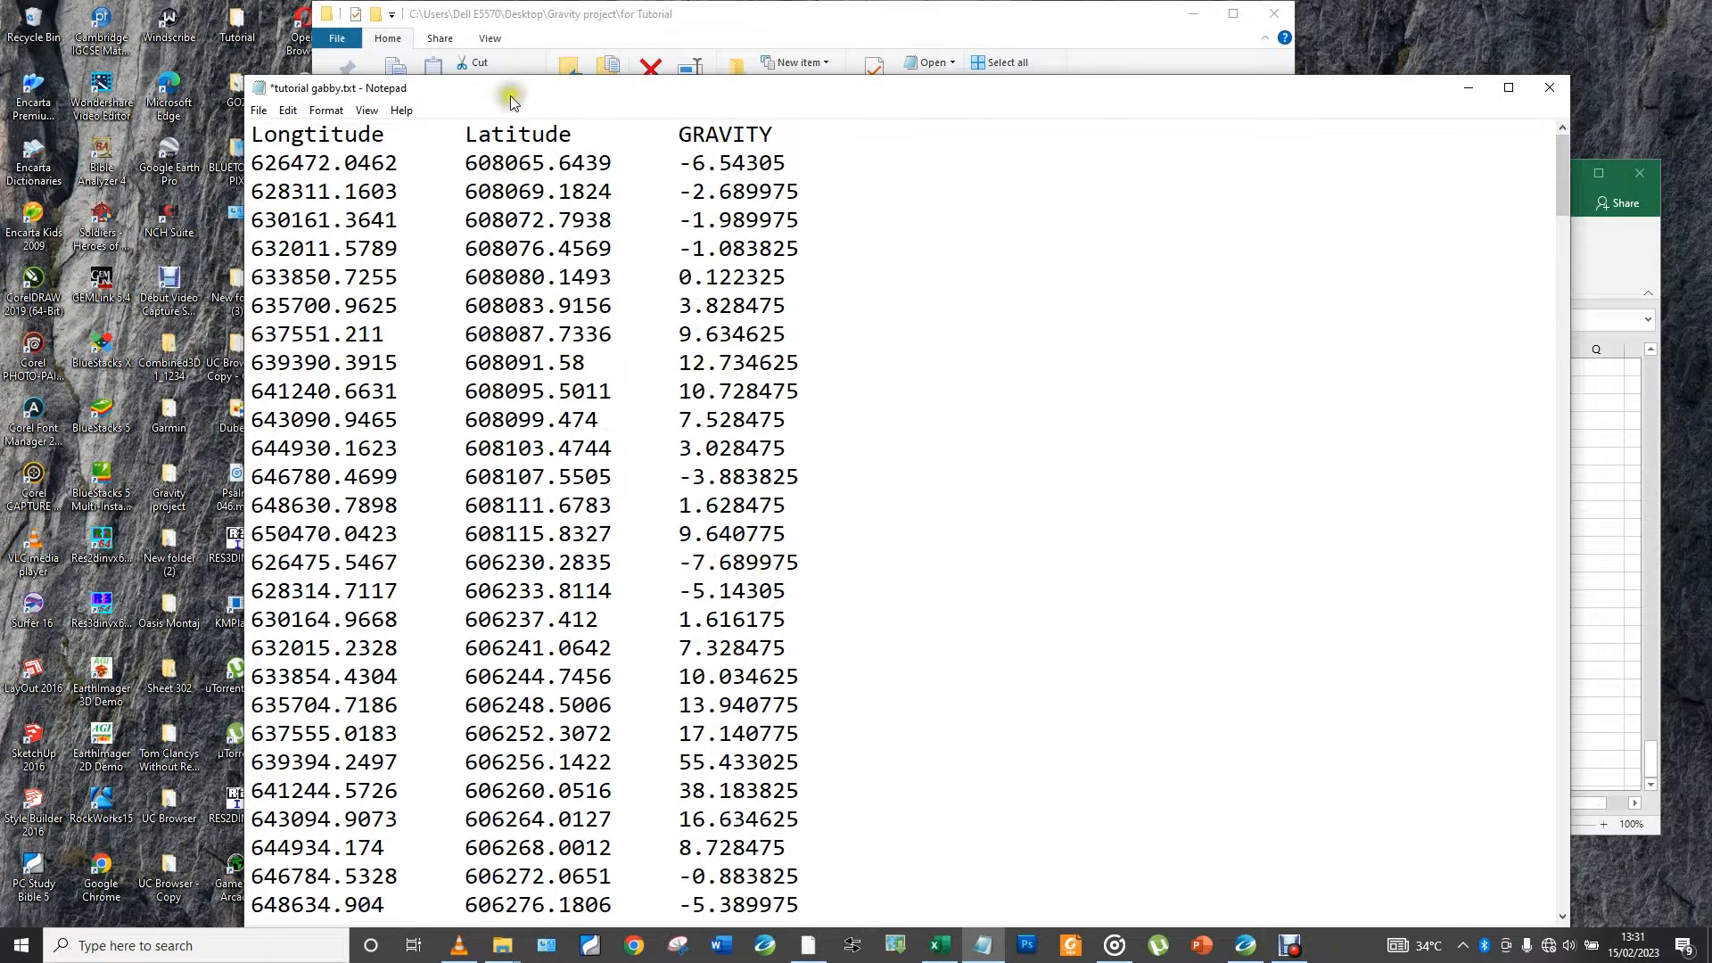
{"action": "left_click", "coordinate": [259, 110]}
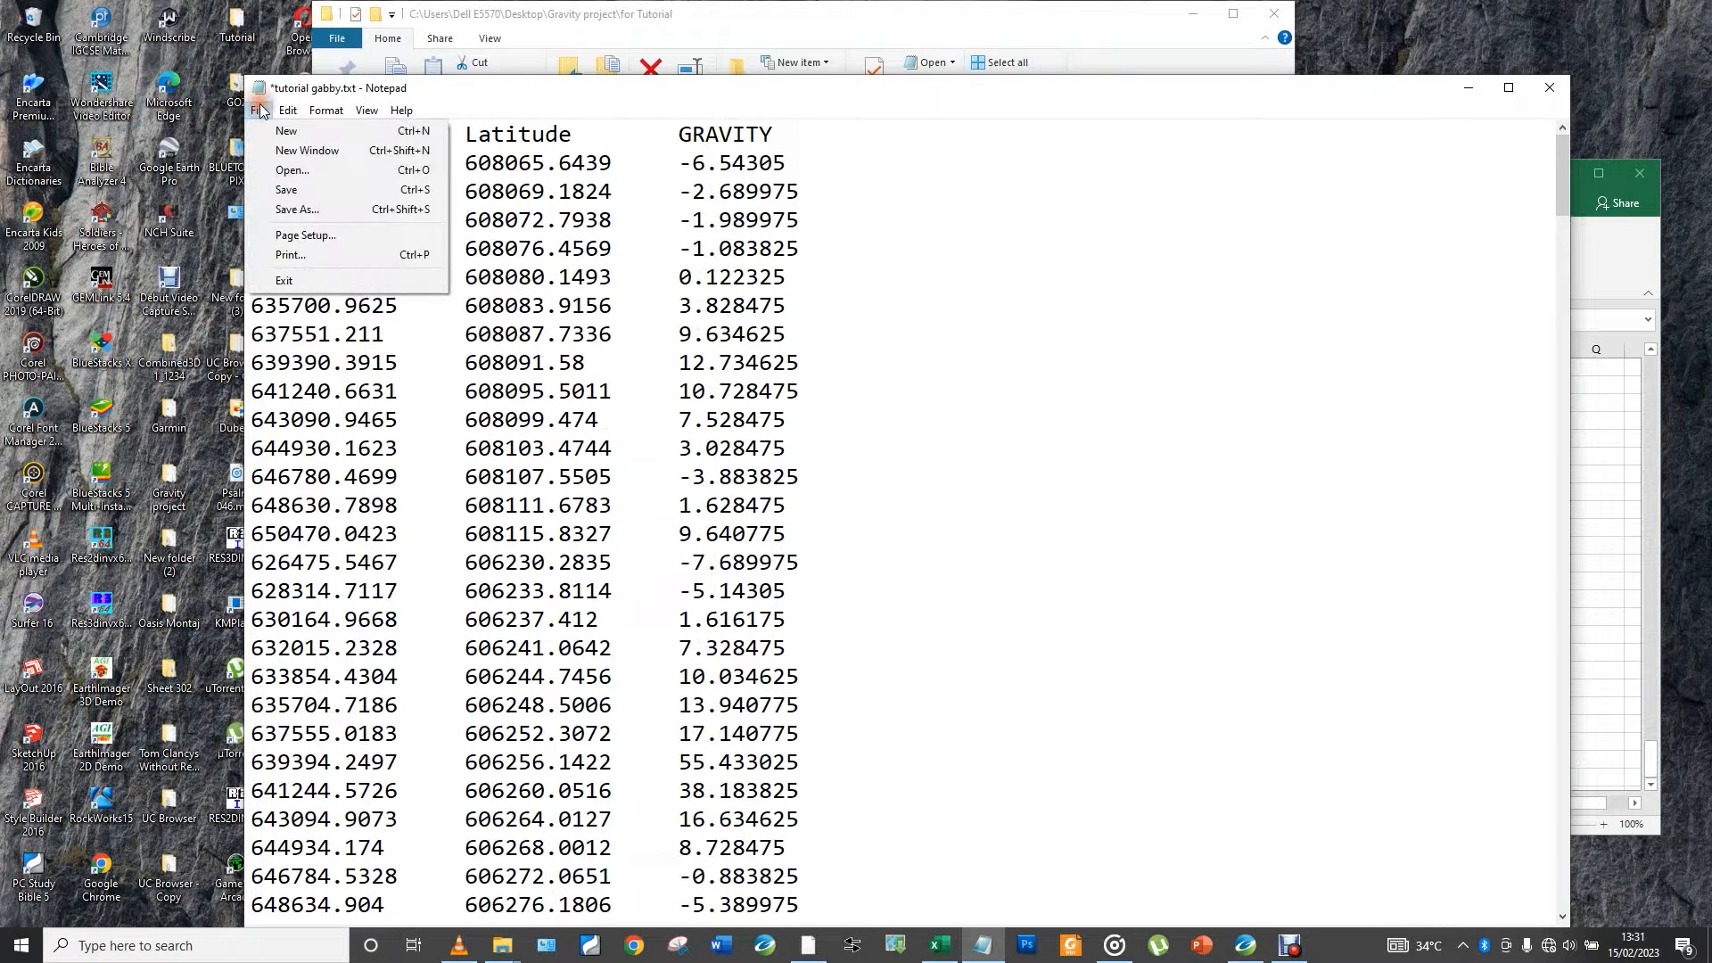
{"action": "left_click", "coordinate": [298, 197]}
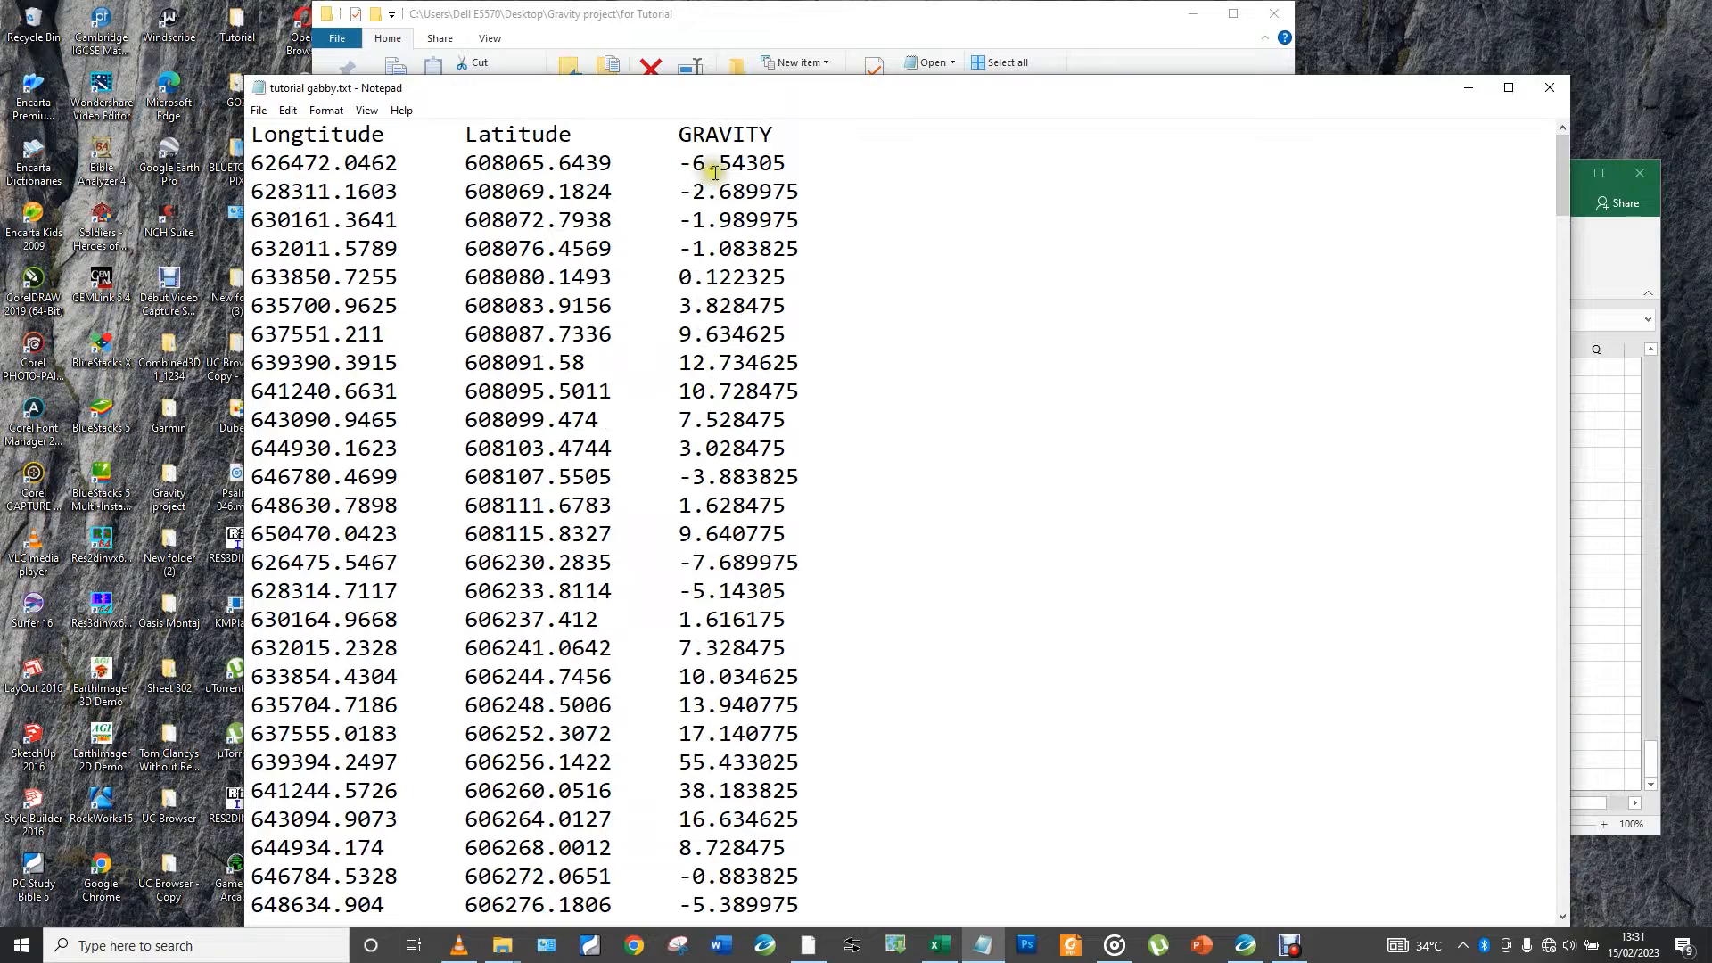
{"action": "left_click", "coordinate": [1549, 87]}
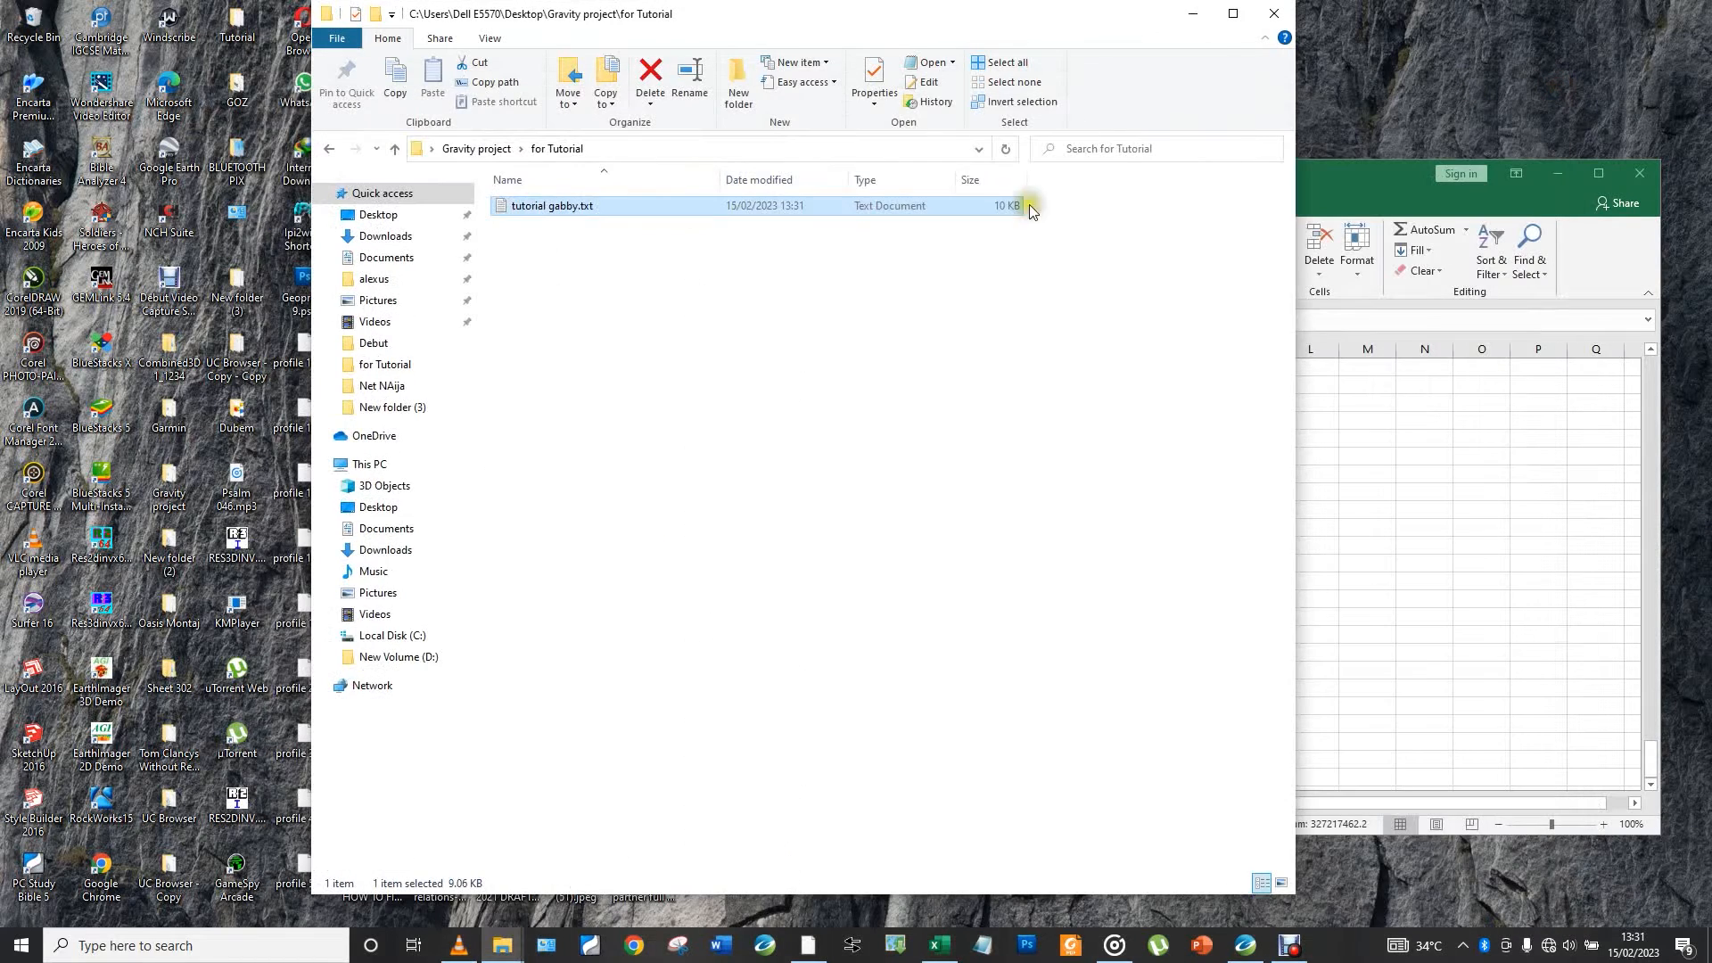
{"action": "left_click", "coordinate": [1273, 14]}
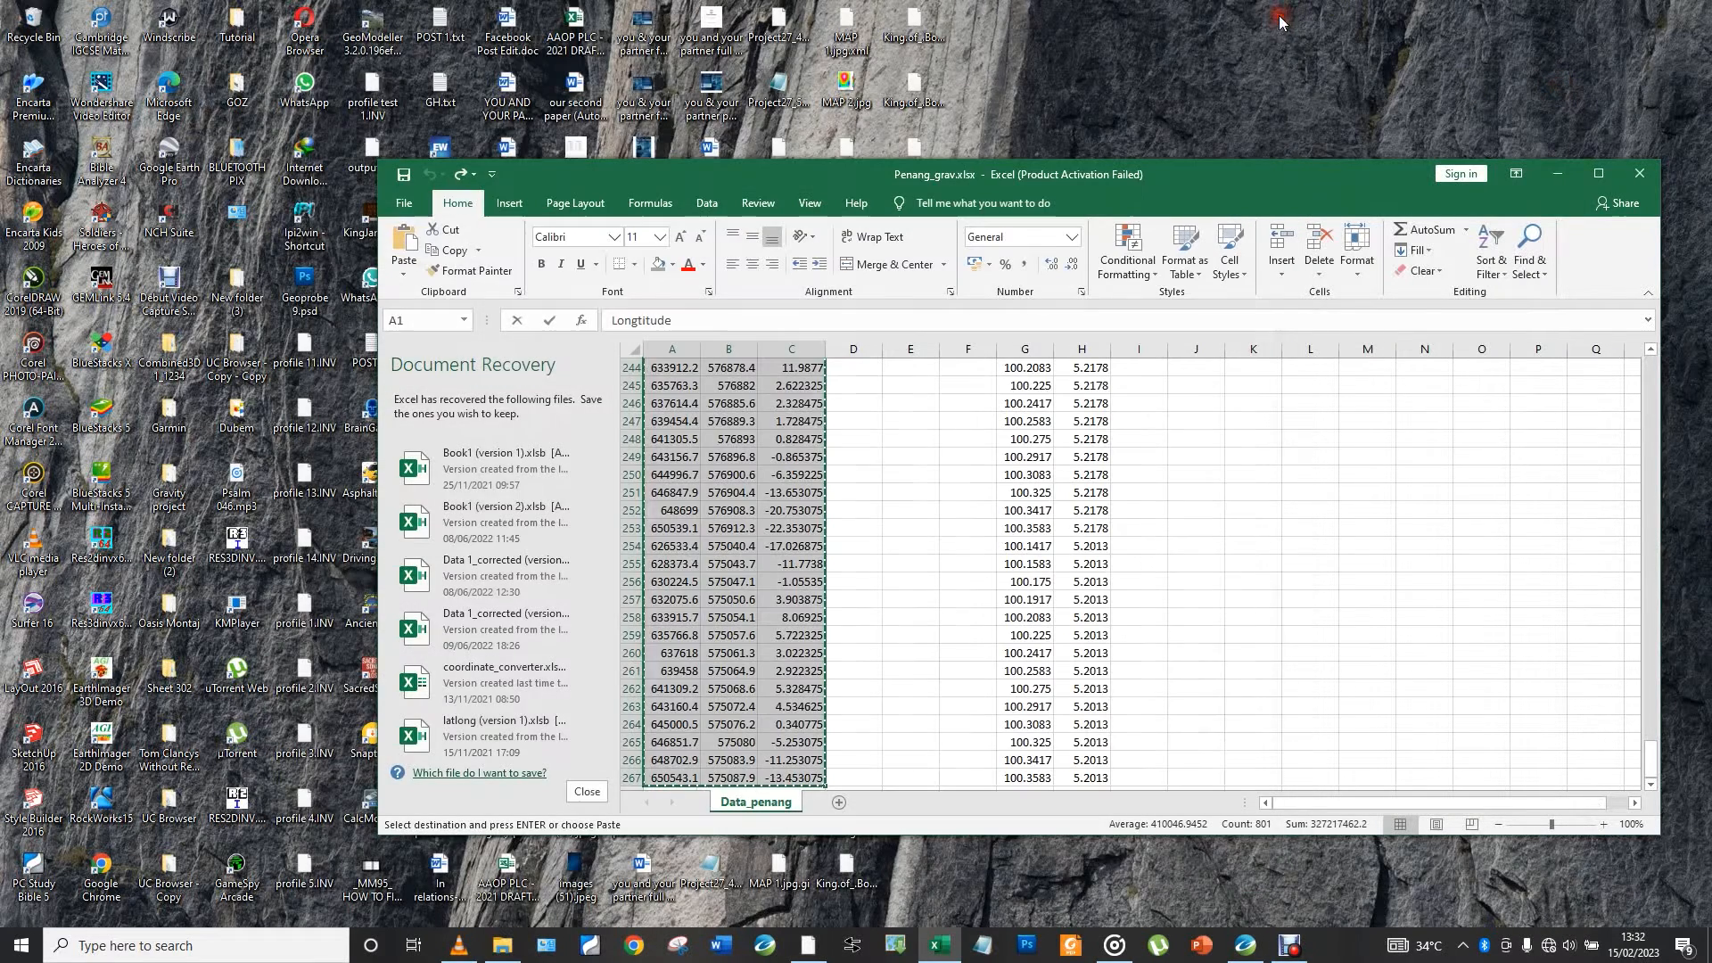
Close Penang_grav.xlsx without saving, keeping the recovered files for viewing another time and discarding the clipboard contents
{"action": "left_click", "coordinate": [1637, 178]}
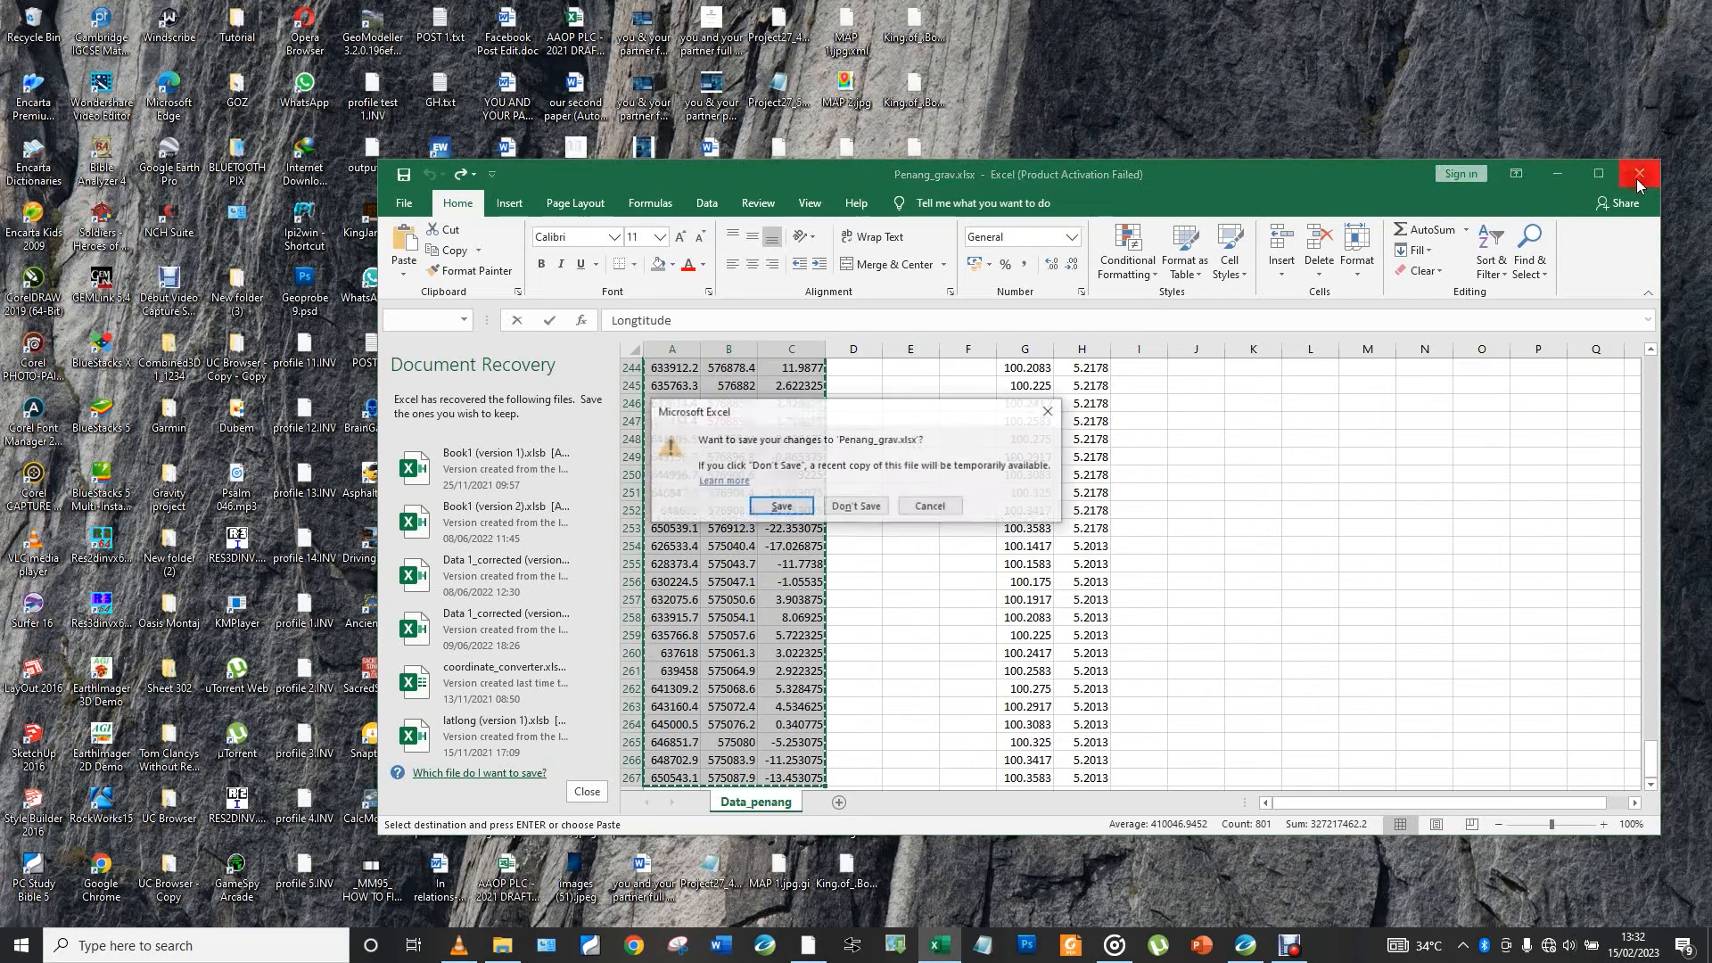
{"action": "left_click", "coordinate": [858, 506]}
{"action": "left_click", "coordinate": [726, 392]}
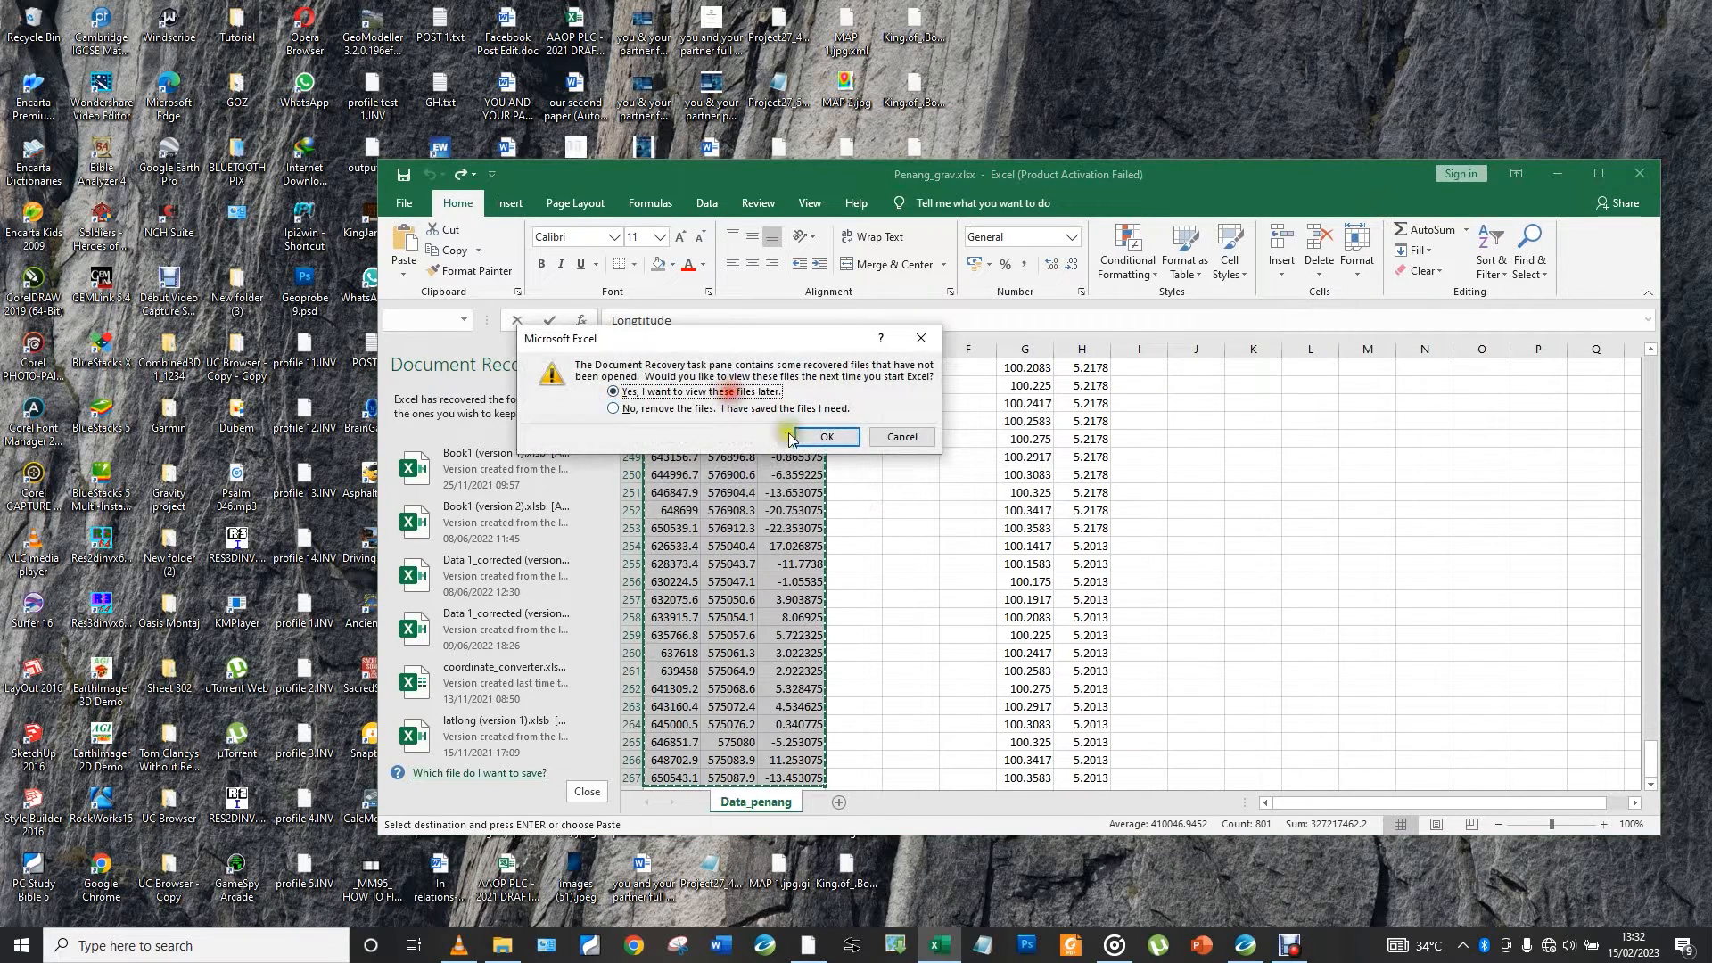
{"action": "left_click", "coordinate": [827, 440]}
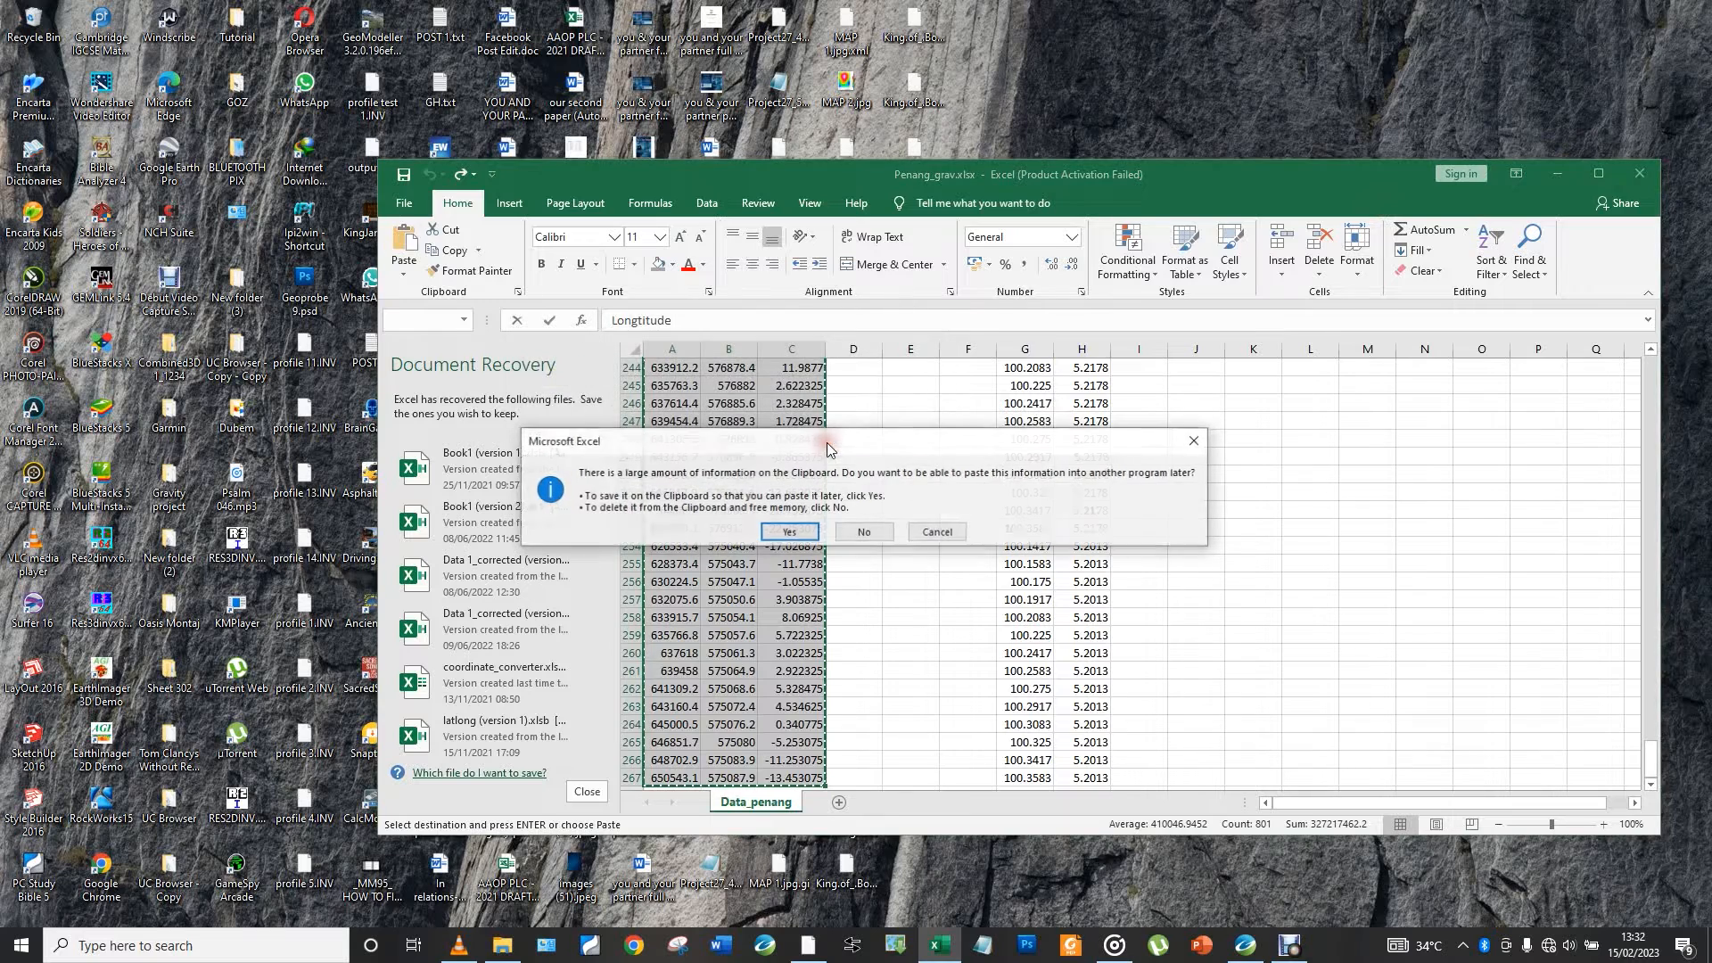
{"action": "left_click", "coordinate": [862, 535]}
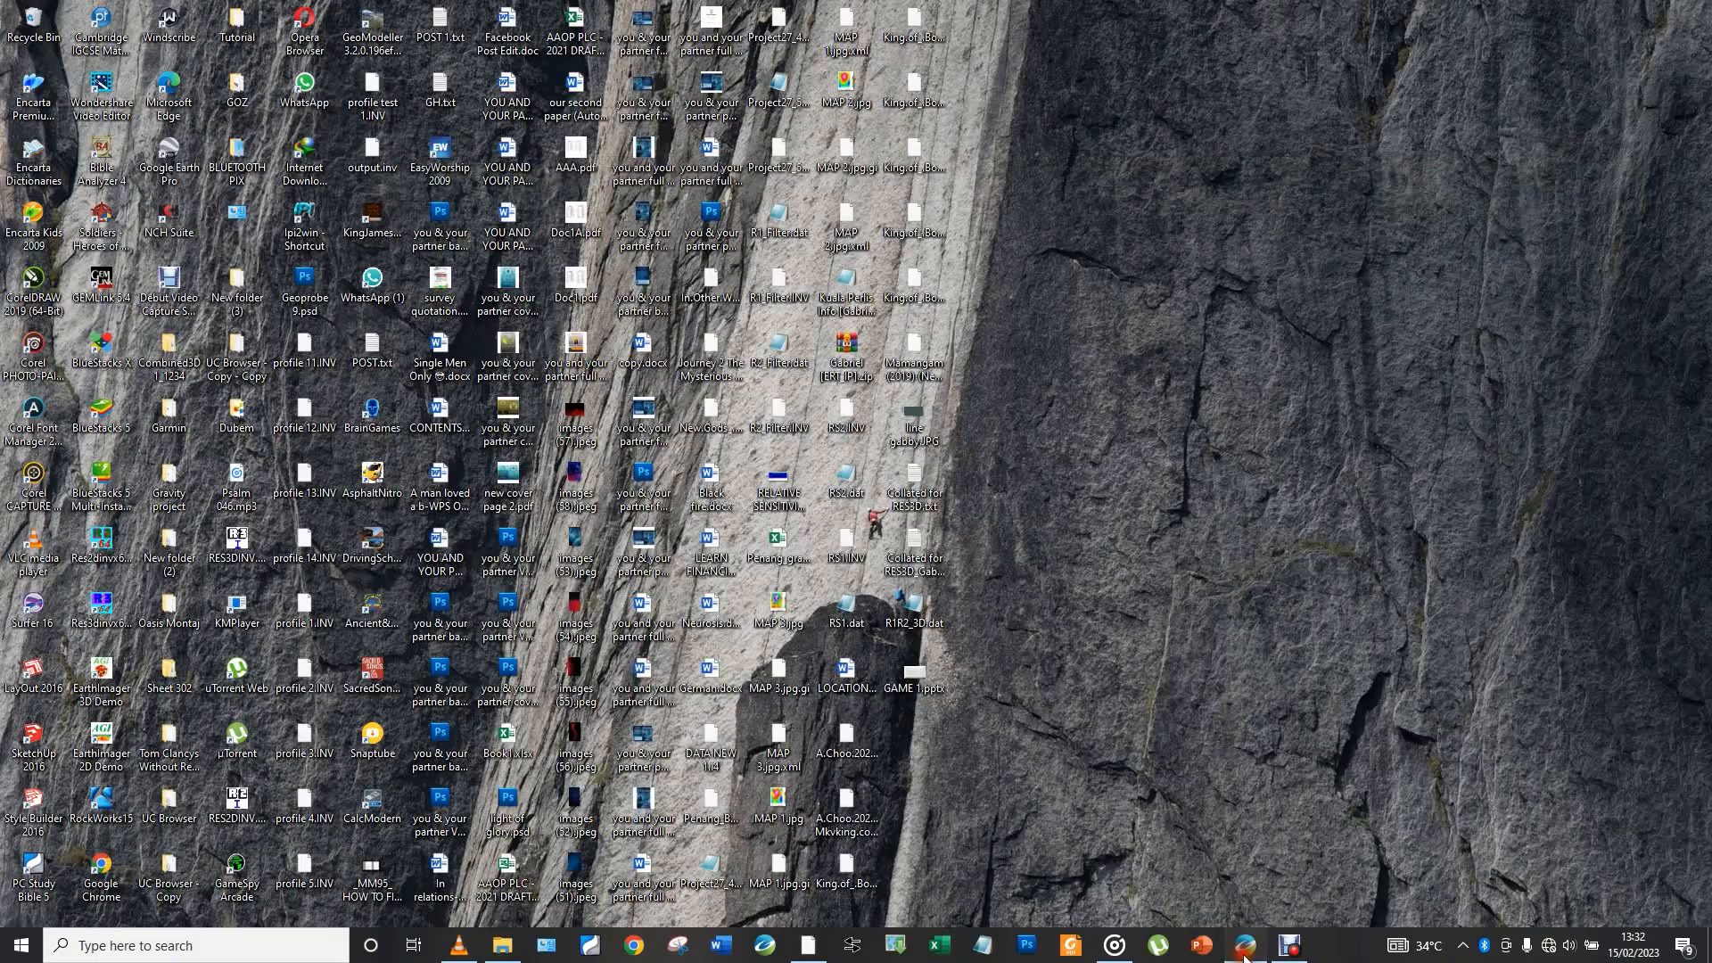
Switch to Oasis montaj and start an ASCII data import into a database
{"action": "left_click", "coordinate": [1244, 951]}
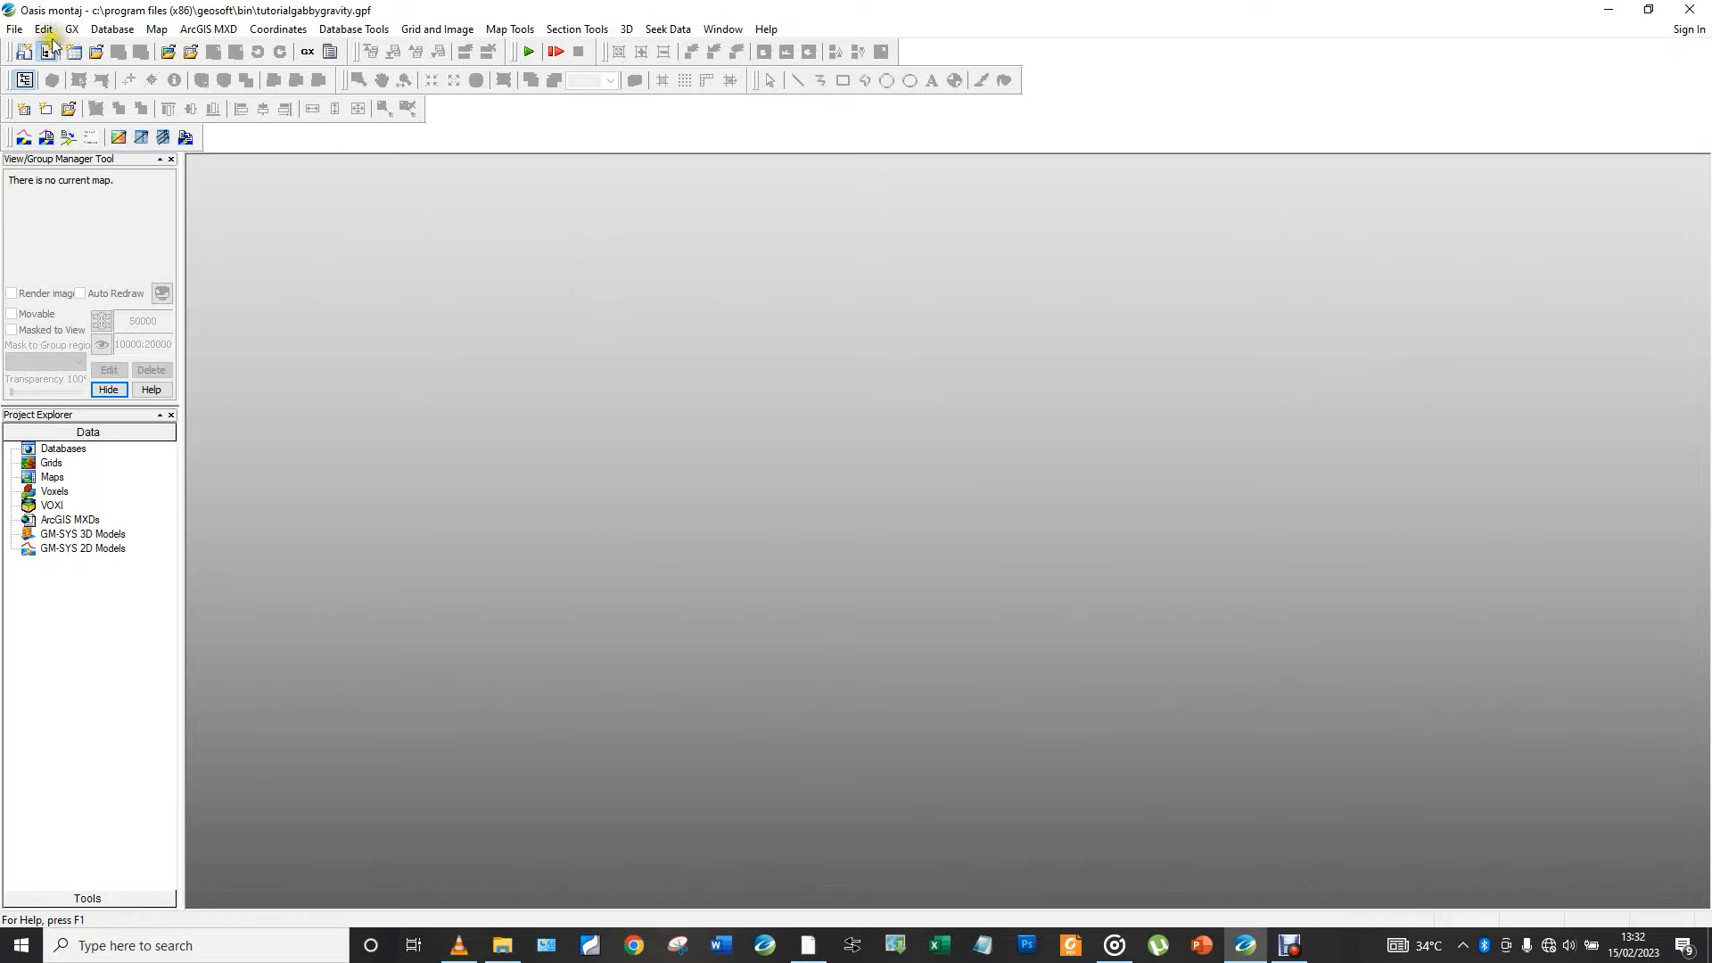
{"action": "left_click", "coordinate": [14, 30]}
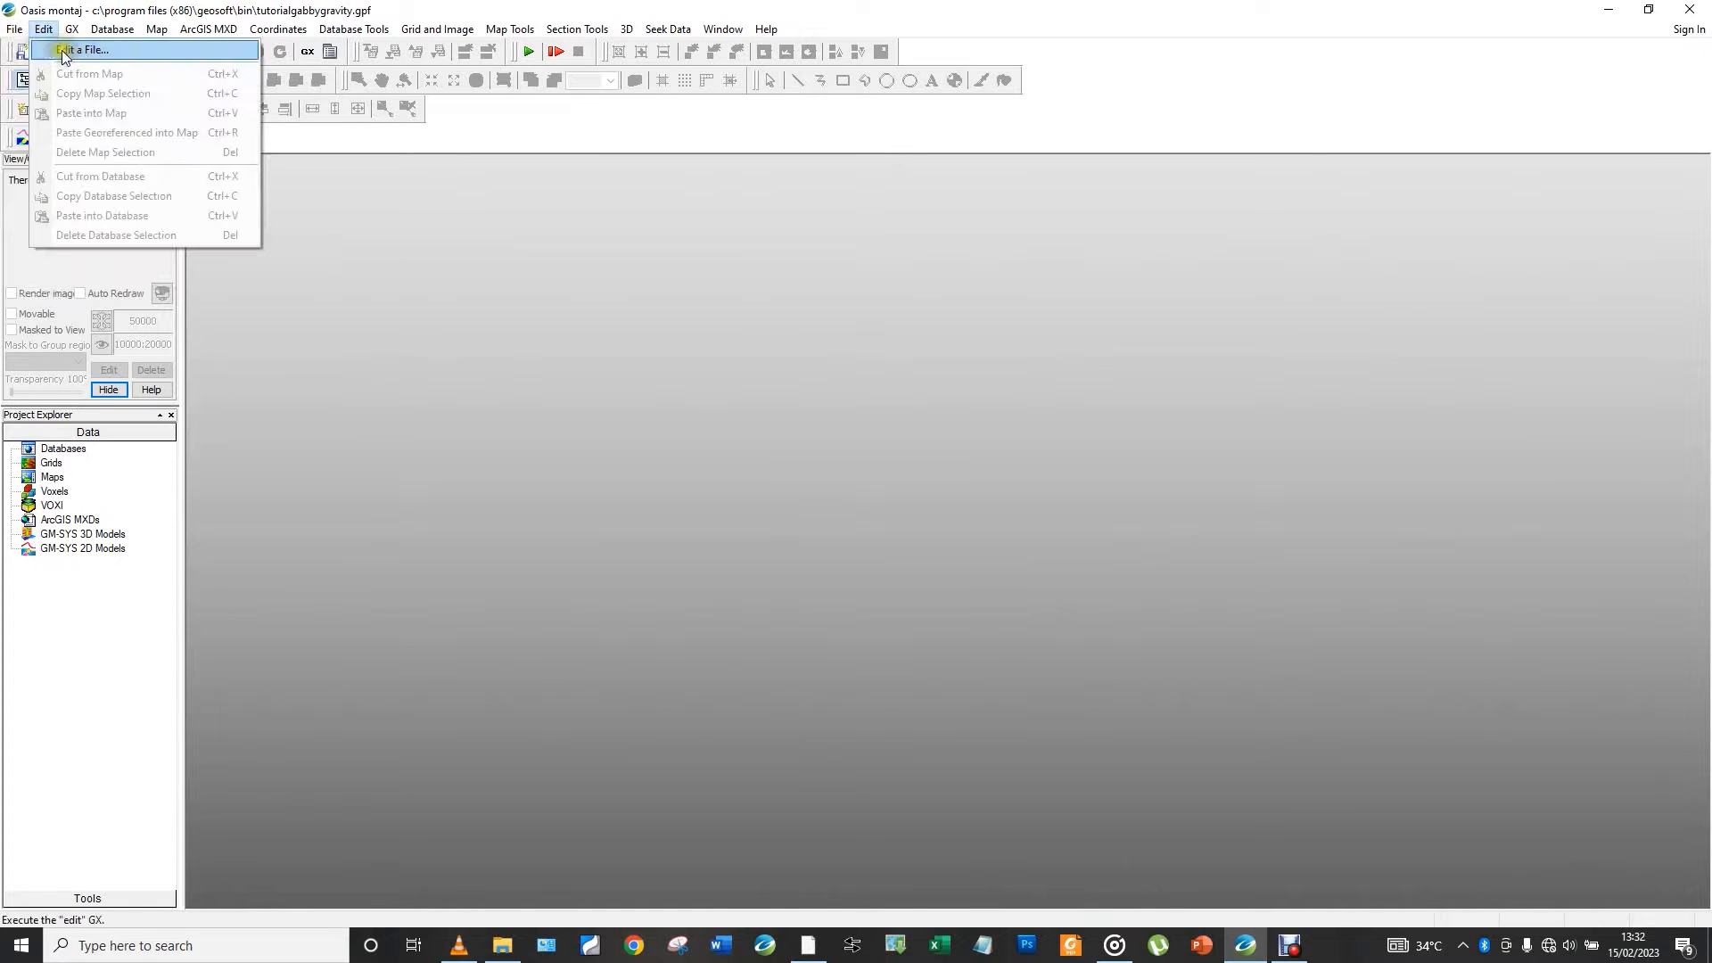
{"action": "mouse_move", "coordinate": [45, 39]}
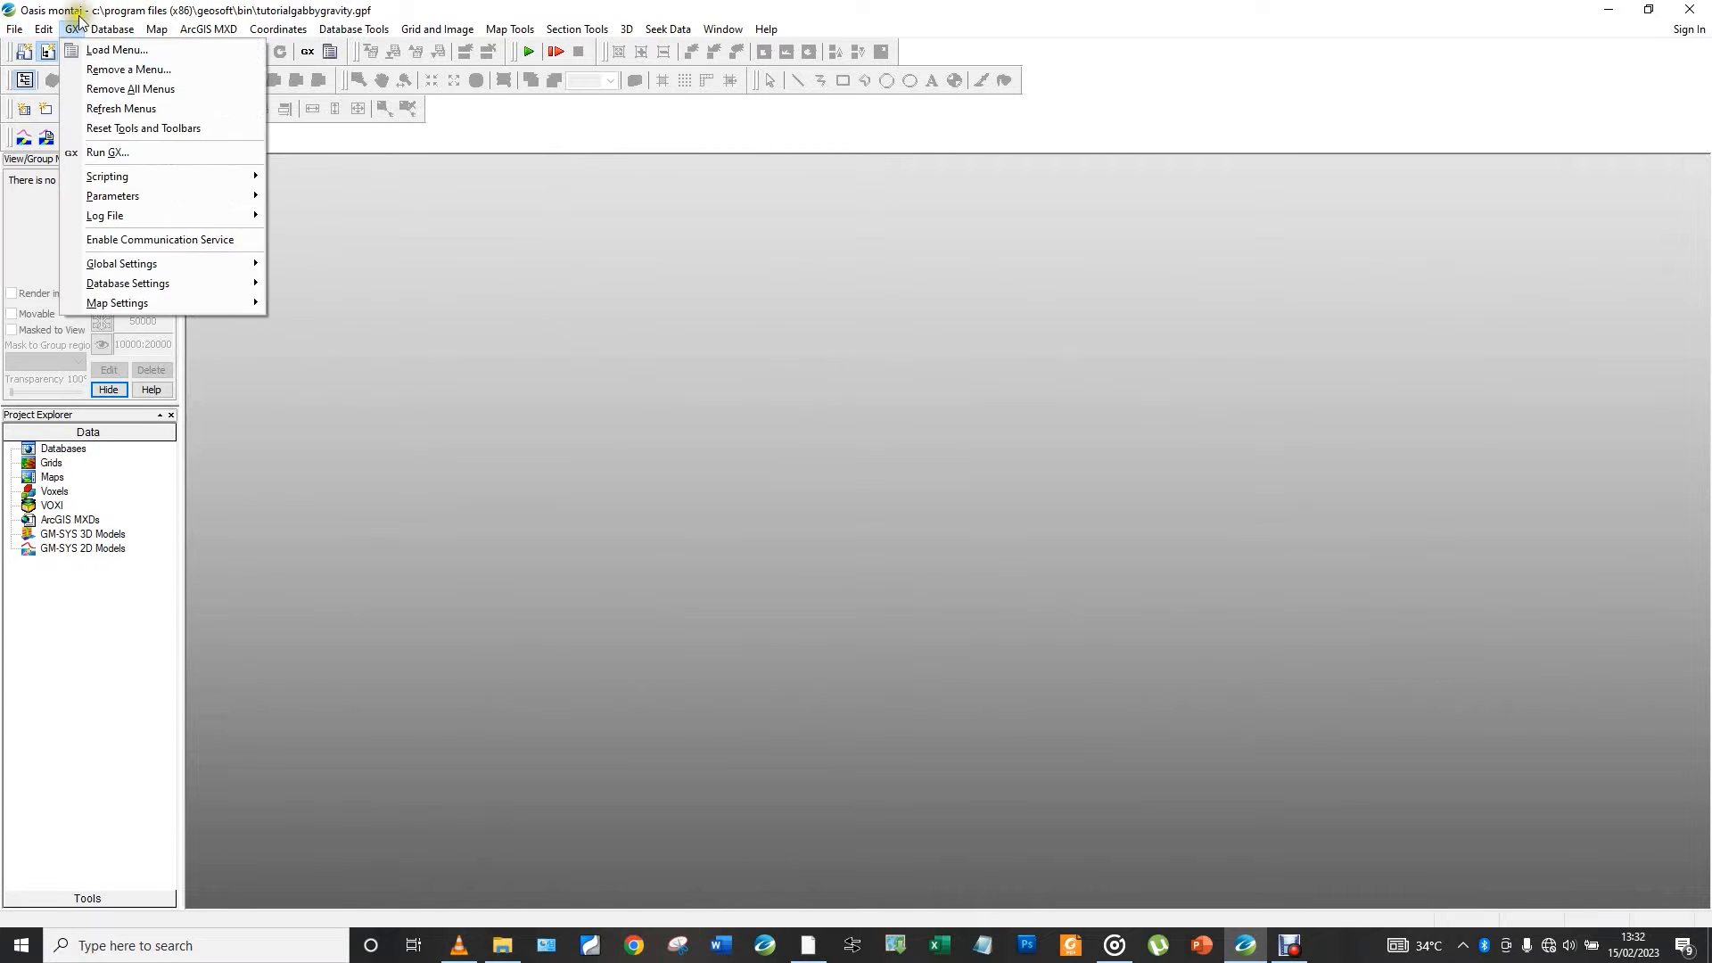
{"action": "mouse_move", "coordinate": [96, 30]}
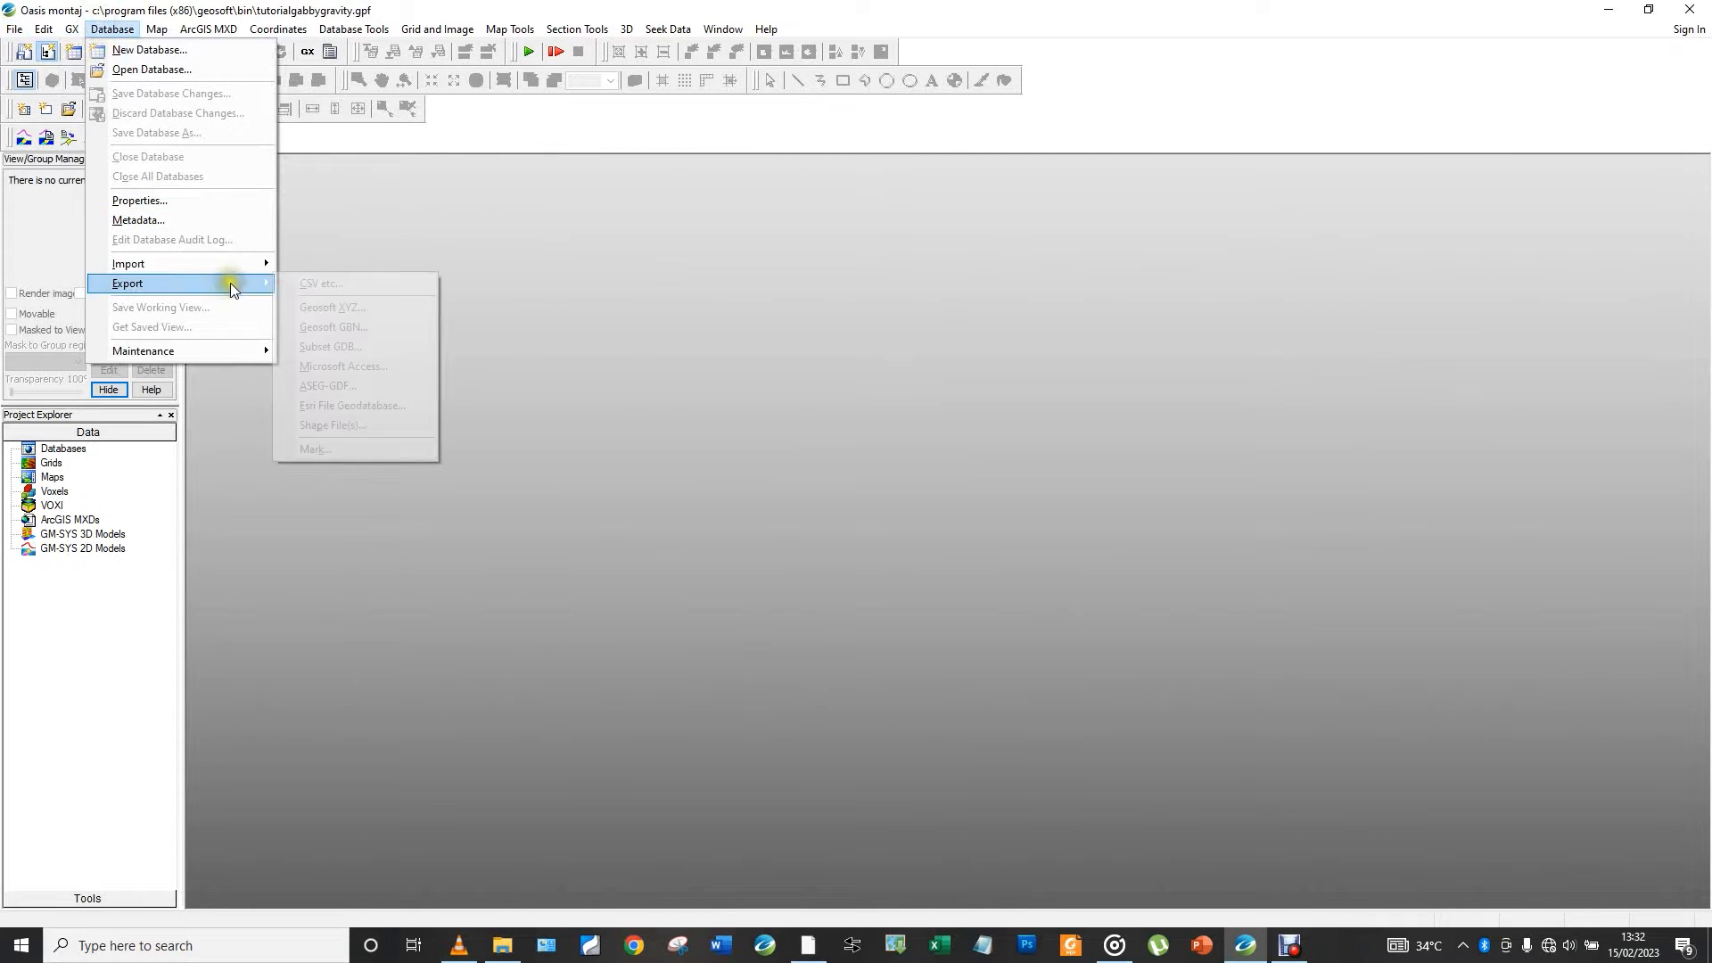
{"action": "mouse_move", "coordinate": [237, 264]}
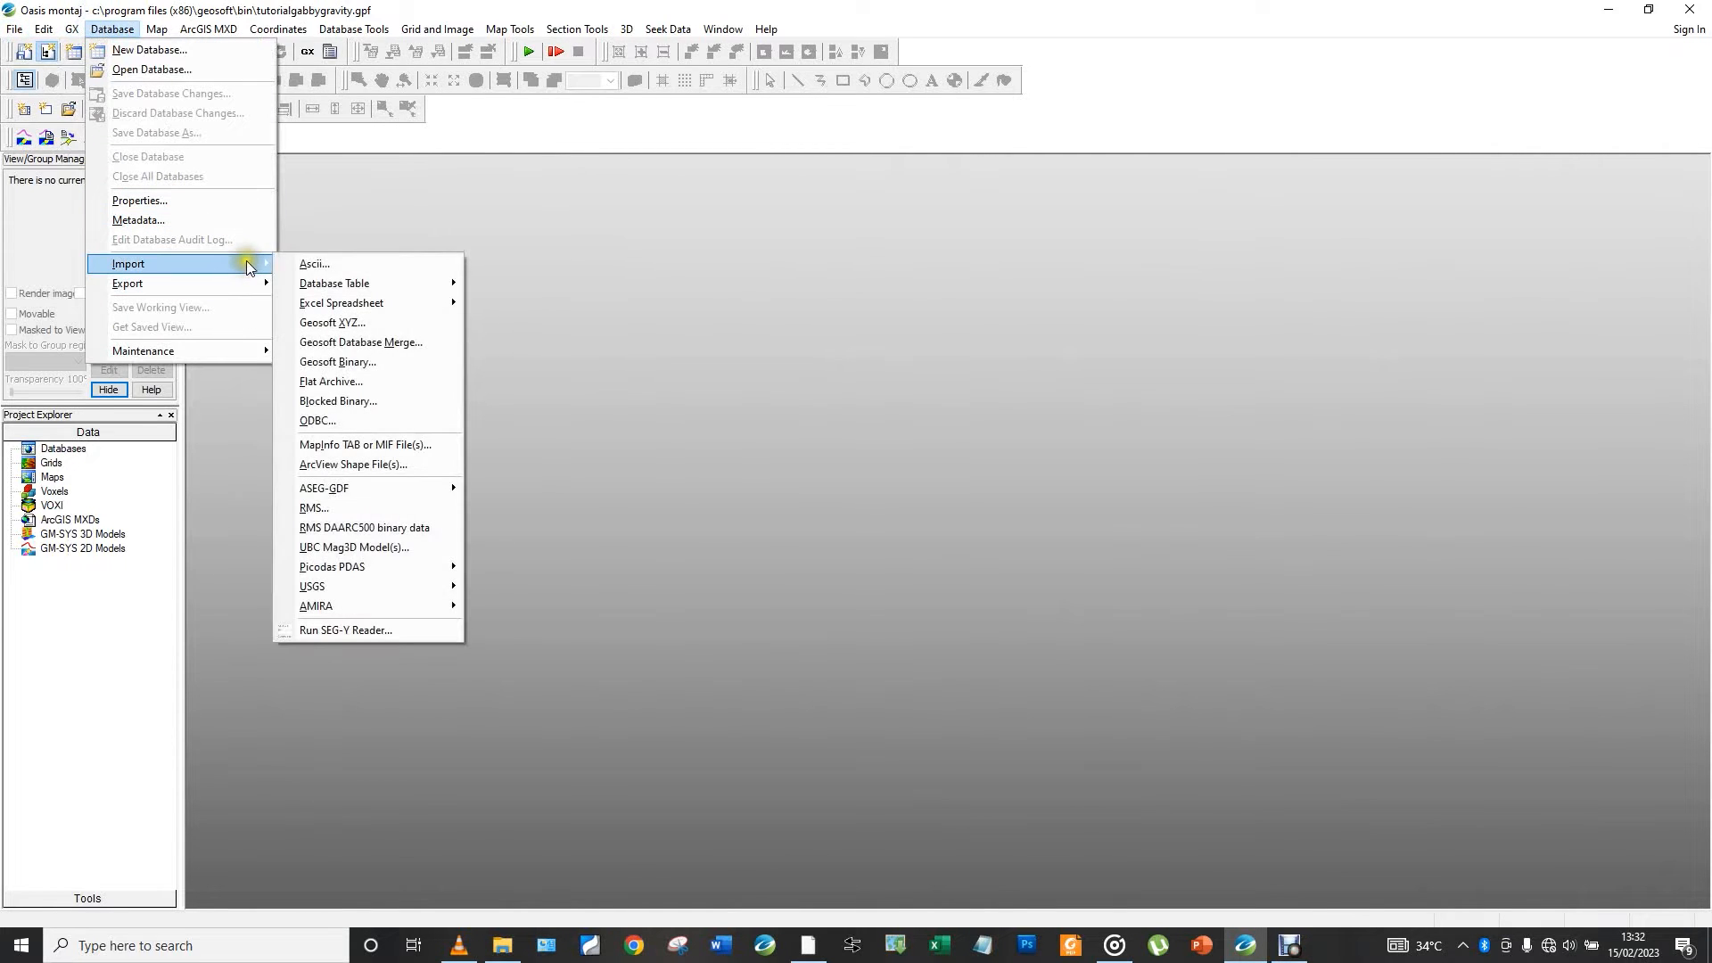
{"action": "left_click", "coordinate": [334, 263]}
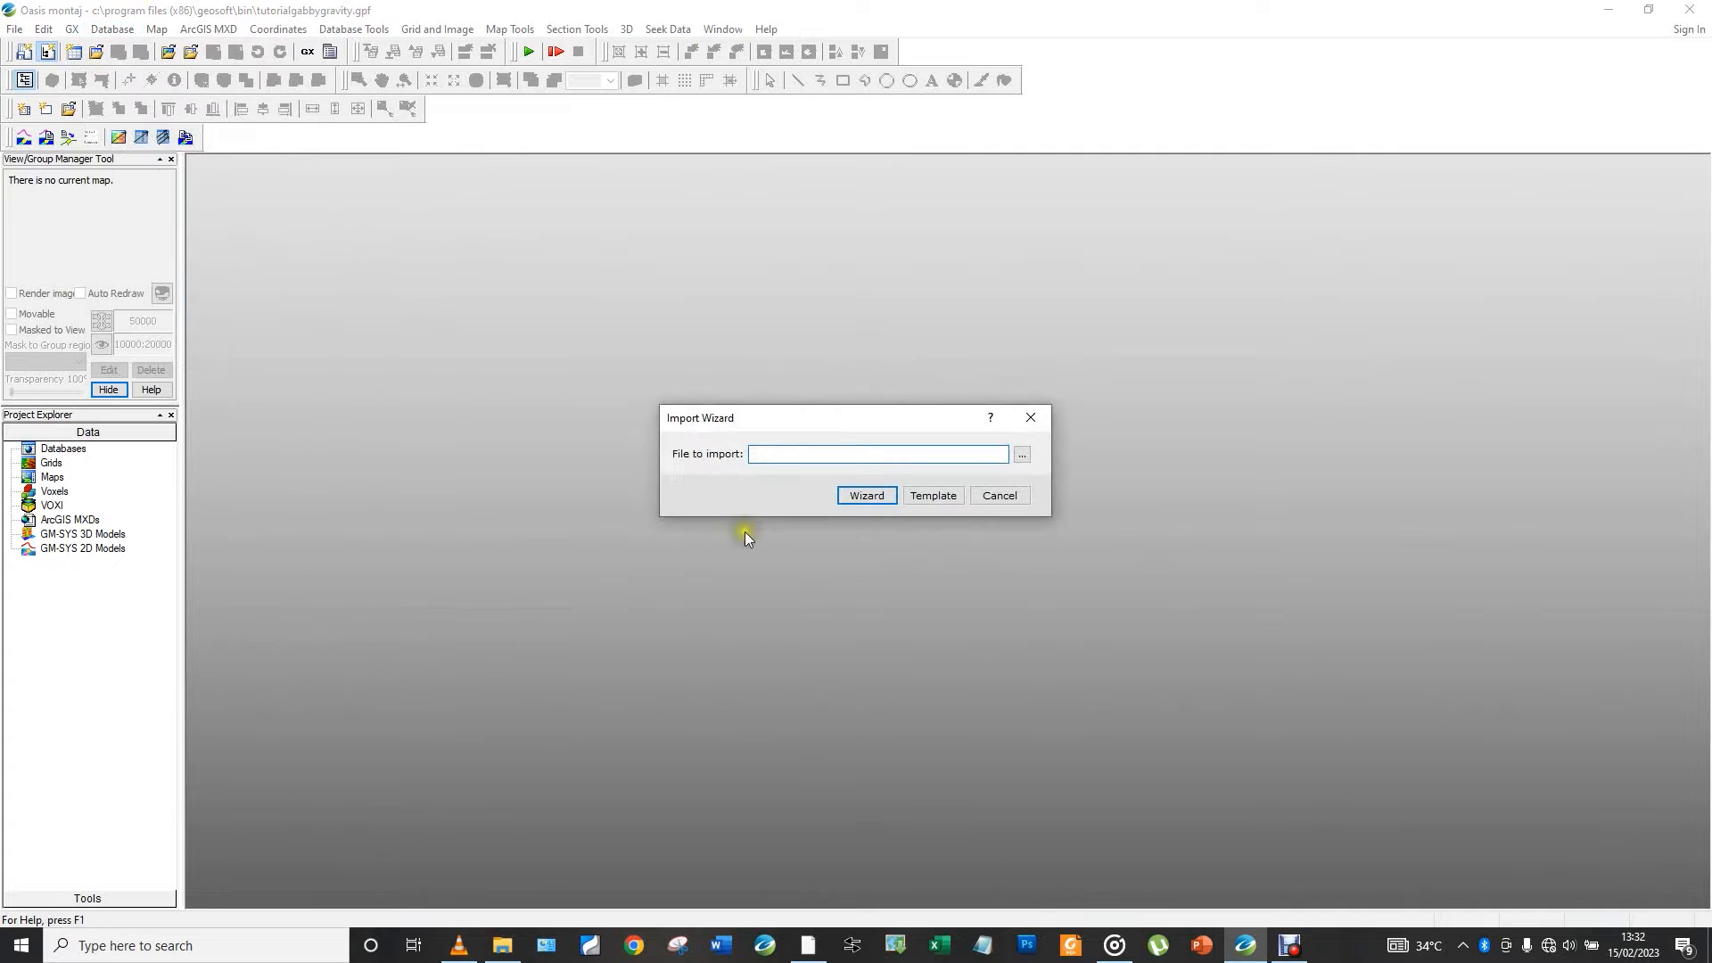
Choose tutorial gabby.txt from the desktop's Gravity project\for Tutorial folder as the file to import
{"action": "left_click", "coordinate": [1021, 454]}
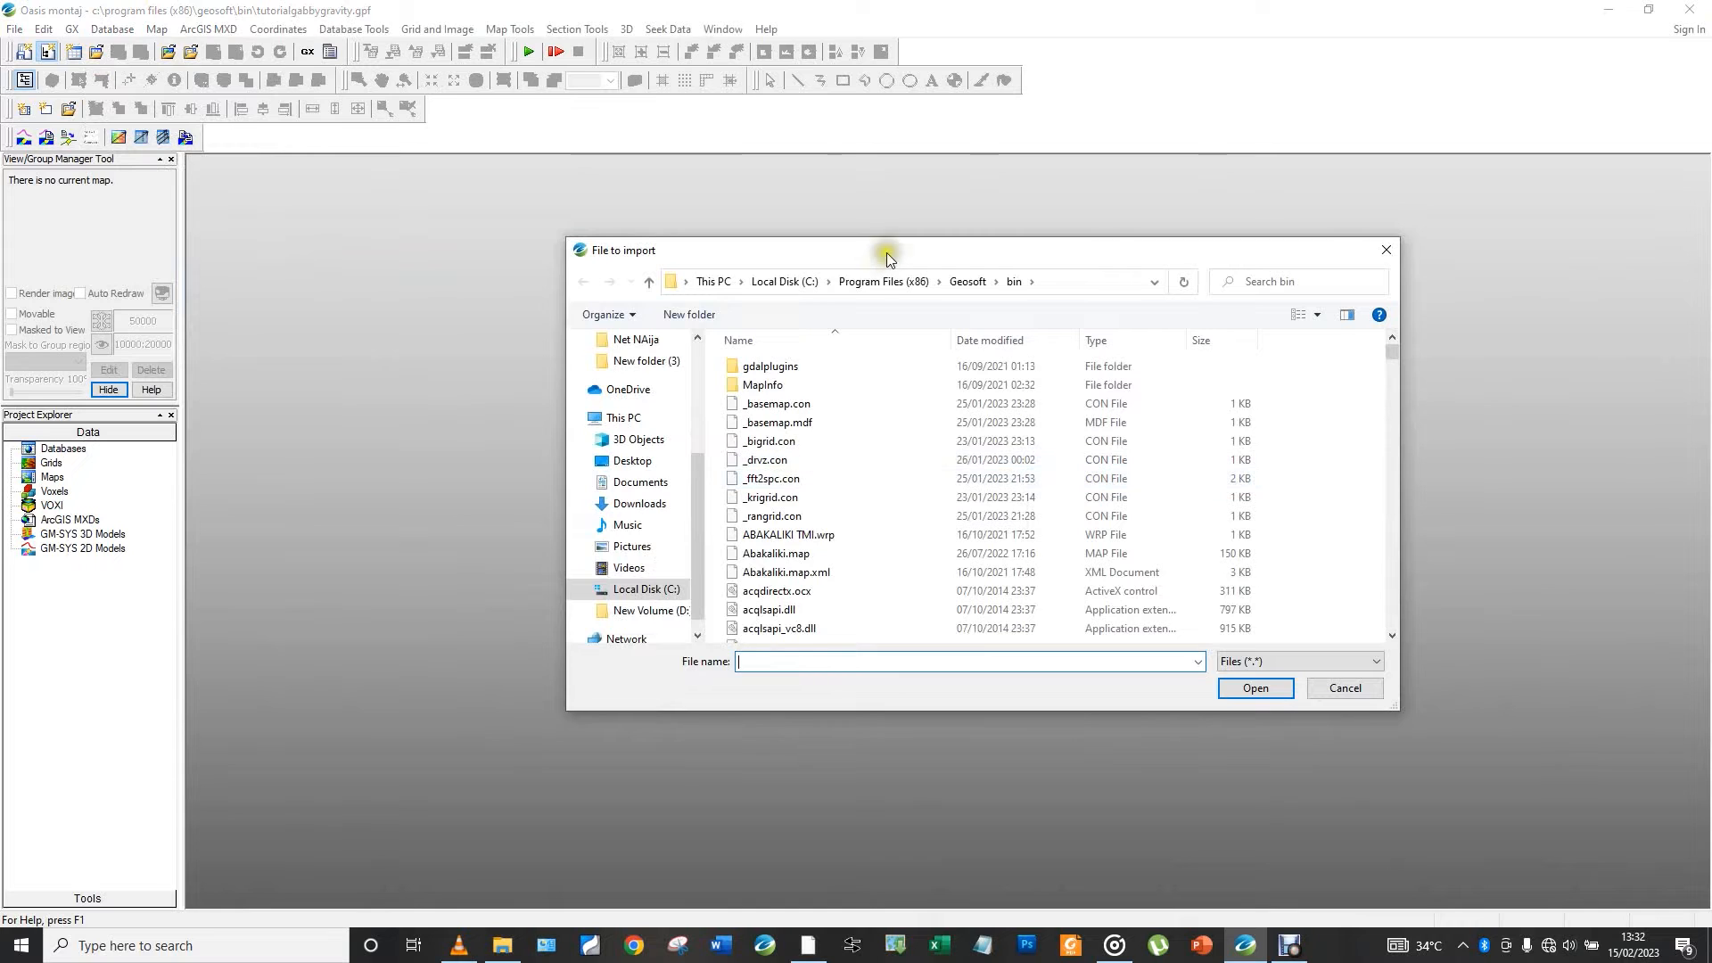
{"action": "left_click", "coordinate": [653, 460]}
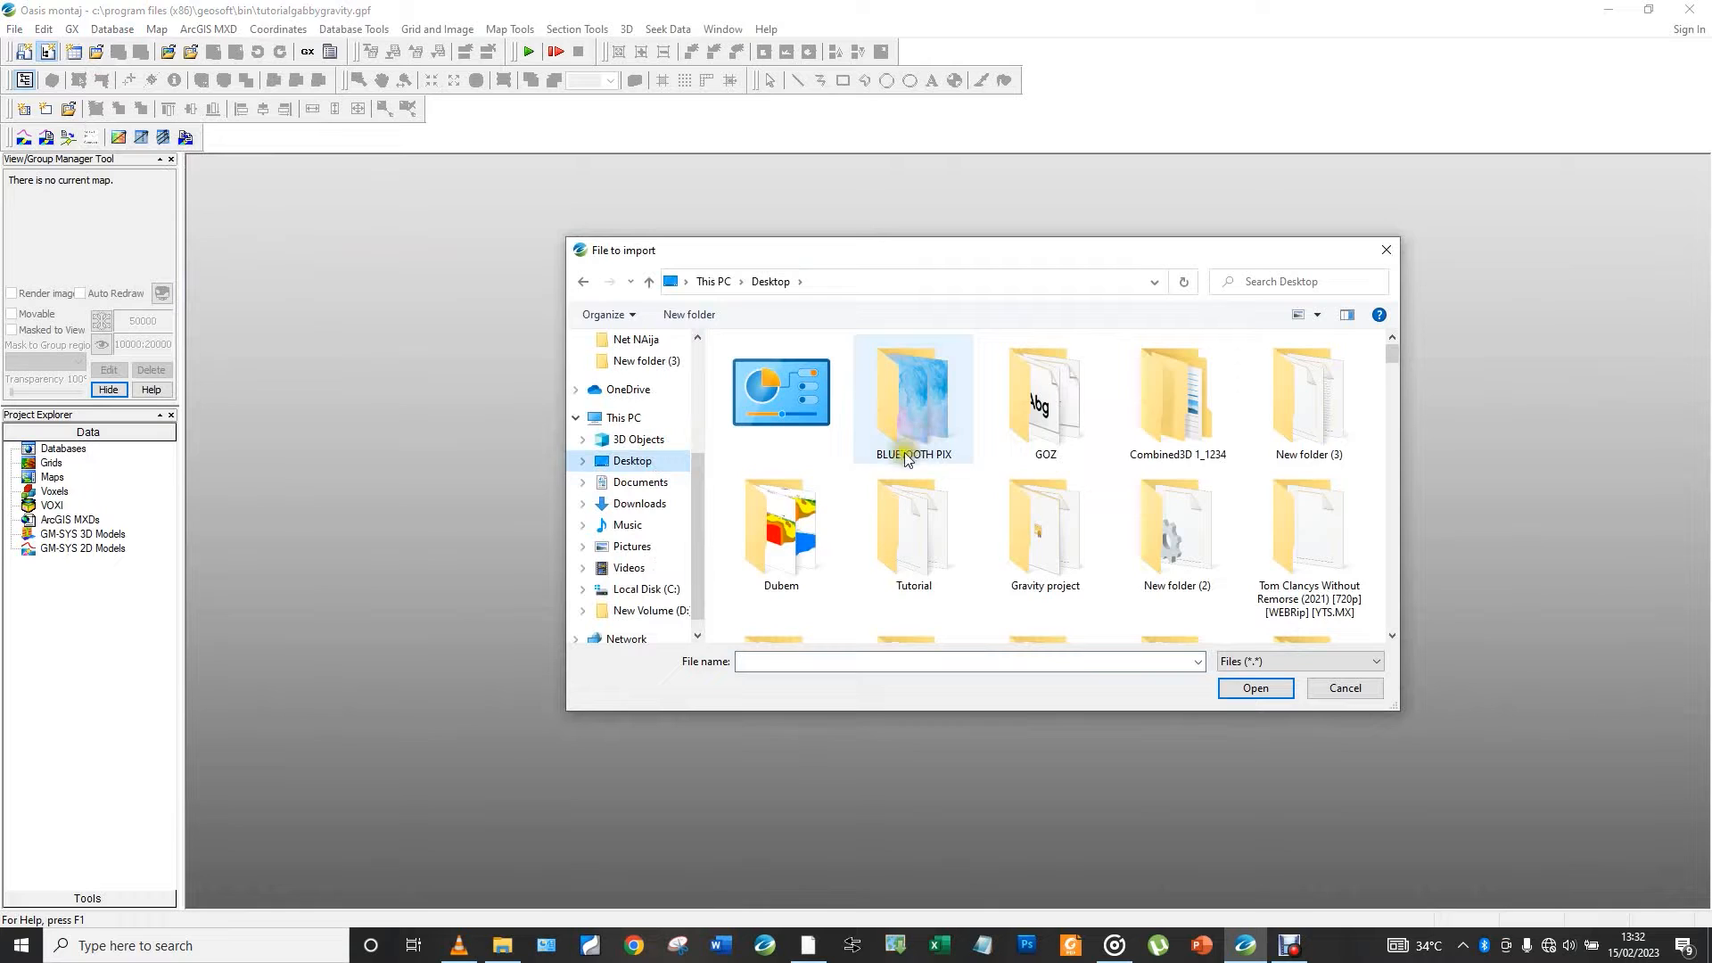
{"action": "double_click", "coordinate": [1078, 540]}
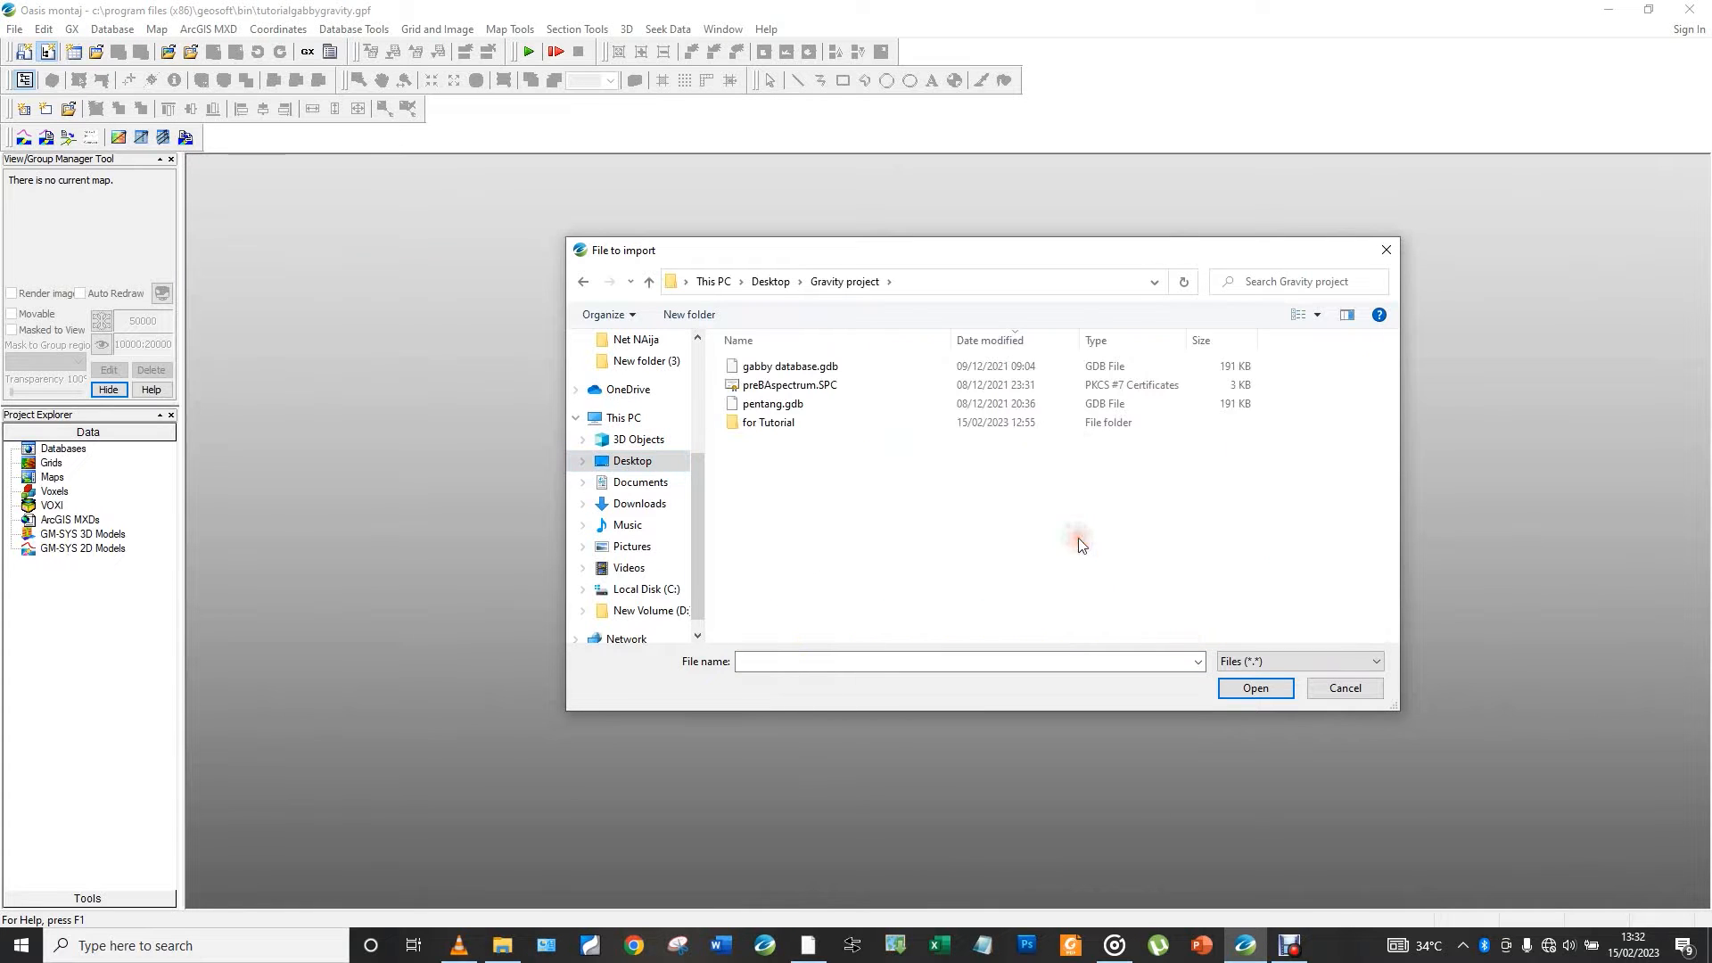
{"action": "double_click", "coordinate": [868, 425]}
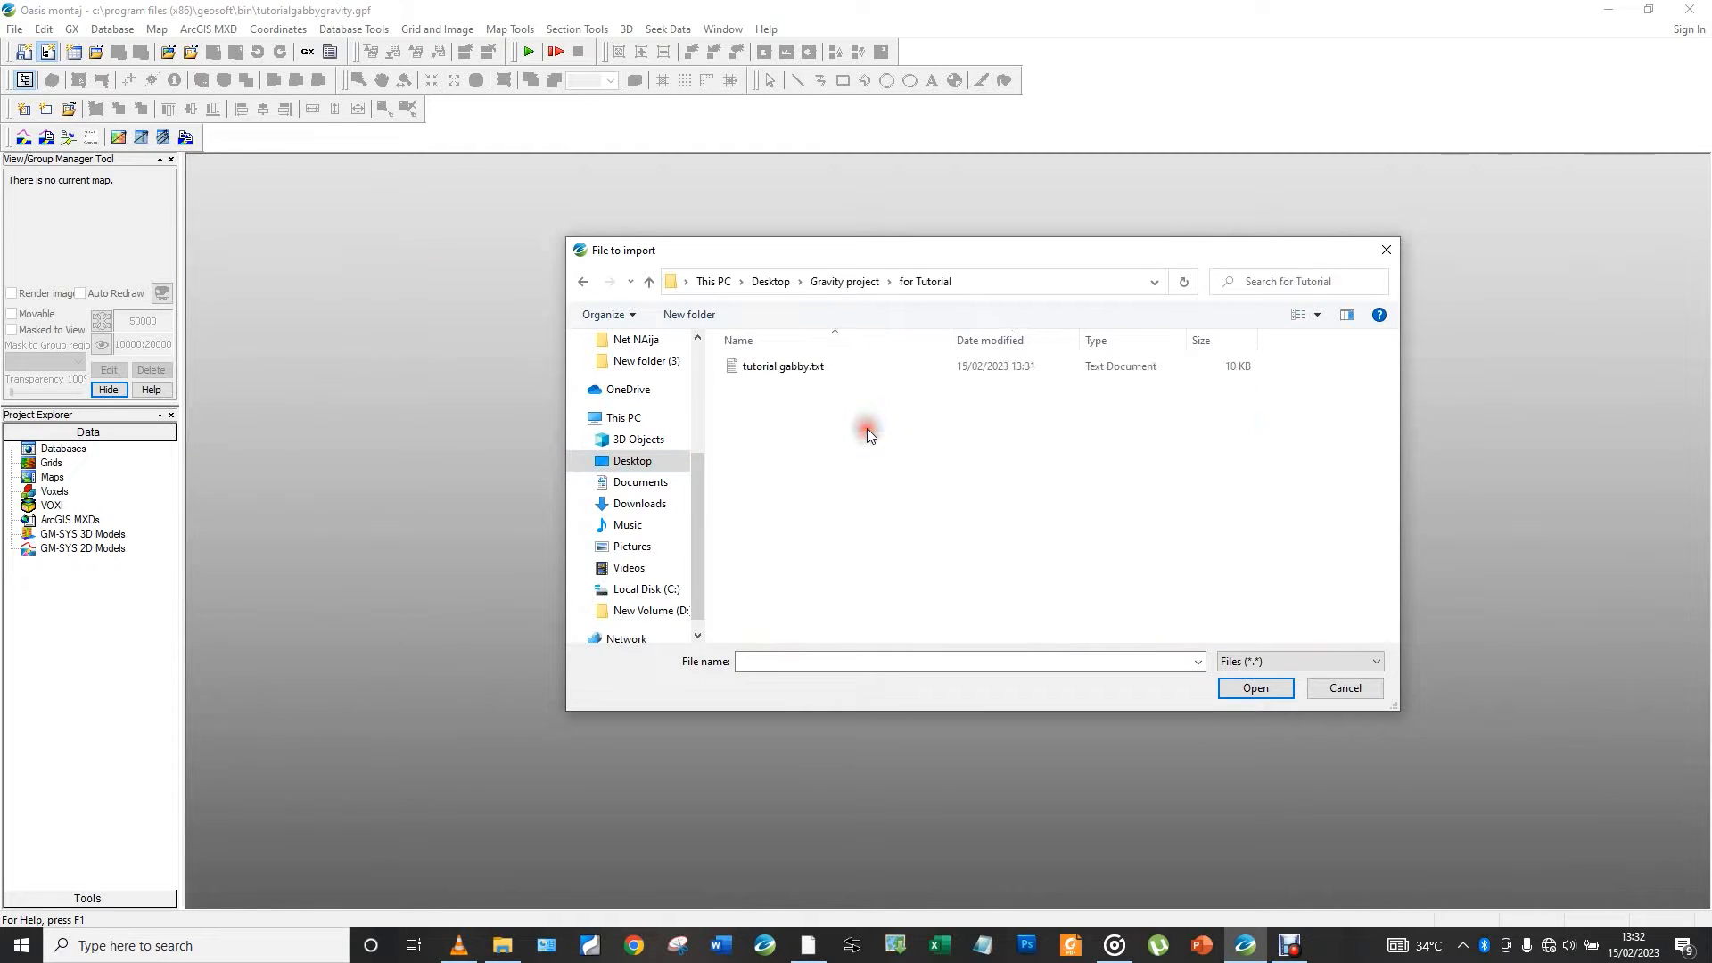
{"action": "double_click", "coordinate": [800, 362]}
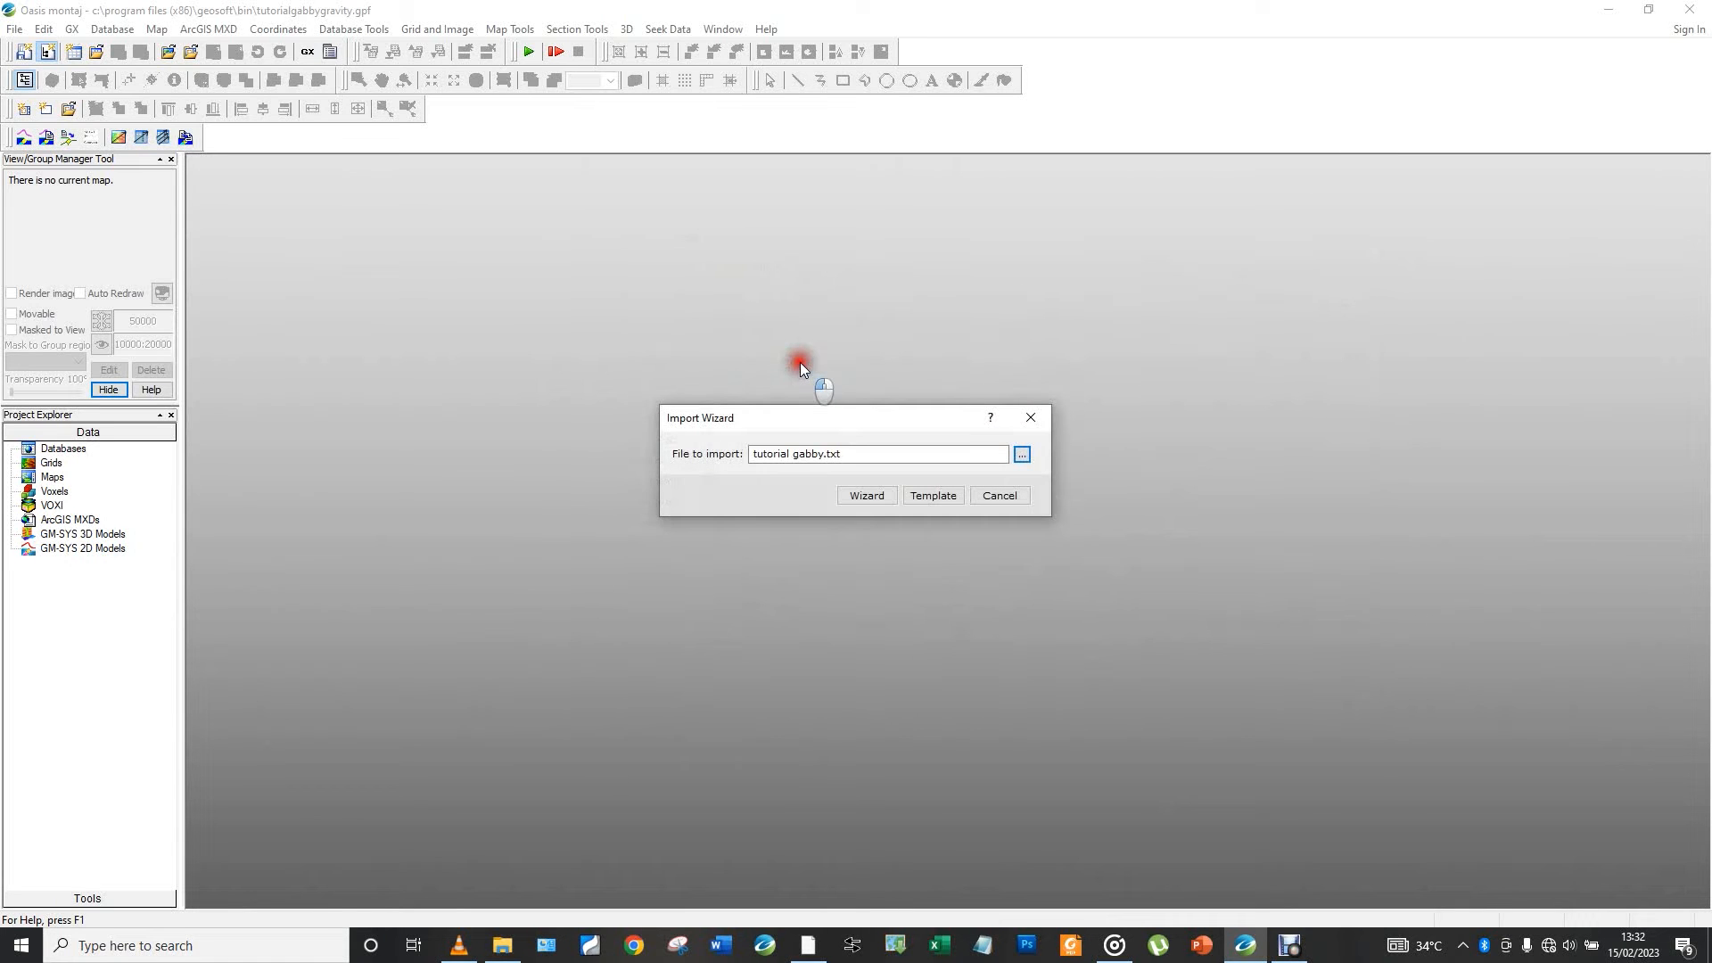
Complete the import wizard with the delimited file type, headings on row 1 and import starting on row 2
{"action": "left_click", "coordinate": [869, 496]}
{"action": "left_click", "coordinate": [859, 617]}
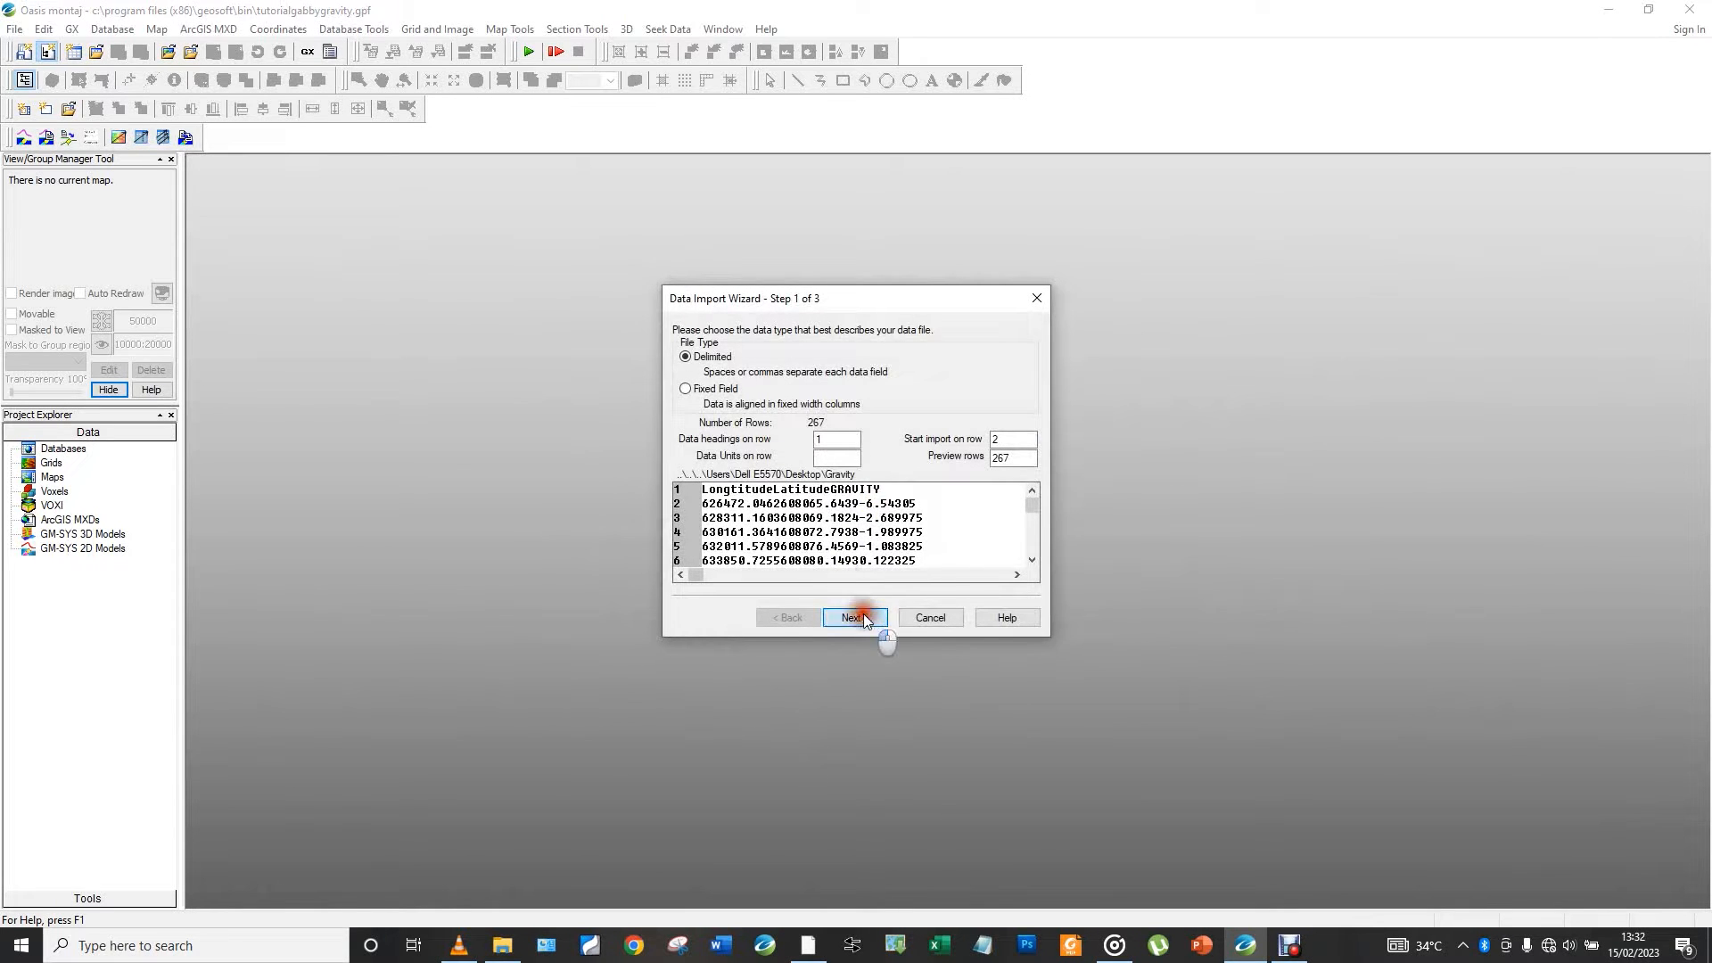
{"action": "left_click", "coordinate": [863, 617]}
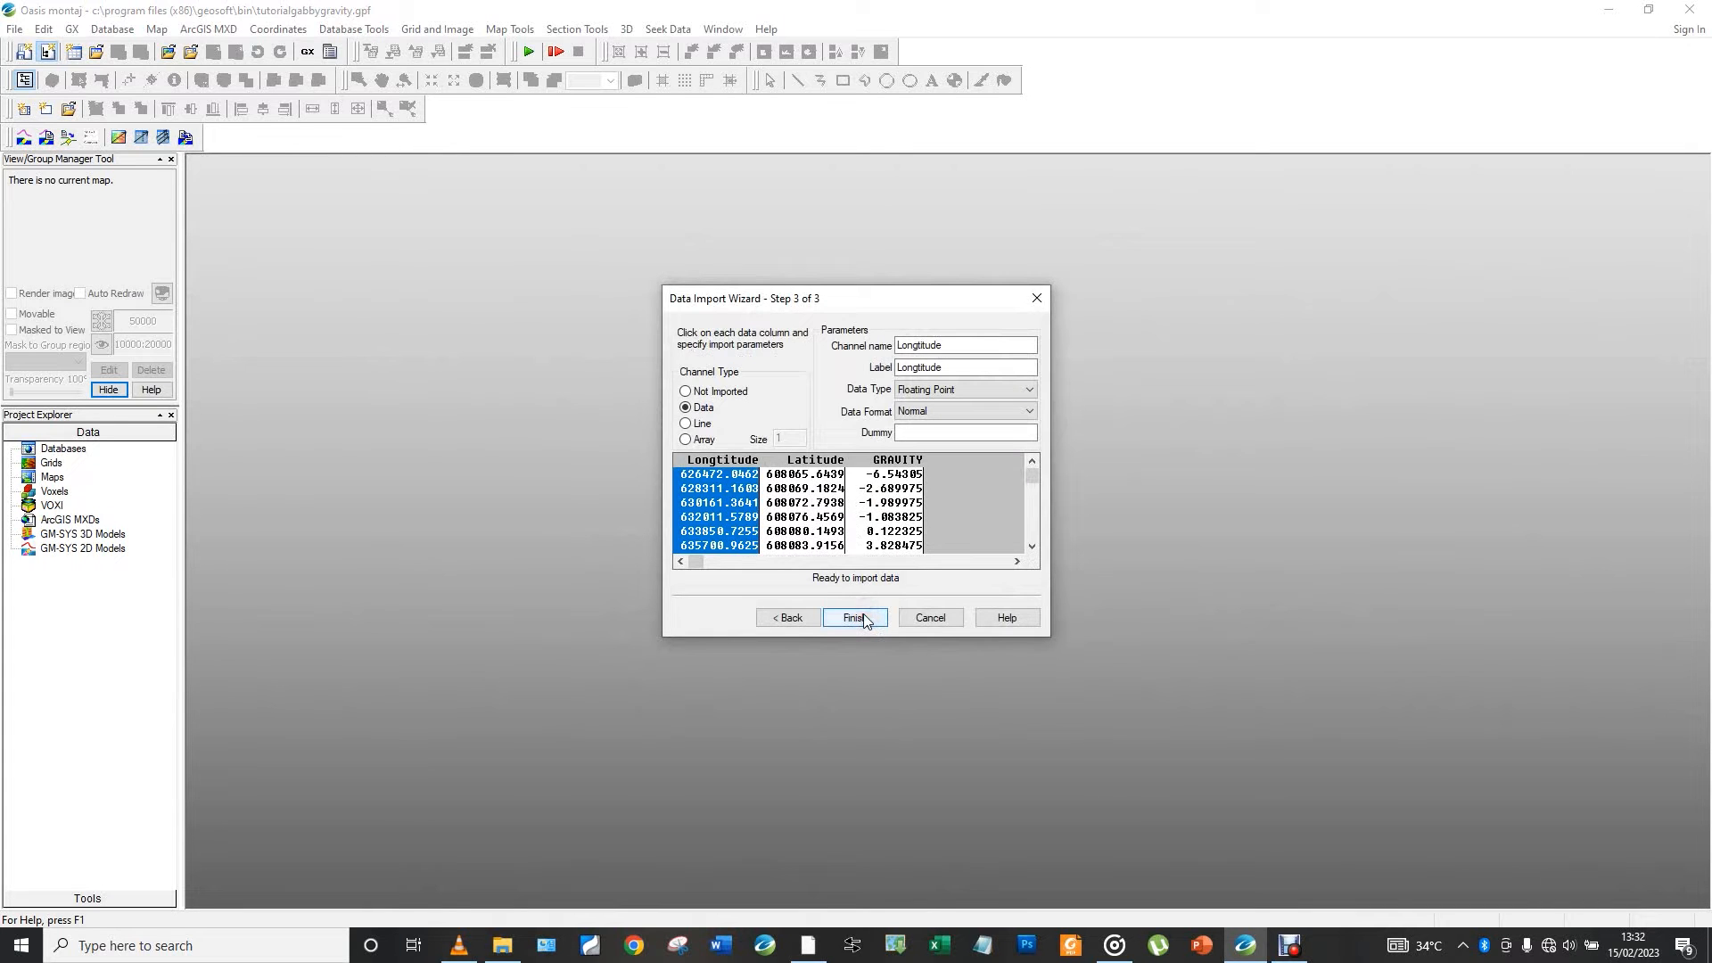
{"action": "left_click", "coordinate": [864, 617]}
Save the import template as tutorial gabby.i3 and create a new database named TutorialGabby with the default limits and compression
{"action": "left_click", "coordinate": [819, 511]}
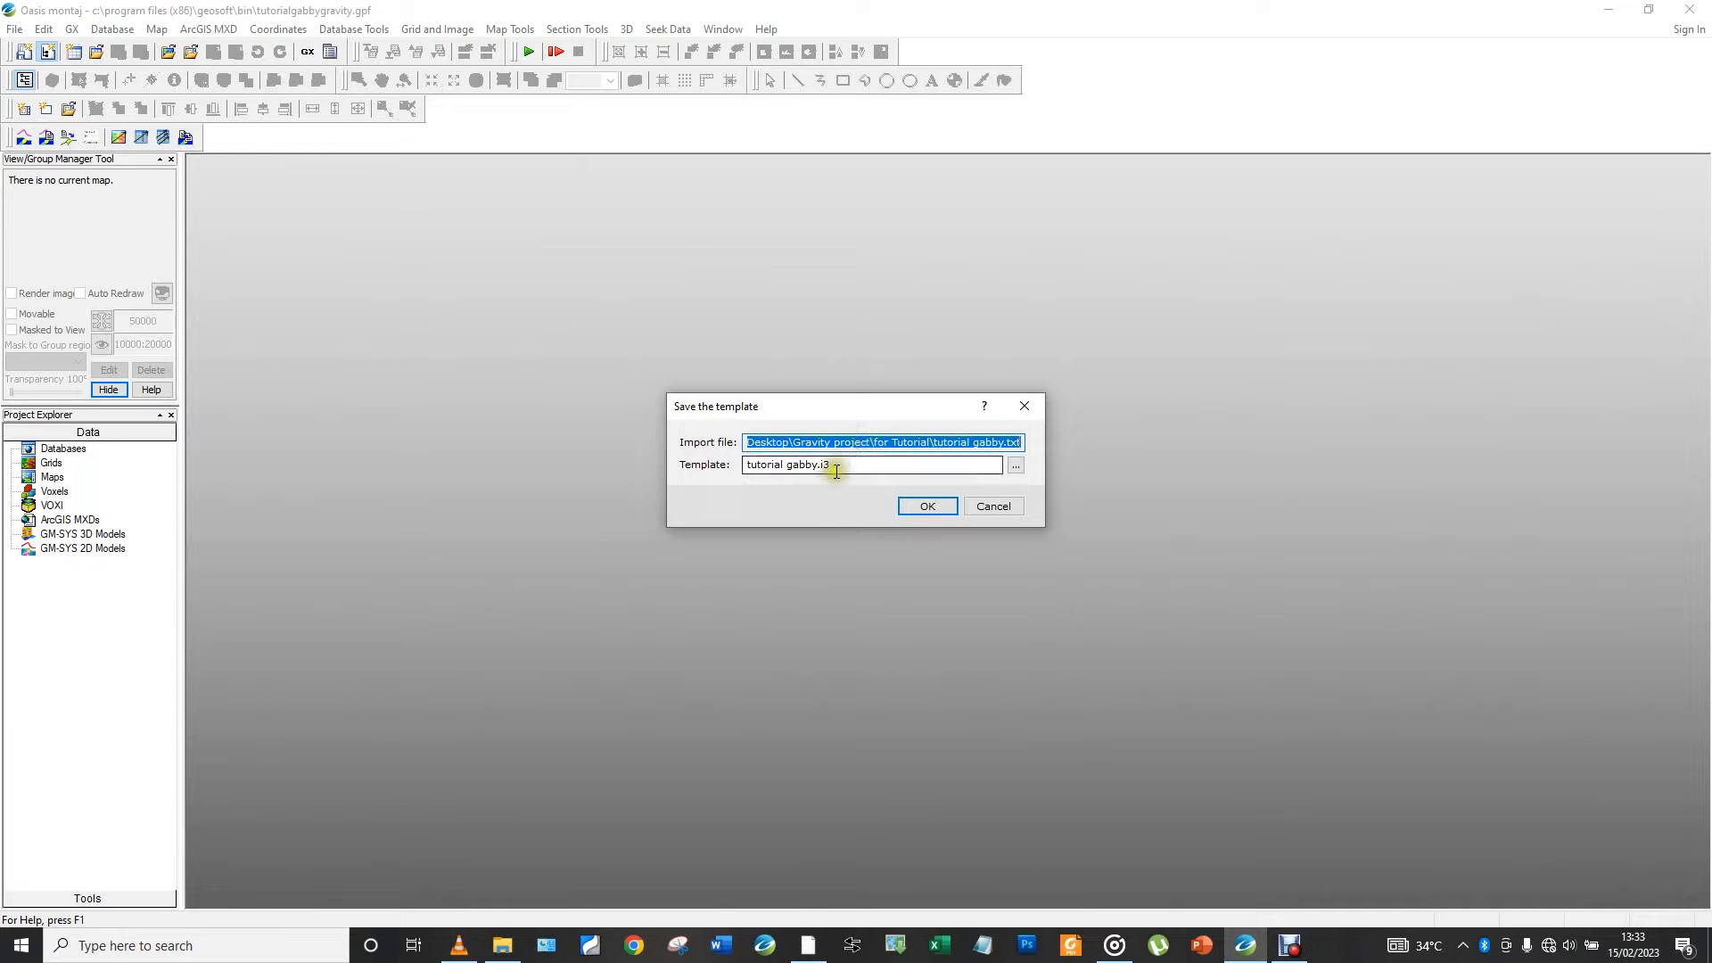
{"action": "left_click", "coordinate": [911, 512]}
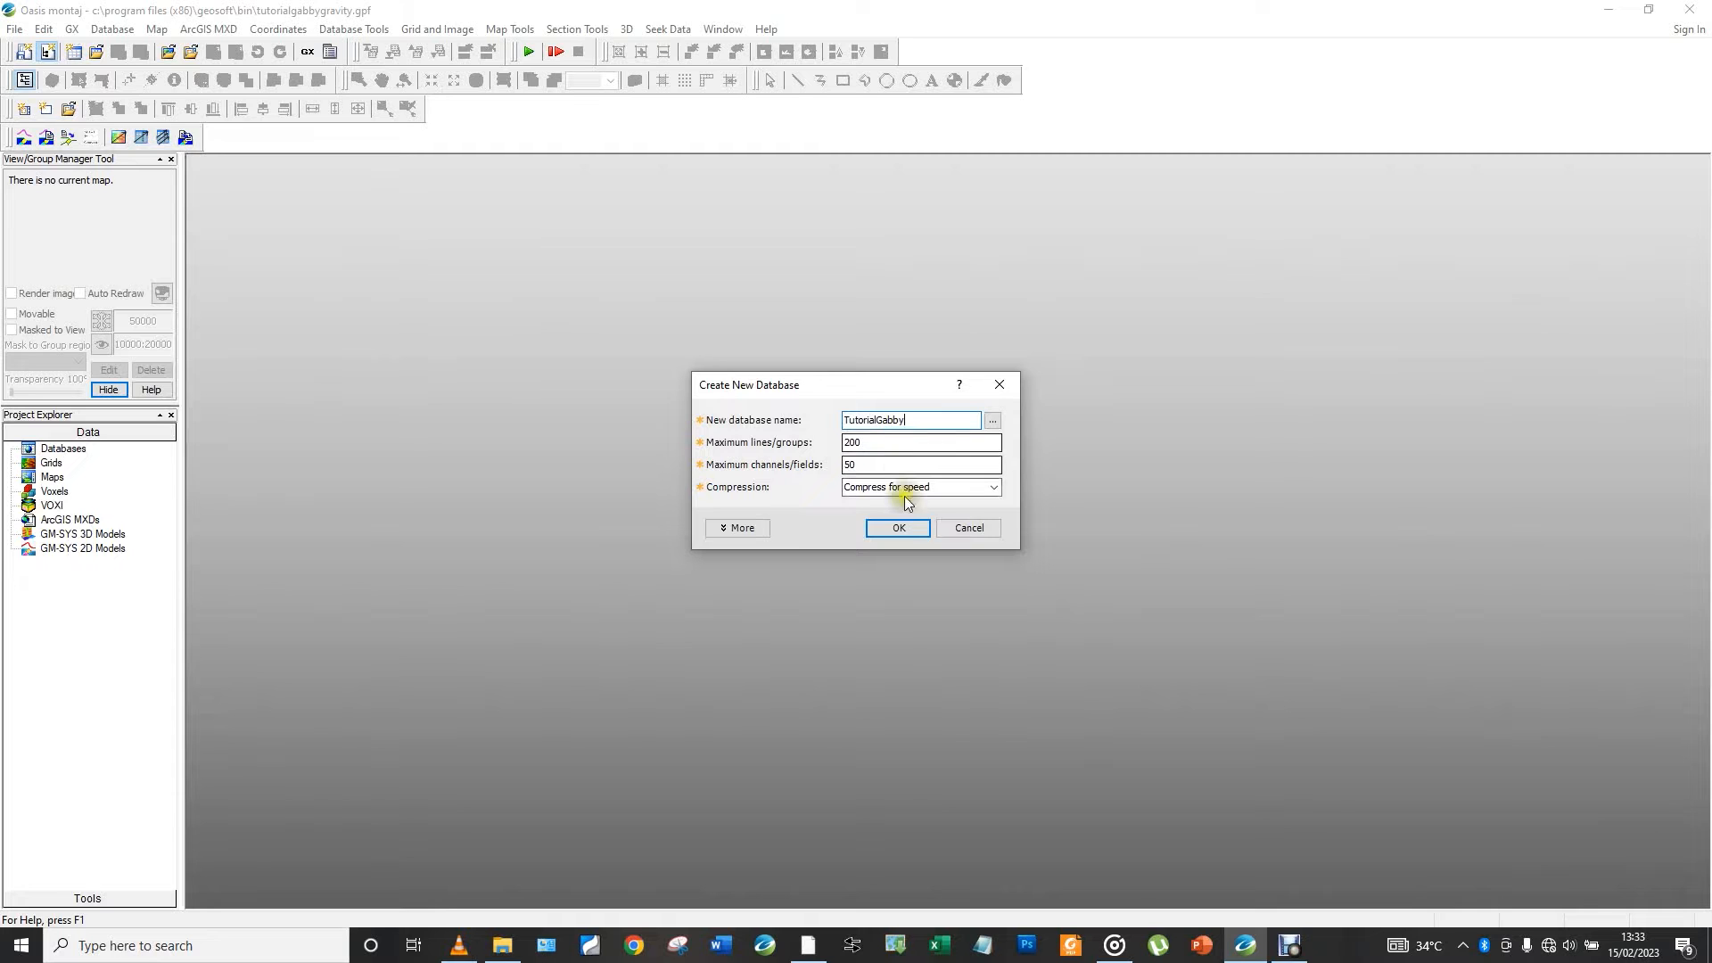
{"action": "left_click", "coordinate": [899, 529]}
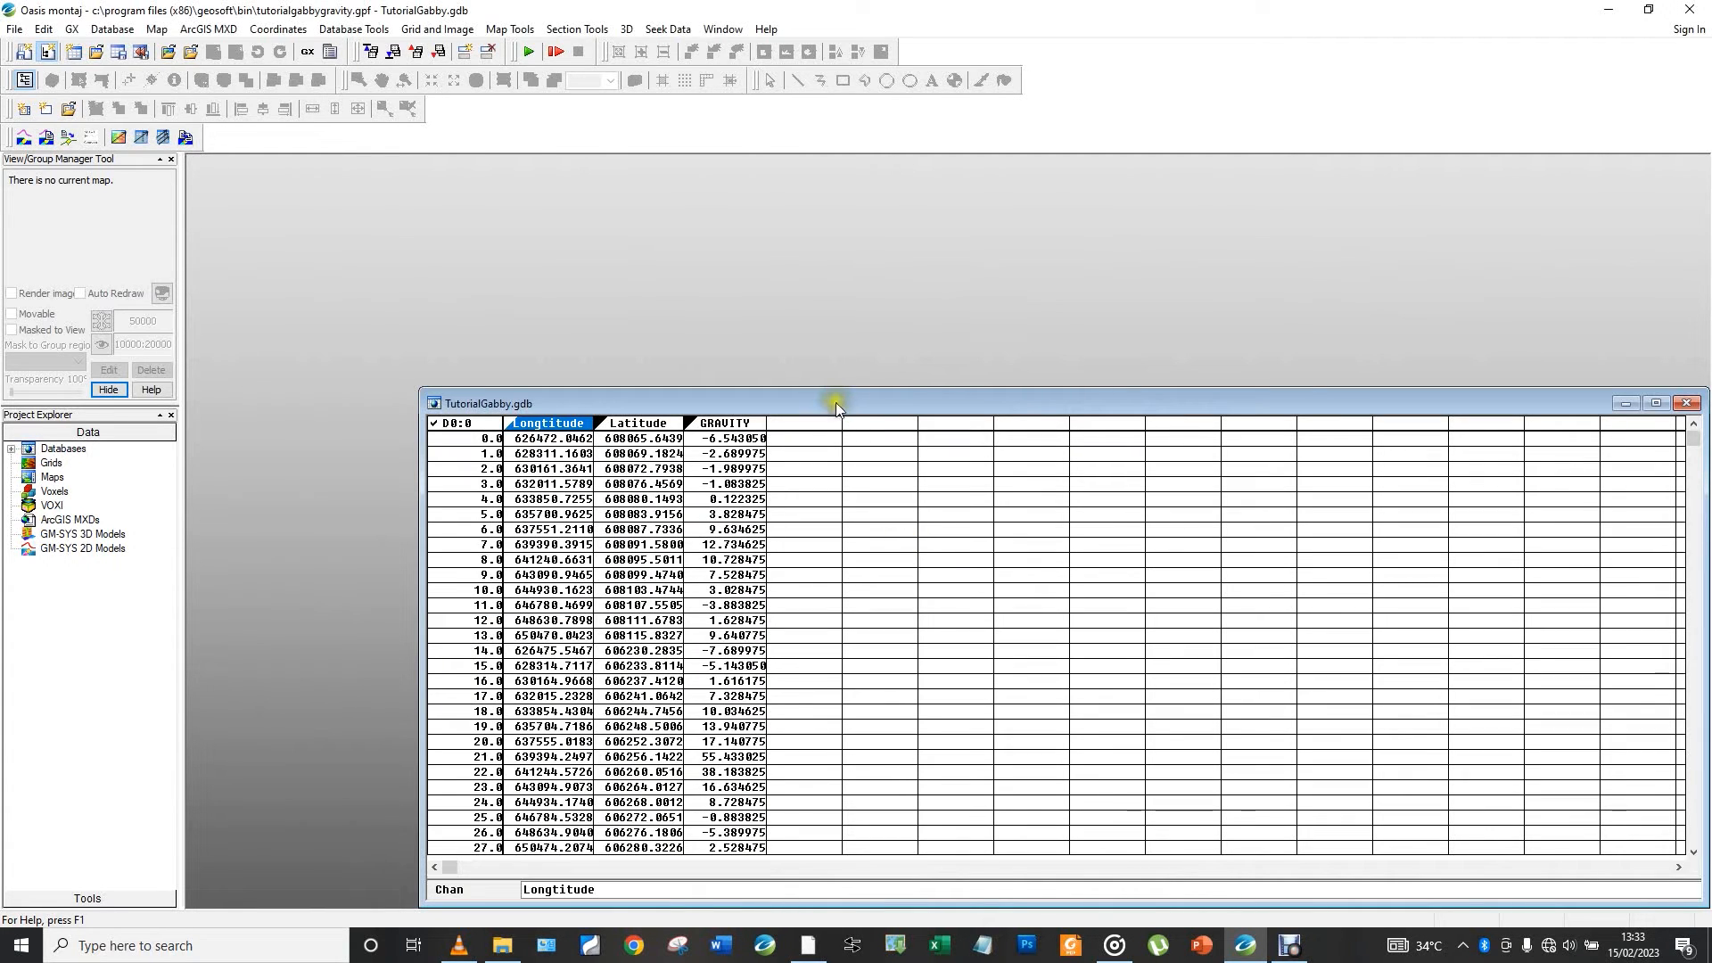
Set the database's current X, Y and Z coordinate channels to Longtitude, Latitude and GRAVITY
{"action": "left_click_drag", "start_coordinate": [835, 401], "coordinate": [651, 205]}
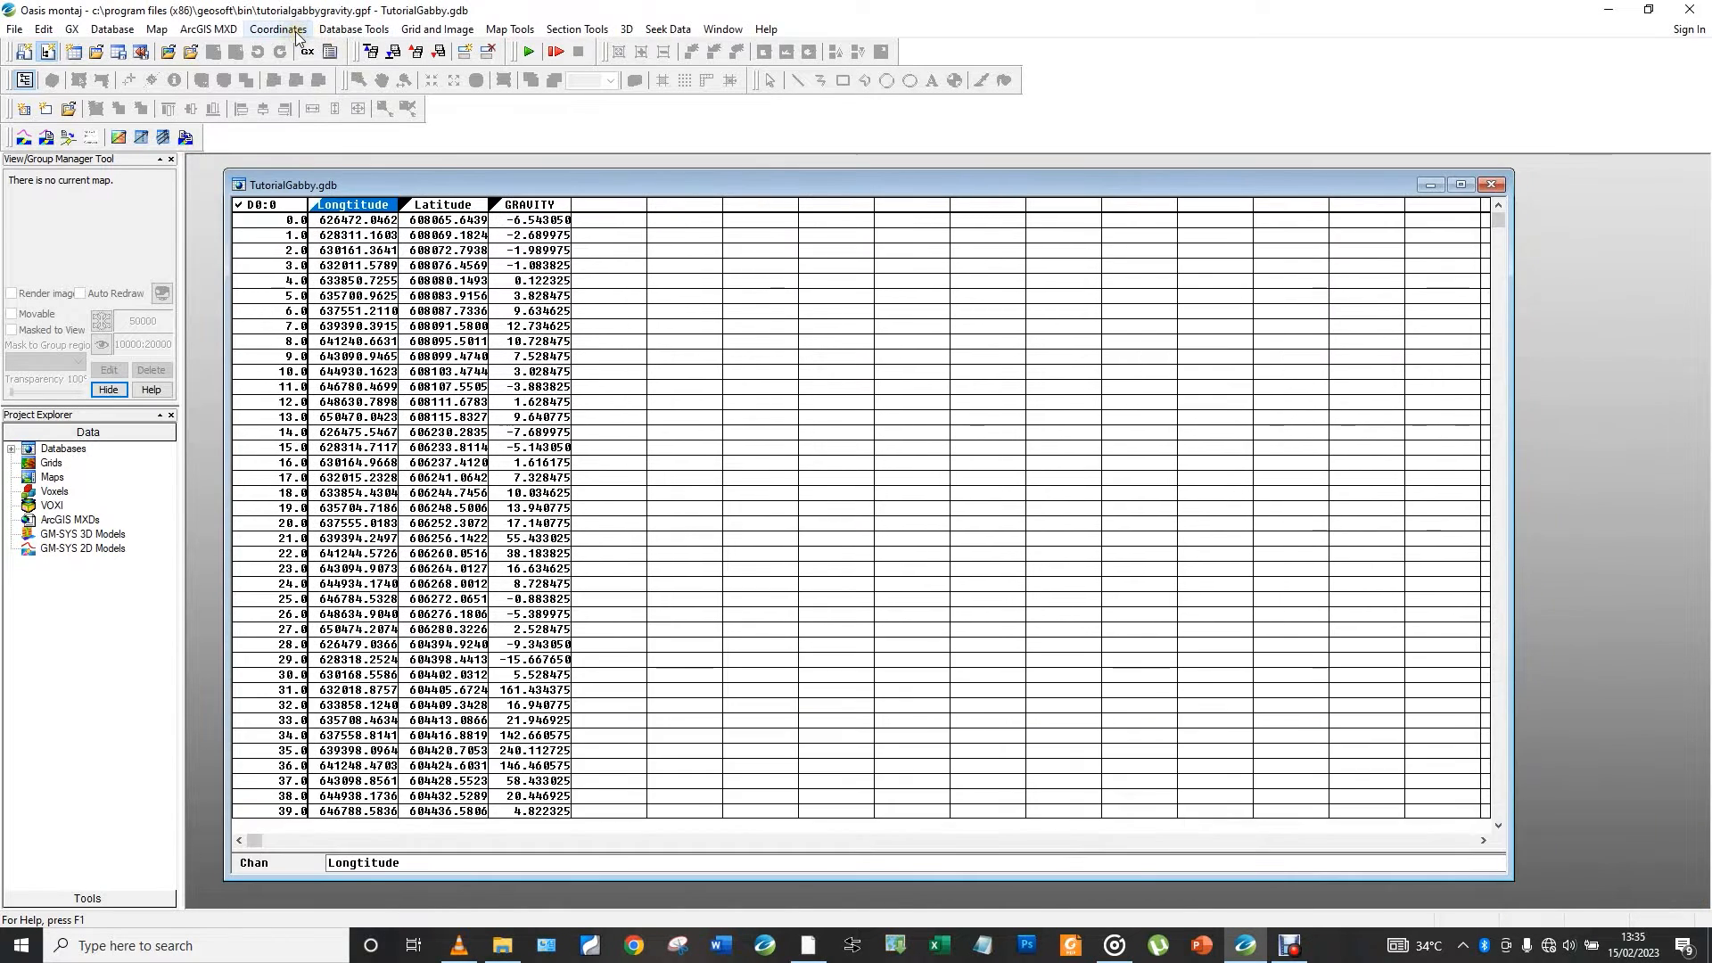
{"action": "left_click", "coordinate": [297, 37]}
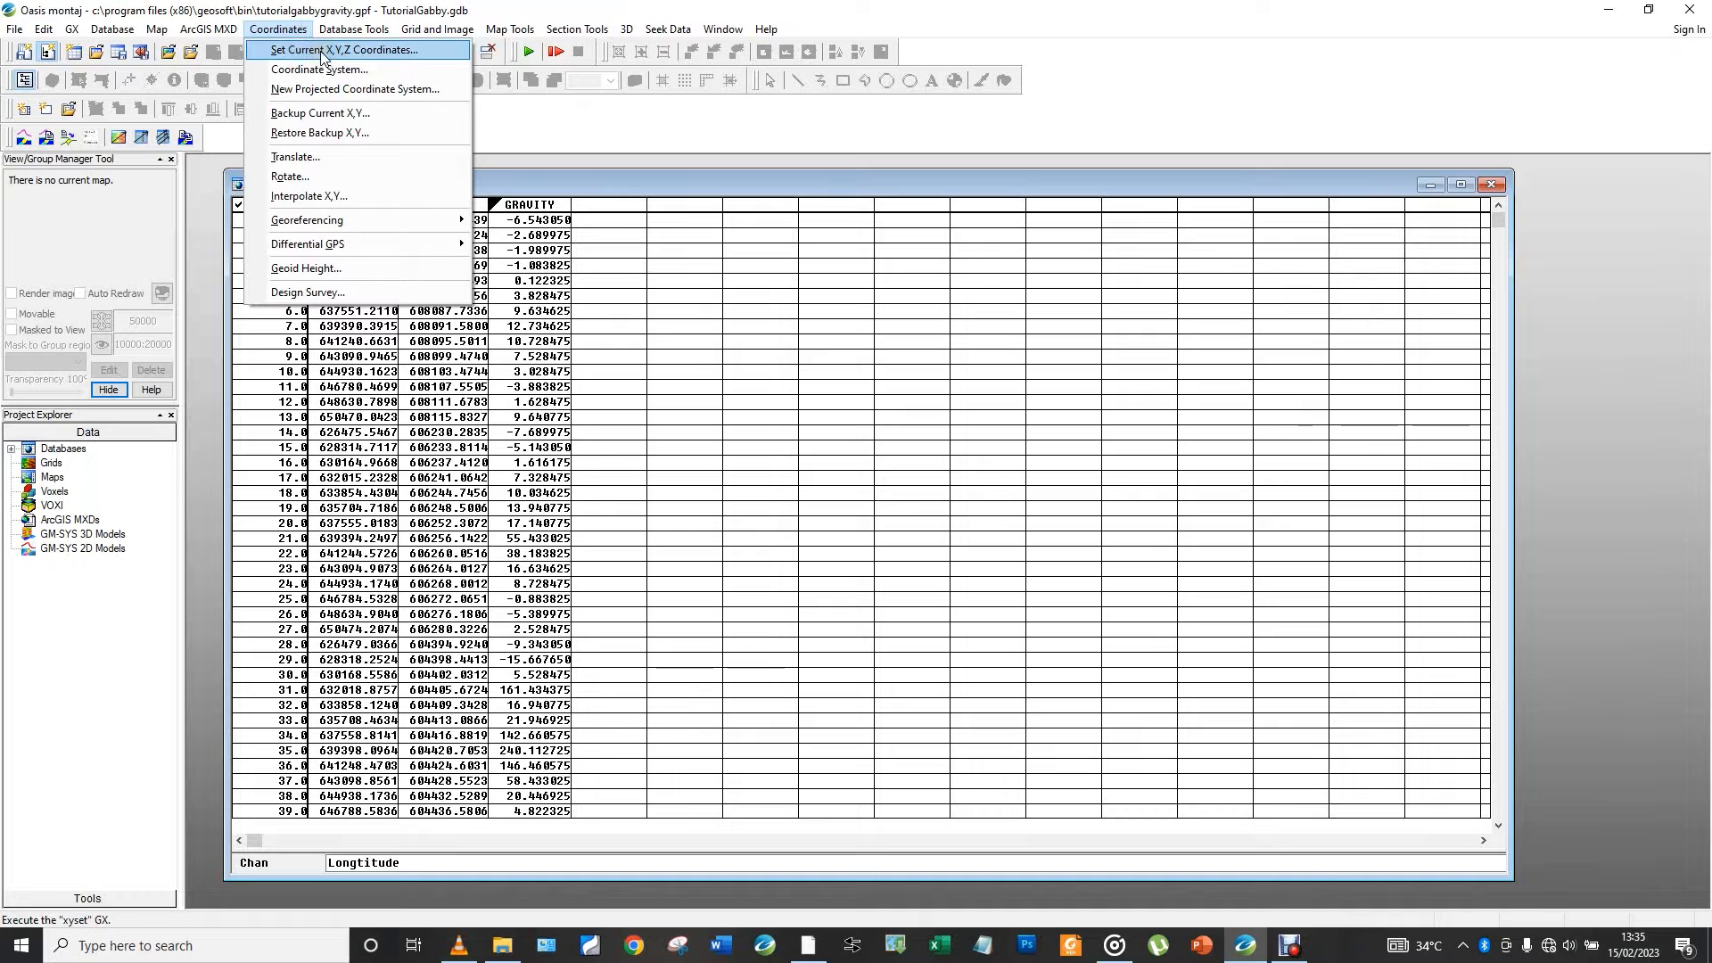
{"action": "left_click", "coordinate": [322, 51]}
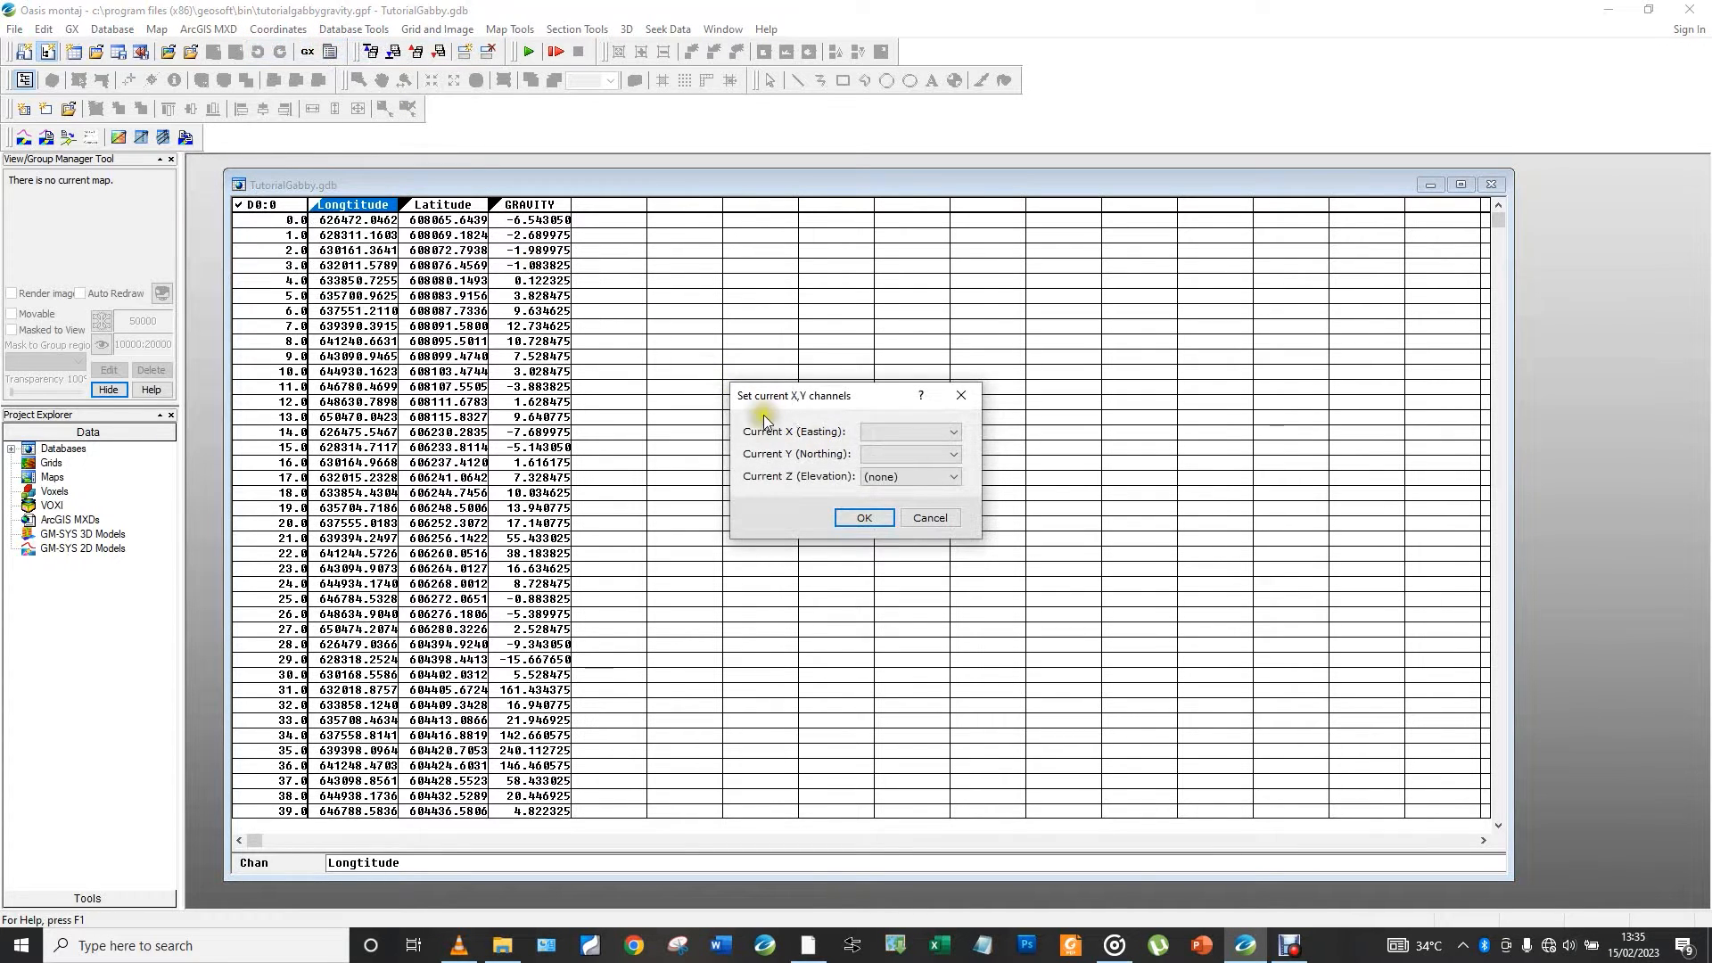
{"action": "left_click", "coordinate": [878, 460]}
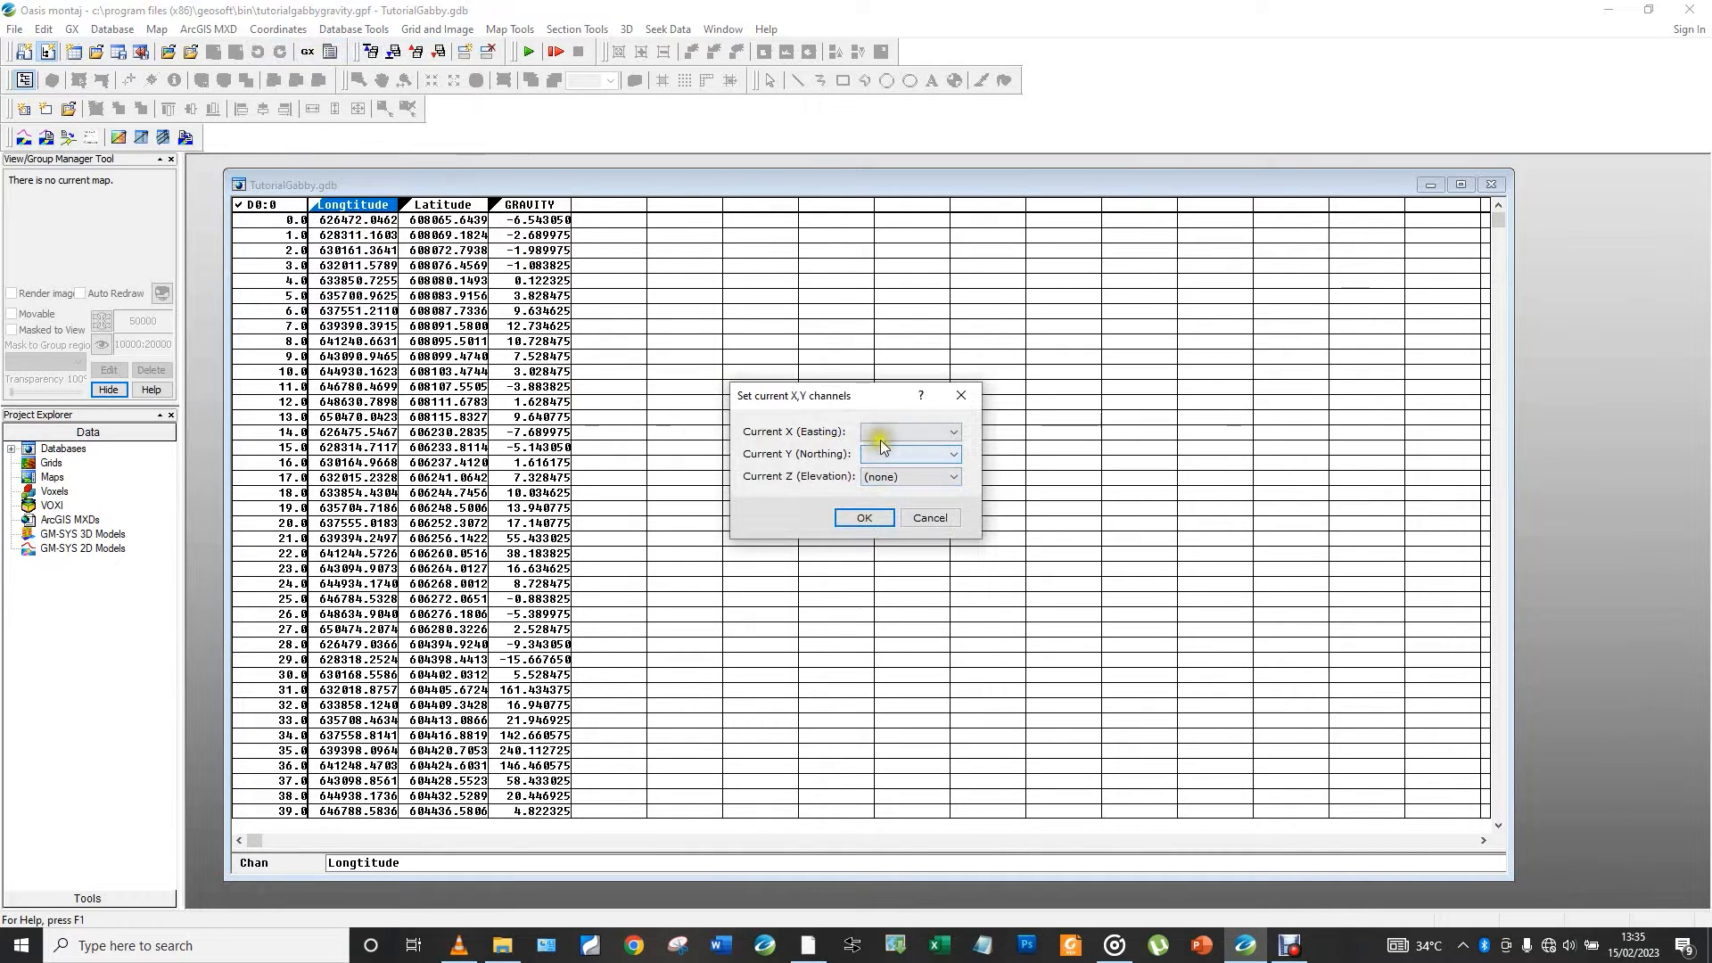
{"action": "left_click", "coordinate": [887, 432]}
{"action": "left_click", "coordinate": [896, 471]}
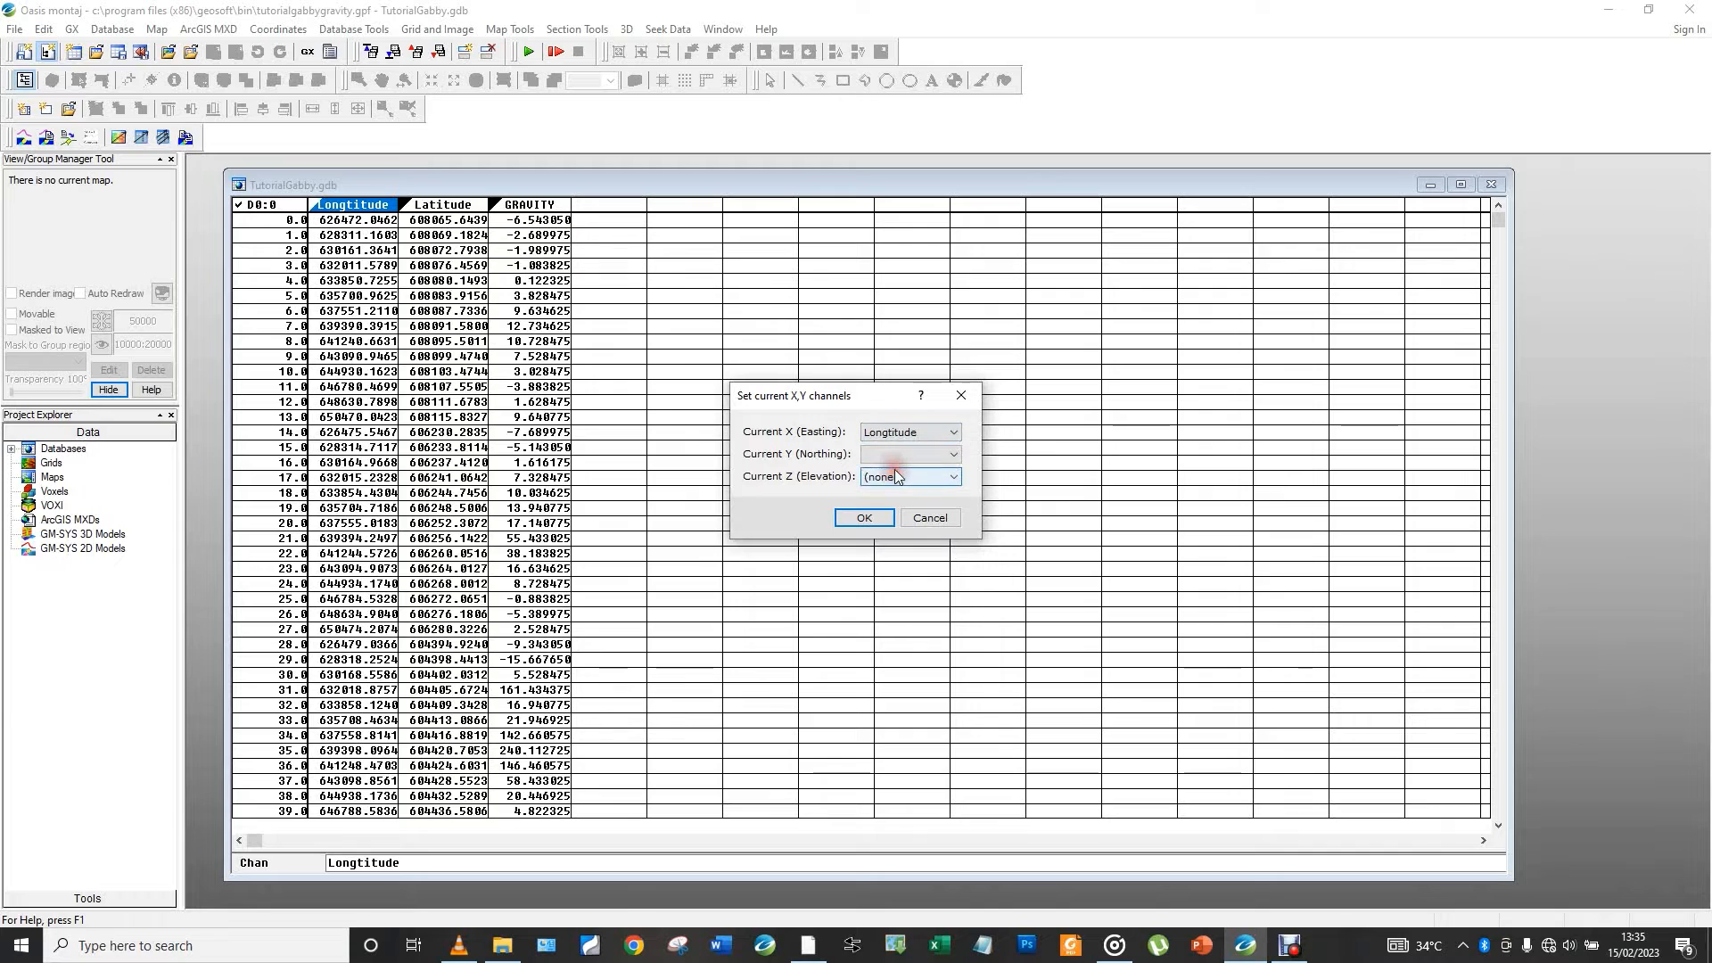
{"action": "left_click", "coordinate": [875, 459]}
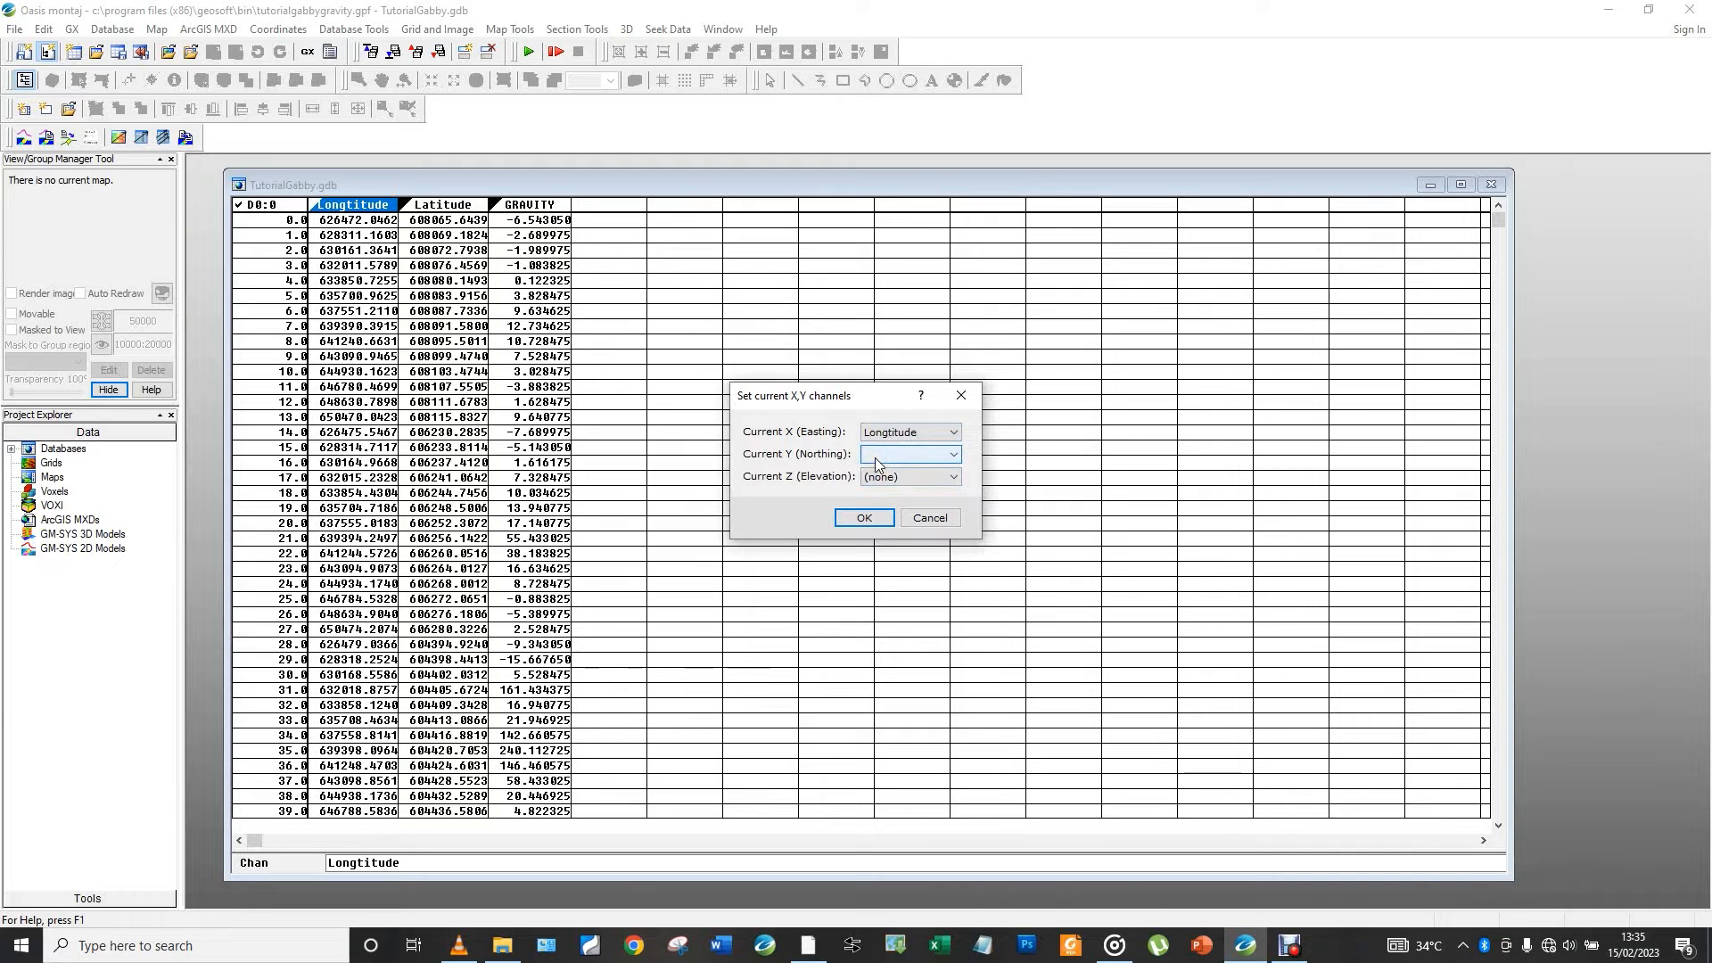
{"action": "left_click", "coordinate": [875, 457]}
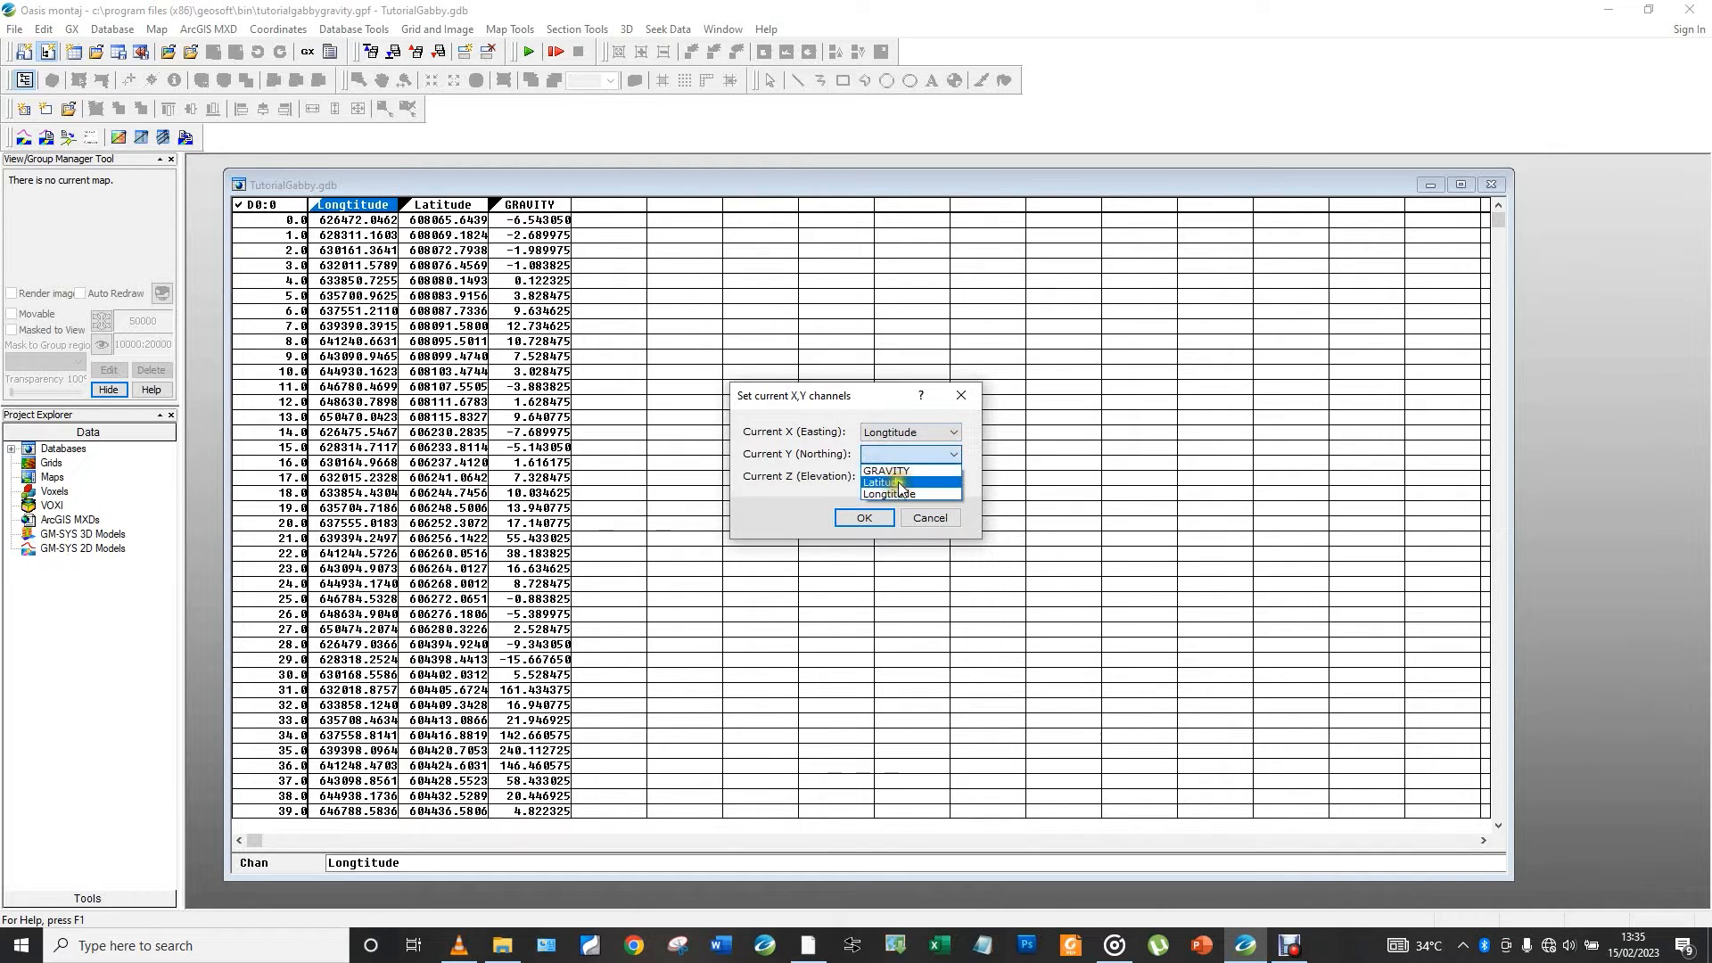
{"action": "left_click", "coordinate": [887, 482]}
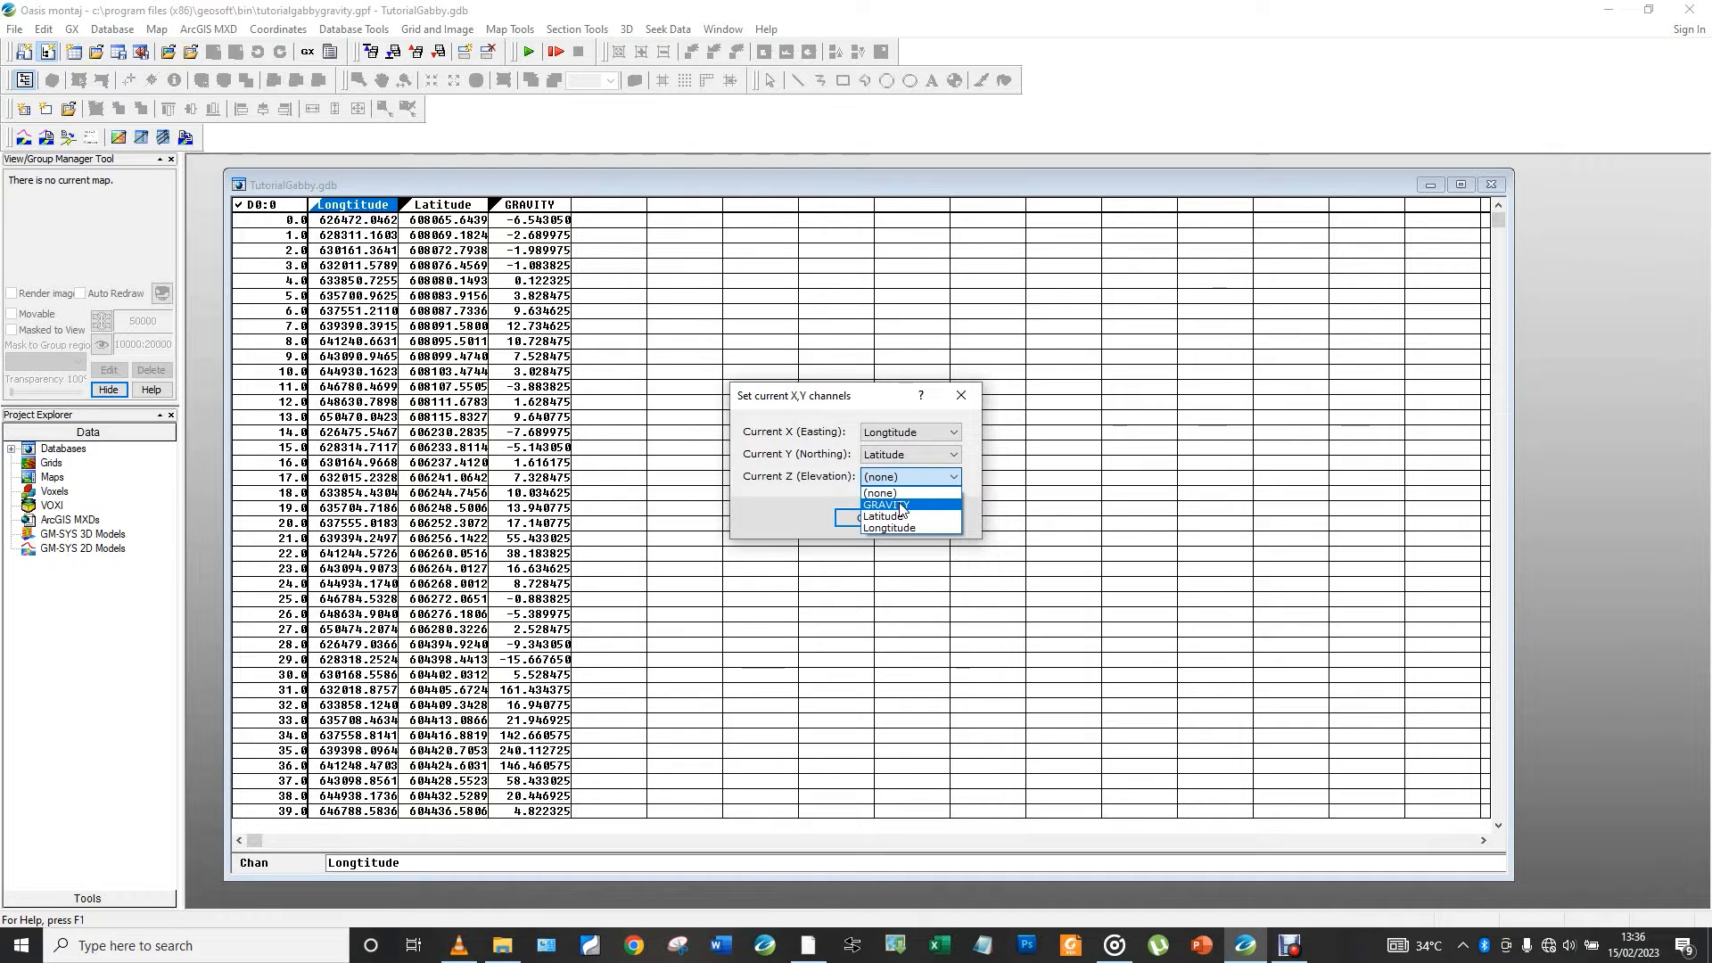
{"action": "left_click", "coordinate": [900, 505]}
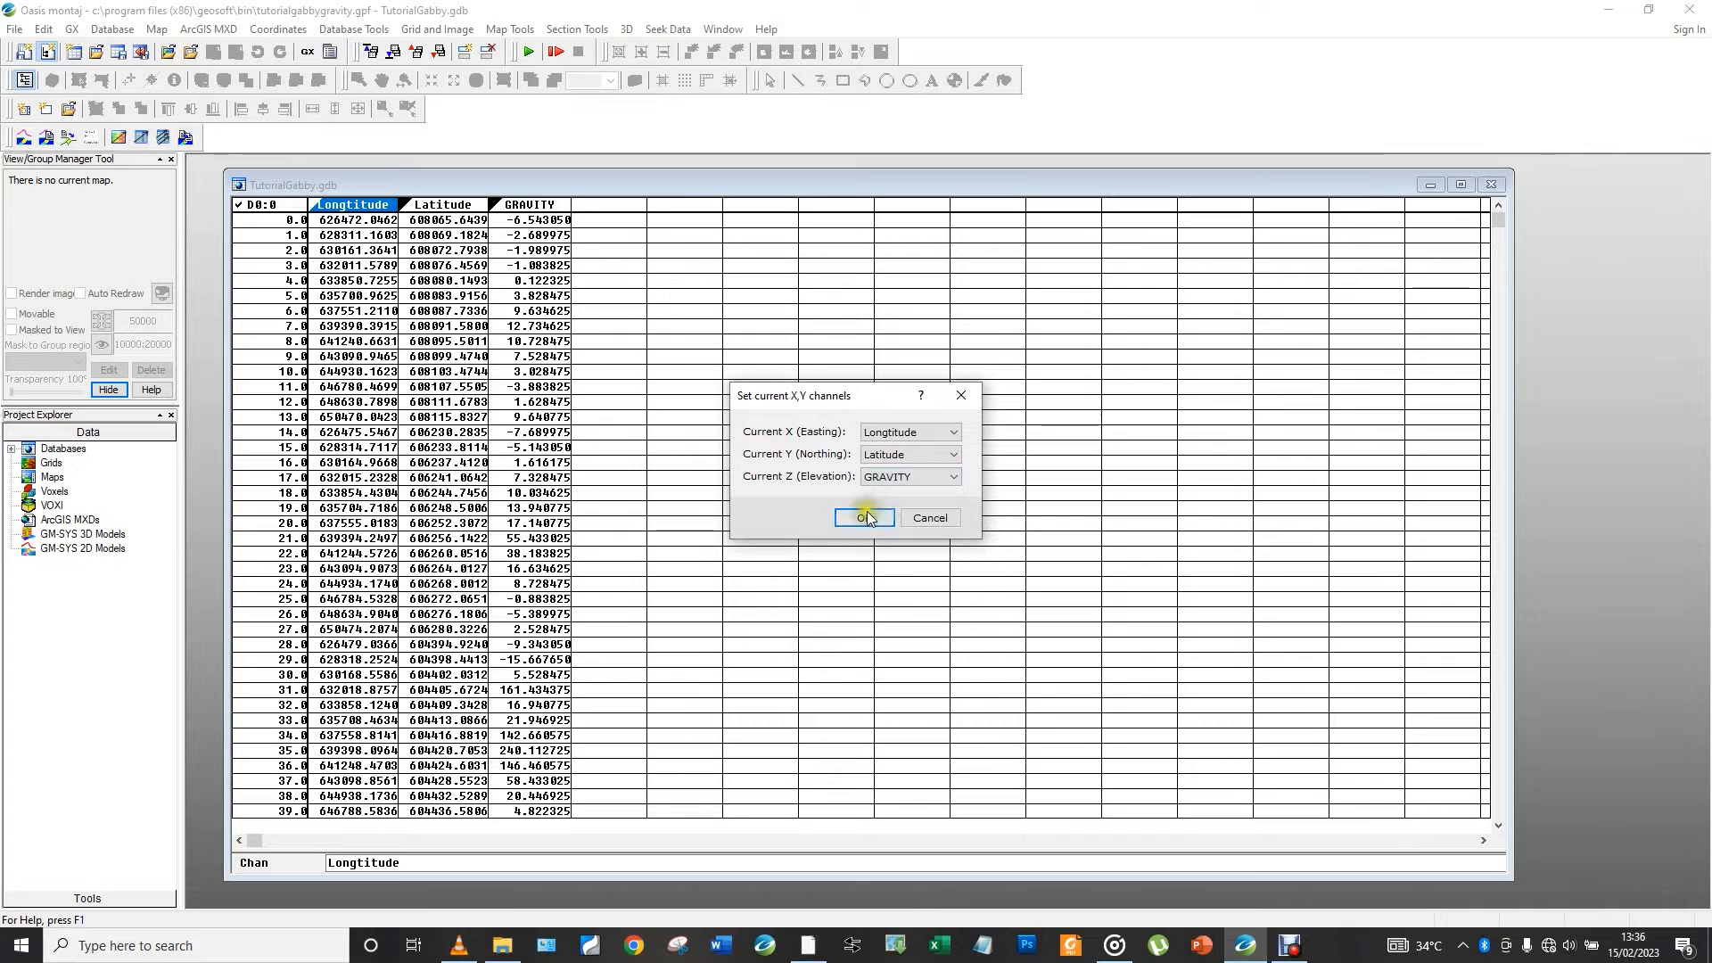
{"action": "left_click", "coordinate": [863, 519]}
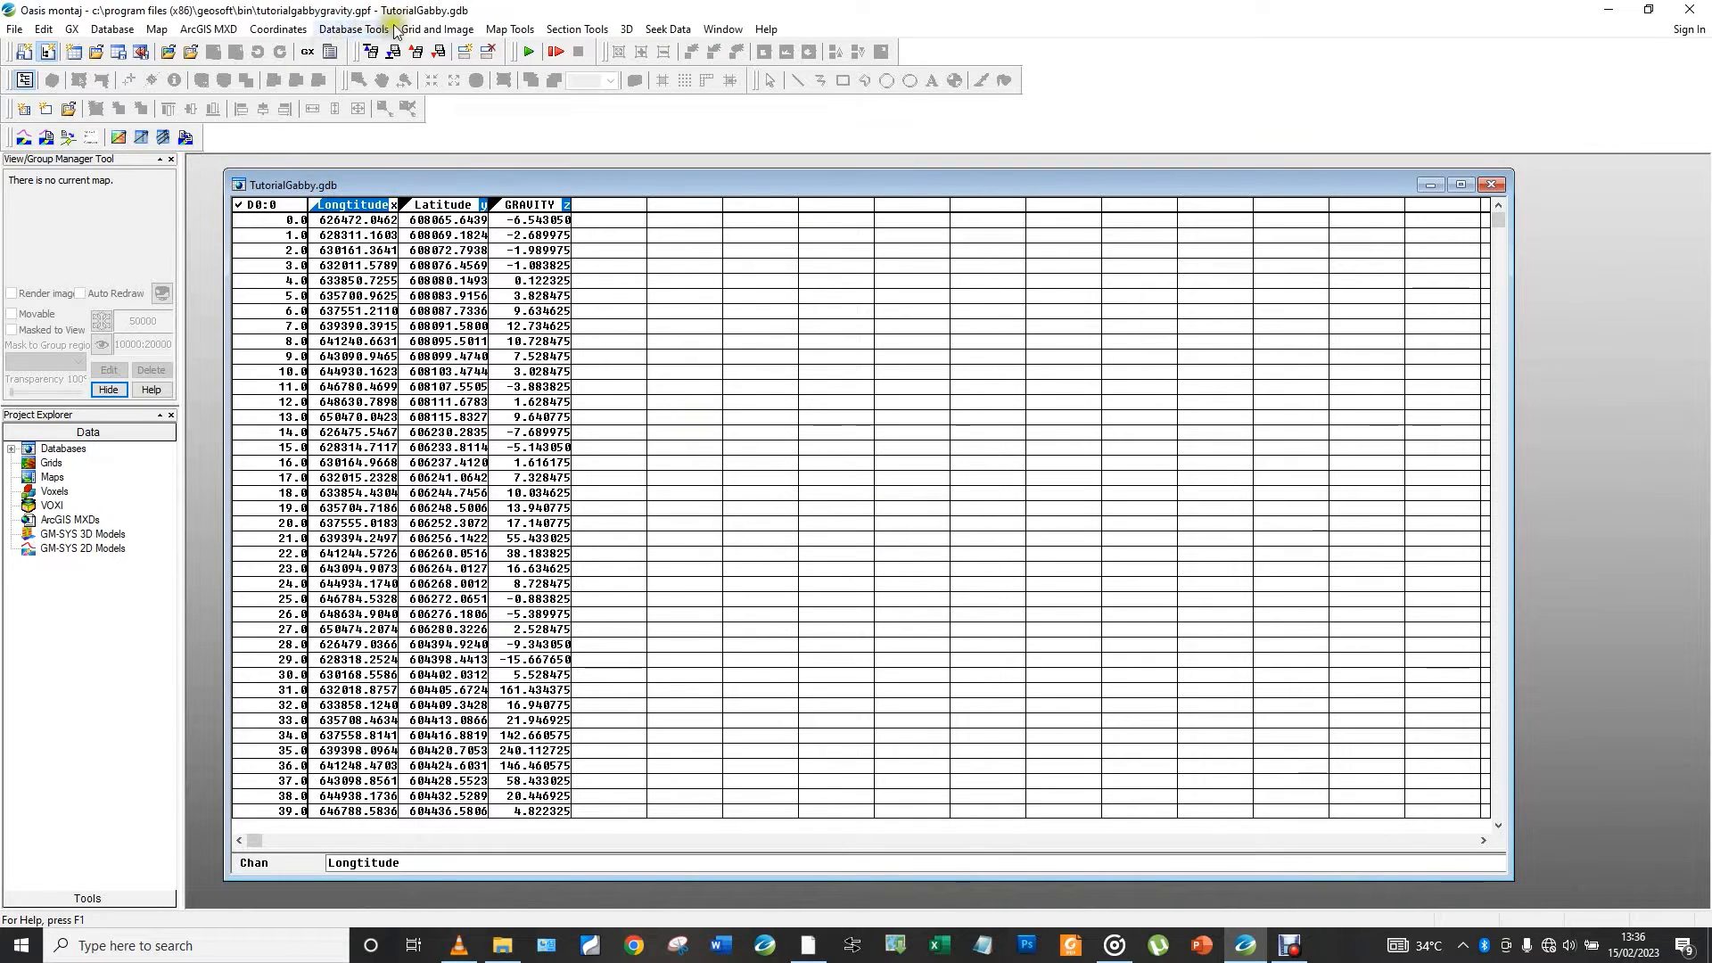
Set up minimum curvature gridding of the GRAVITY channel with output grid Tutorialgabbygrid and a grid cell size of 100
{"action": "left_click", "coordinate": [422, 30]}
{"action": "left_click", "coordinate": [457, 49]}
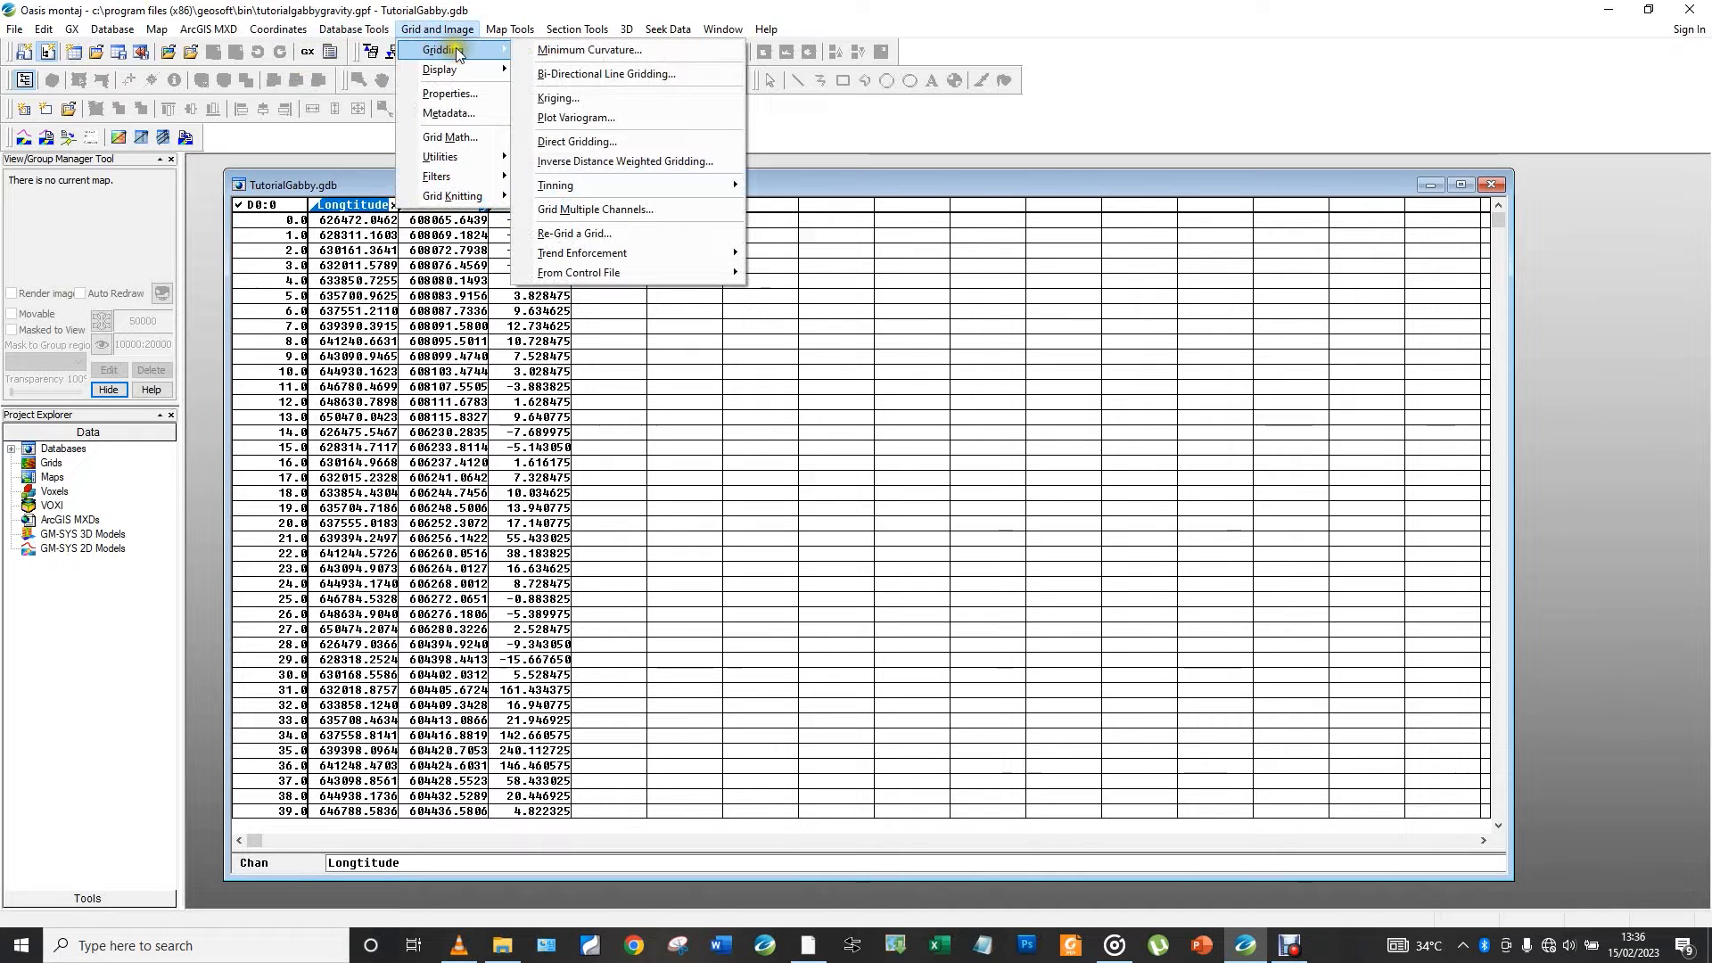
{"action": "left_click", "coordinate": [547, 53]}
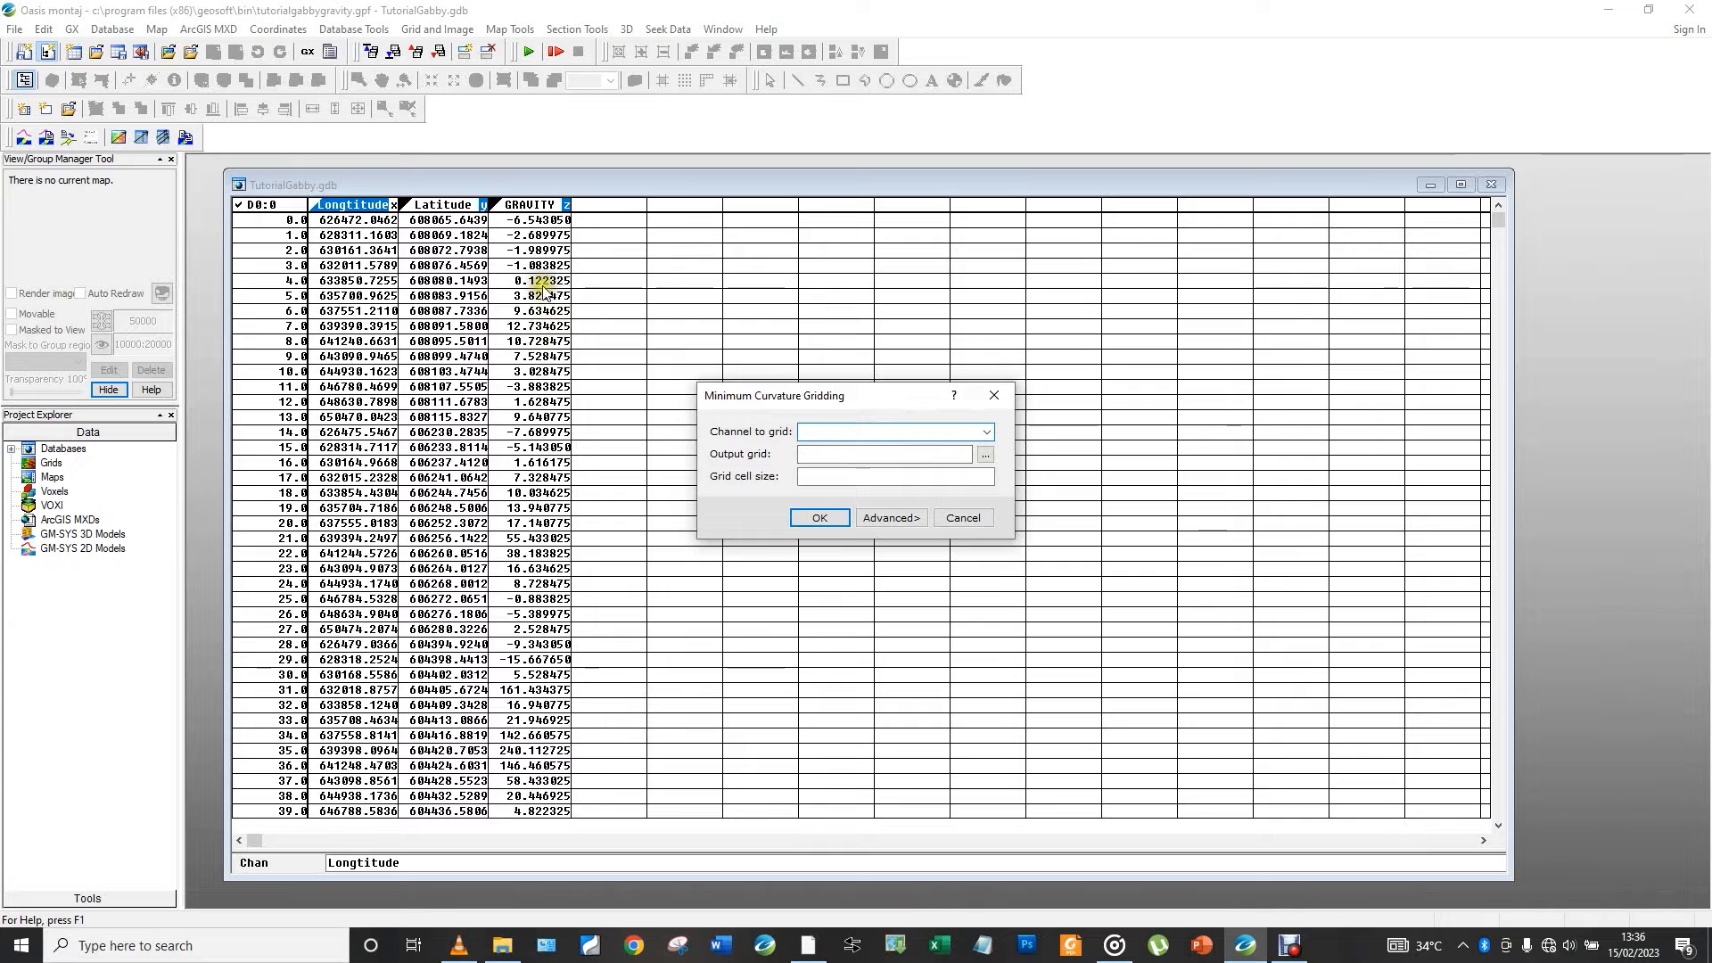
{"action": "left_click", "coordinate": [988, 432]}
{"action": "left_click", "coordinate": [864, 446]}
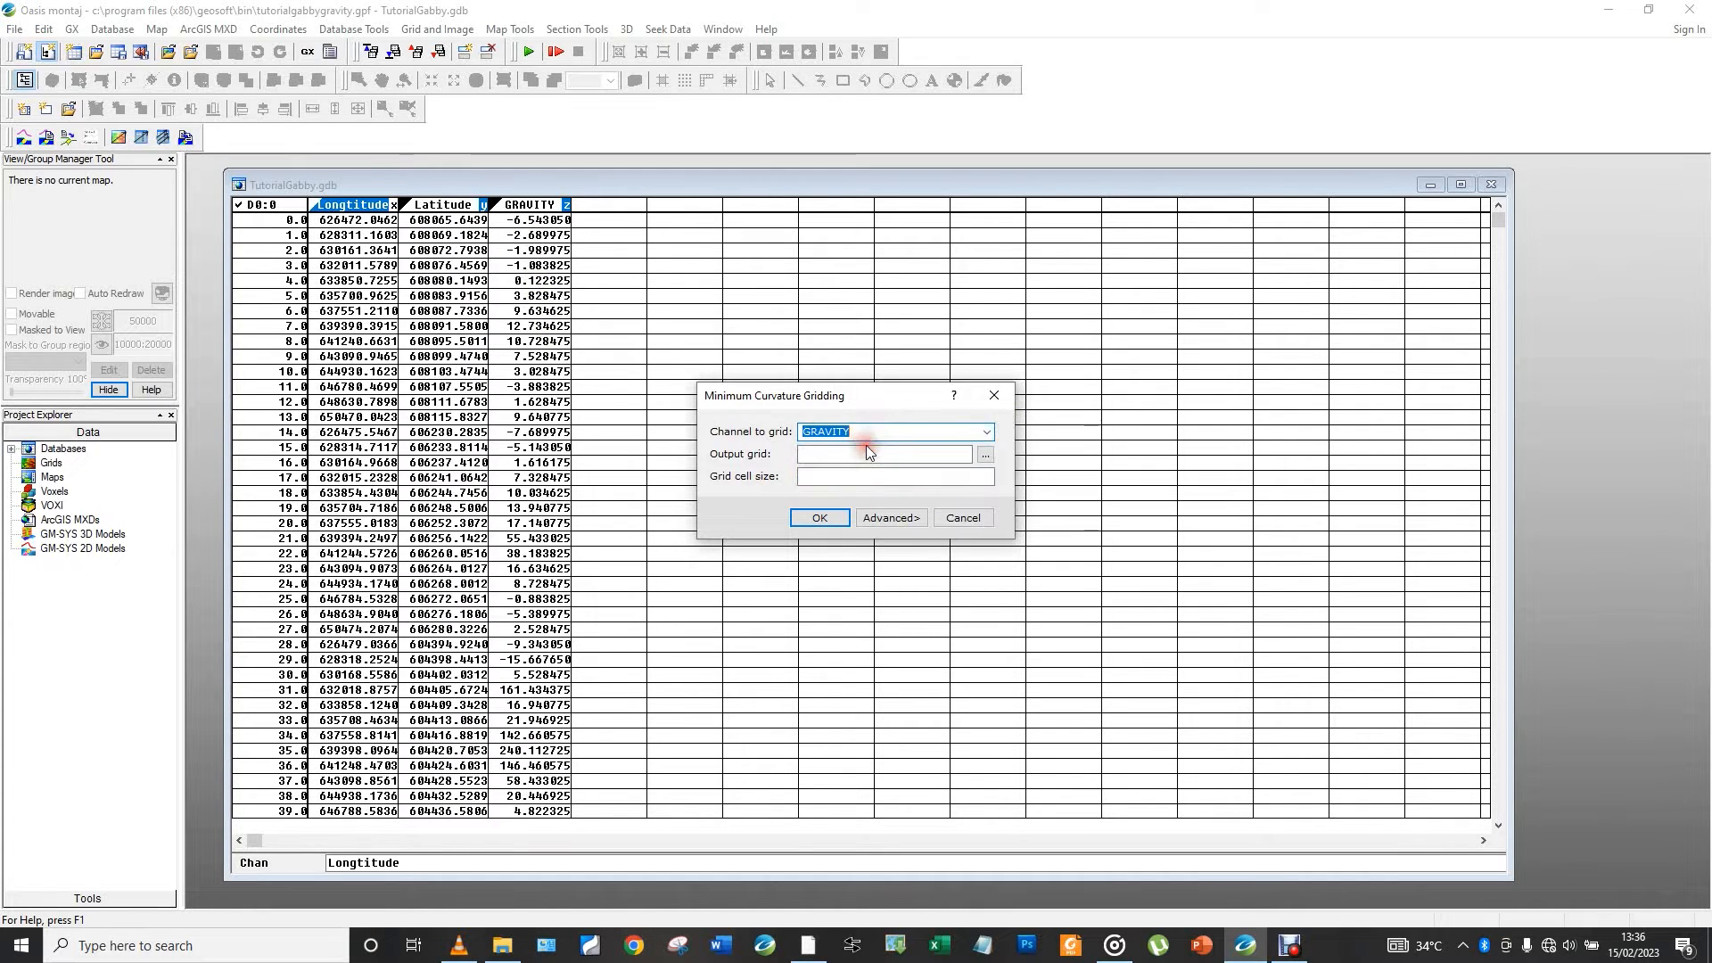
{"action": "left_click", "coordinate": [905, 454]}
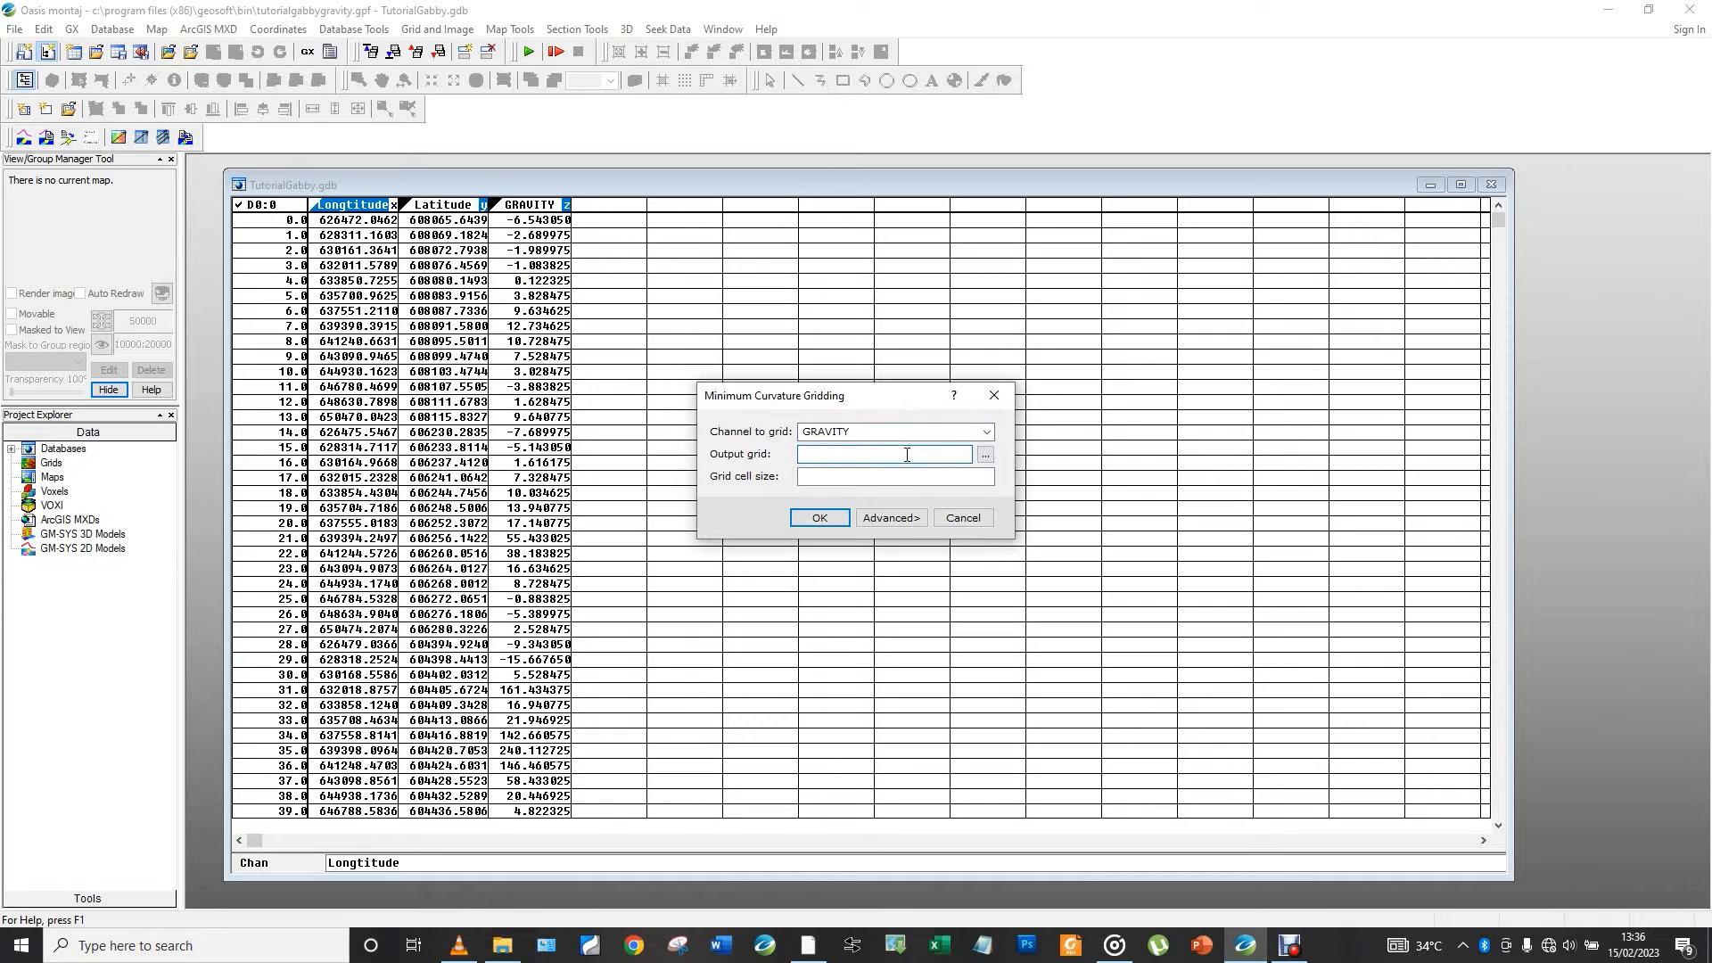
{"action": "type", "text": "GabbyTutorialgabbygrid"}
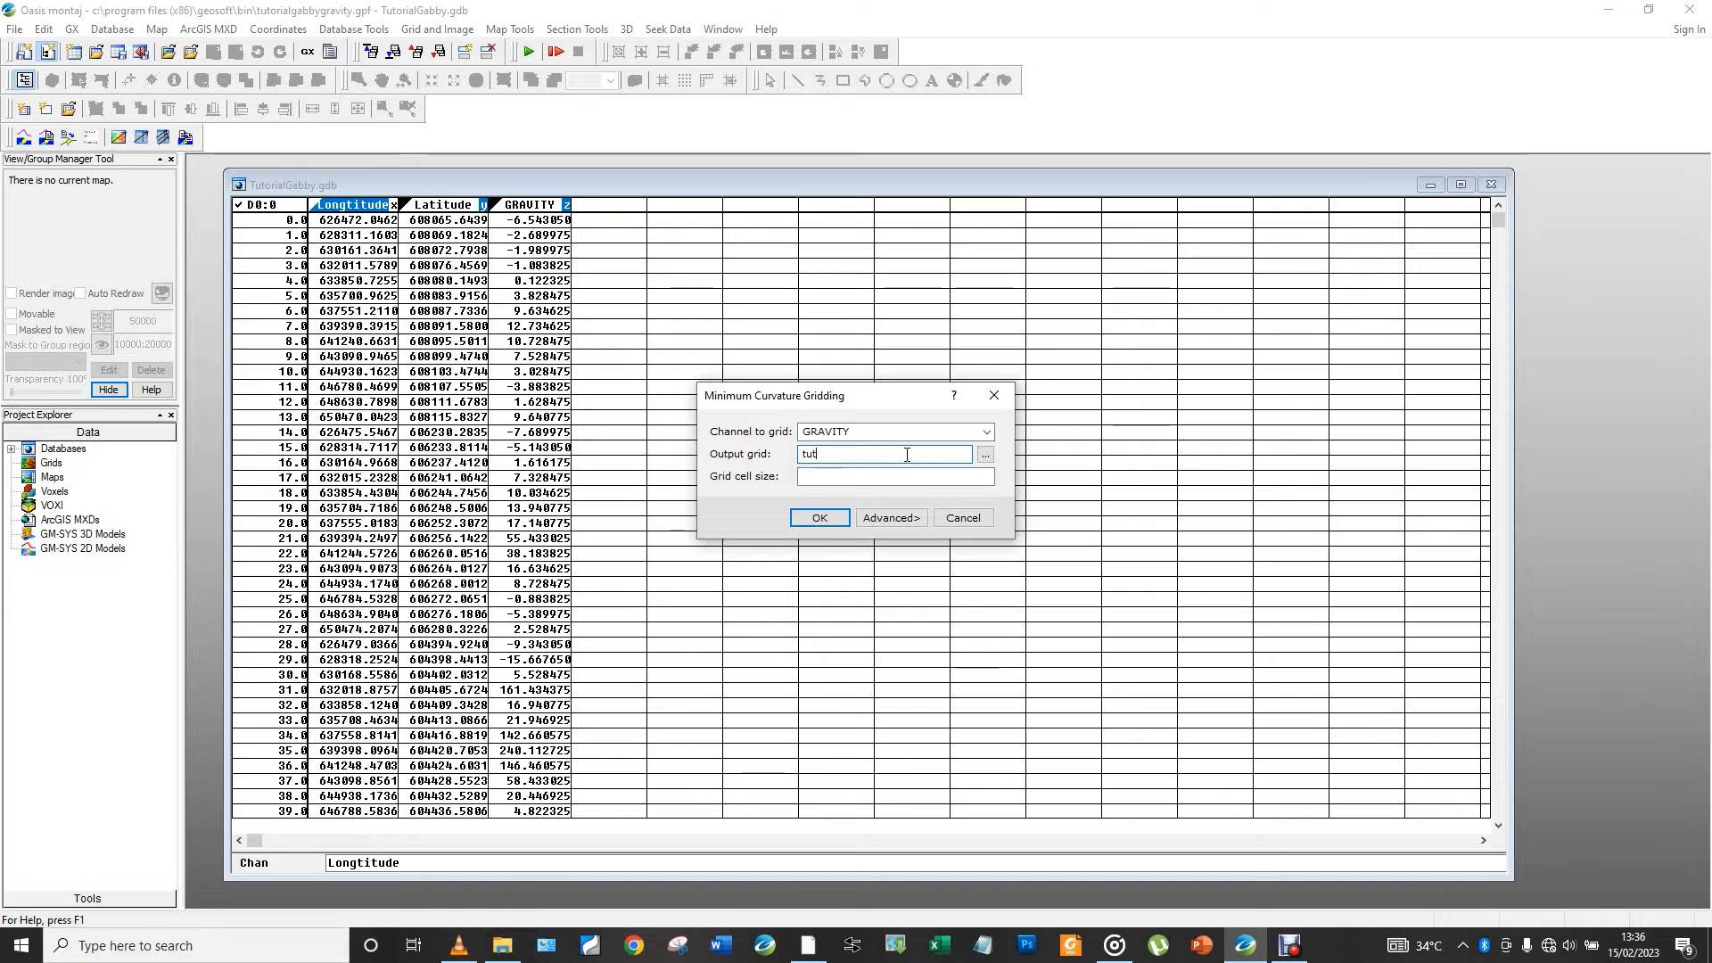
{"action": "left_click", "coordinate": [842, 477]}
{"action": "type", "text": "100"}
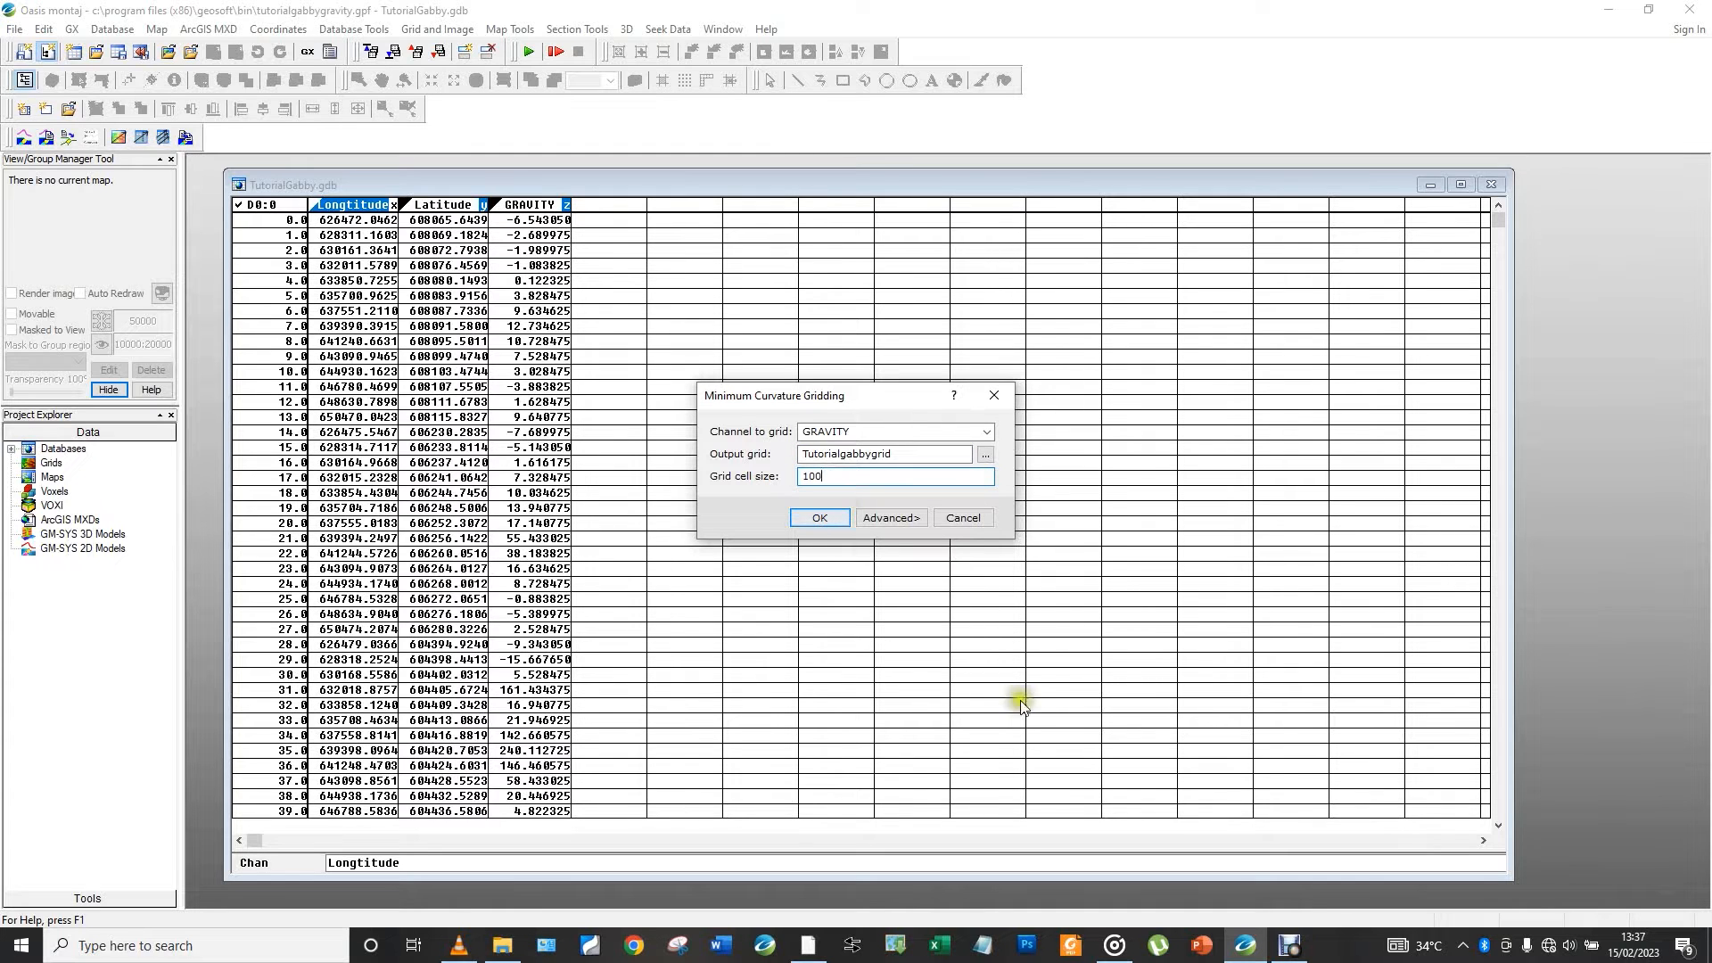
{"action": "left_click", "coordinate": [1289, 948]}
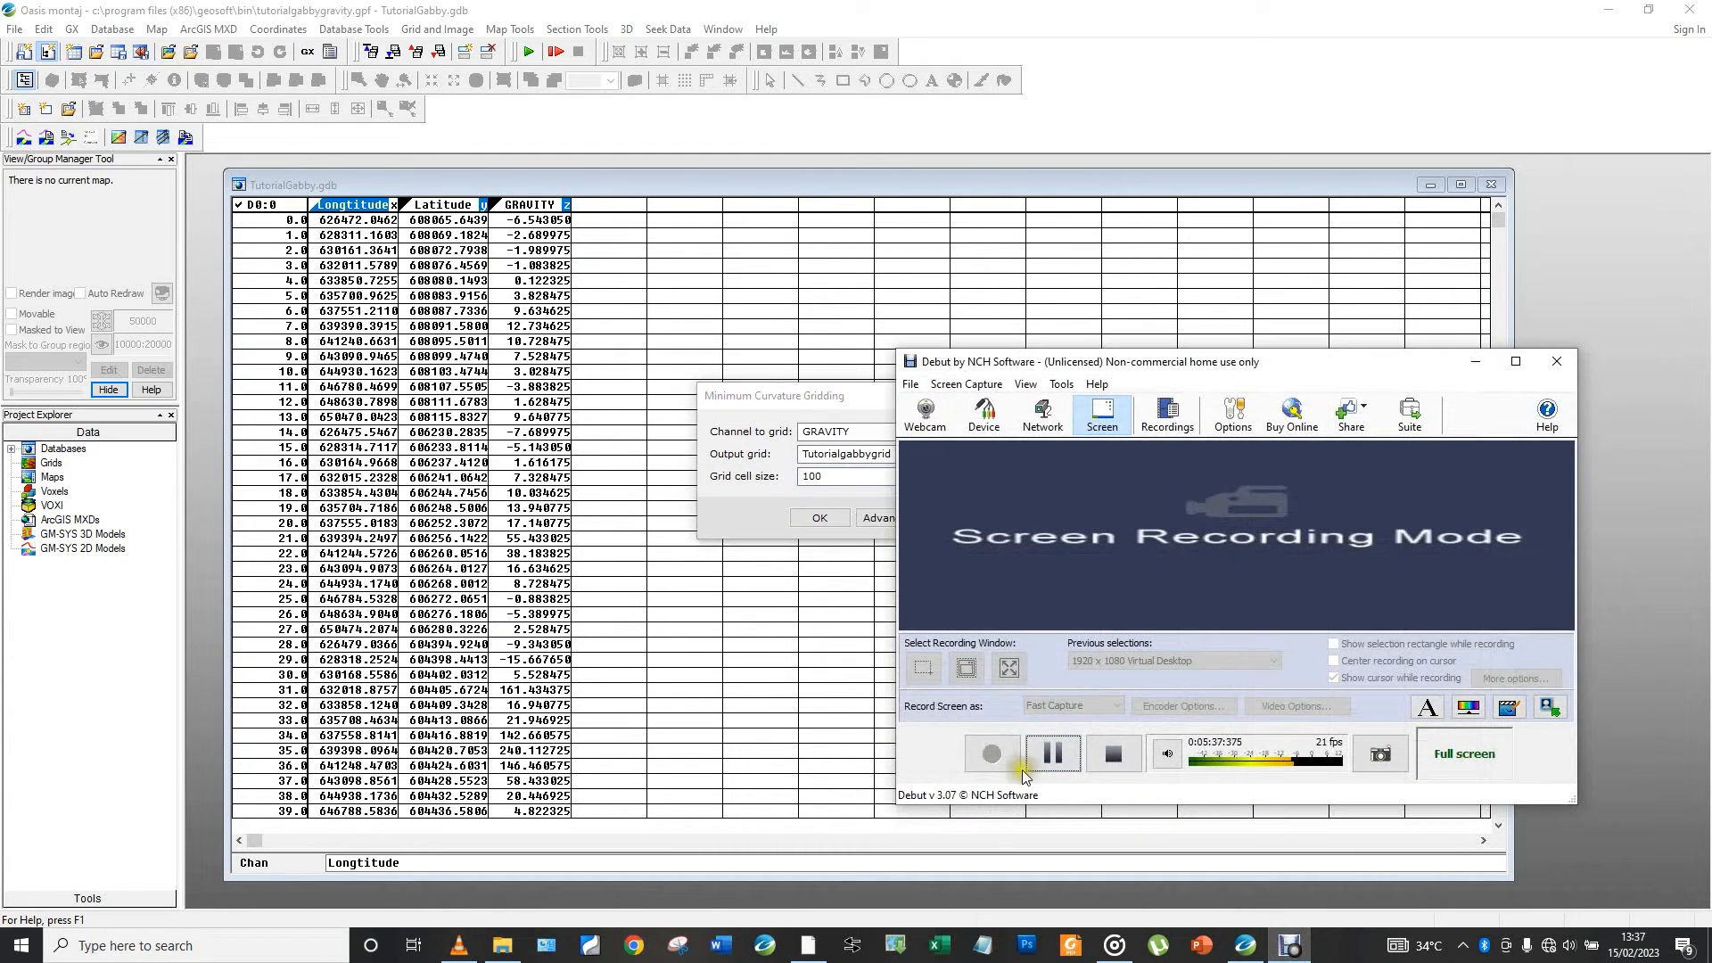
{"action": "left_click", "coordinate": [1036, 762]}
Run the minimum curvature gridding and move the resulting grid window away from the database's data columns
{"action": "left_click", "coordinate": [824, 521]}
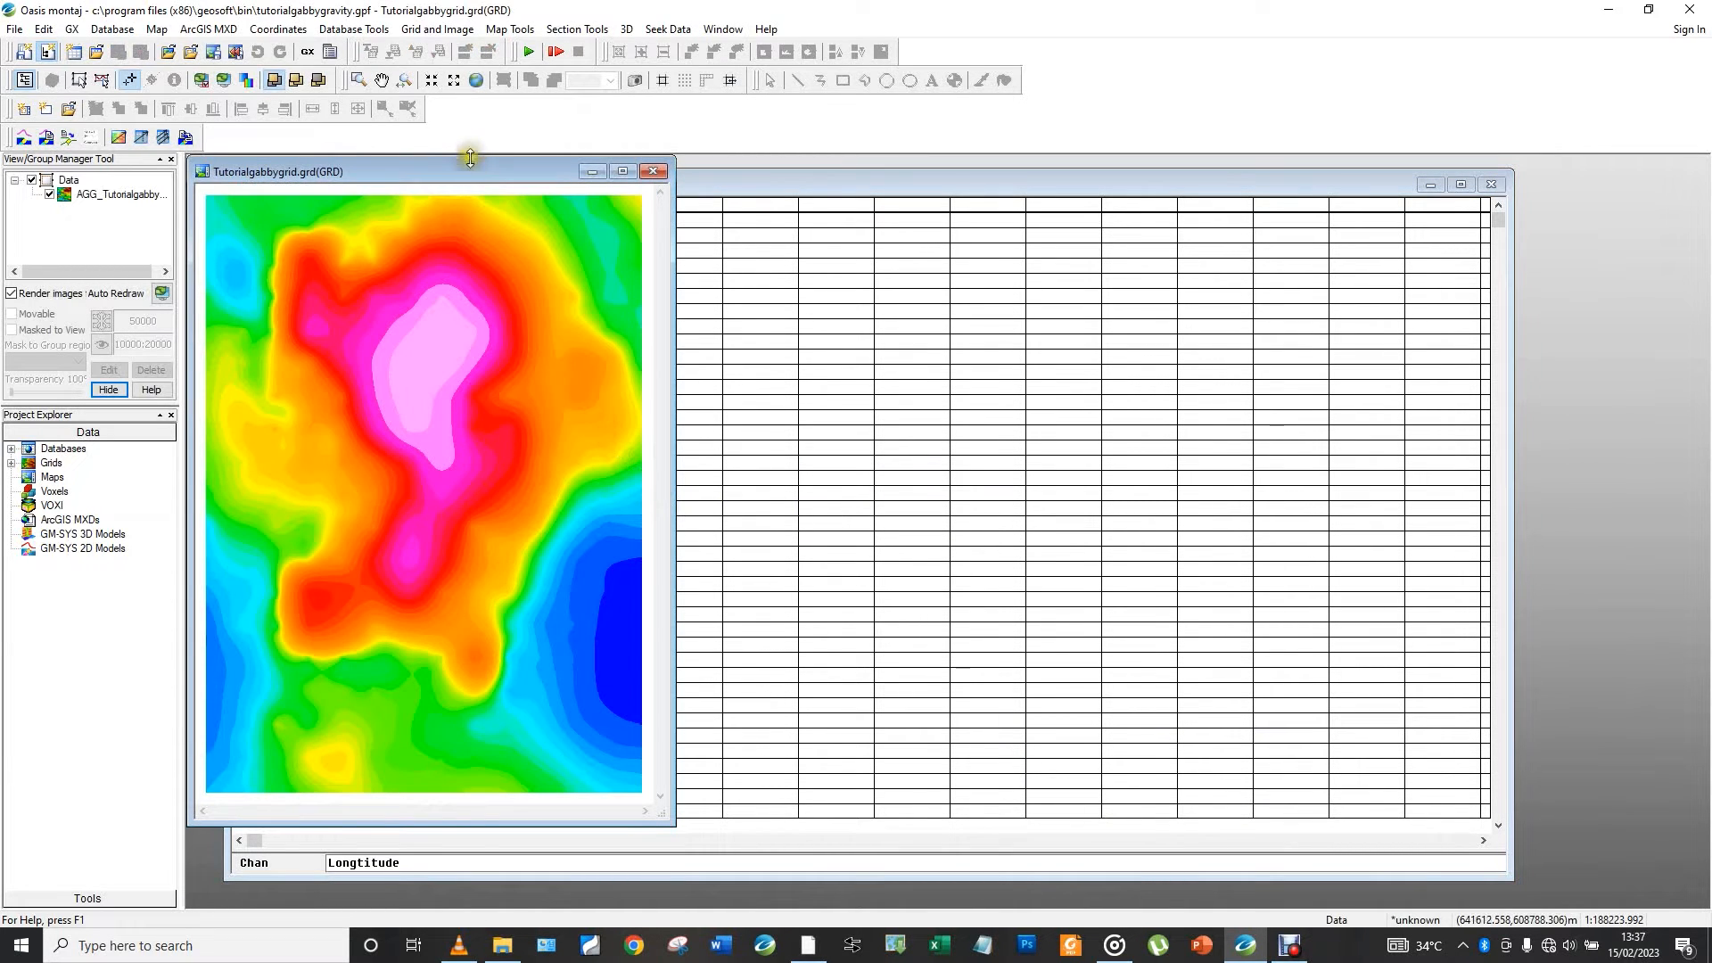
{"action": "left_click_drag", "start_coordinate": [469, 166], "coordinate": [1252, 211]}
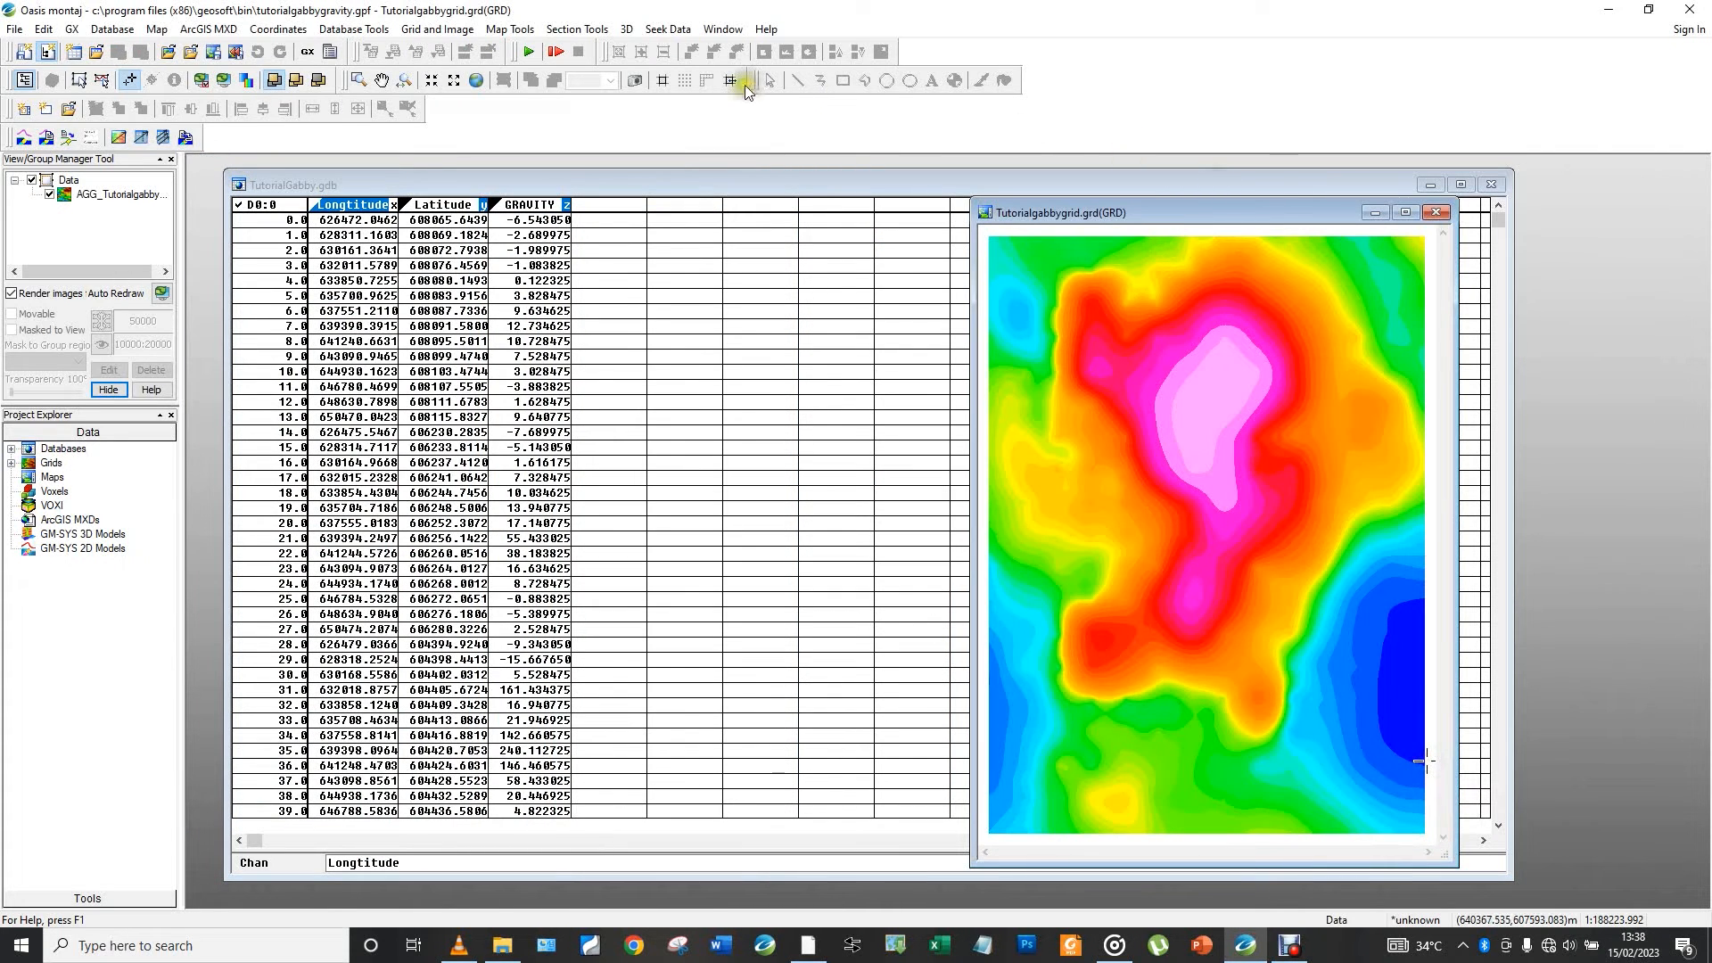
Start drawing a base map on the grid in map style, keeping the default layout, reference grid and annotation settings
{"action": "left_click", "coordinate": [515, 28]}
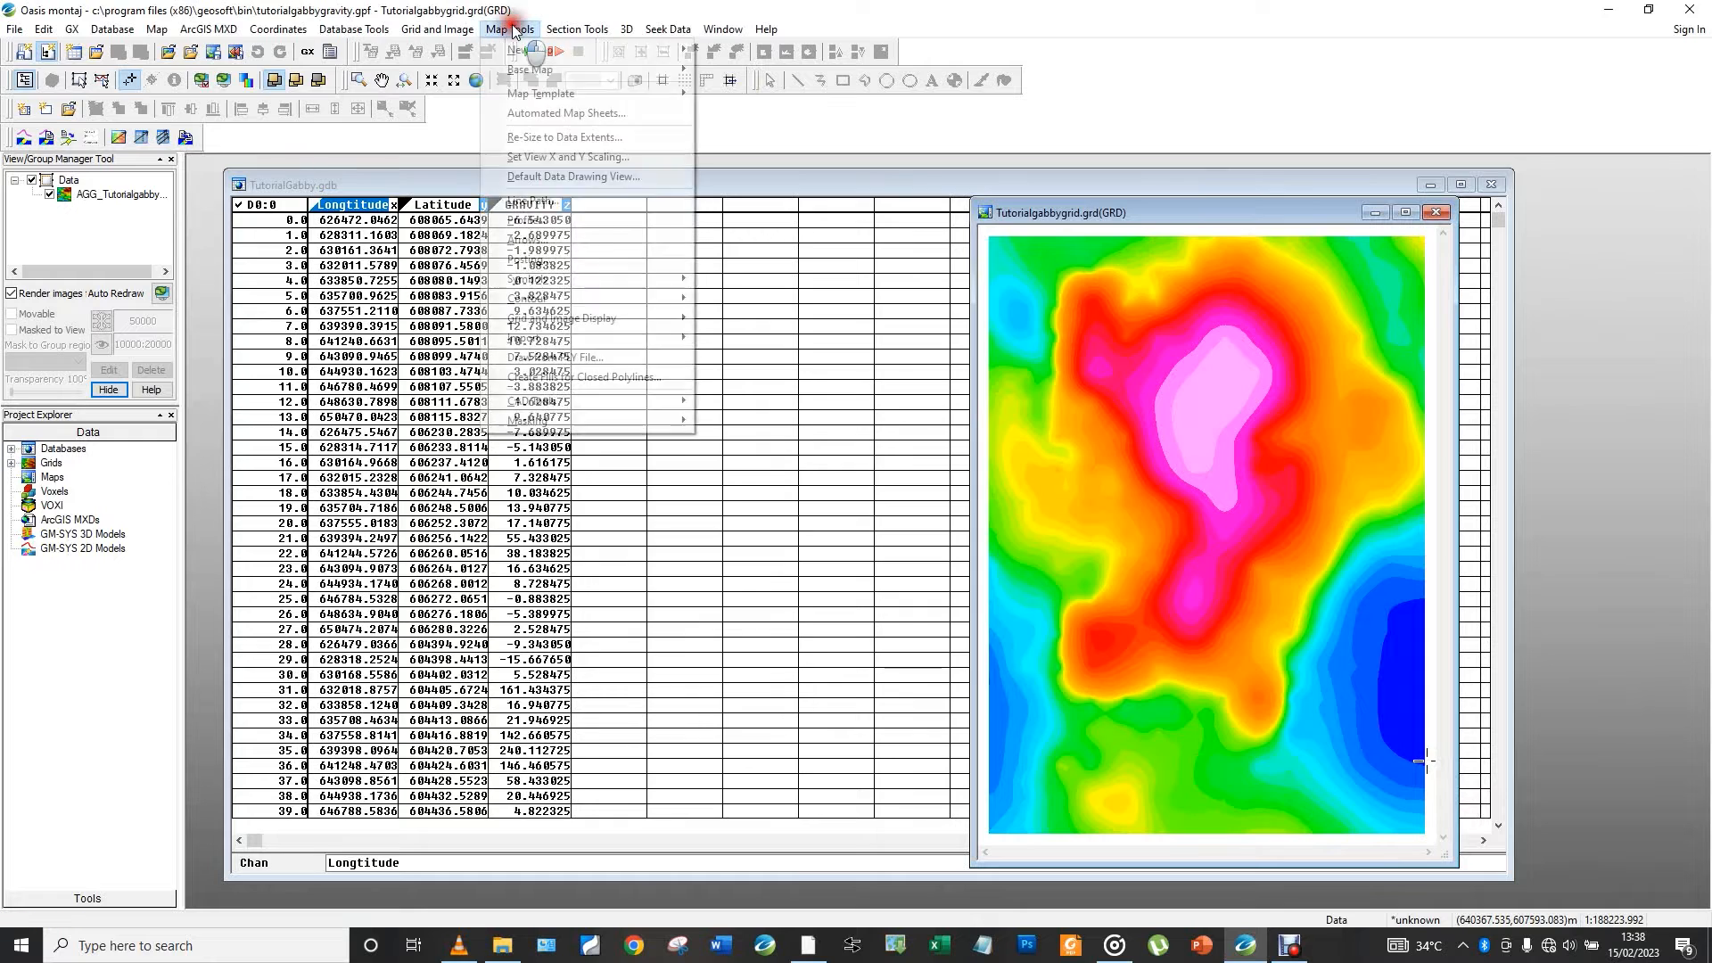
{"action": "mouse_move", "coordinate": [596, 78]}
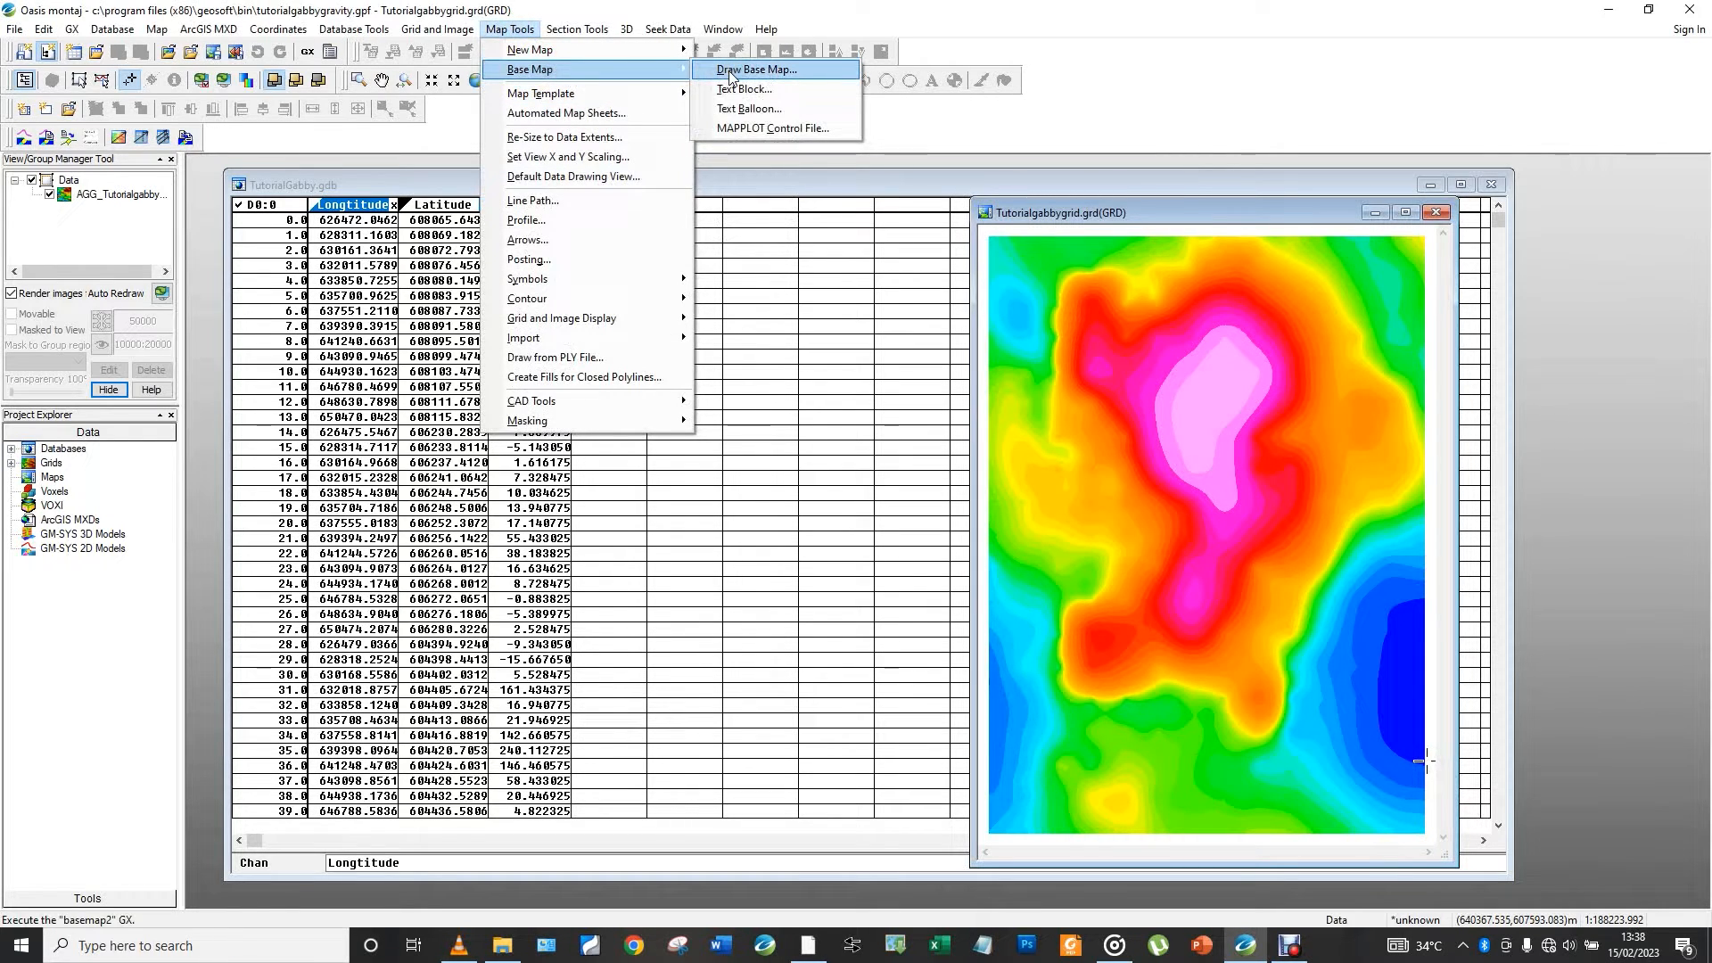
{"action": "left_click", "coordinate": [730, 72]}
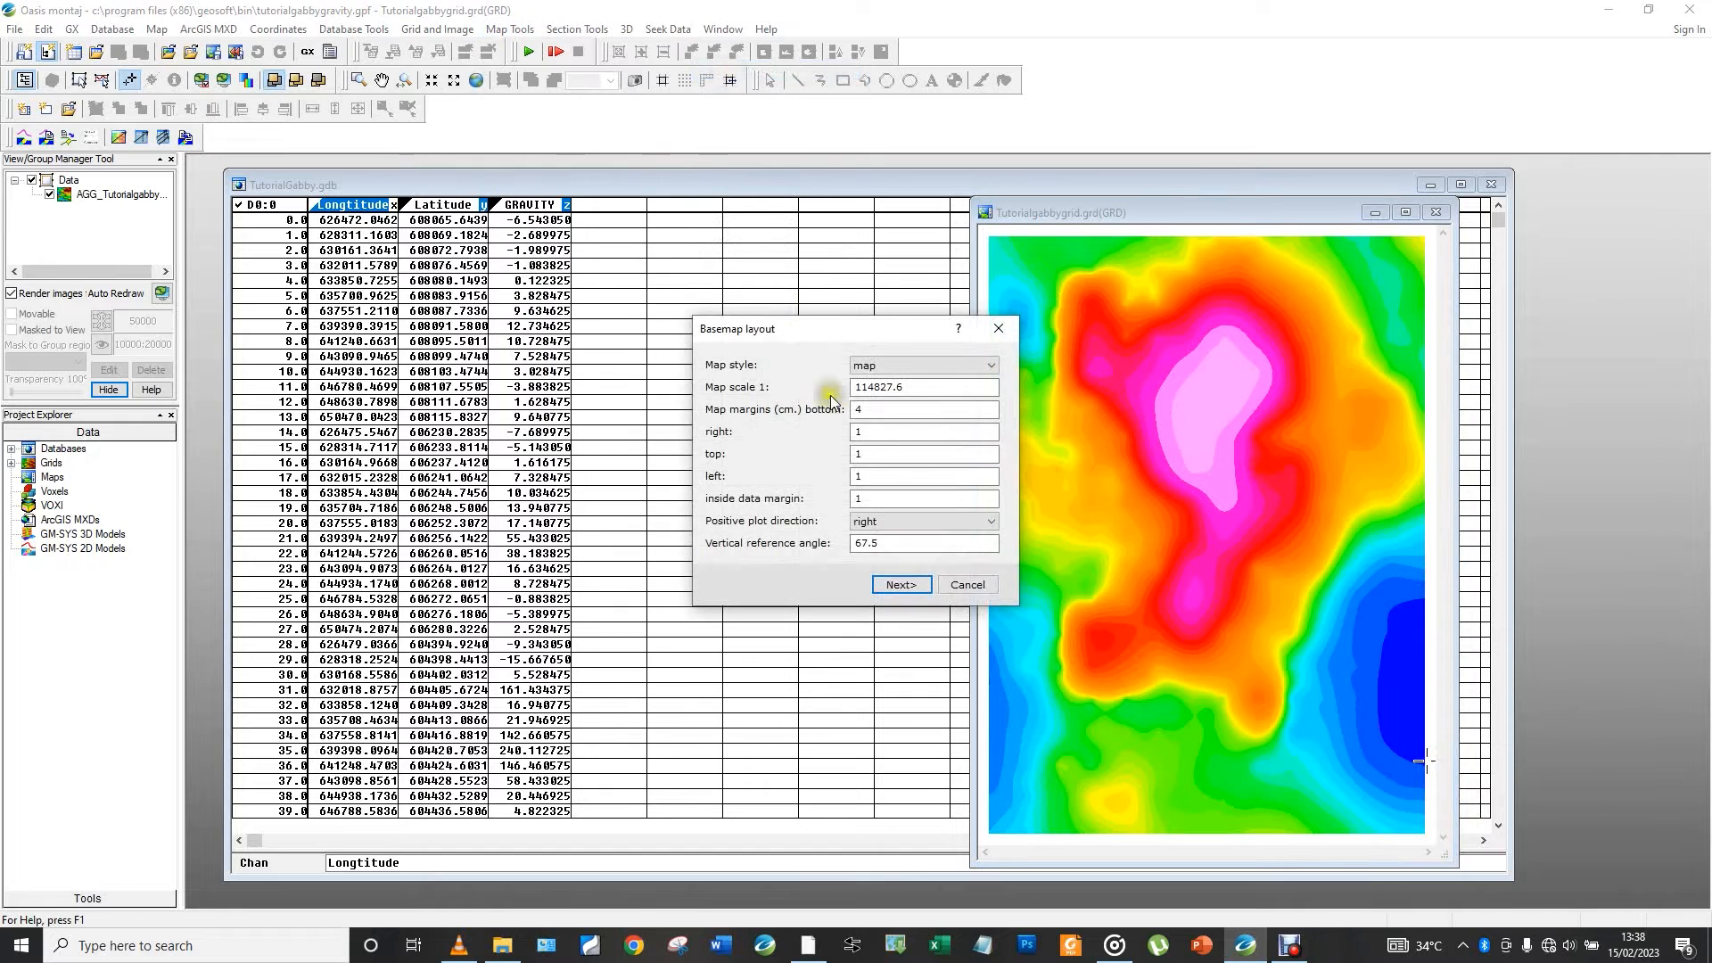
{"action": "left_click", "coordinate": [944, 362]}
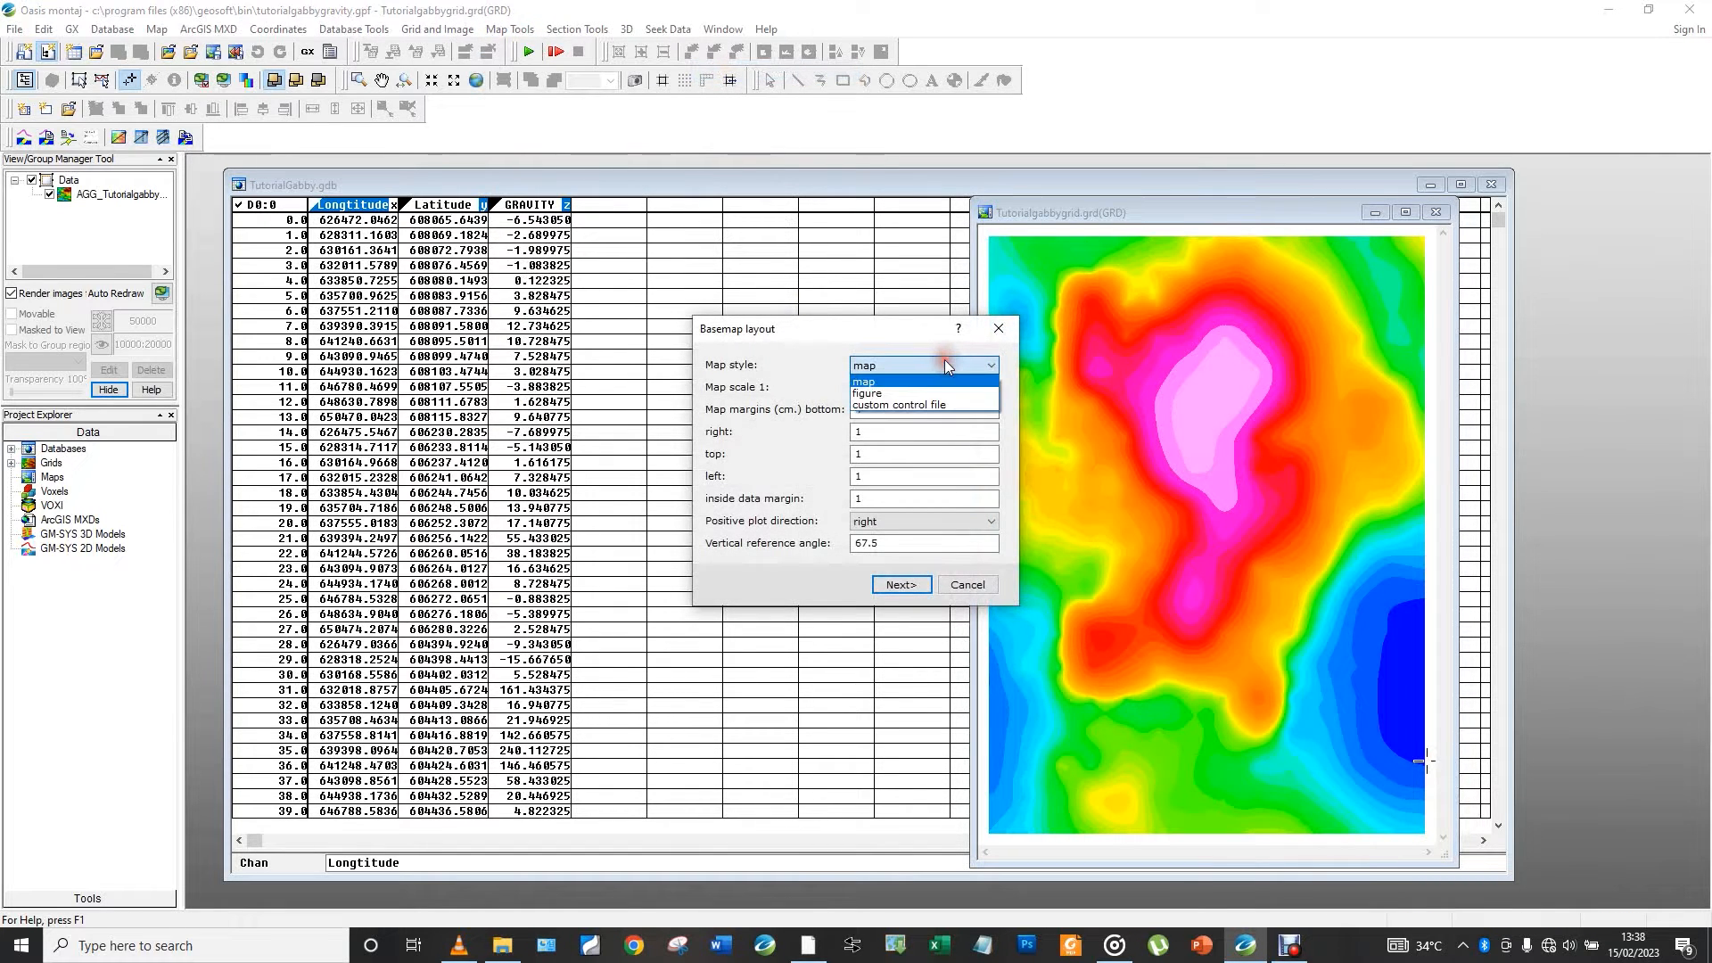
{"action": "left_click", "coordinate": [945, 360]}
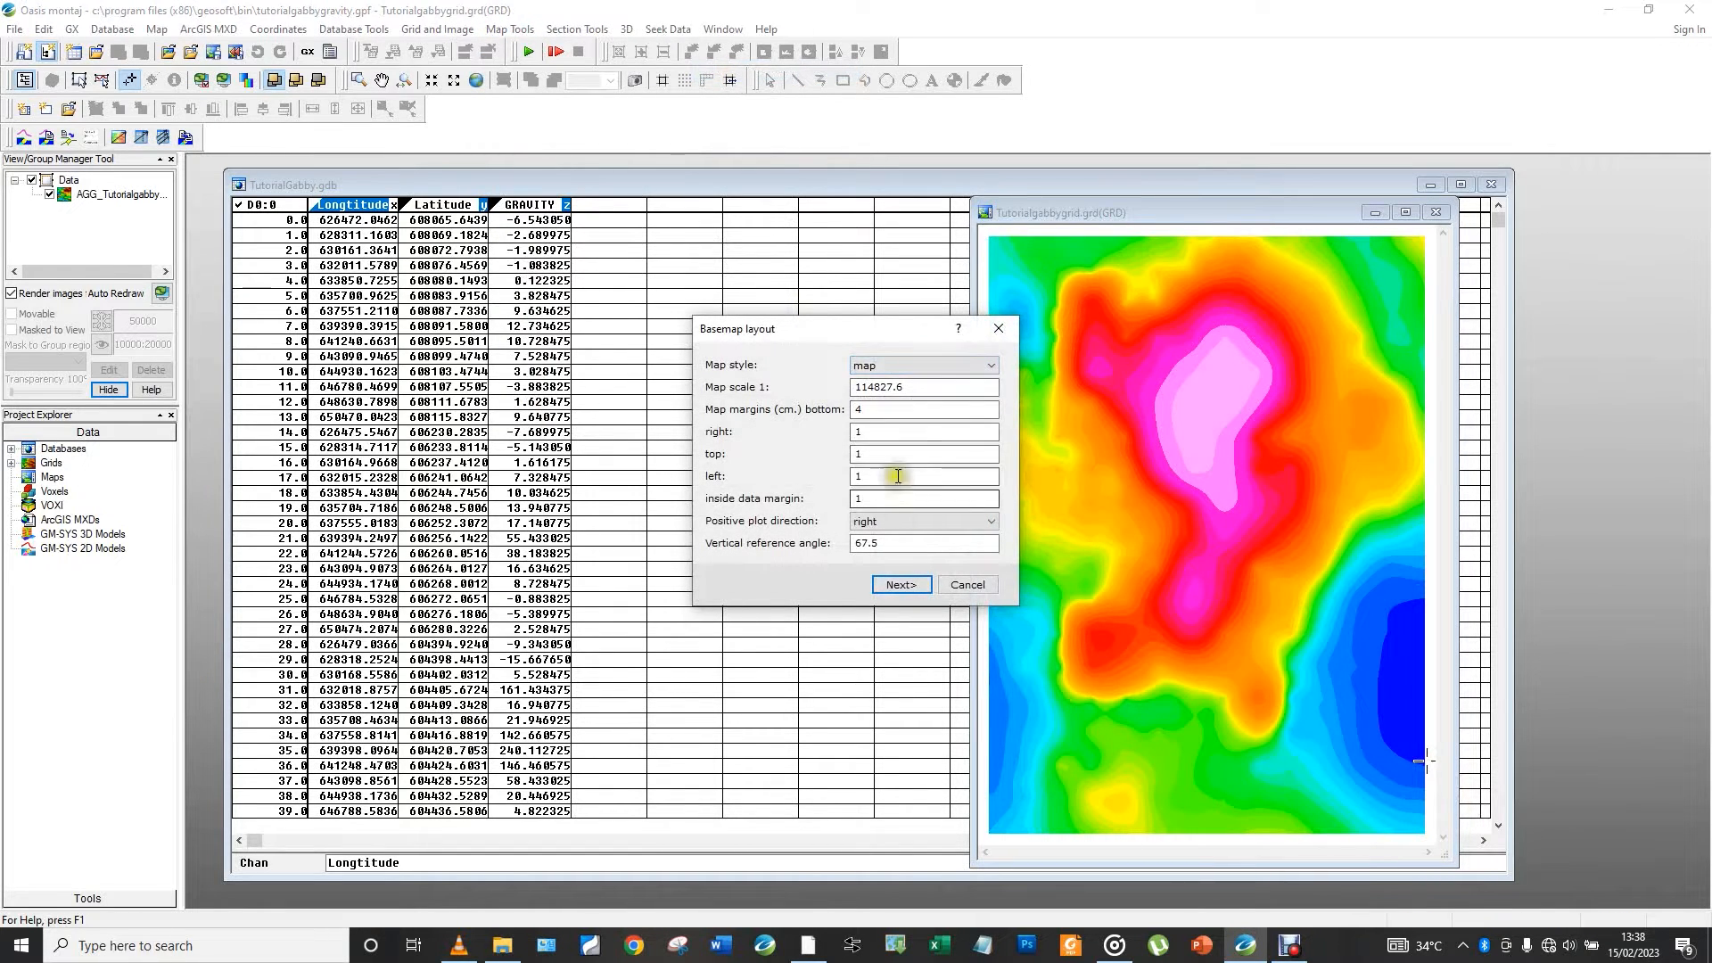
{"action": "left_click", "coordinate": [905, 586]}
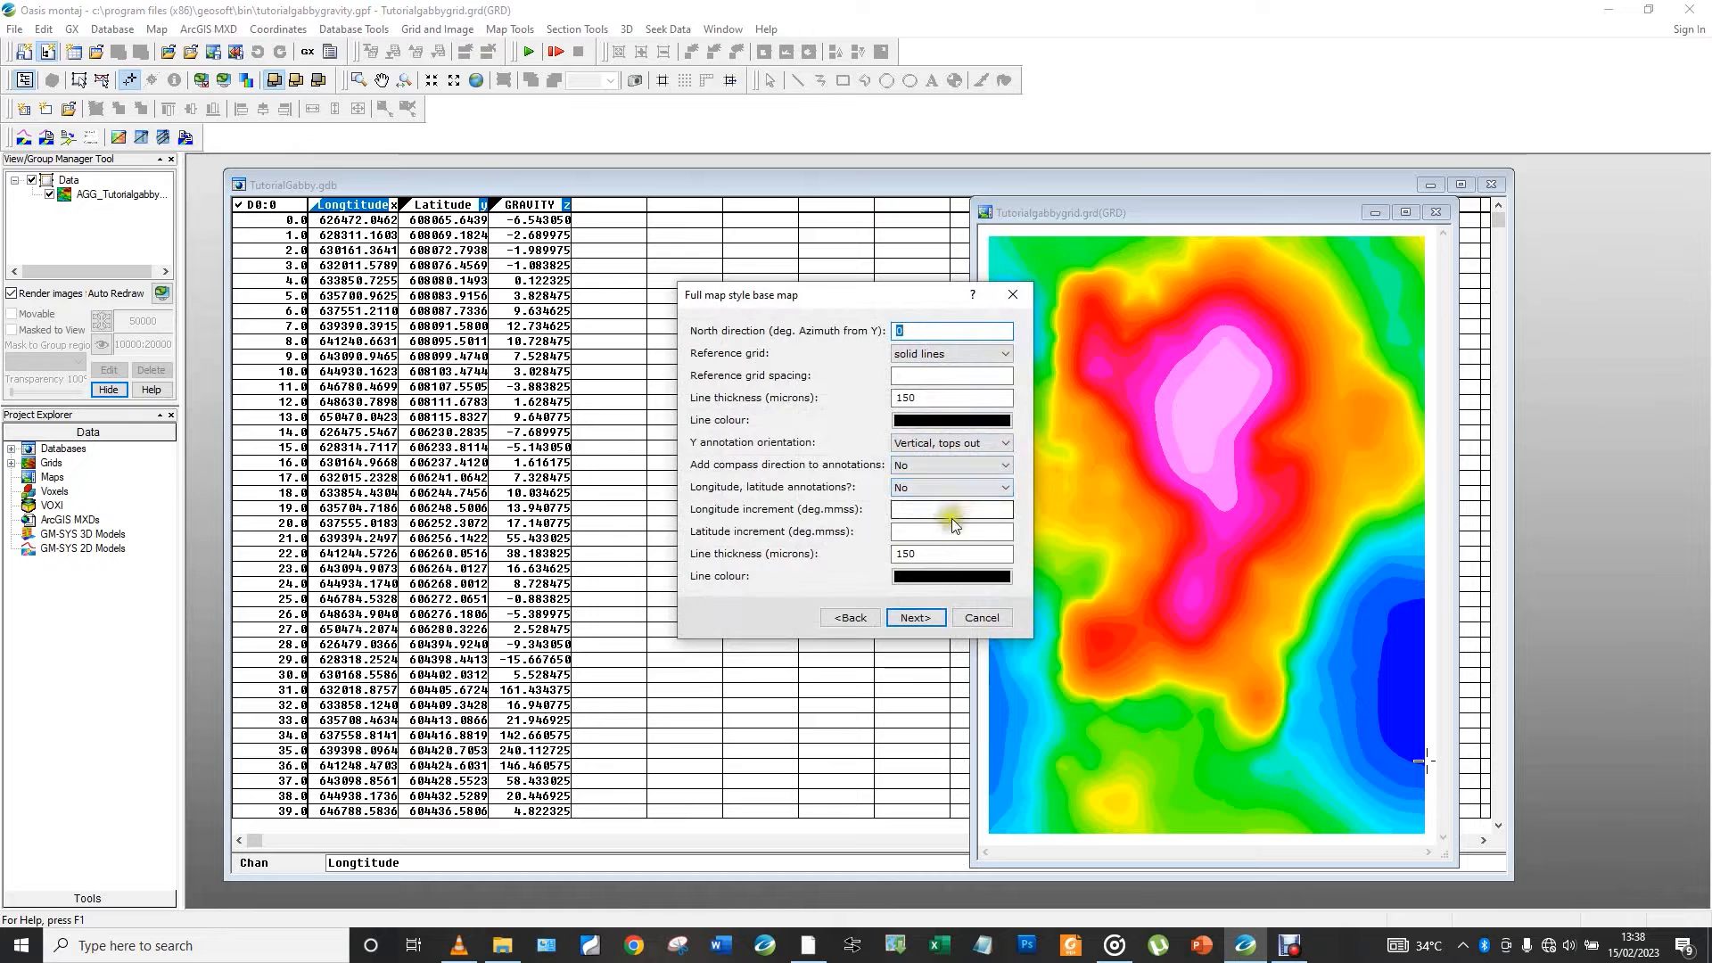
{"action": "left_click", "coordinate": [916, 616]}
Enter the client's name and the map title Penang Bouguer Anomaly Map in the title block, and finish the base map
{"action": "left_click", "coordinate": [778, 364]}
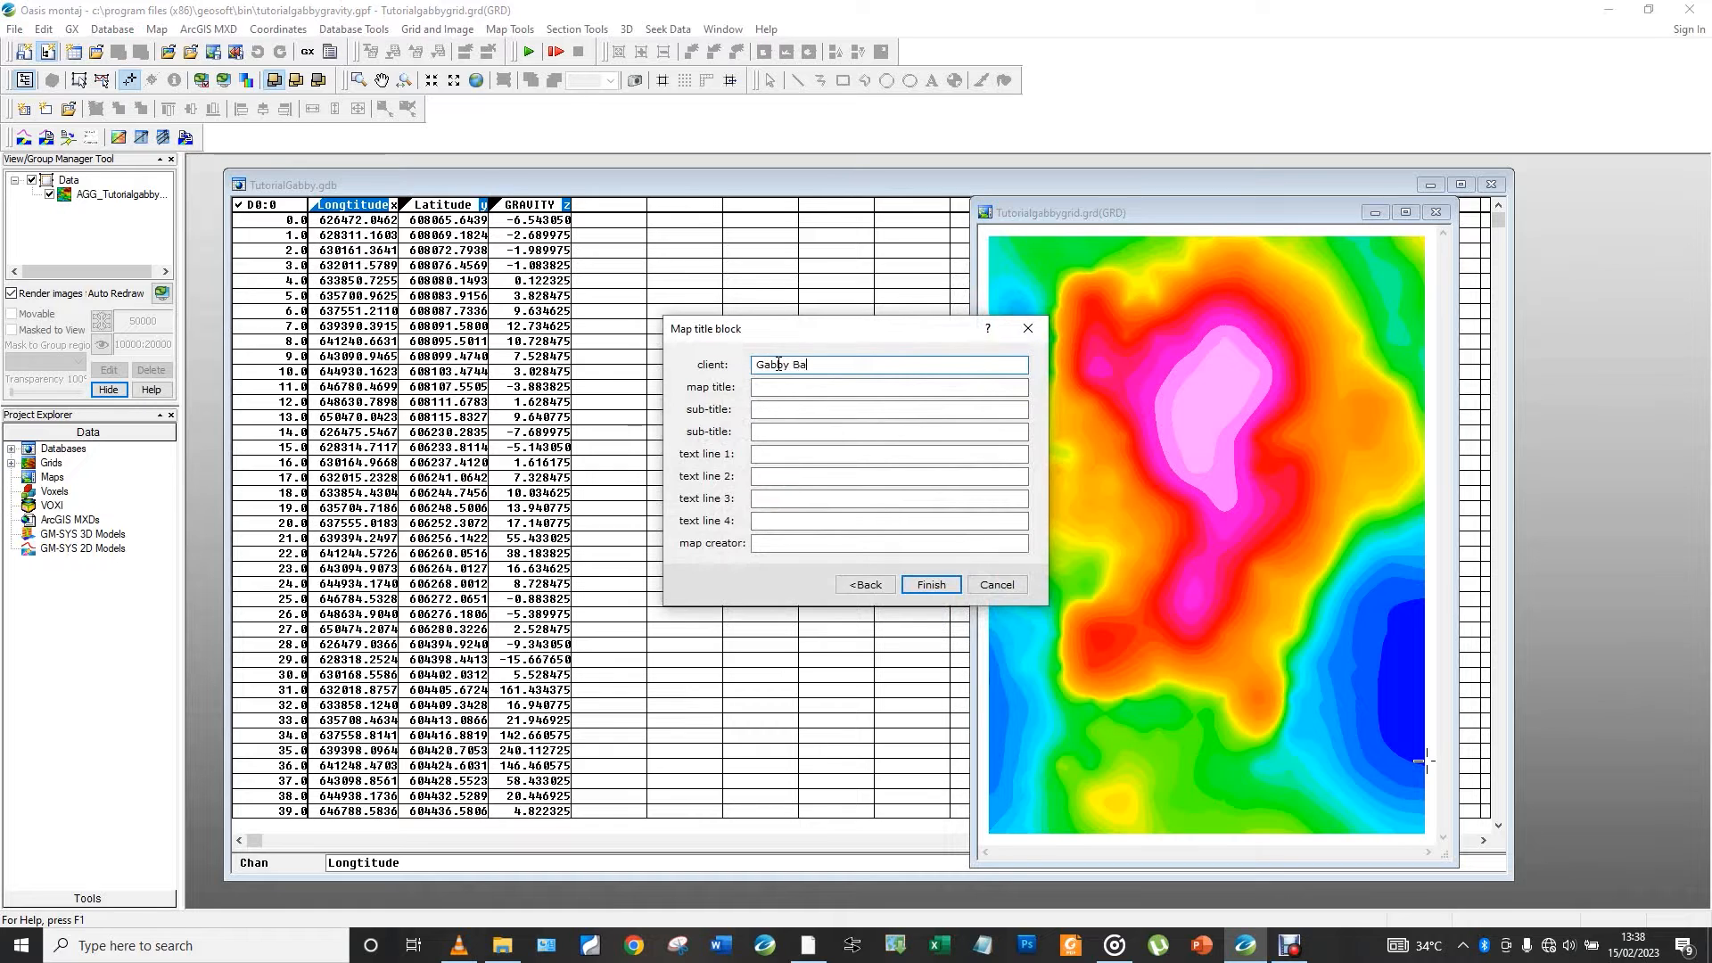
{"action": "left_click", "coordinate": [832, 386]}
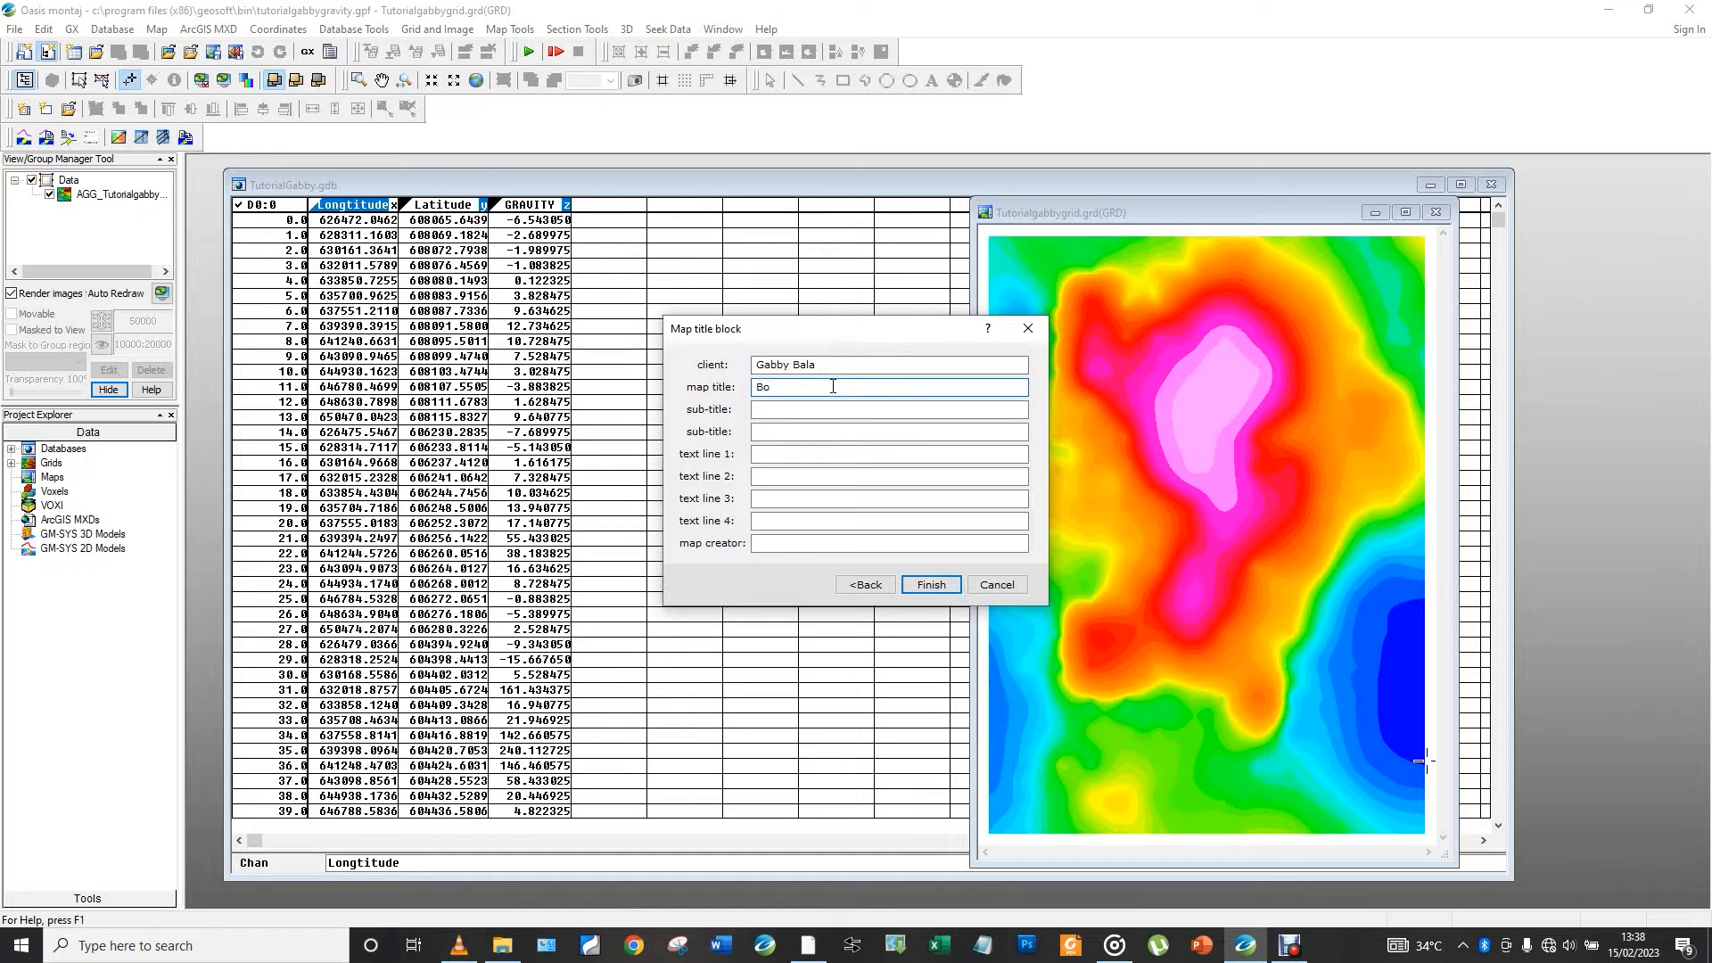
{"action": "type", "text": "Boug"}
{"action": "key", "text": "BackSpace"}
{"action": "key", "text": "BackSpace"}
{"action": "key", "text": "BackSpace"}
{"action": "key", "text": "BackSpace"}
{"action": "type", "text": "Penang Bouguer Anomaly Ma"}
{"action": "type", "text": "p"}
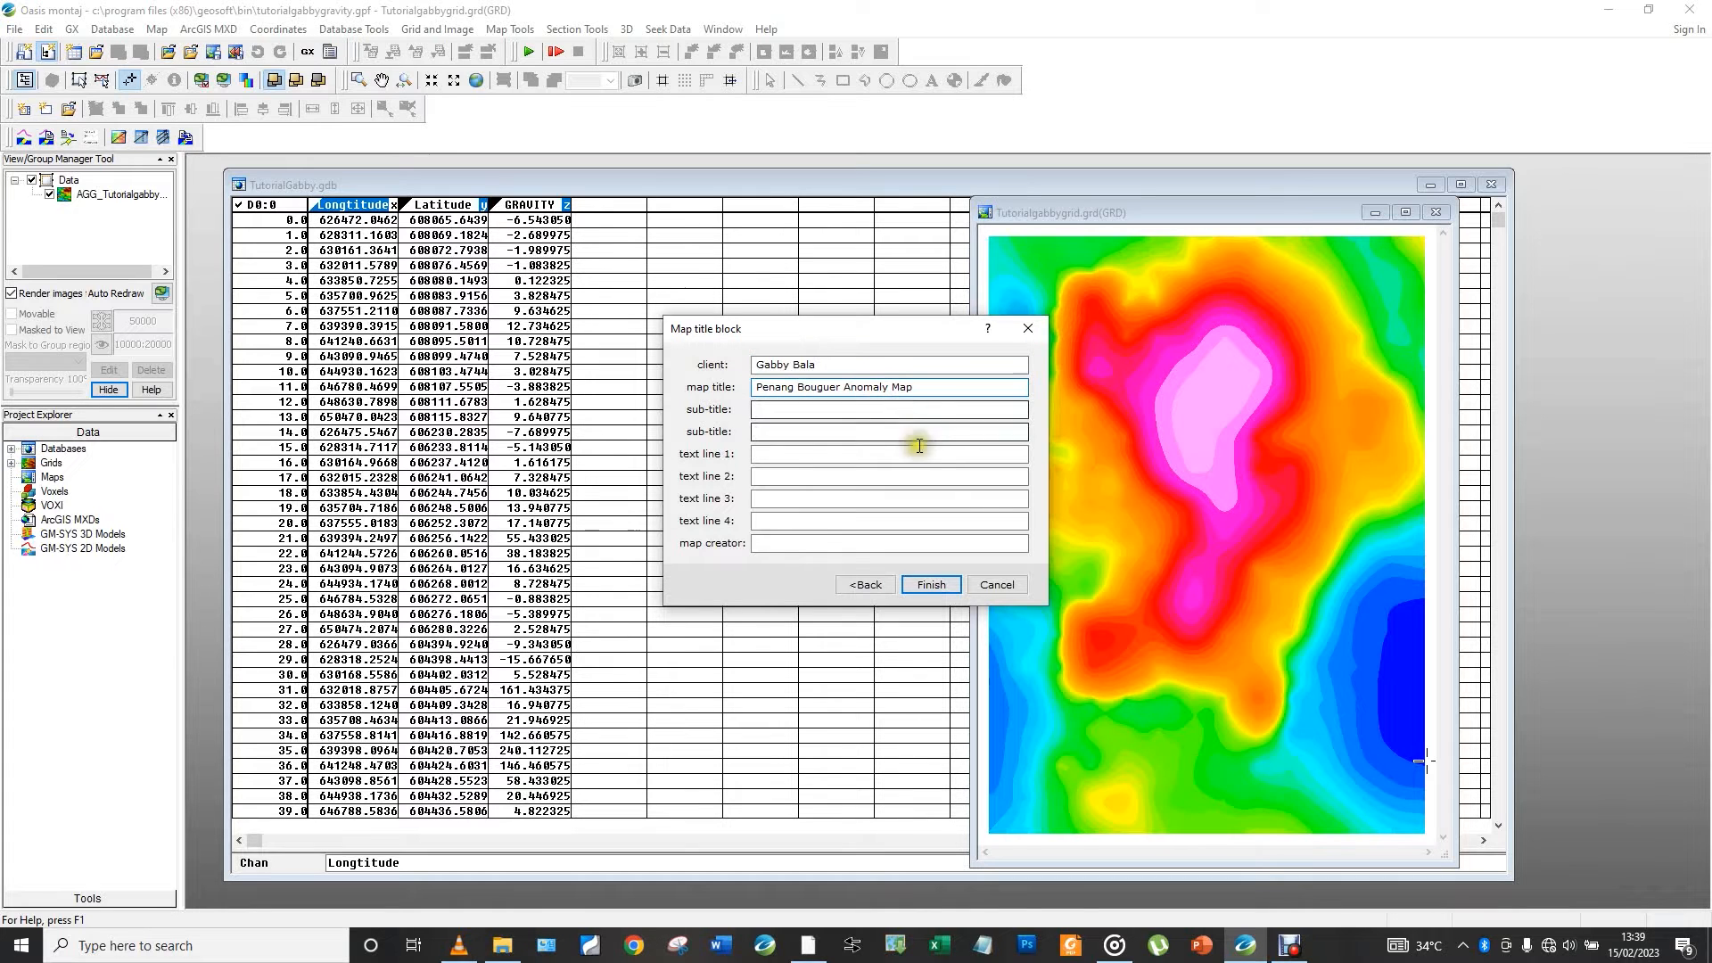
{"action": "left_click", "coordinate": [931, 584]}
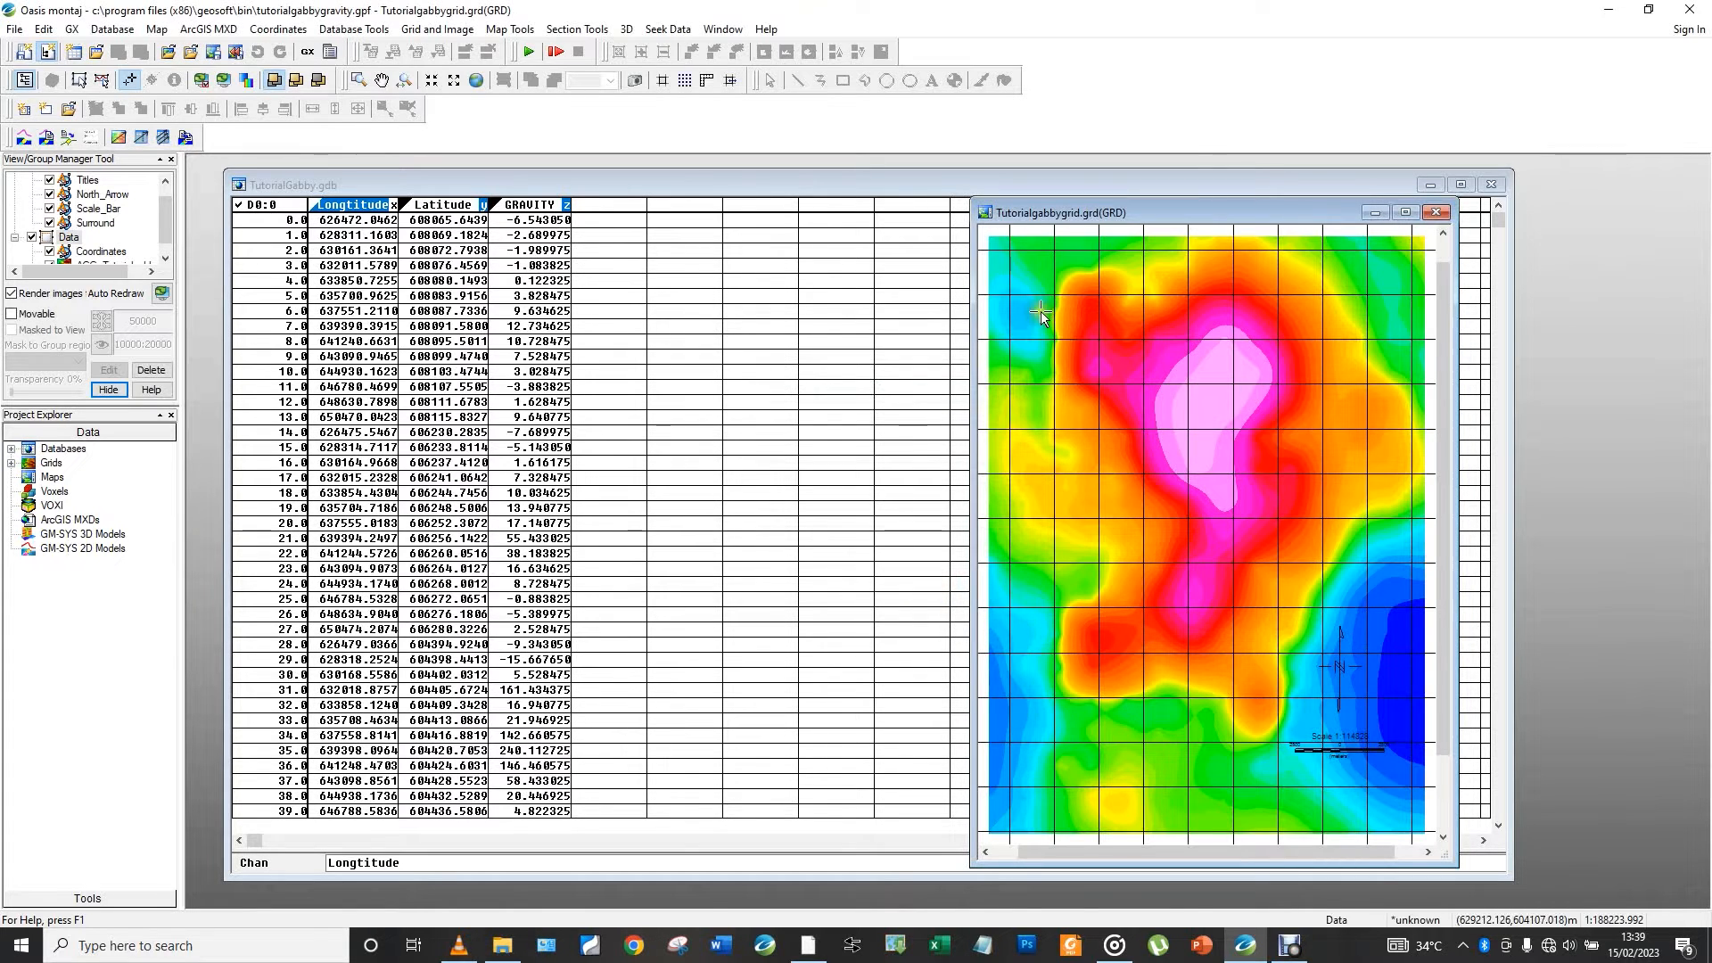
Maximize the grid map window and fit the full map, including its borders and title block, in view
{"action": "left_click_drag", "start_coordinate": [1213, 212], "coordinate": [1004, 196]}
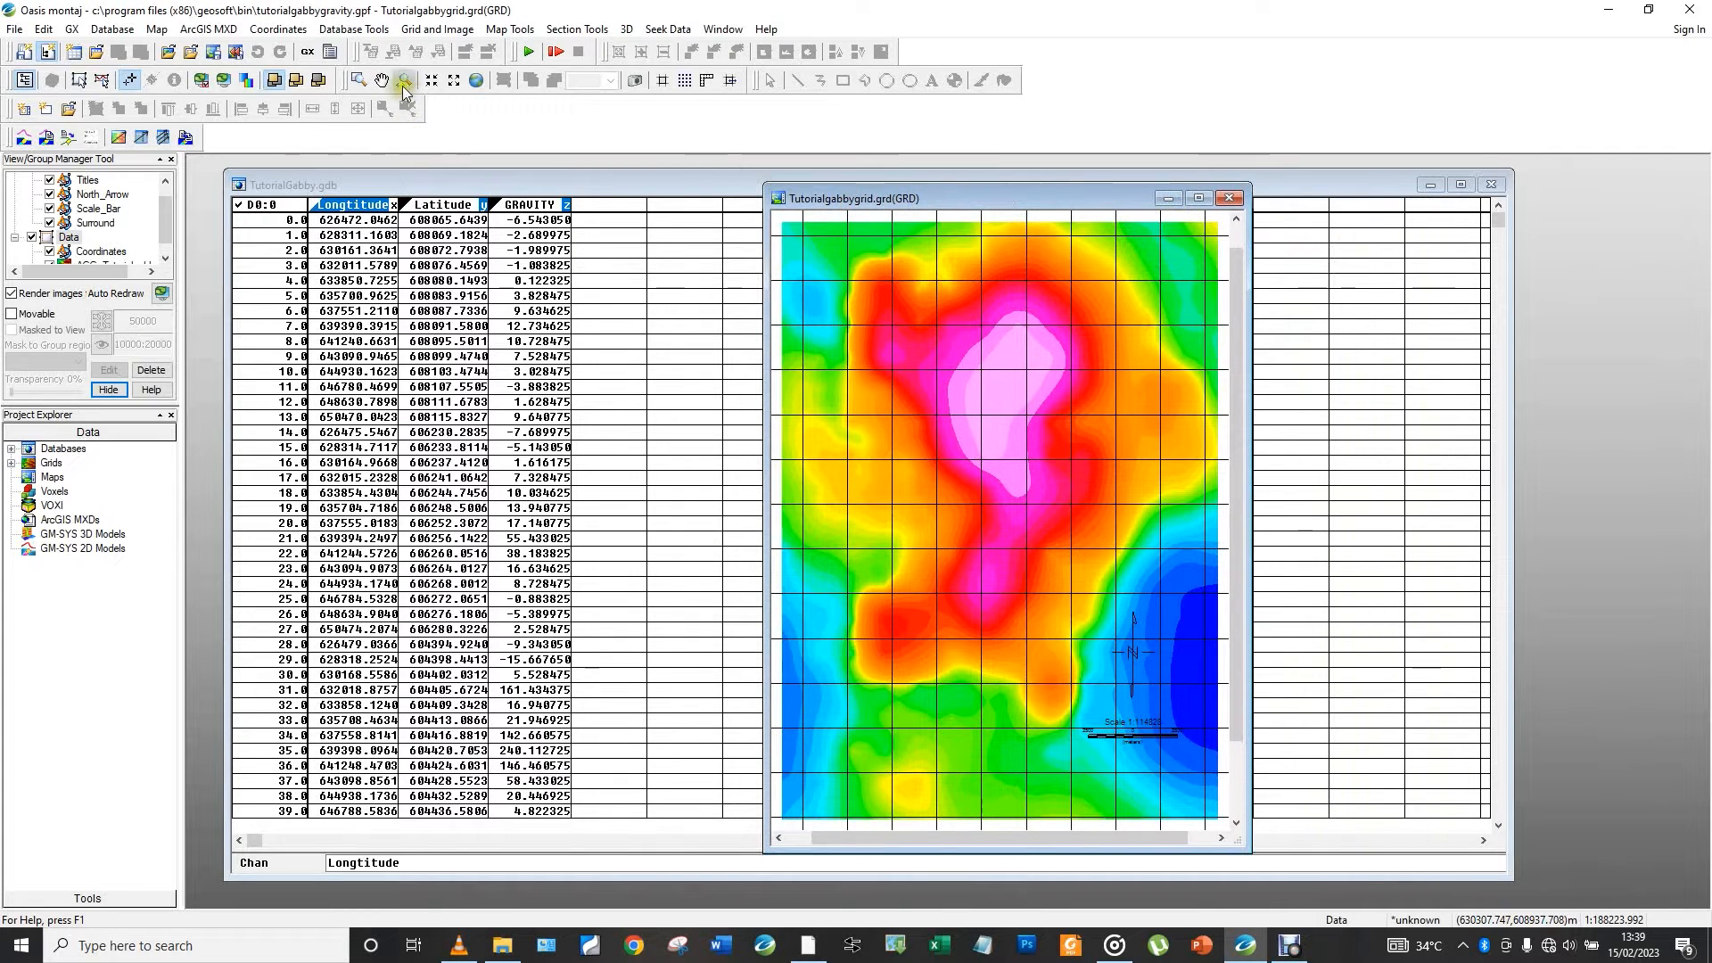
{"action": "left_click", "coordinate": [479, 80]}
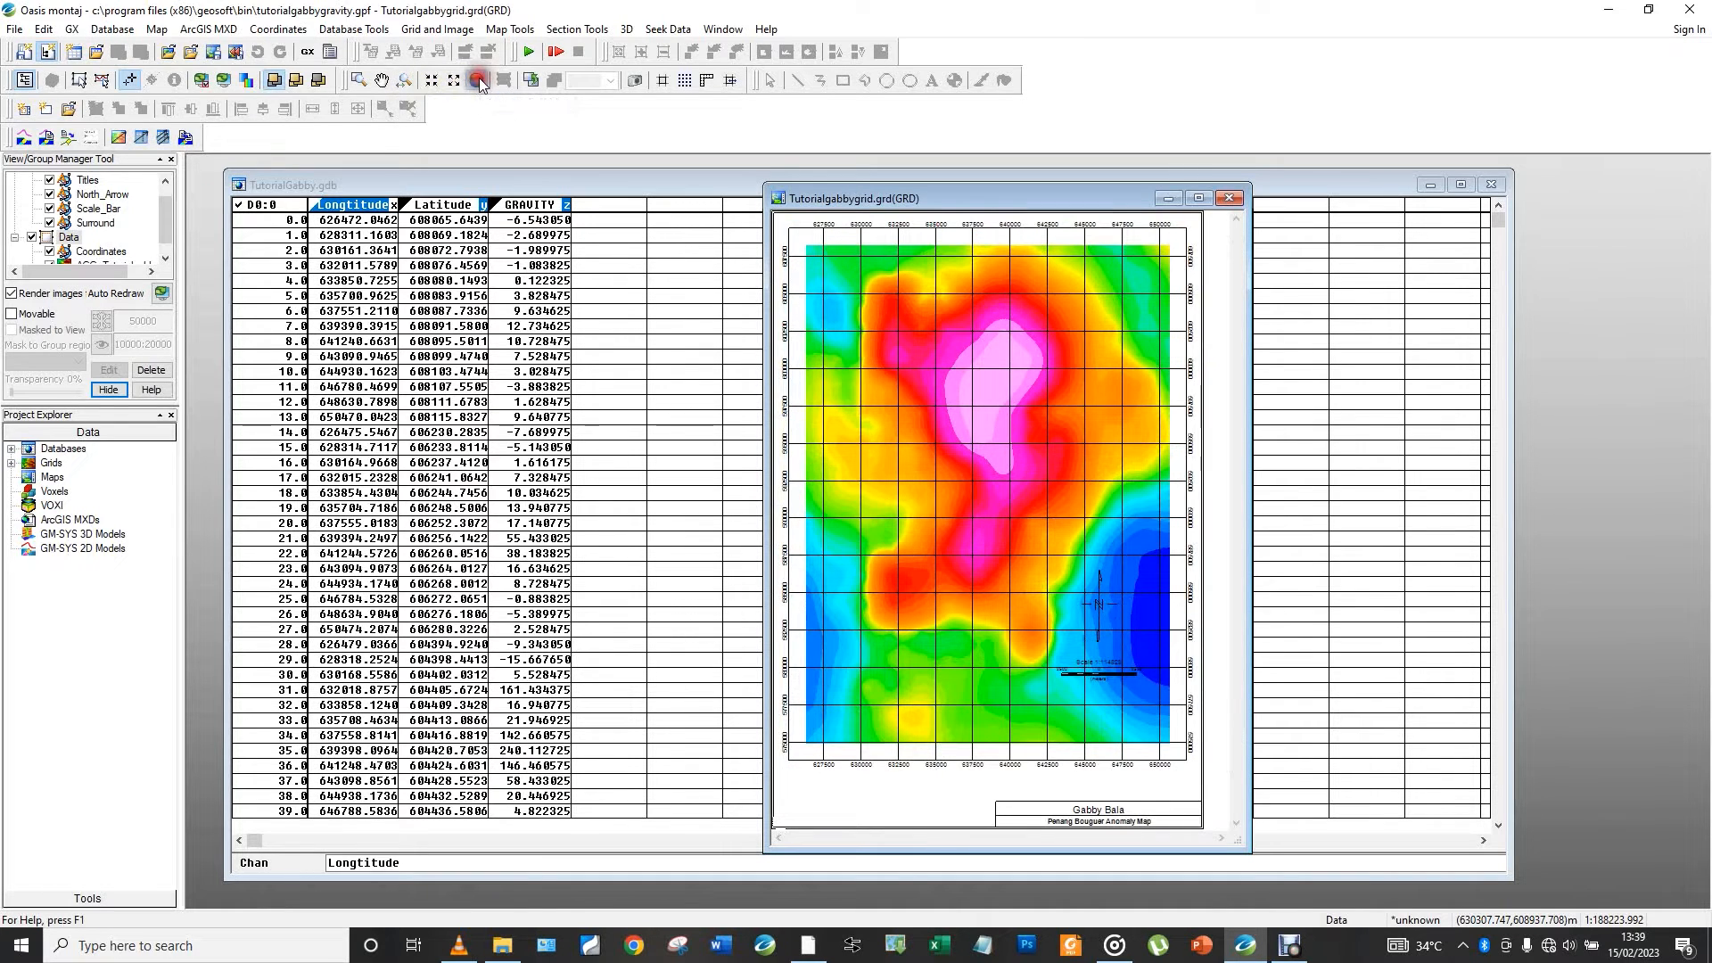
{"action": "left_click", "coordinate": [1198, 198]}
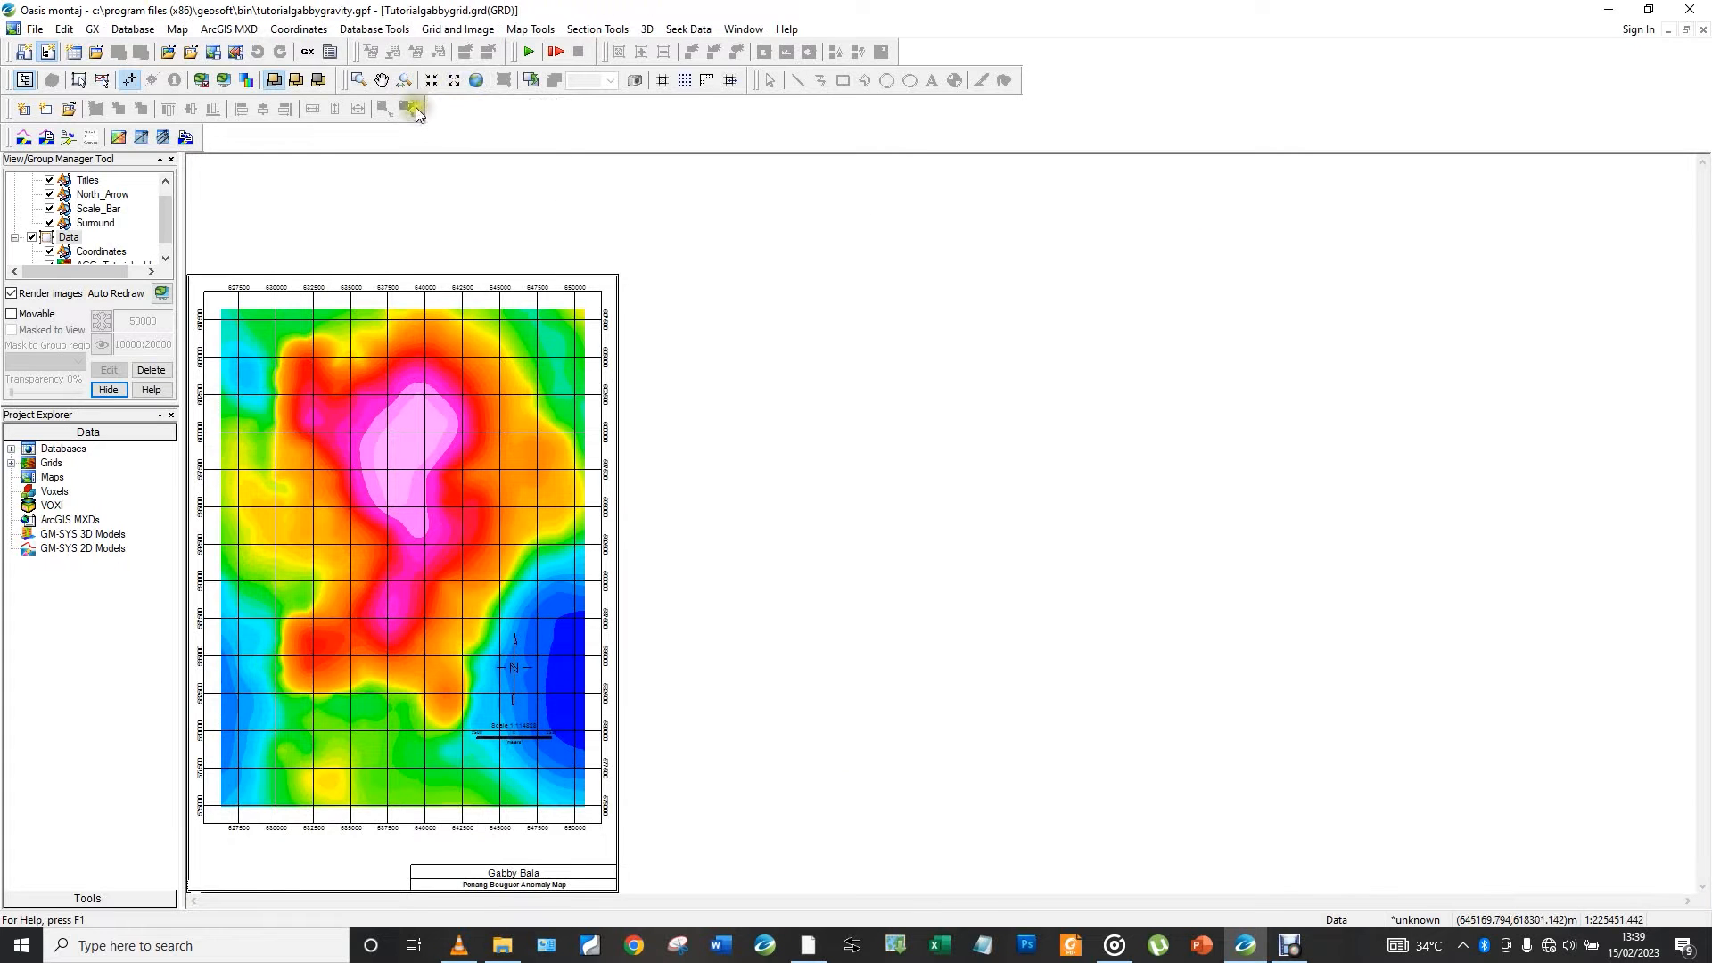
{"action": "left_click", "coordinate": [484, 82]}
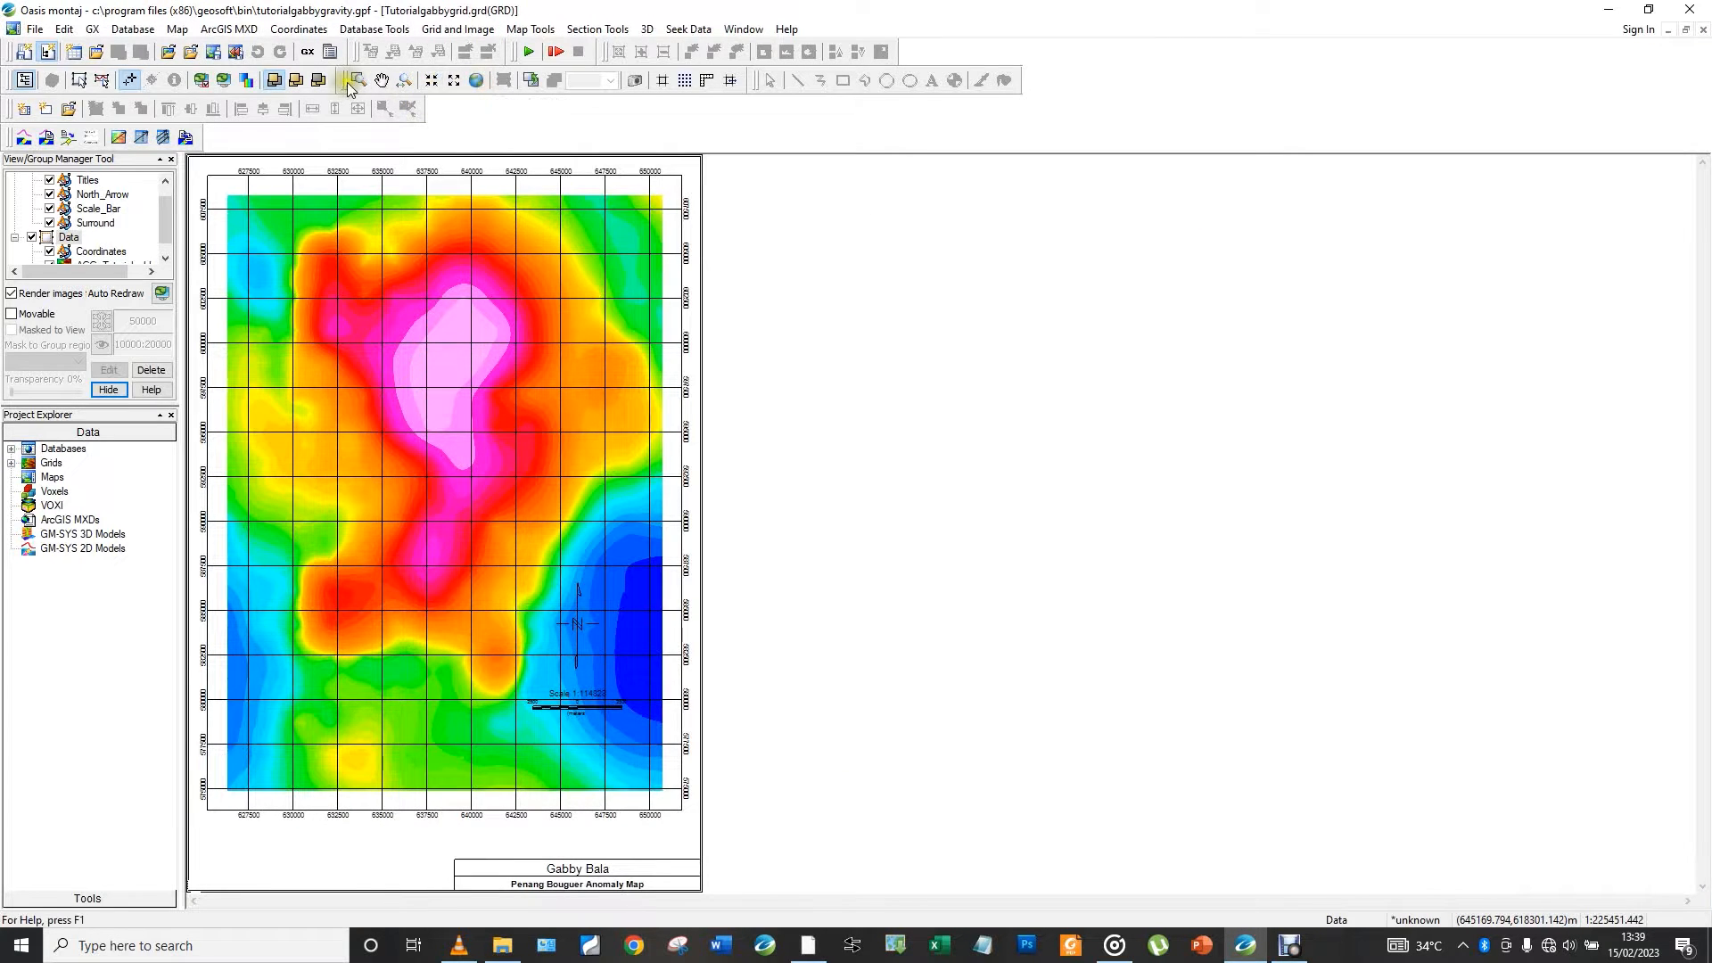
Move the scale bar group off the grid into the empty area beneath the map, beside the title block
{"action": "left_click", "coordinate": [103, 81]}
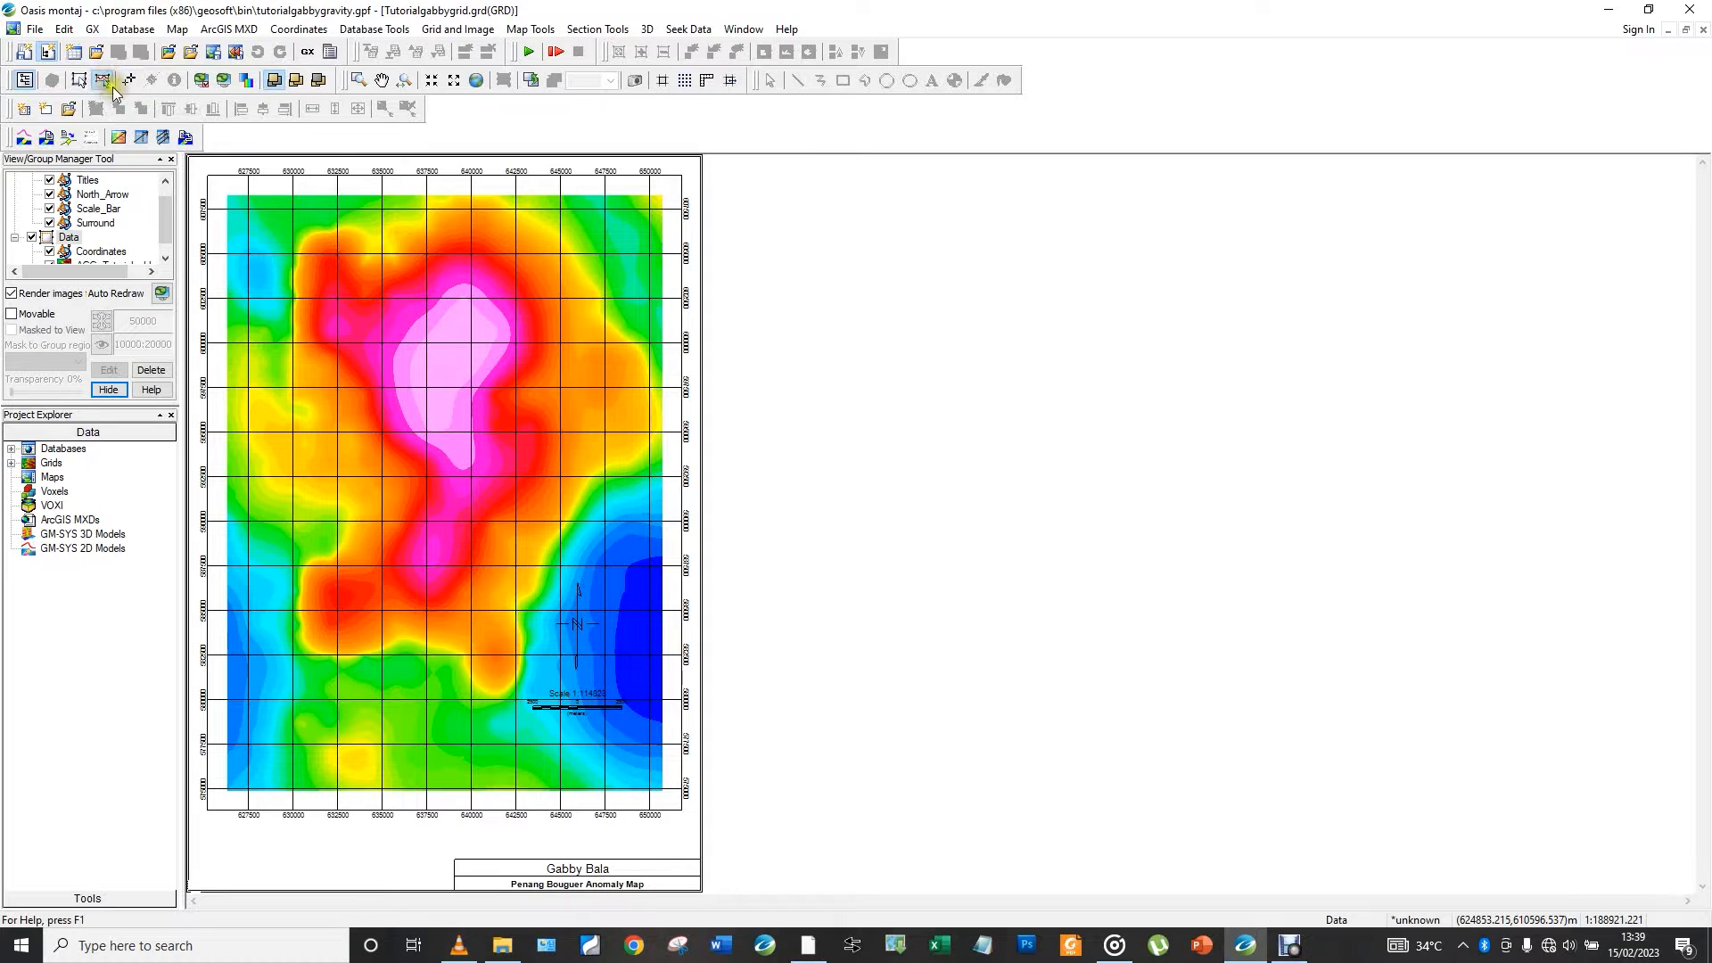
{"action": "left_click", "coordinate": [7, 85]}
{"action": "left_click", "coordinate": [7, 83]}
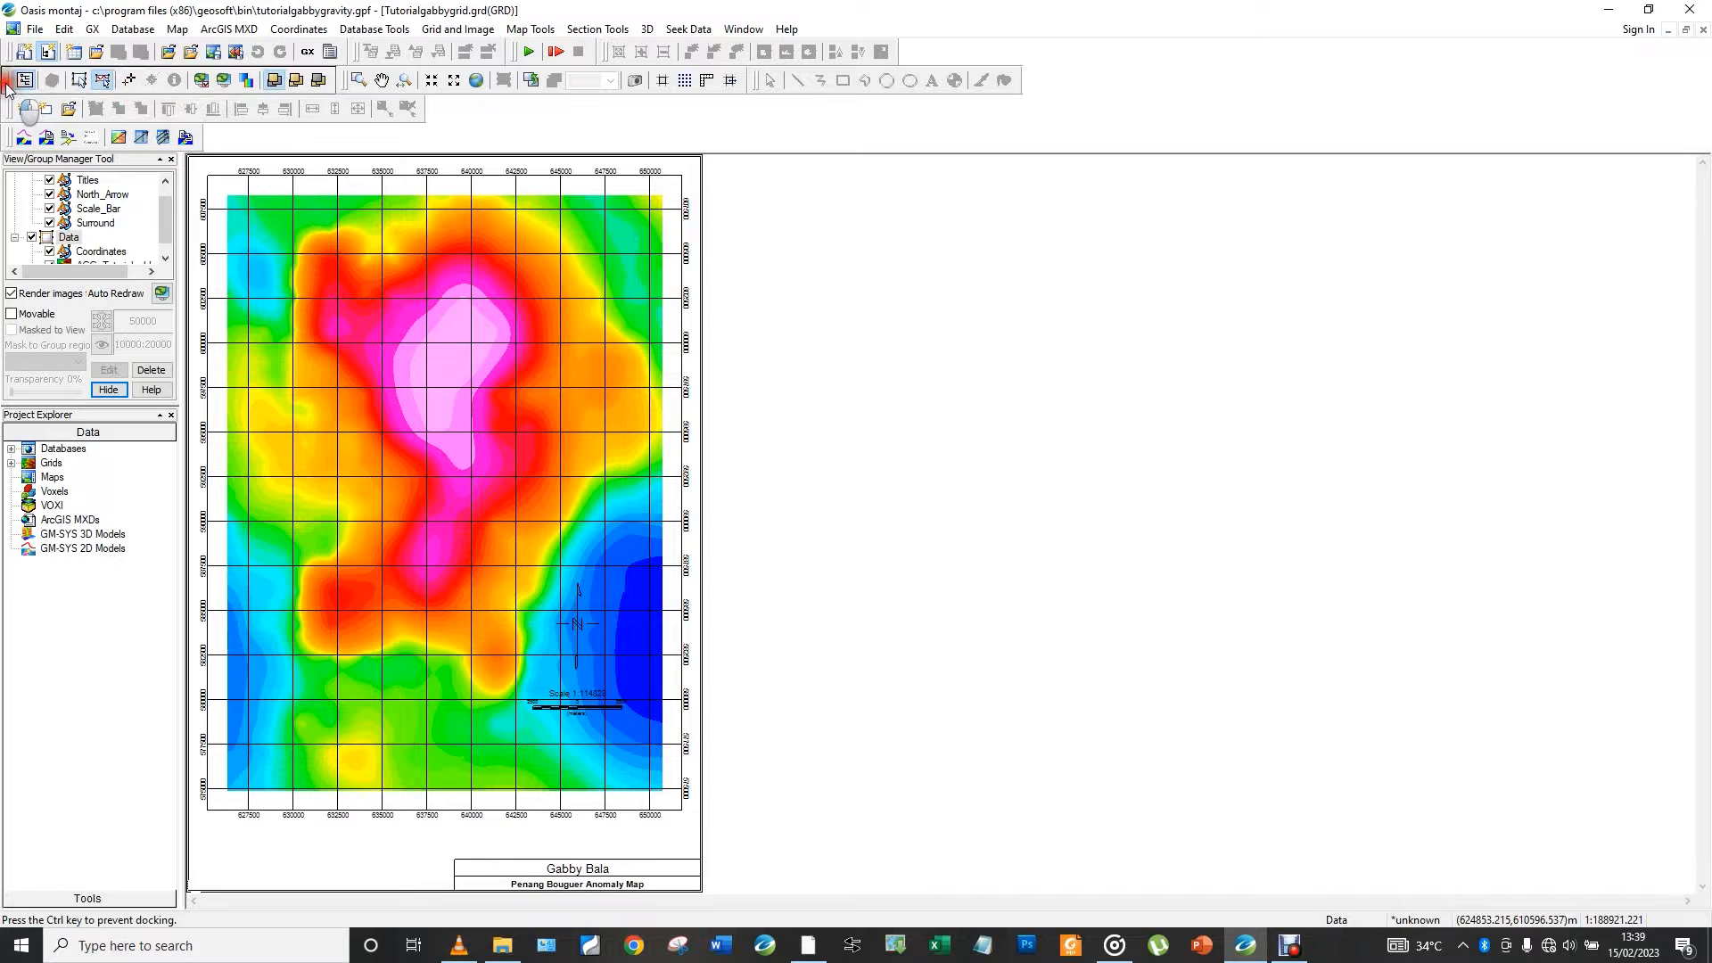
{"action": "left_click", "coordinate": [104, 79]}
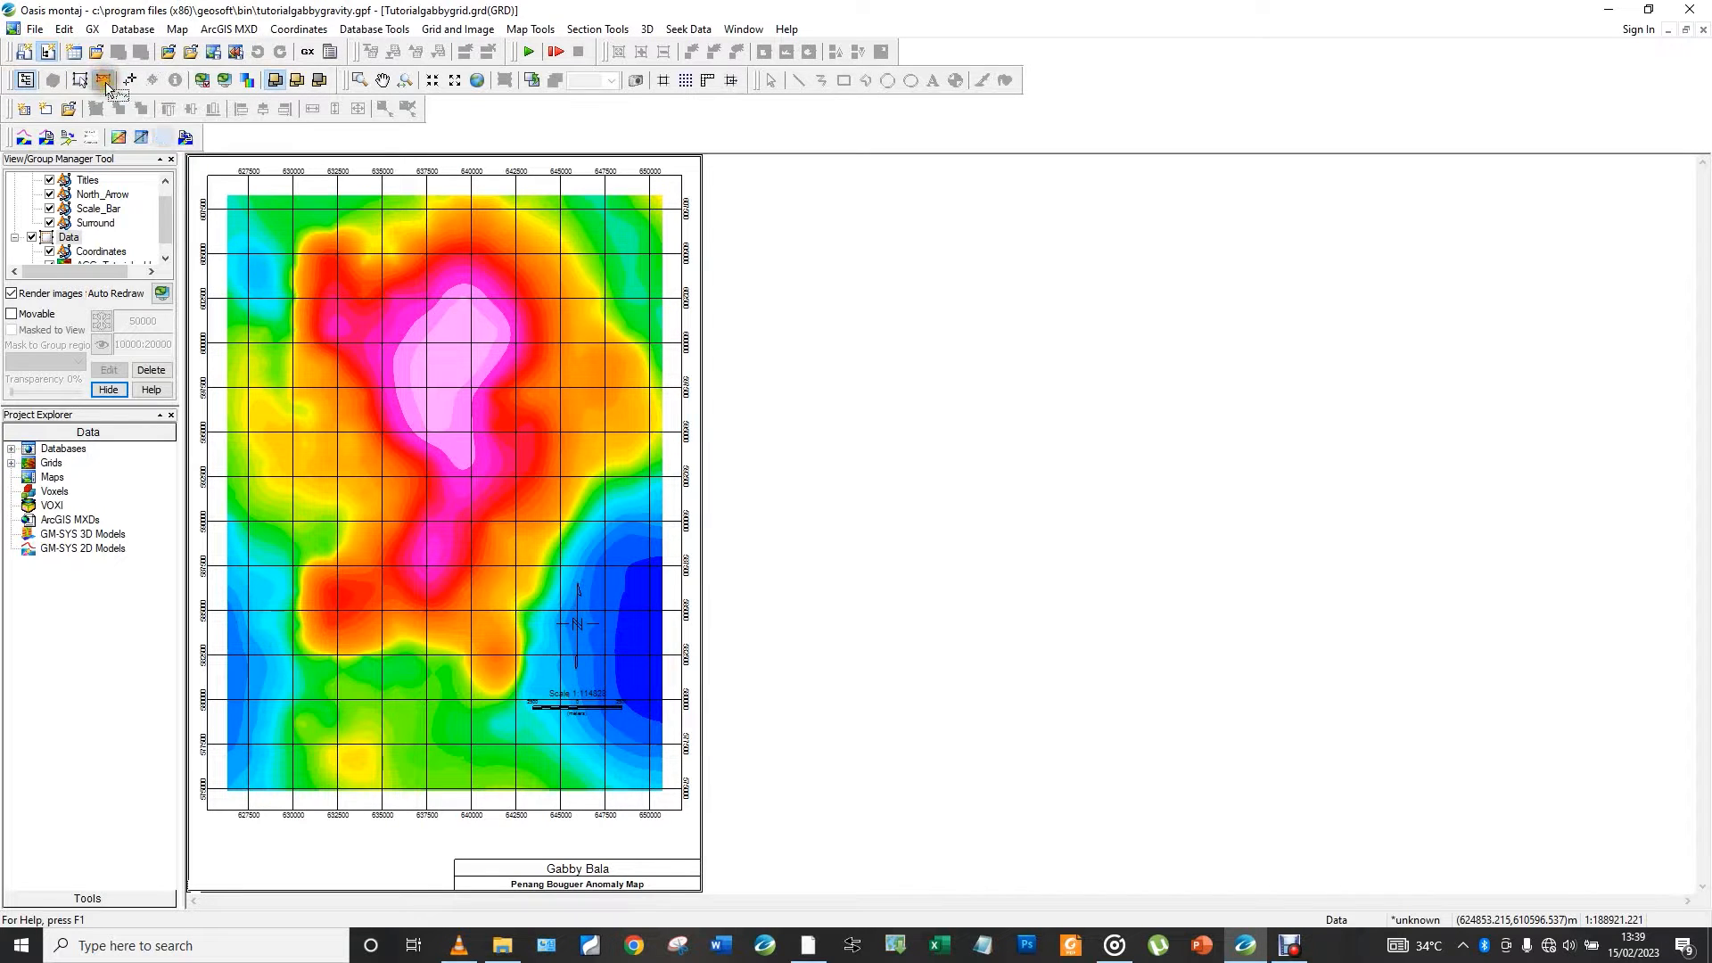
{"action": "left_click", "coordinate": [577, 707]}
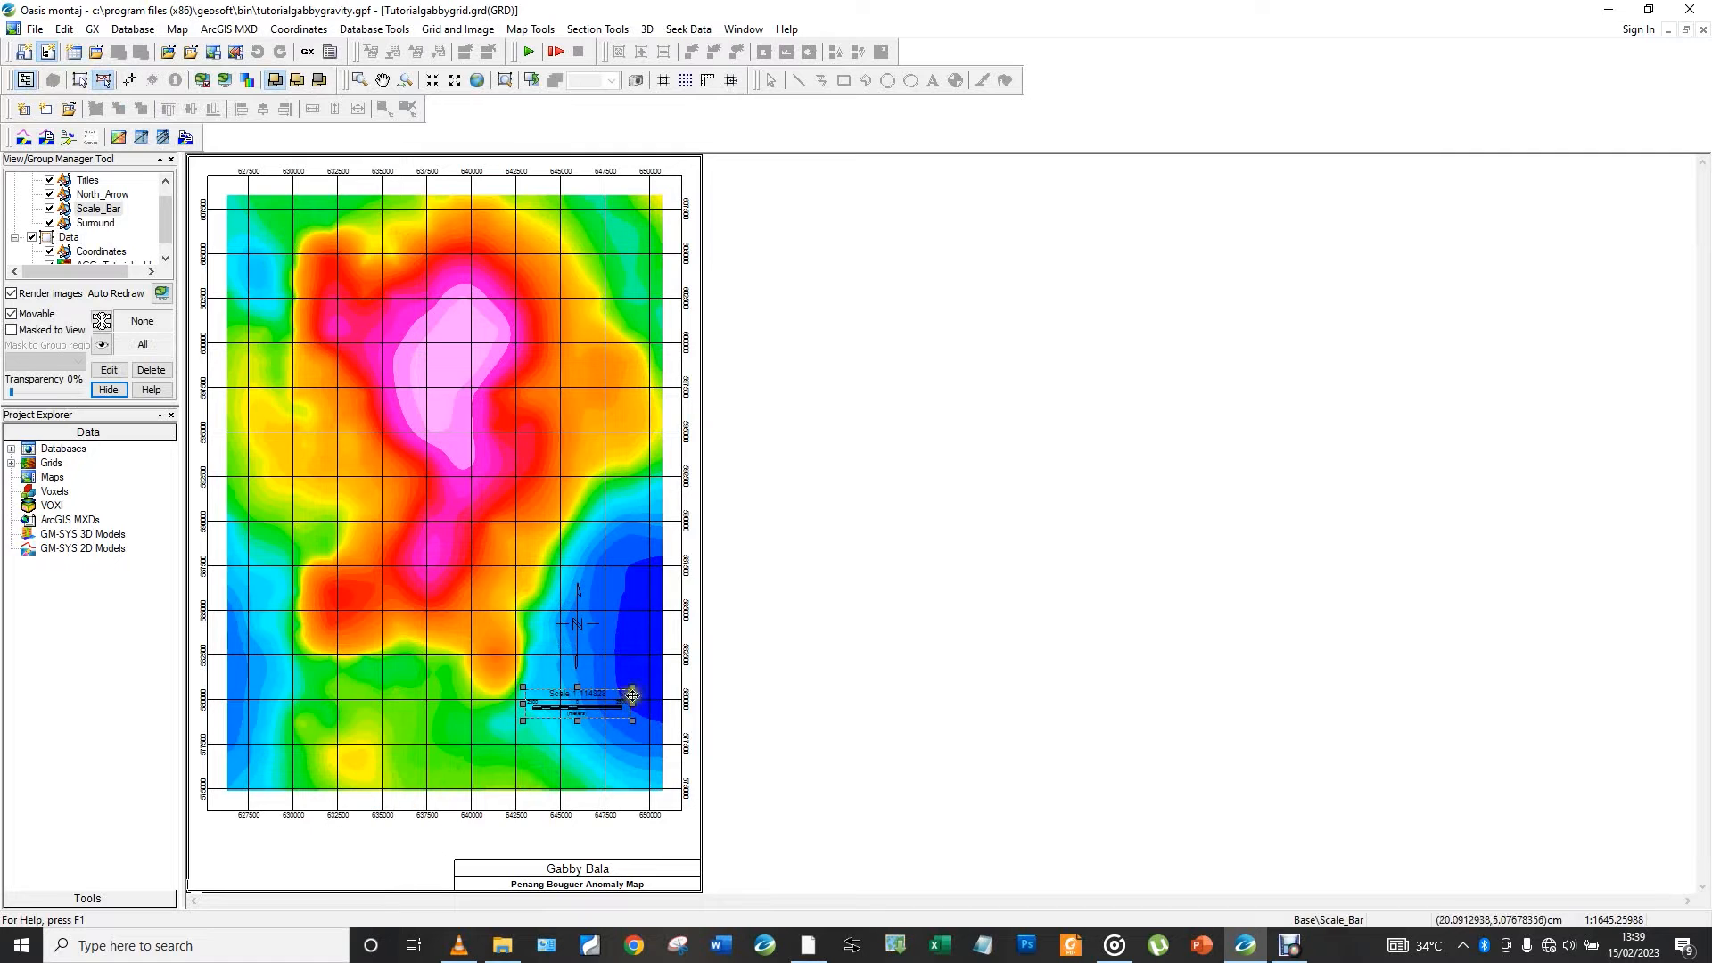
{"action": "left_click_drag", "start_coordinate": [632, 696], "coordinate": [290, 879]}
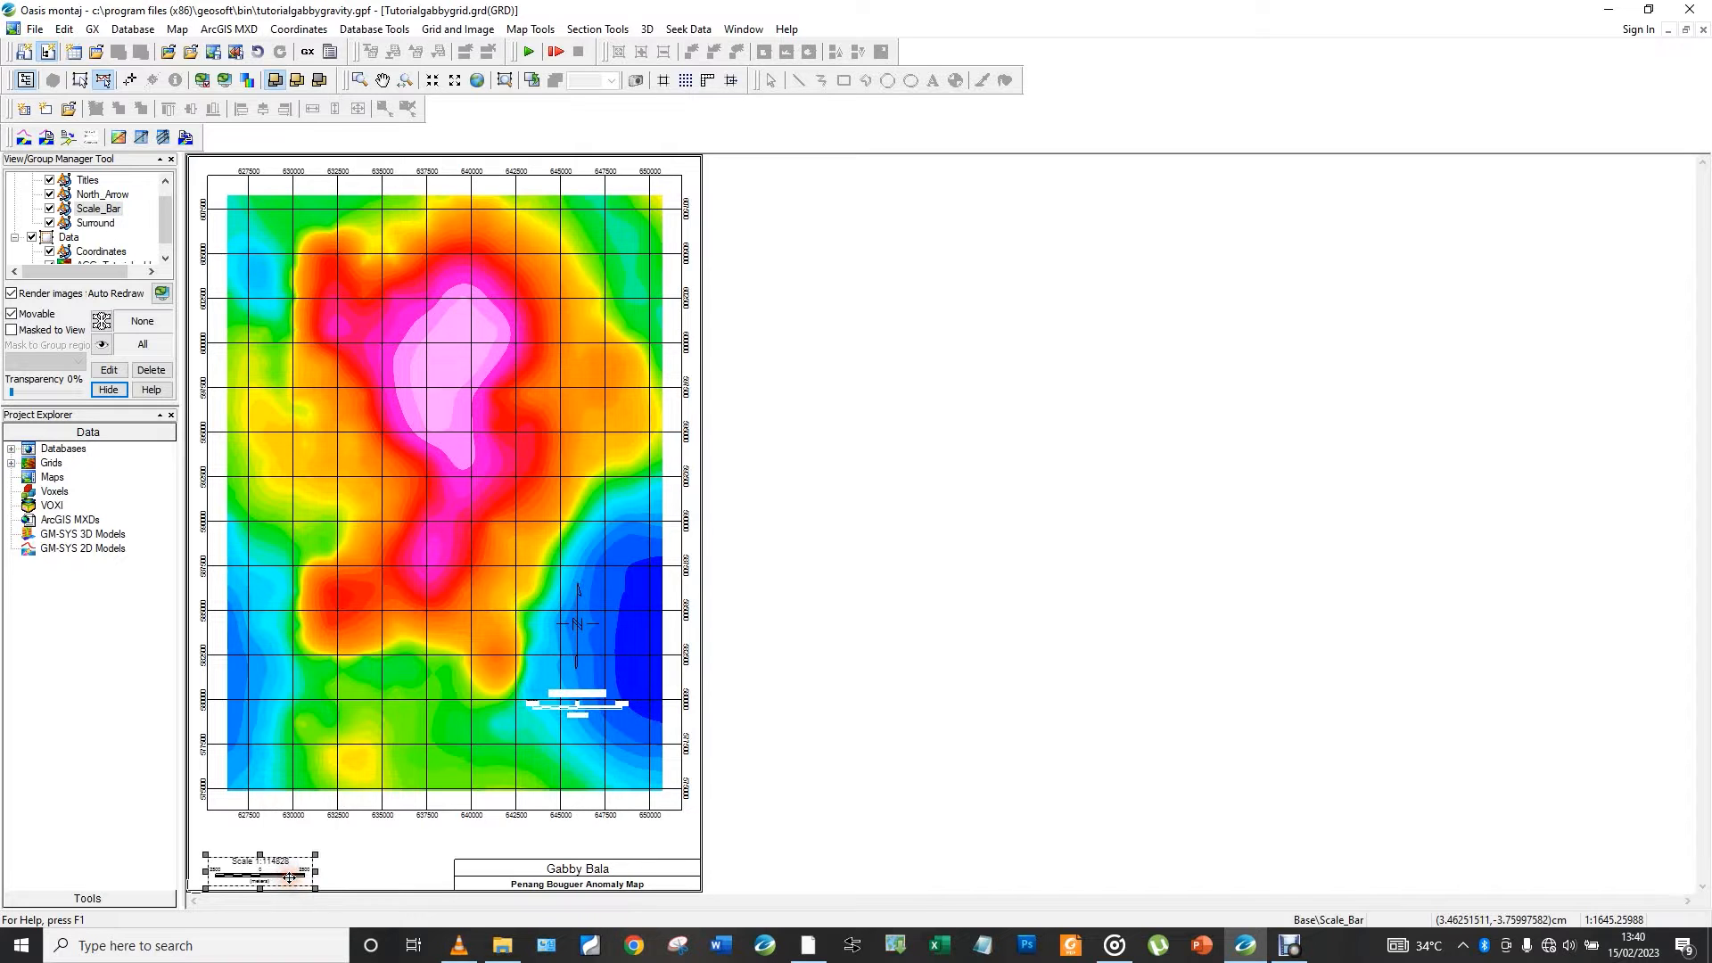
{"action": "left_click", "coordinate": [366, 868]}
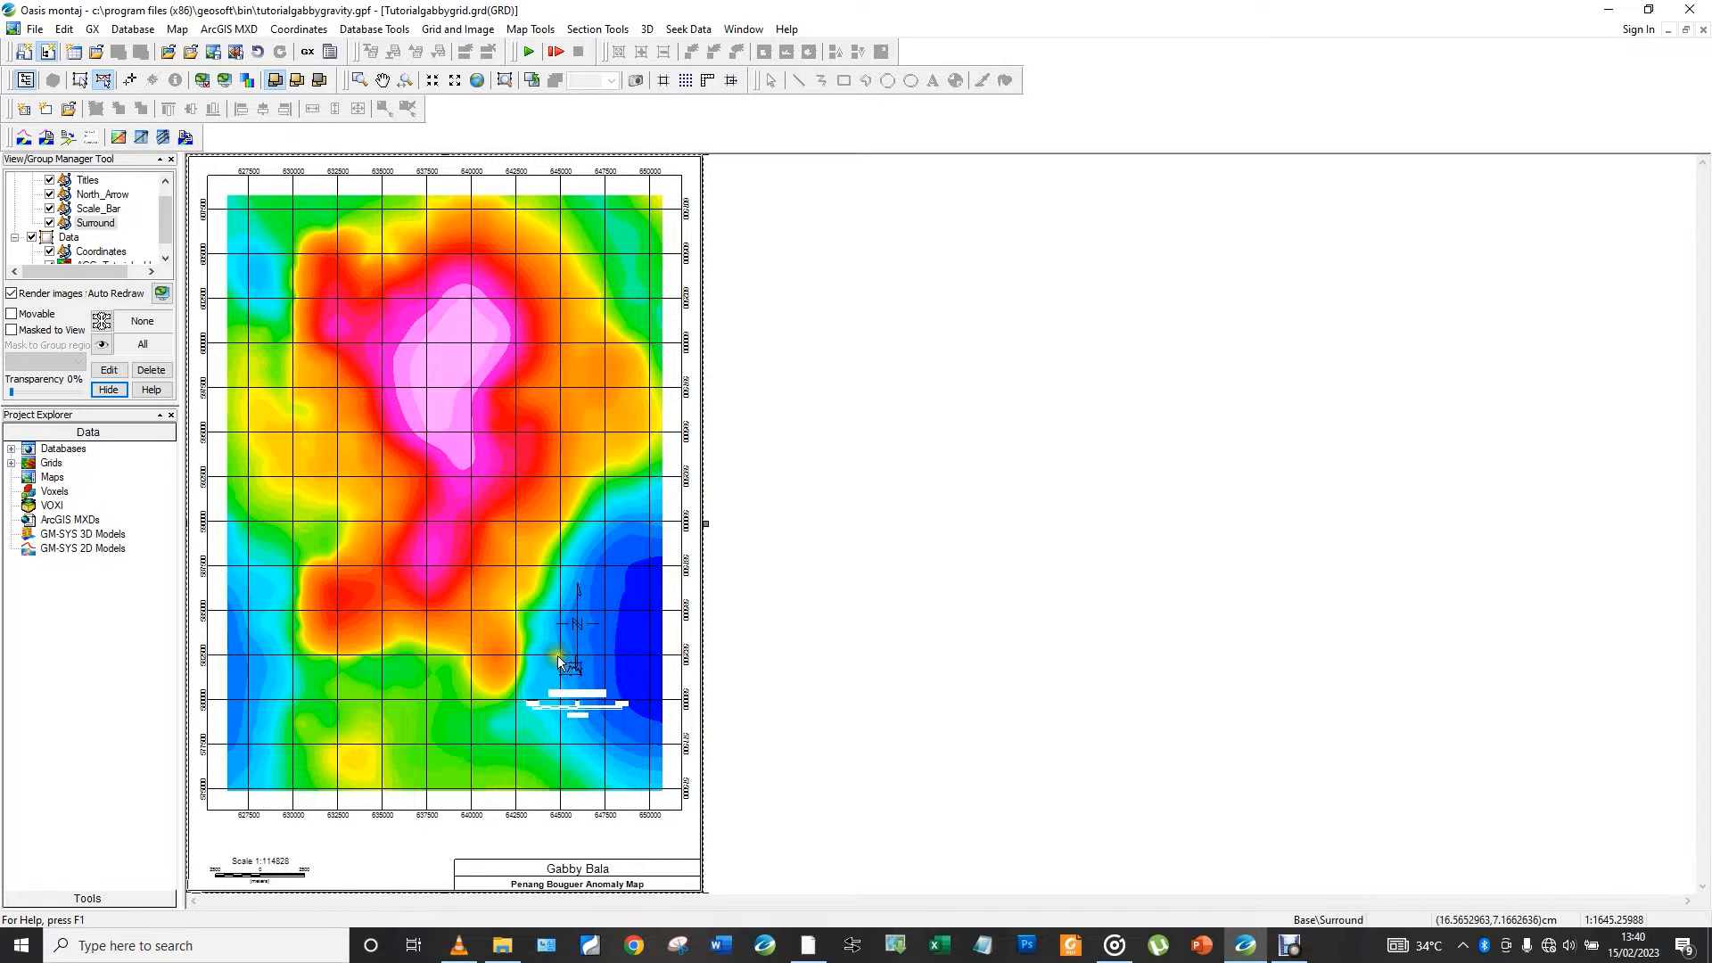
Move the north arrow group off the grid to just outside the map's upper-right corner
{"action": "left_click", "coordinate": [577, 628]}
{"action": "left_click_drag", "start_coordinate": [577, 628], "coordinate": [737, 203]}
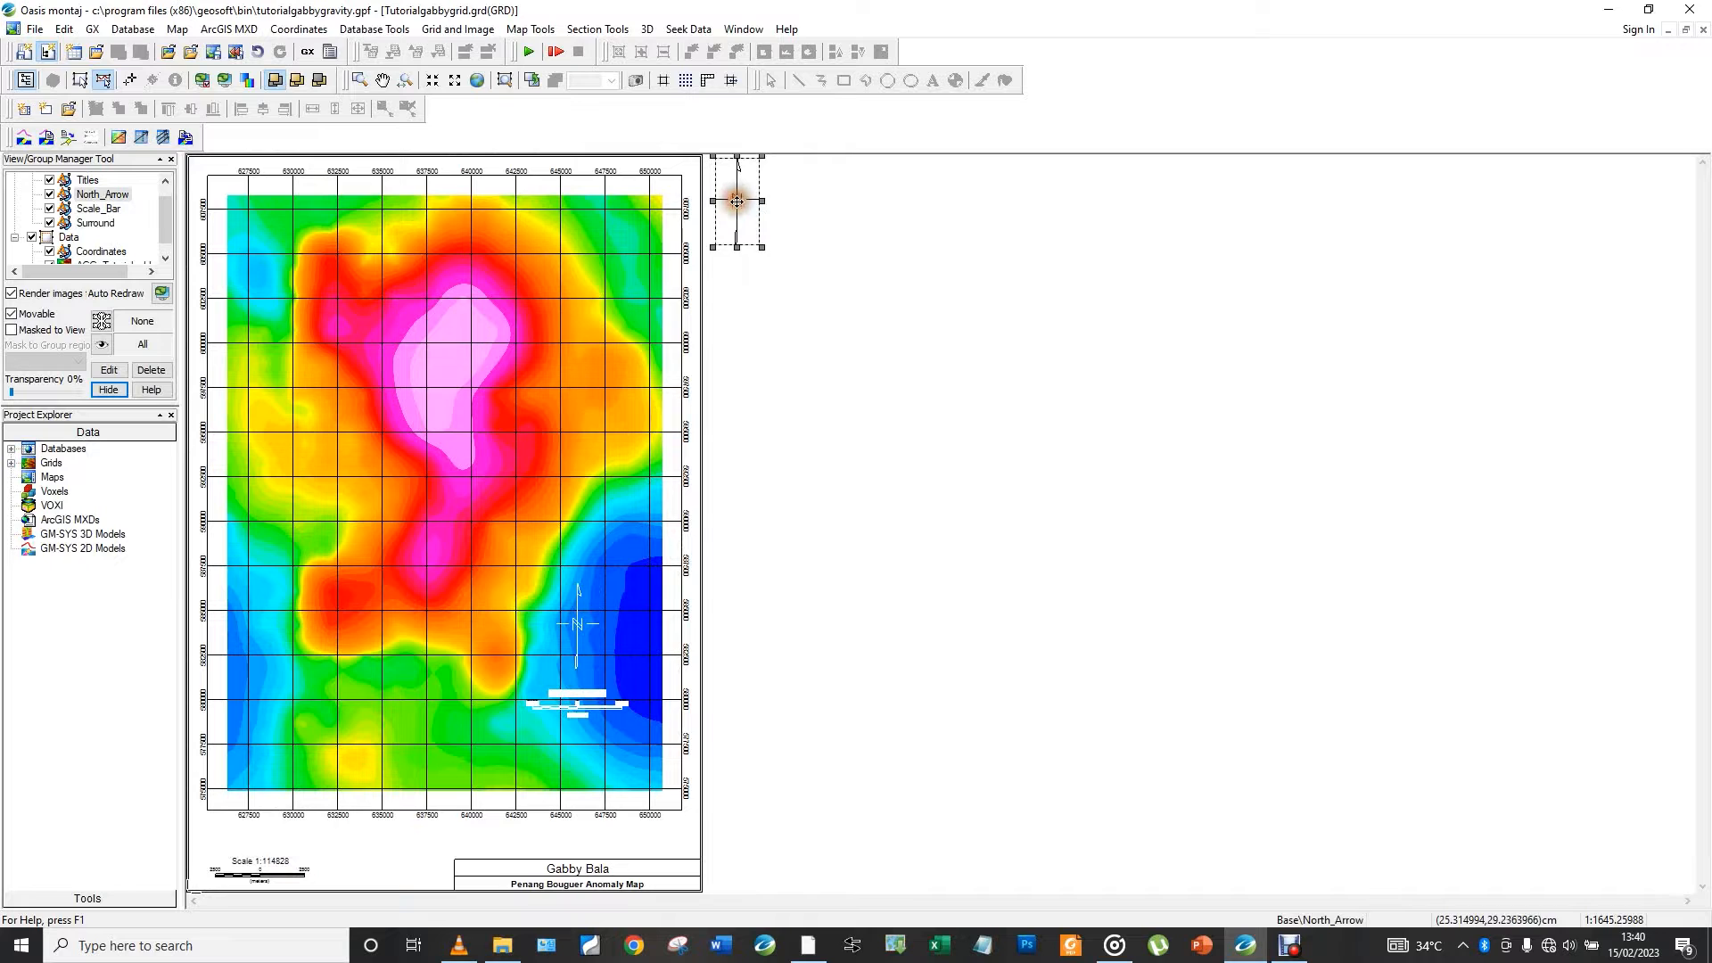
{"action": "left_click", "coordinate": [774, 506]}
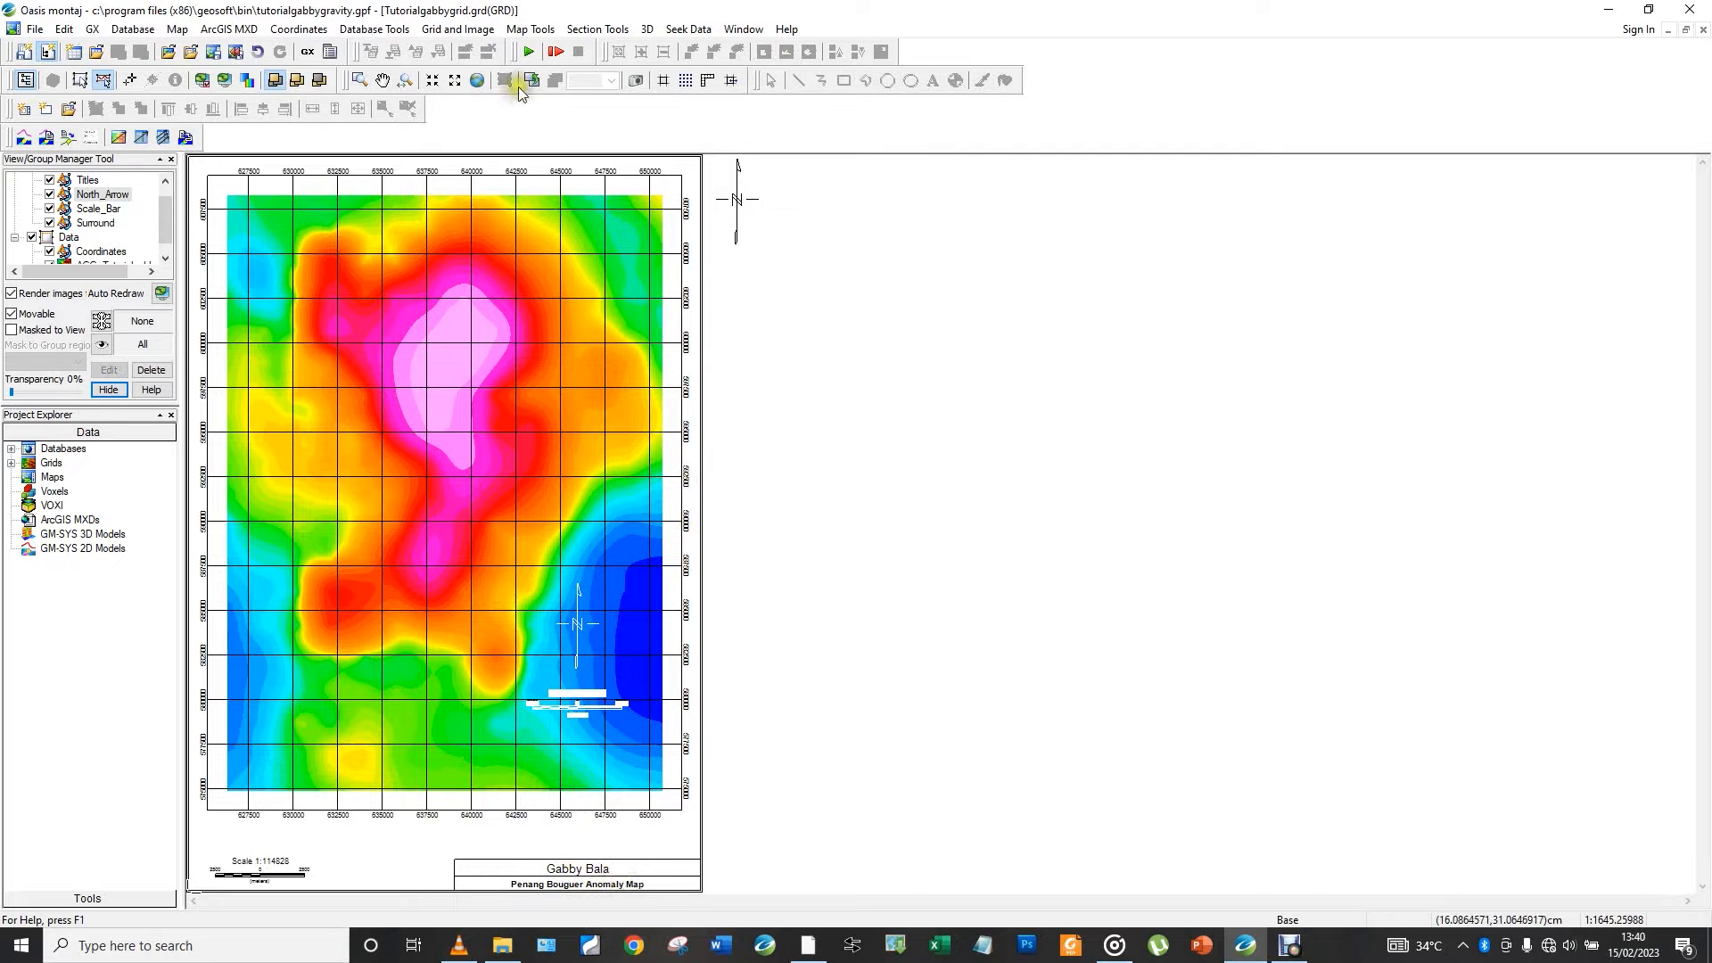
Add a vertical colour legend bar for the Tutorialgabbygrid layer, located just outside the map's right border
{"action": "left_click", "coordinate": [531, 29]}
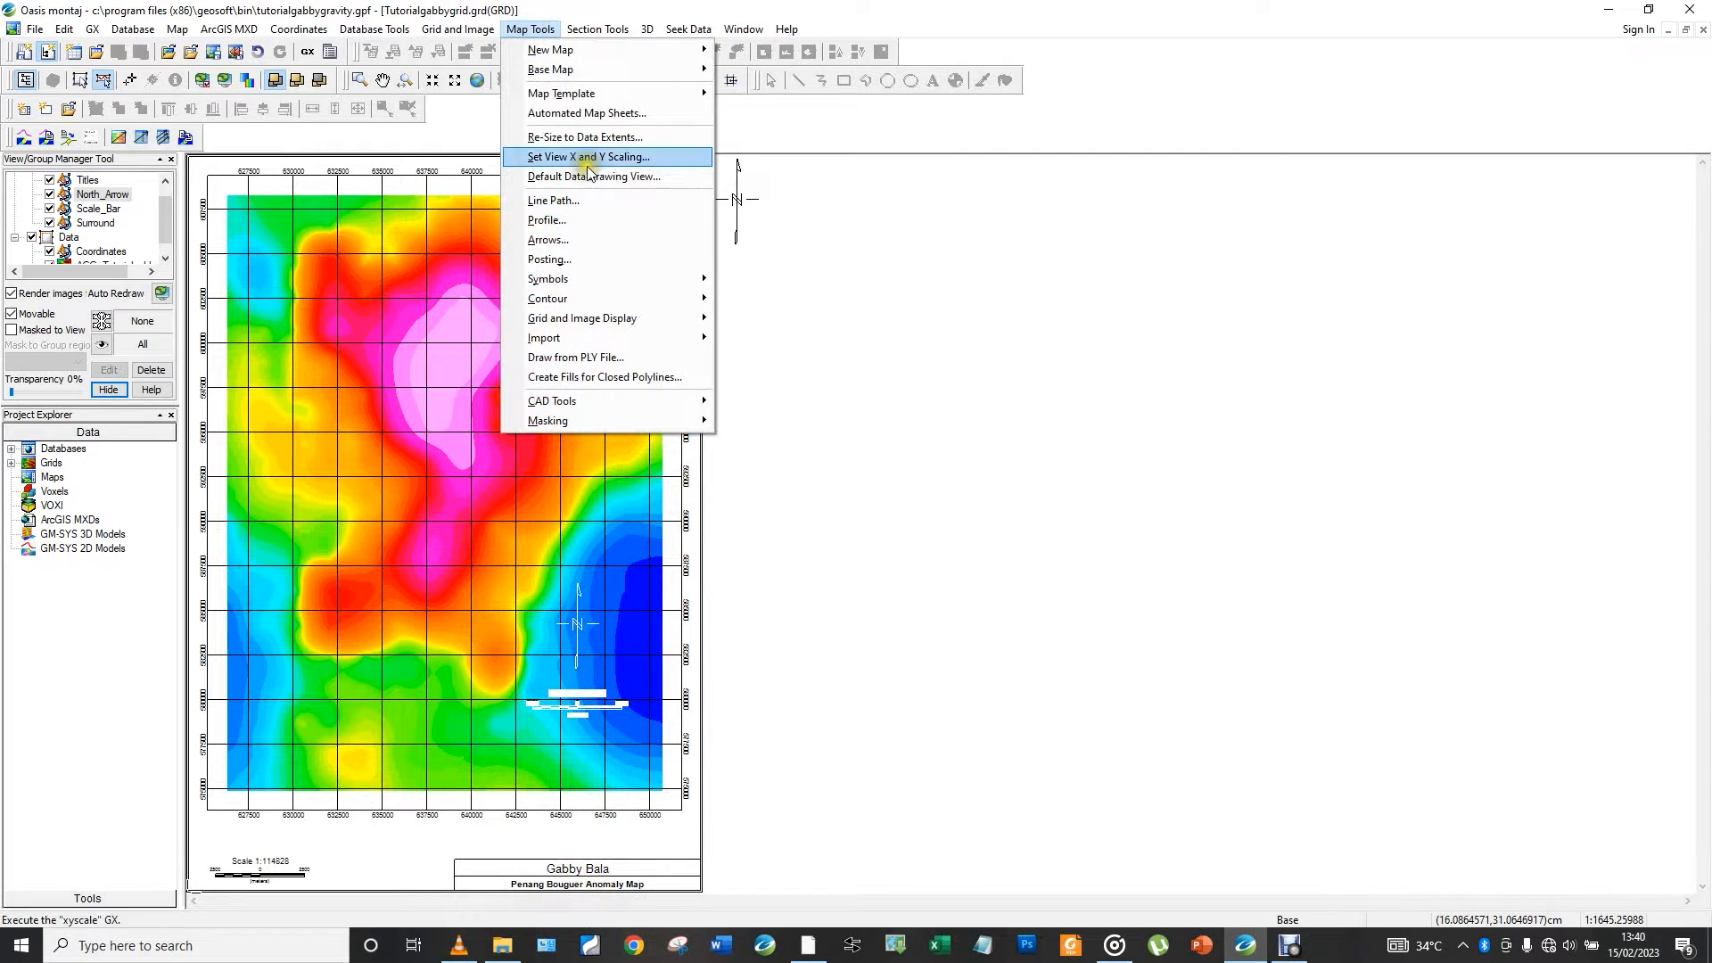
{"action": "mouse_move", "coordinate": [667, 284]}
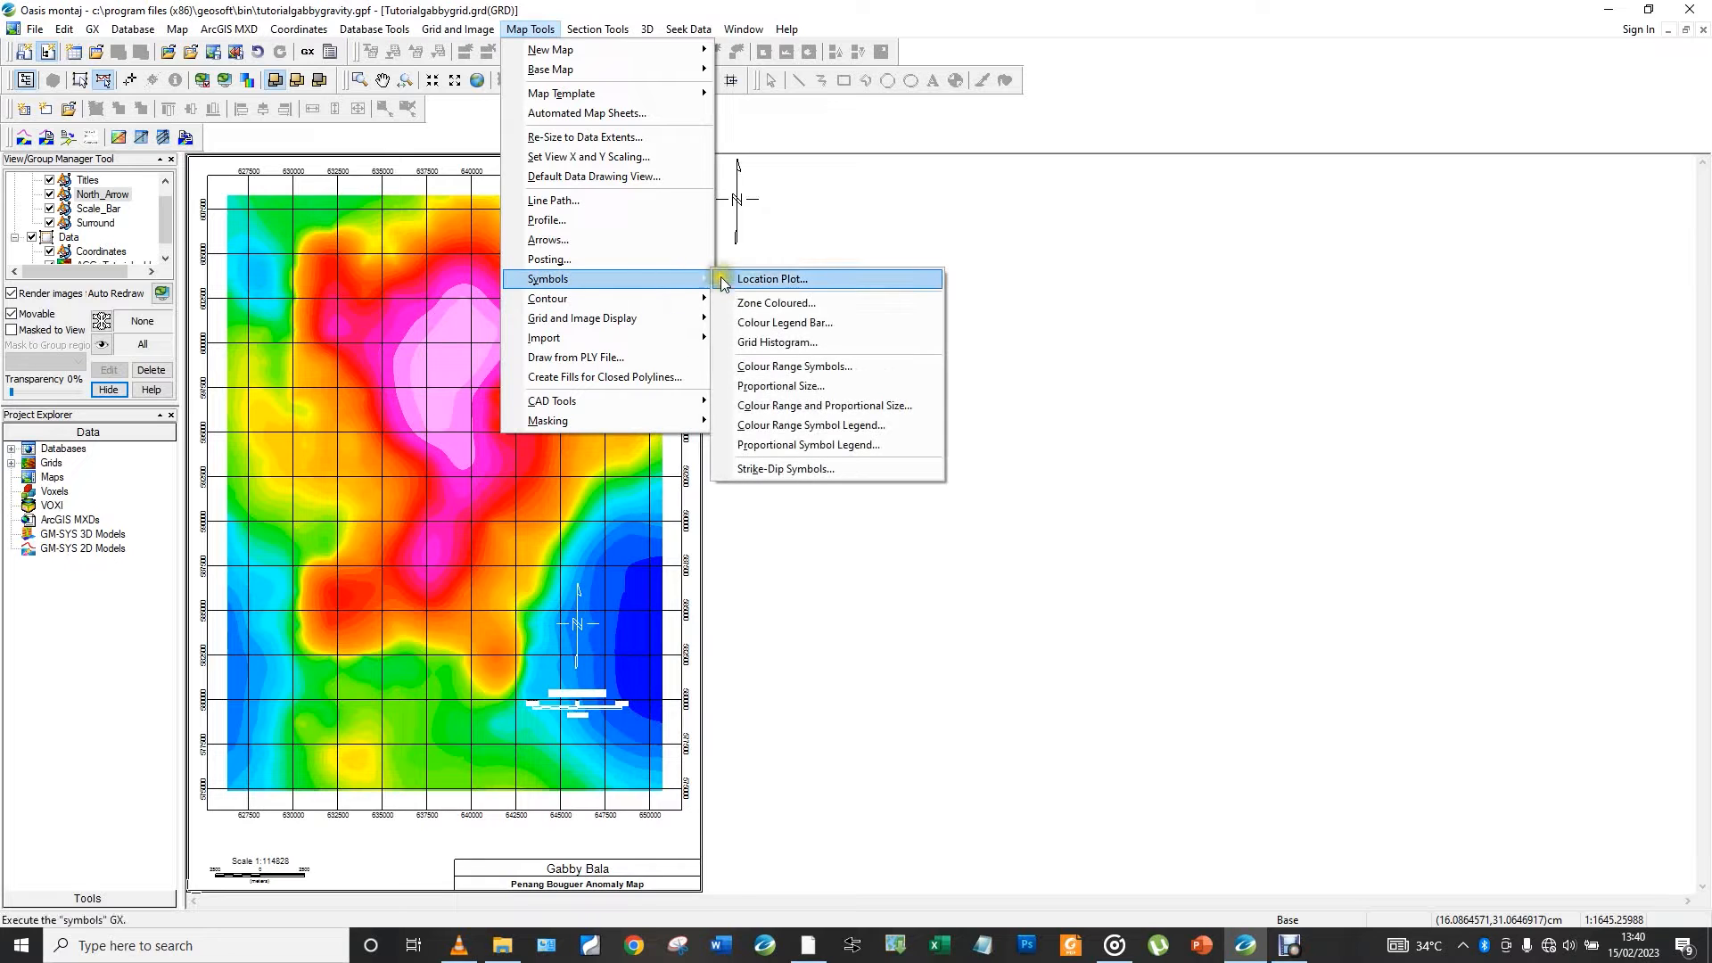
{"action": "left_click", "coordinate": [787, 326]}
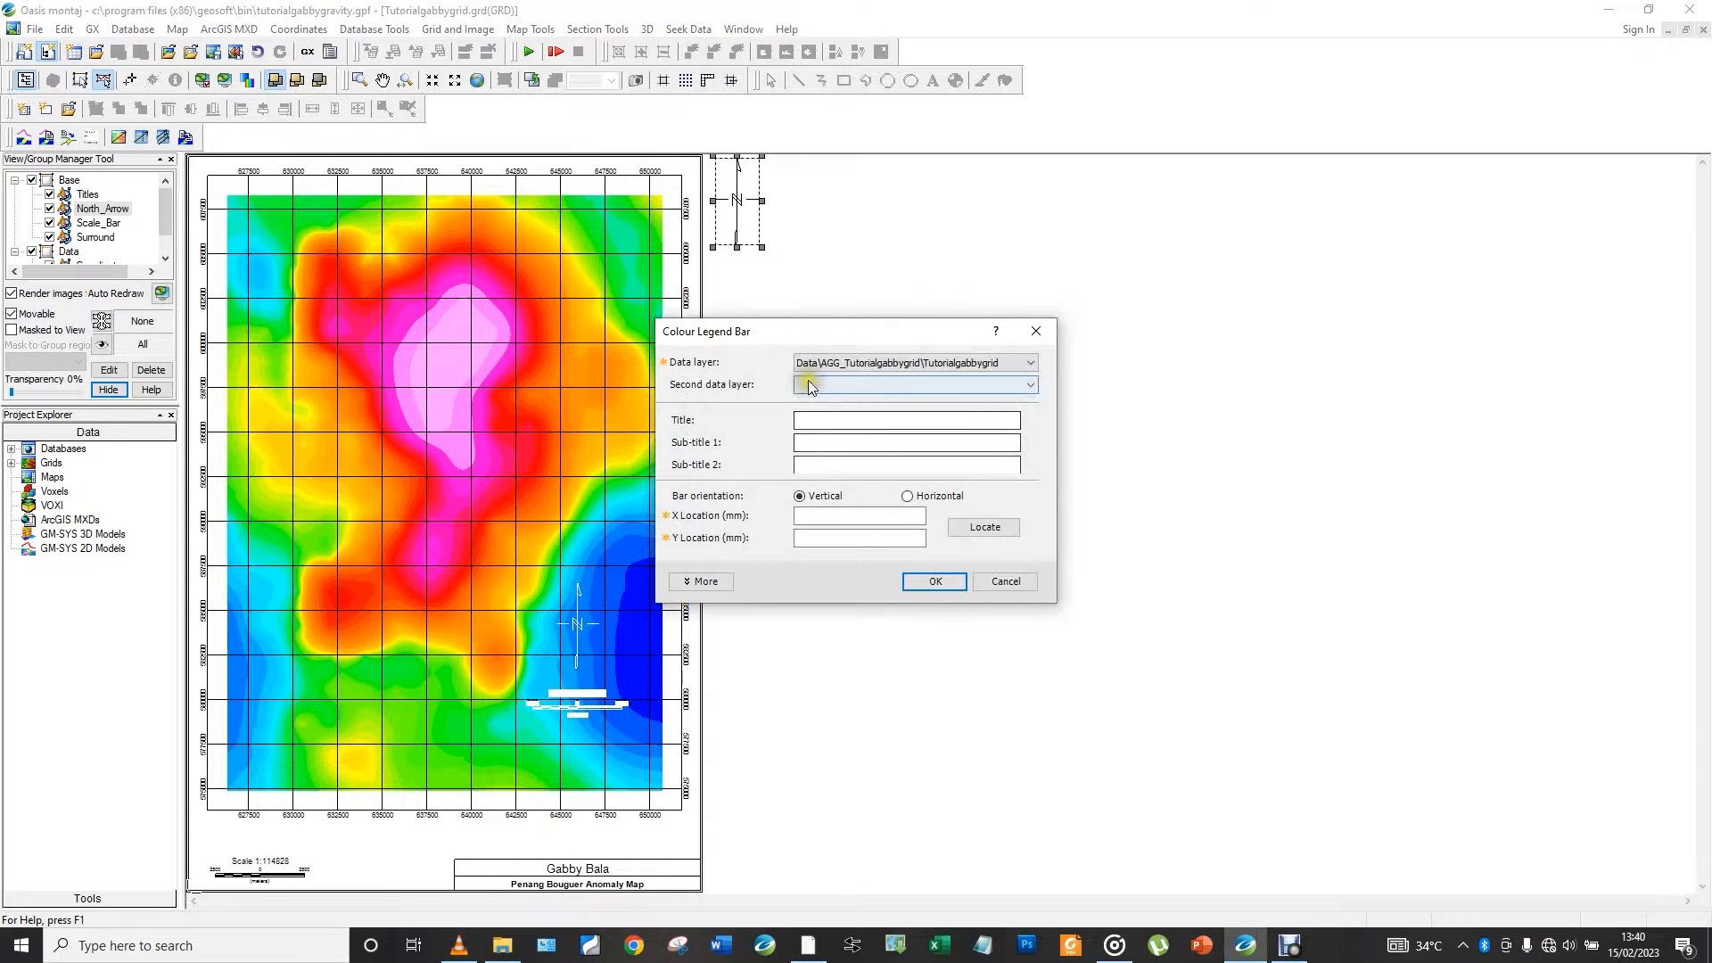
{"action": "left_click", "coordinate": [985, 527]}
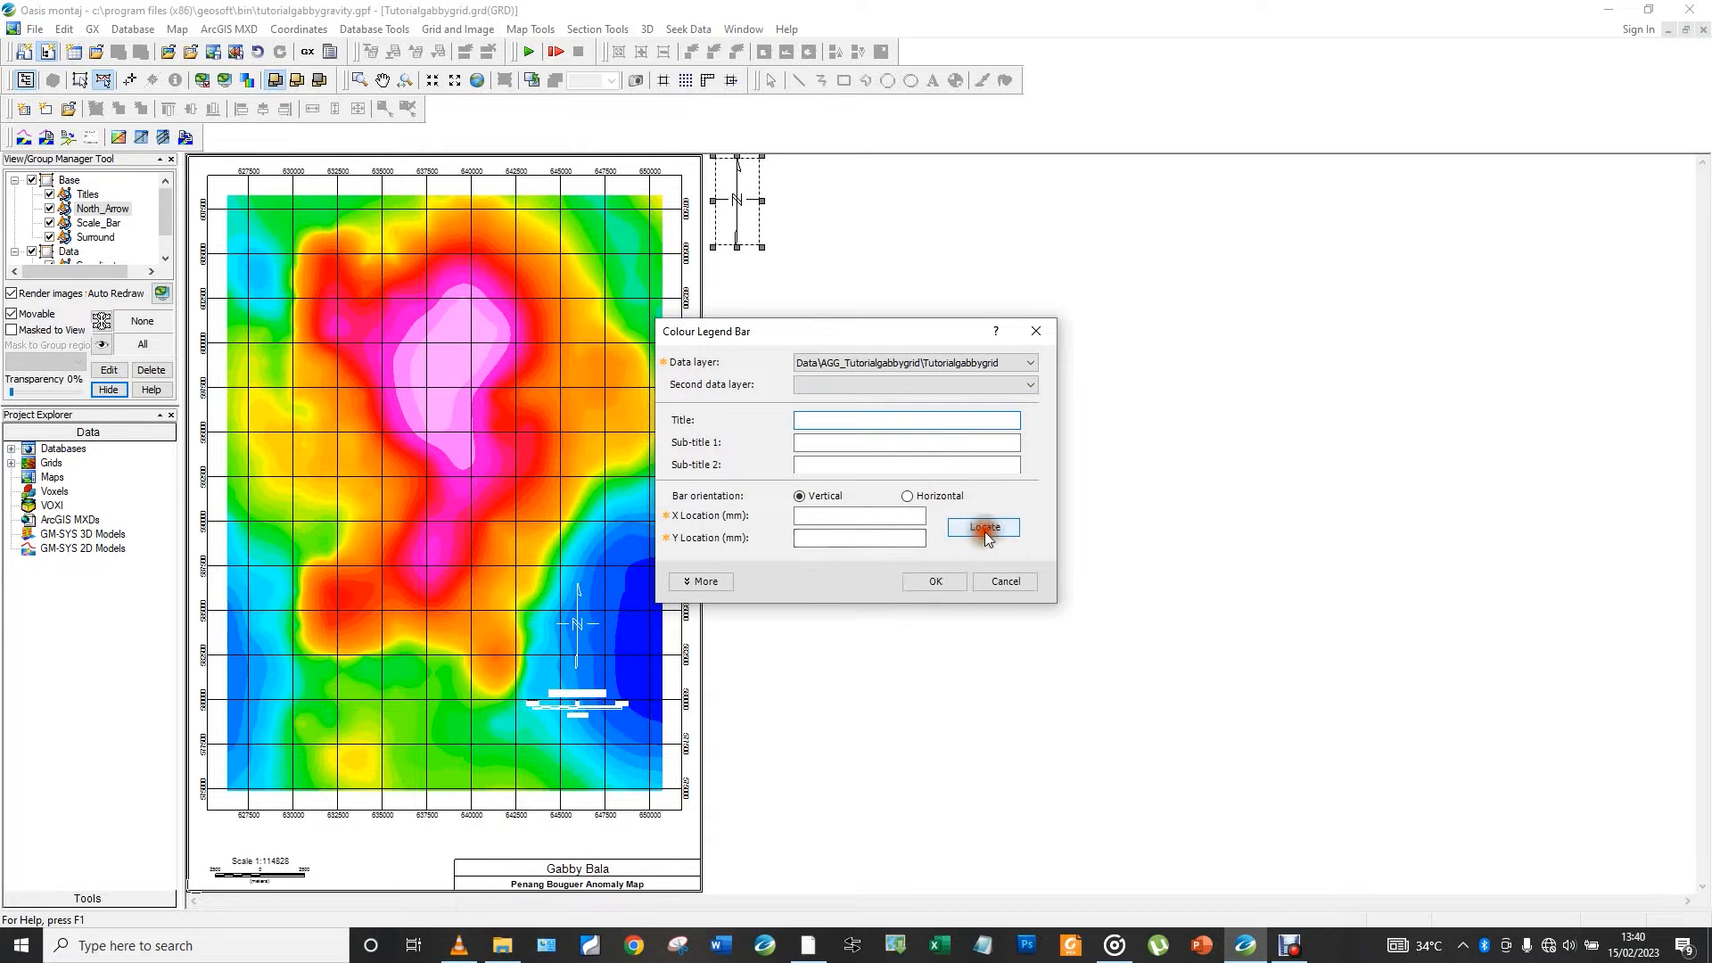
{"action": "left_click", "coordinate": [738, 475]}
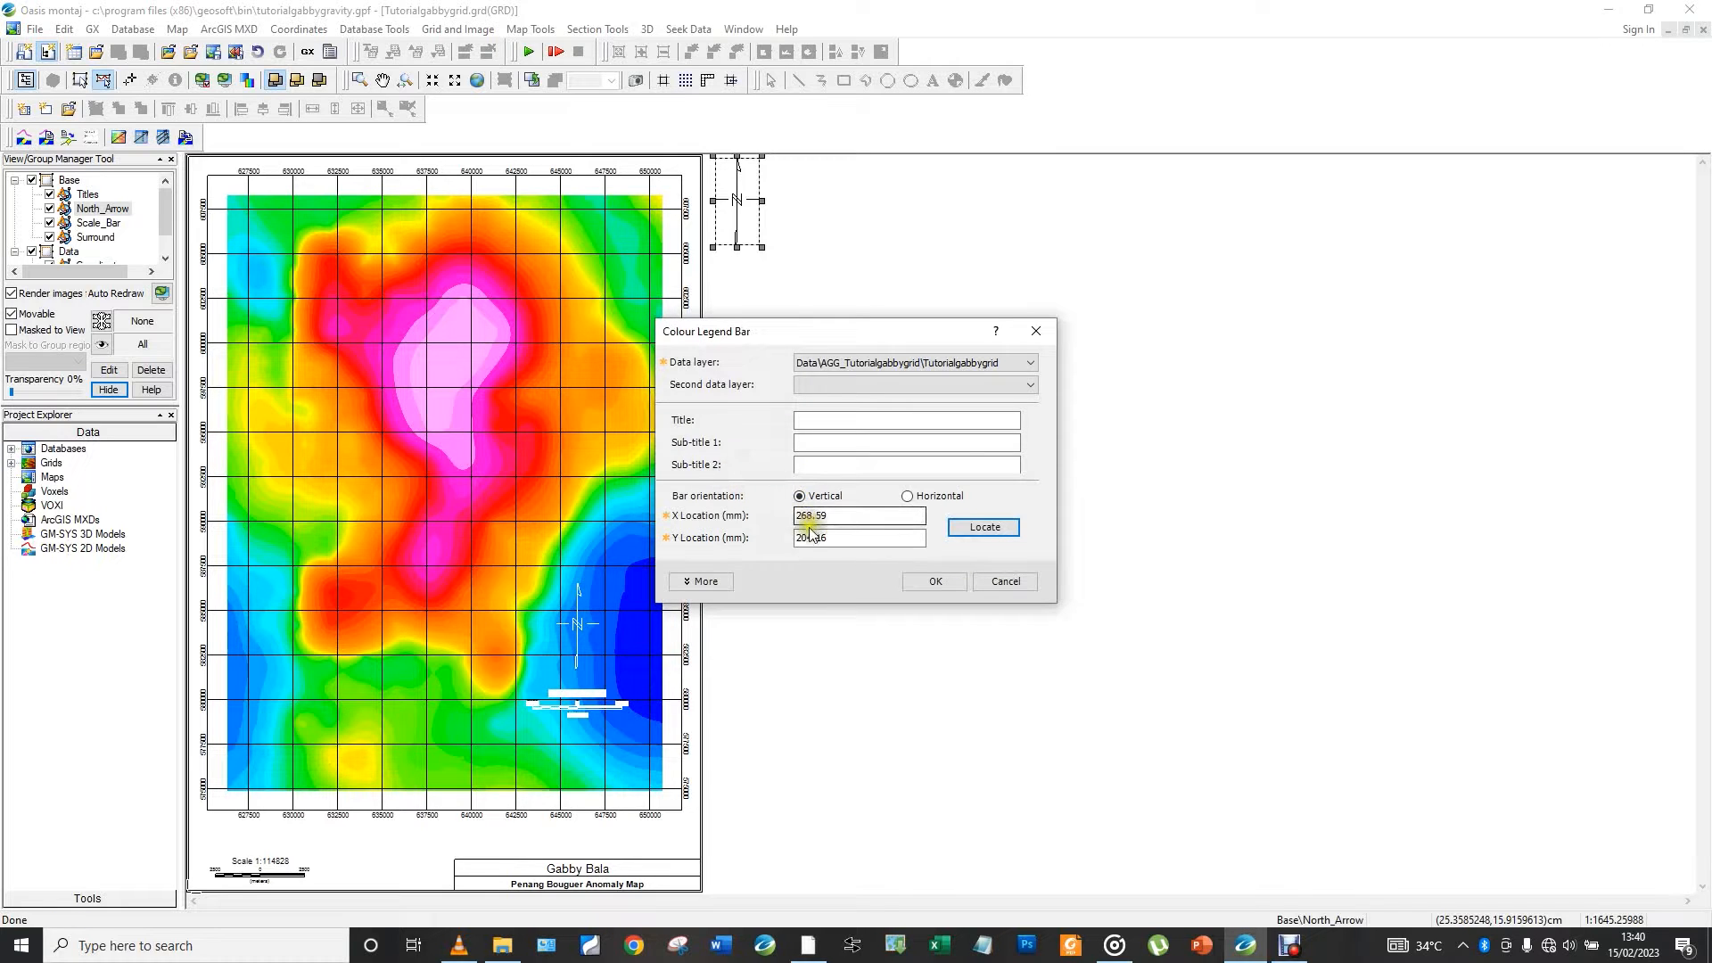
{"action": "left_click", "coordinate": [924, 581]}
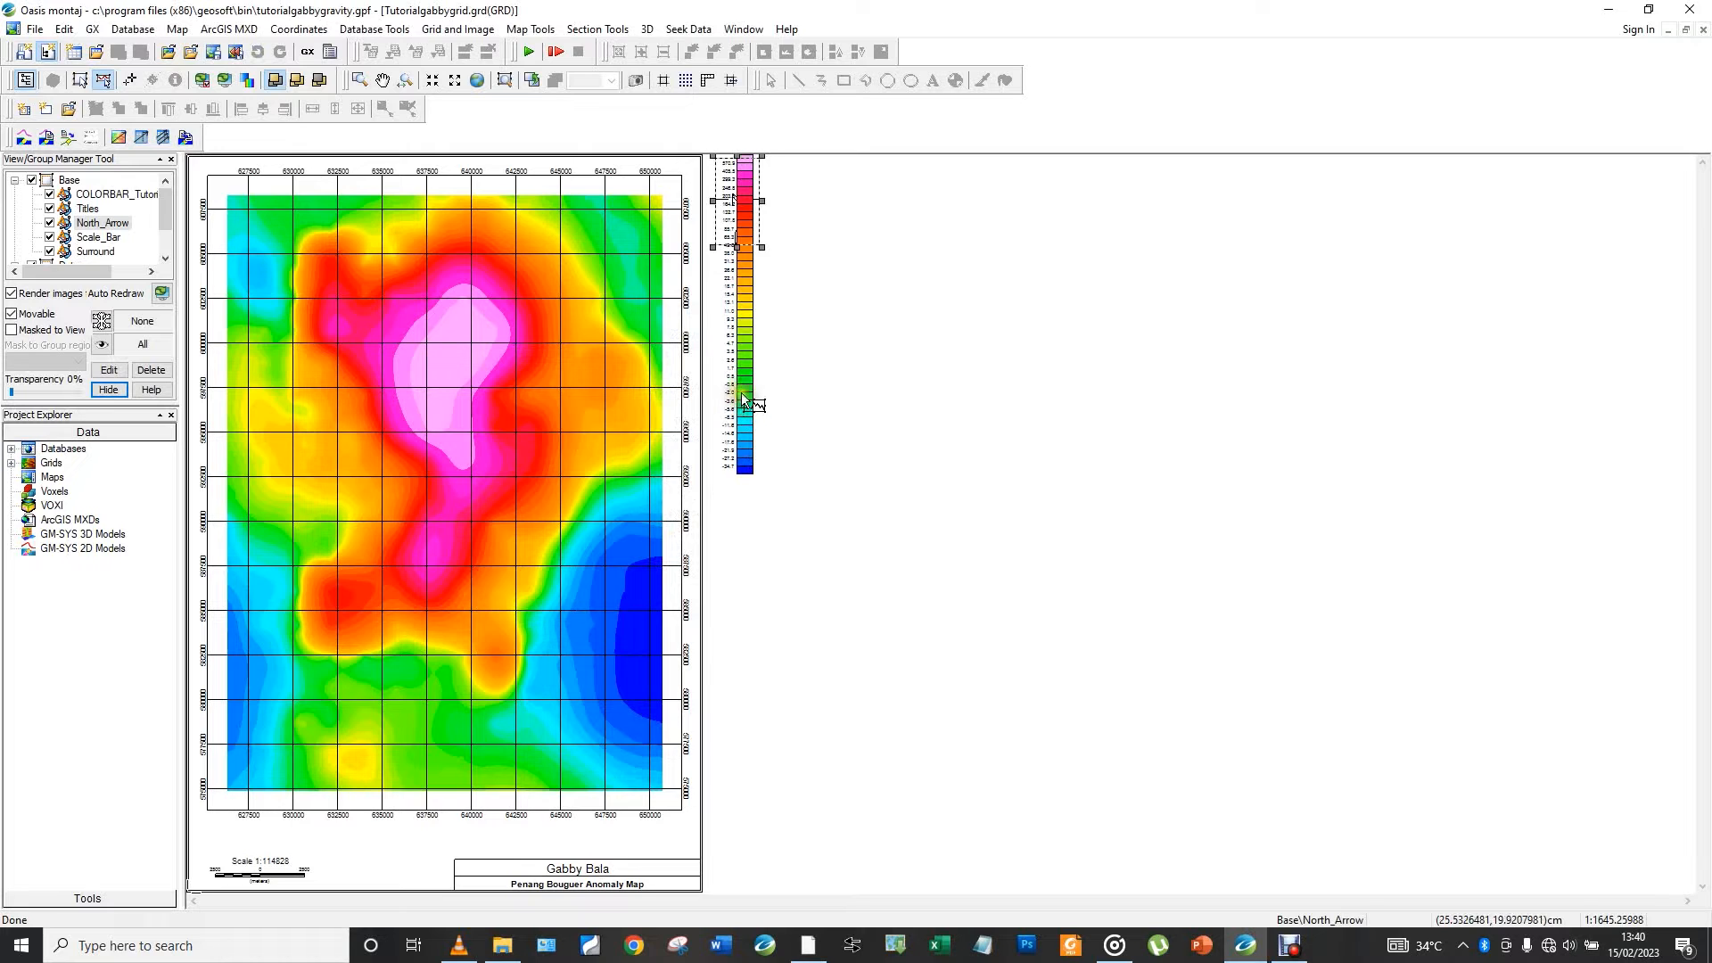
Move the colour legend bar down clear of the north arrow and enlarge it beside the map's lower half
{"action": "left_click", "coordinate": [741, 401]}
{"action": "left_click_drag", "start_coordinate": [746, 430], "coordinate": [744, 765]}
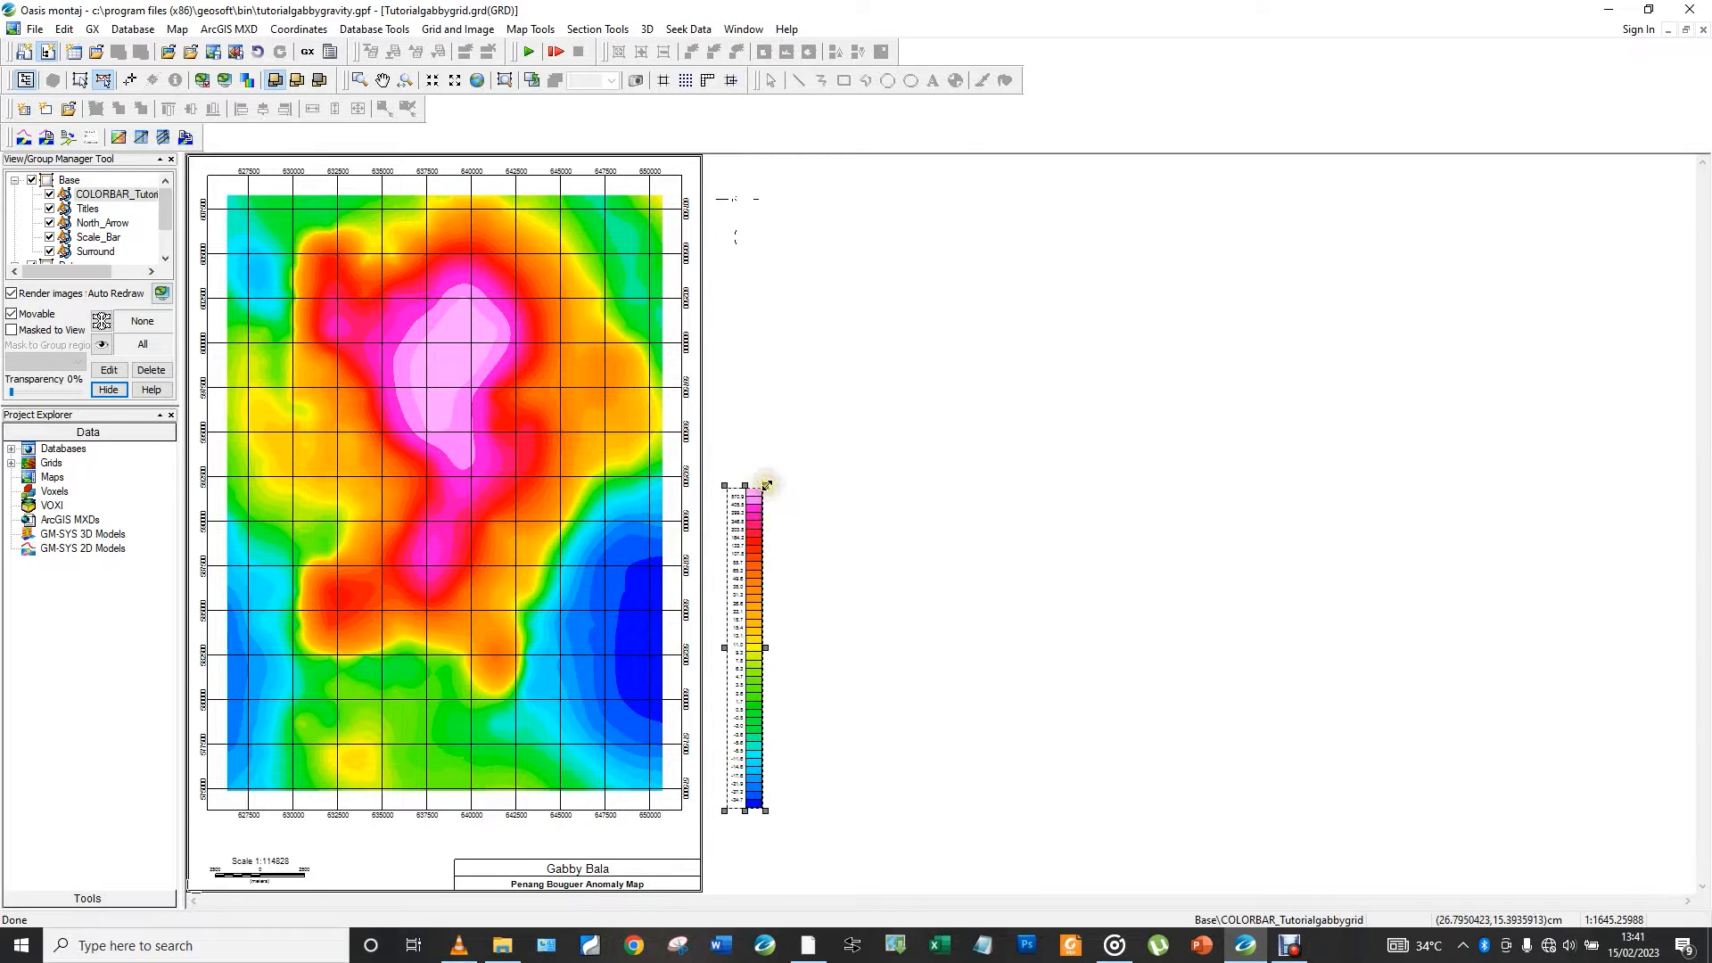
{"action": "left_click_drag", "start_coordinate": [763, 486], "coordinate": [872, 397]}
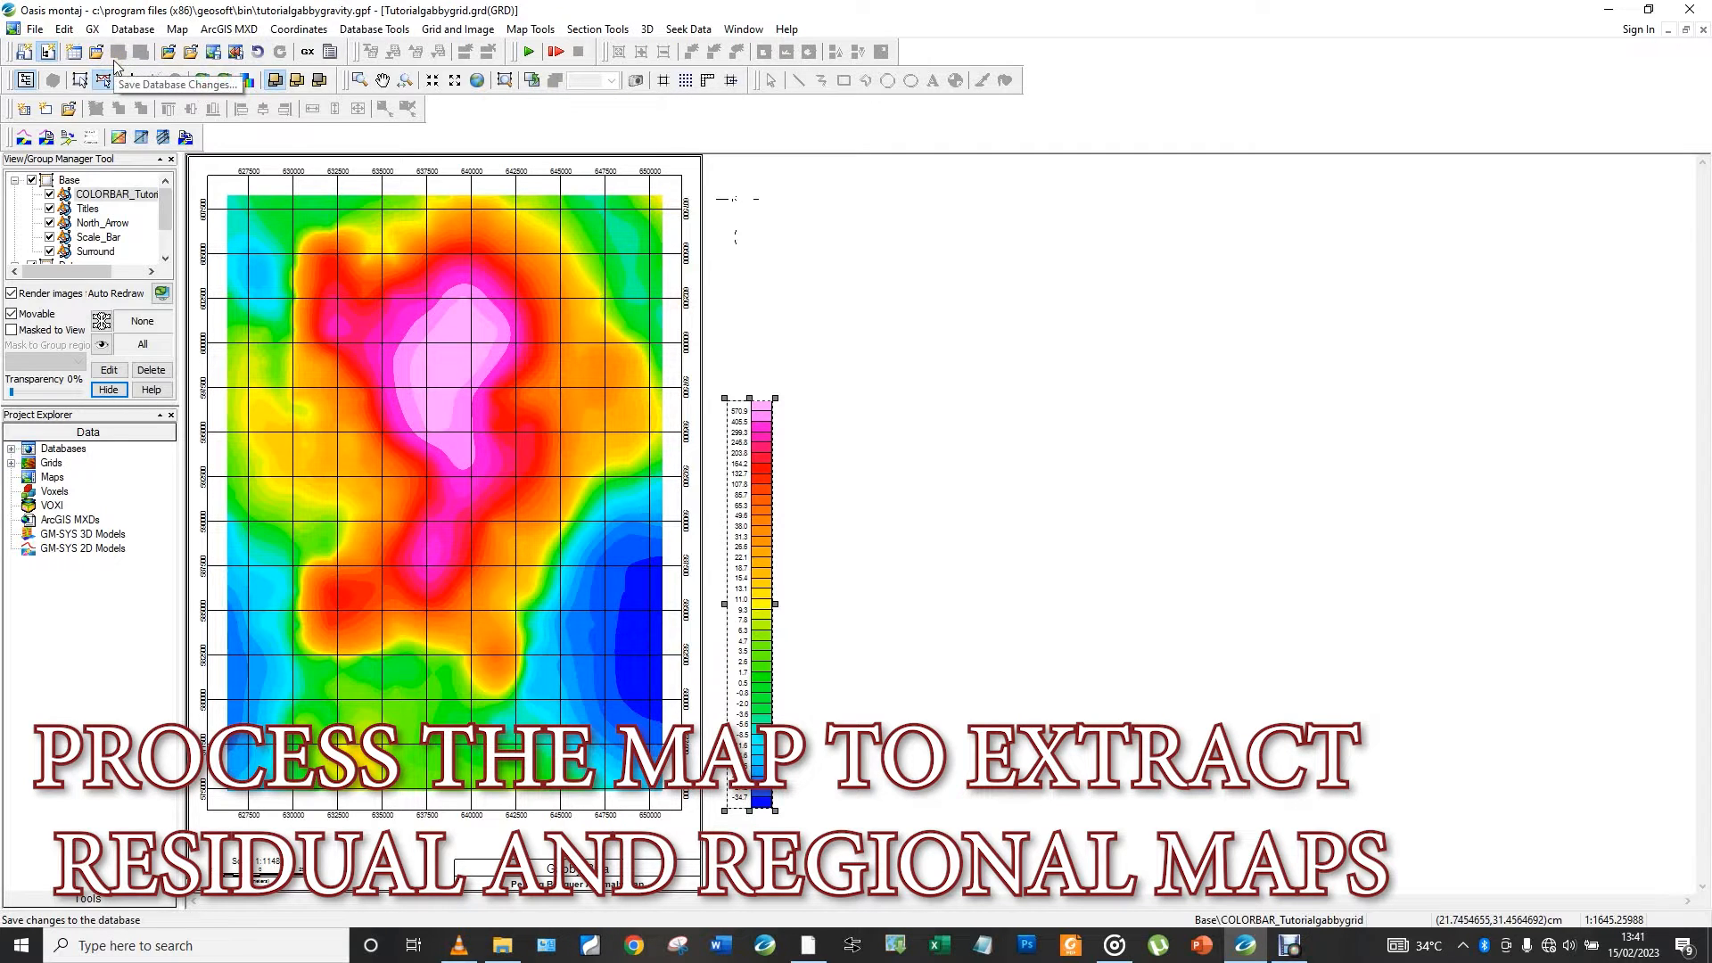
Load the magmap.omn menu to add the MAGMAP filtering tools
{"action": "left_click", "coordinate": [92, 30]}
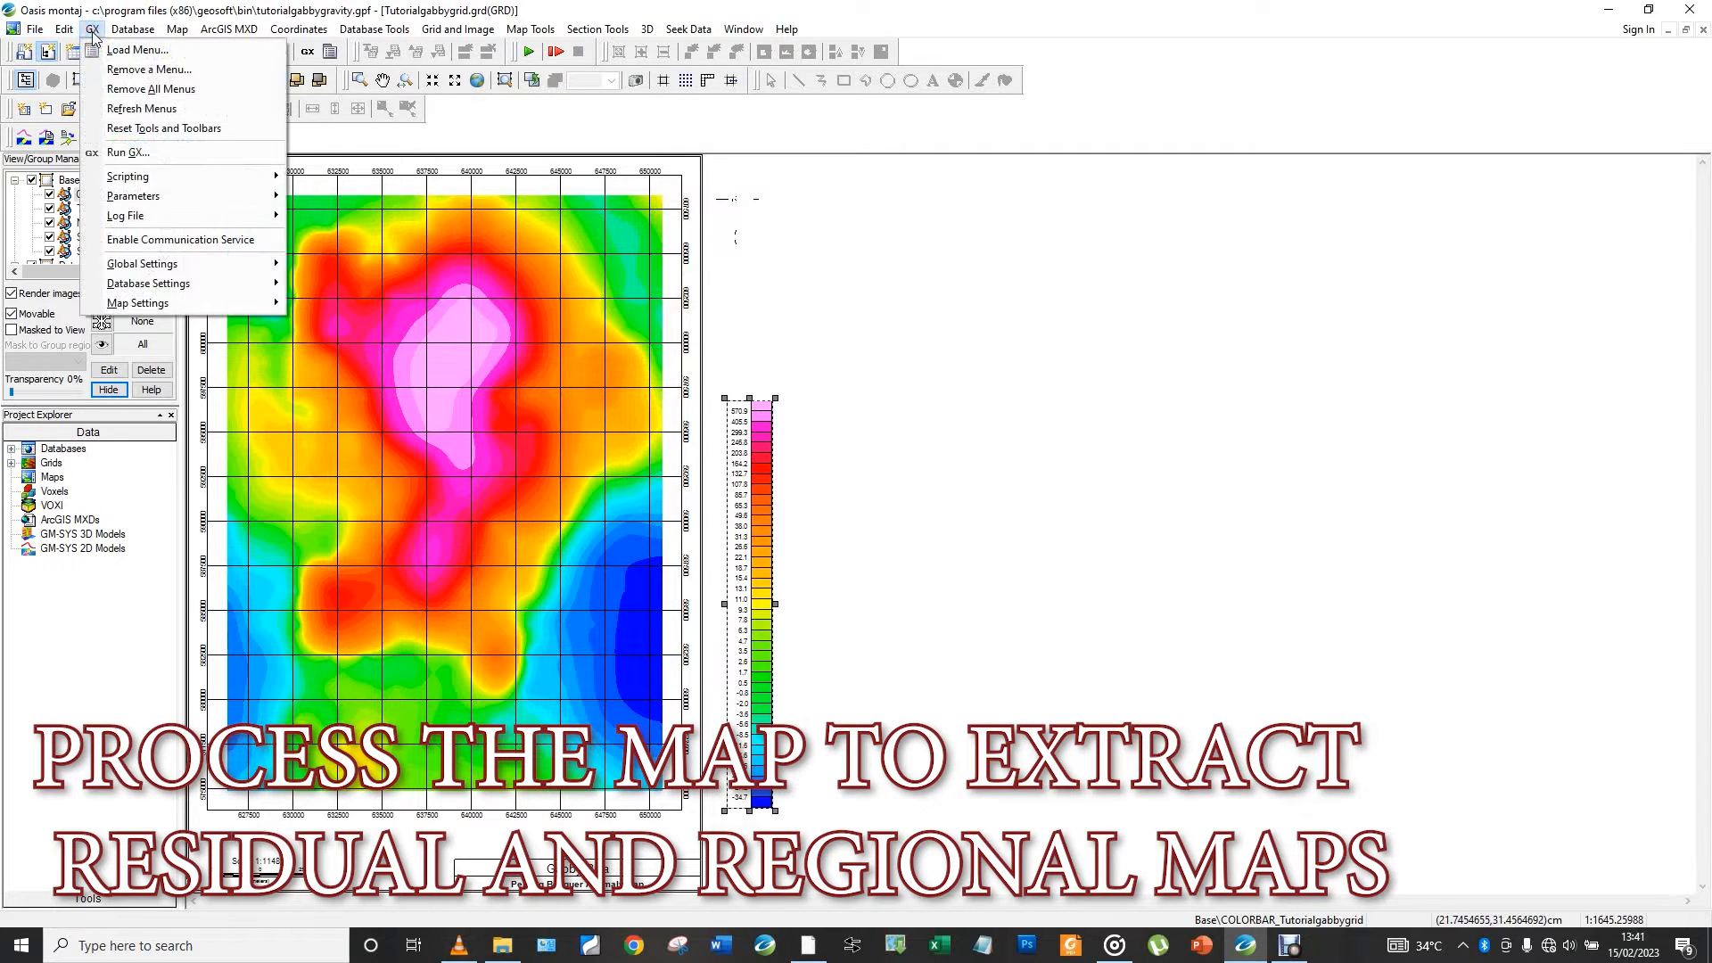
{"action": "left_click", "coordinate": [142, 50]}
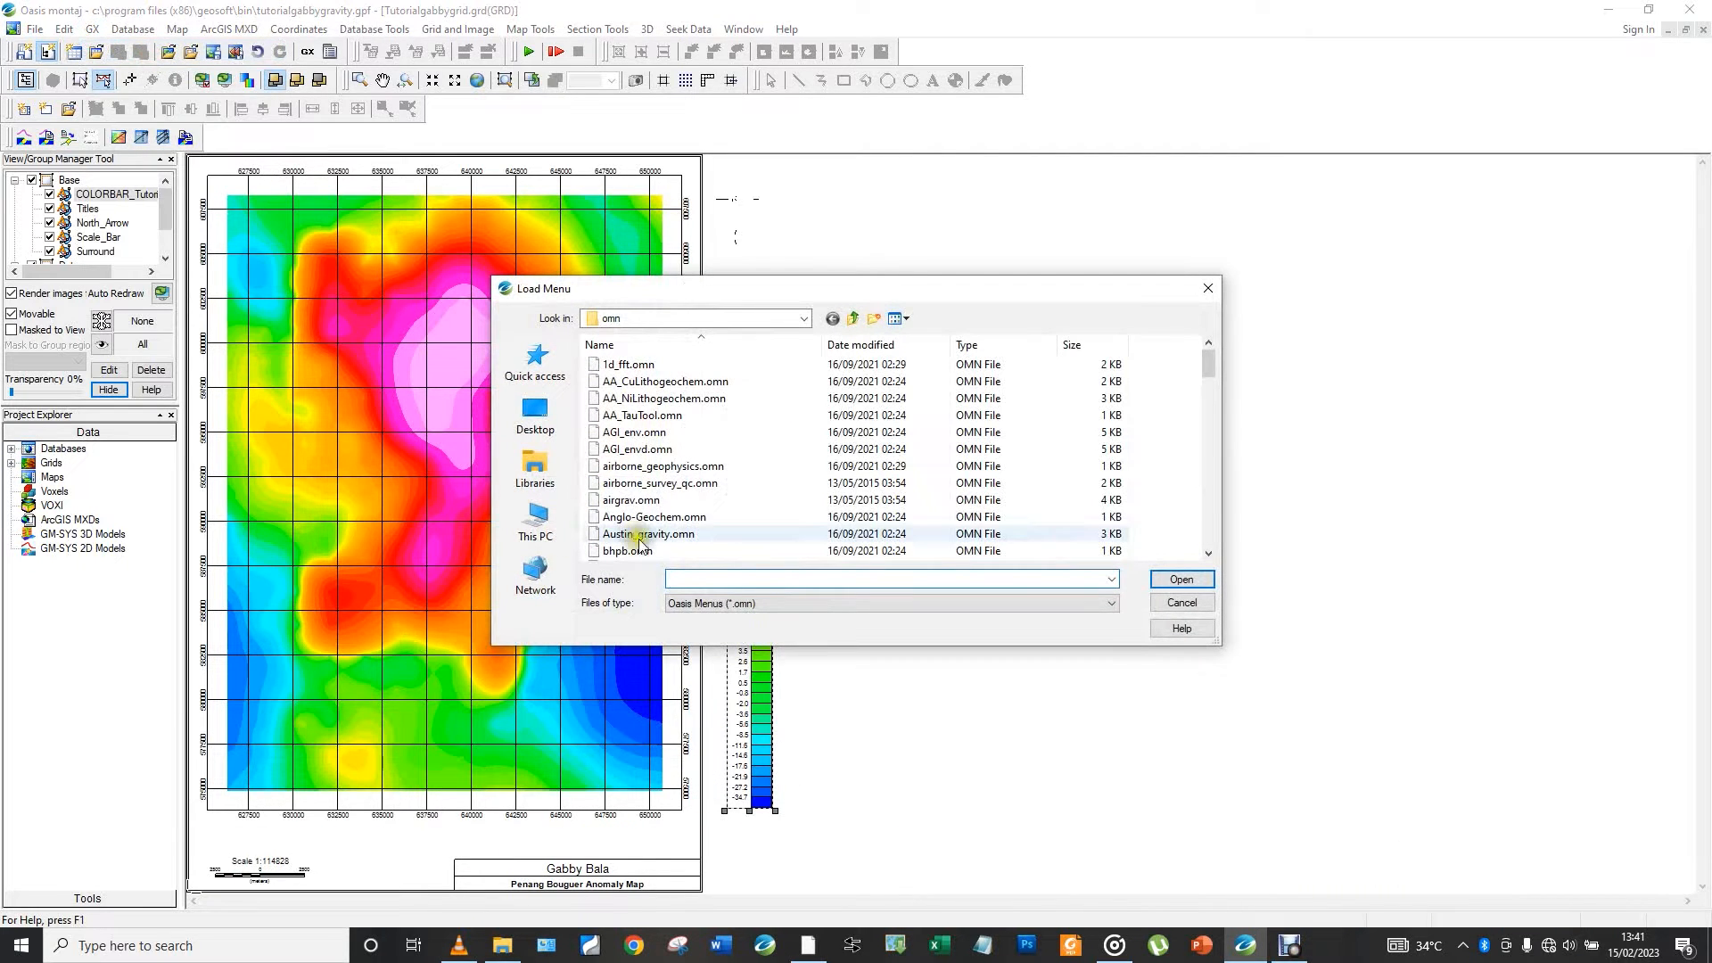
{"action": "type", "text": "ma"}
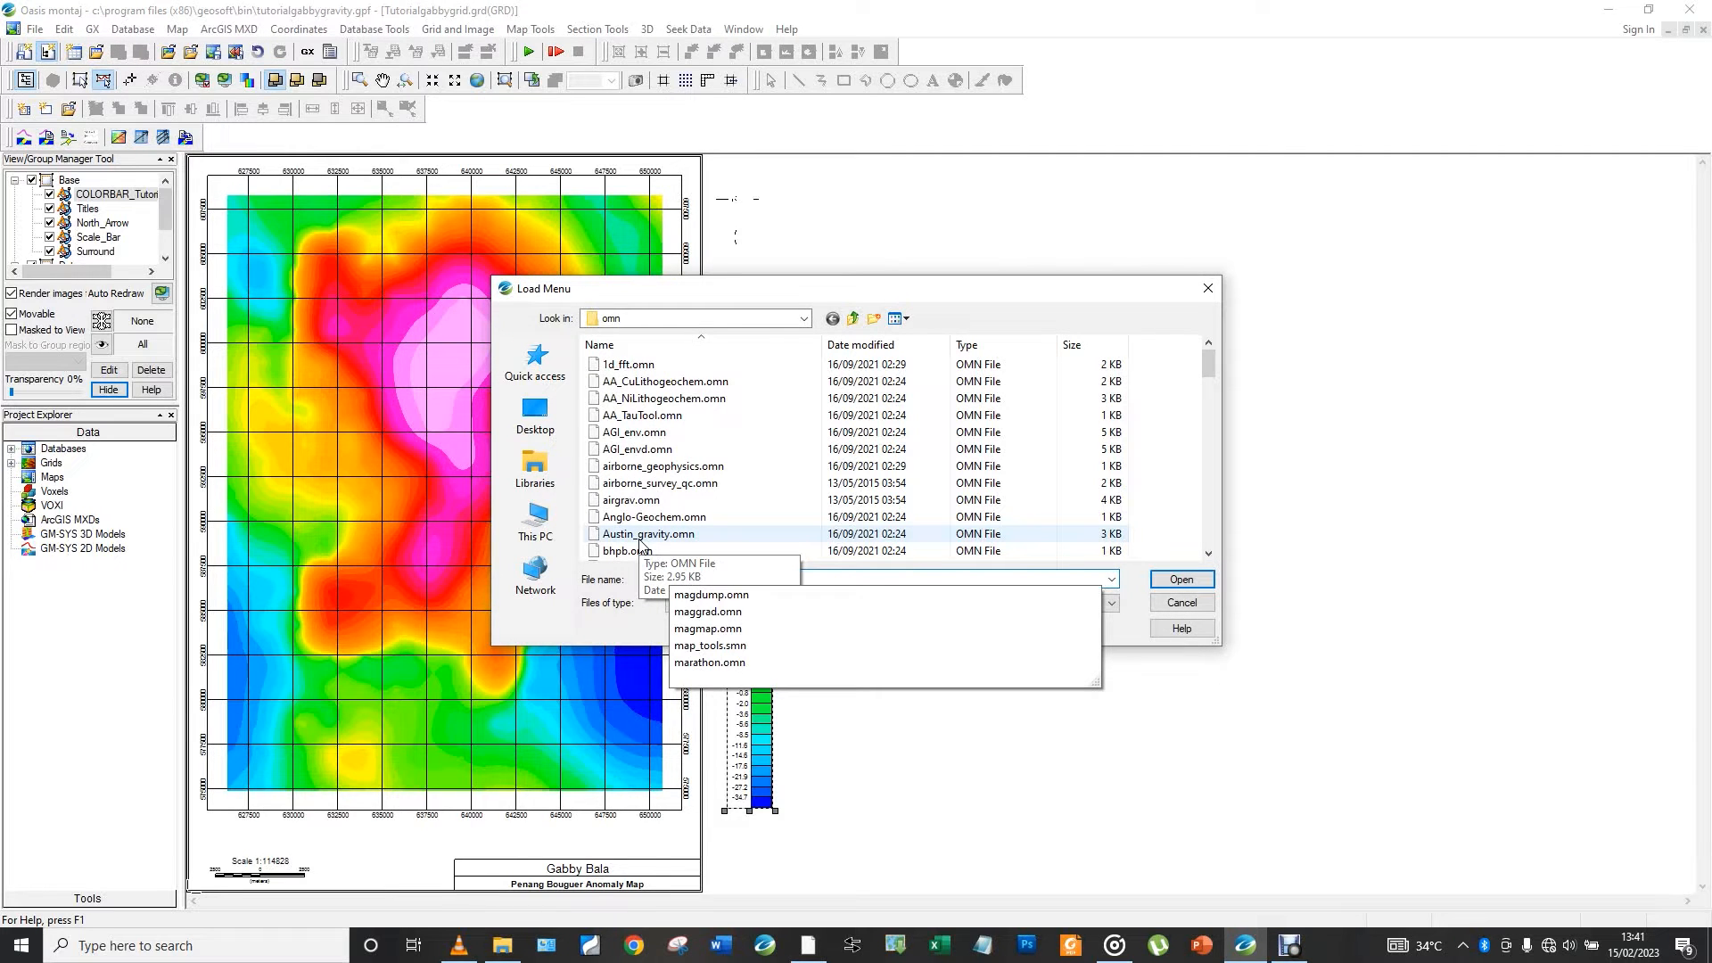
{"action": "left_click", "coordinate": [733, 633]}
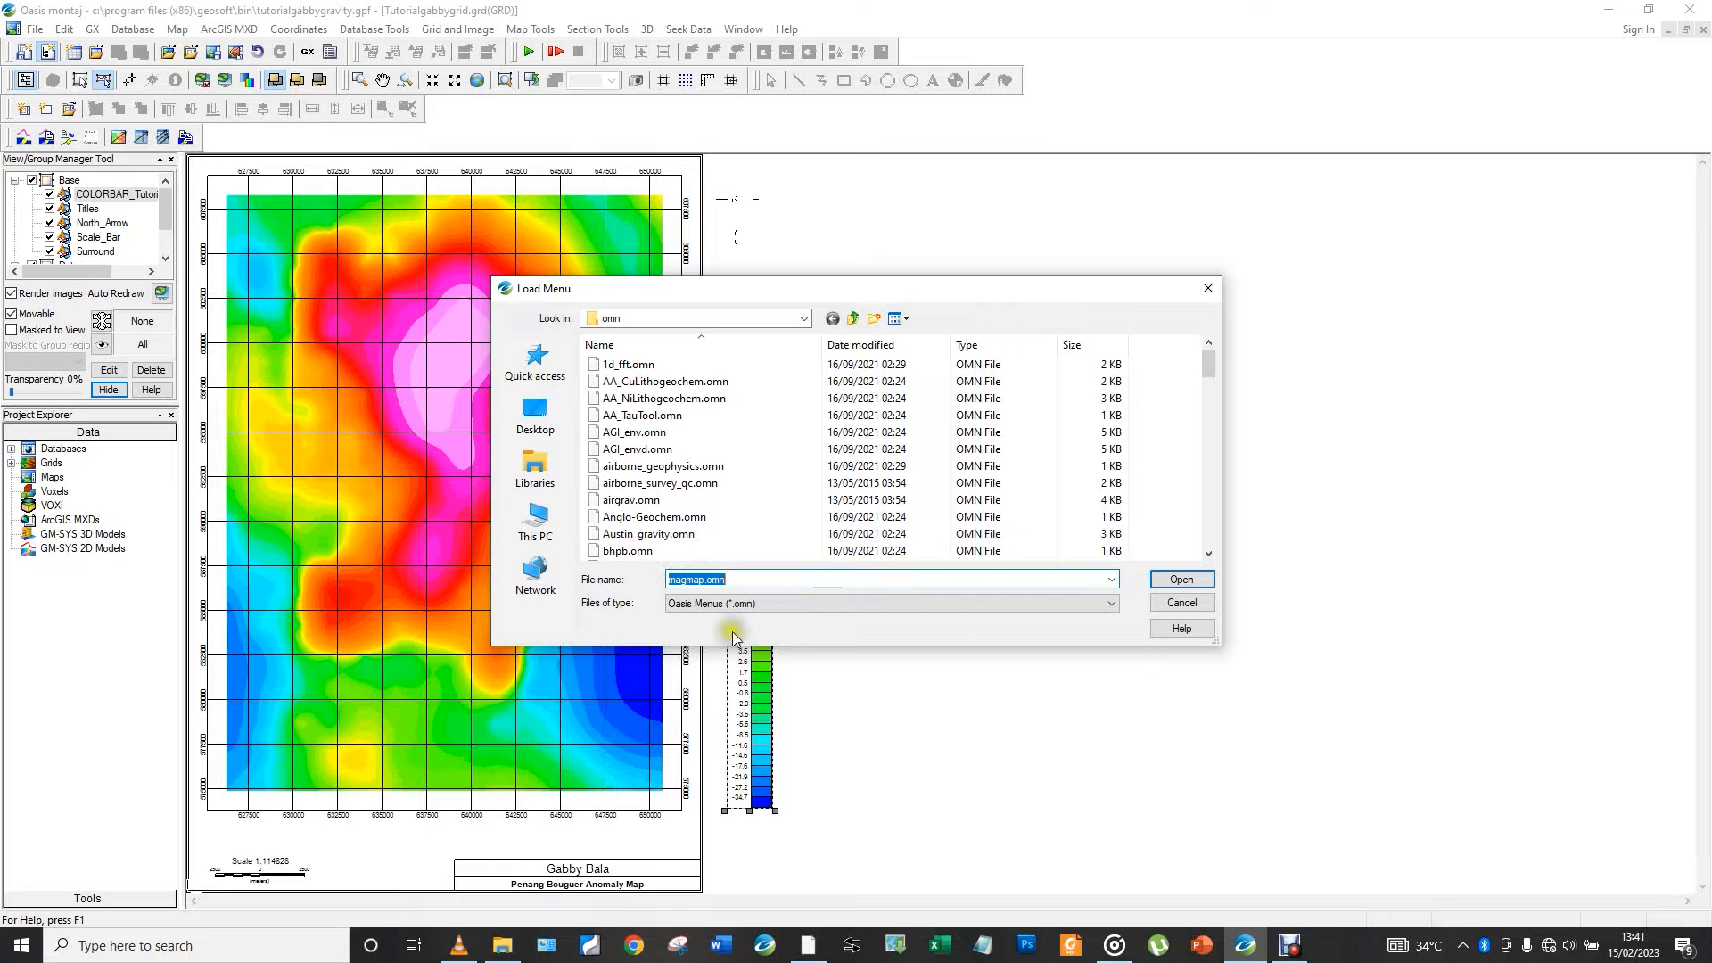
{"action": "left_click", "coordinate": [1208, 578]}
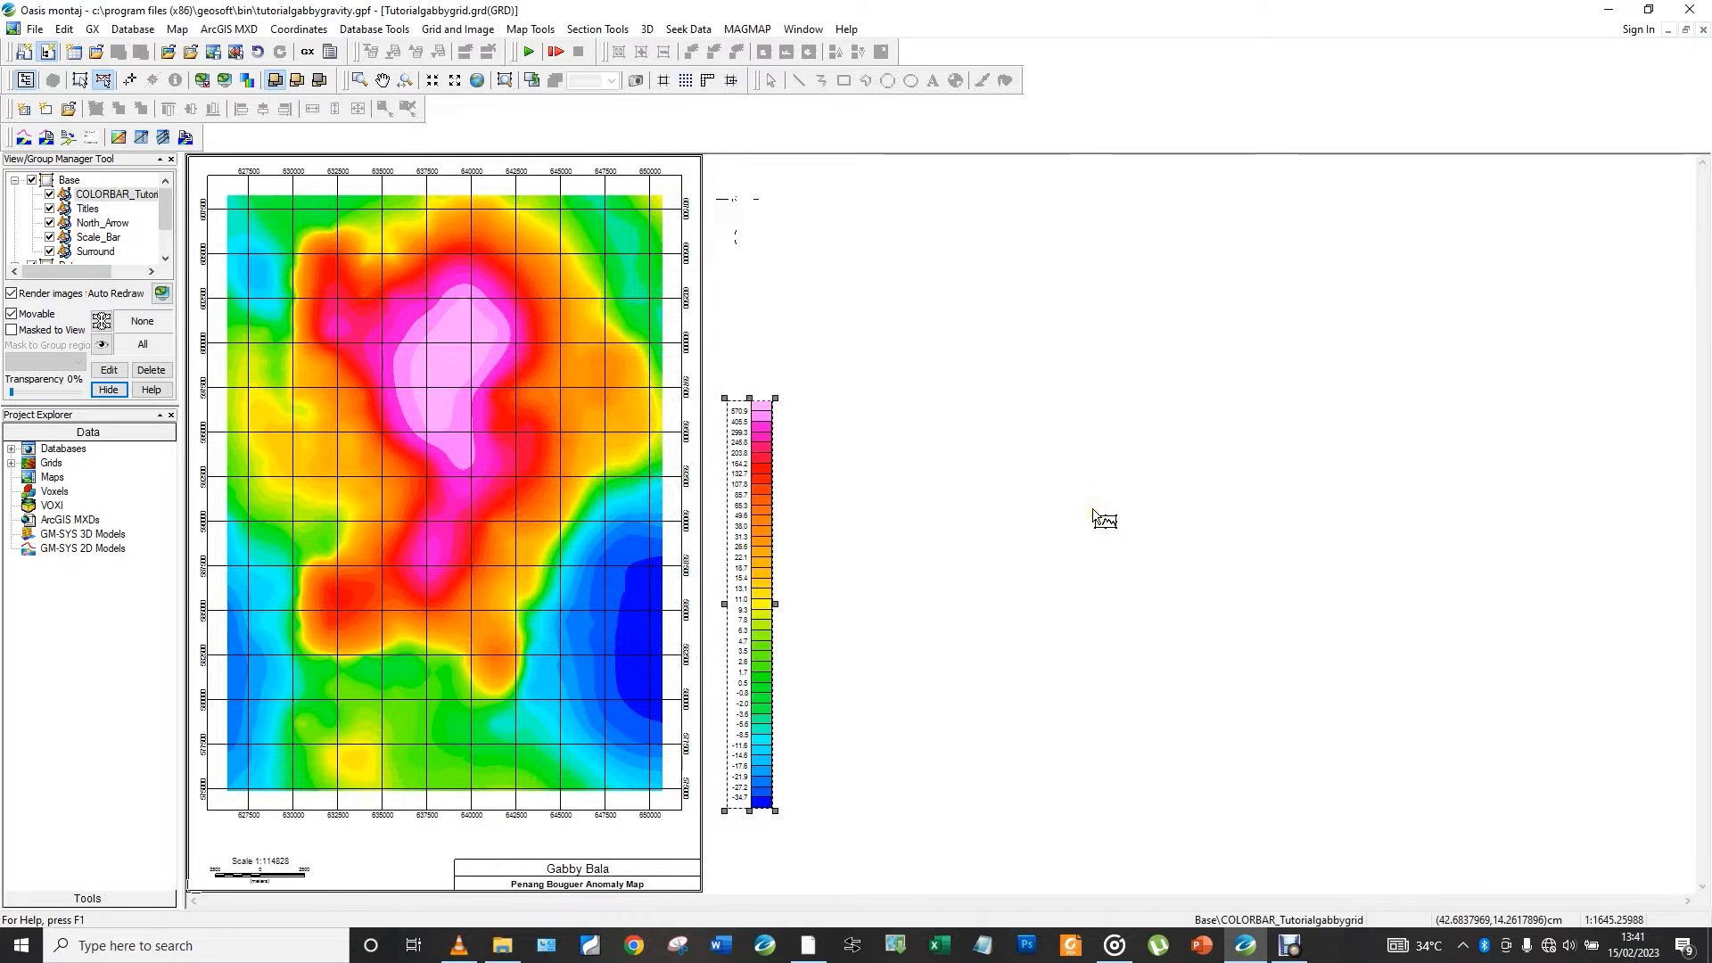
Start grid preparation for MAGMAP interactive filtering, with Tutorialgabbygrid.grd as the input grid
{"action": "left_click", "coordinate": [742, 31]}
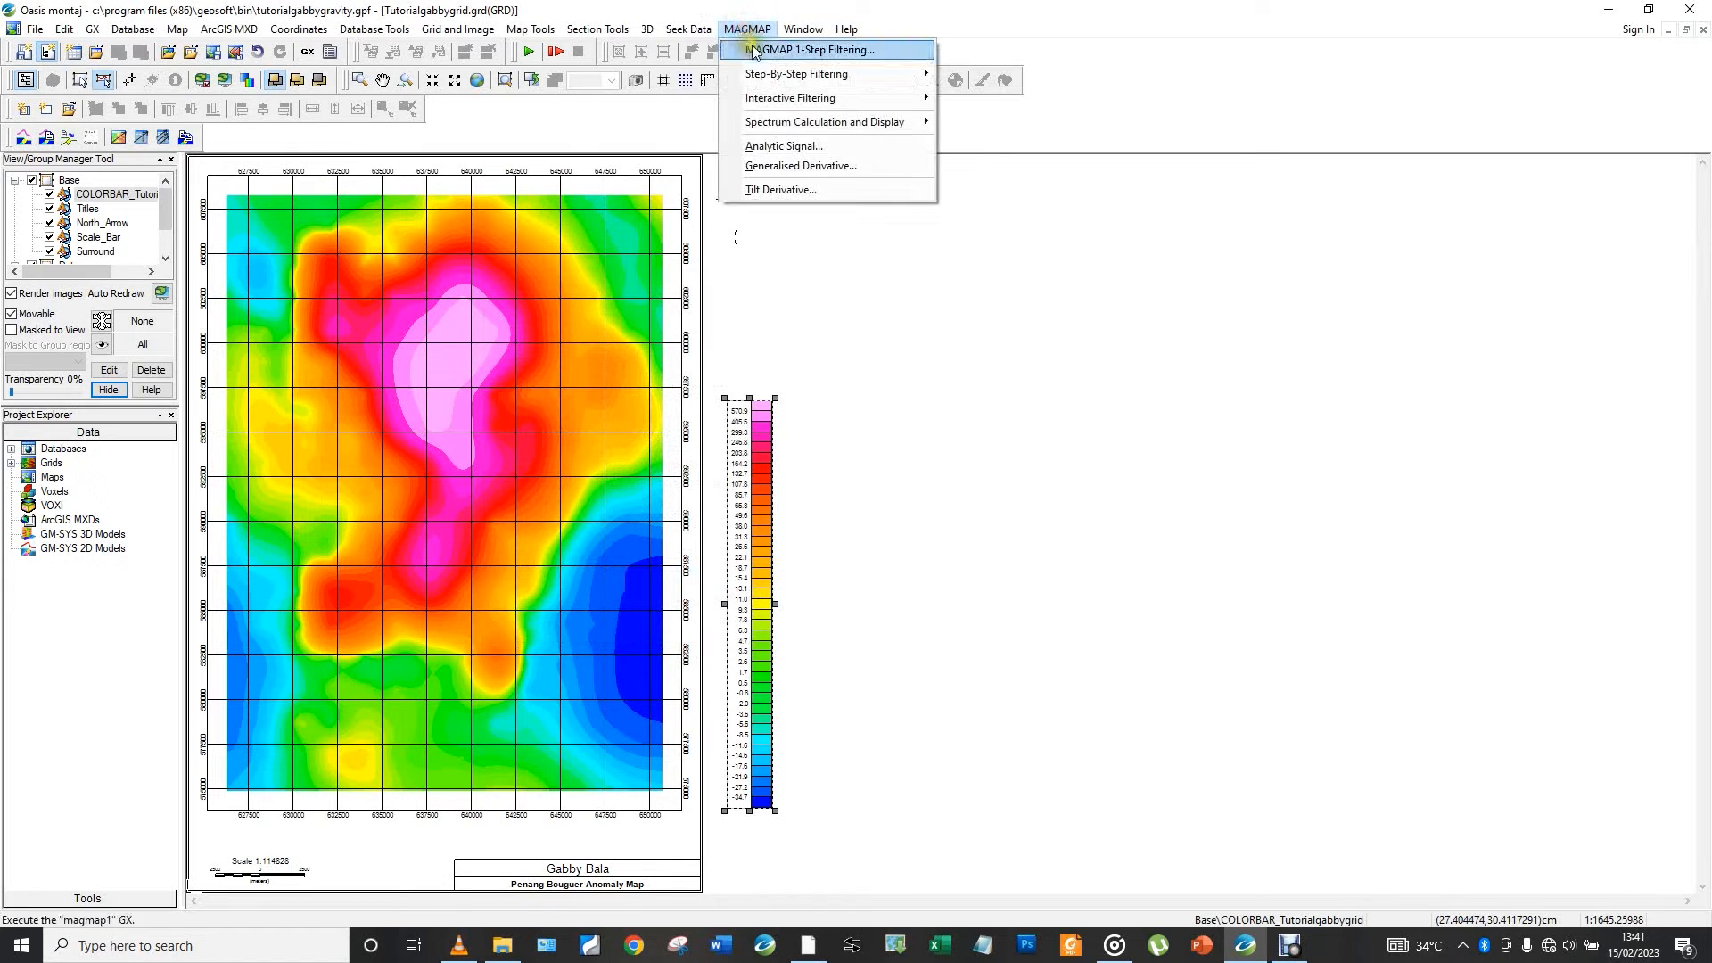
{"action": "mouse_move", "coordinate": [775, 79]}
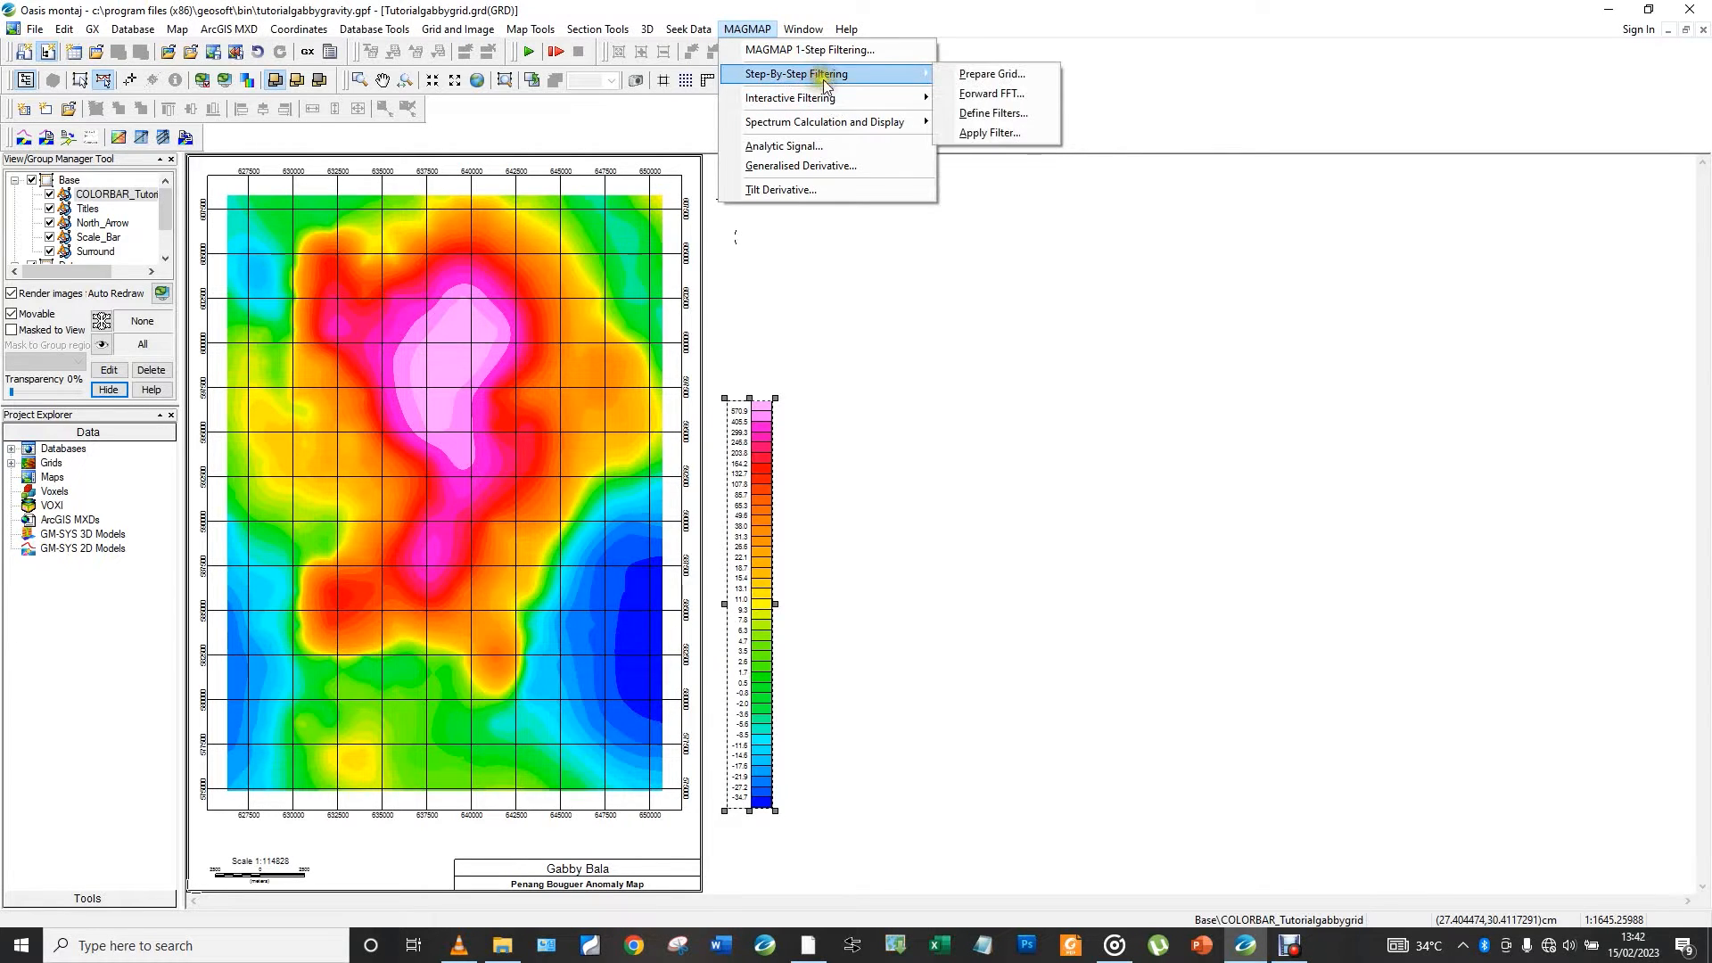
{"action": "mouse_move", "coordinate": [849, 102]}
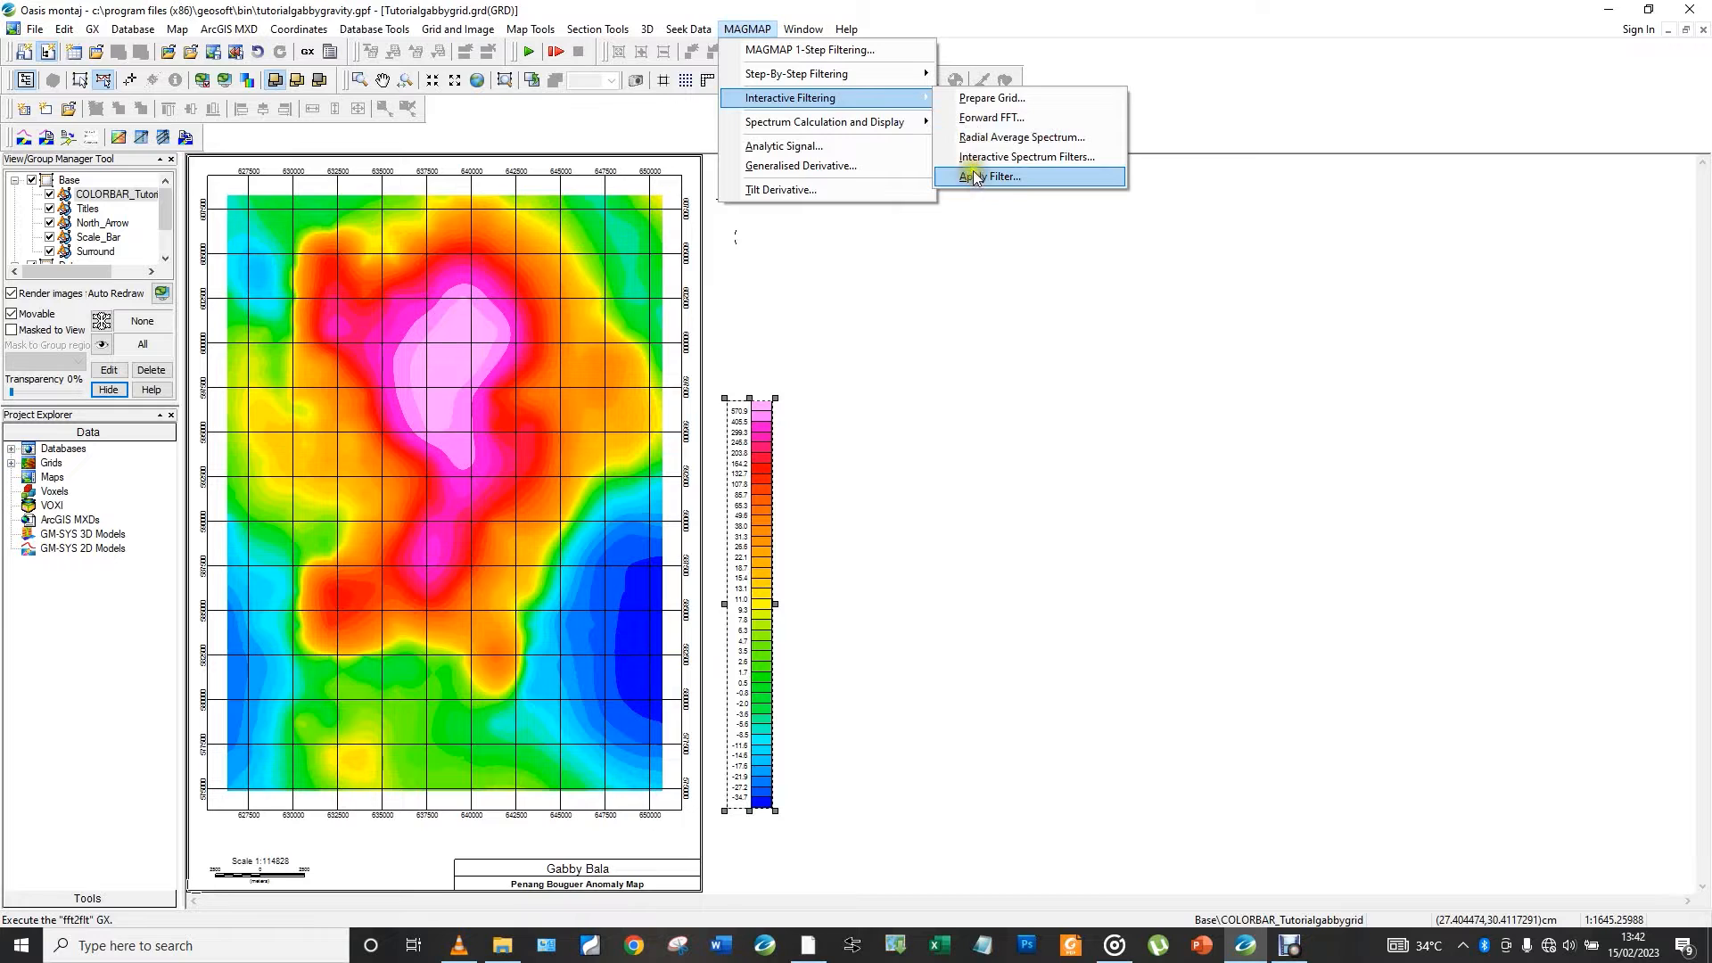
{"action": "mouse_move", "coordinate": [900, 75]}
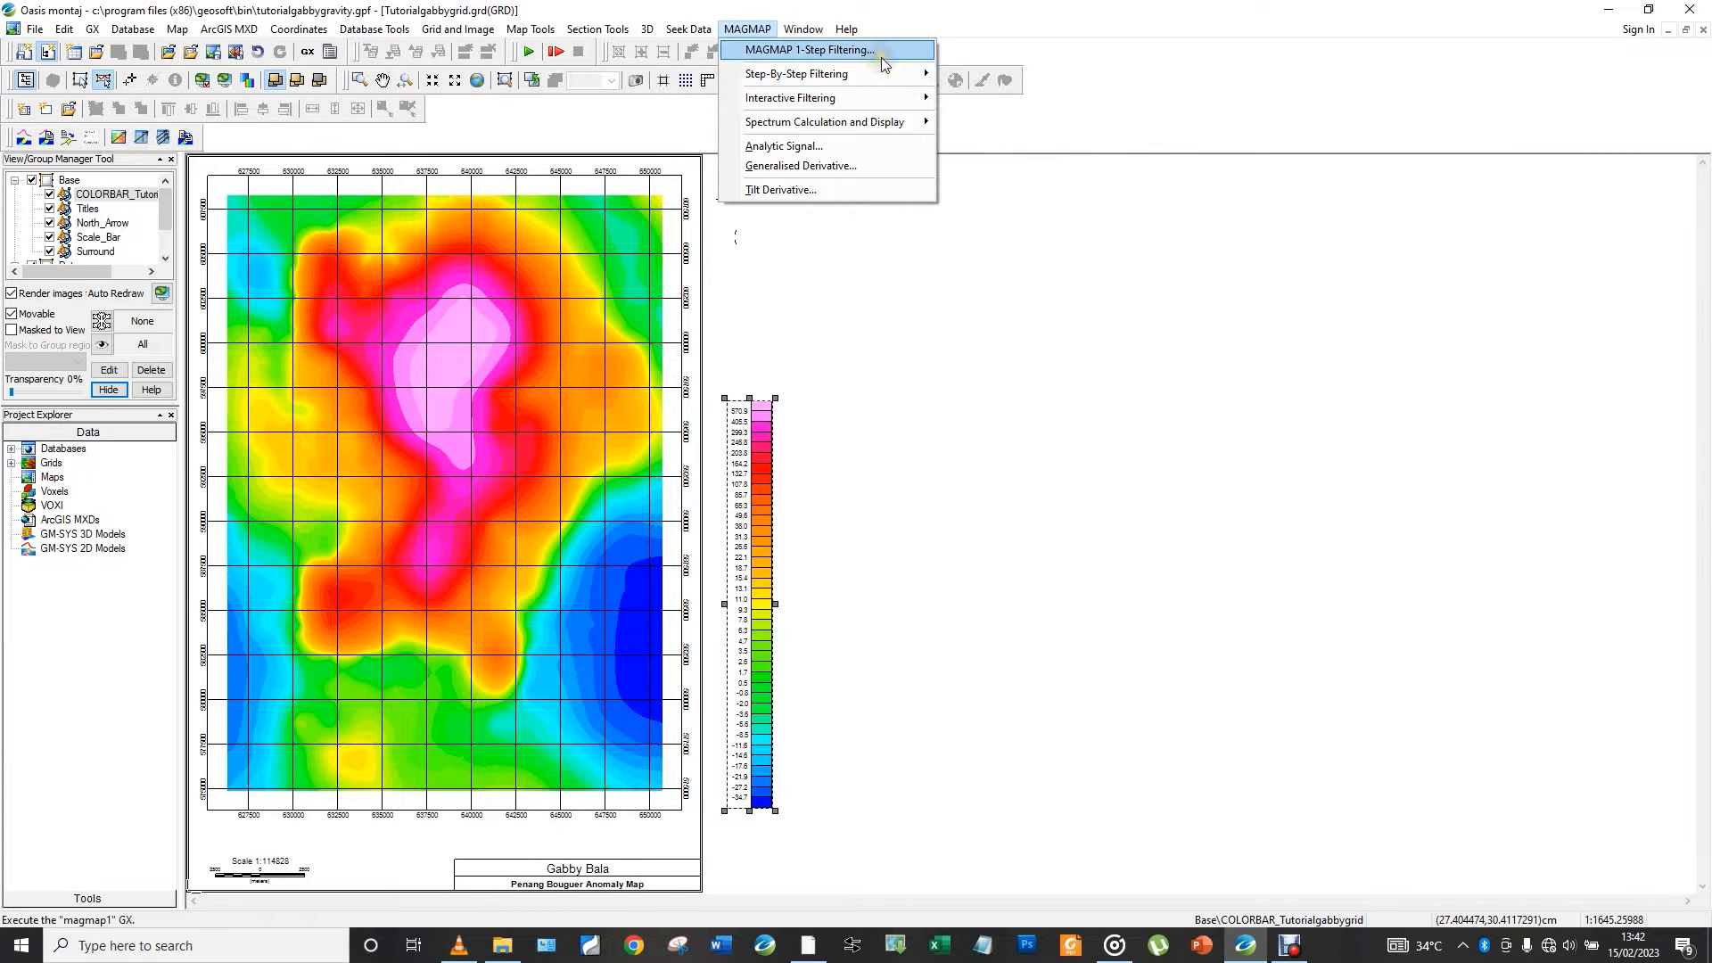
{"action": "left_click", "coordinate": [903, 101]}
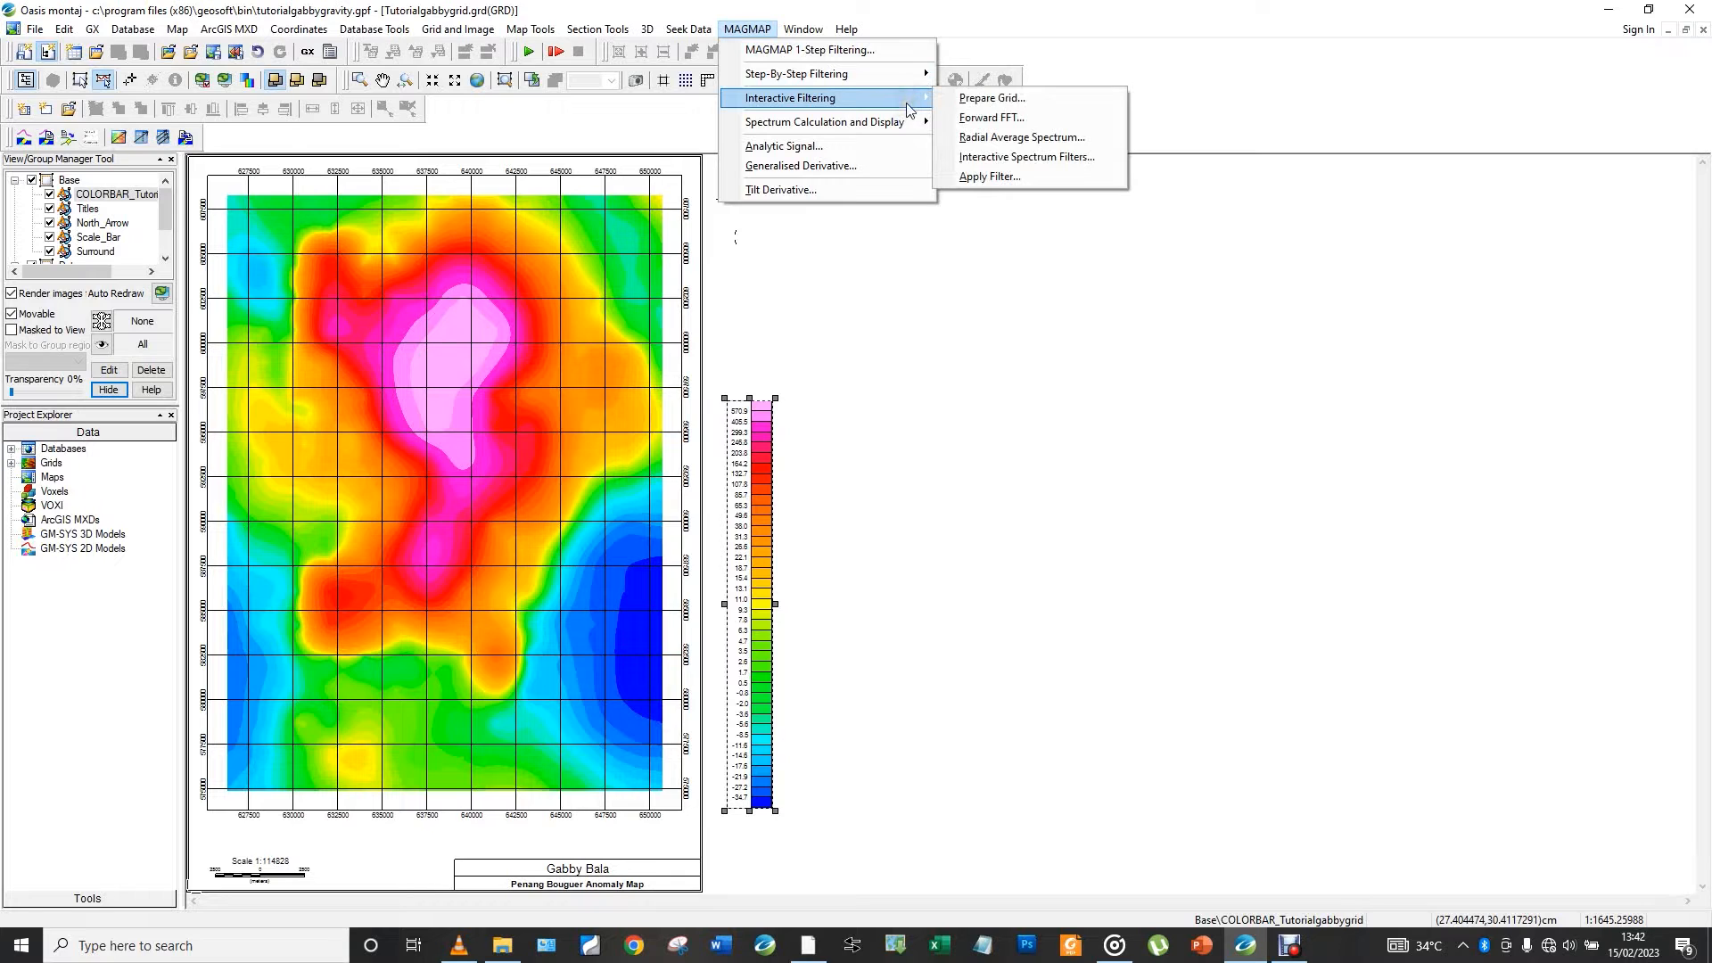
{"action": "left_click", "coordinate": [911, 106]}
{"action": "left_click", "coordinate": [963, 101]}
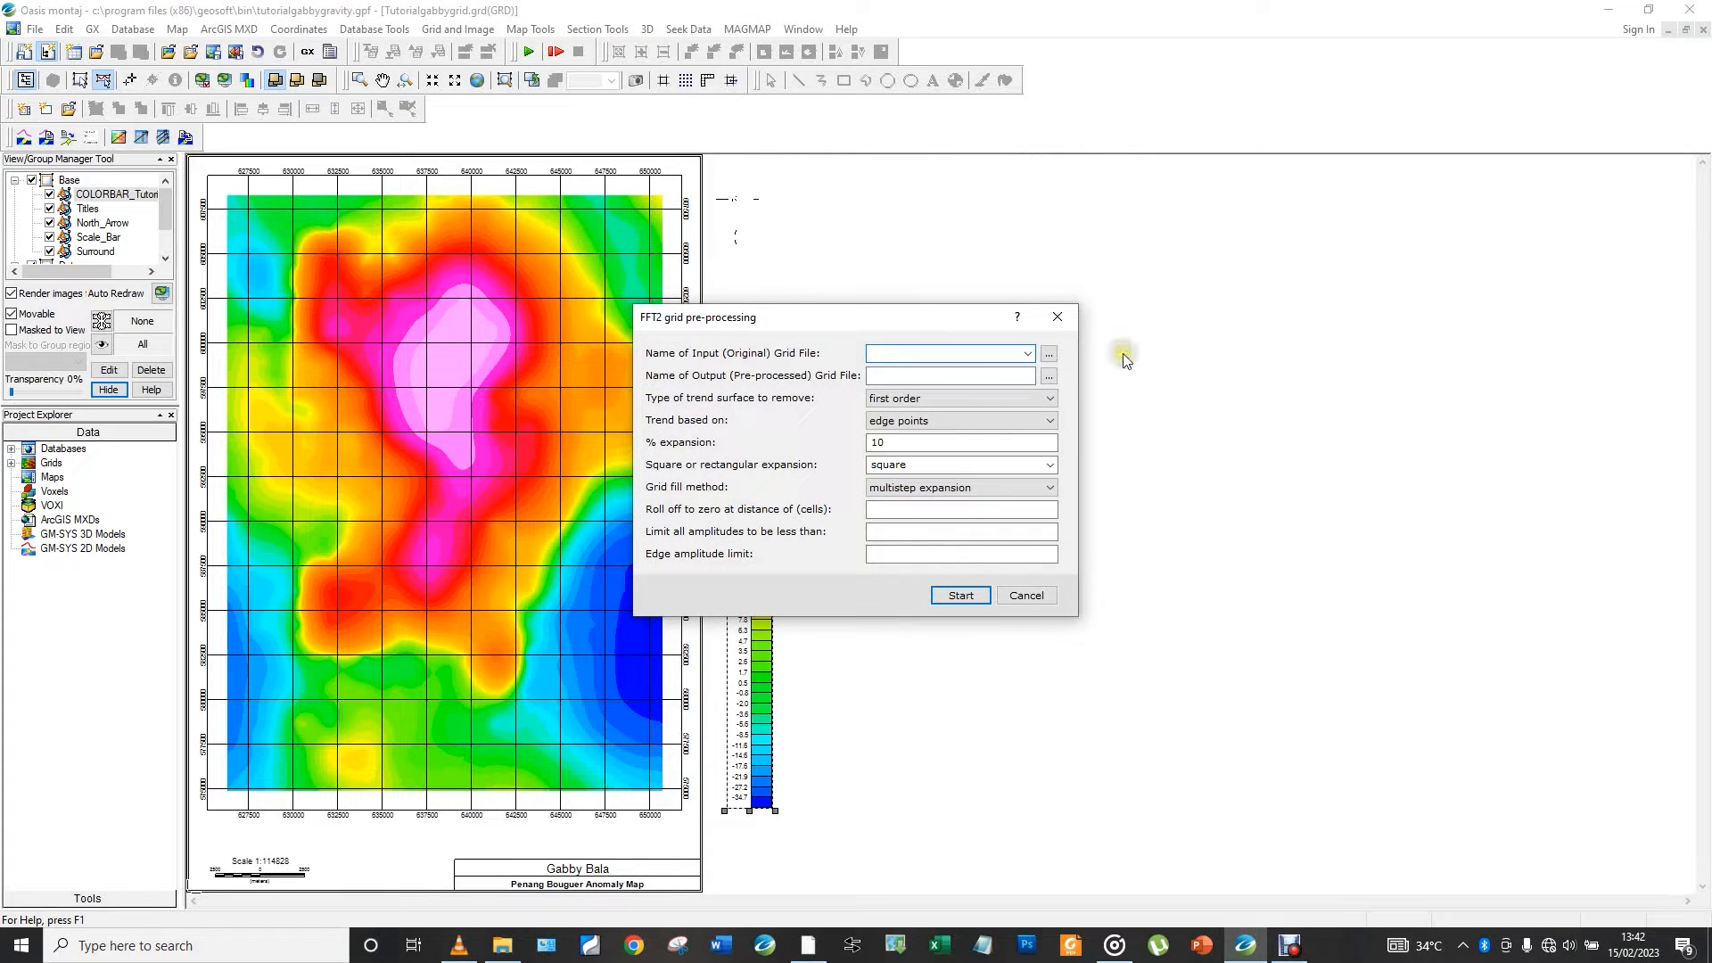
{"action": "left_click", "coordinate": [1028, 354]}
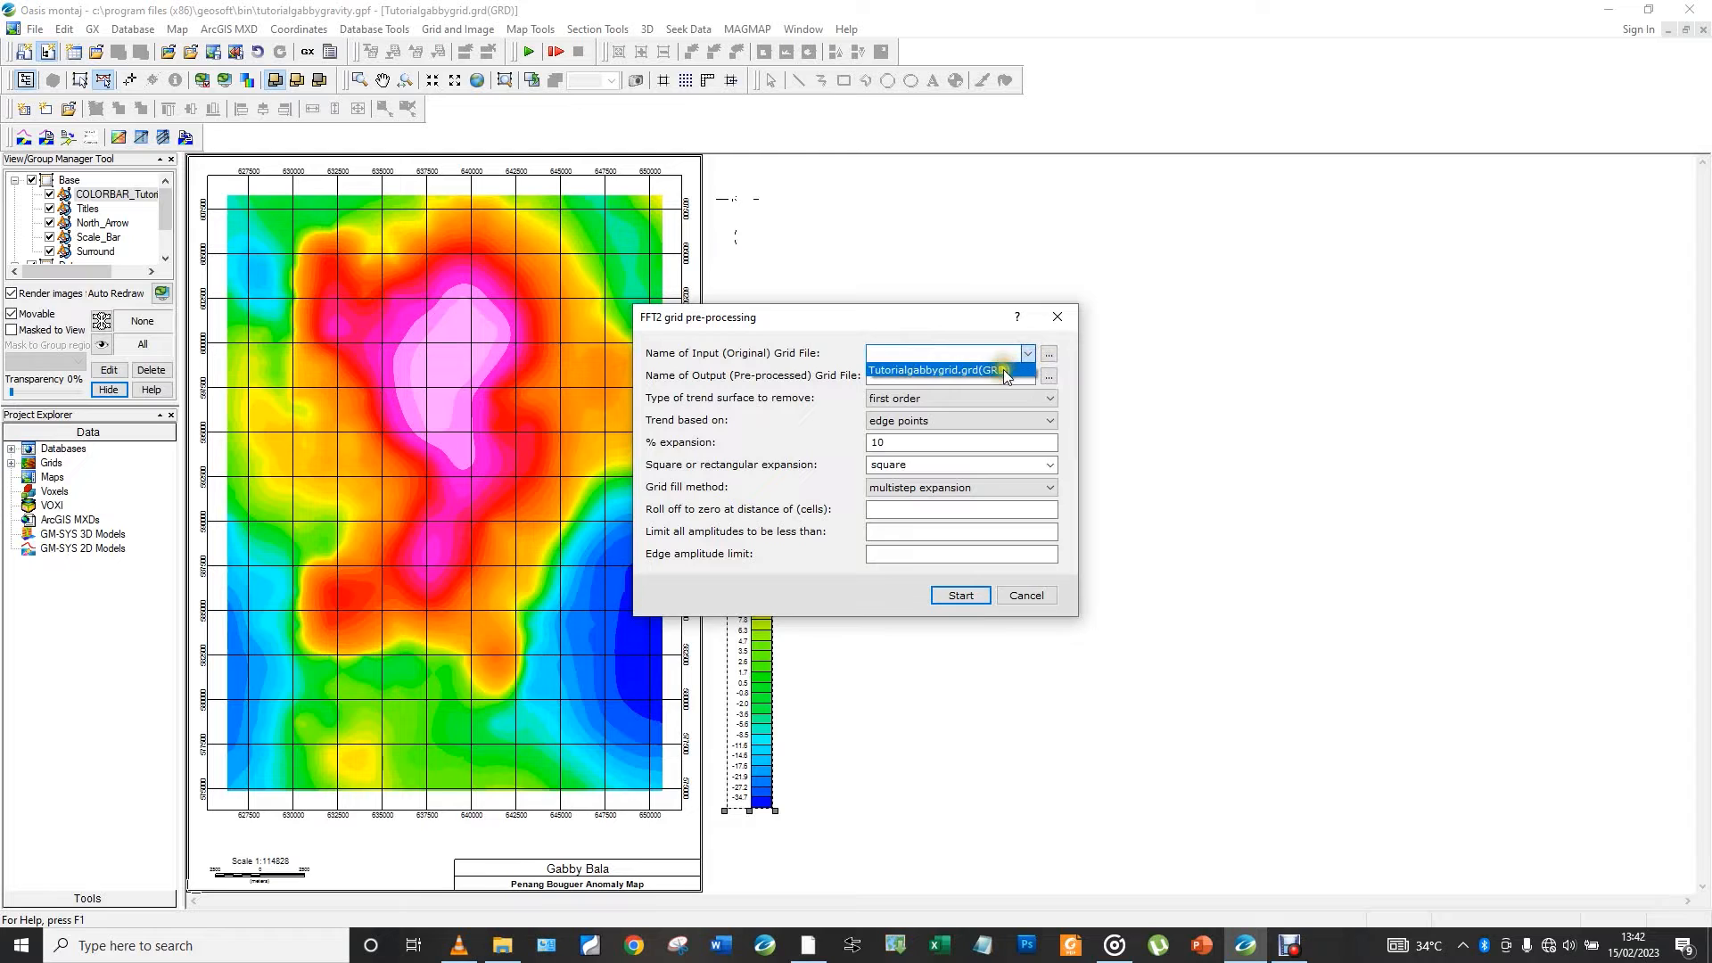
{"action": "left_click", "coordinate": [938, 371]}
{"action": "left_click", "coordinate": [944, 369]}
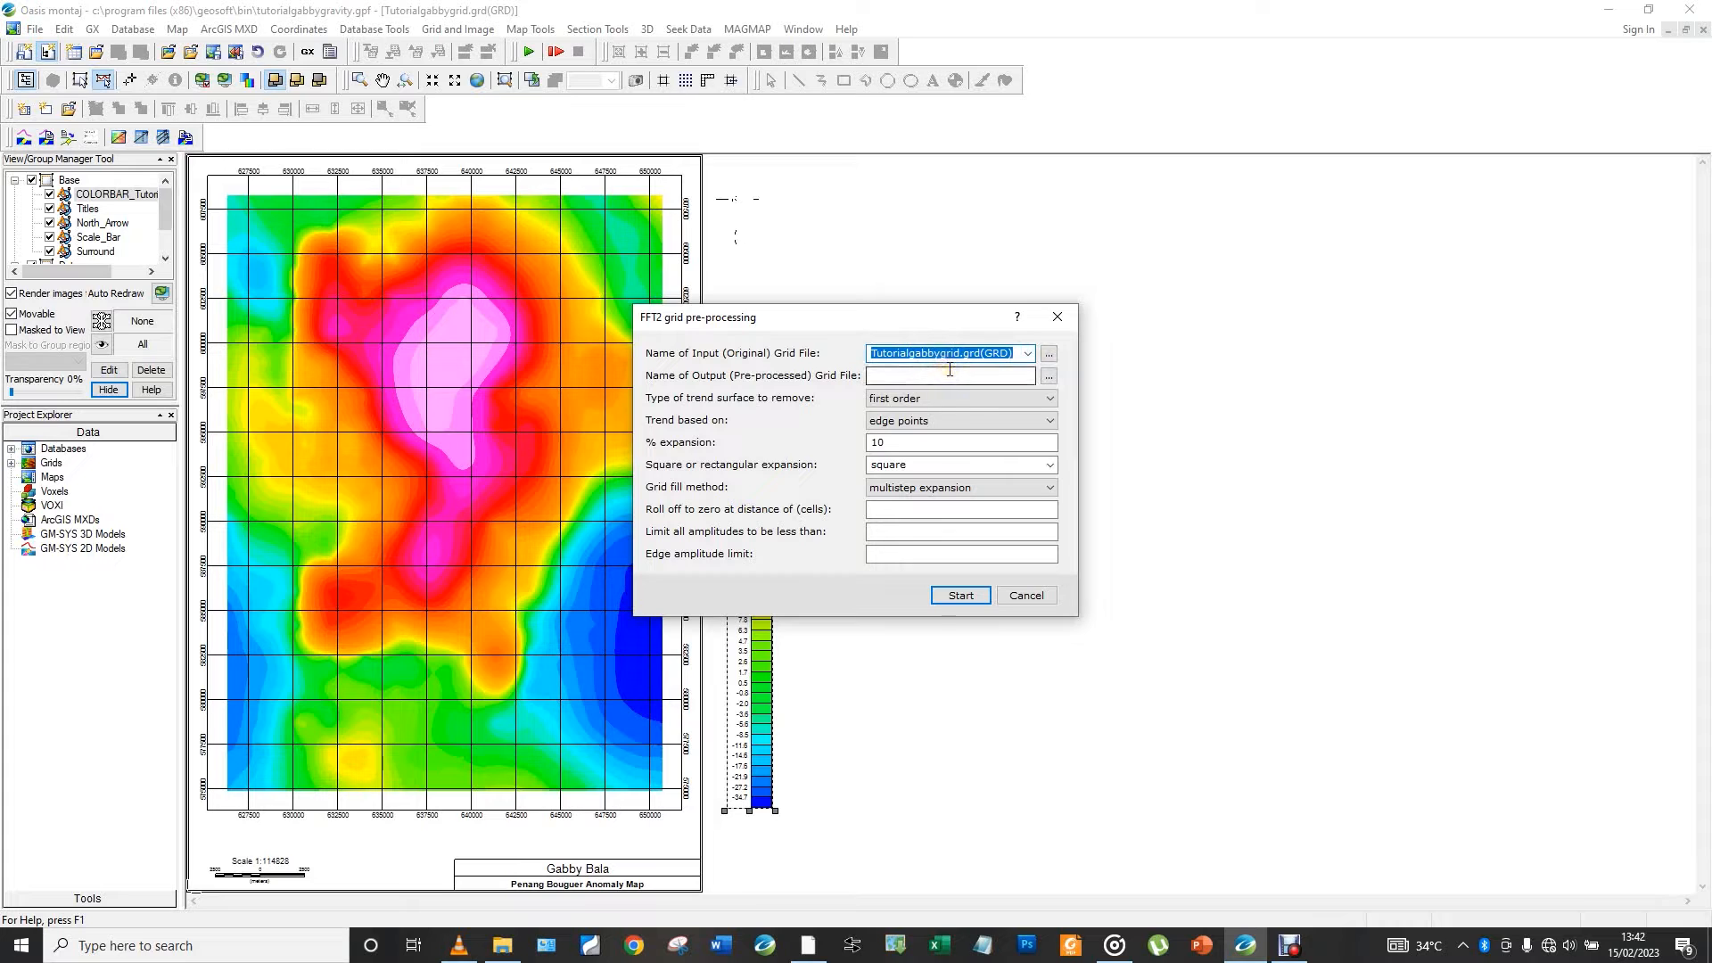
Name the output grid PrePro_Bouguermap, run the pre-processing with the default trend and expansion settings, and fit the resulting grid in view
{"action": "left_click", "coordinate": [949, 374]}
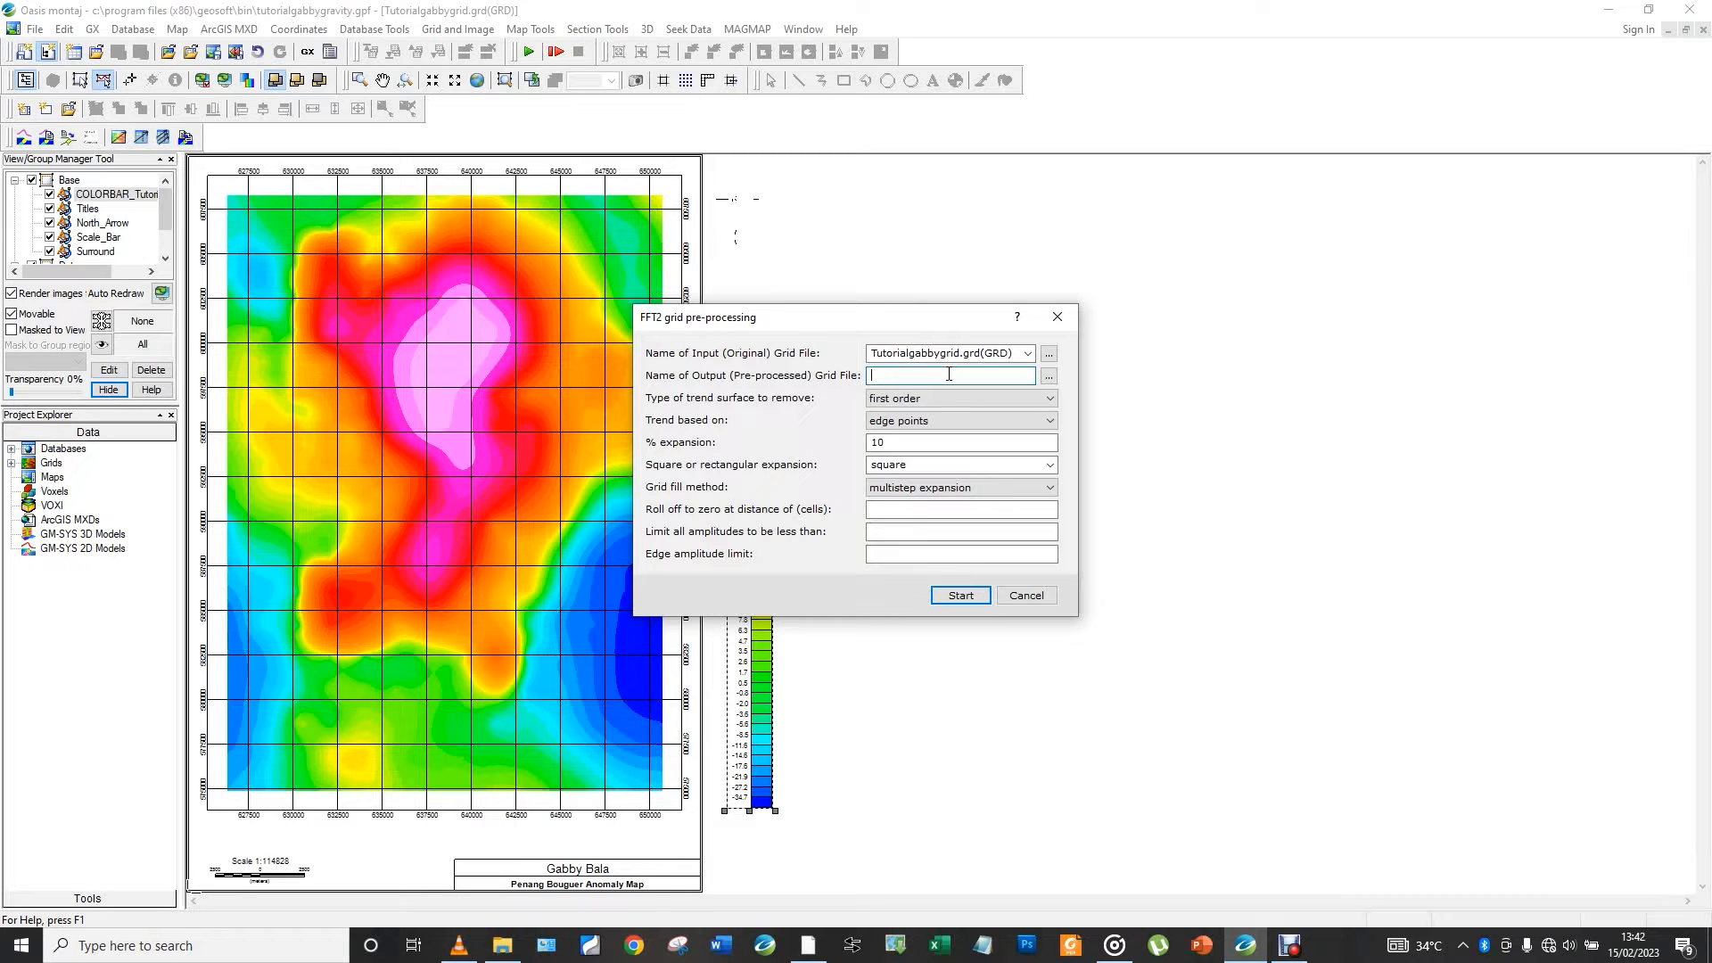
{"action": "type", "text": "PrePro_Bou"}
{"action": "type", "text": "guermap"}
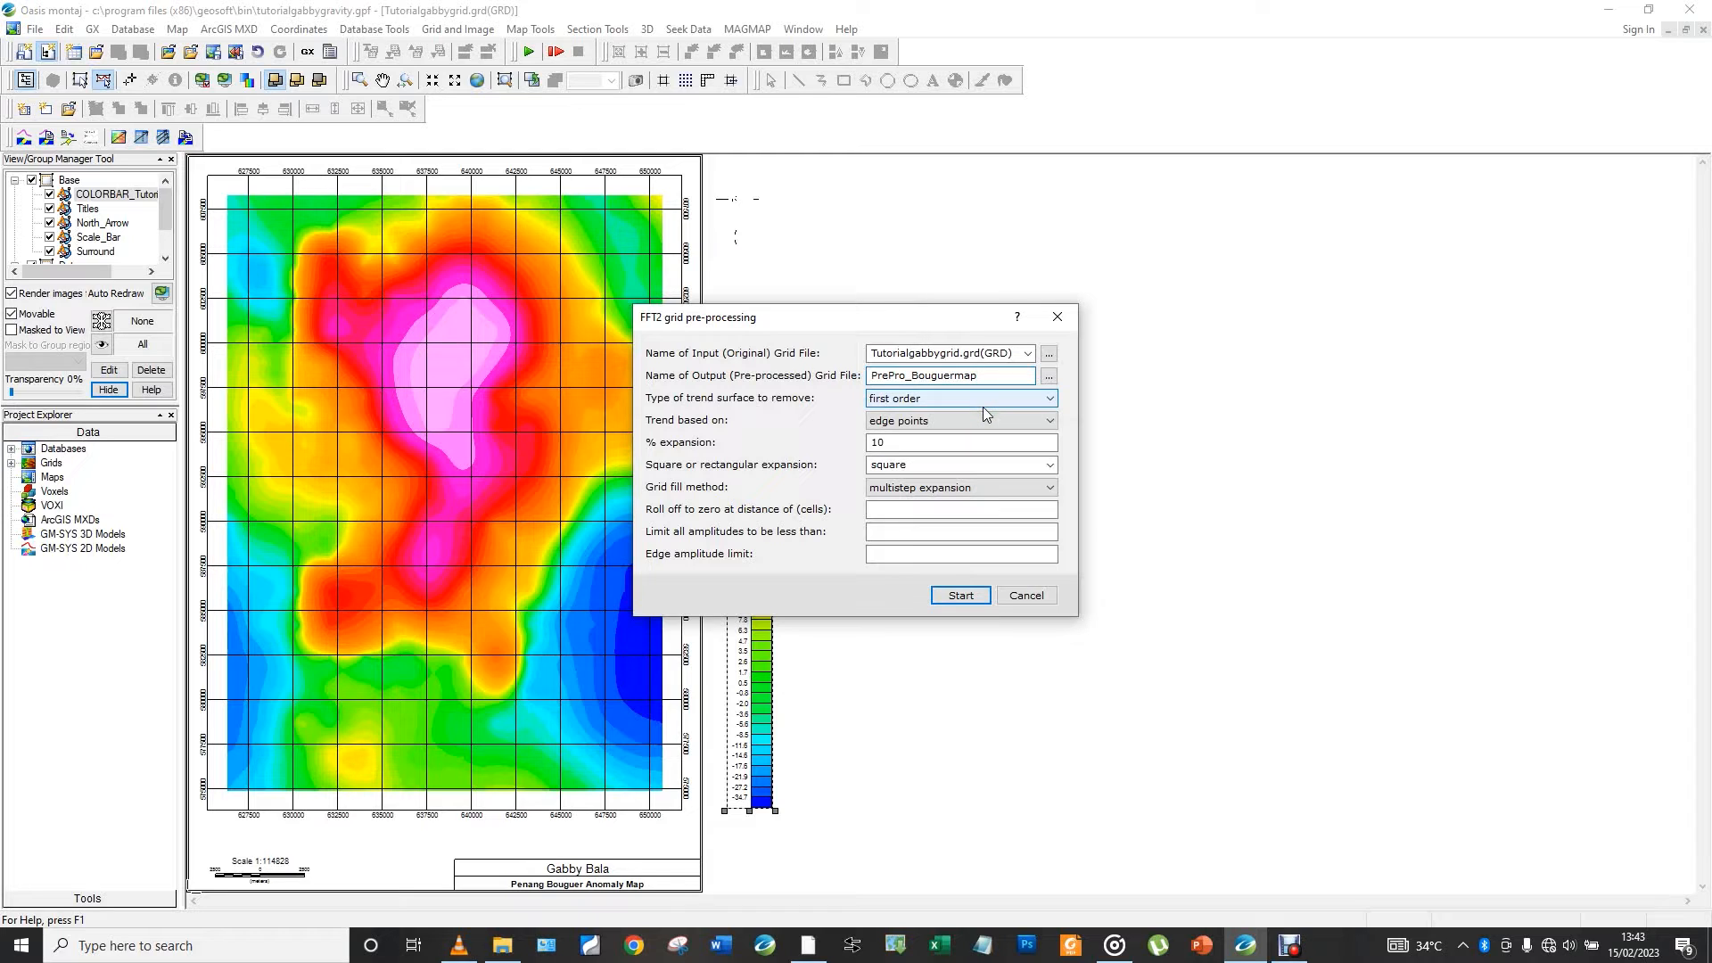
{"action": "left_click", "coordinate": [979, 599]}
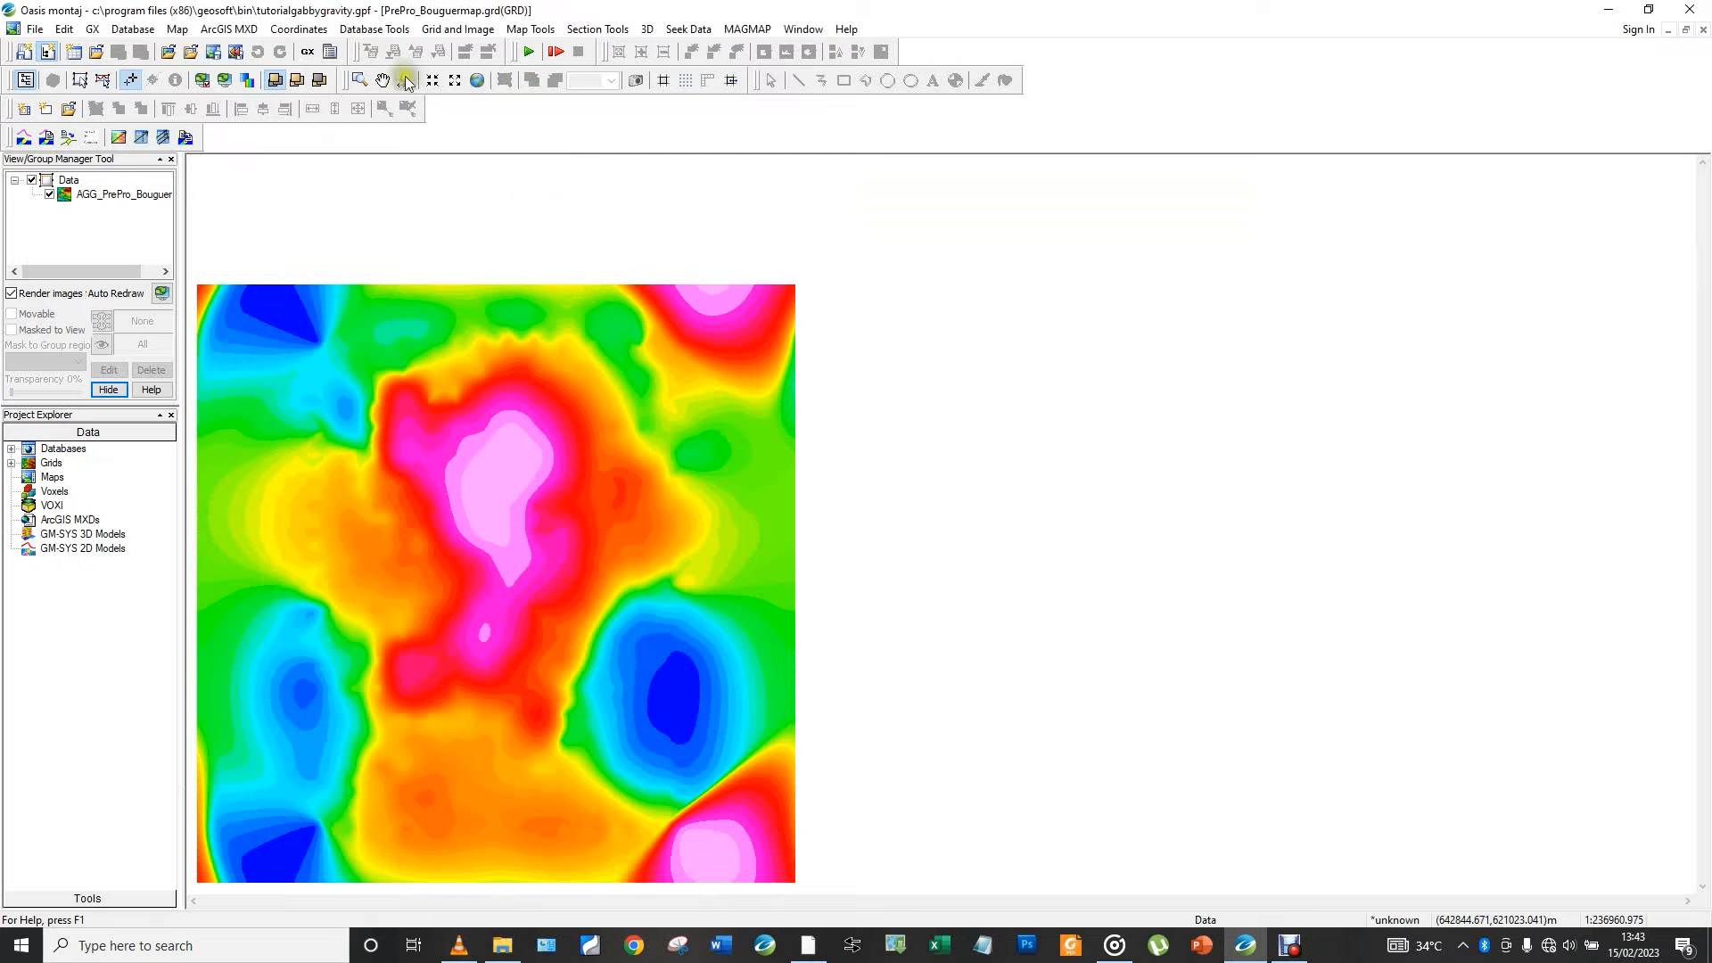
{"action": "left_click", "coordinate": [455, 80]}
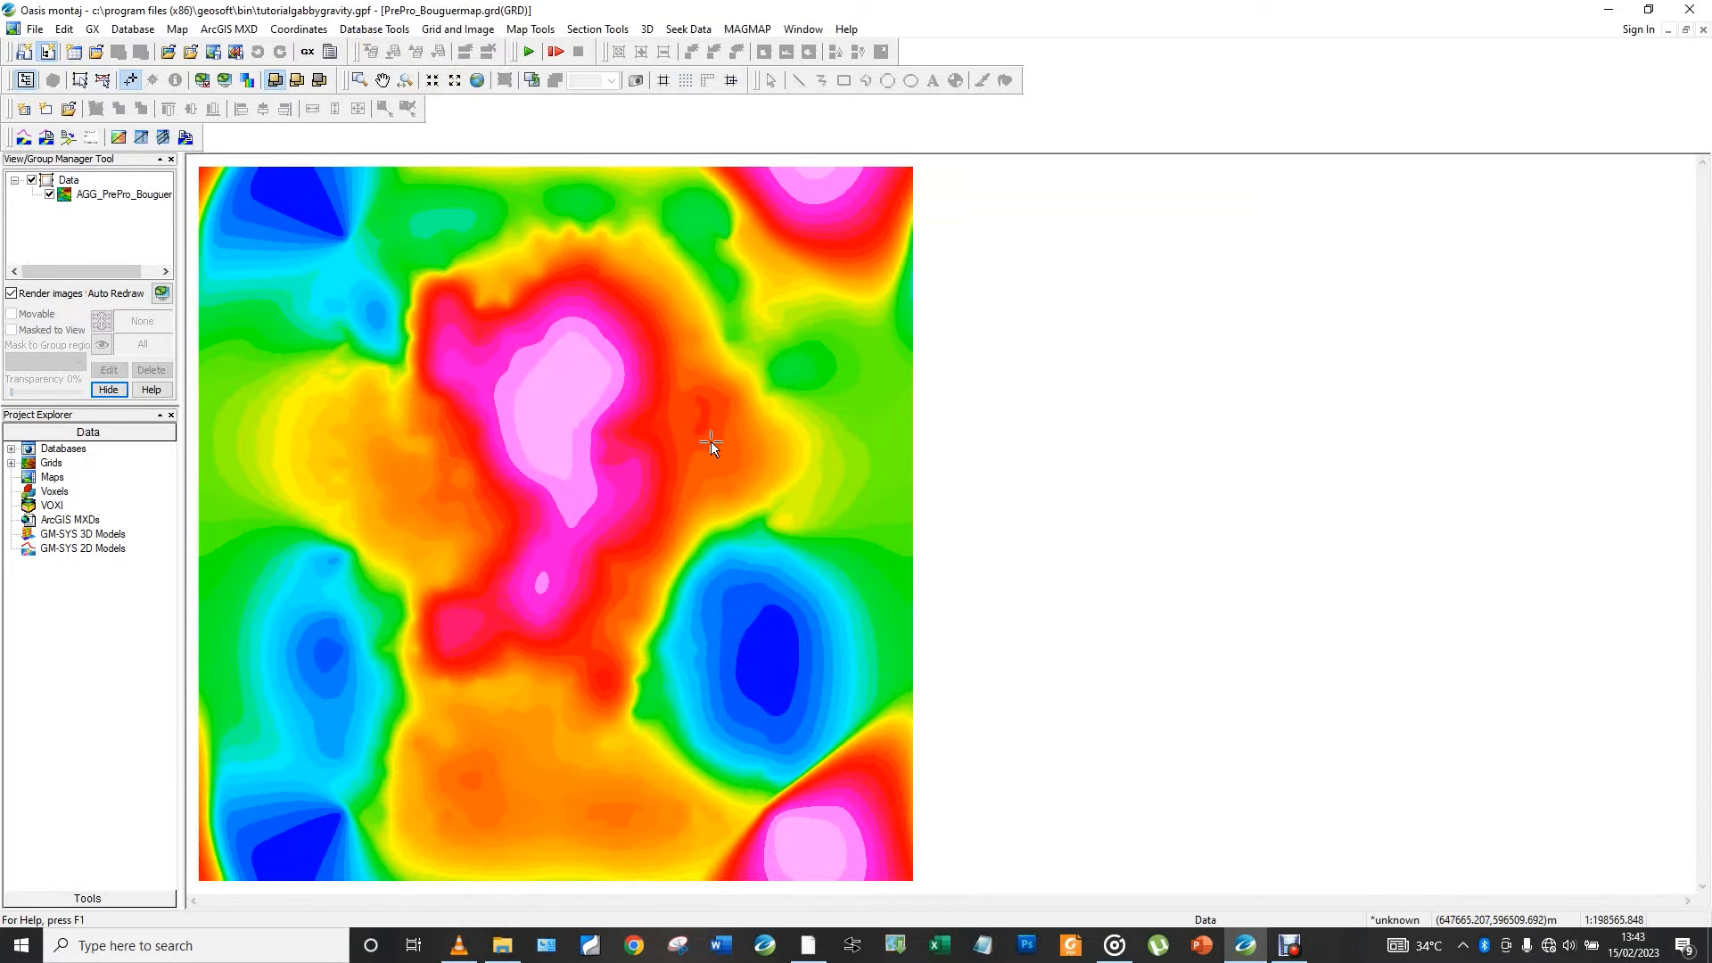
Run the forward FFT for interactive filtering on the pre-processed grid PrePro_Bouguermap.grd
{"action": "left_click", "coordinate": [742, 31]}
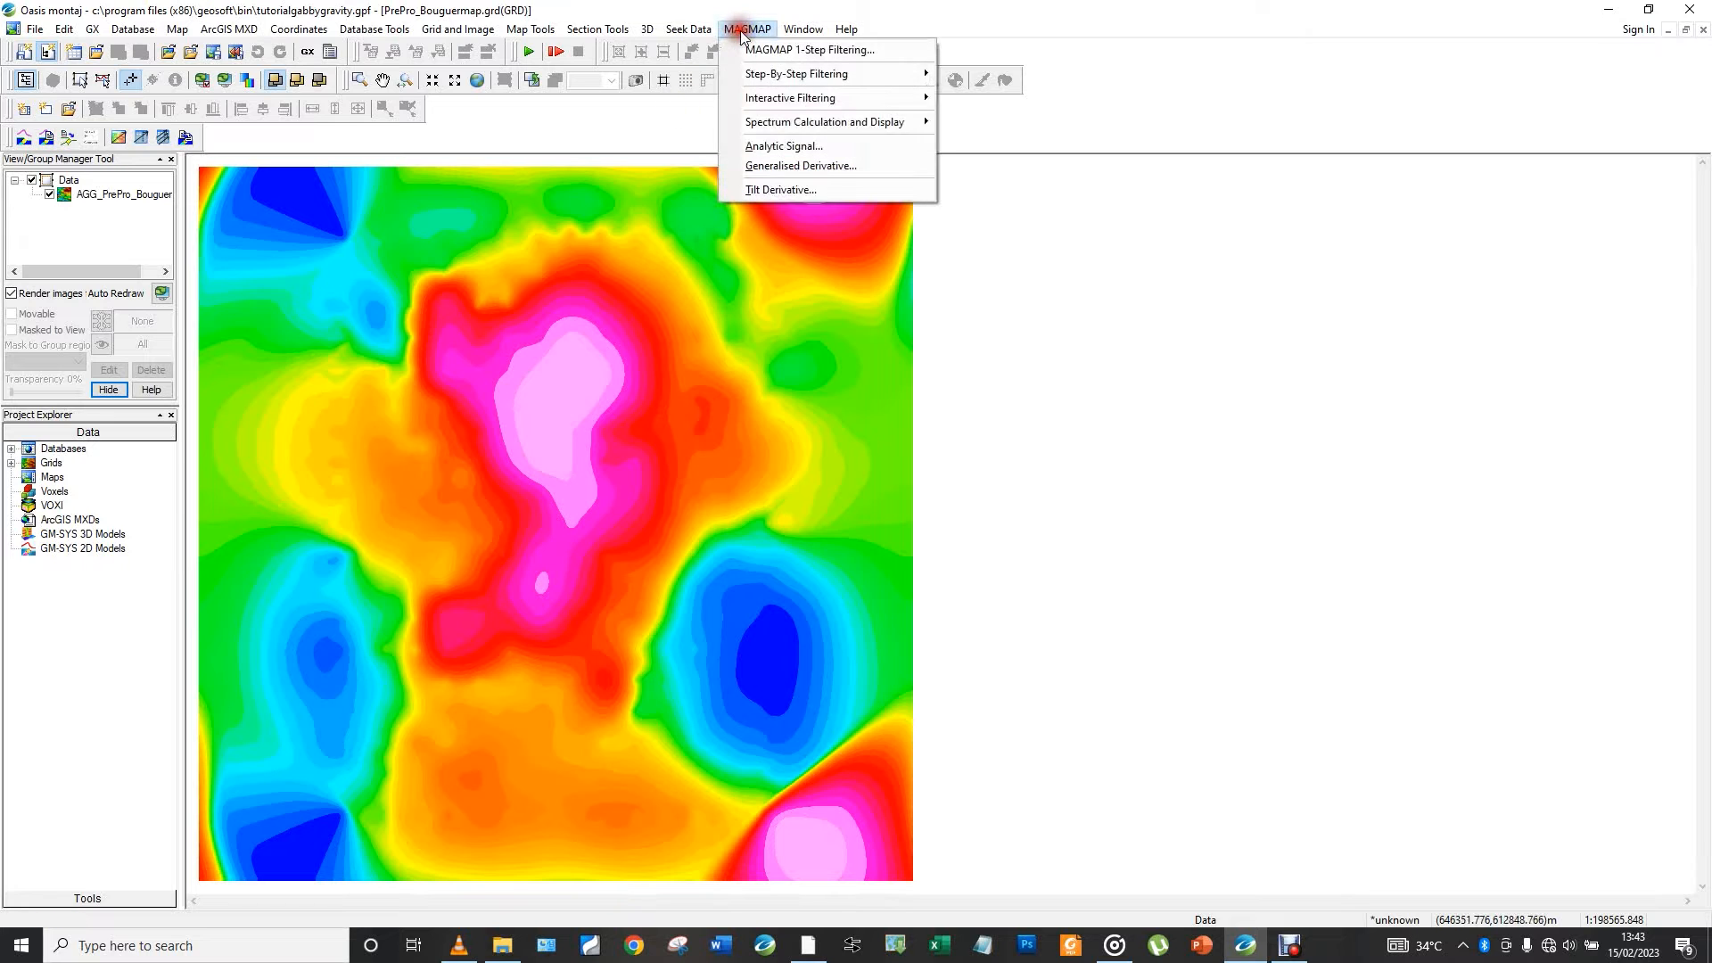
{"action": "mouse_move", "coordinate": [900, 101]}
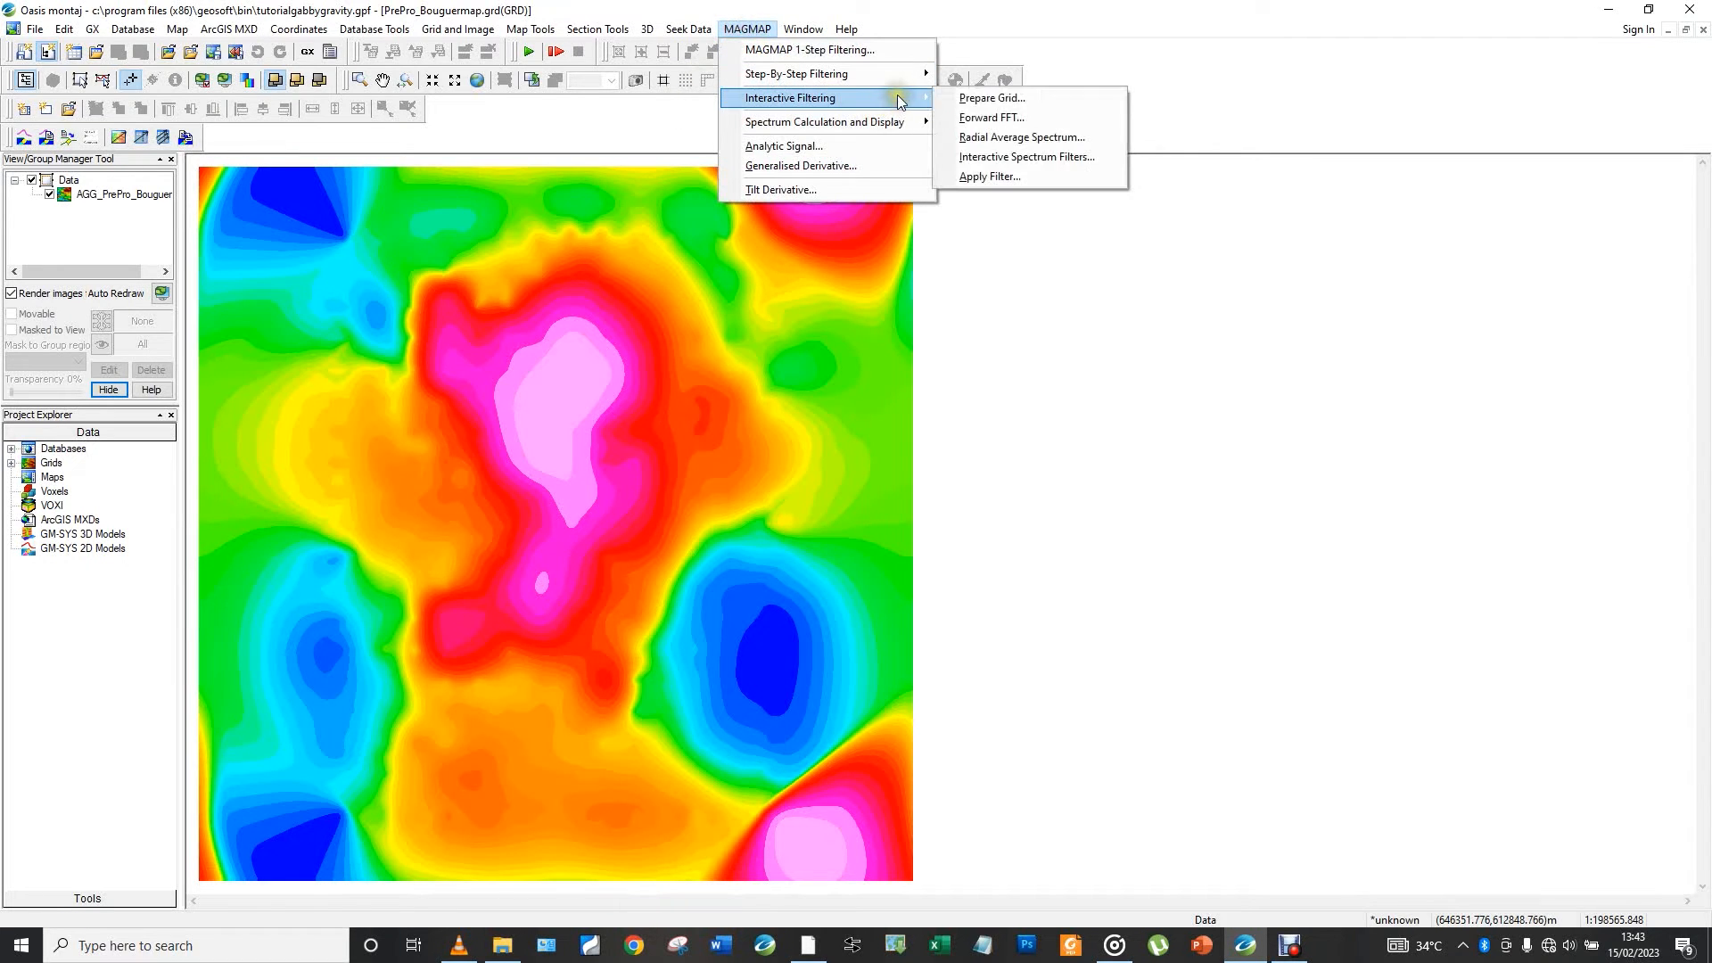
{"action": "left_click", "coordinate": [988, 118]}
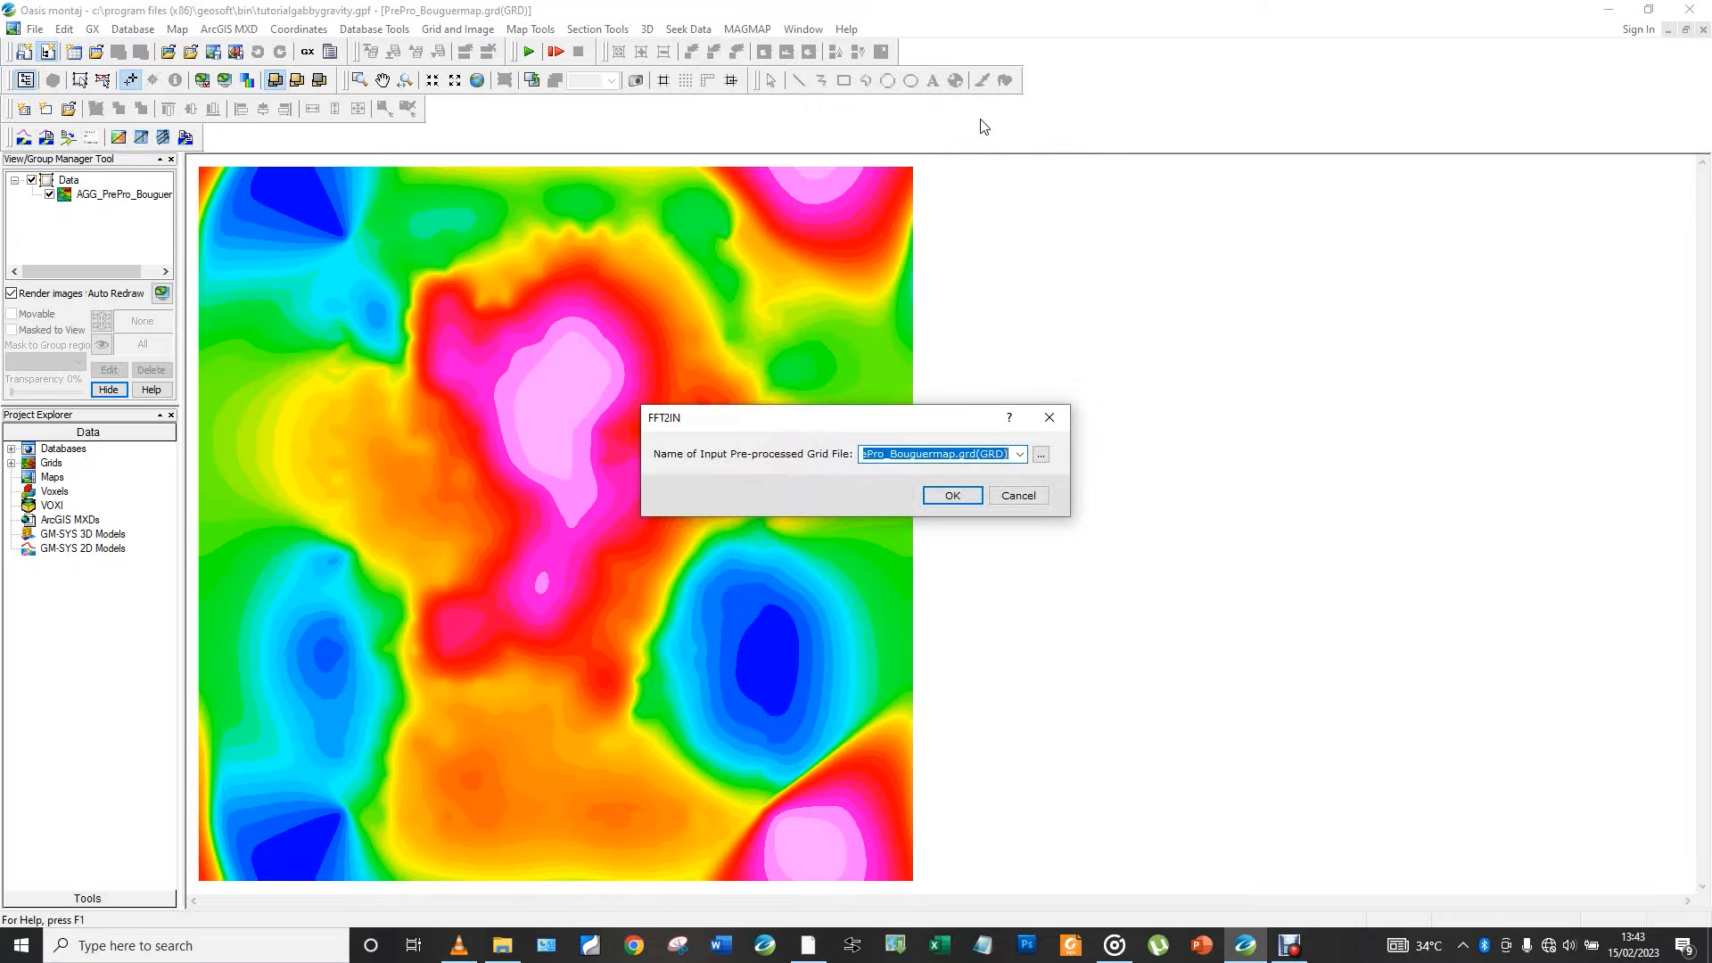
{"action": "left_click", "coordinate": [961, 493]}
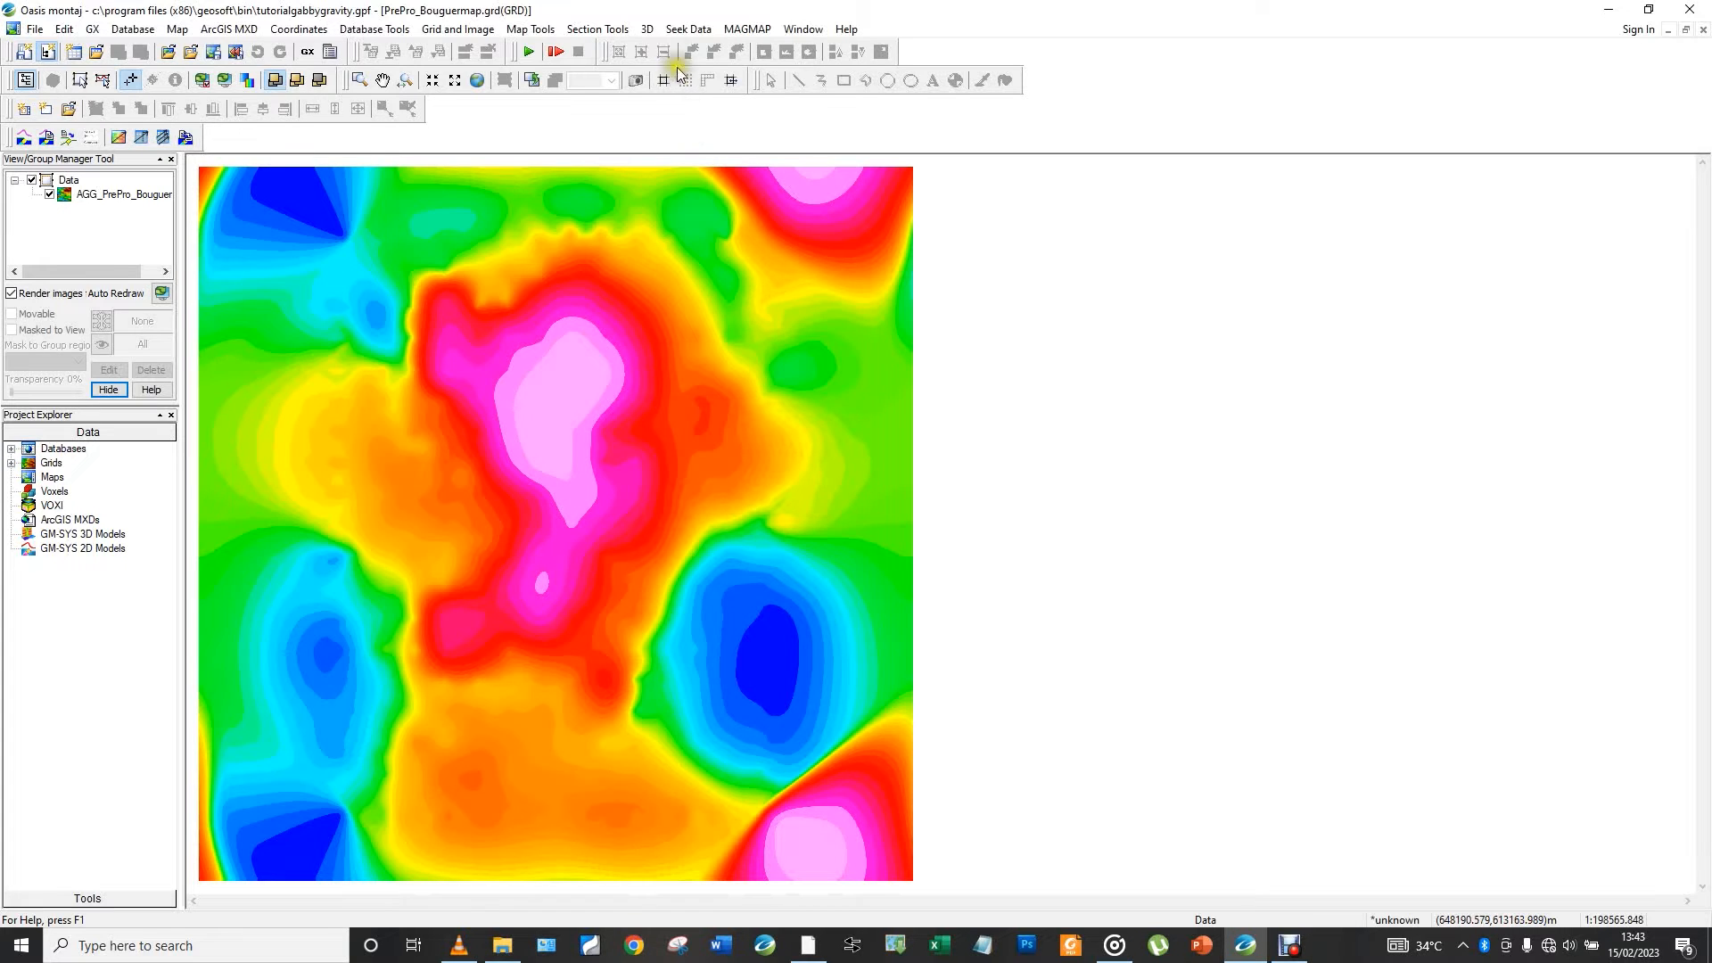
Compute the radial average spectrum of PrePro_Bouguermap_trn.grd and save it as Spec_Bouguermap
{"action": "left_click", "coordinate": [740, 34]}
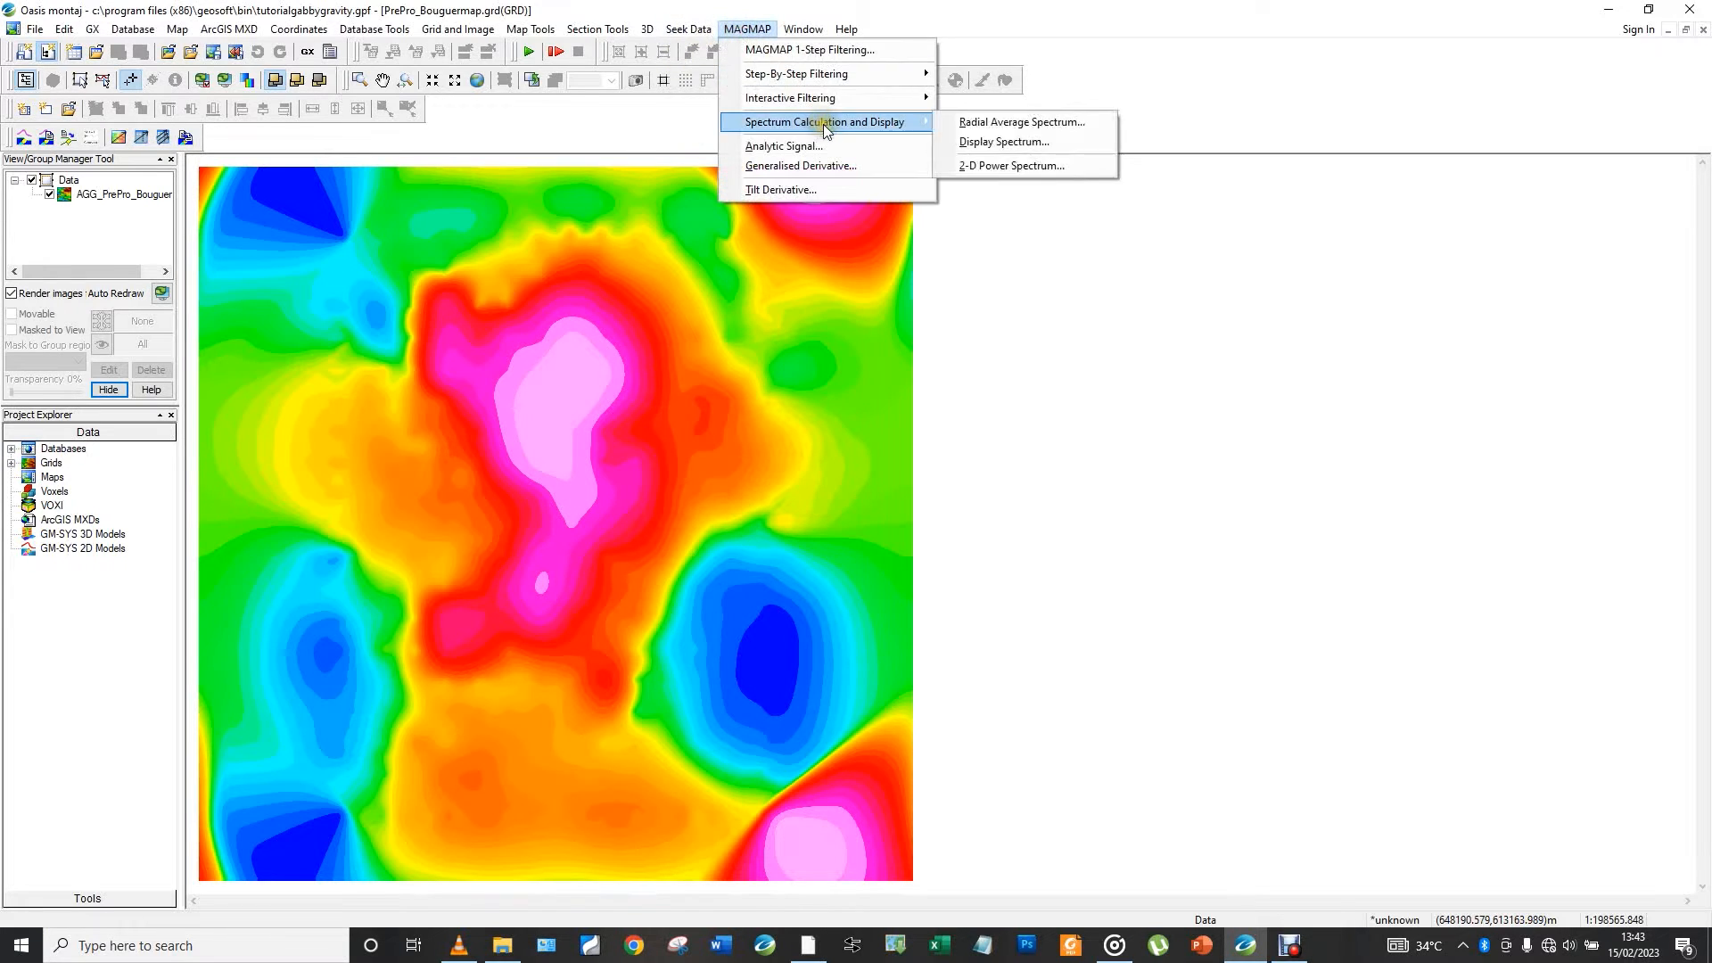
{"action": "mouse_move", "coordinate": [864, 102]}
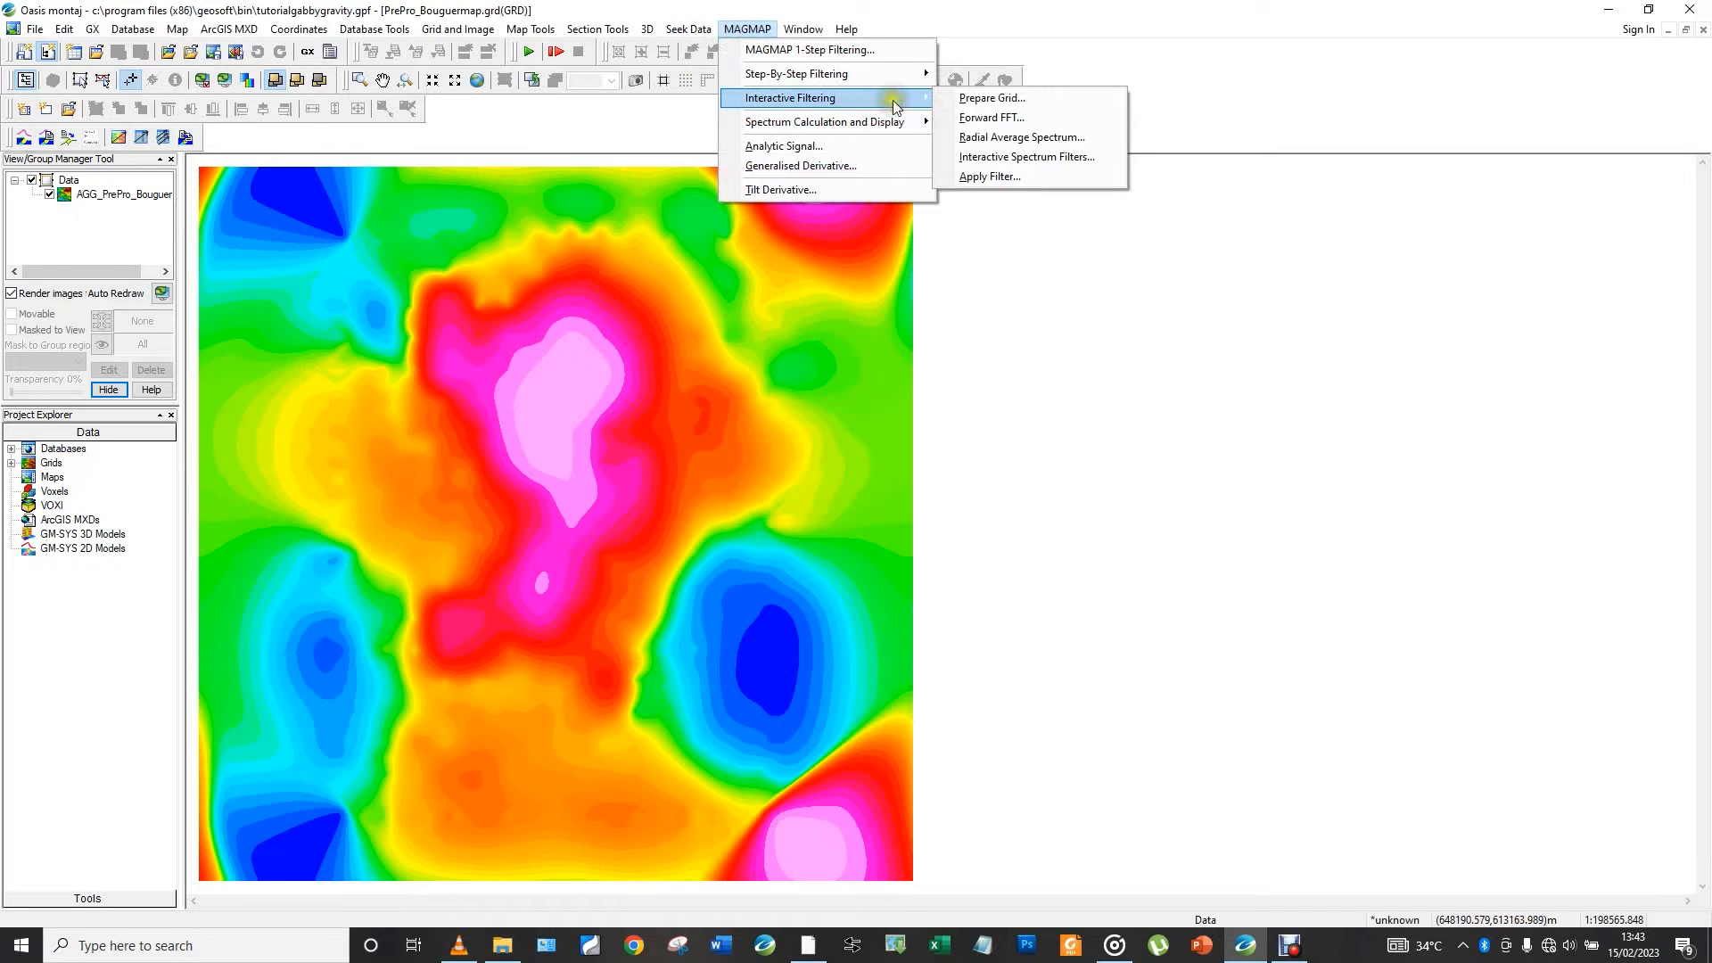
{"action": "left_click", "coordinate": [964, 136]}
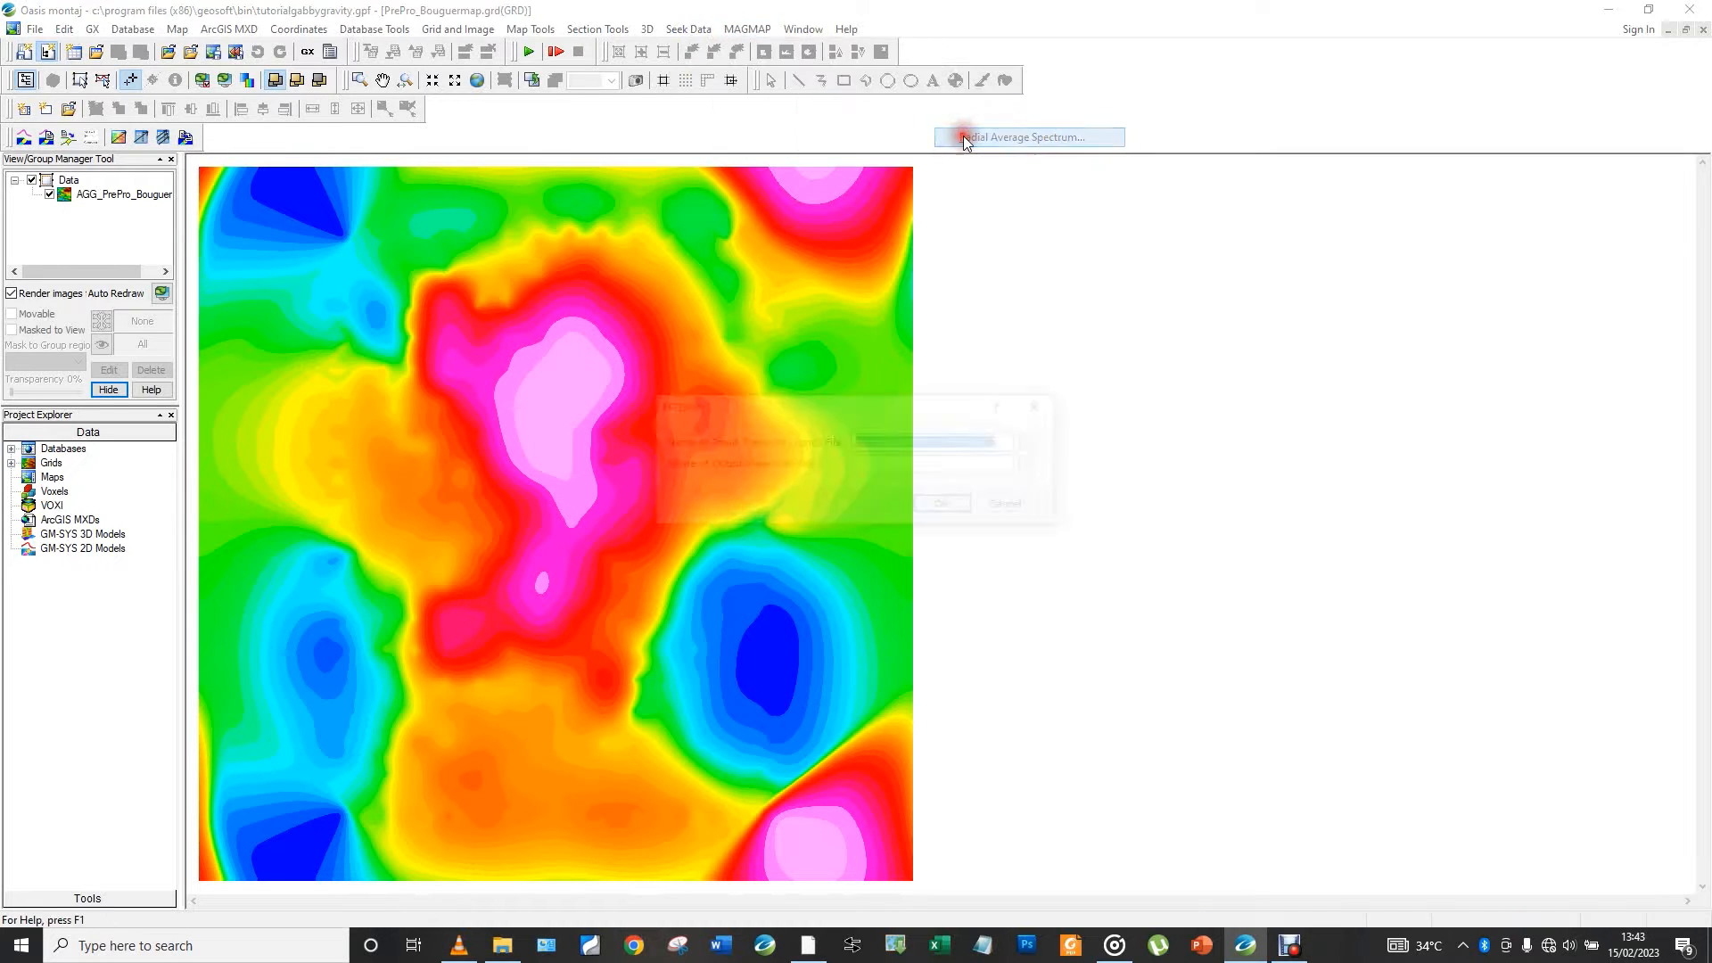
{"action": "left_click", "coordinate": [968, 465]}
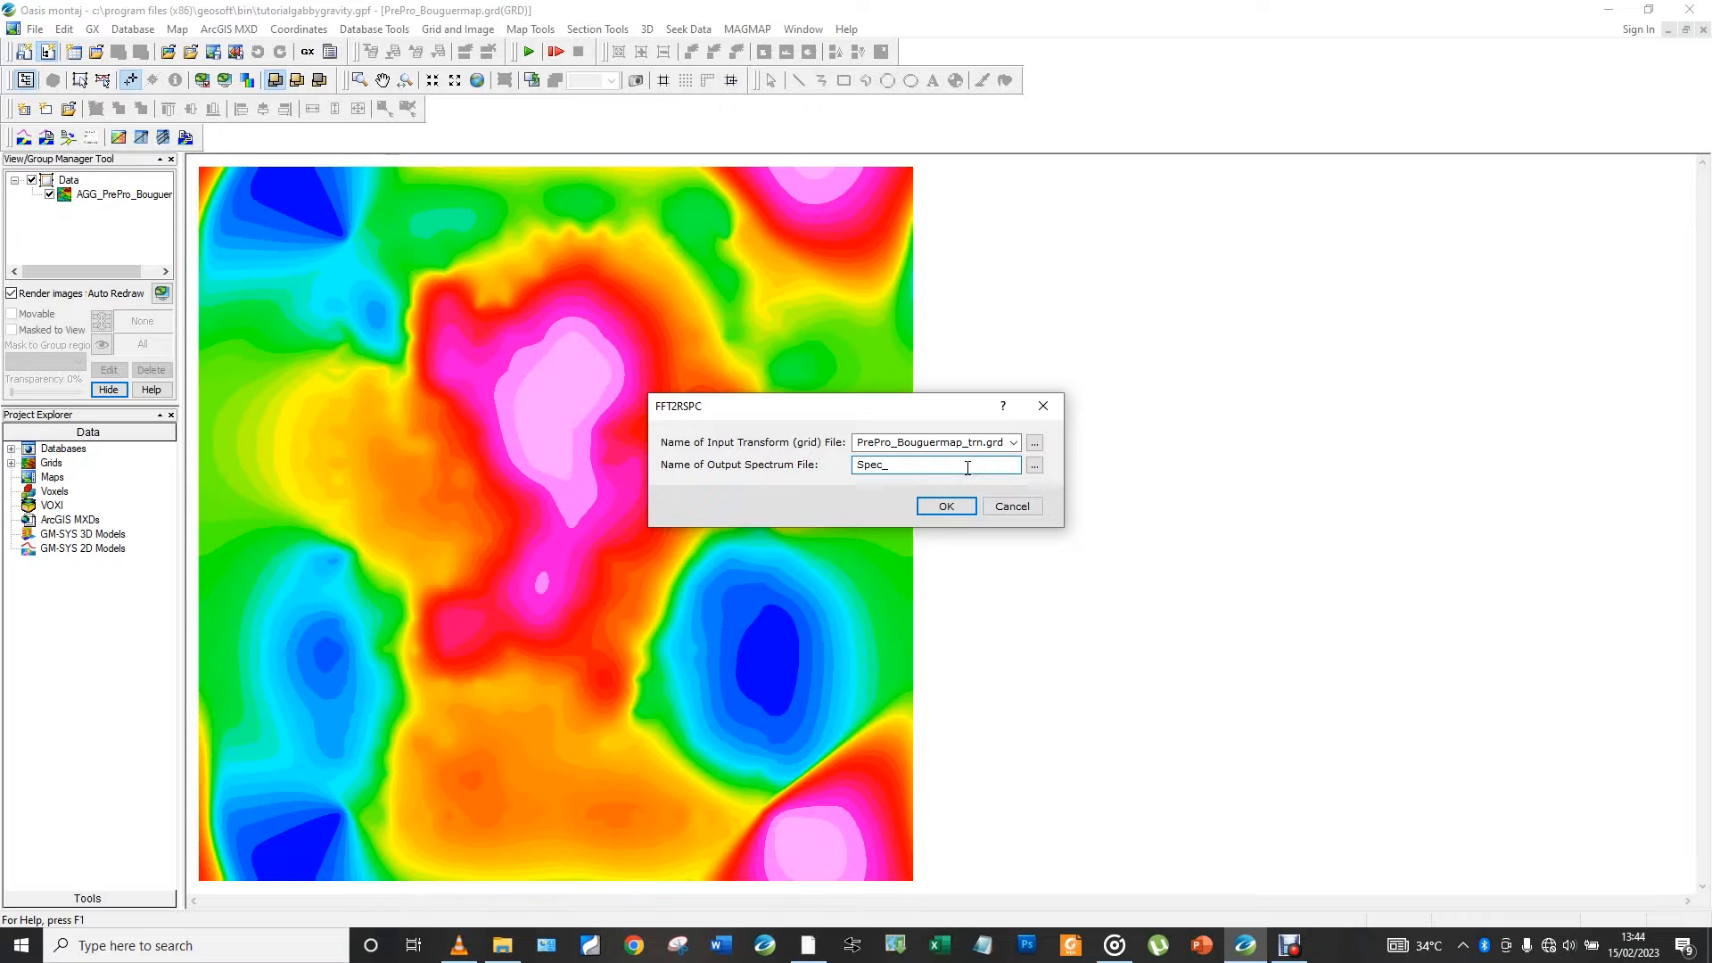
{"action": "type", "text": "Bouguermap"}
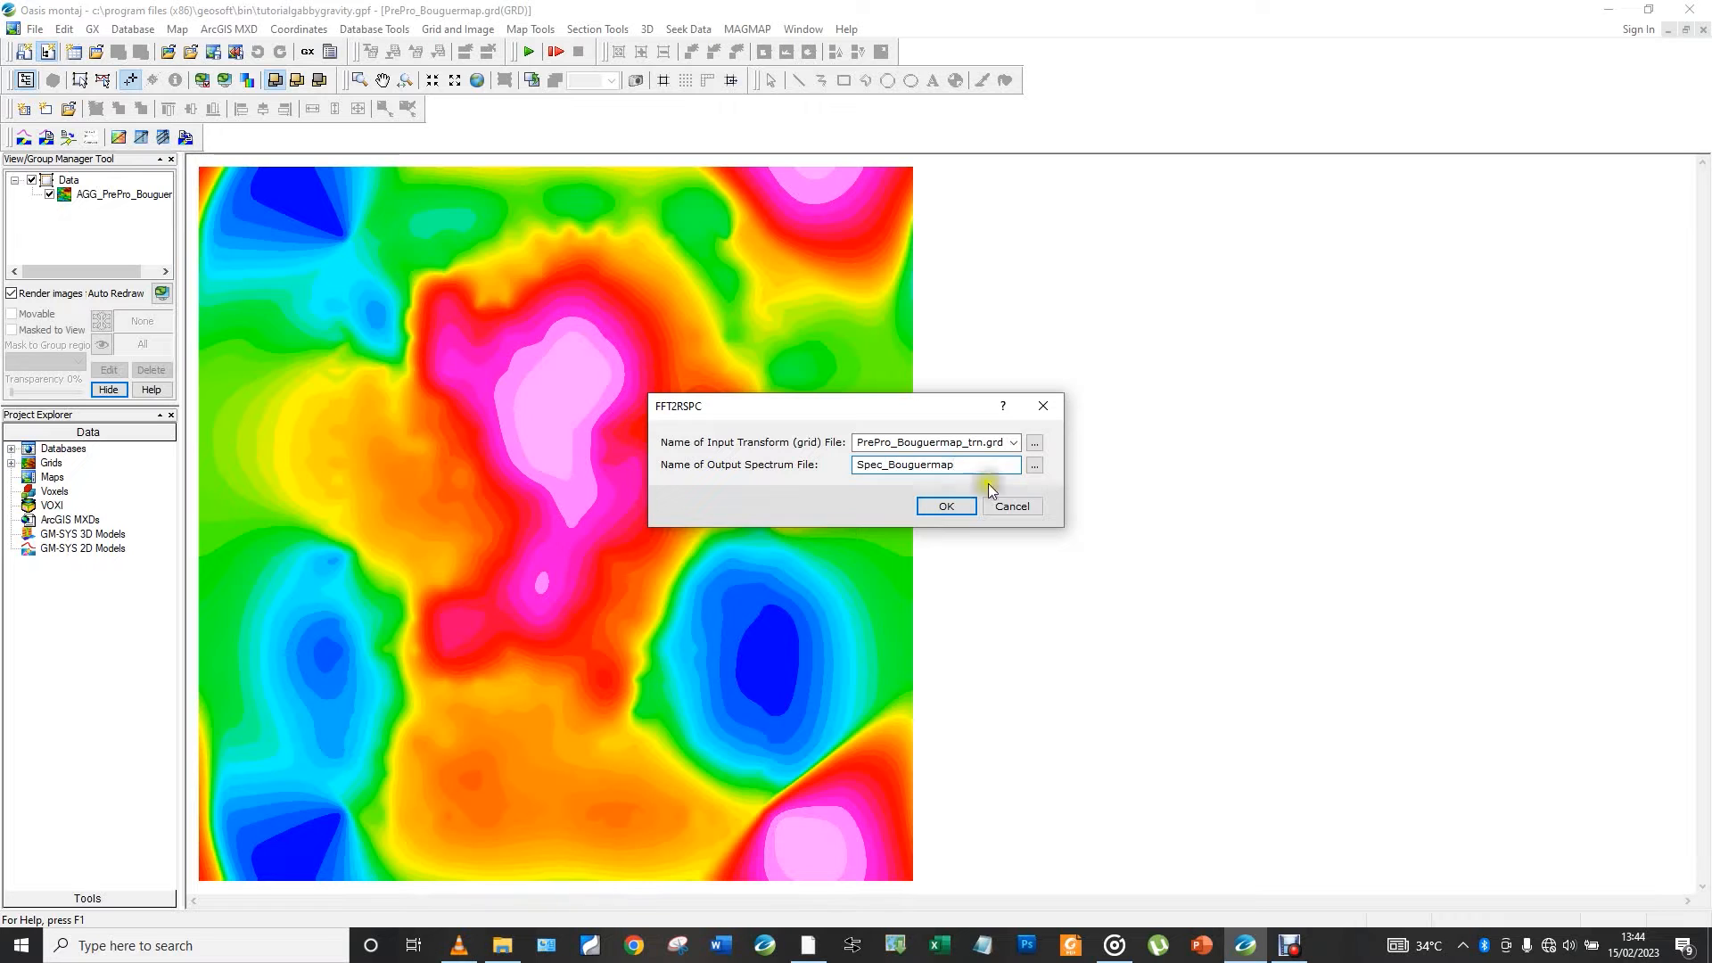
{"action": "left_click", "coordinate": [954, 509]}
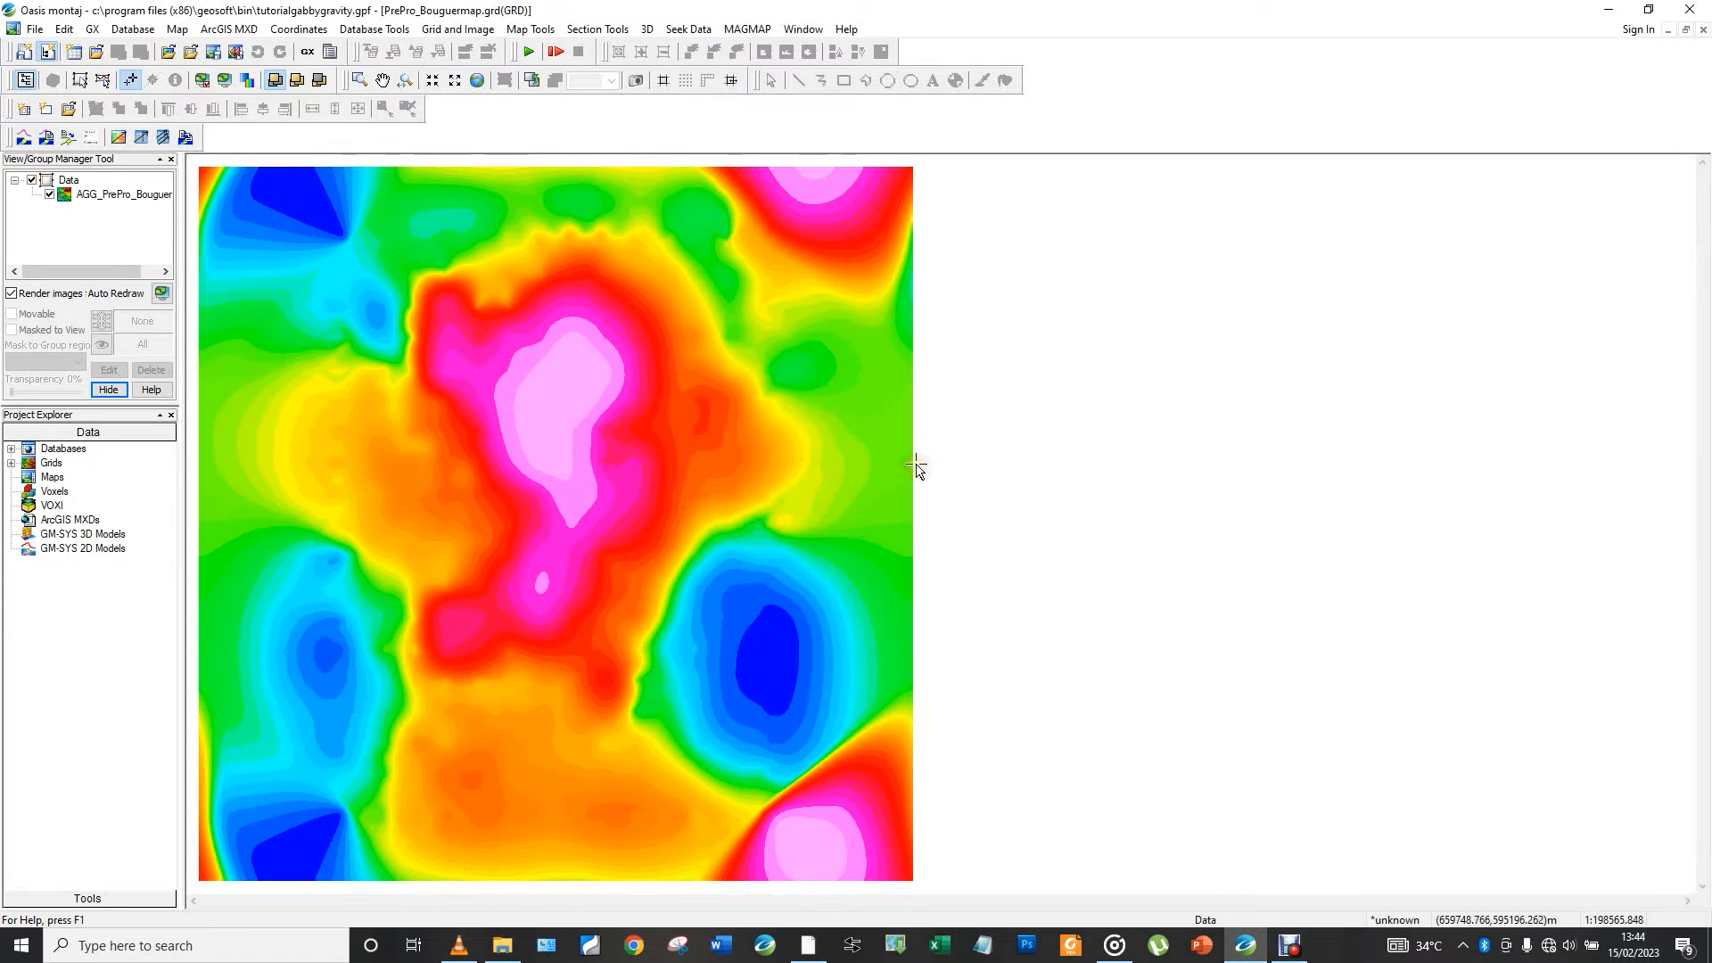
Display the spectrum file Spec_Bouguermap.SPC as a spectrum map and fit the plots in view
{"action": "left_click", "coordinate": [748, 29]}
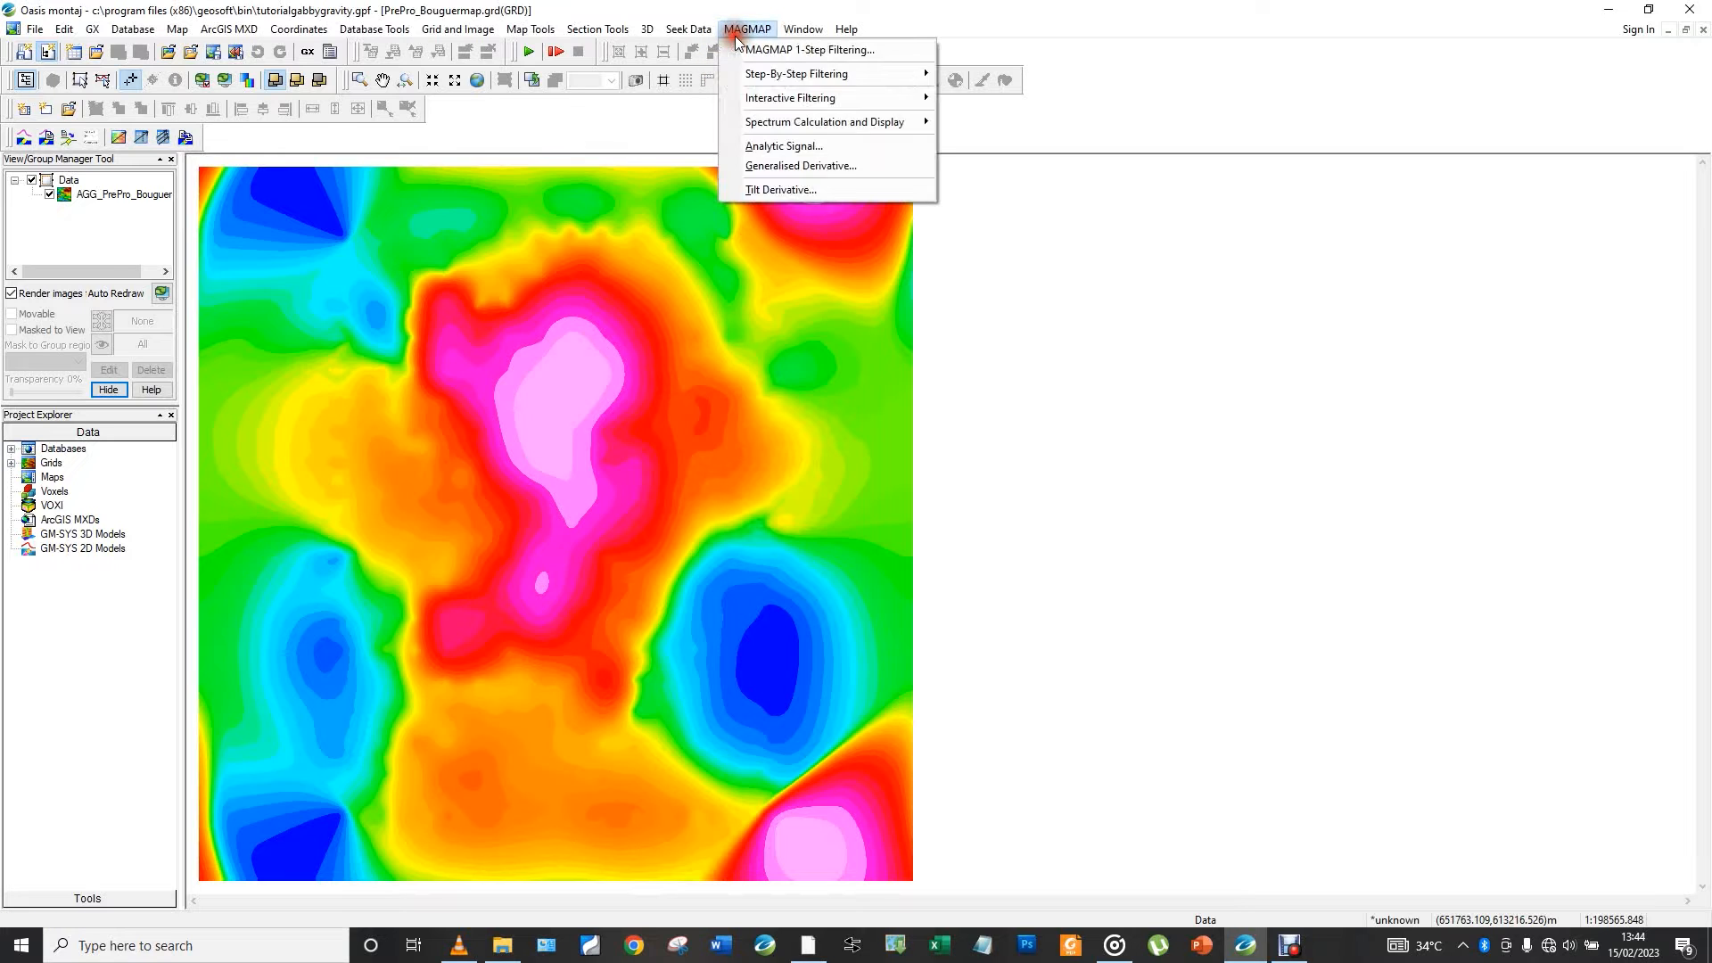
{"action": "mouse_move", "coordinate": [805, 110]}
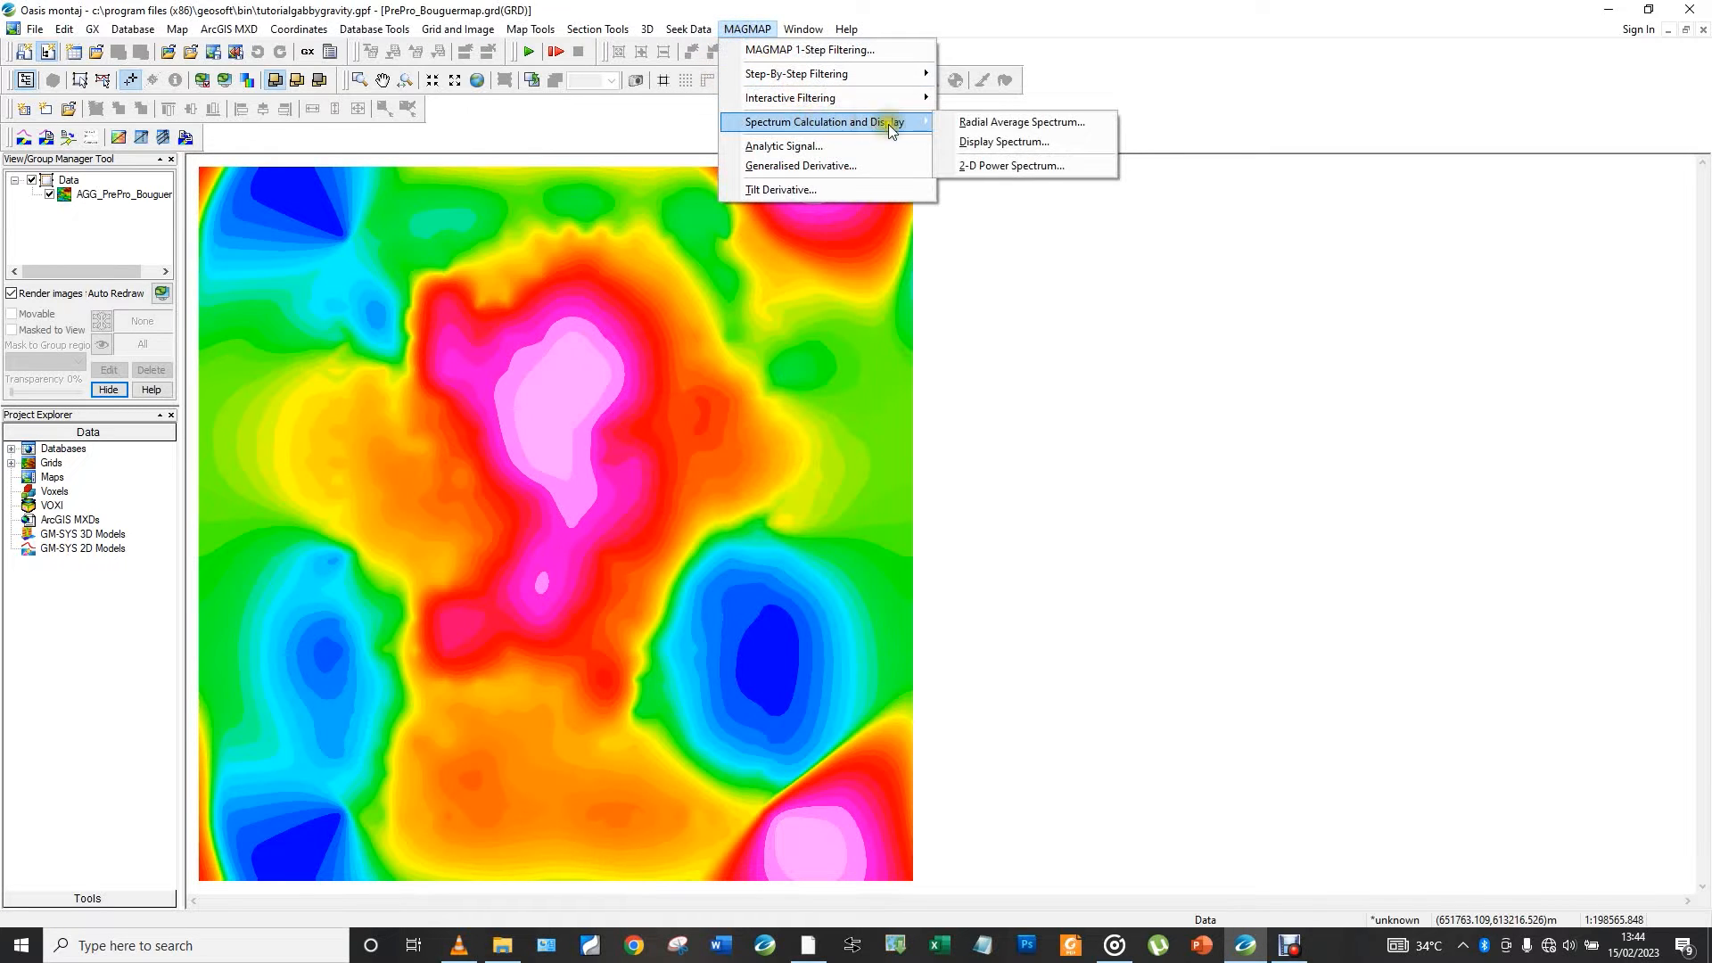
{"action": "left_click", "coordinate": [977, 159]}
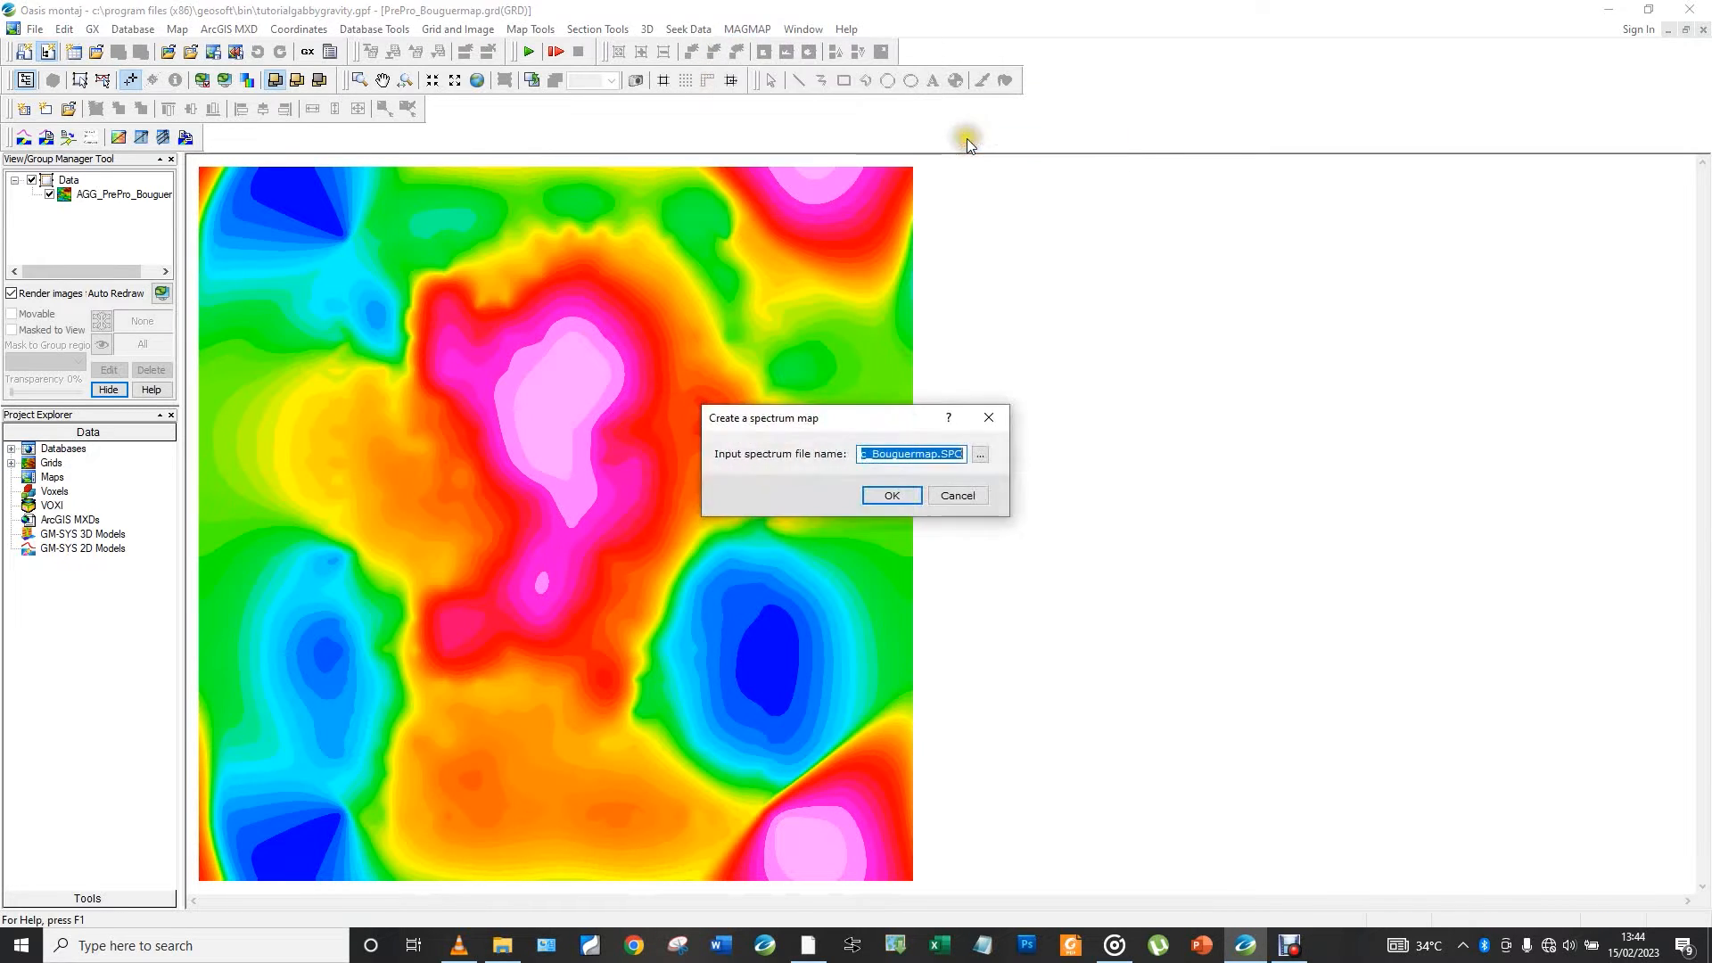
{"action": "left_click", "coordinate": [893, 496]}
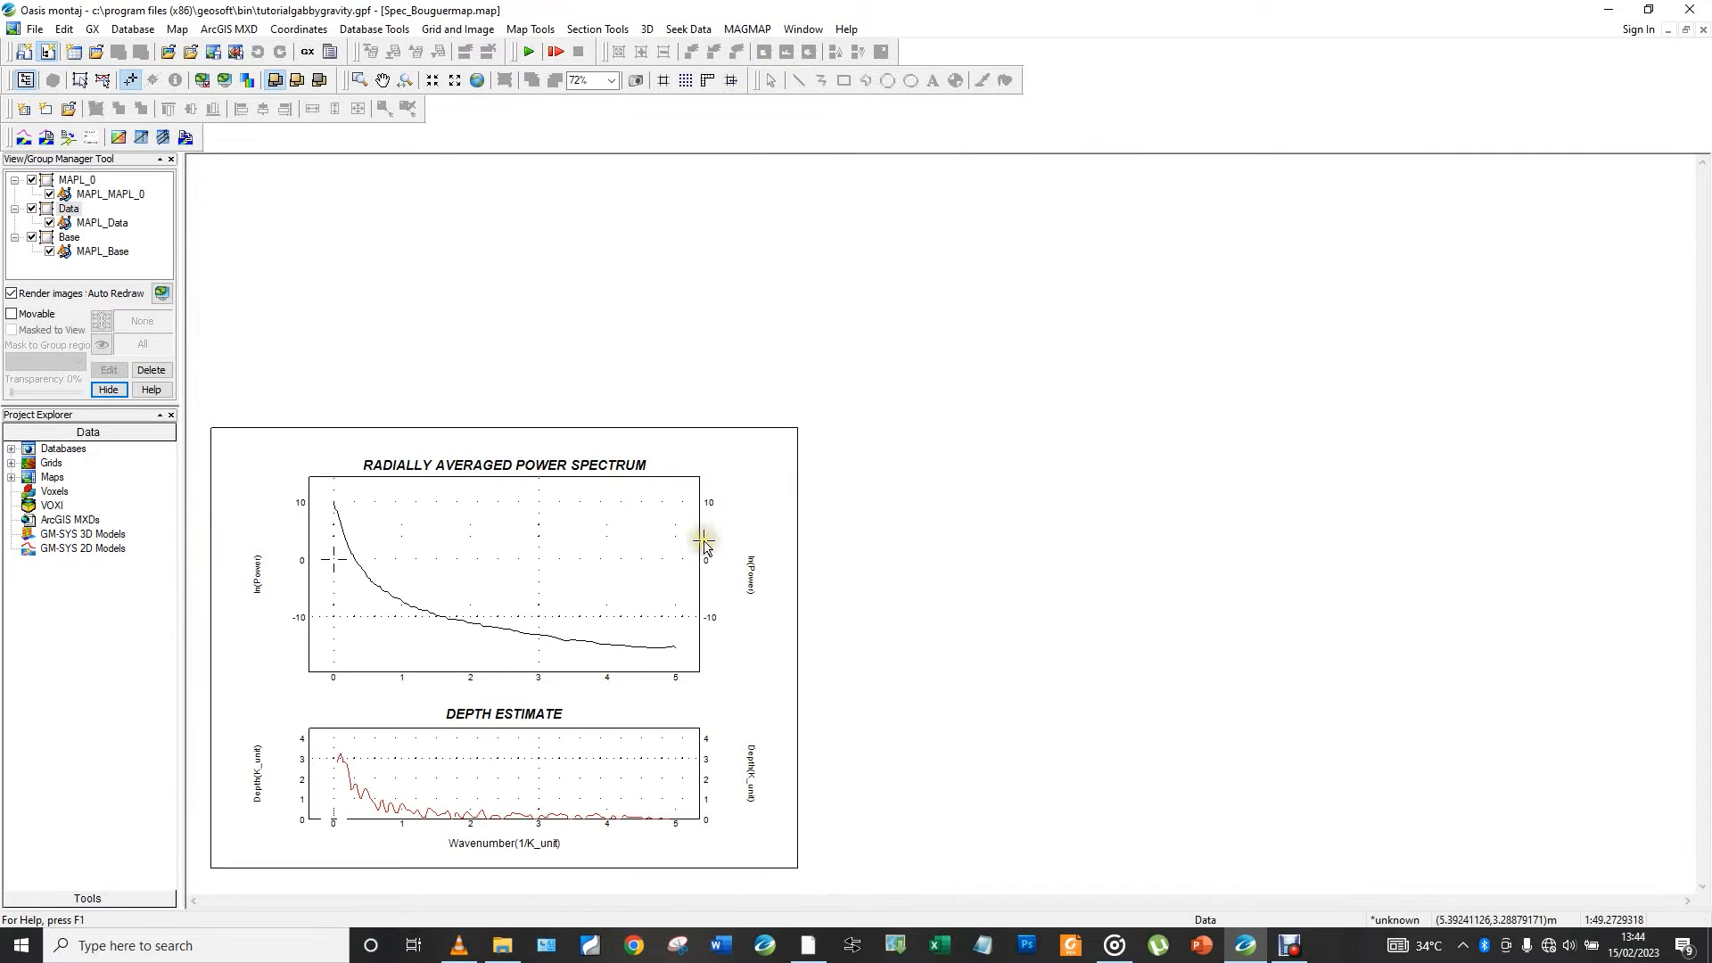
{"action": "scroll", "coordinate": [630, 590], "scroll_direction": "down", "scroll_amount": 1}
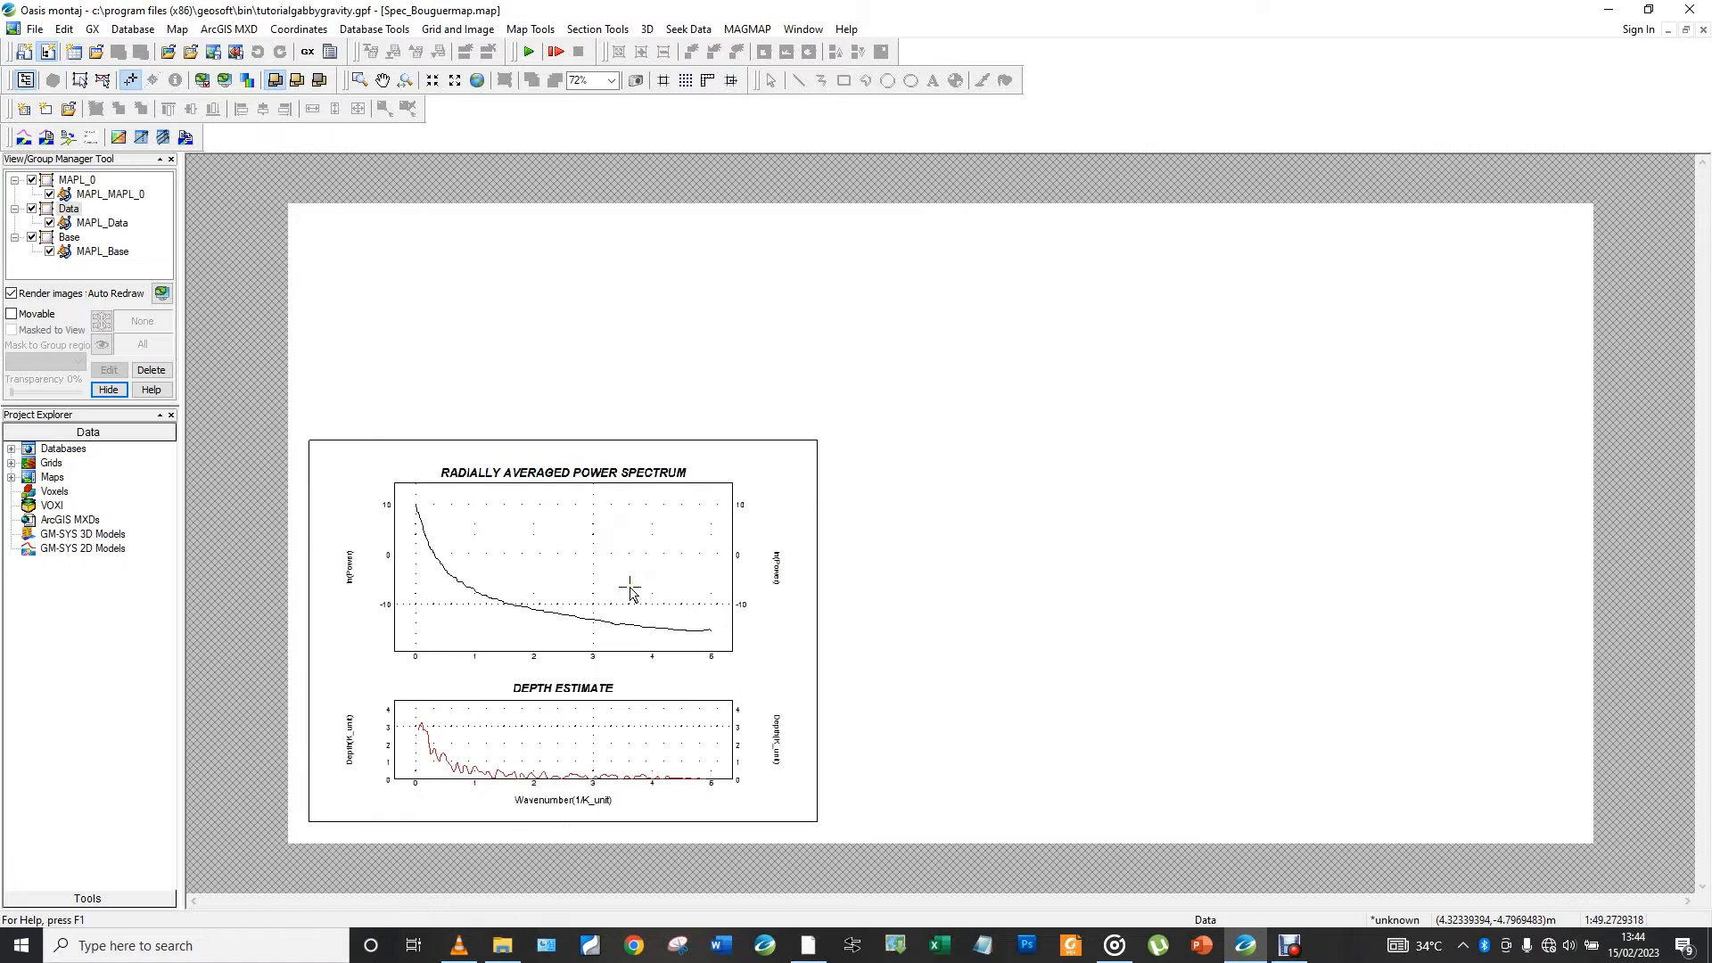
{"action": "left_click", "coordinate": [472, 85]}
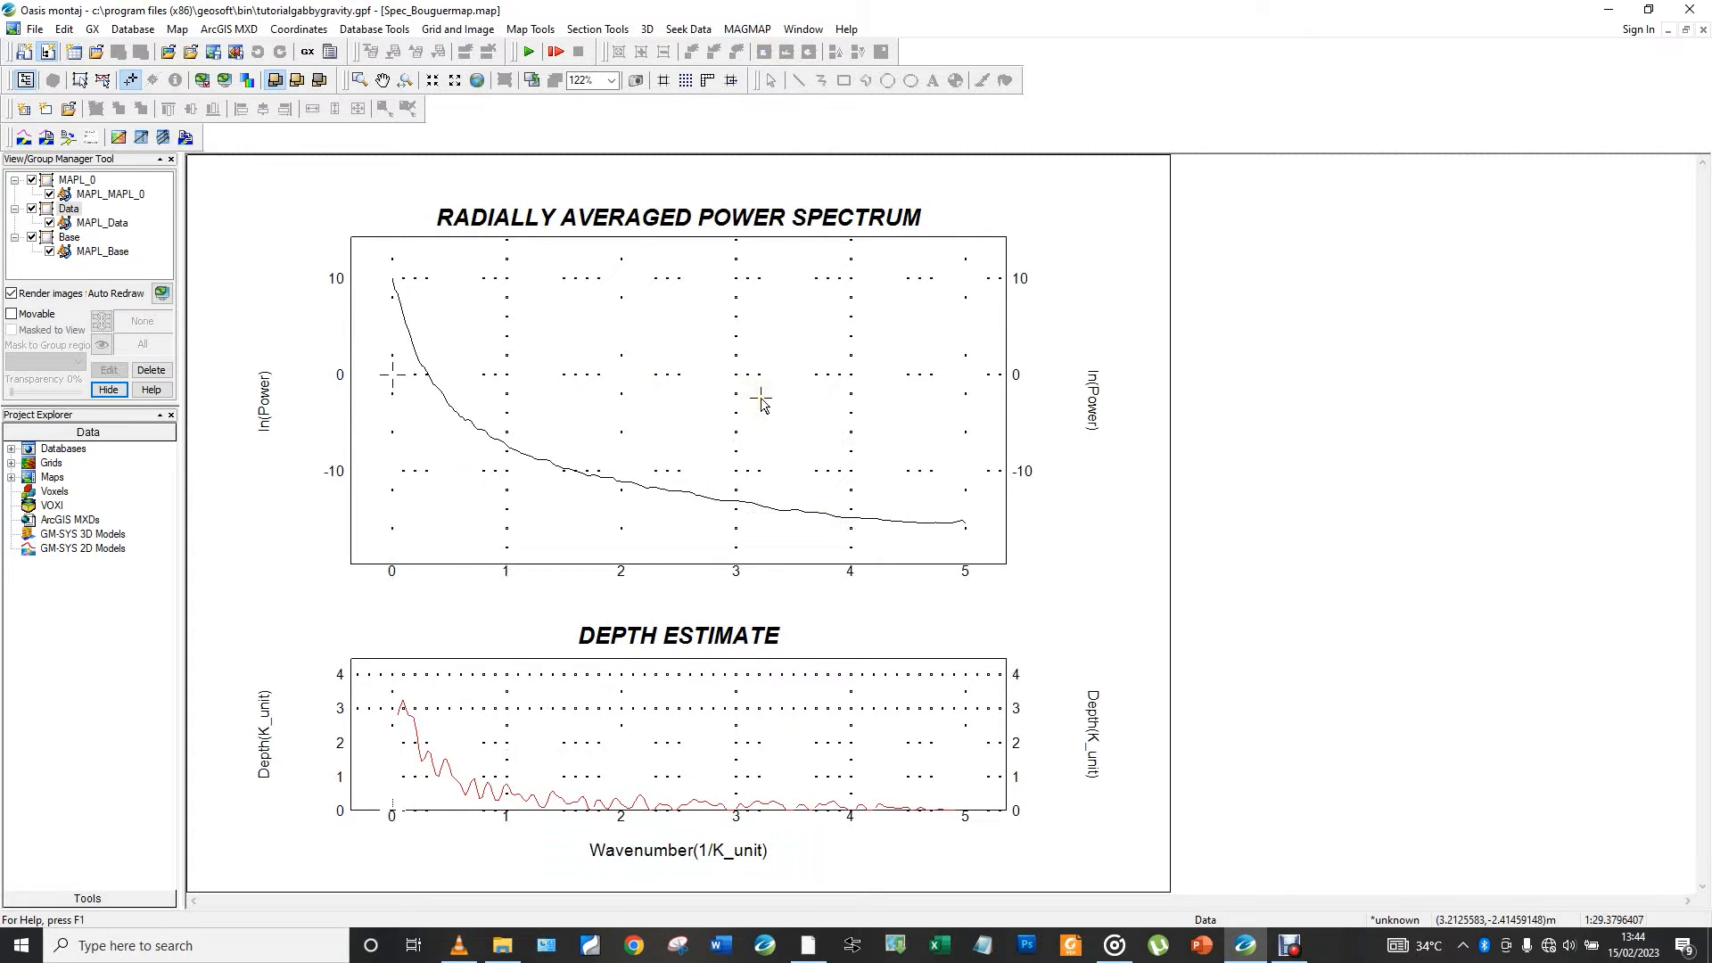
{"action": "left_click", "coordinate": [754, 29]}
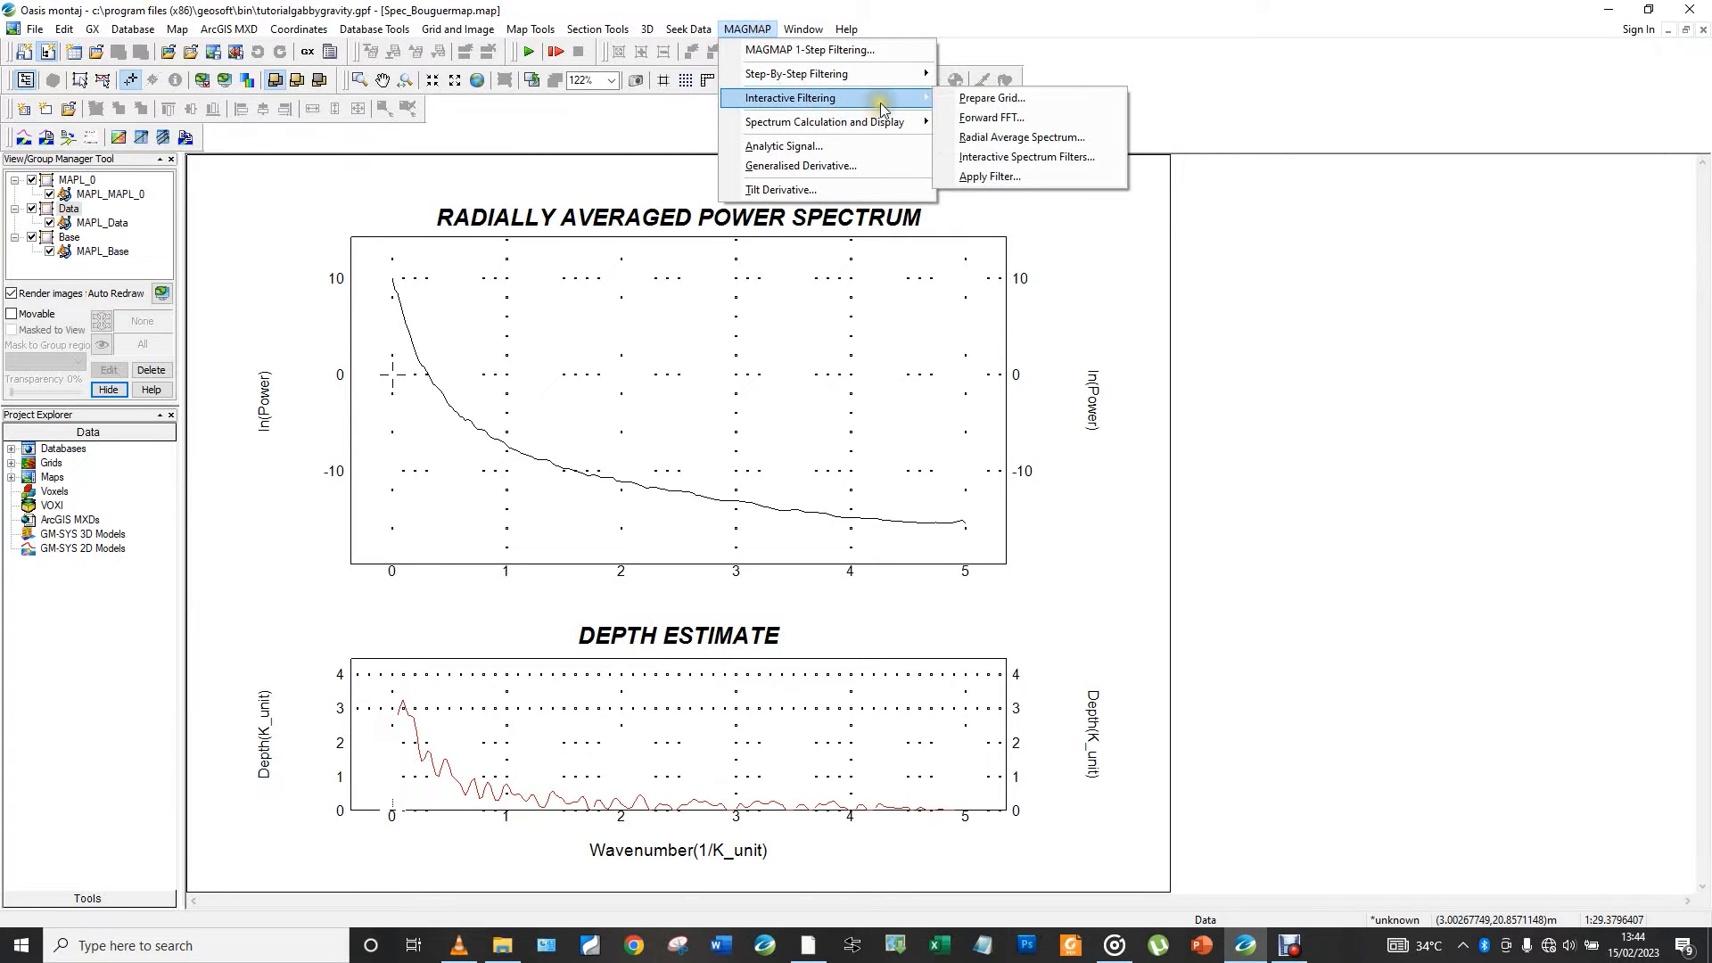
{"action": "left_click", "coordinate": [934, 103]}
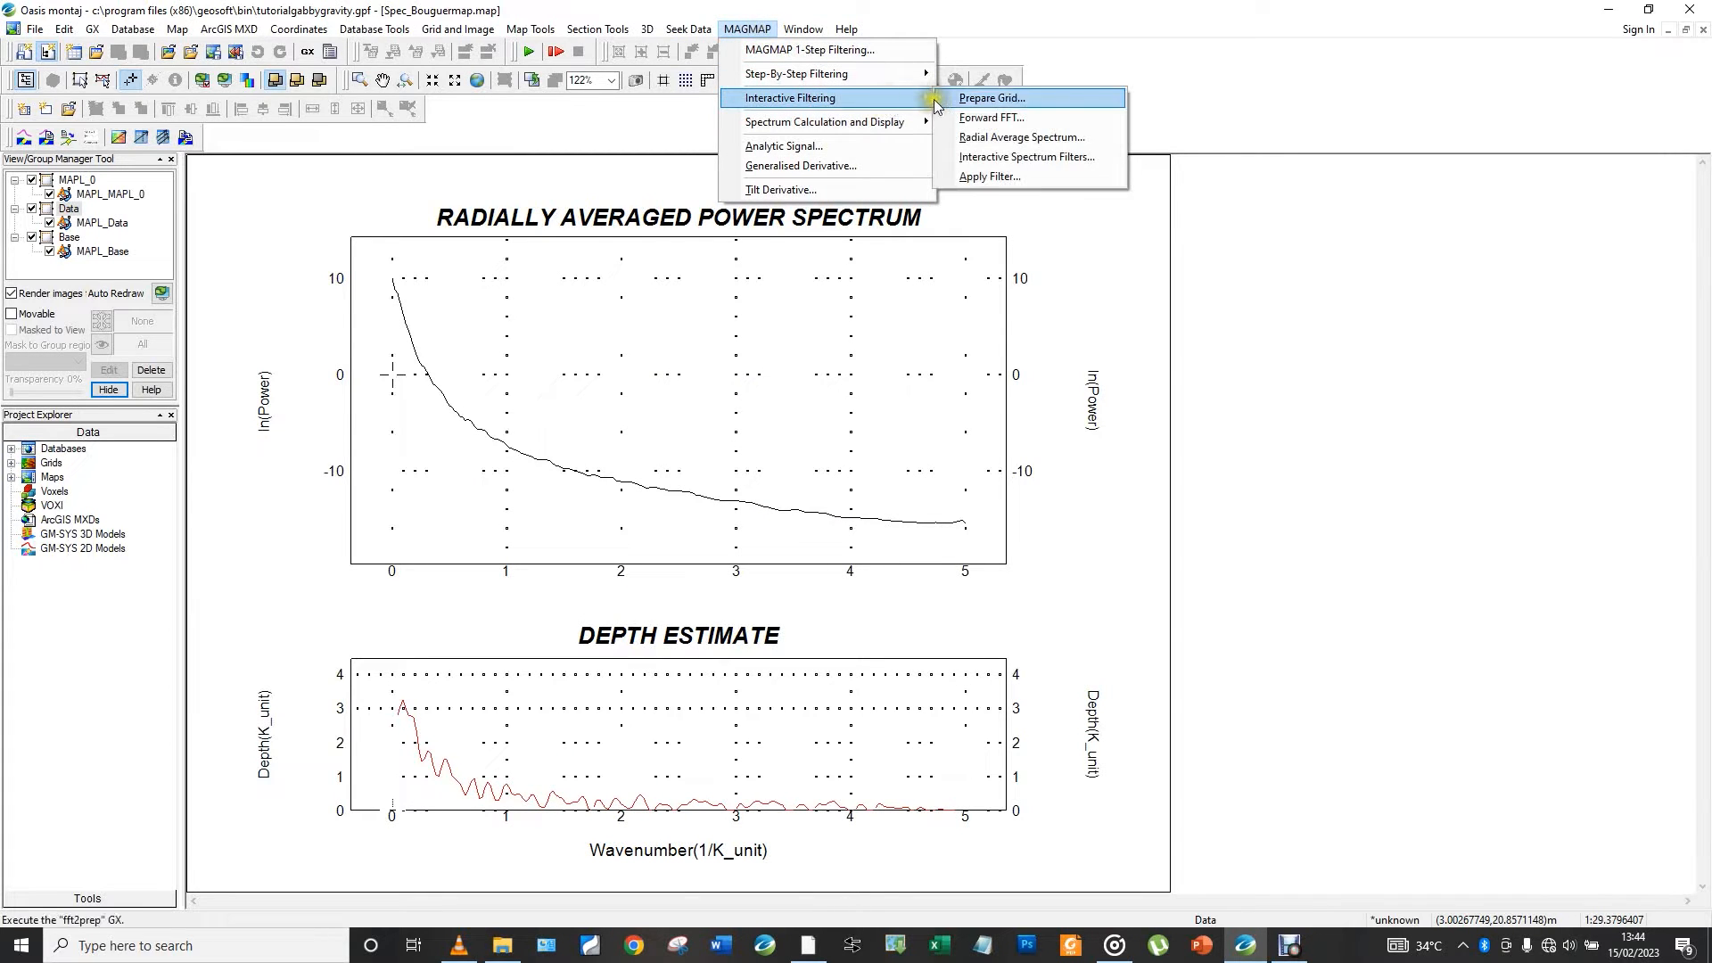
{"action": "left_click", "coordinate": [1011, 158]}
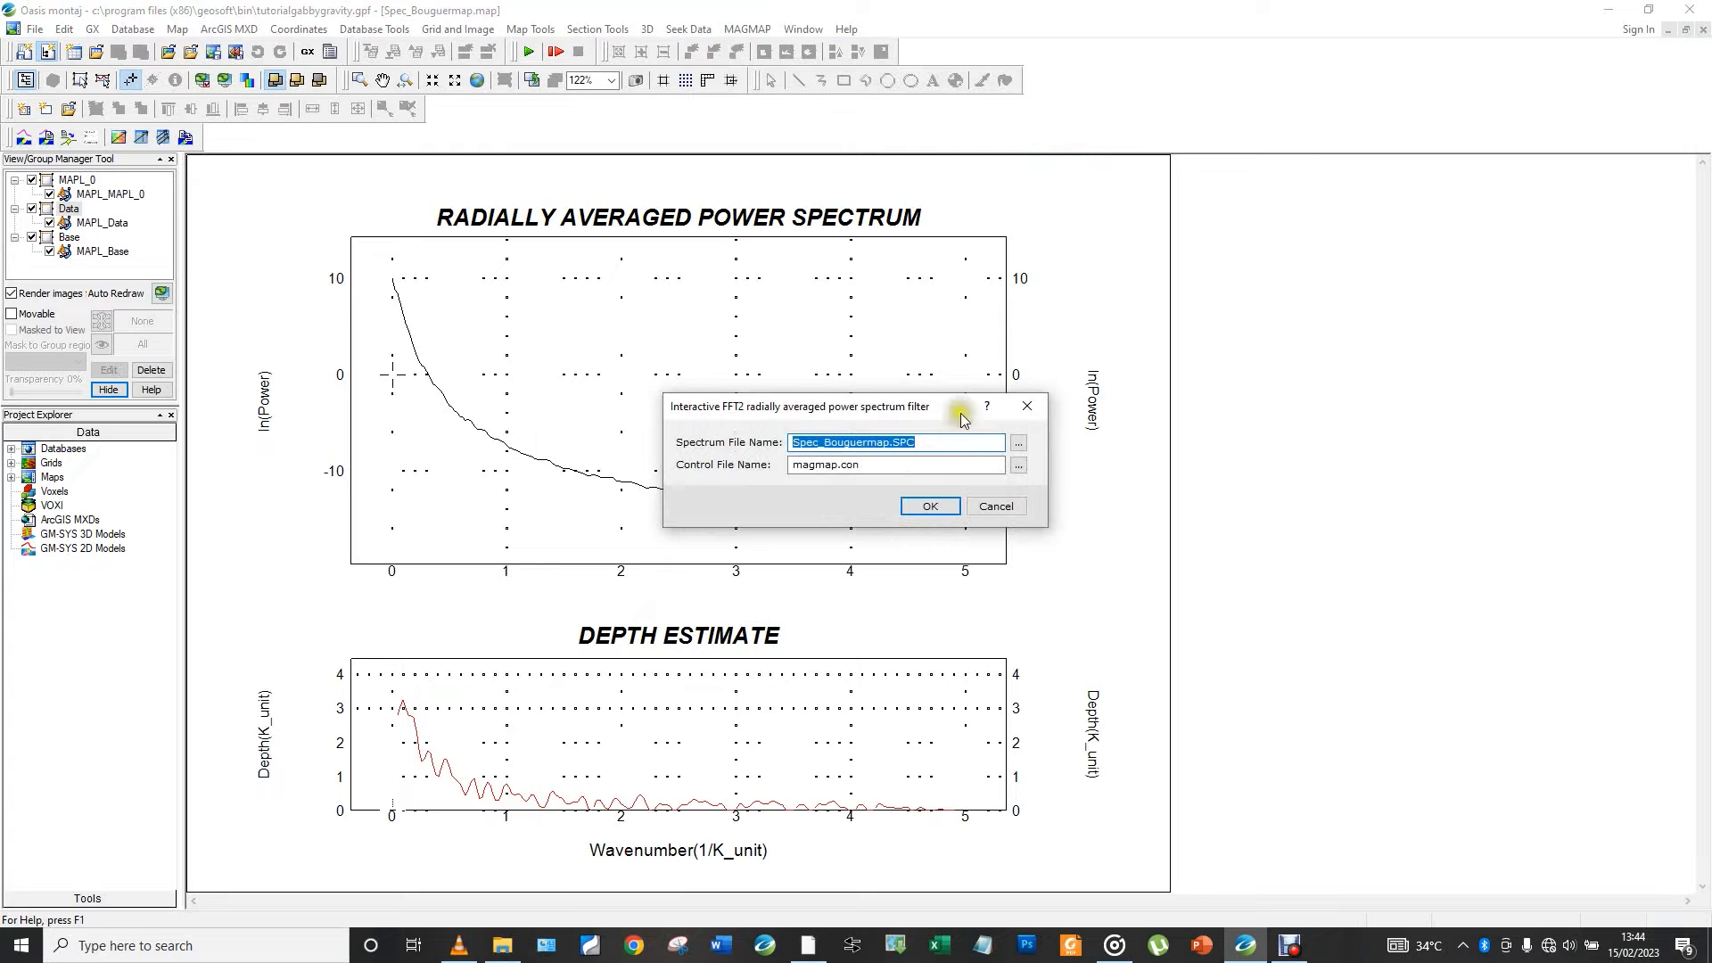
{"action": "left_click", "coordinate": [933, 508]}
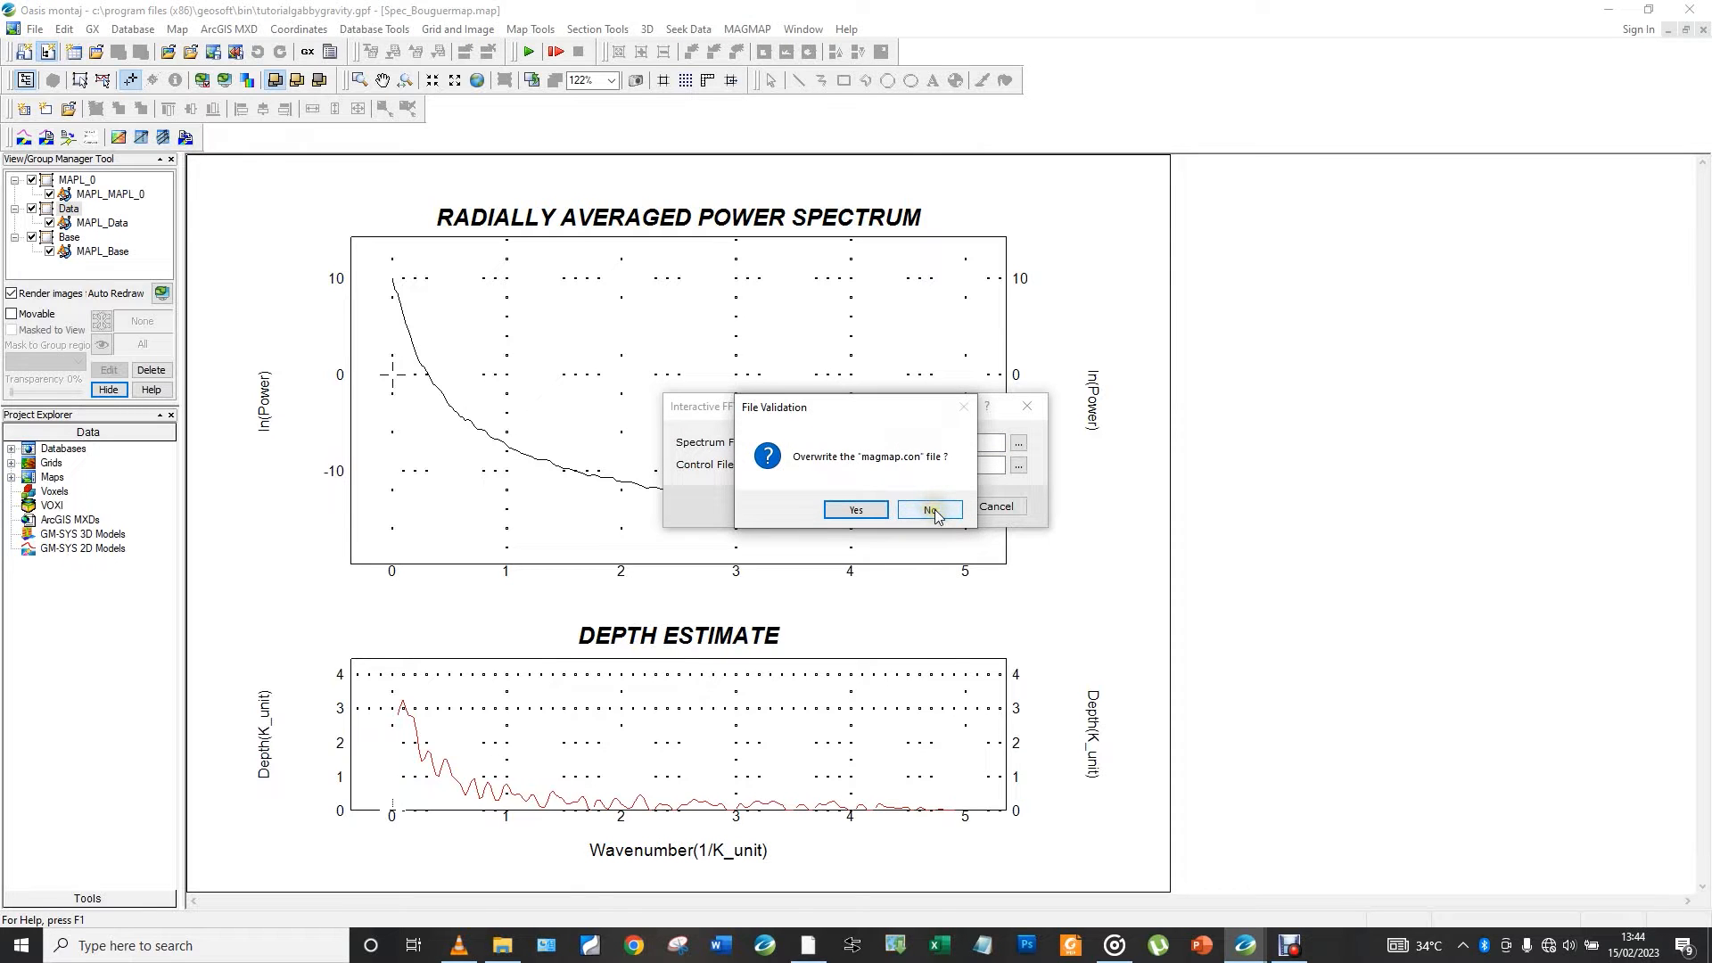
{"action": "left_click", "coordinate": [934, 510]}
{"action": "left_click", "coordinate": [1008, 505]}
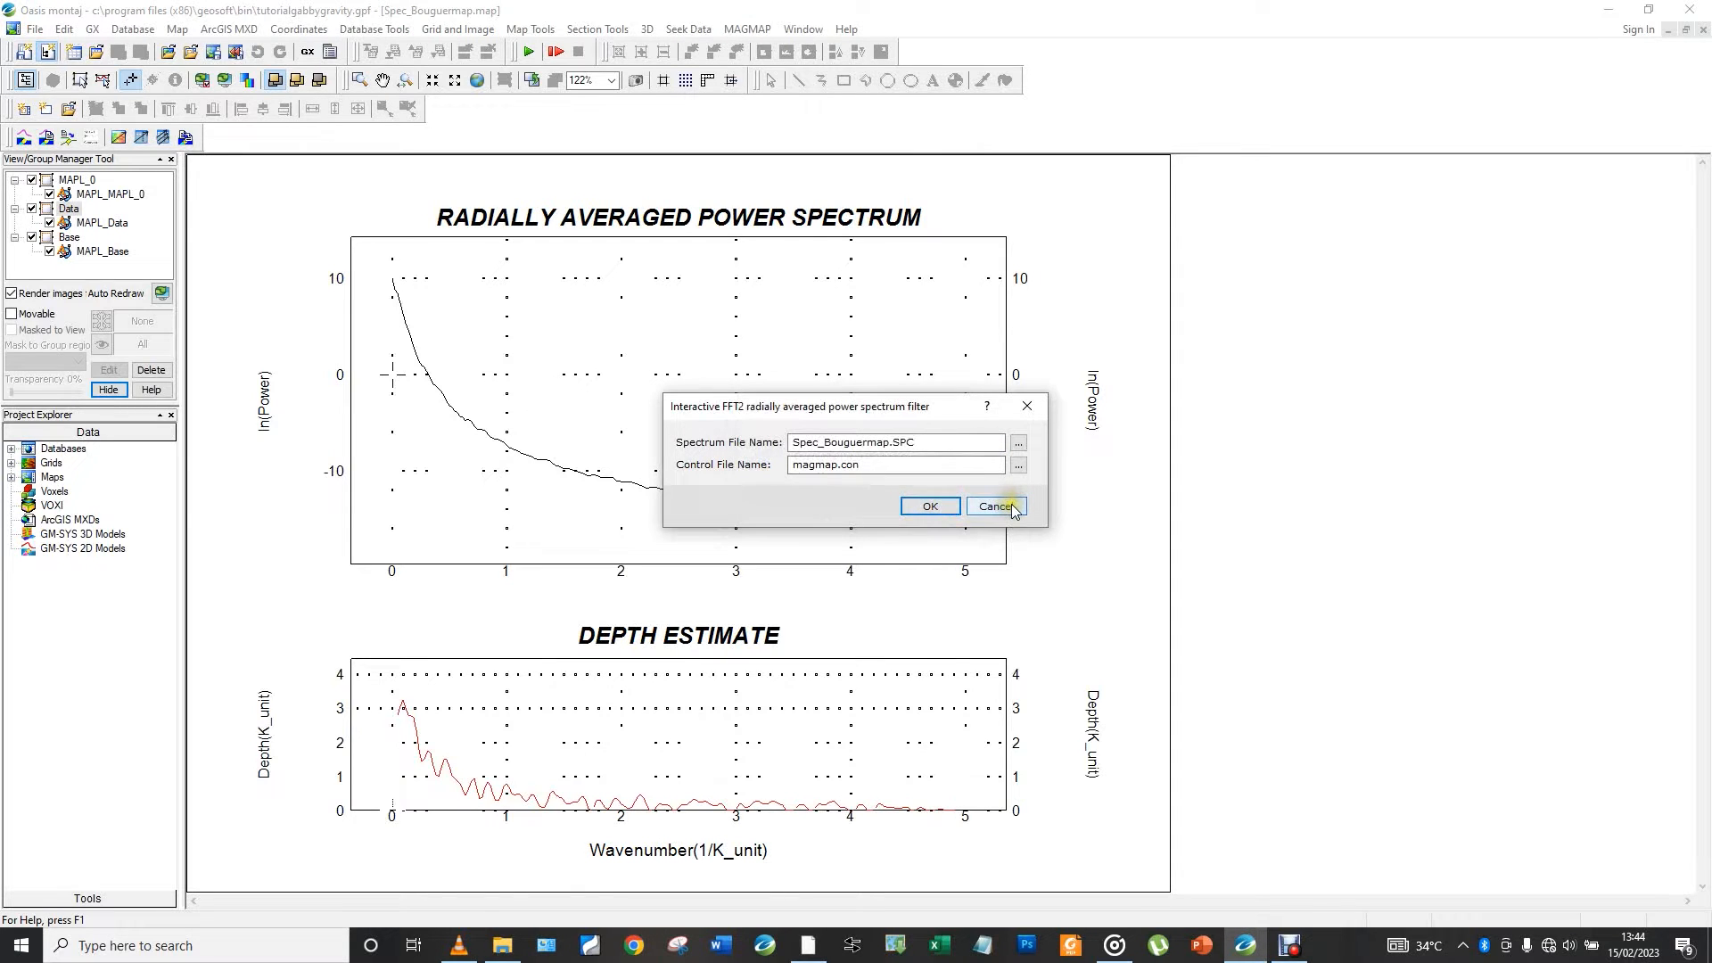
{"action": "left_click", "coordinate": [748, 29]}
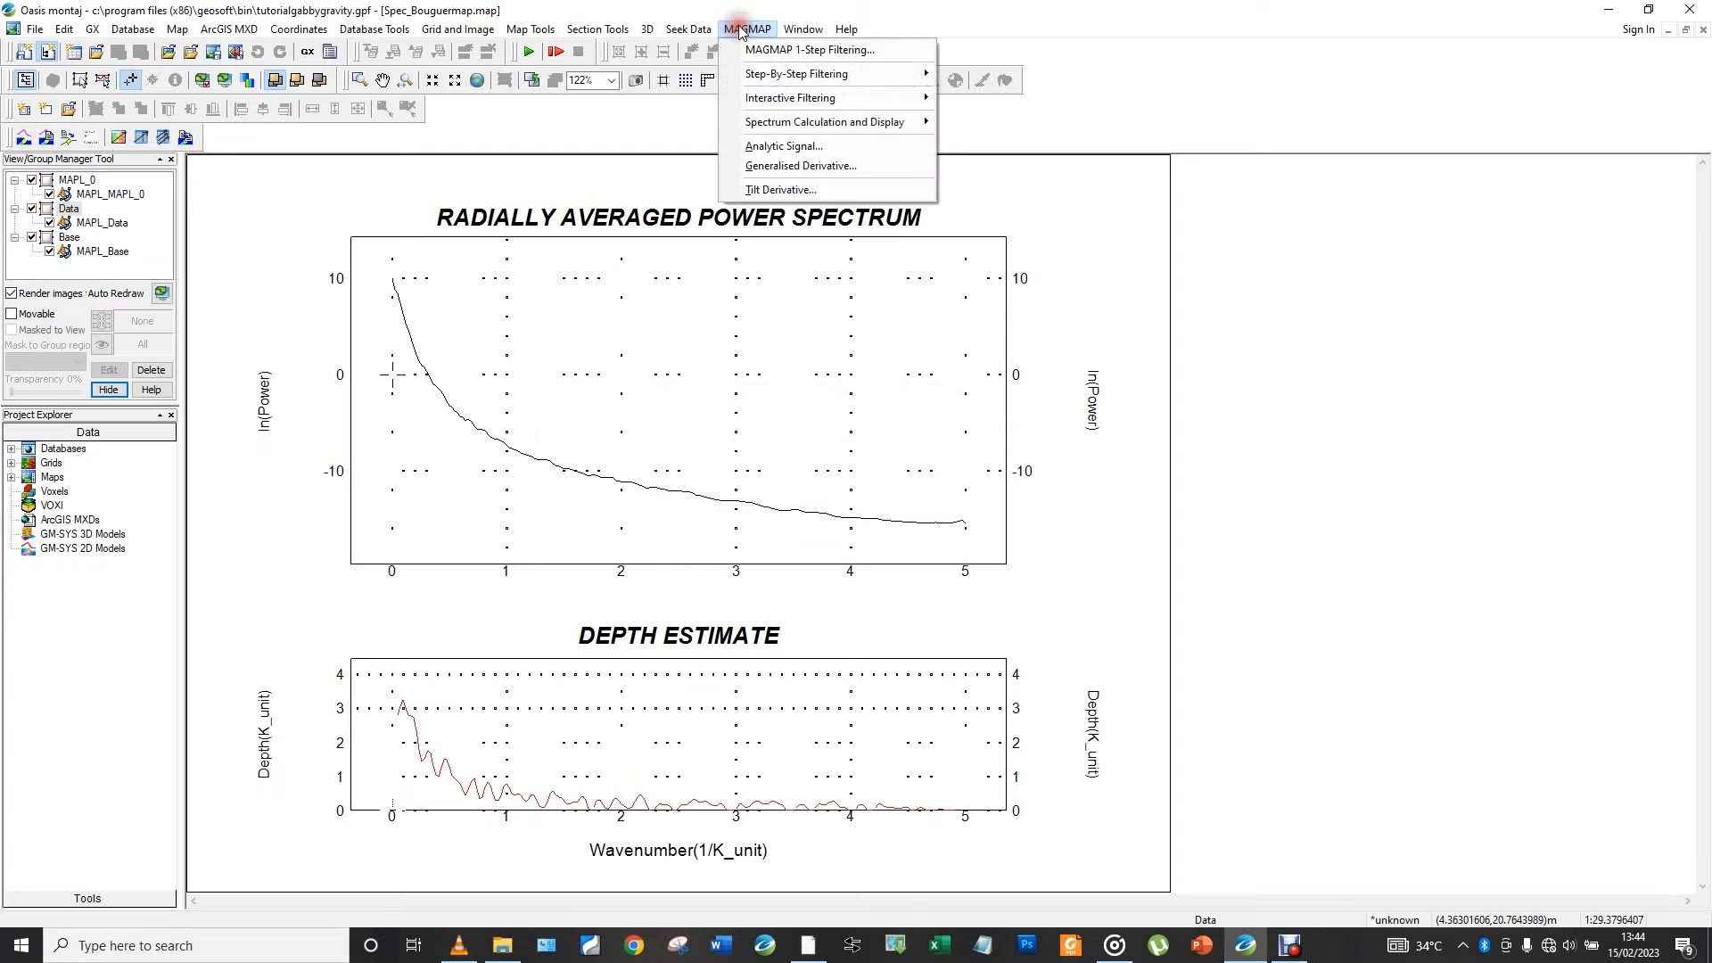
{"action": "mouse_move", "coordinate": [830, 109]}
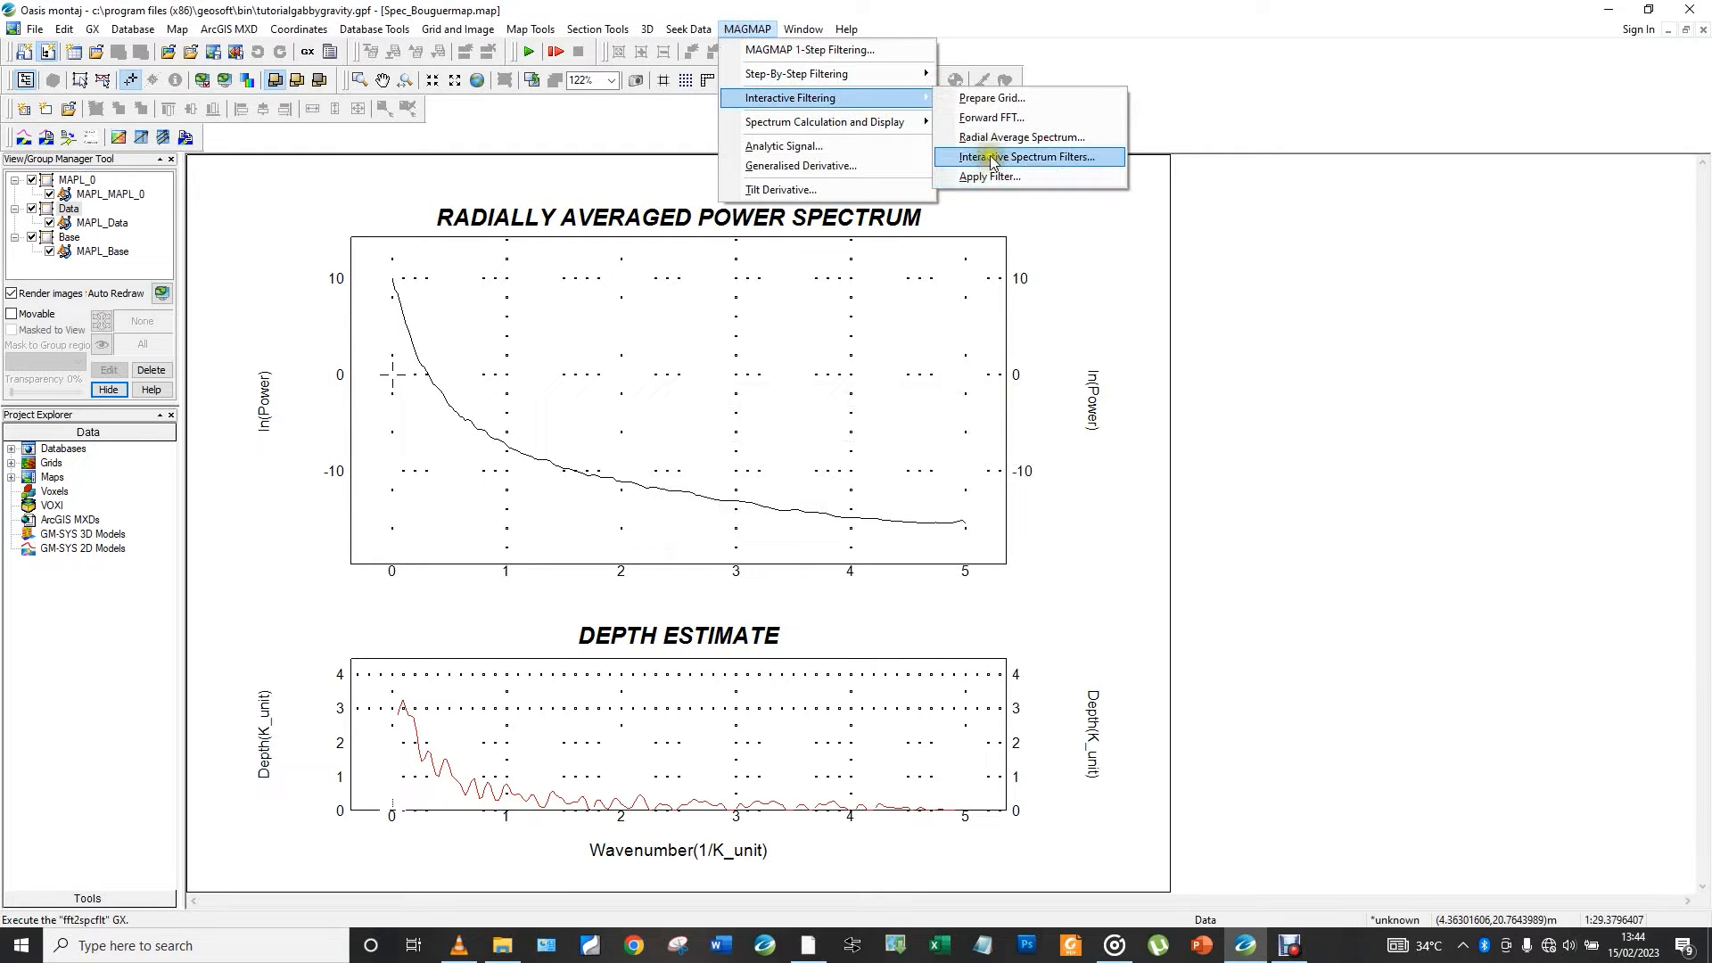
{"action": "left_click", "coordinate": [990, 140]}
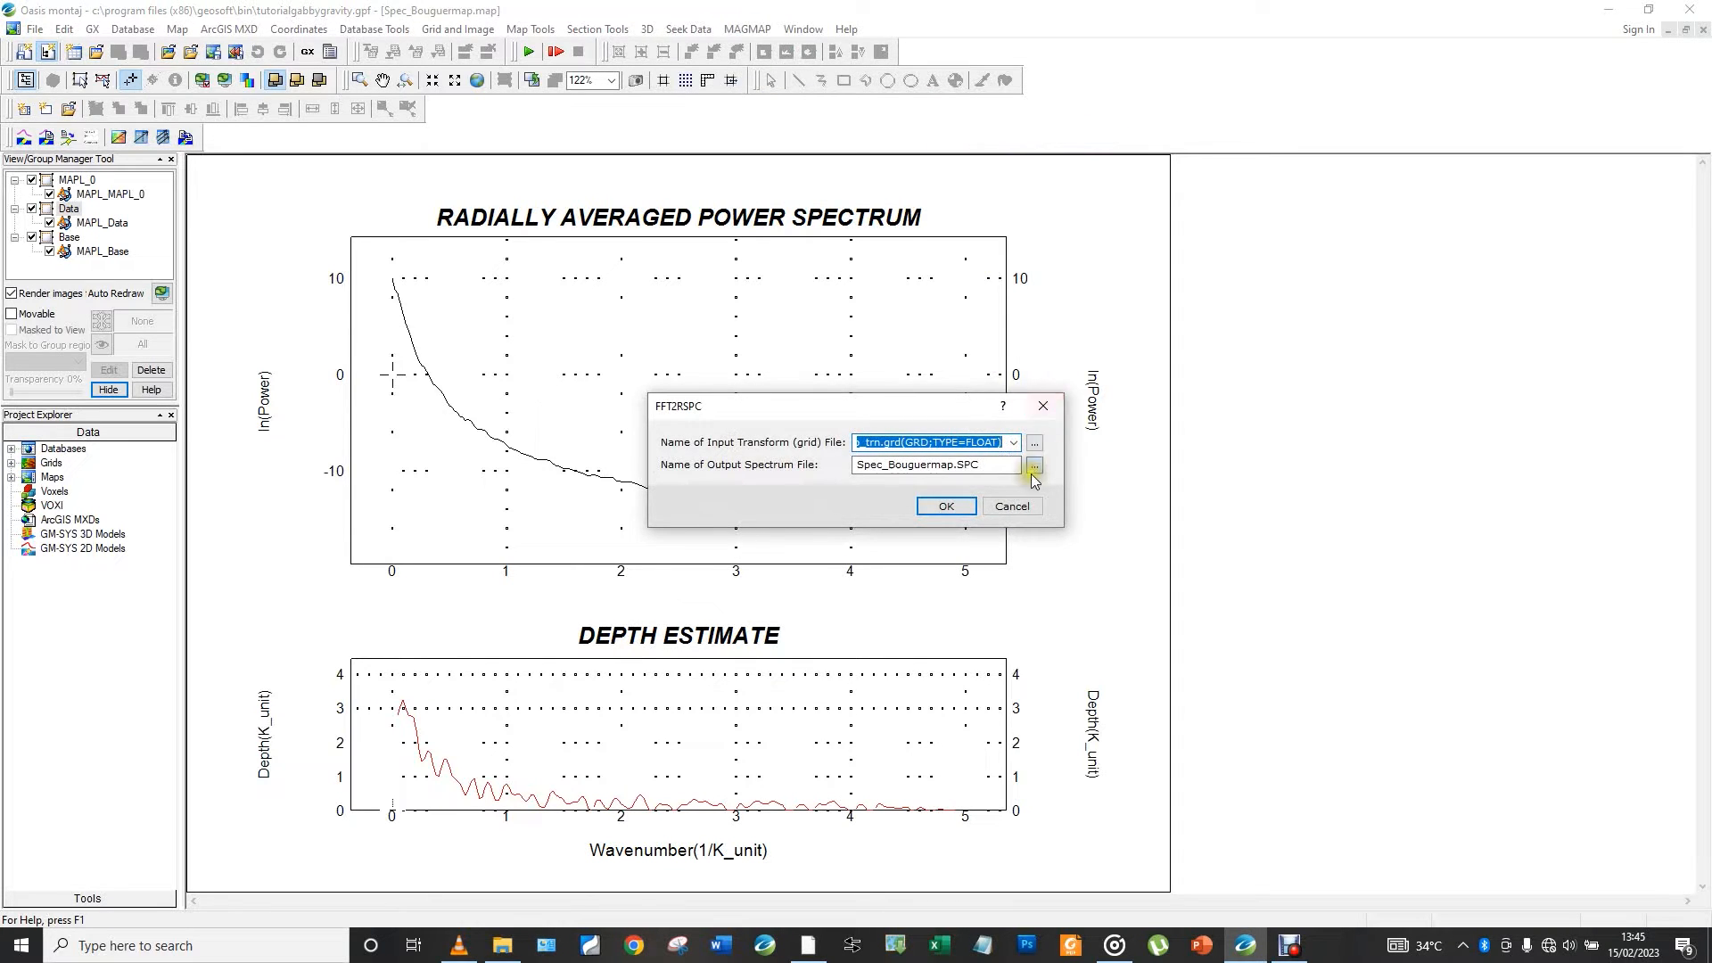
{"action": "left_click", "coordinate": [1019, 508]}
Open the interactive spectrum filter setup with Spec_Bouguermap.SPC as spectrum file and magmap.con as control file
{"action": "left_click", "coordinate": [747, 28]}
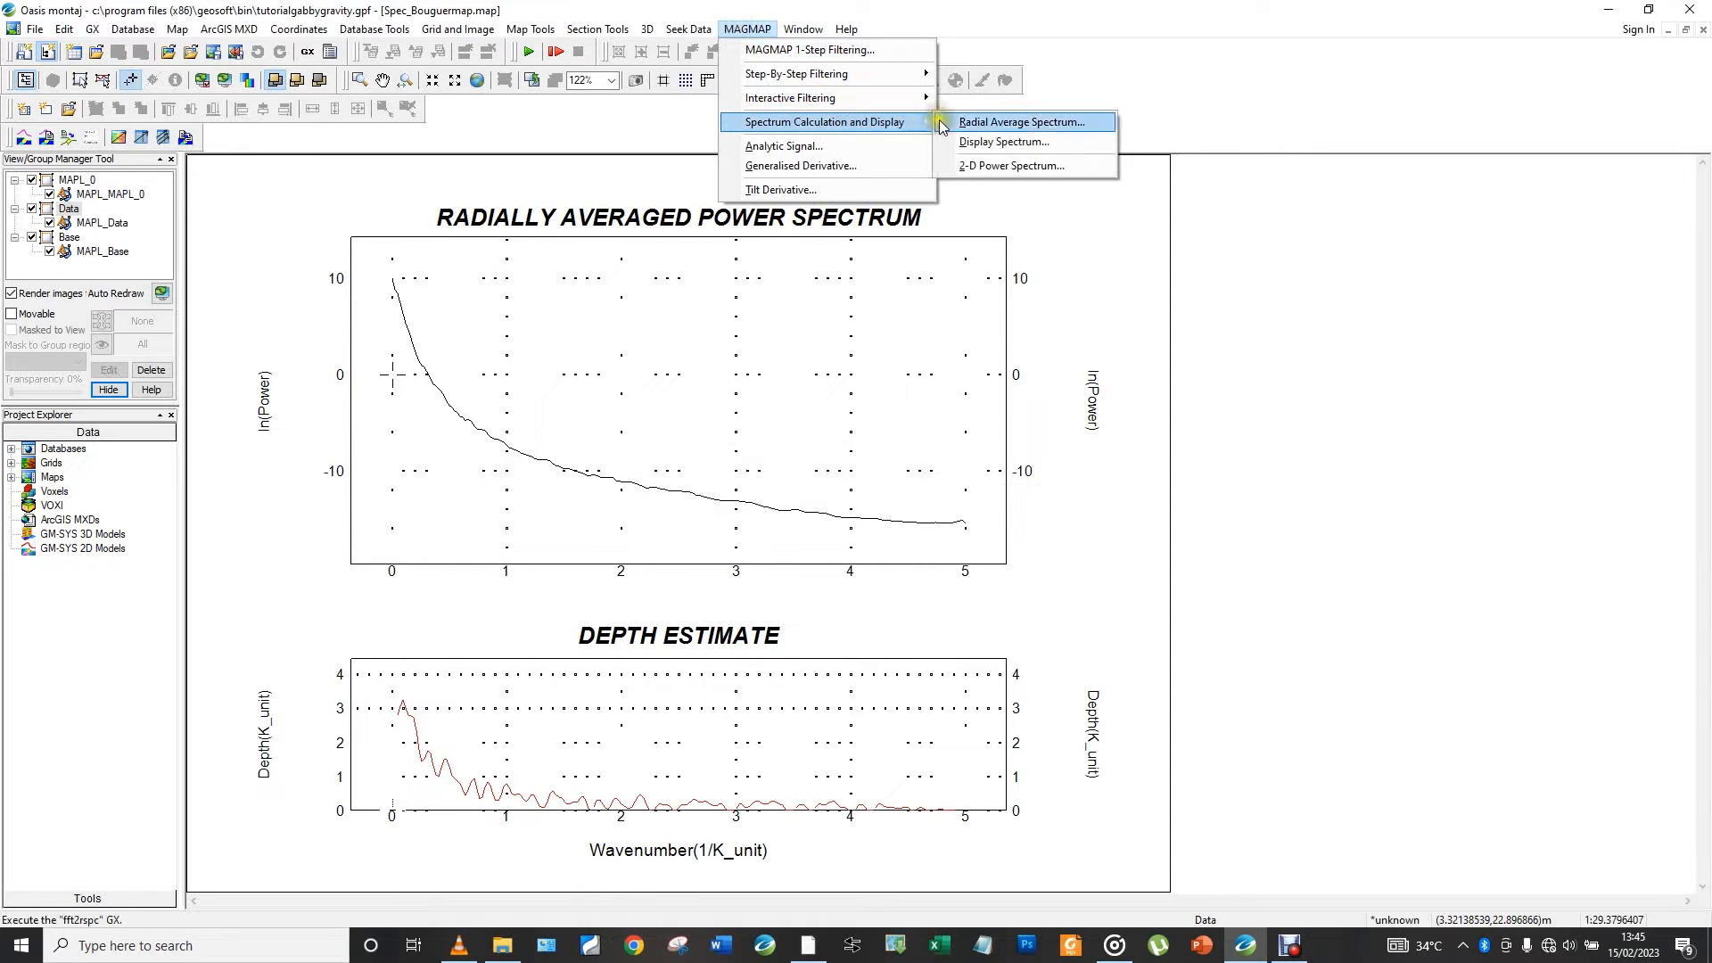
{"action": "mouse_move", "coordinate": [908, 98]}
{"action": "left_click", "coordinate": [999, 157]}
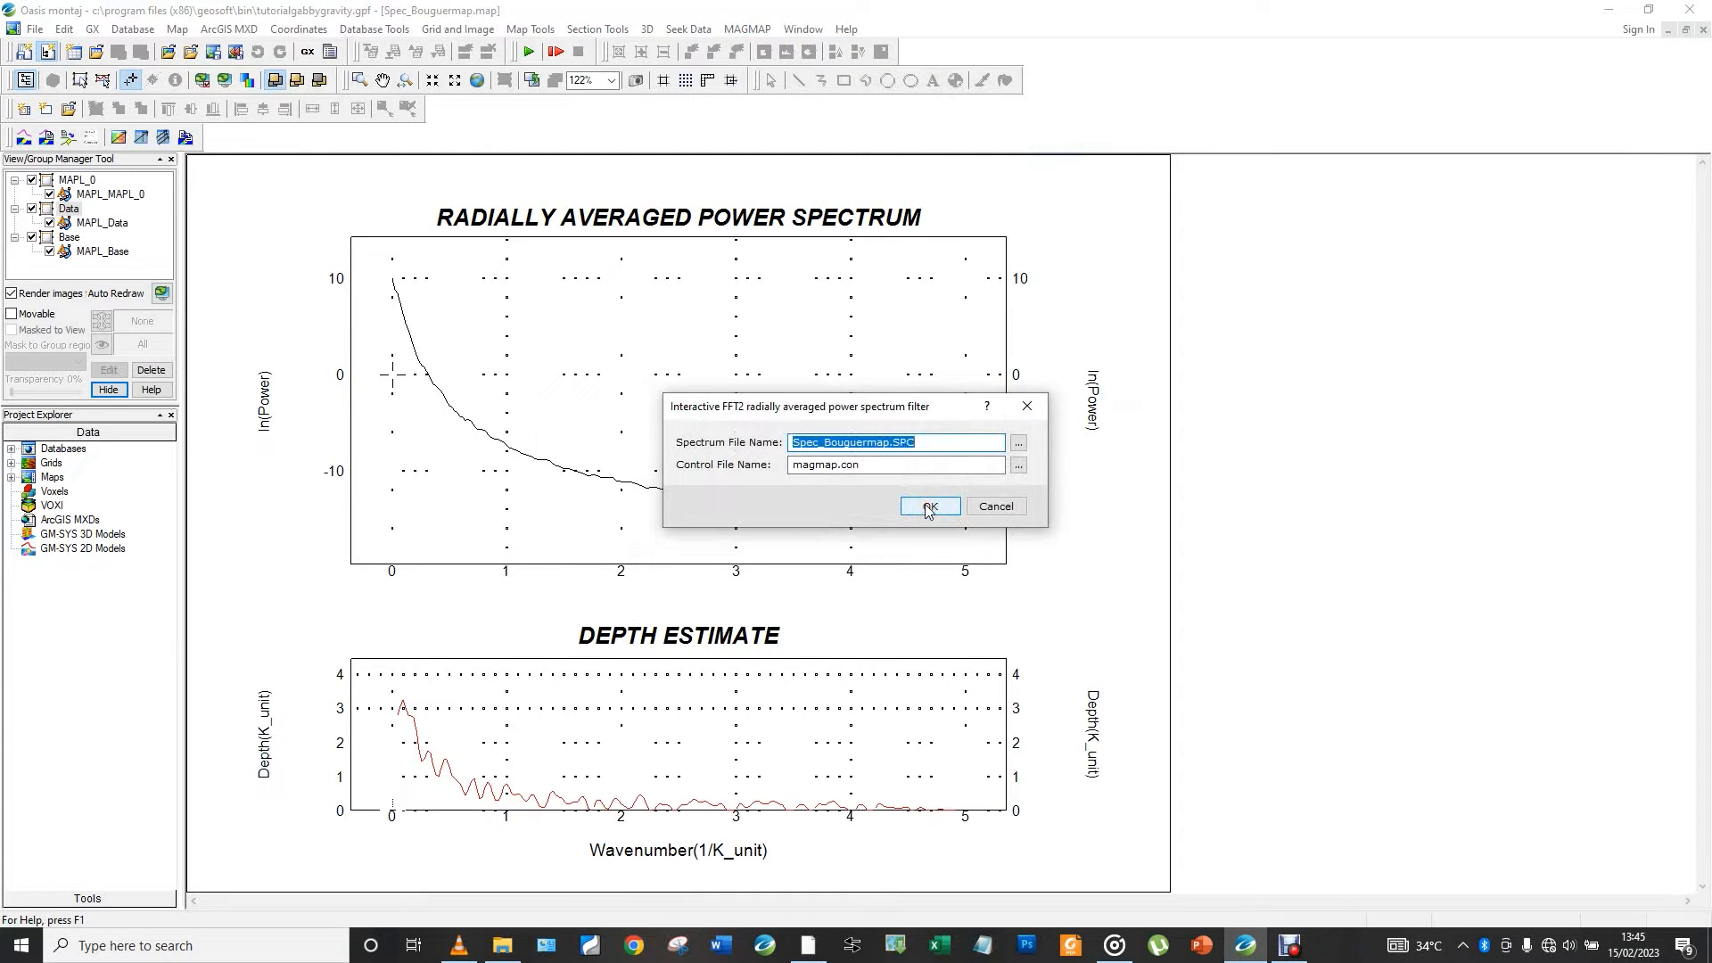
{"action": "left_click", "coordinate": [927, 507]}
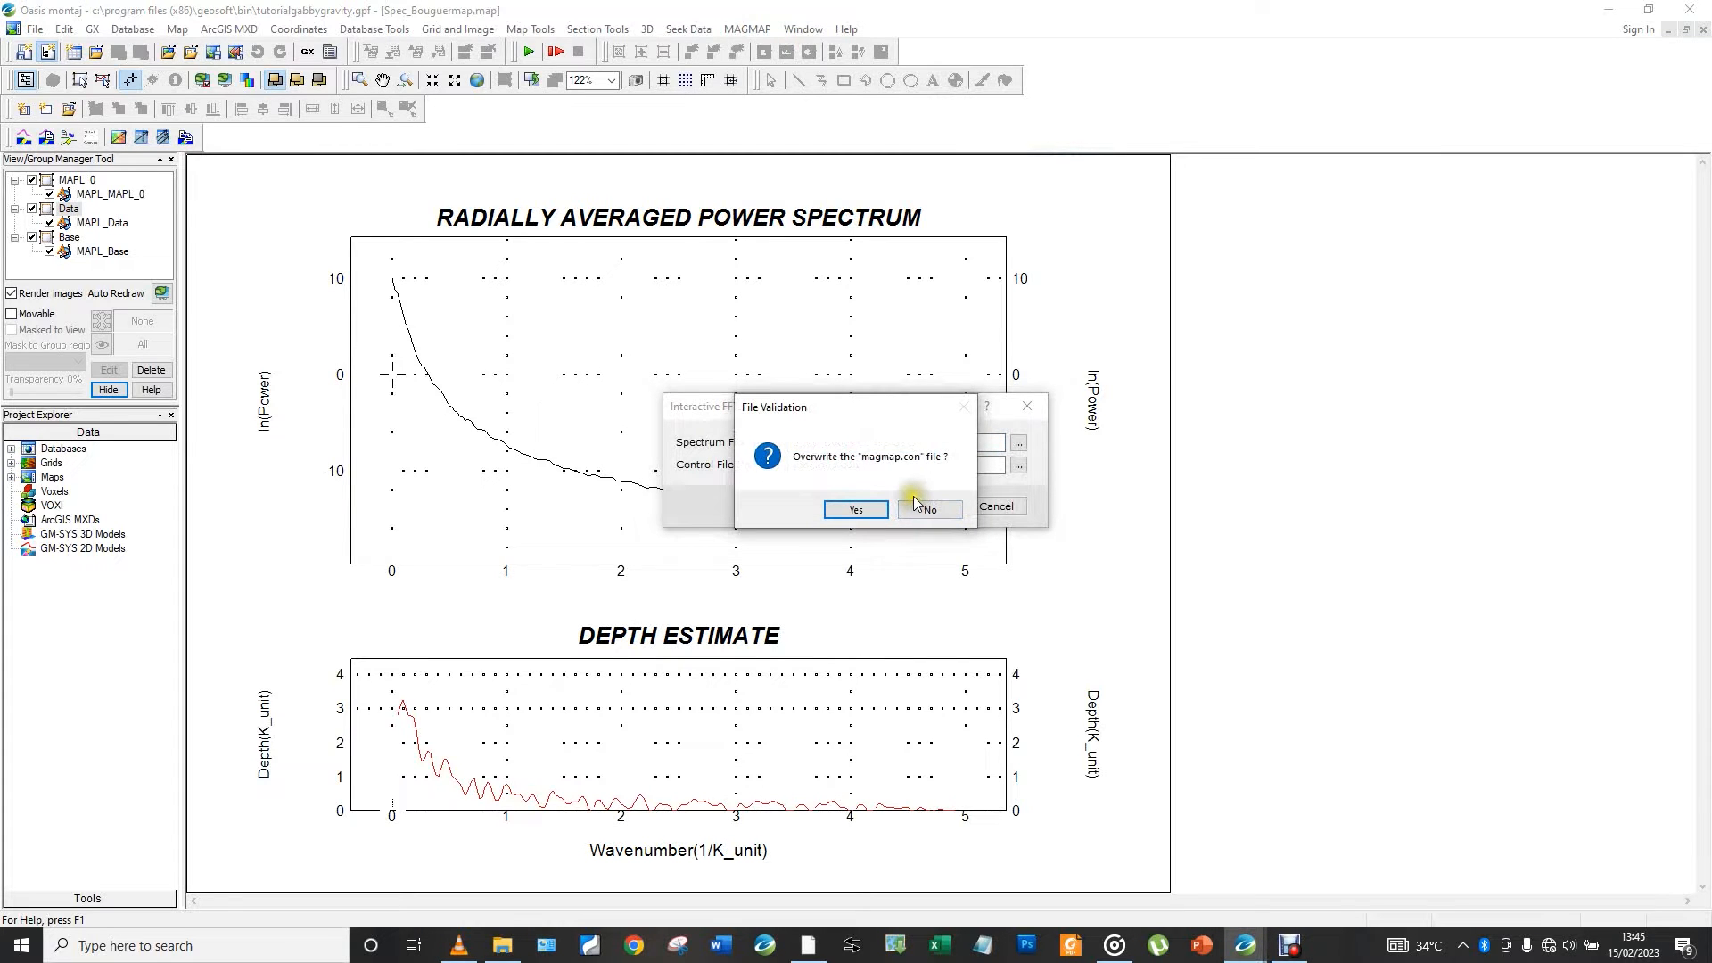
{"action": "left_click", "coordinate": [918, 508]}
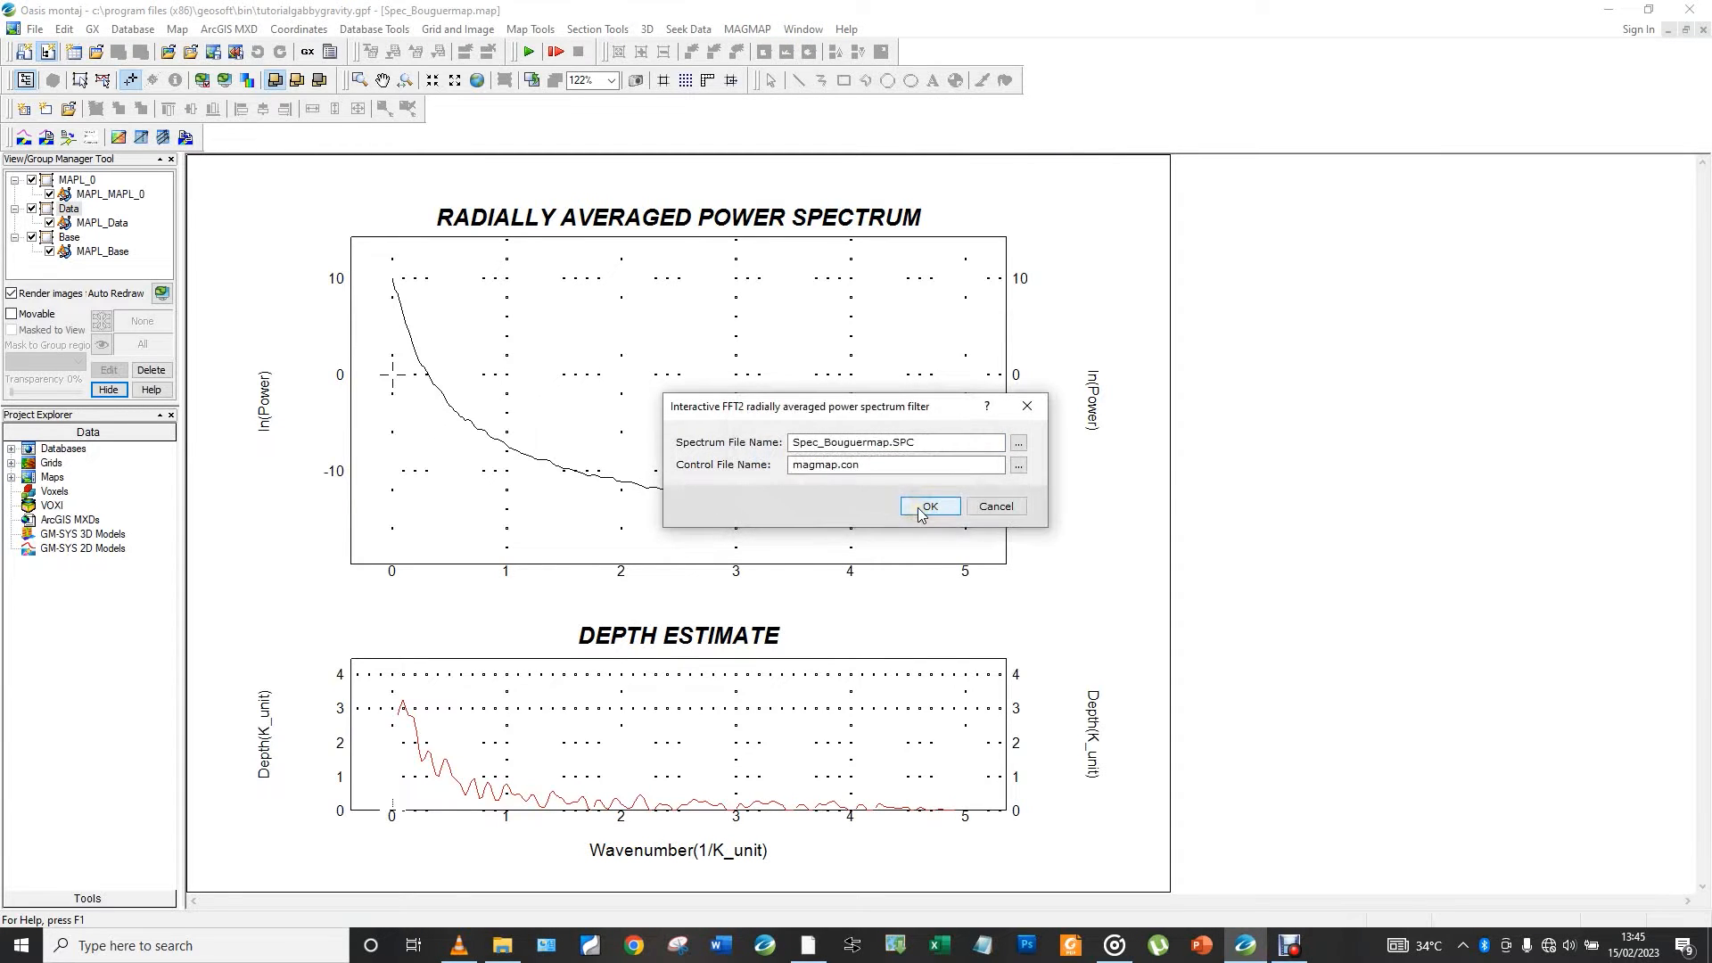
{"action": "left_click", "coordinate": [1015, 466]}
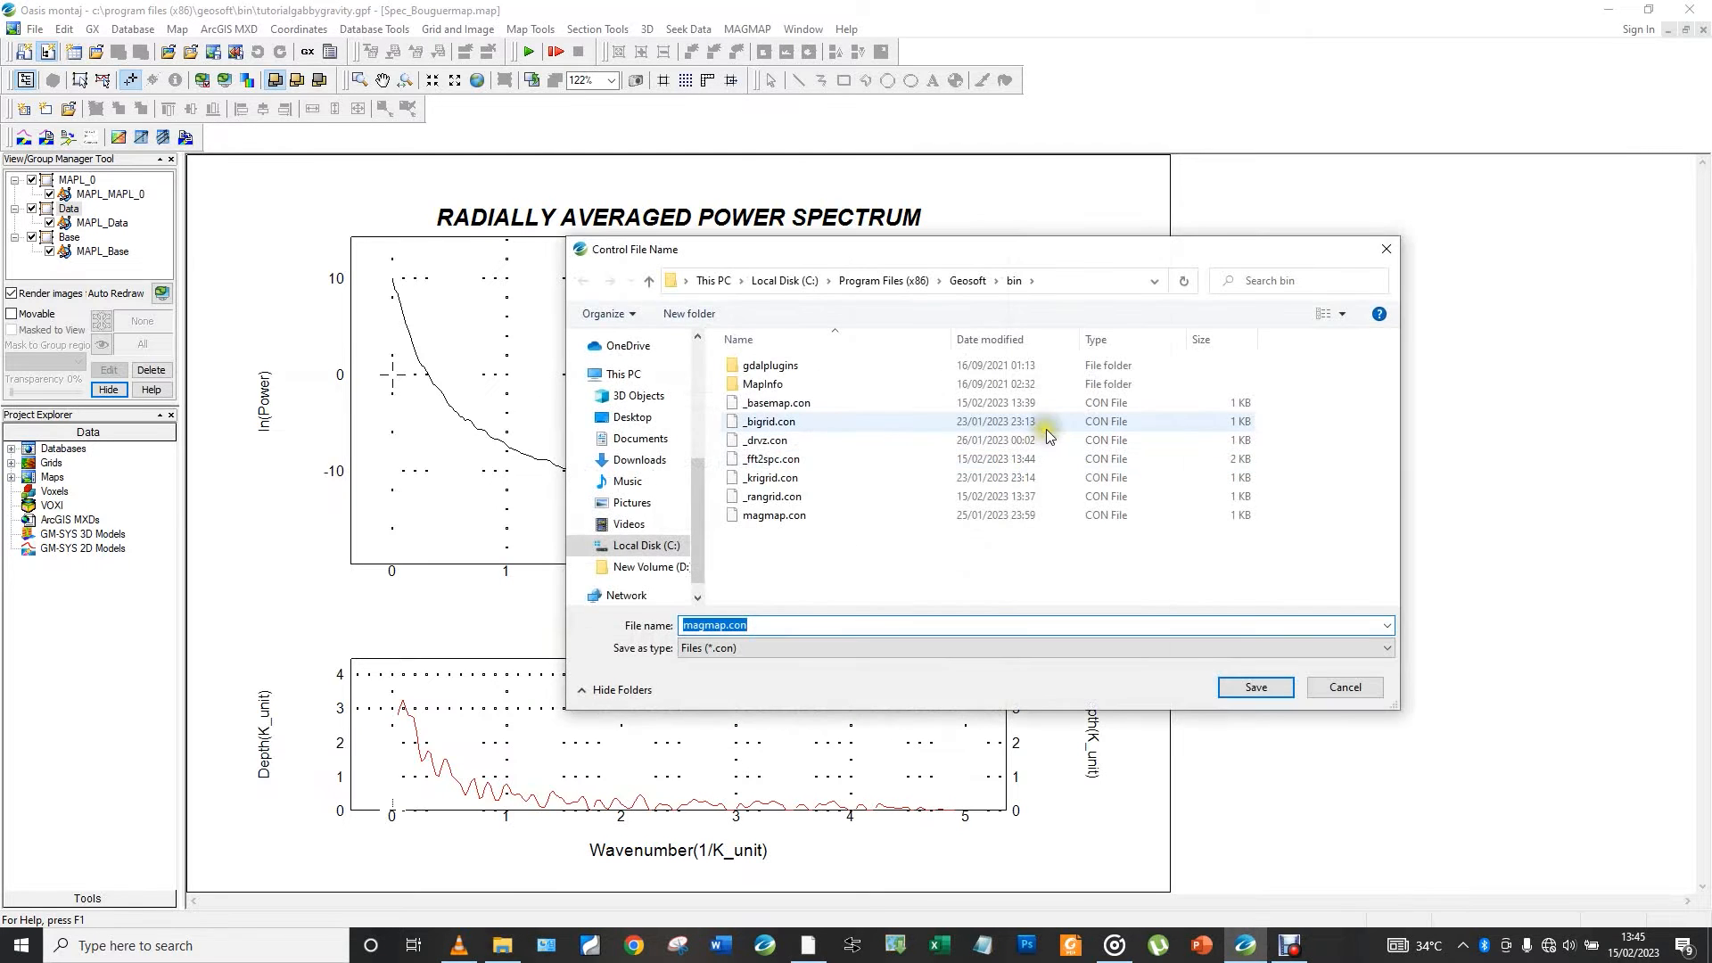
{"action": "left_click", "coordinate": [1384, 252]}
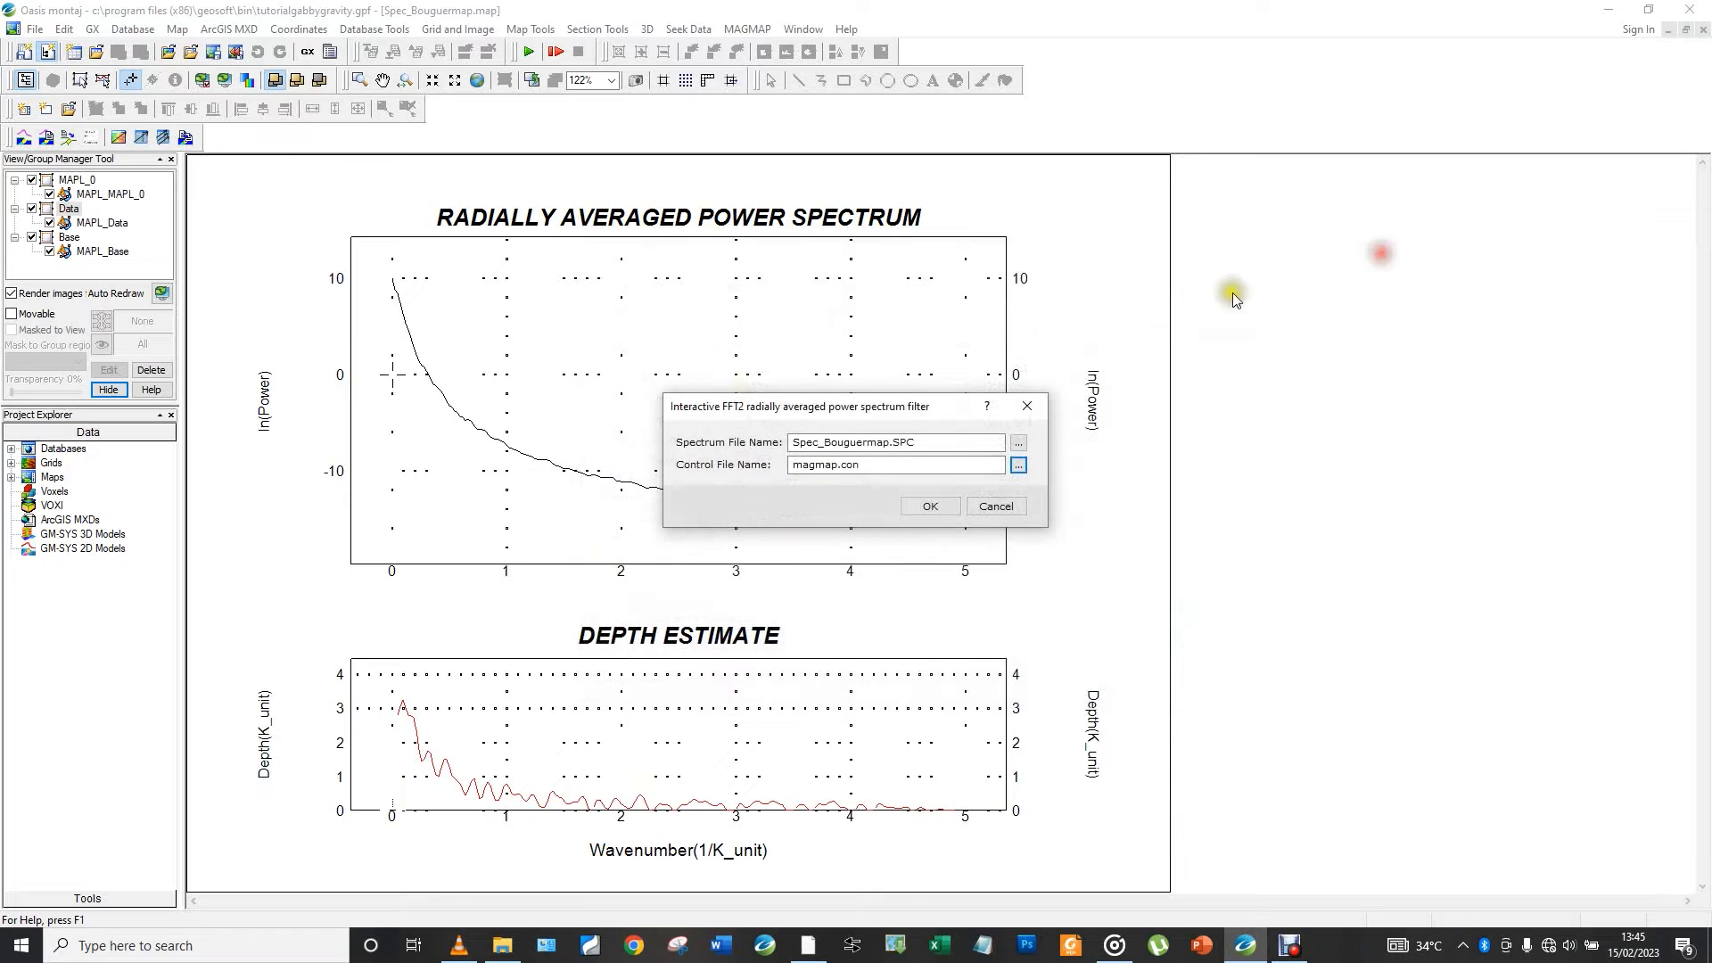
{"action": "left_click", "coordinate": [1289, 945]}
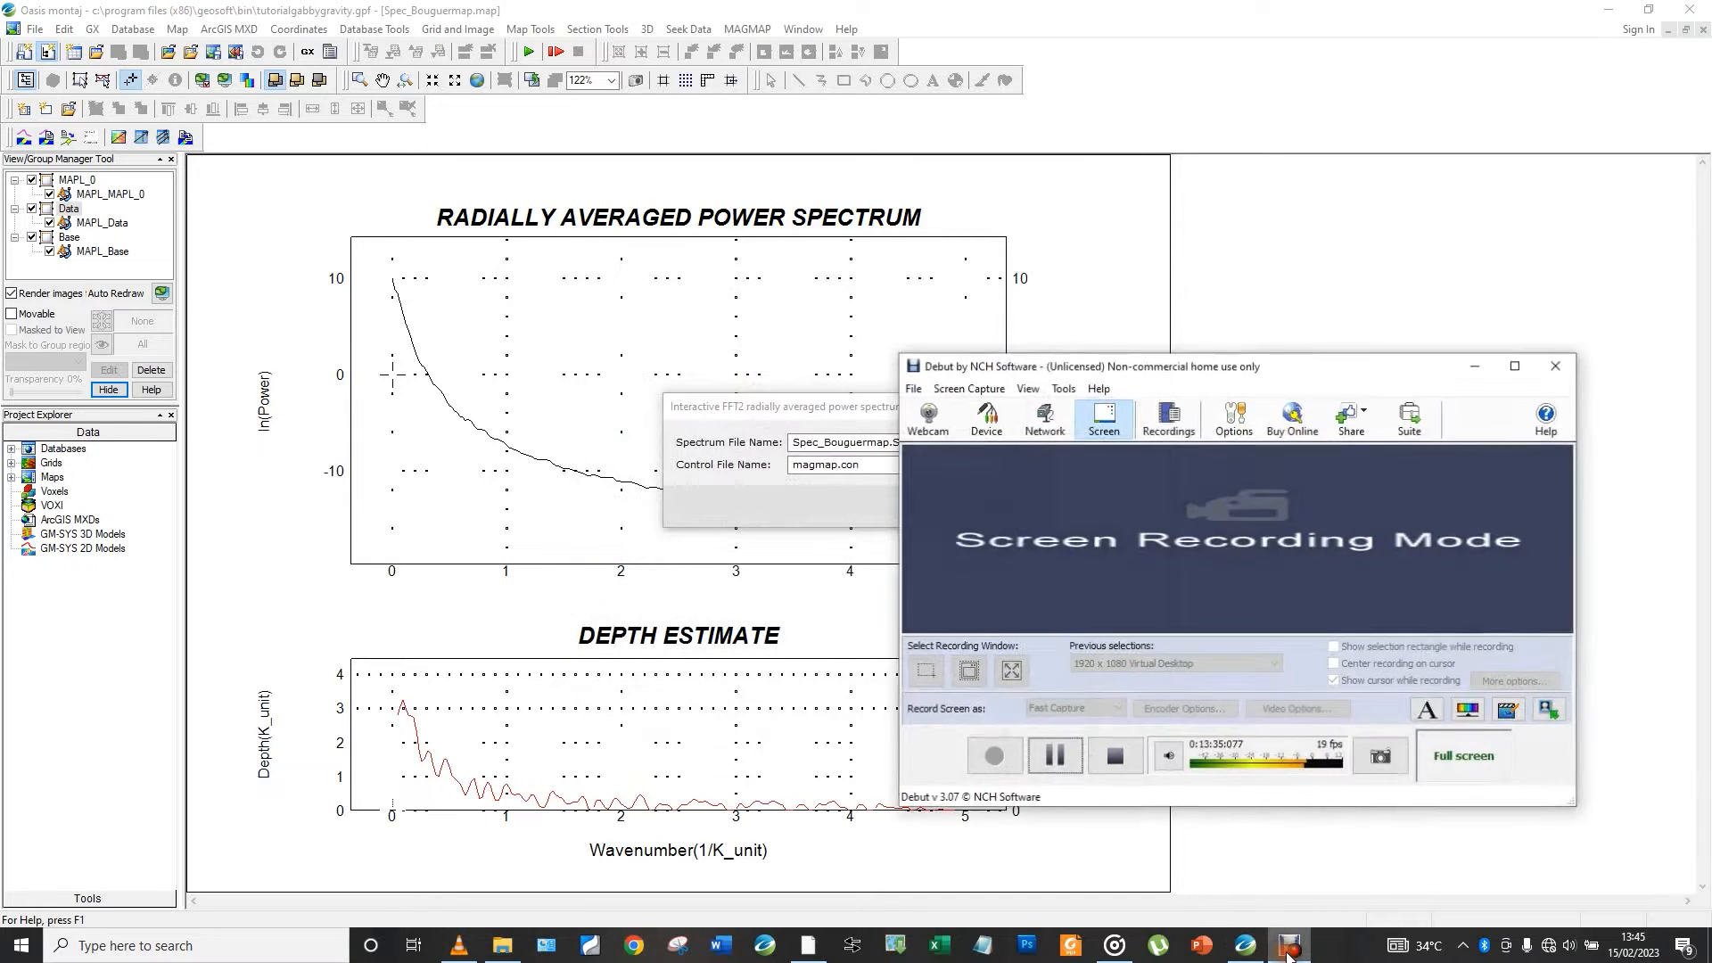
{"action": "left_click", "coordinate": [1095, 765]}
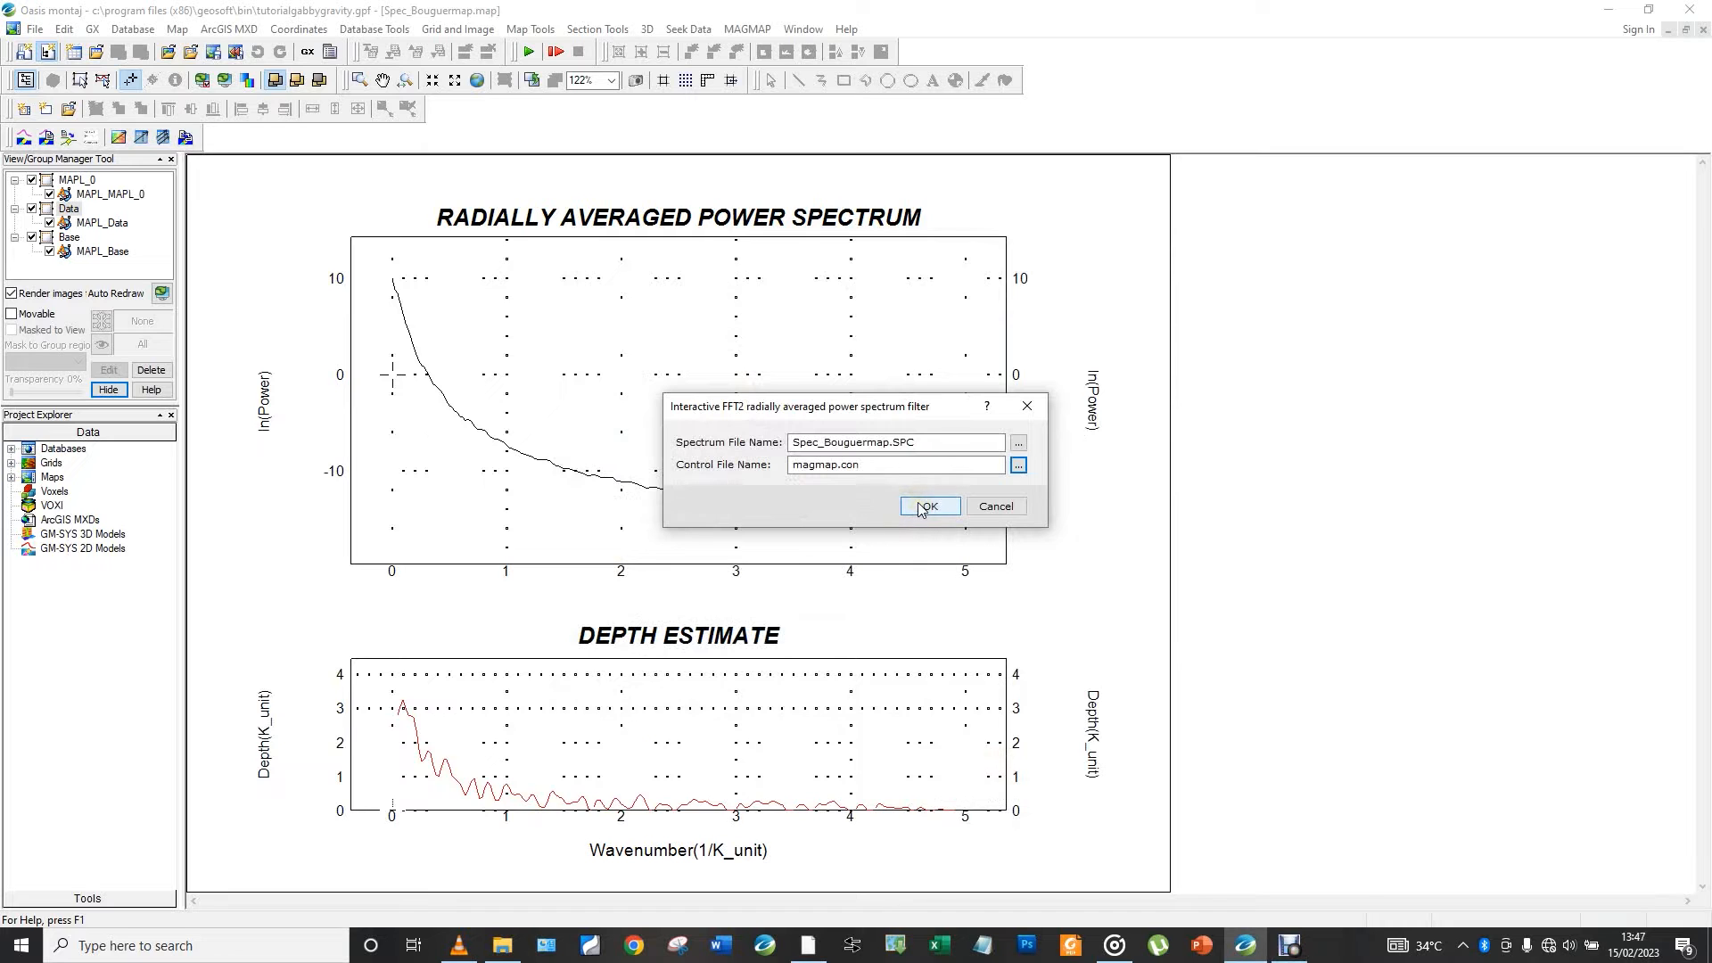
Accept the spectrum filter setup, overwriting magmap.con, and show the preview of the original and filtered grids
{"action": "left_click", "coordinate": [920, 505]}
{"action": "left_click", "coordinate": [854, 506]}
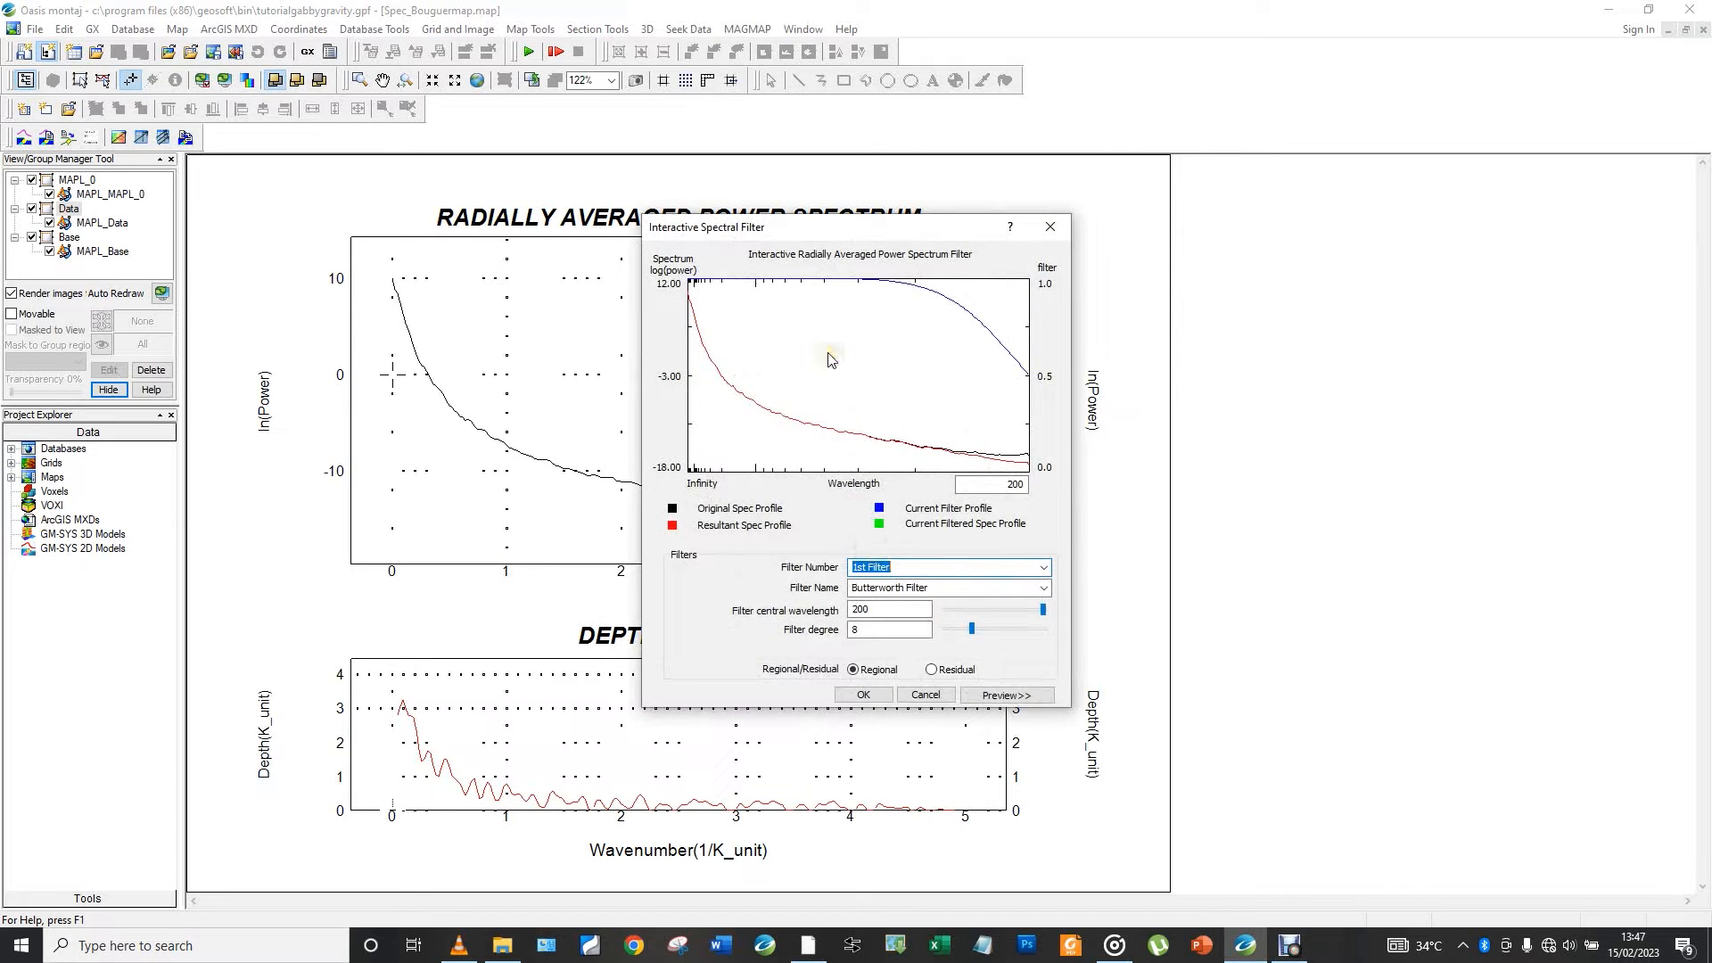
{"action": "left_click", "coordinate": [996, 697]}
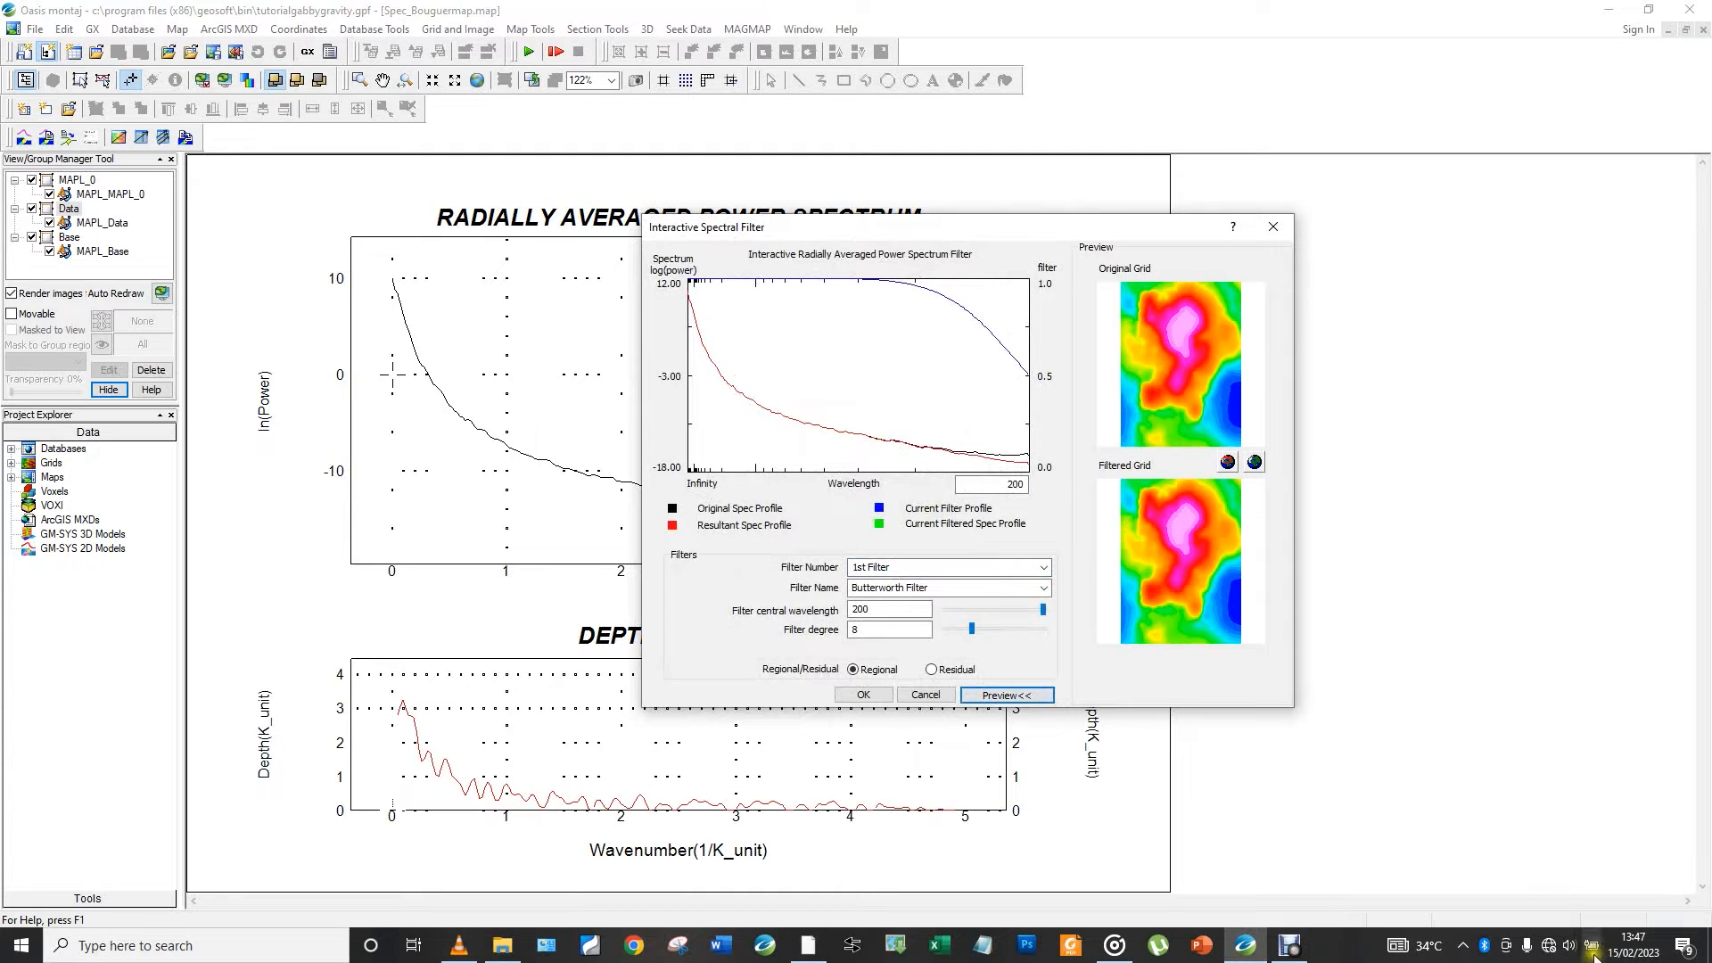
{"action": "left_click", "coordinate": [1568, 936]}
{"action": "left_click_drag", "start_coordinate": [1545, 903], "coordinate": [1520, 904]}
{"action": "left_click", "coordinate": [1141, 704]}
Check the available filter types and compare the Butterworth filter's residual preview with its regional preview, ending on Regional
{"action": "left_click", "coordinate": [853, 670]}
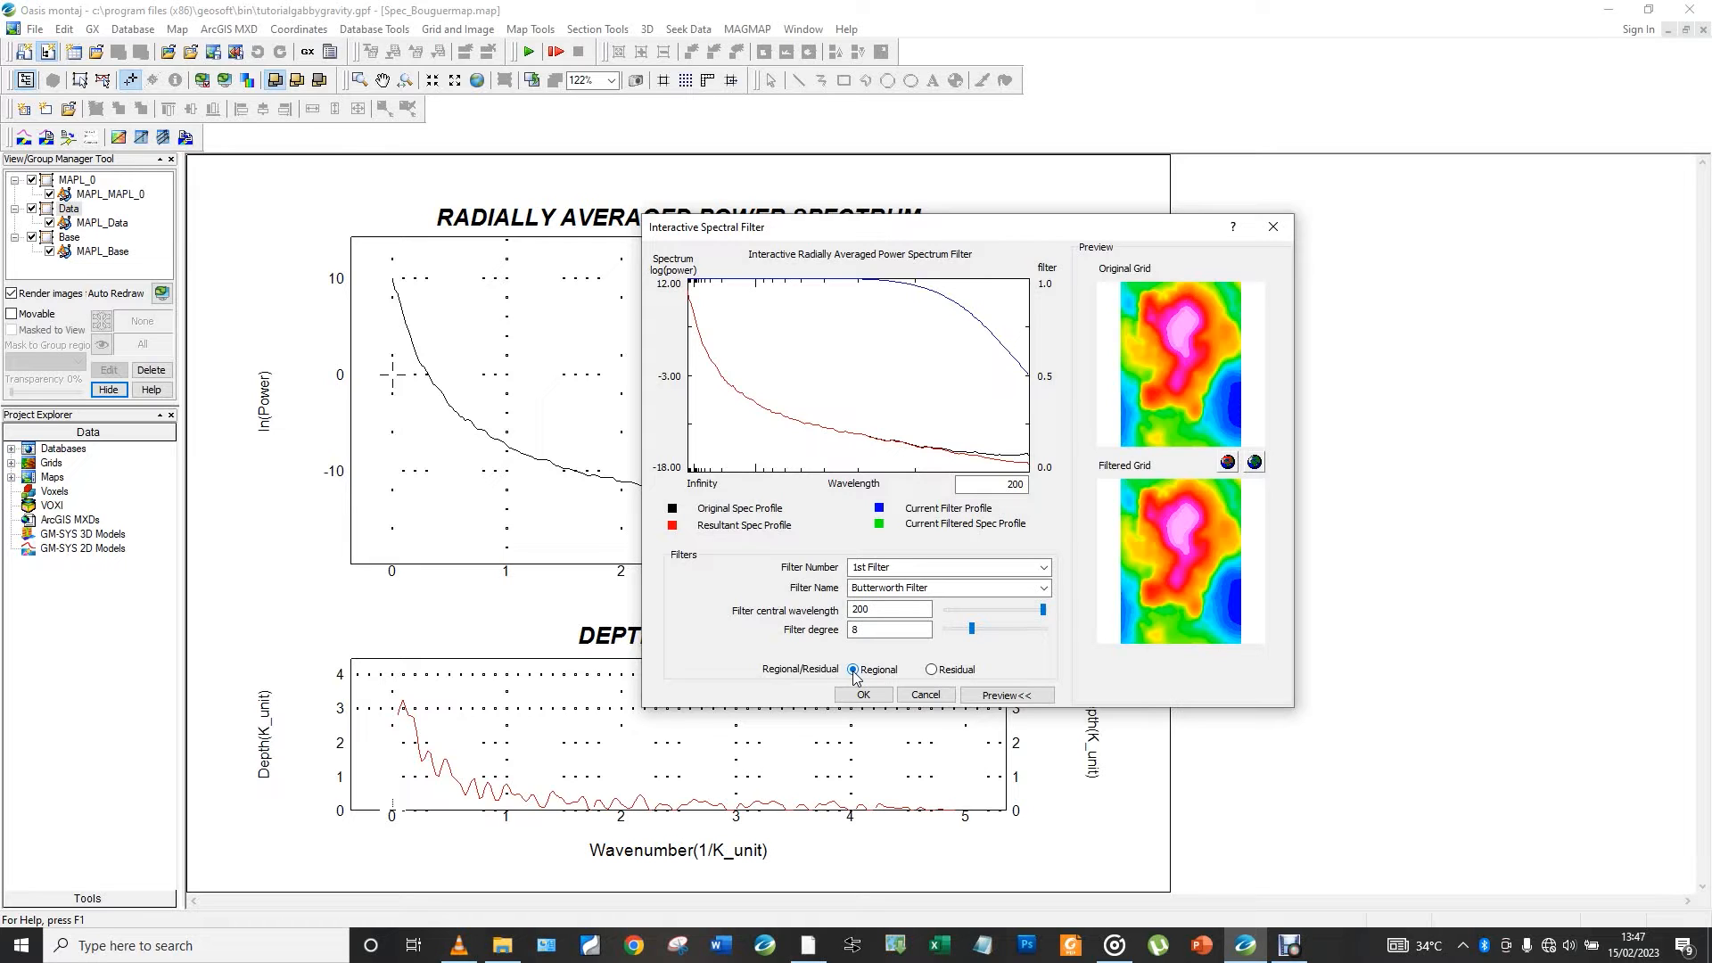
{"action": "left_click", "coordinate": [1040, 586]}
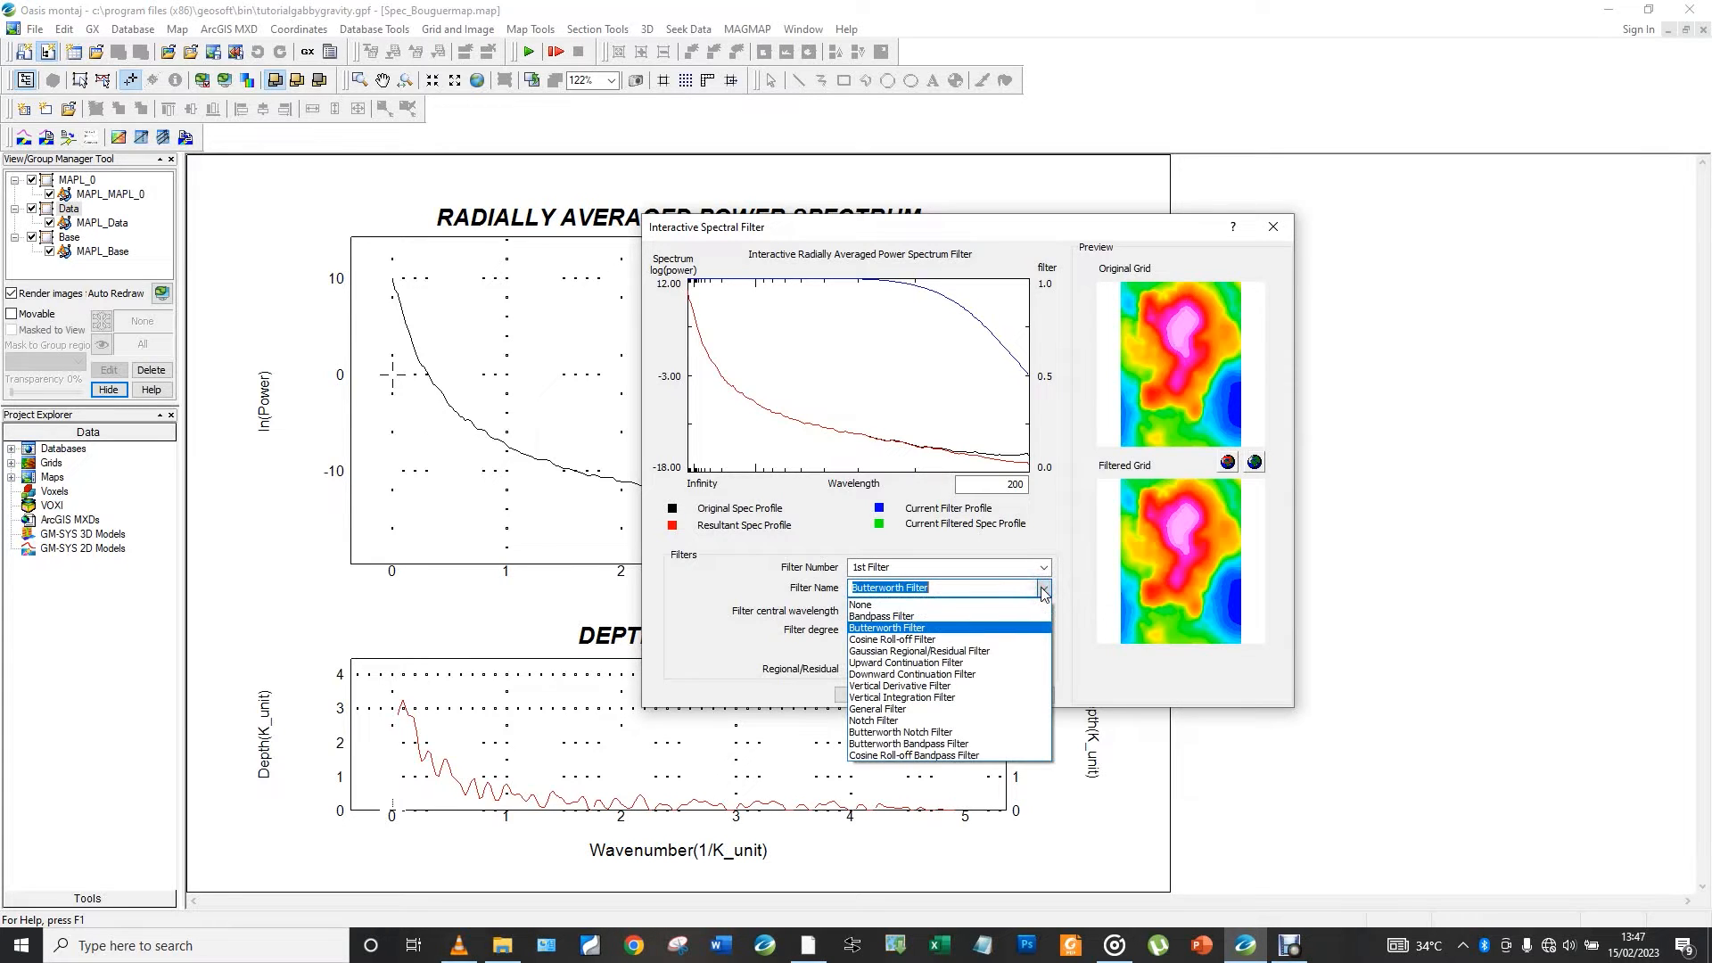
{"action": "left_click", "coordinate": [1041, 590]}
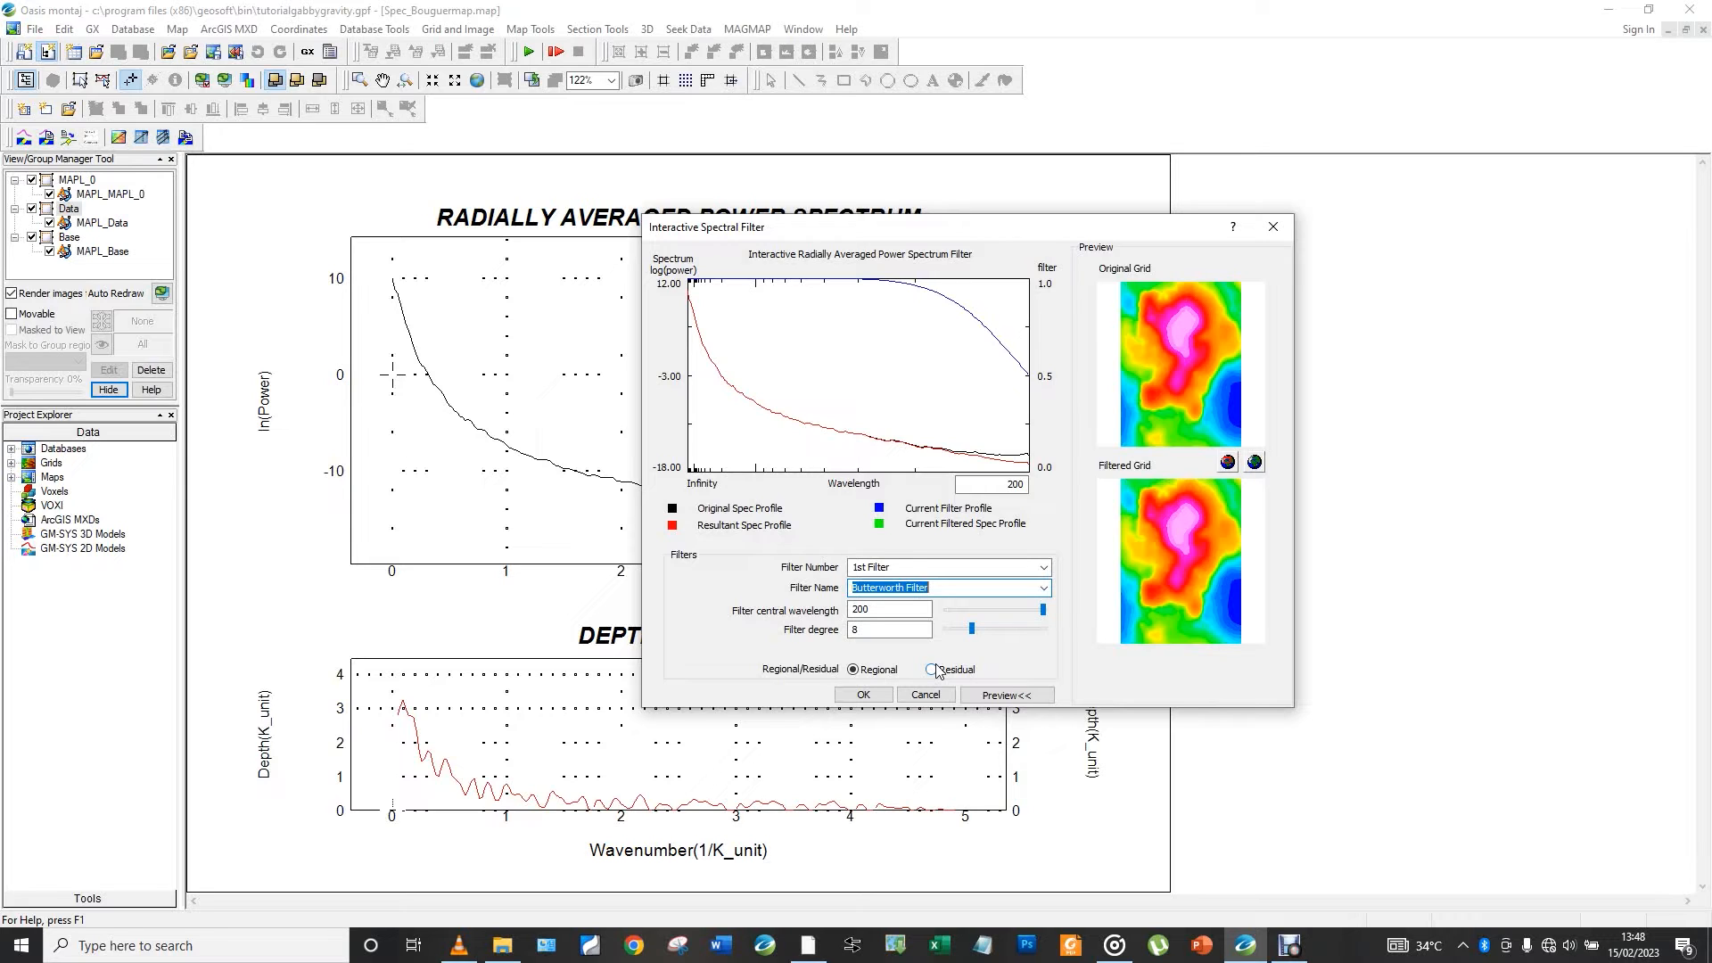
{"action": "left_click", "coordinate": [933, 665]}
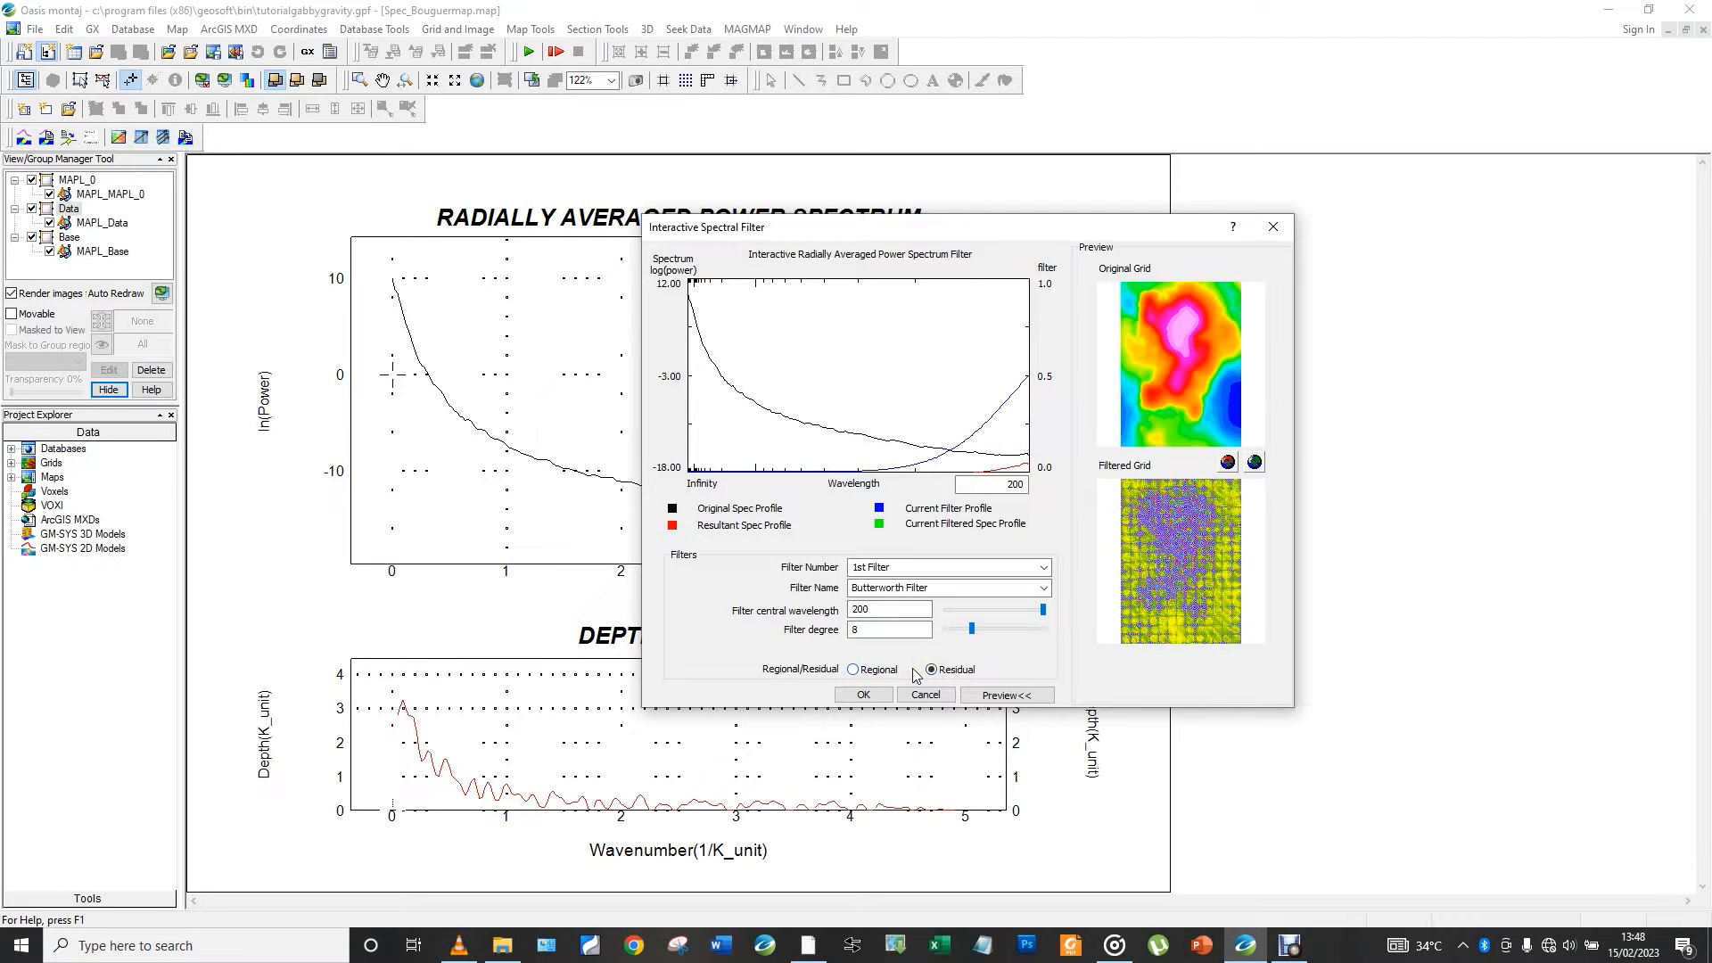
{"action": "left_click", "coordinate": [912, 668]}
{"action": "left_click", "coordinate": [911, 671]}
{"action": "left_click", "coordinate": [912, 671]}
{"action": "left_click", "coordinate": [859, 675]}
{"action": "left_click", "coordinate": [857, 675]}
{"action": "left_click", "coordinate": [853, 669]}
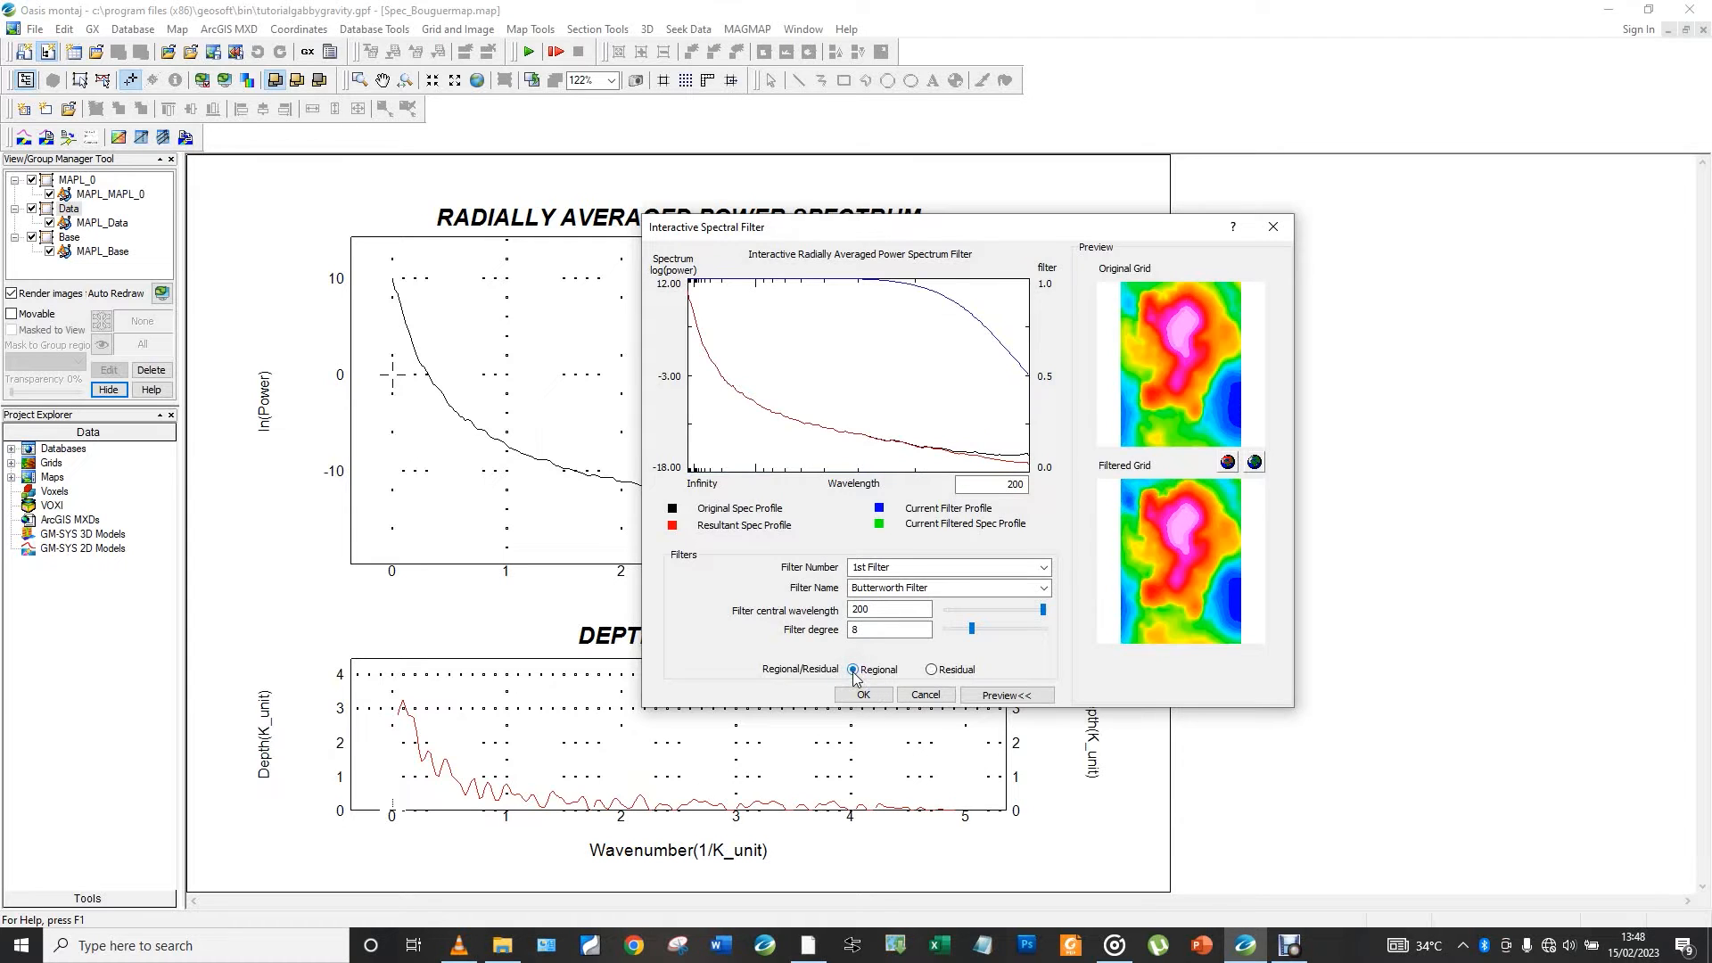
{"action": "left_click", "coordinate": [854, 678]}
{"action": "left_click", "coordinate": [854, 678]}
Set the regional Butterworth filter's central wavelength to 20000 and its degree to 1.5, and accept the filter
{"action": "left_click_drag", "start_coordinate": [1004, 614], "coordinate": [945, 634]}
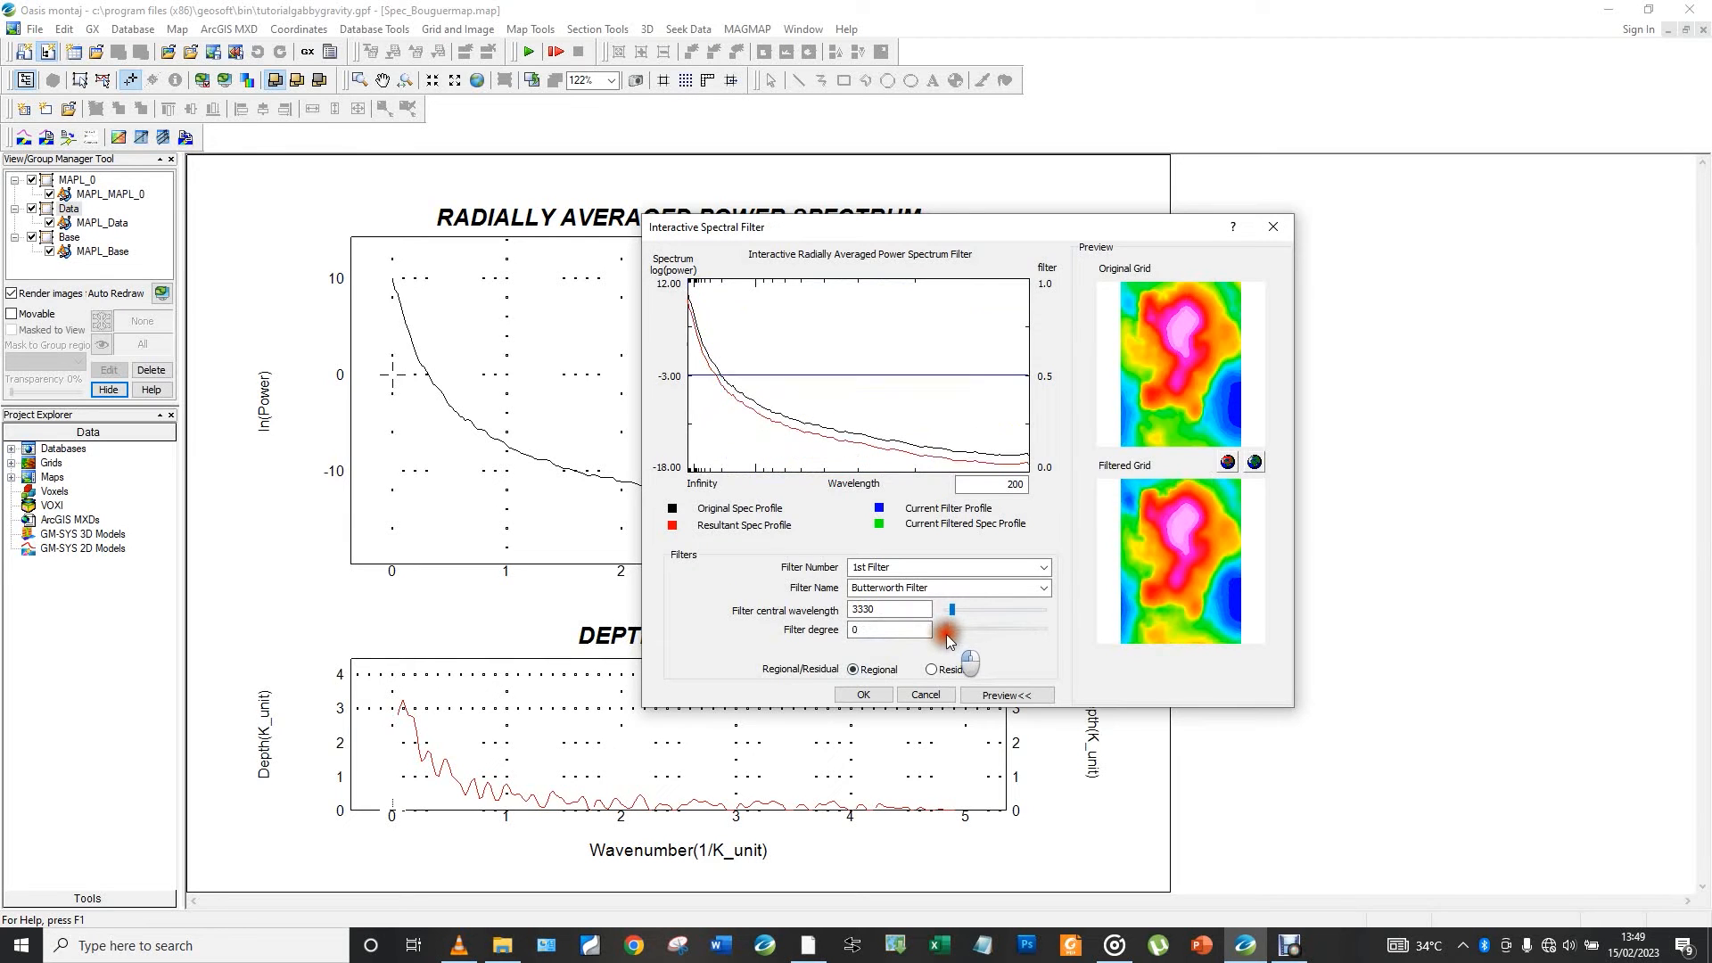
{"action": "left_click", "coordinate": [944, 634]}
{"action": "left_click_drag", "start_coordinate": [945, 627], "coordinate": [946, 614]}
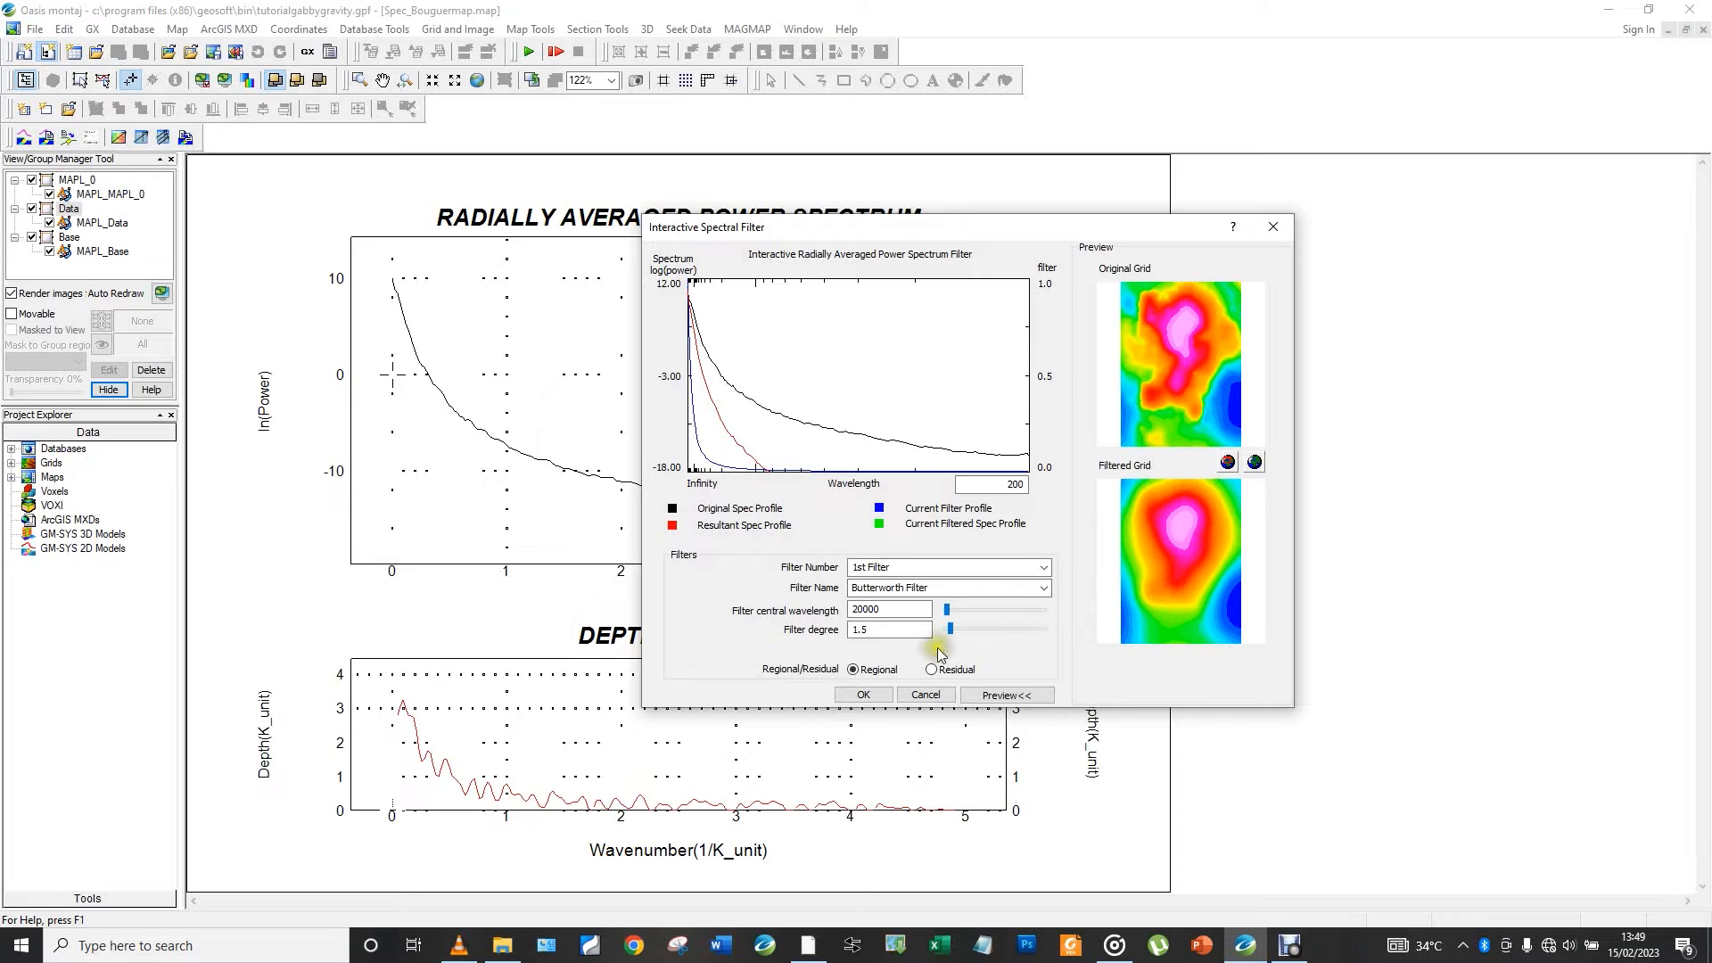
{"action": "left_click", "coordinate": [862, 695]}
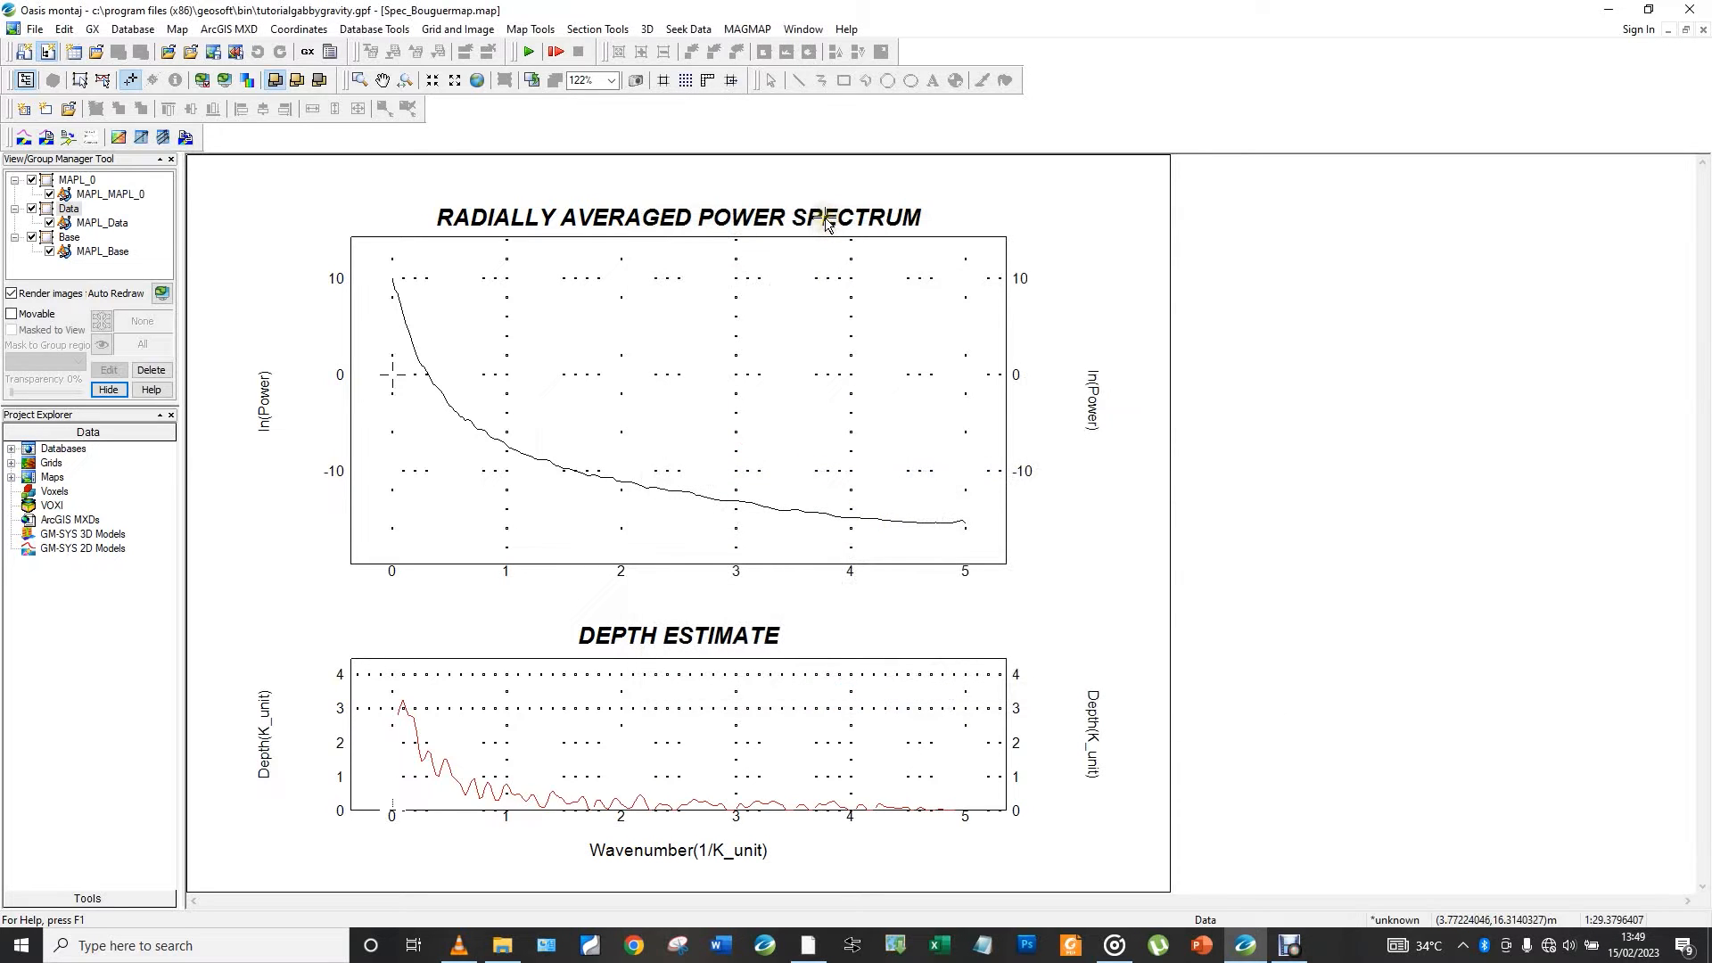
Apply the magmap.con filter to PrePro_Bouguermap_trn.grd, with Tutorialgabbygrid.grd as reference, and output the grid as "regional anomaly"
{"action": "left_click", "coordinate": [747, 29]}
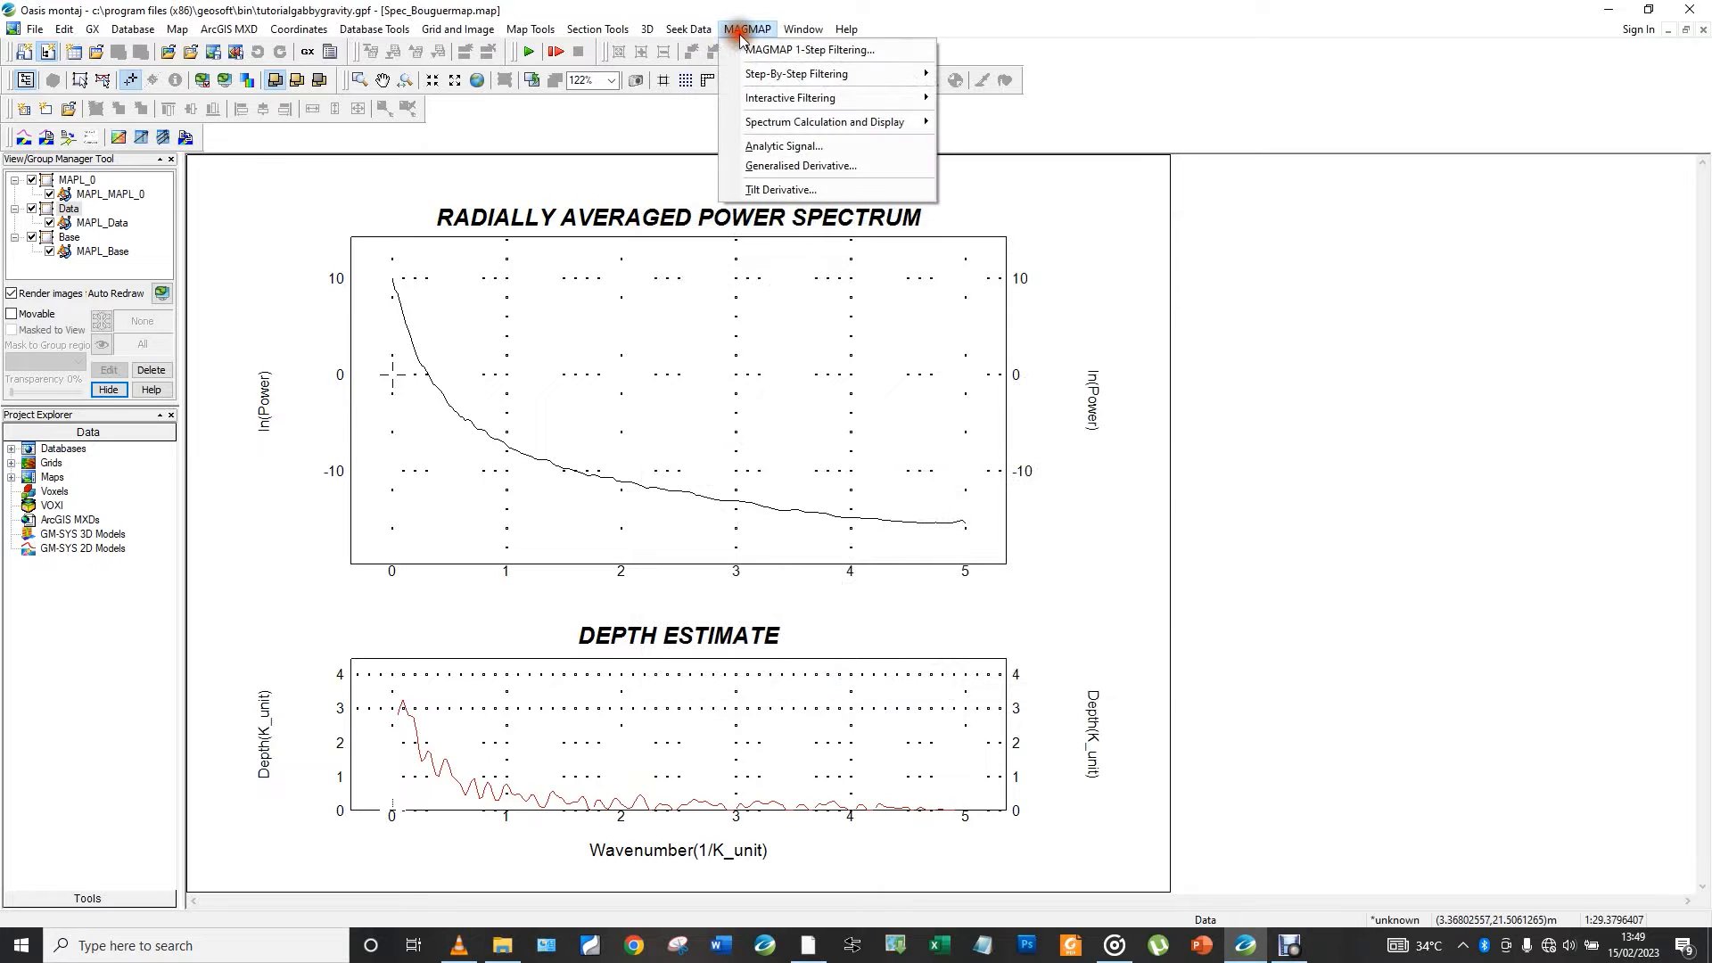
{"action": "mouse_move", "coordinate": [799, 78]}
{"action": "mouse_move", "coordinate": [879, 98]}
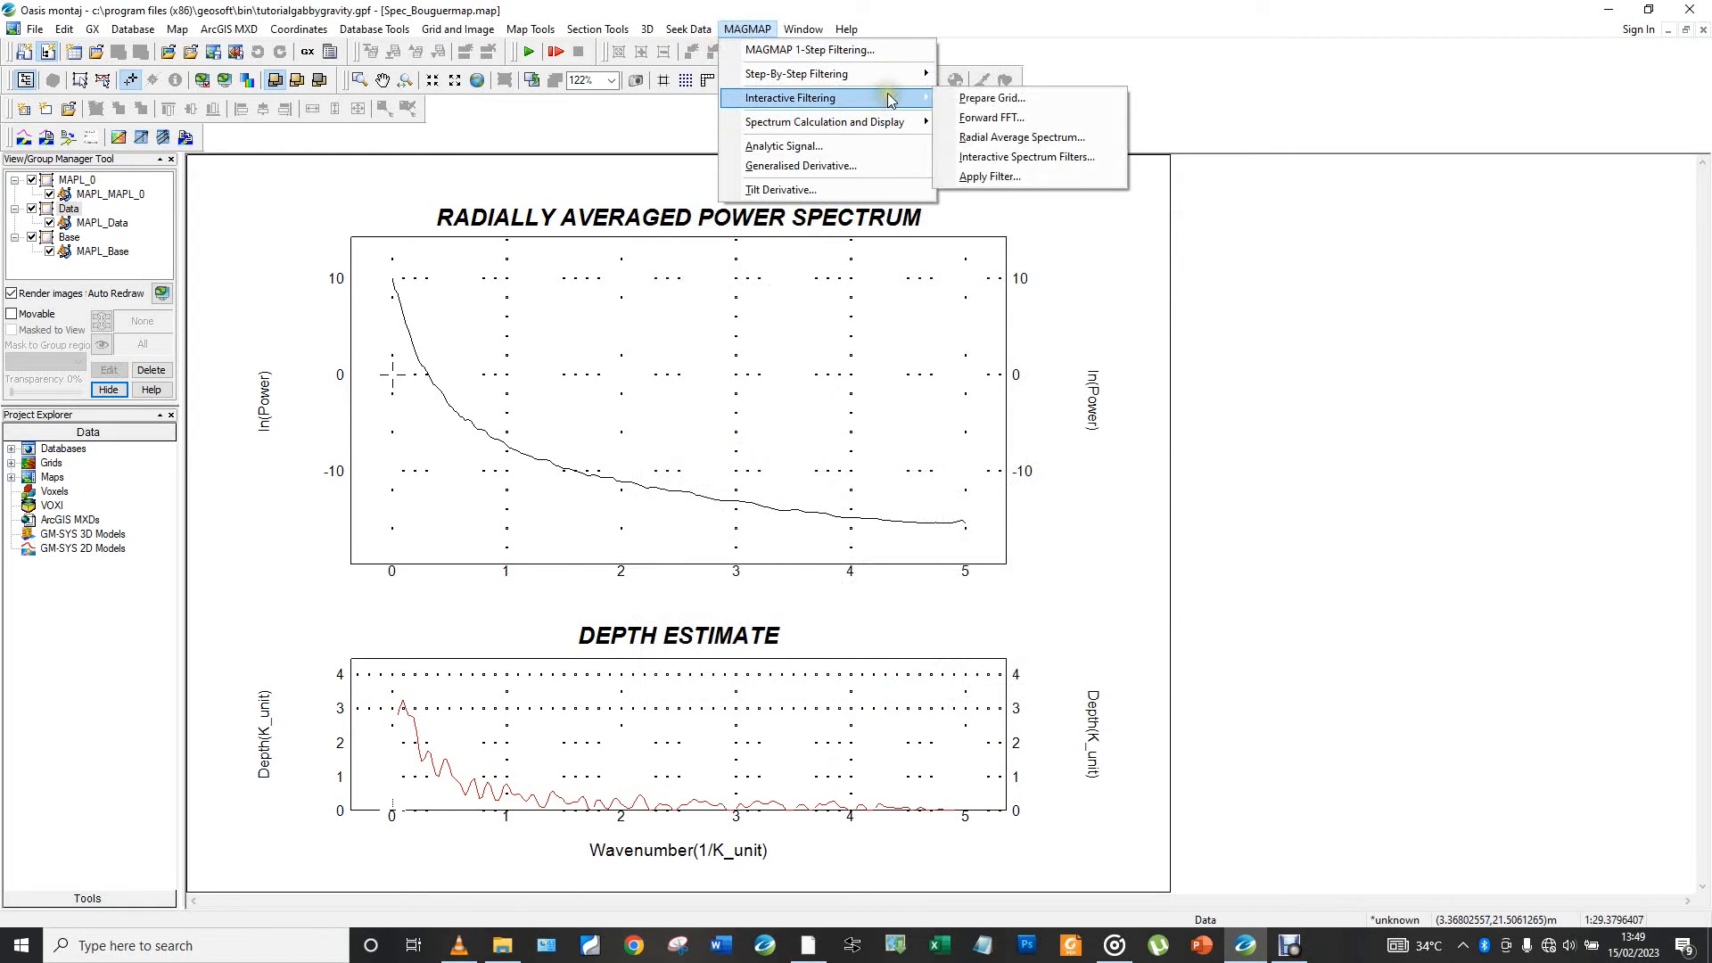
{"action": "left_click", "coordinate": [991, 177]}
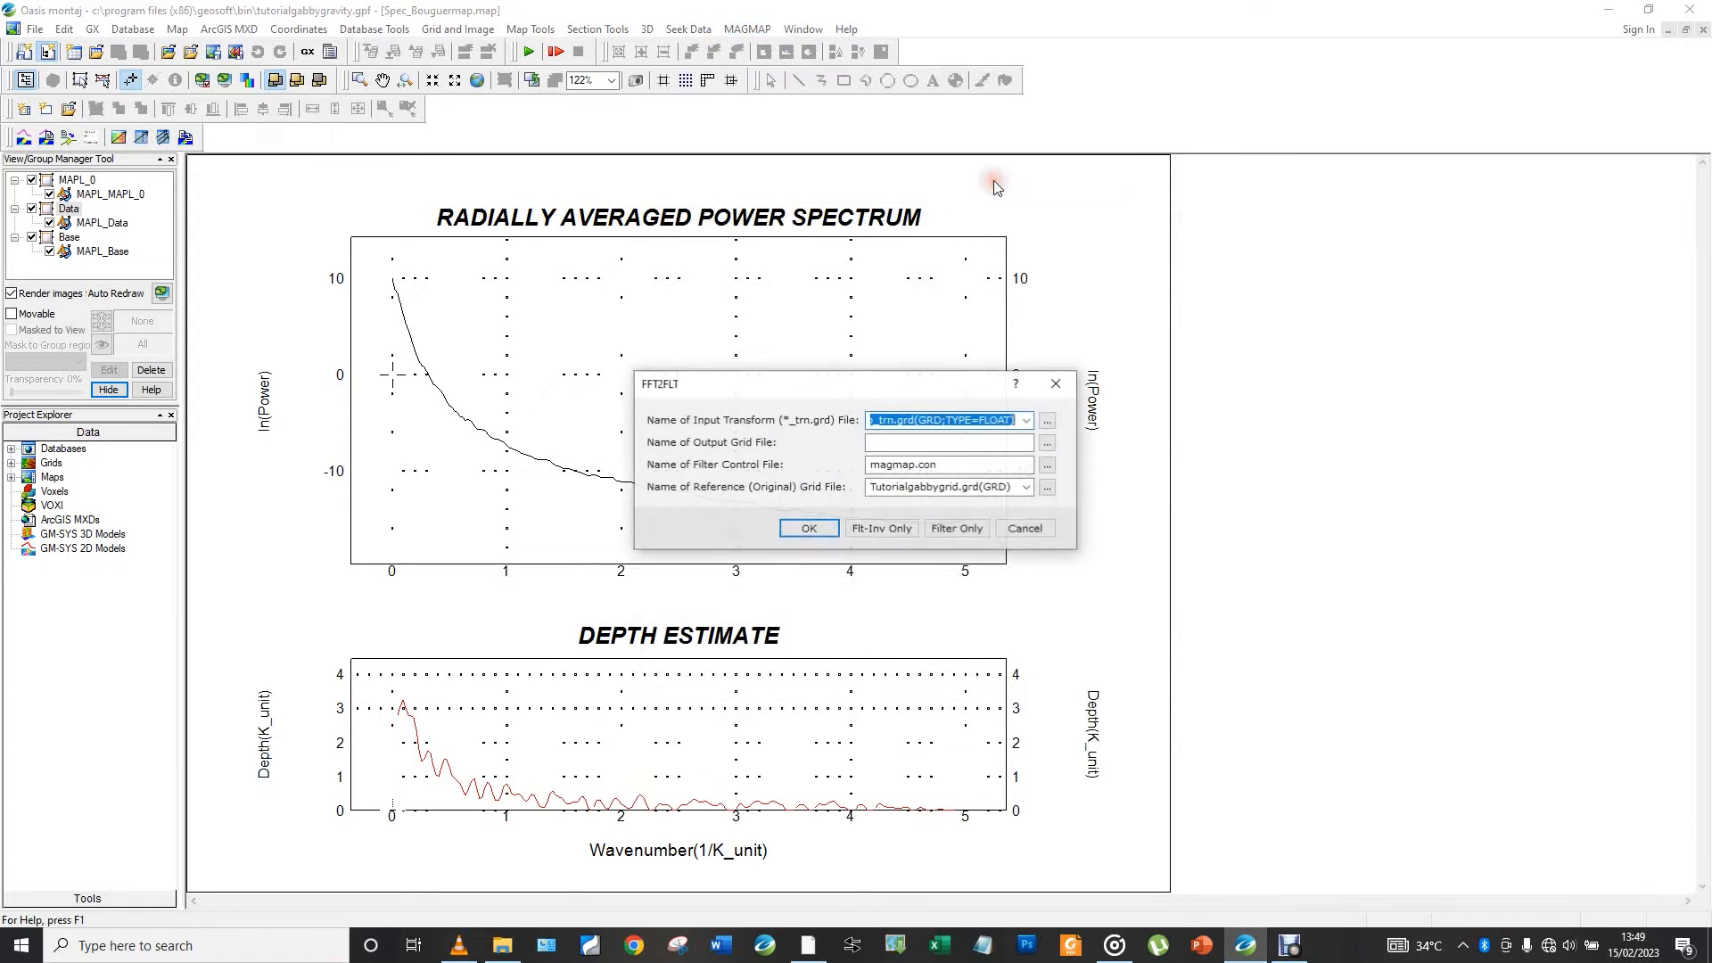
{"action": "left_click", "coordinate": [891, 445]}
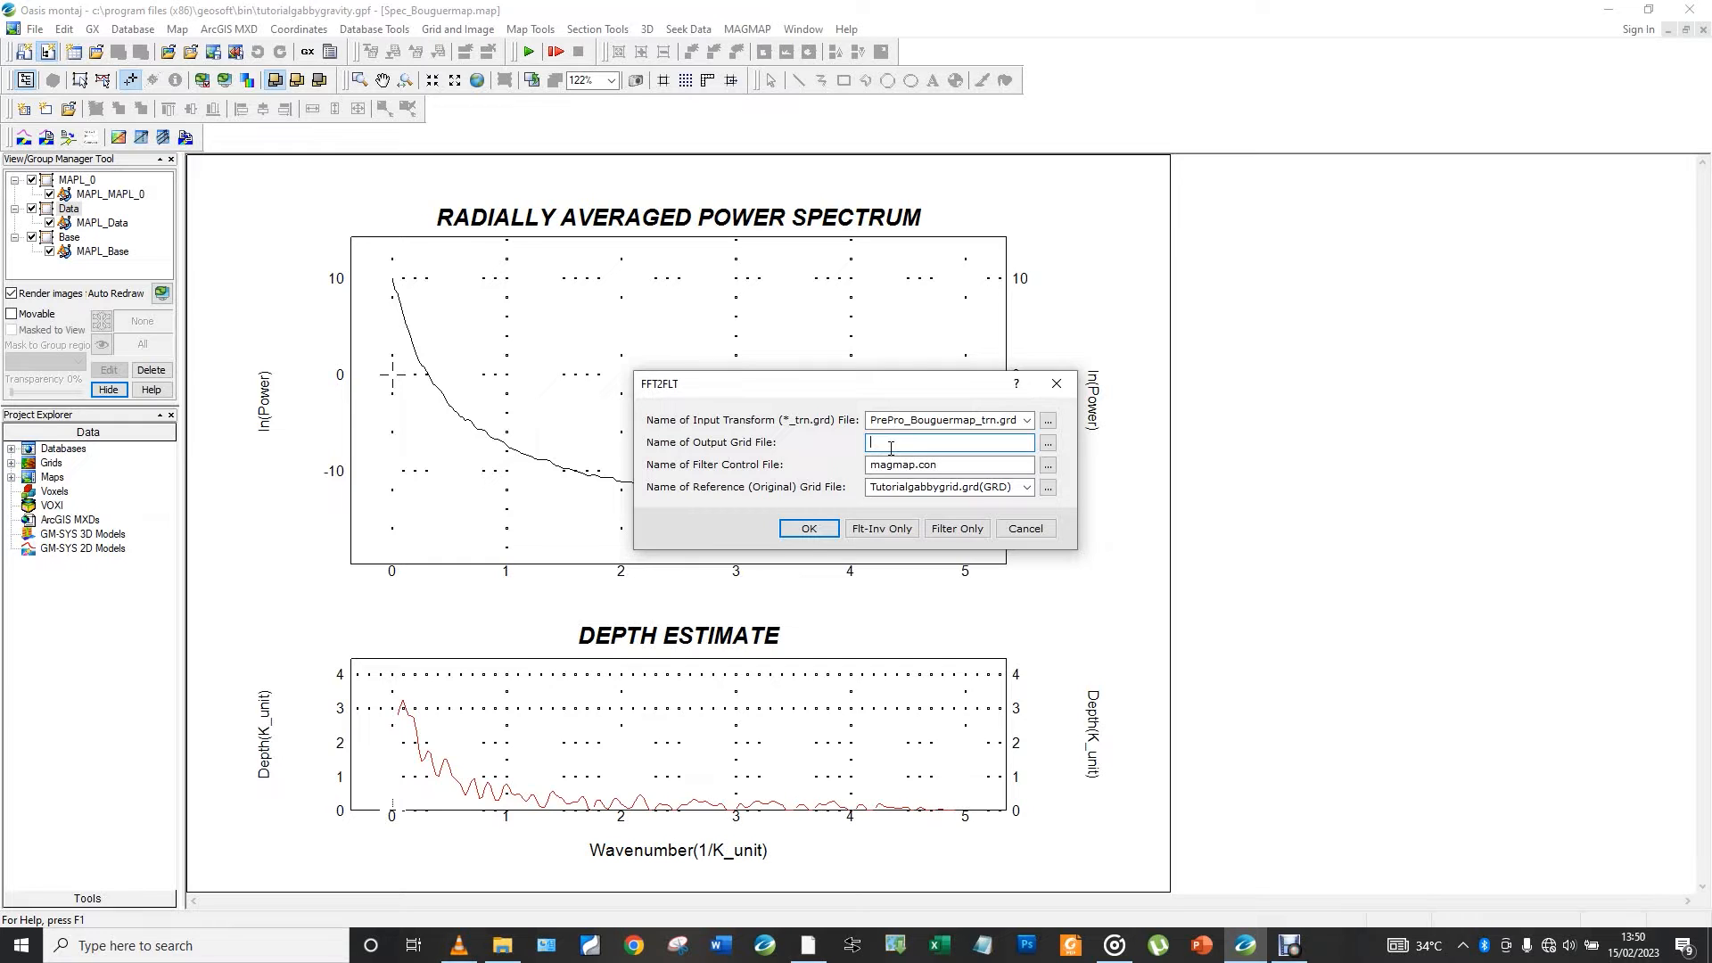
{"action": "type", "text": "regional anomaly"}
{"action": "left_click", "coordinate": [809, 528]}
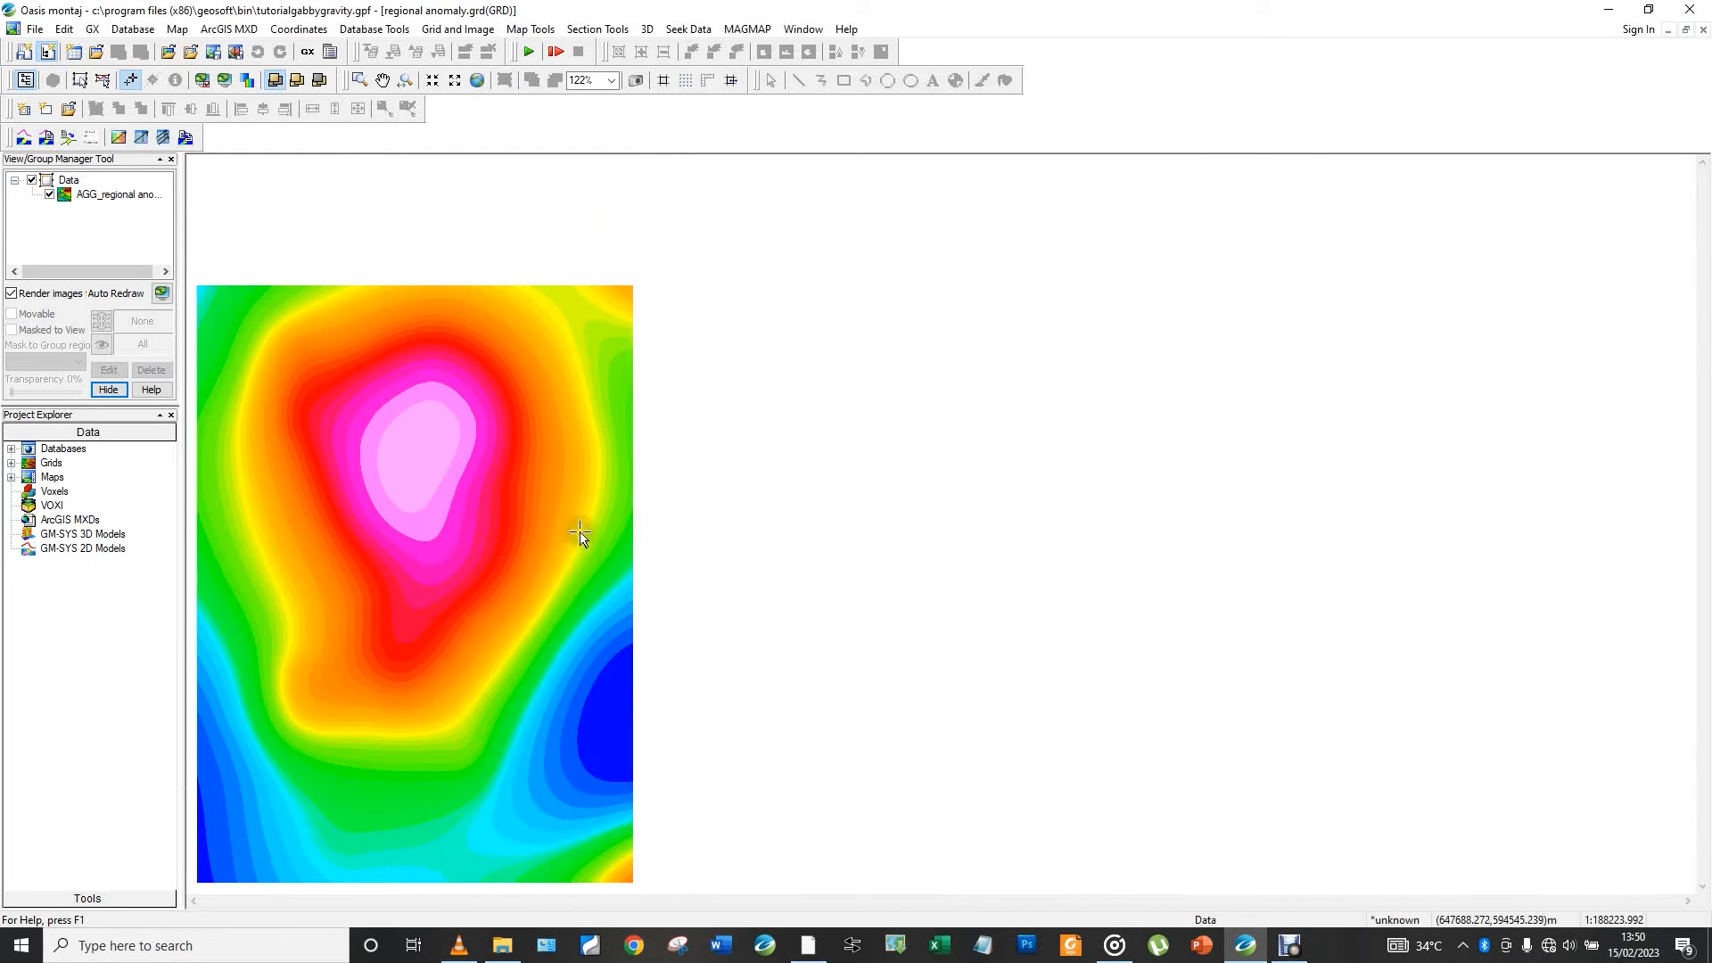
Start a base map for the regional anomaly grid, accepting the map-style layout and the solid-line reference grid settings
{"action": "left_click", "coordinate": [540, 36]}
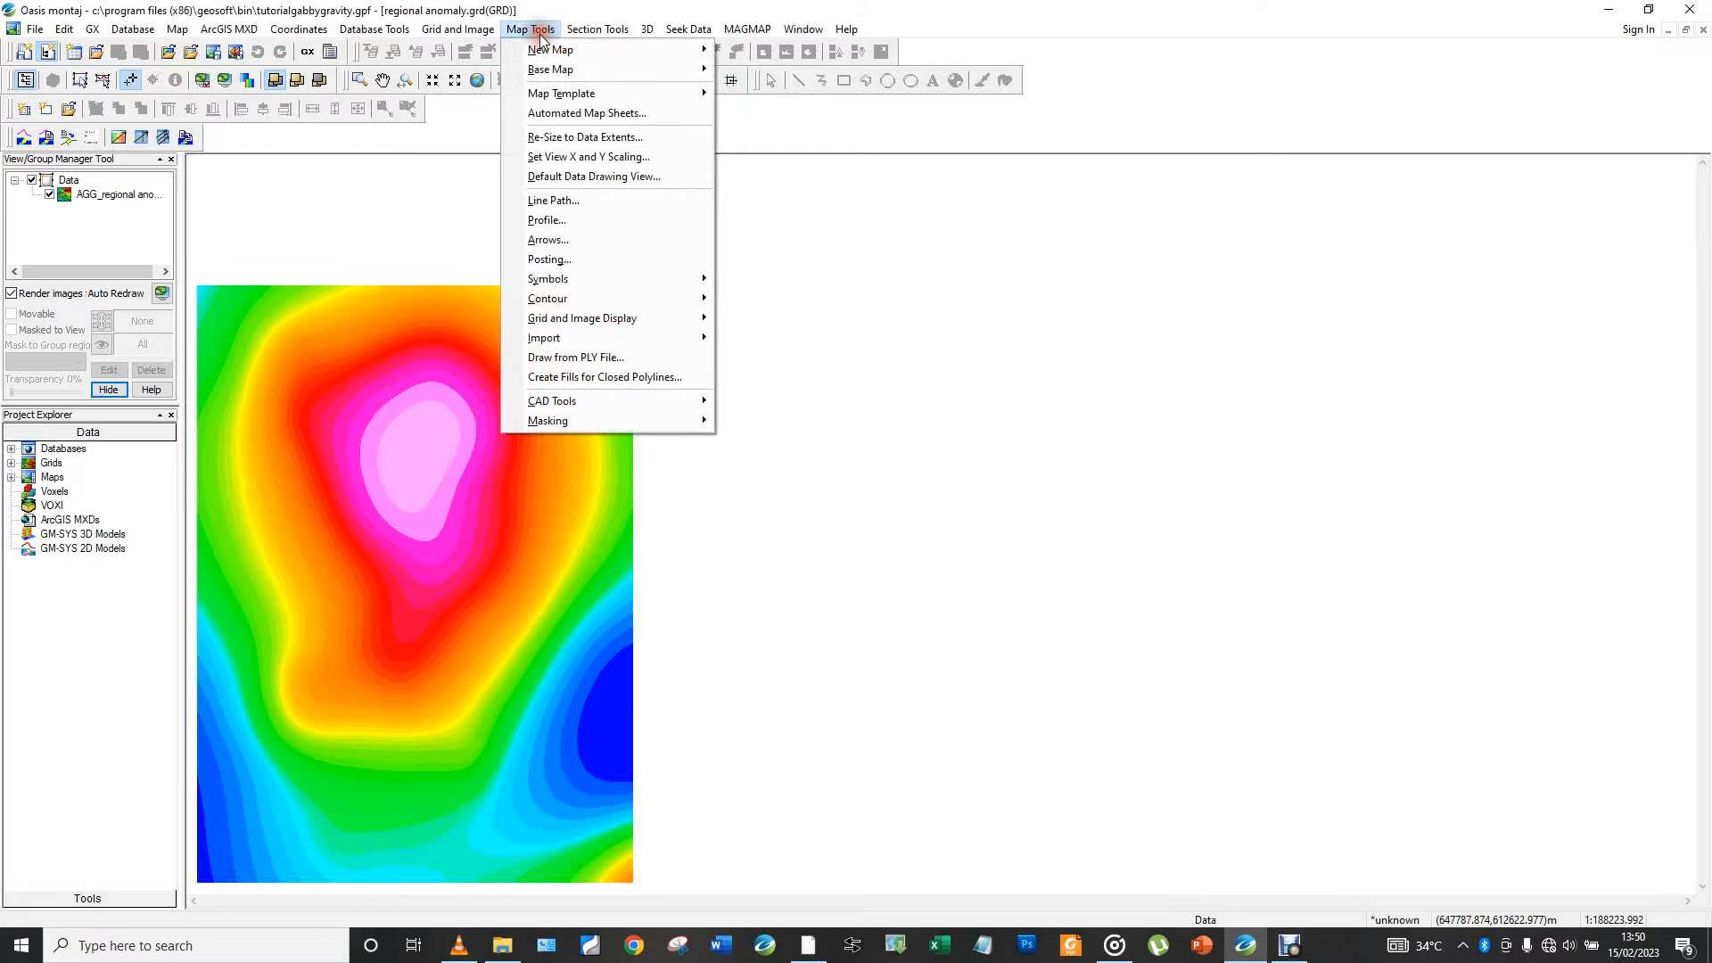
{"action": "mouse_move", "coordinate": [600, 66]}
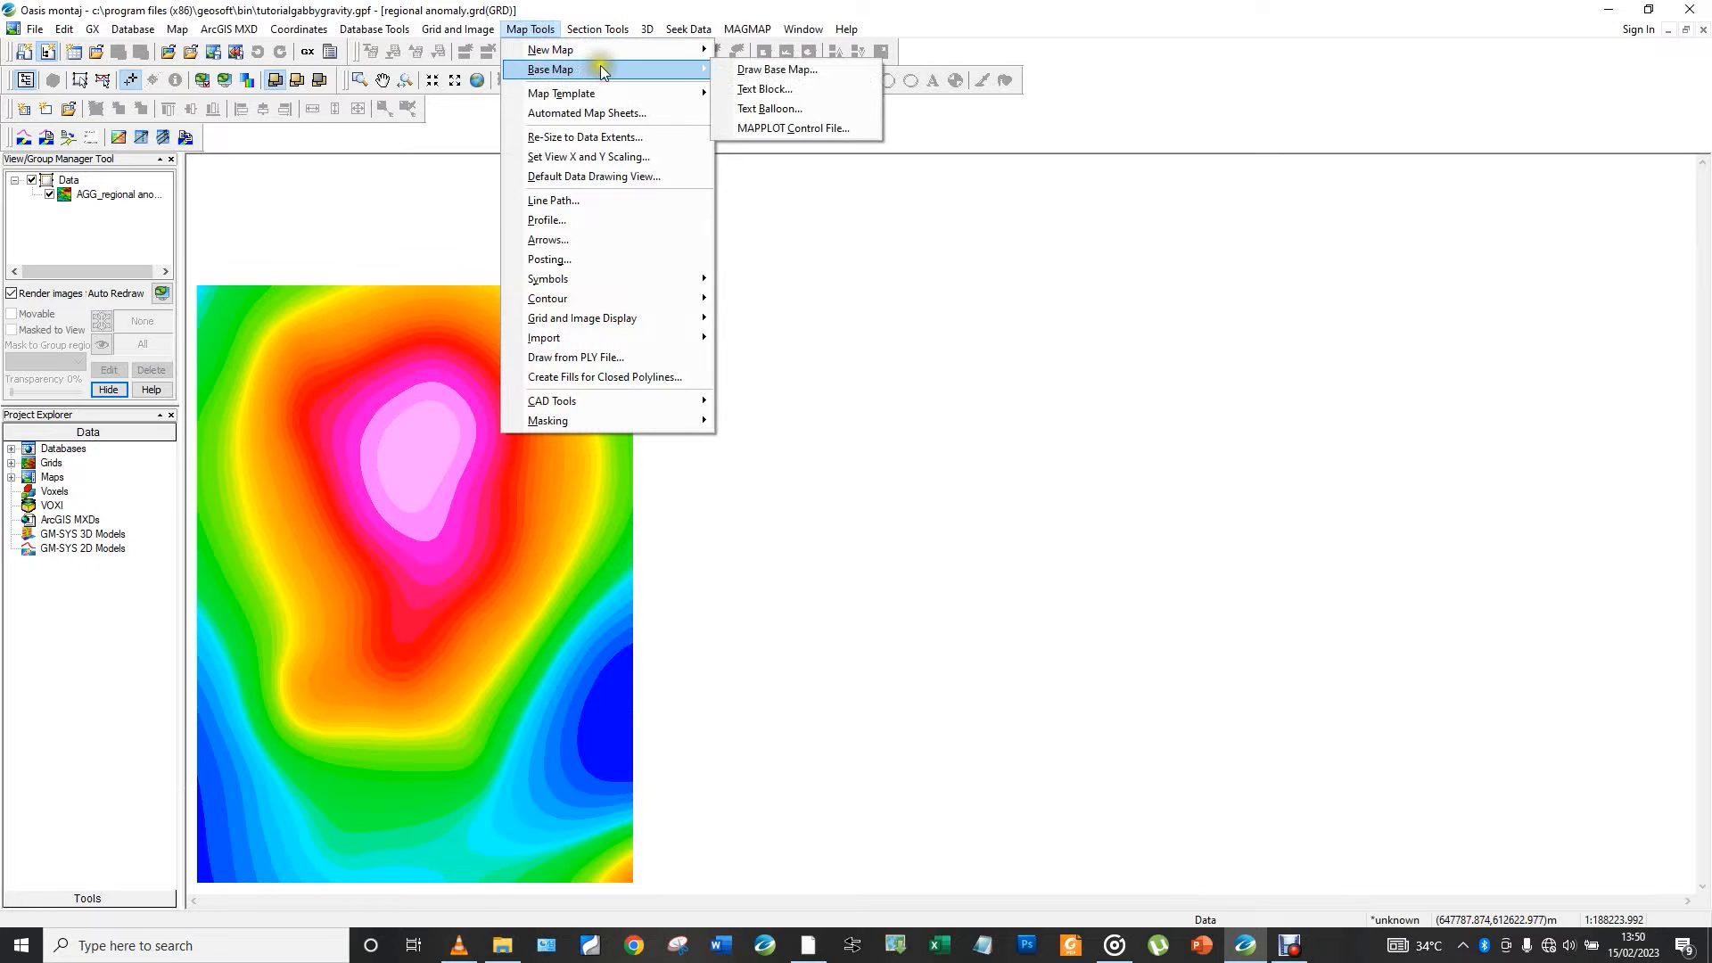
{"action": "left_click", "coordinate": [753, 69]}
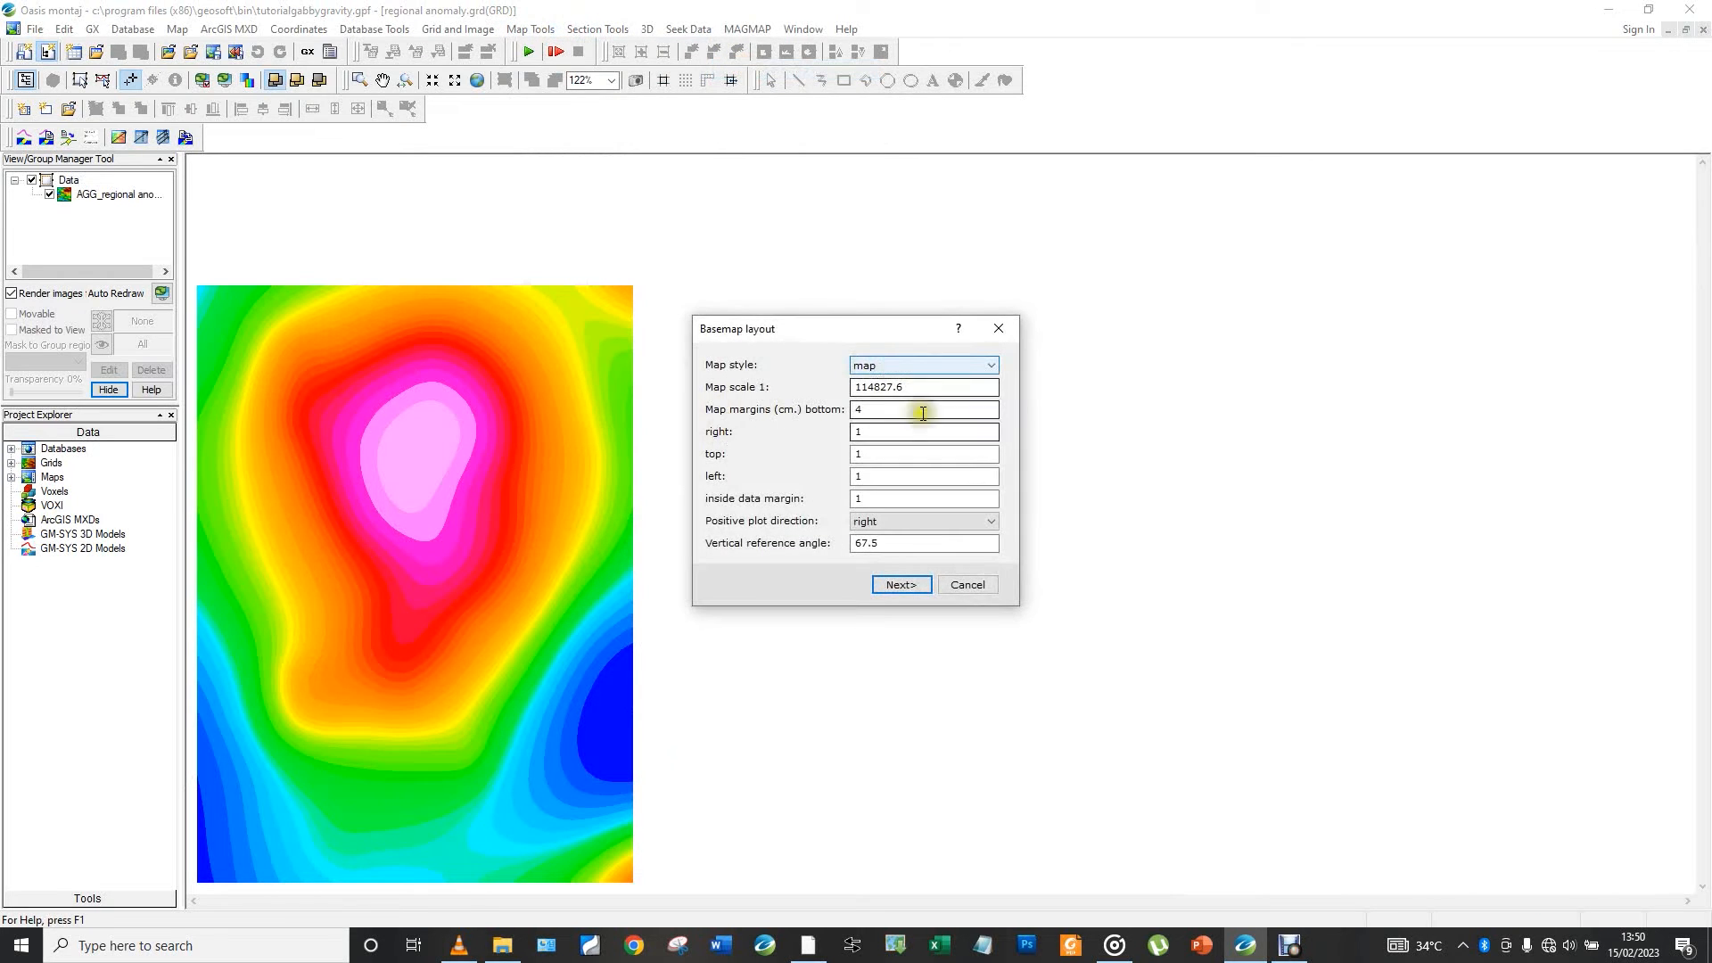
{"action": "left_click", "coordinate": [908, 586]}
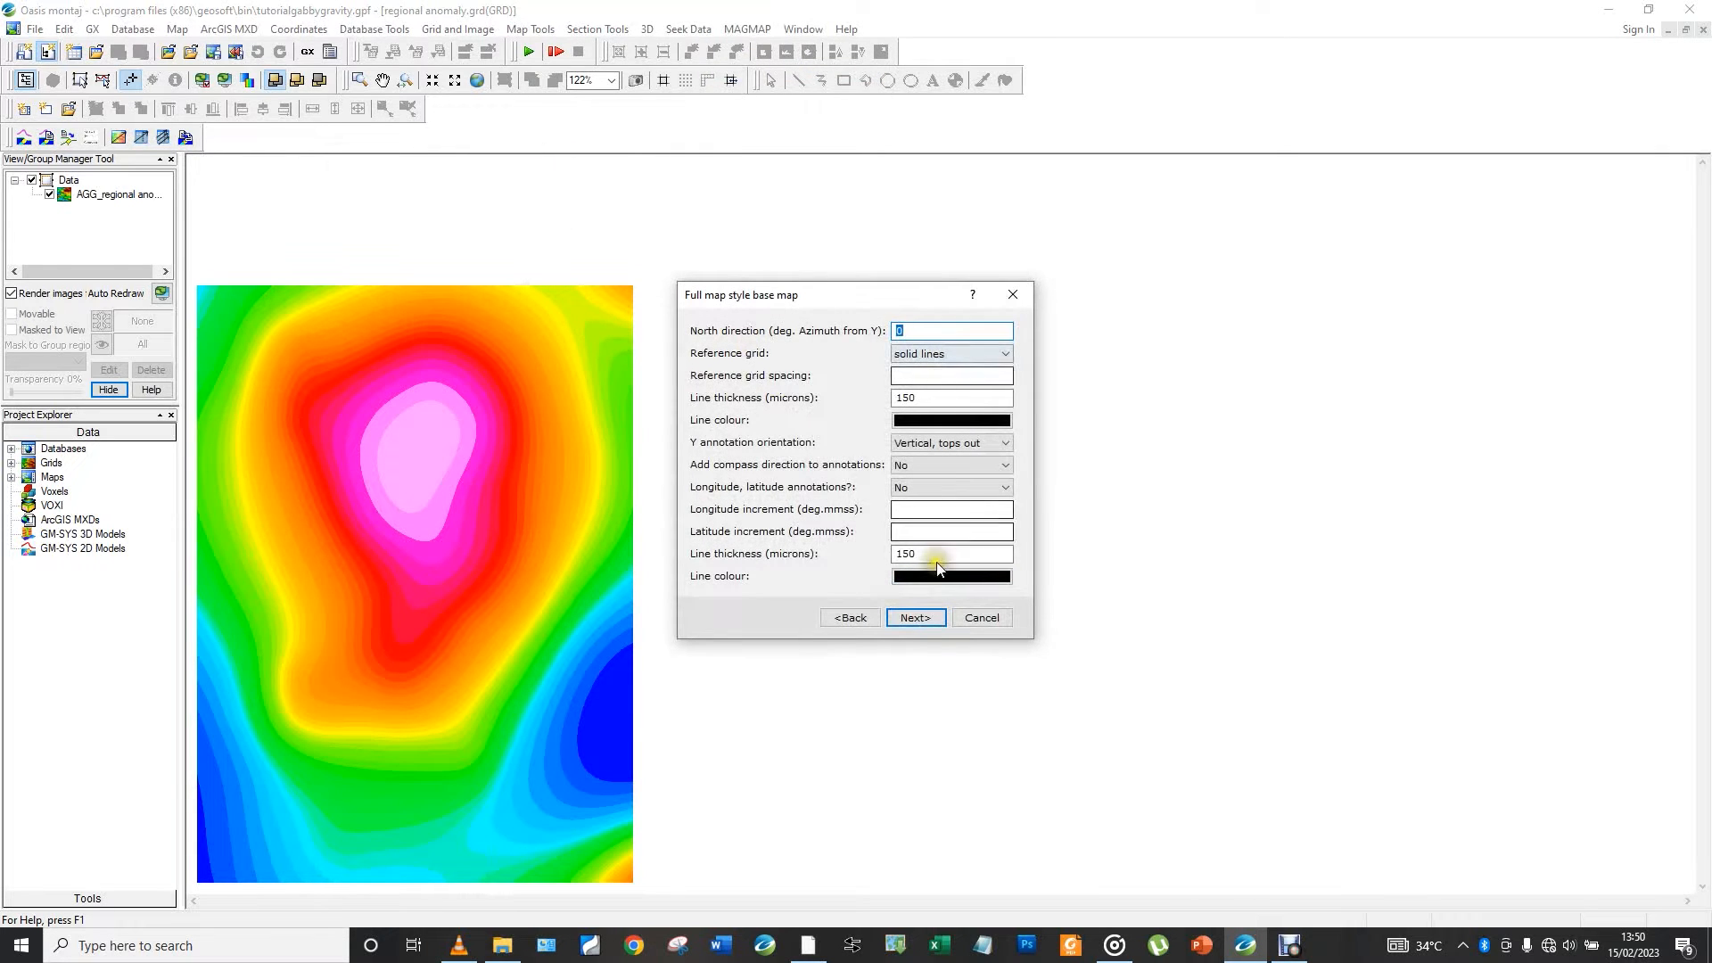
{"action": "left_click", "coordinate": [911, 618]}
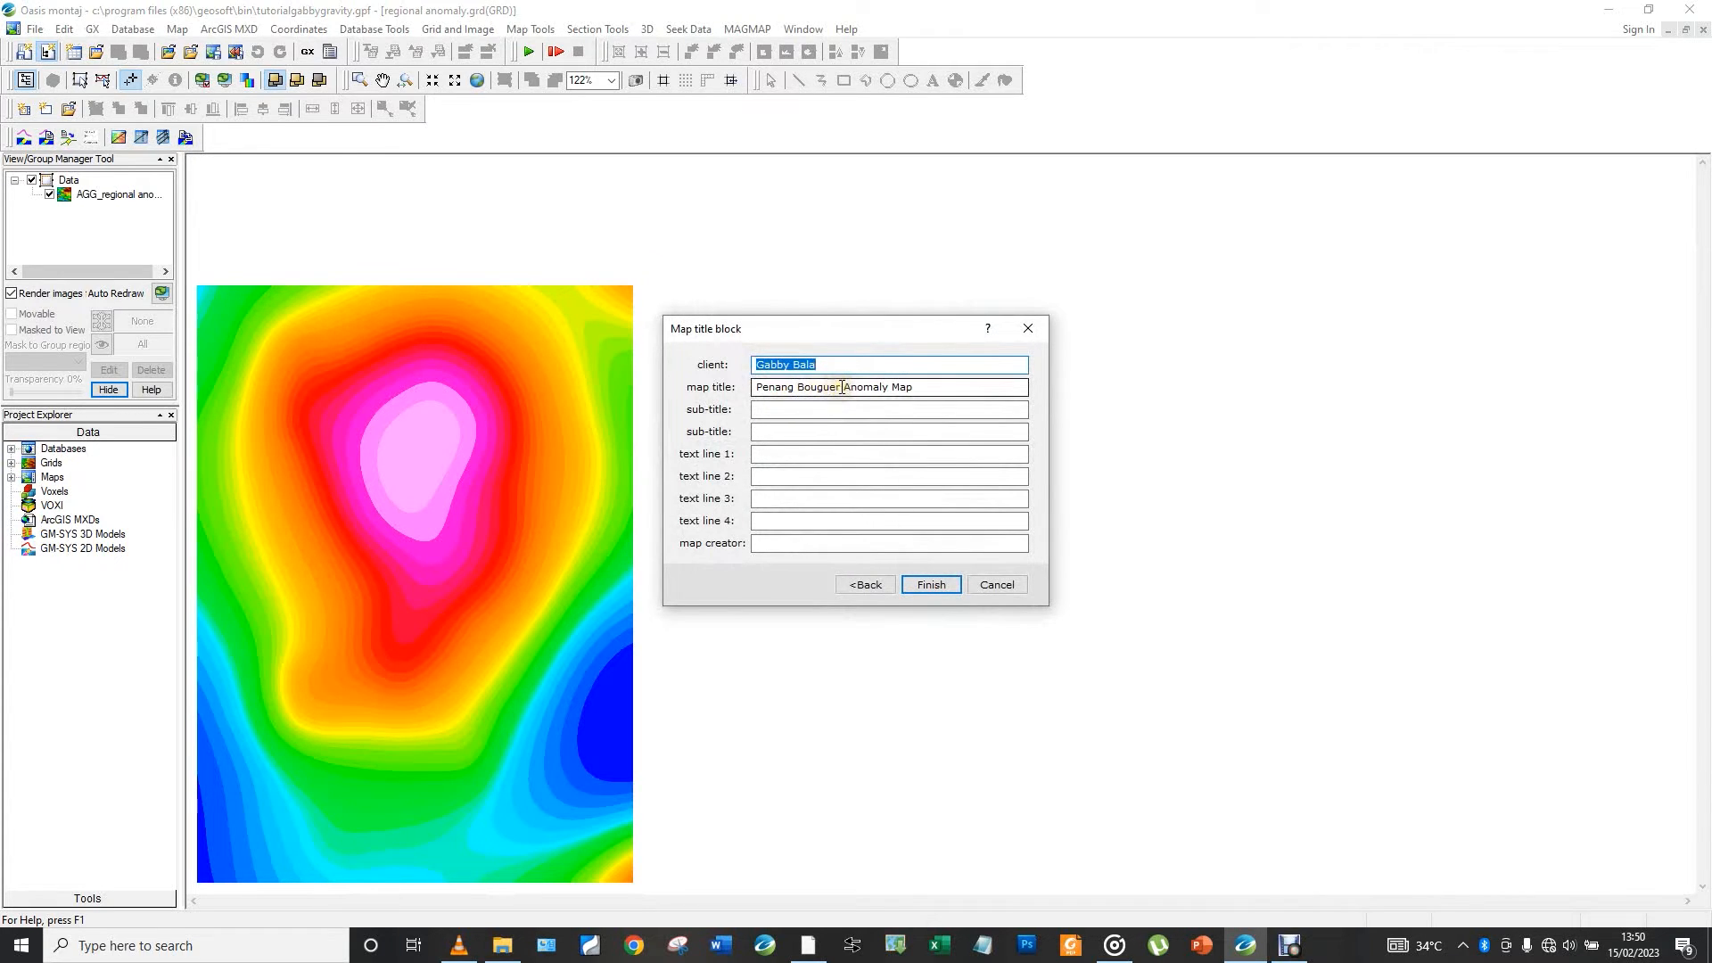
Change the map title to "Penang Regional Bouguer Anomaly Map" and draw the base map
{"action": "left_click_drag", "start_coordinate": [839, 387], "coordinate": [820, 389]}
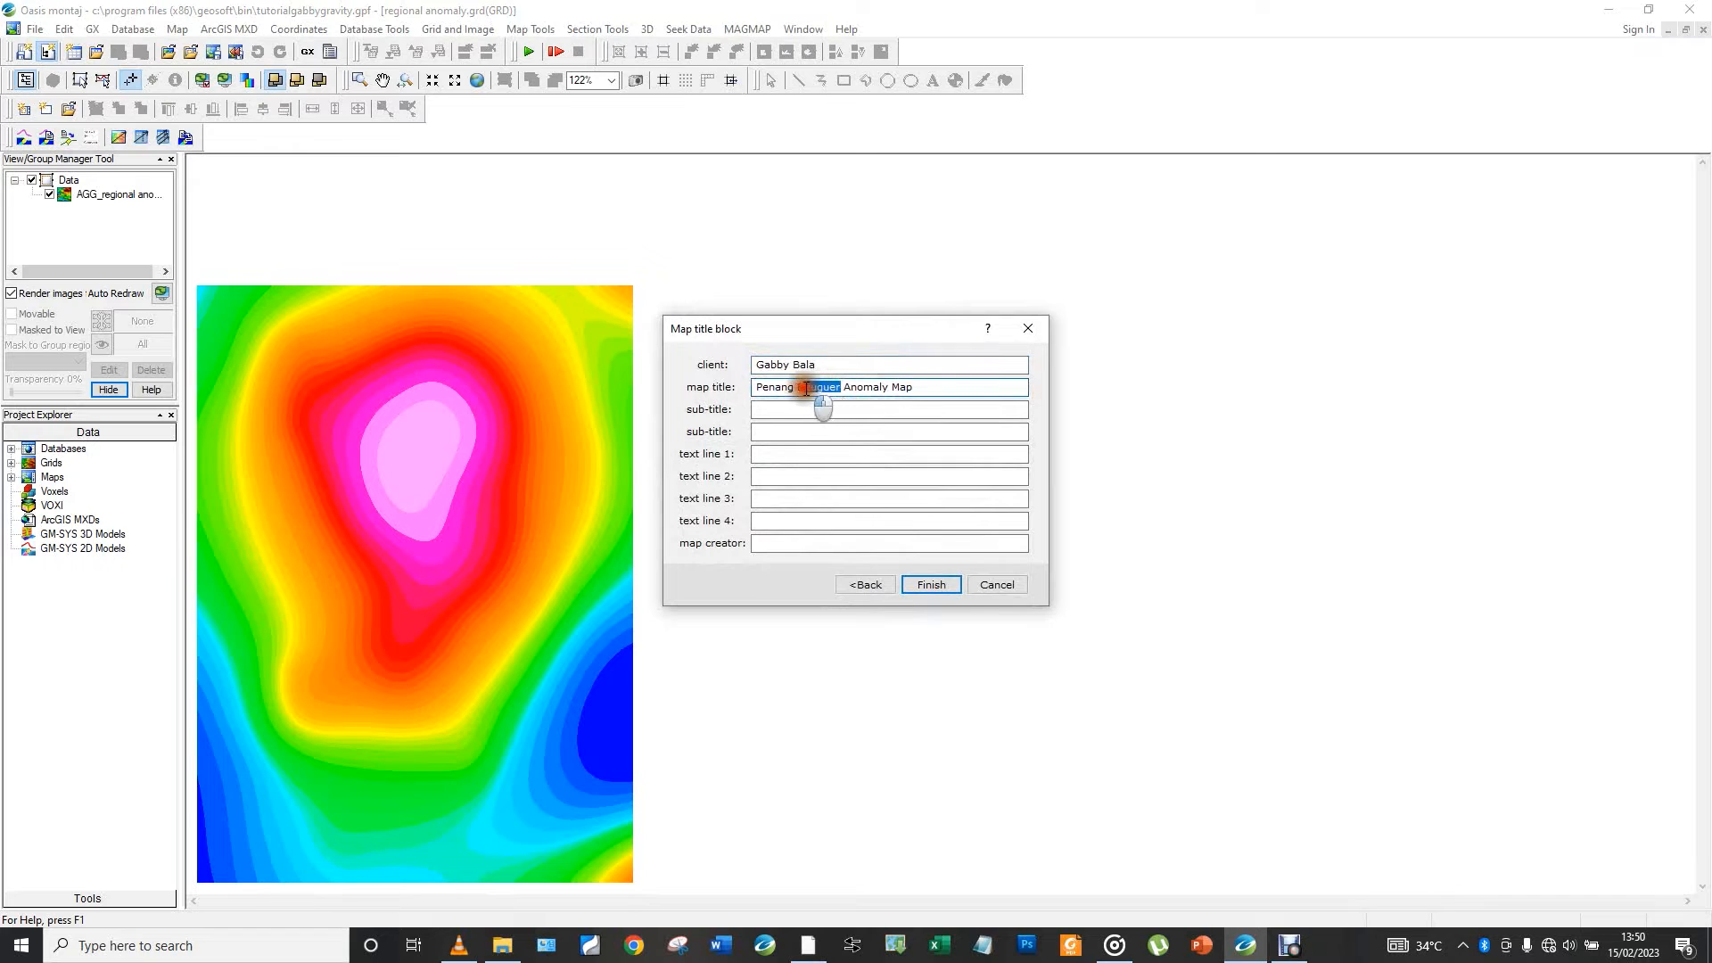
{"action": "left_click", "coordinate": [840, 389]}
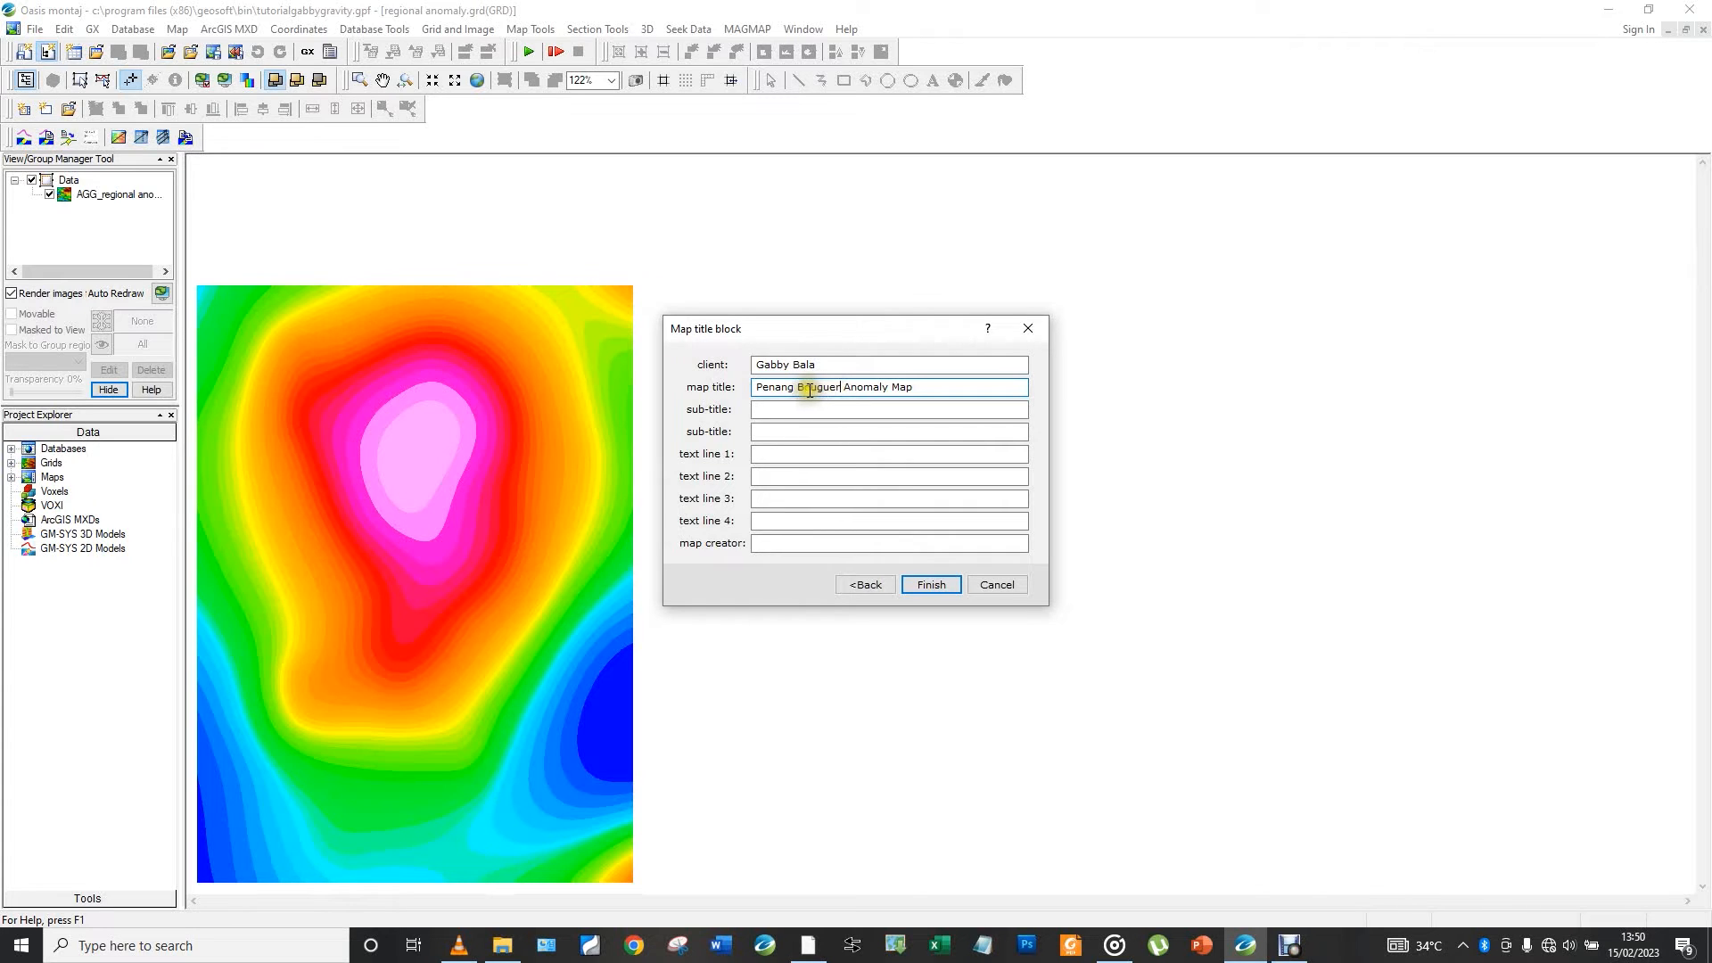
{"action": "left_click", "coordinate": [797, 389]}
{"action": "type", "text": "Regional"}
{"action": "left_click", "coordinate": [934, 590]}
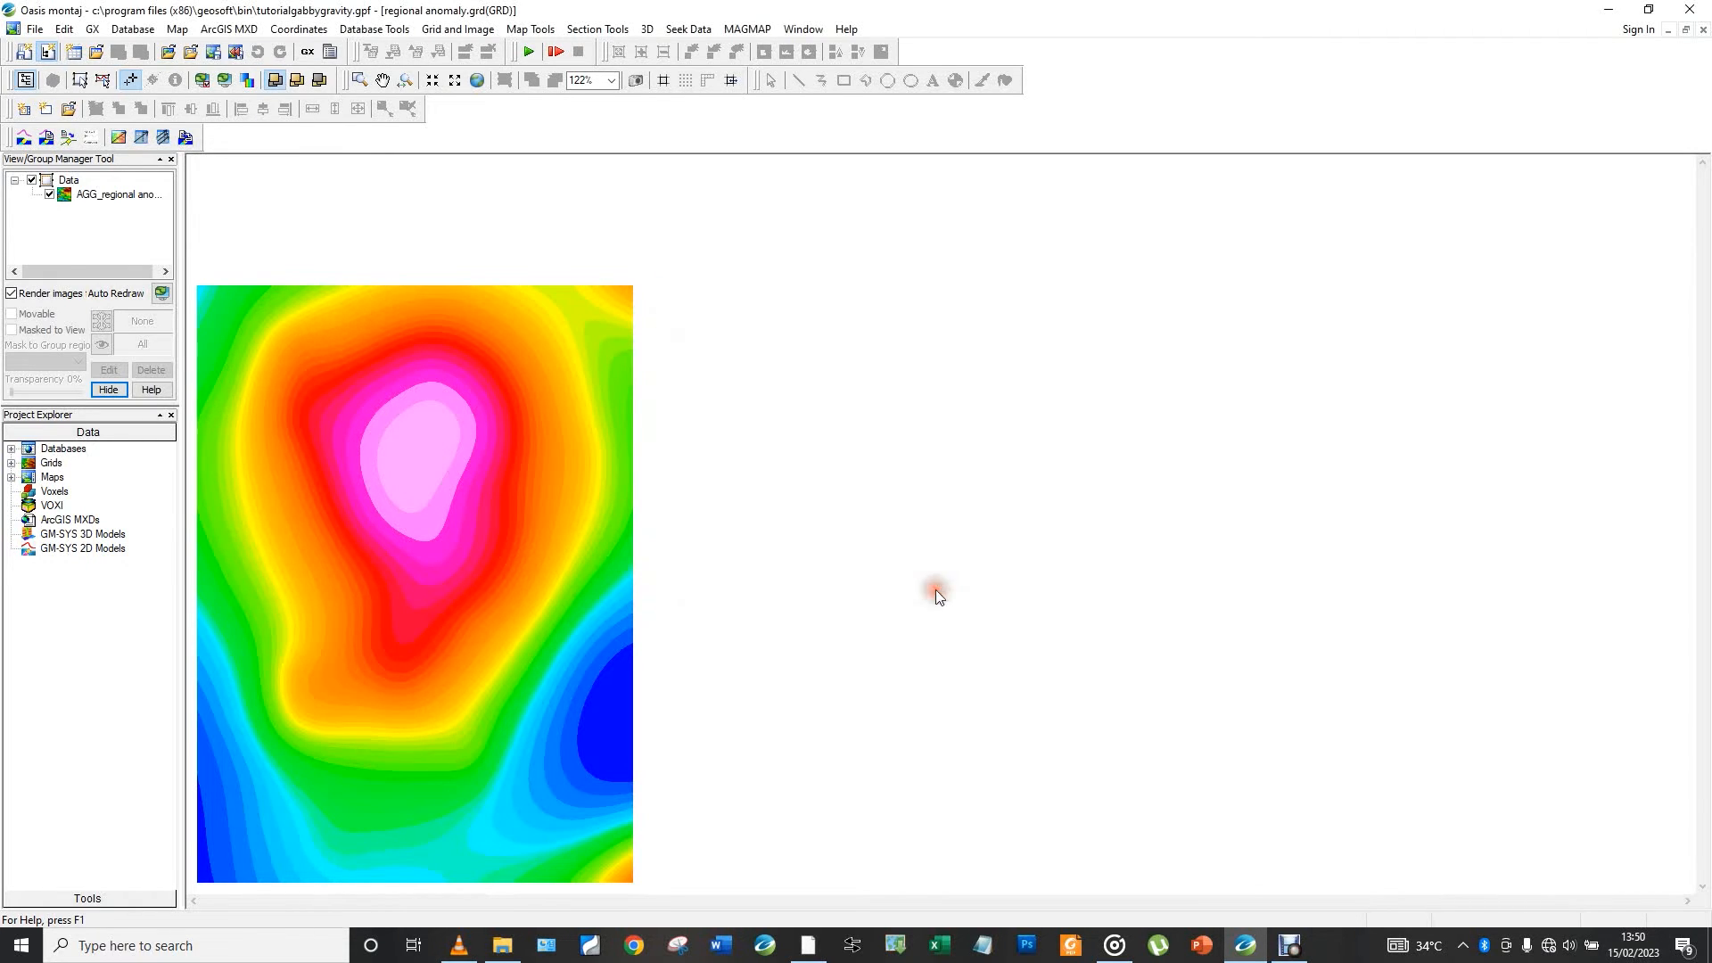
{"action": "left_click", "coordinate": [477, 81]}
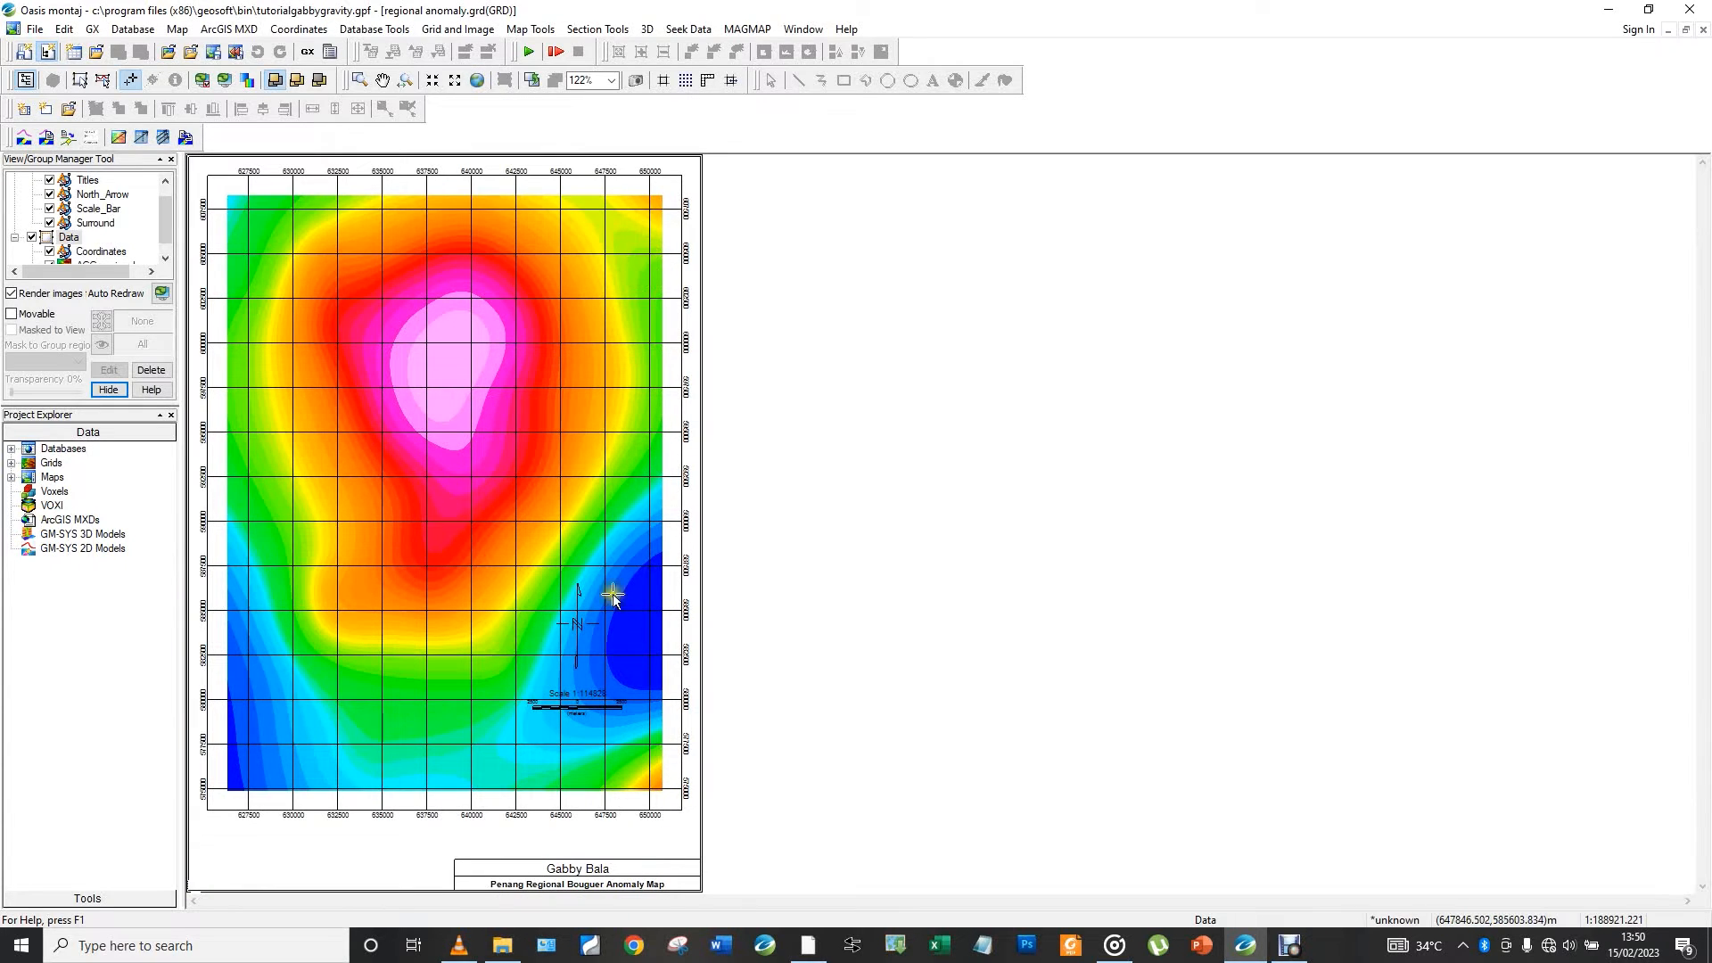
Move the scale bar below the map to the left of the title block, and the north arrow outside the map's upper-right corner
{"action": "left_click", "coordinate": [104, 81]}
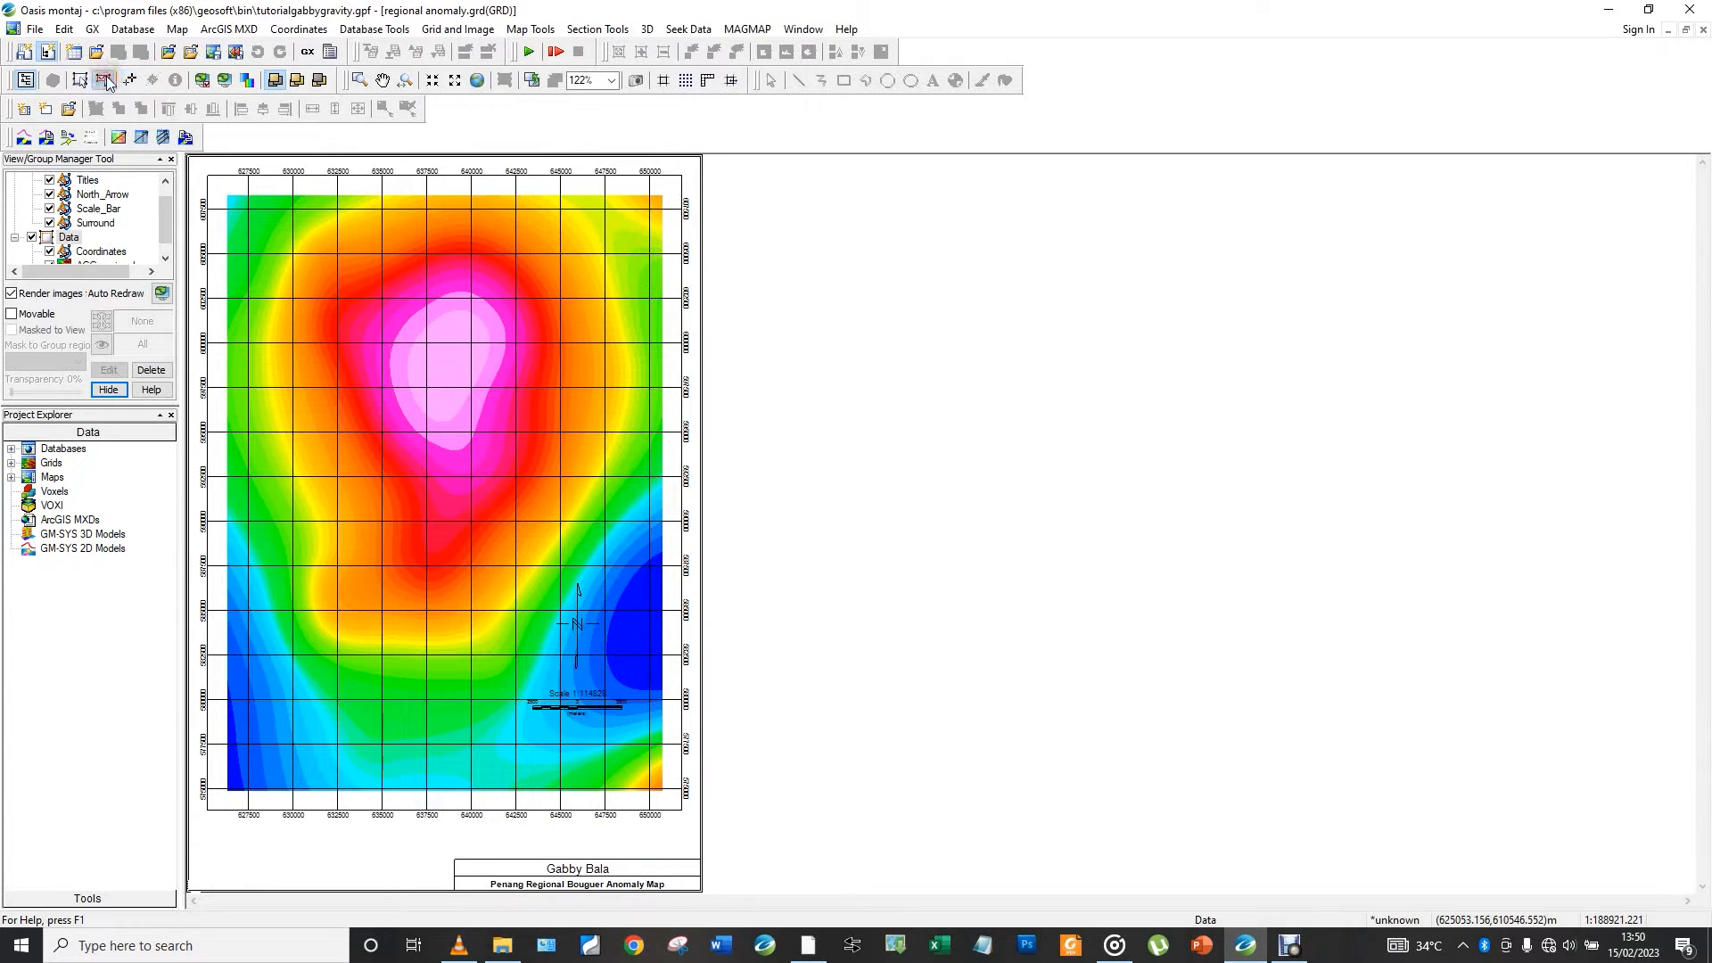
{"action": "left_click", "coordinate": [574, 704]}
{"action": "left_click_drag", "start_coordinate": [574, 703], "coordinate": [252, 870]}
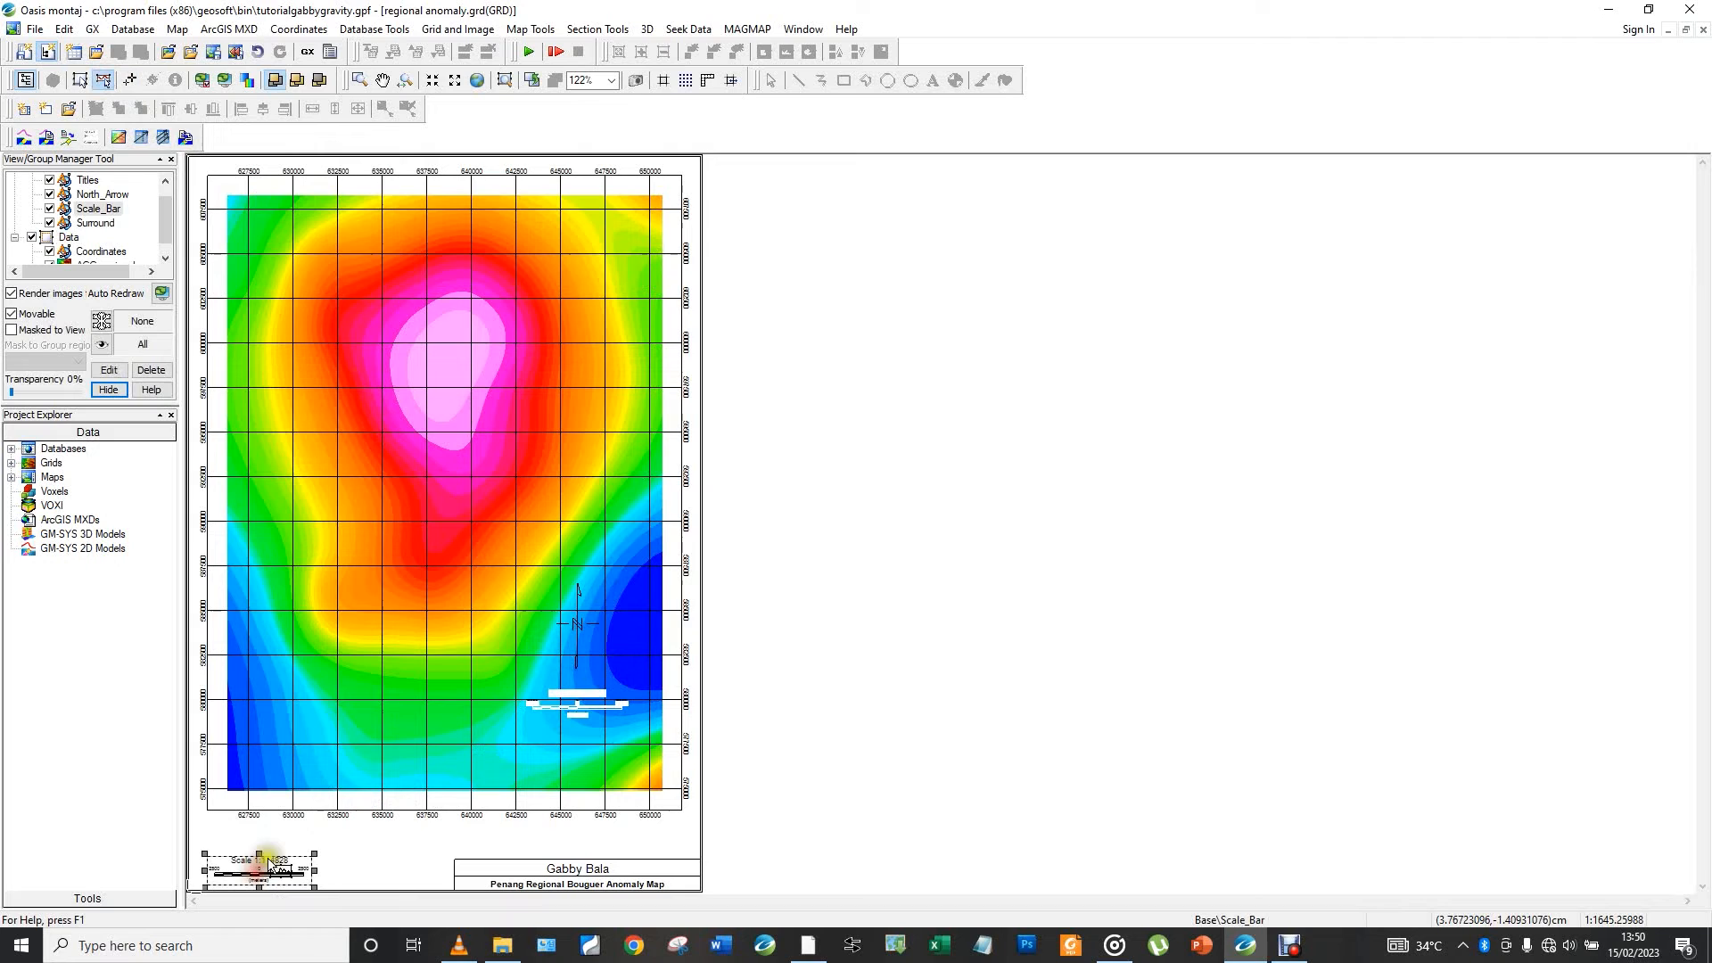
{"action": "left_click", "coordinate": [560, 619]}
{"action": "left_click_drag", "start_coordinate": [573, 614], "coordinate": [732, 190]}
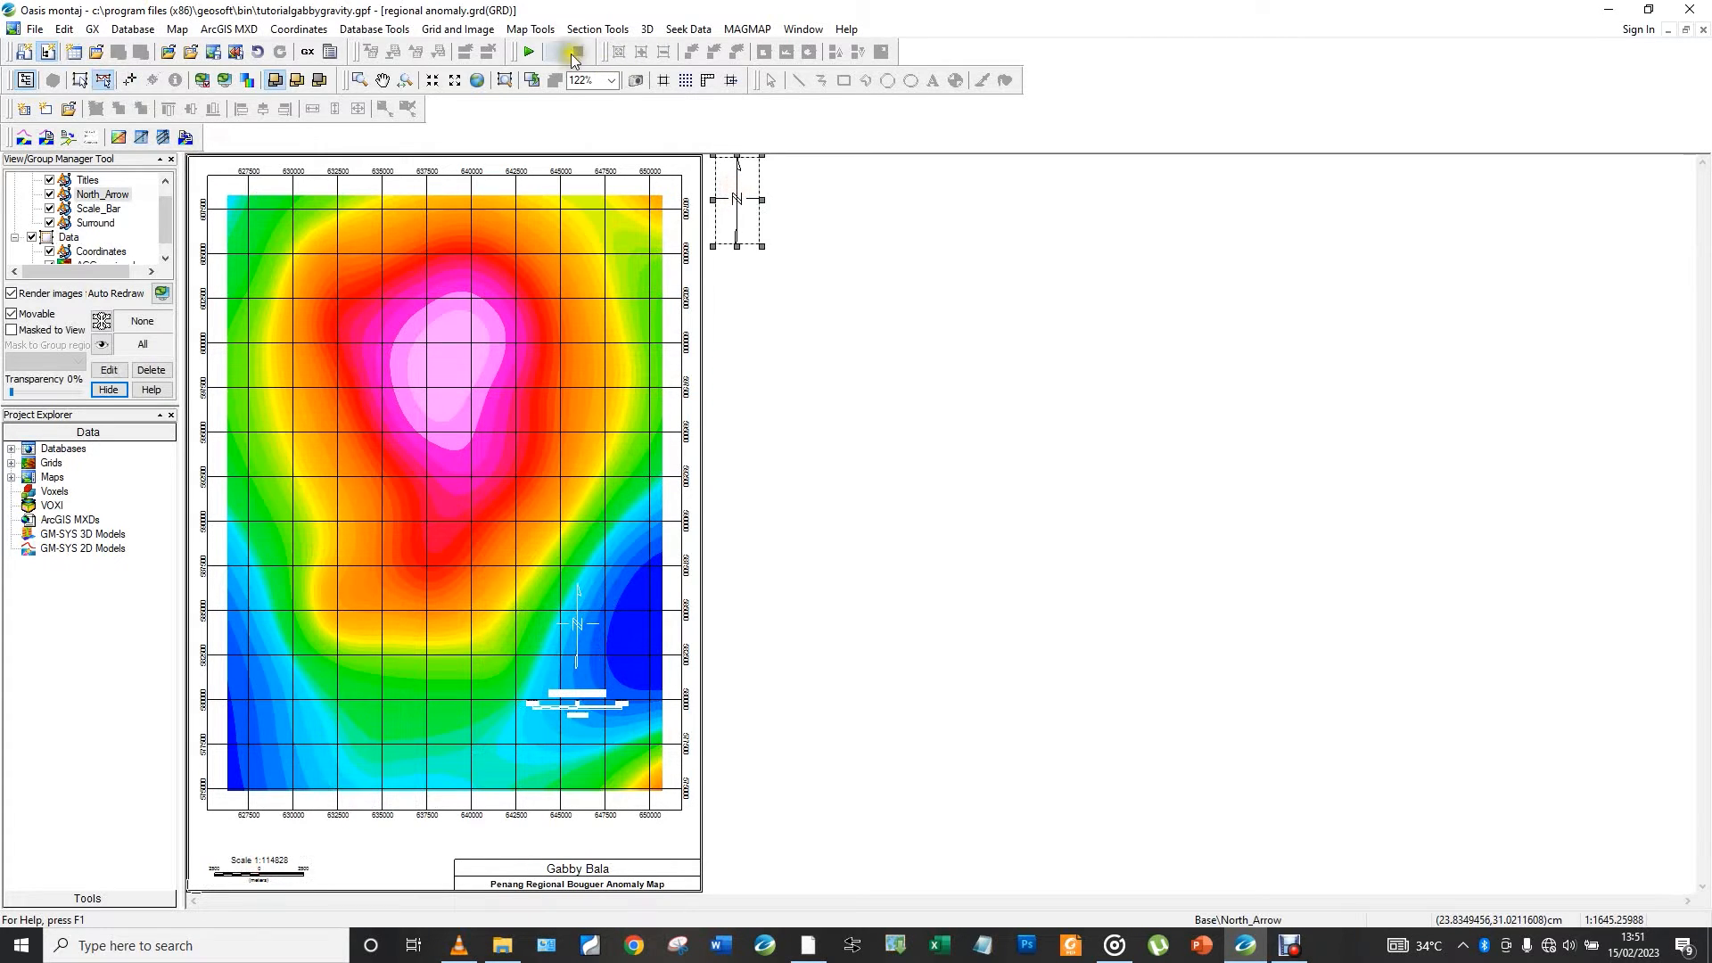
Add a vertical colour legend bar for the regional anomaly layer, located right of the map at about X 276 mm, Y 175 mm
{"action": "left_click", "coordinate": [531, 29]}
{"action": "mouse_move", "coordinate": [707, 283]}
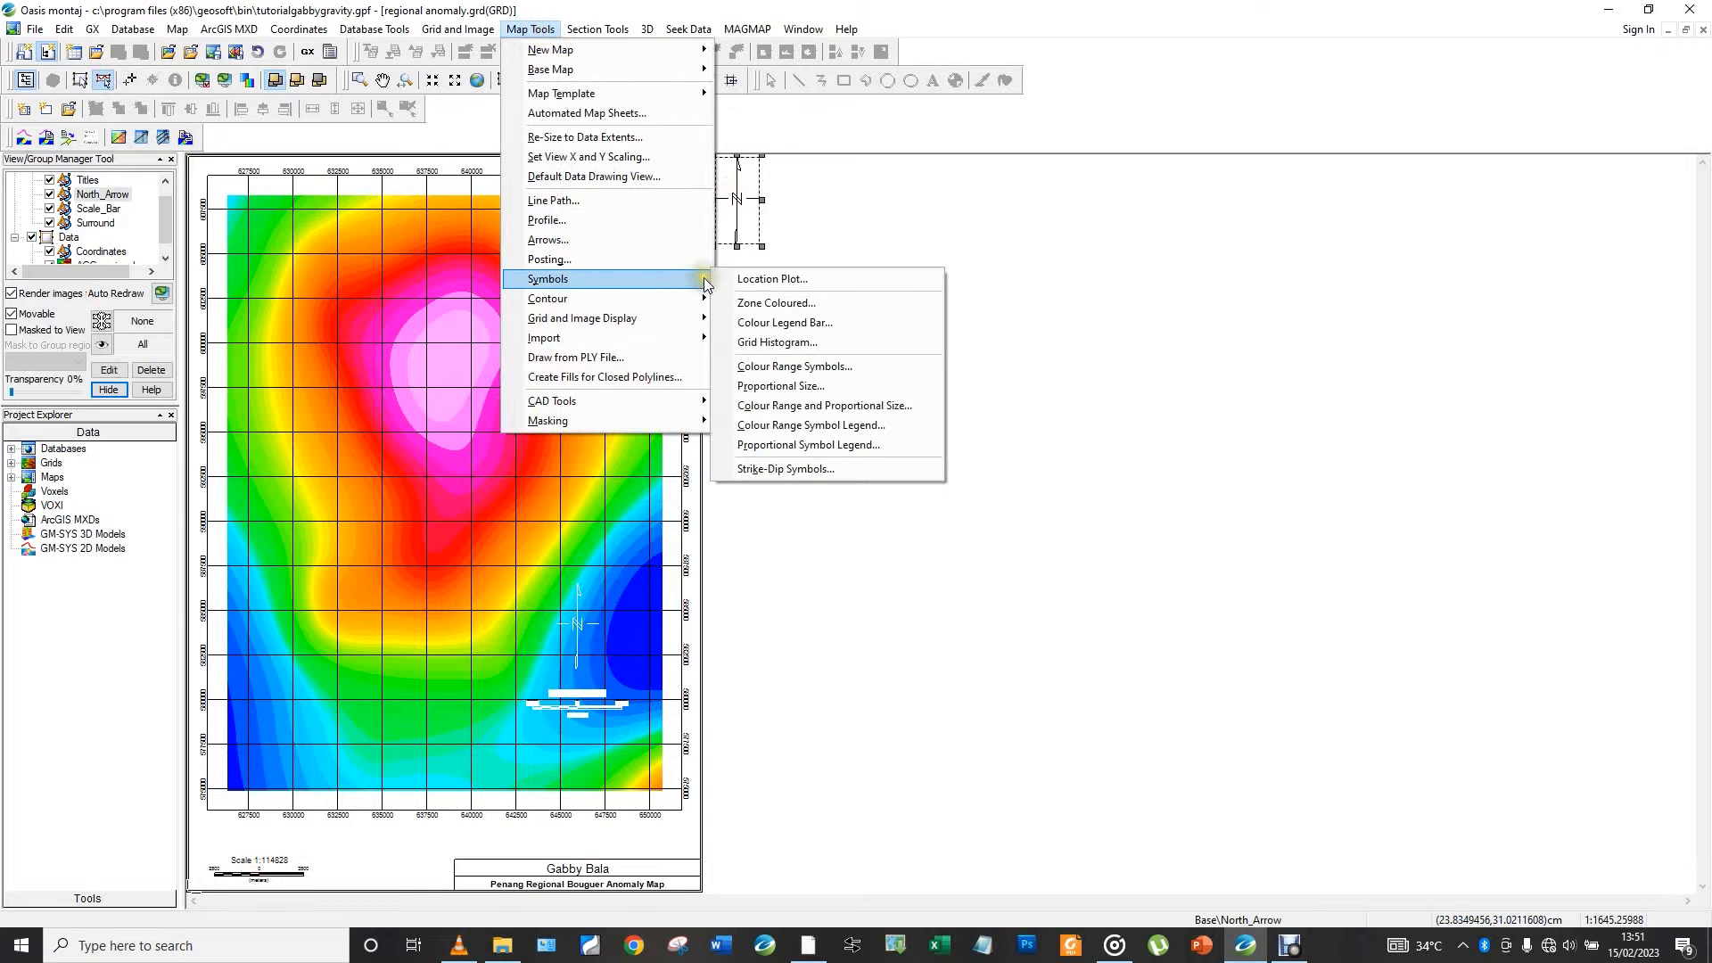
{"action": "left_click", "coordinate": [763, 322]}
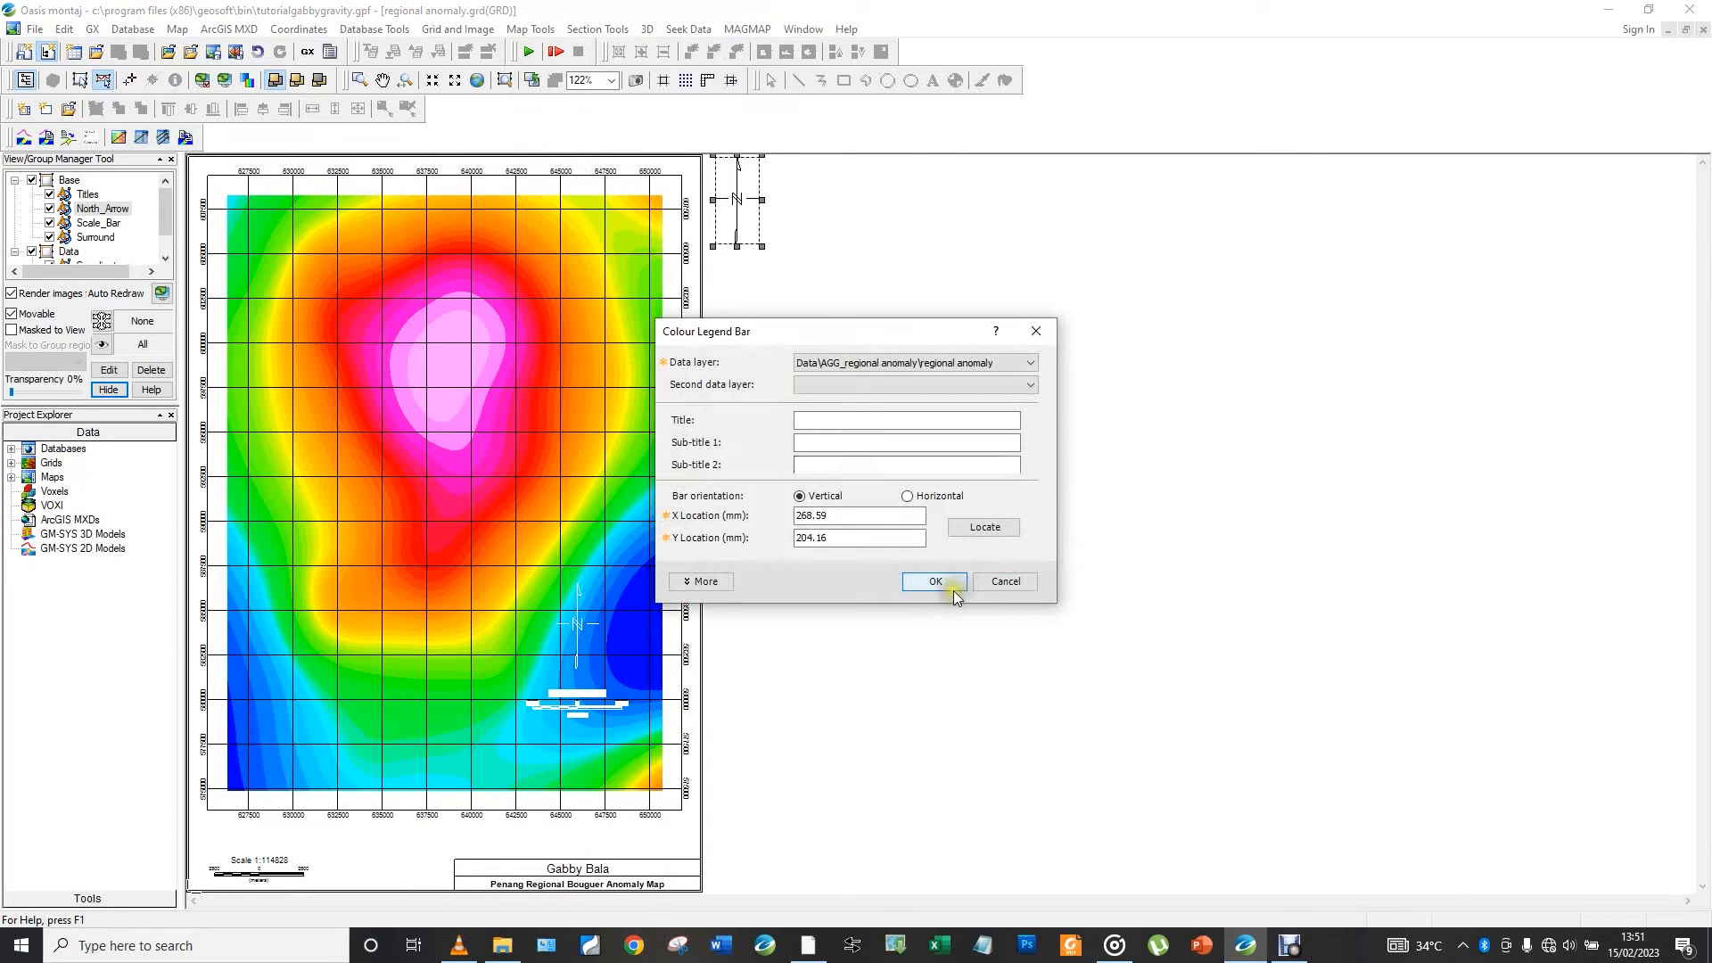
{"action": "left_click", "coordinate": [970, 532]}
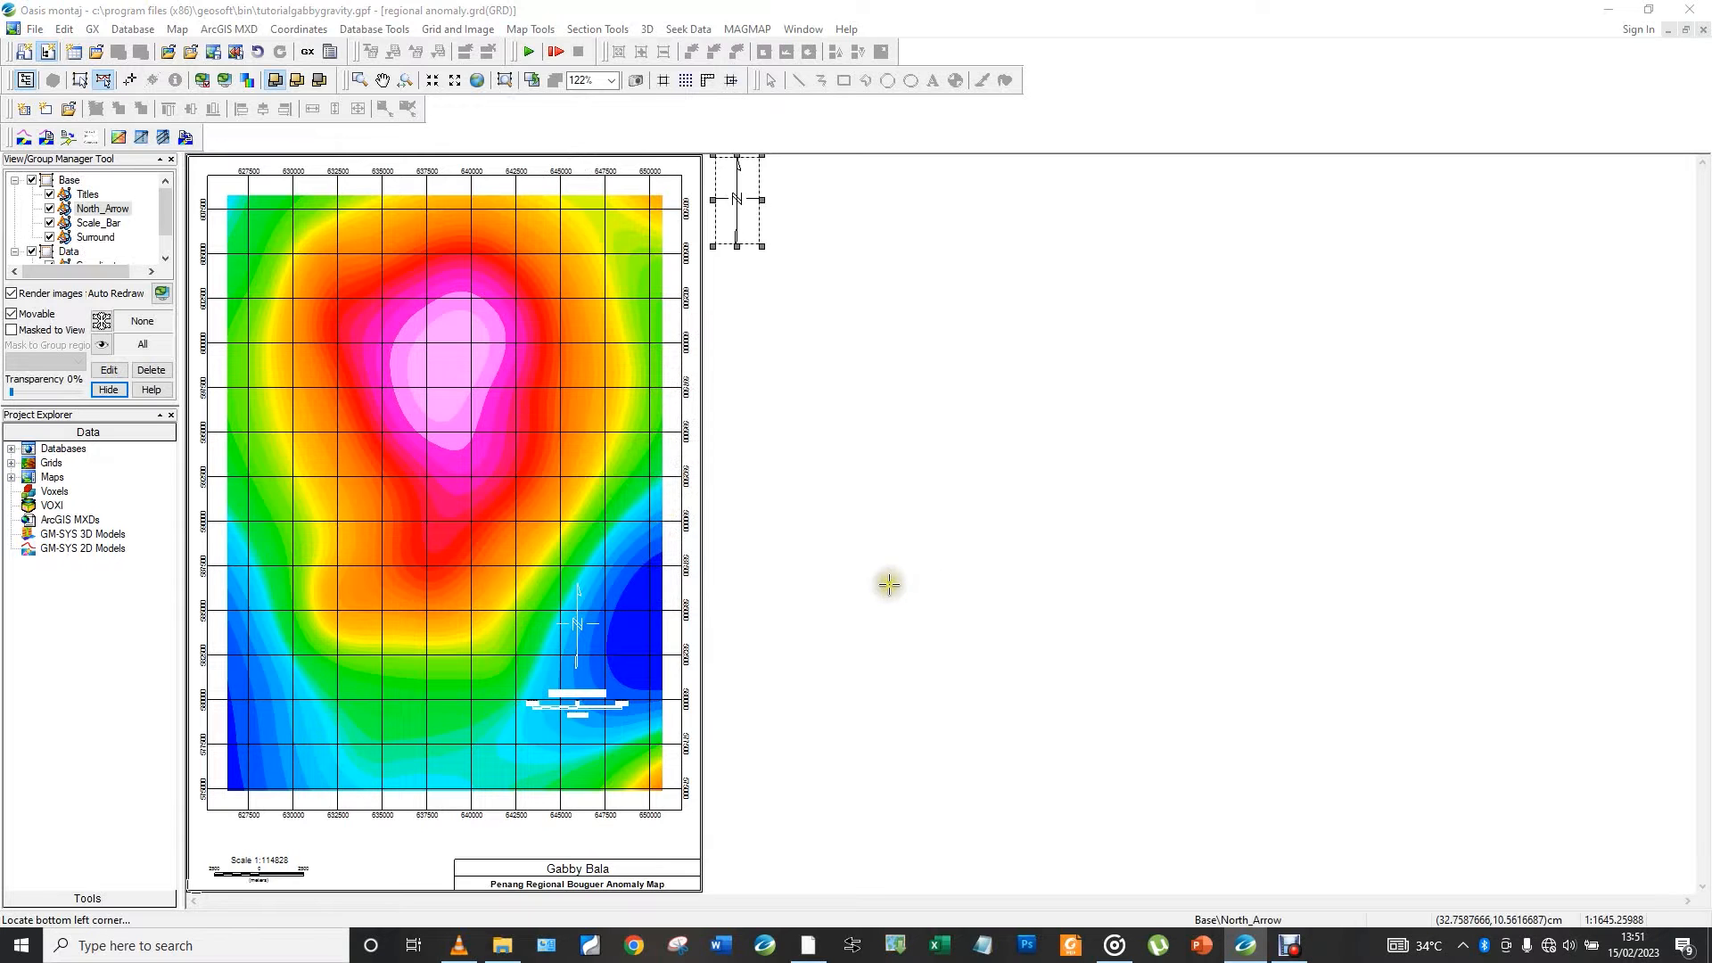
{"action": "left_click", "coordinate": [766, 596]}
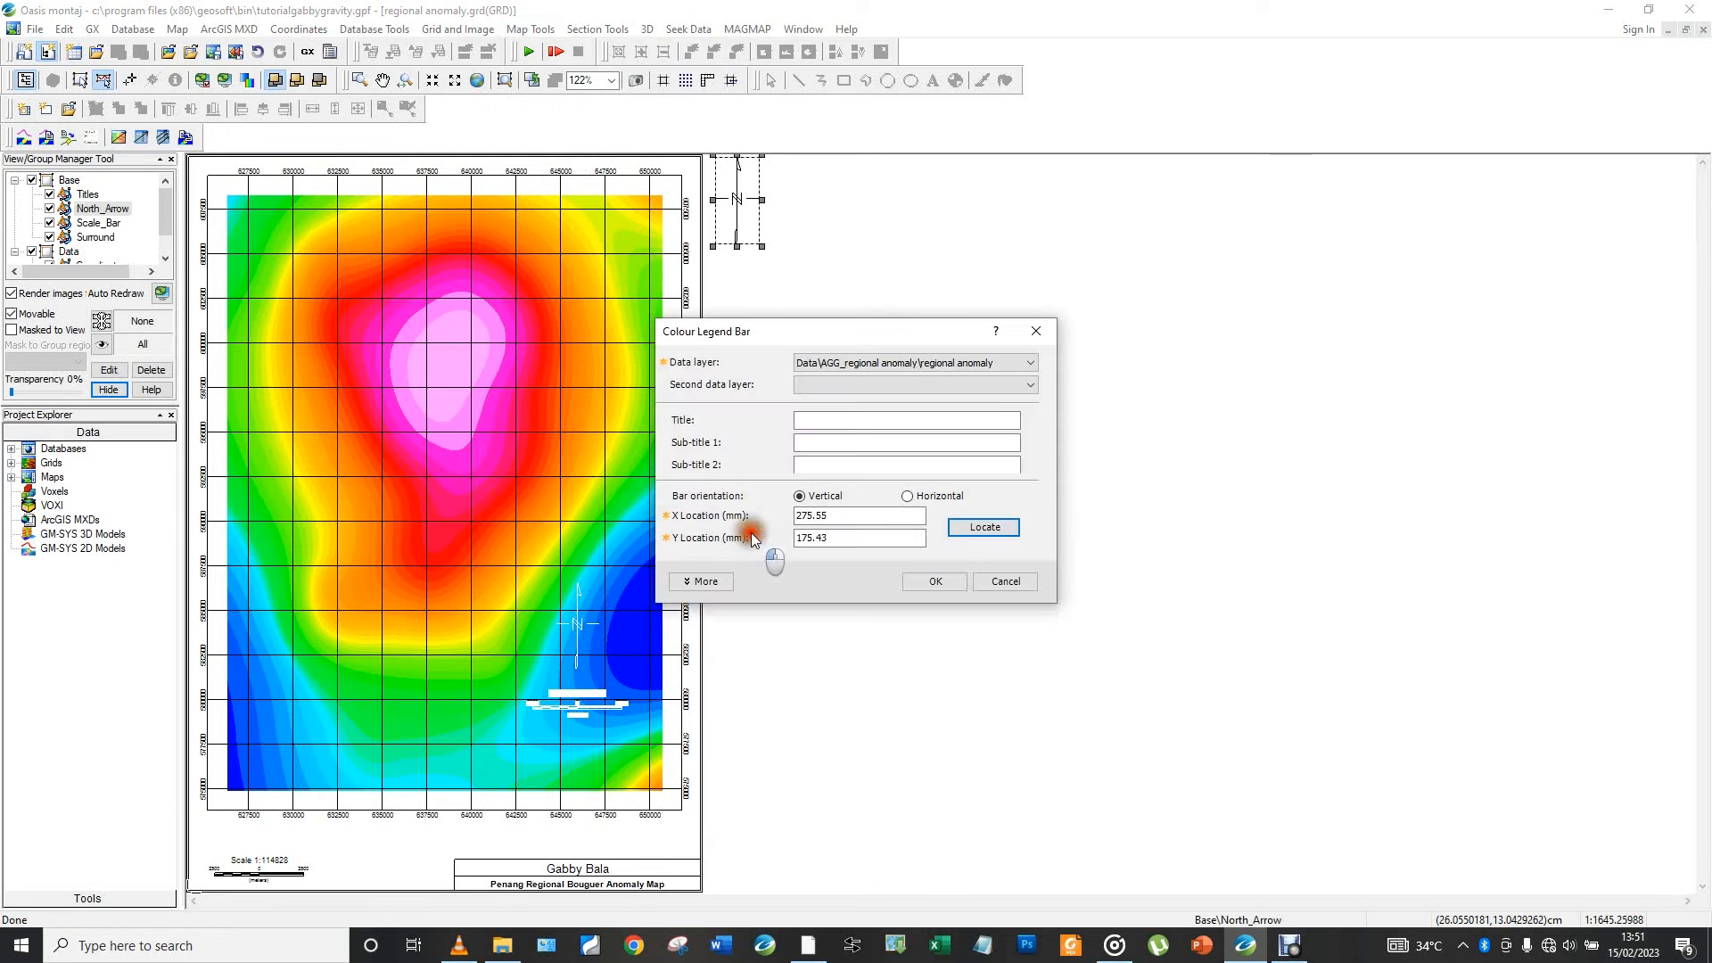
{"action": "left_click", "coordinate": [924, 582]}
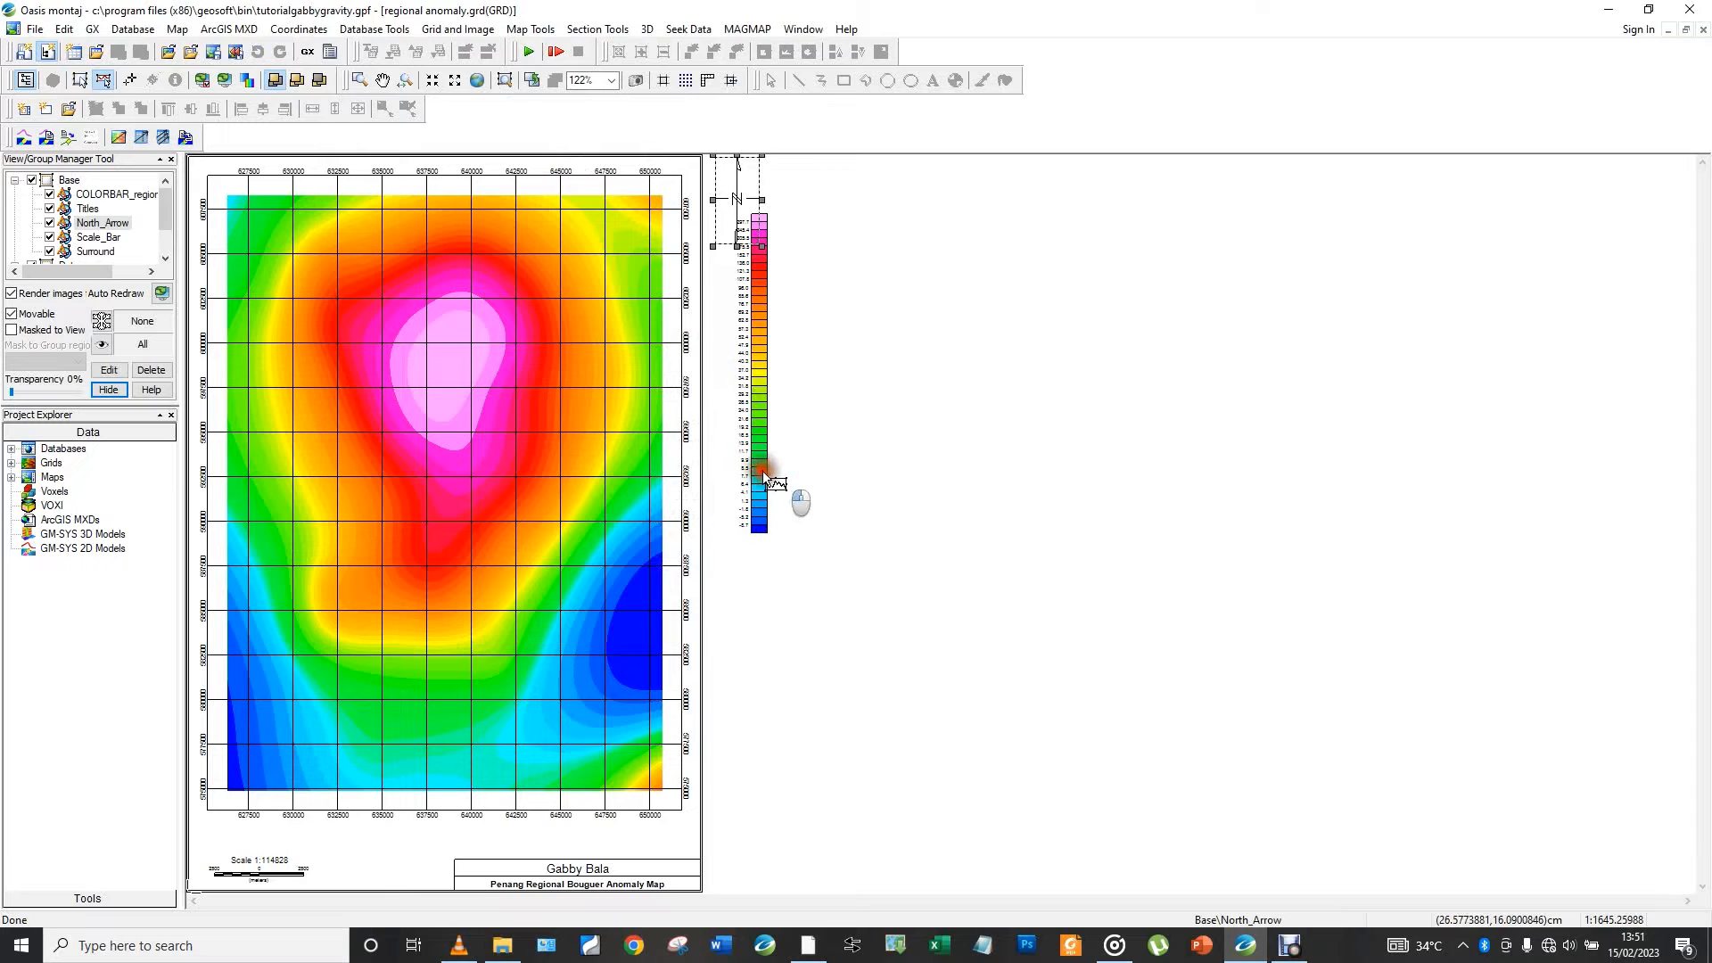
Move the colour legend bar down beside the map's lower half and enlarge it from its upper-right corner
{"action": "left_click", "coordinate": [763, 471]}
{"action": "left_click_drag", "start_coordinate": [764, 477], "coordinate": [774, 758]}
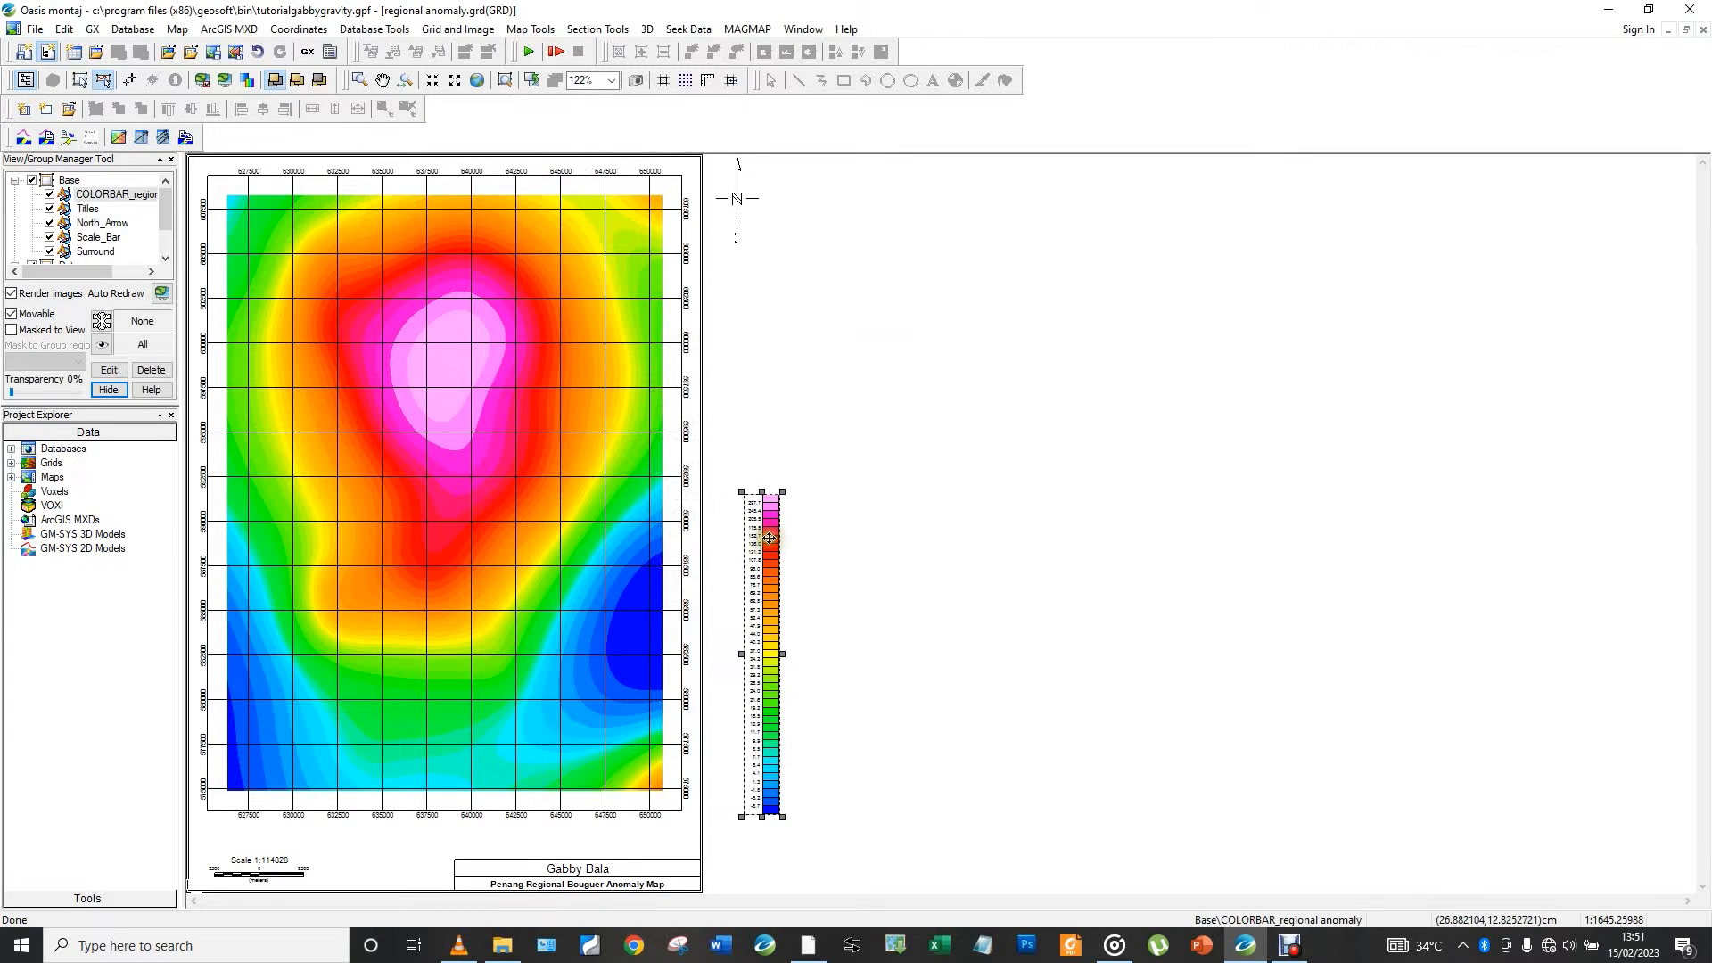
{"action": "left_click", "coordinate": [783, 496]}
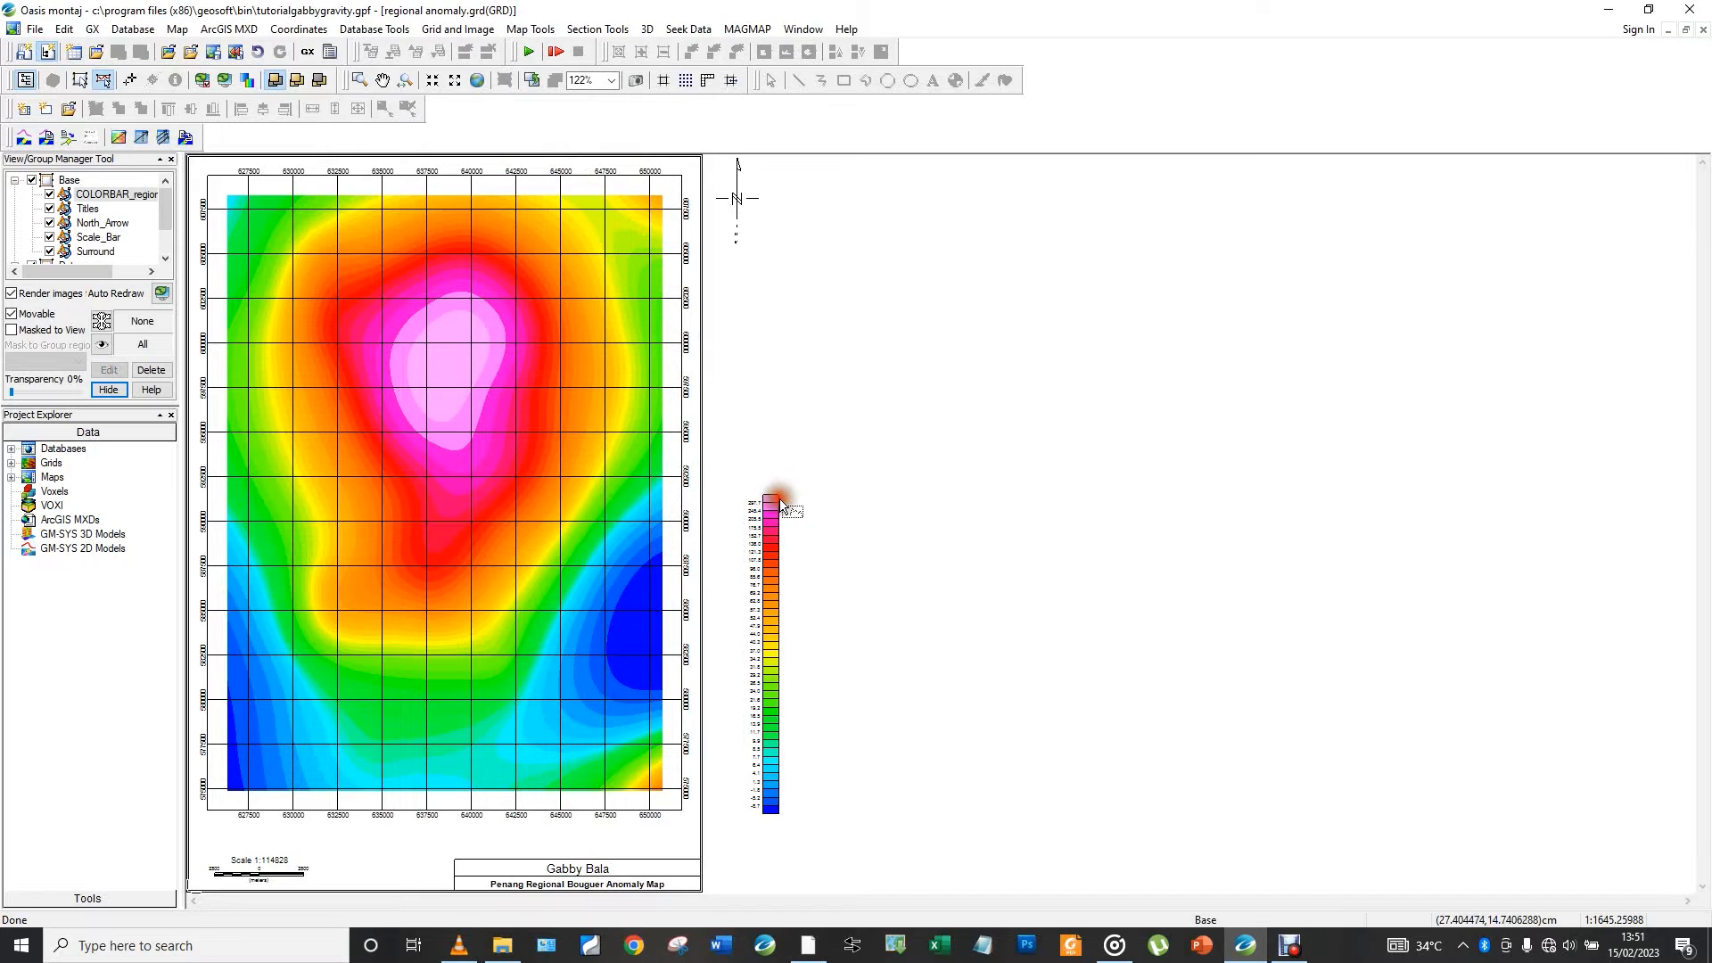
{"action": "left_click", "coordinate": [770, 506]}
{"action": "left_click_drag", "start_coordinate": [782, 492], "coordinate": [829, 388]}
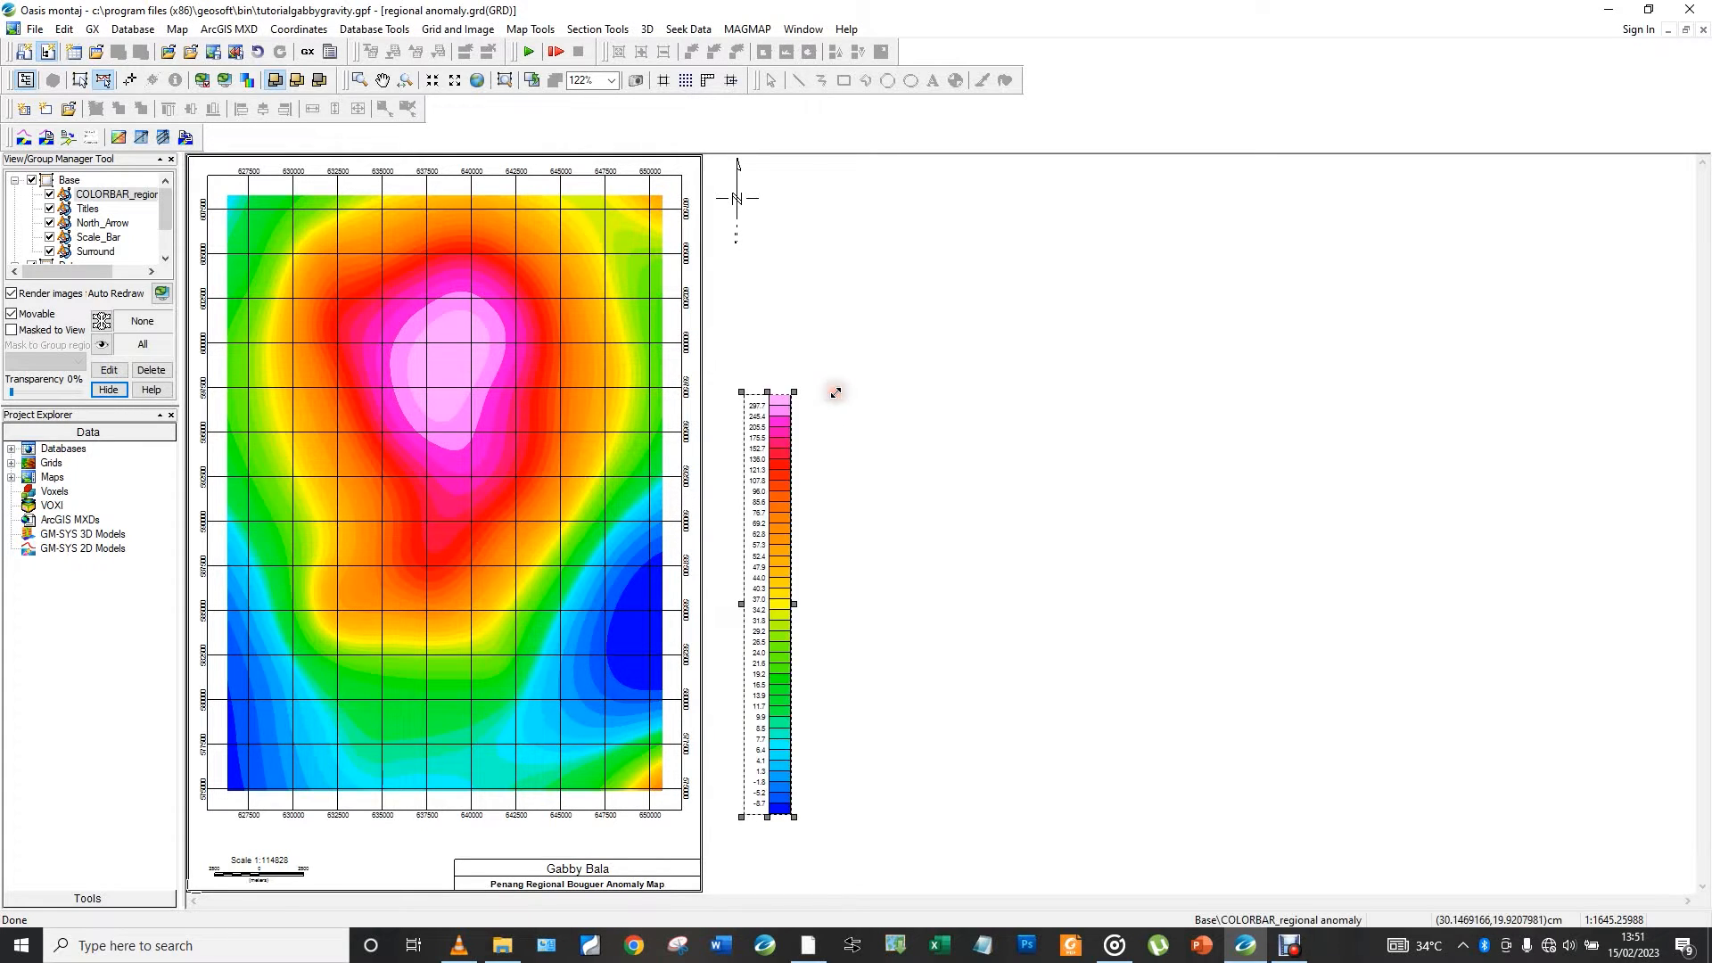
{"action": "left_click", "coordinate": [821, 550]}
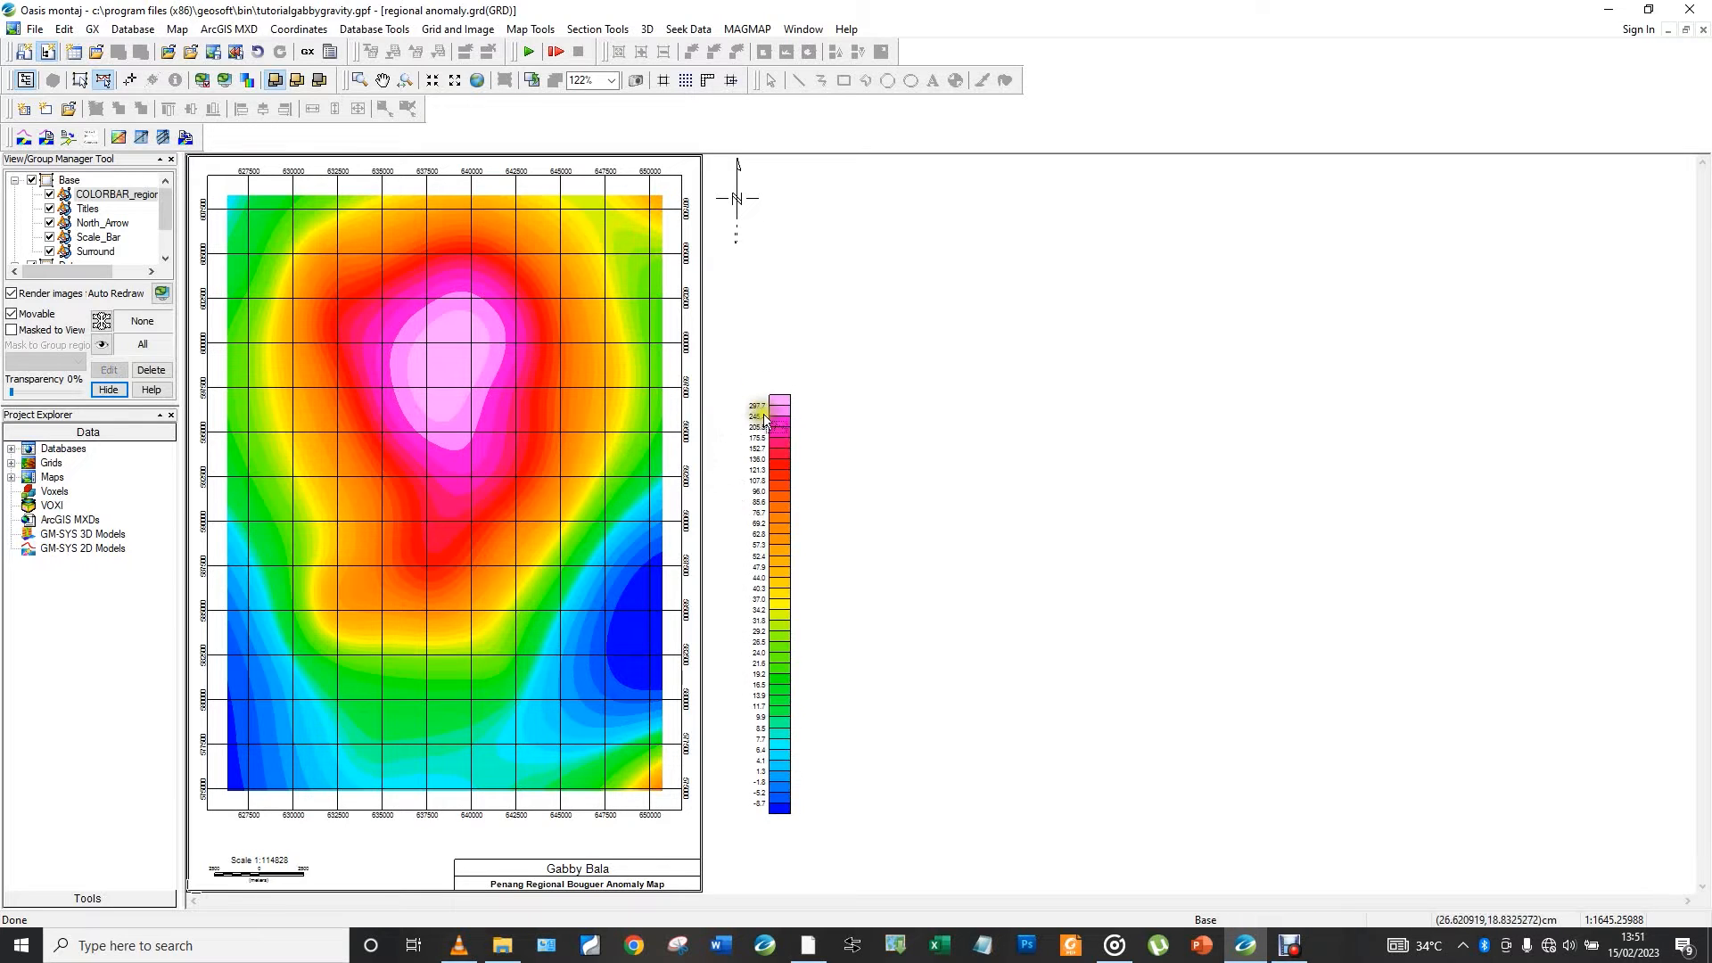
{"action": "left_click_drag", "start_coordinate": [765, 609], "coordinate": [791, 662]}
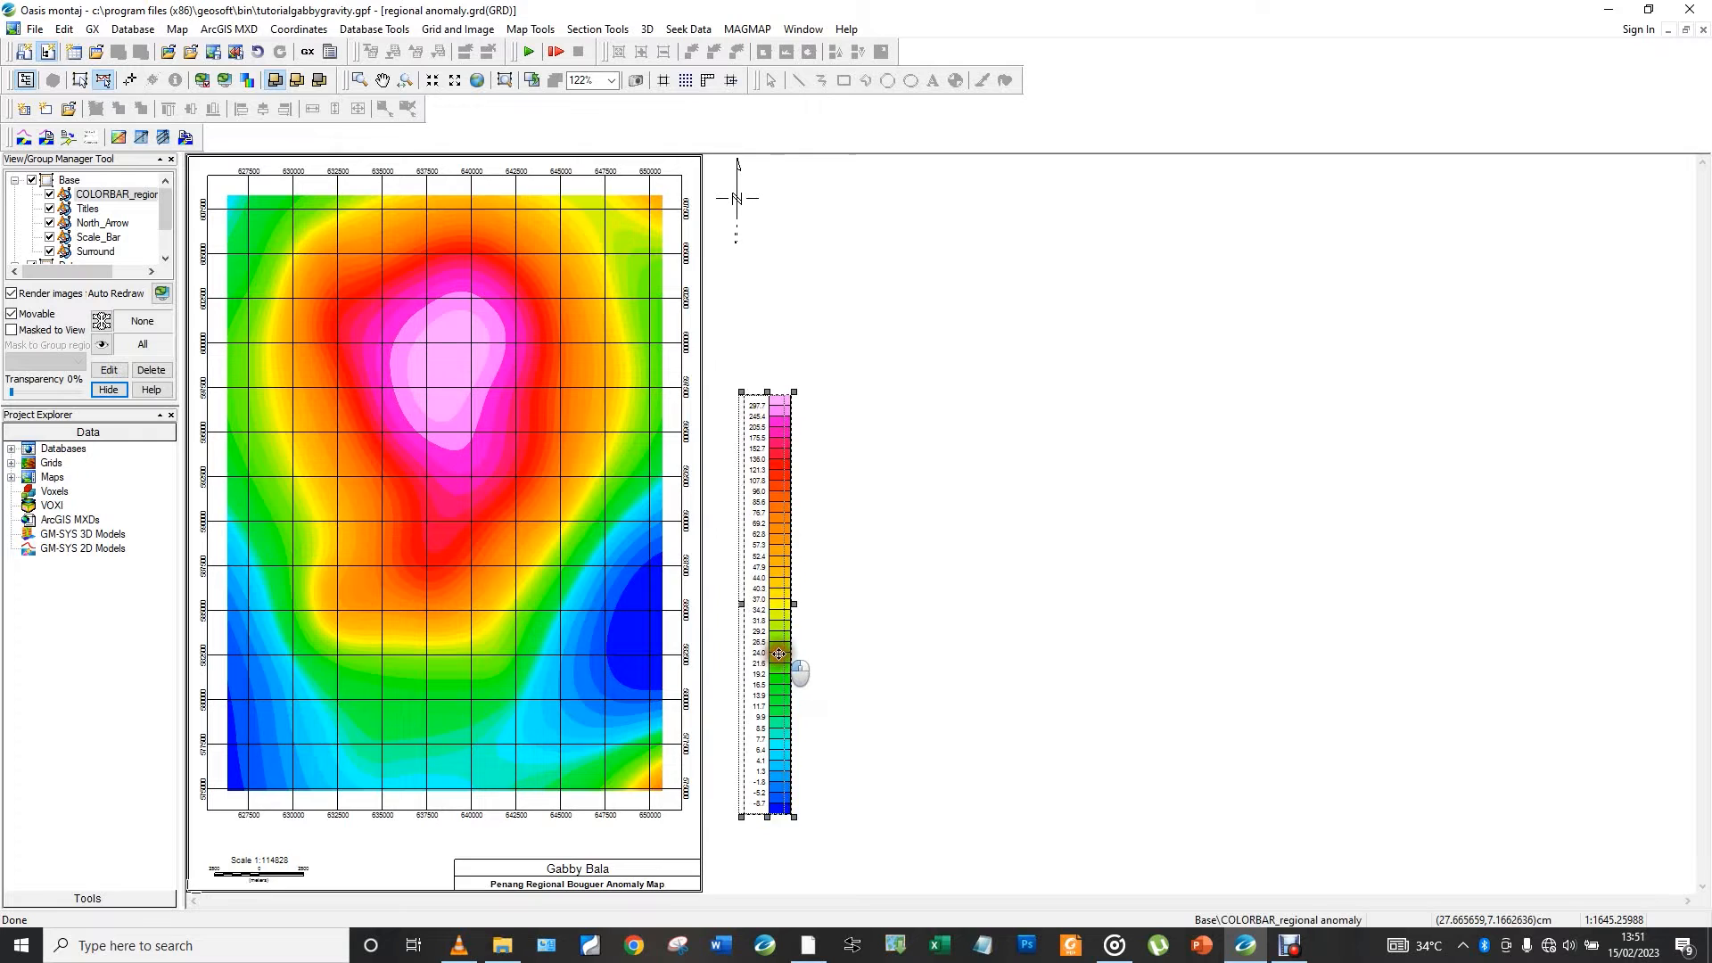
Open the interactive spectrum filter for Spec_Bouguermap.SPC with control file magmap.con, allowing the control file to be overwritten
{"action": "left_click", "coordinate": [851, 641]}
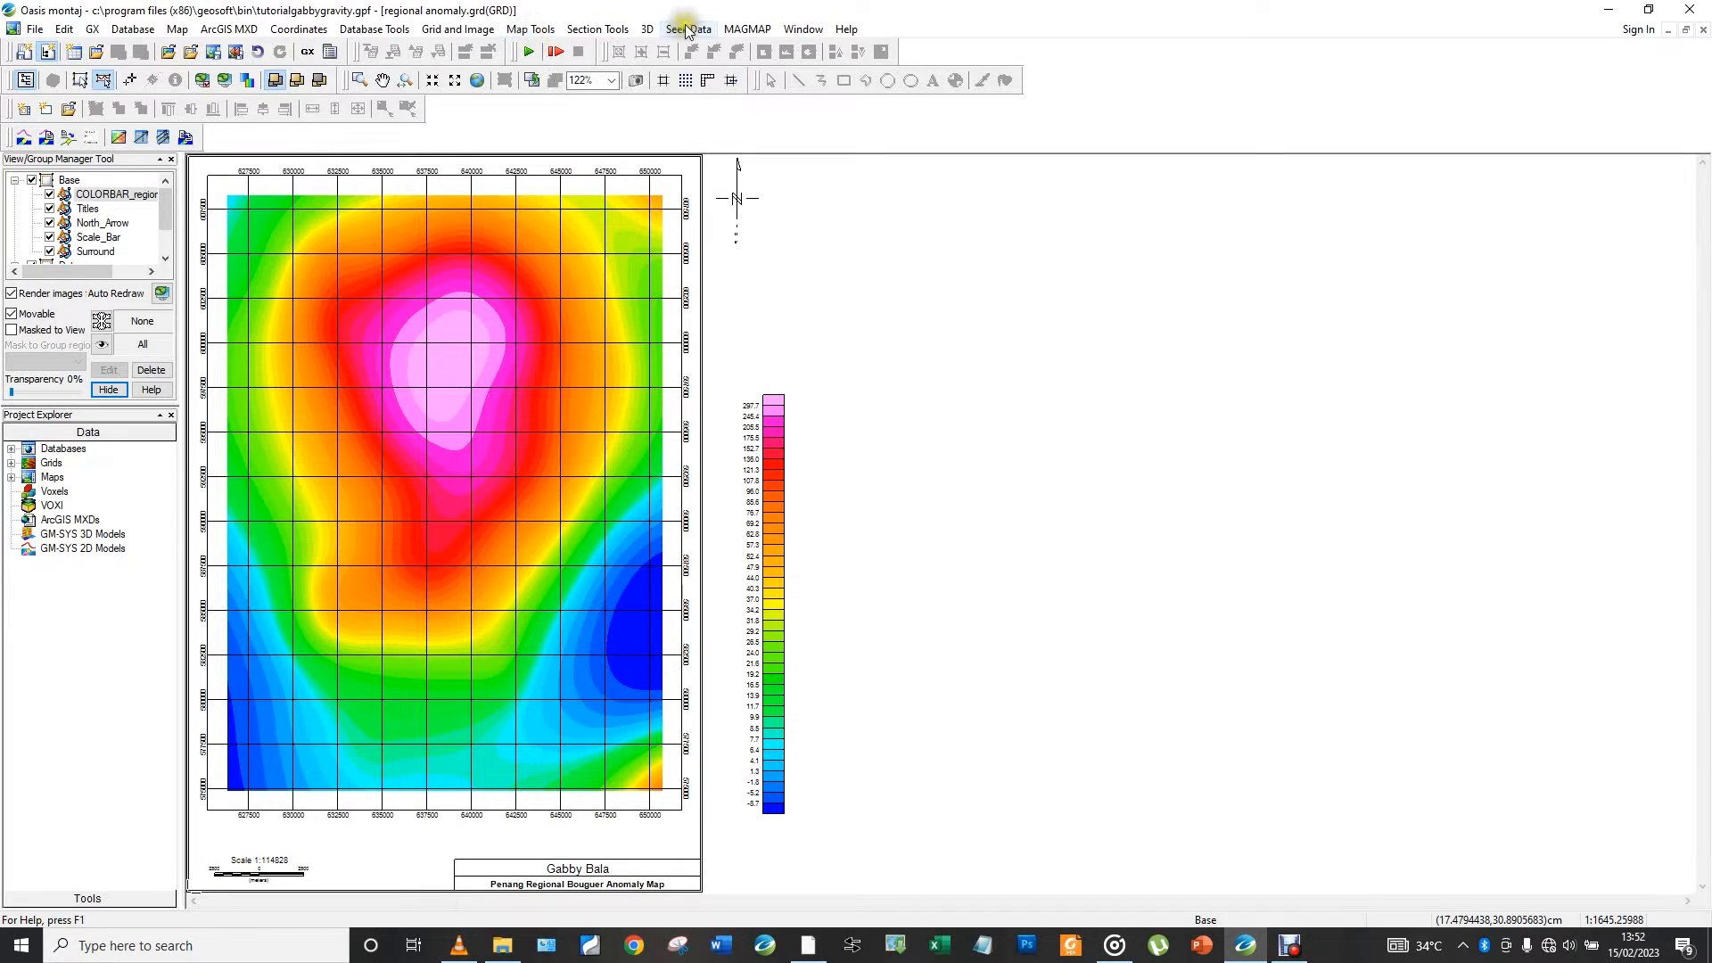
{"action": "left_click", "coordinate": [749, 33]}
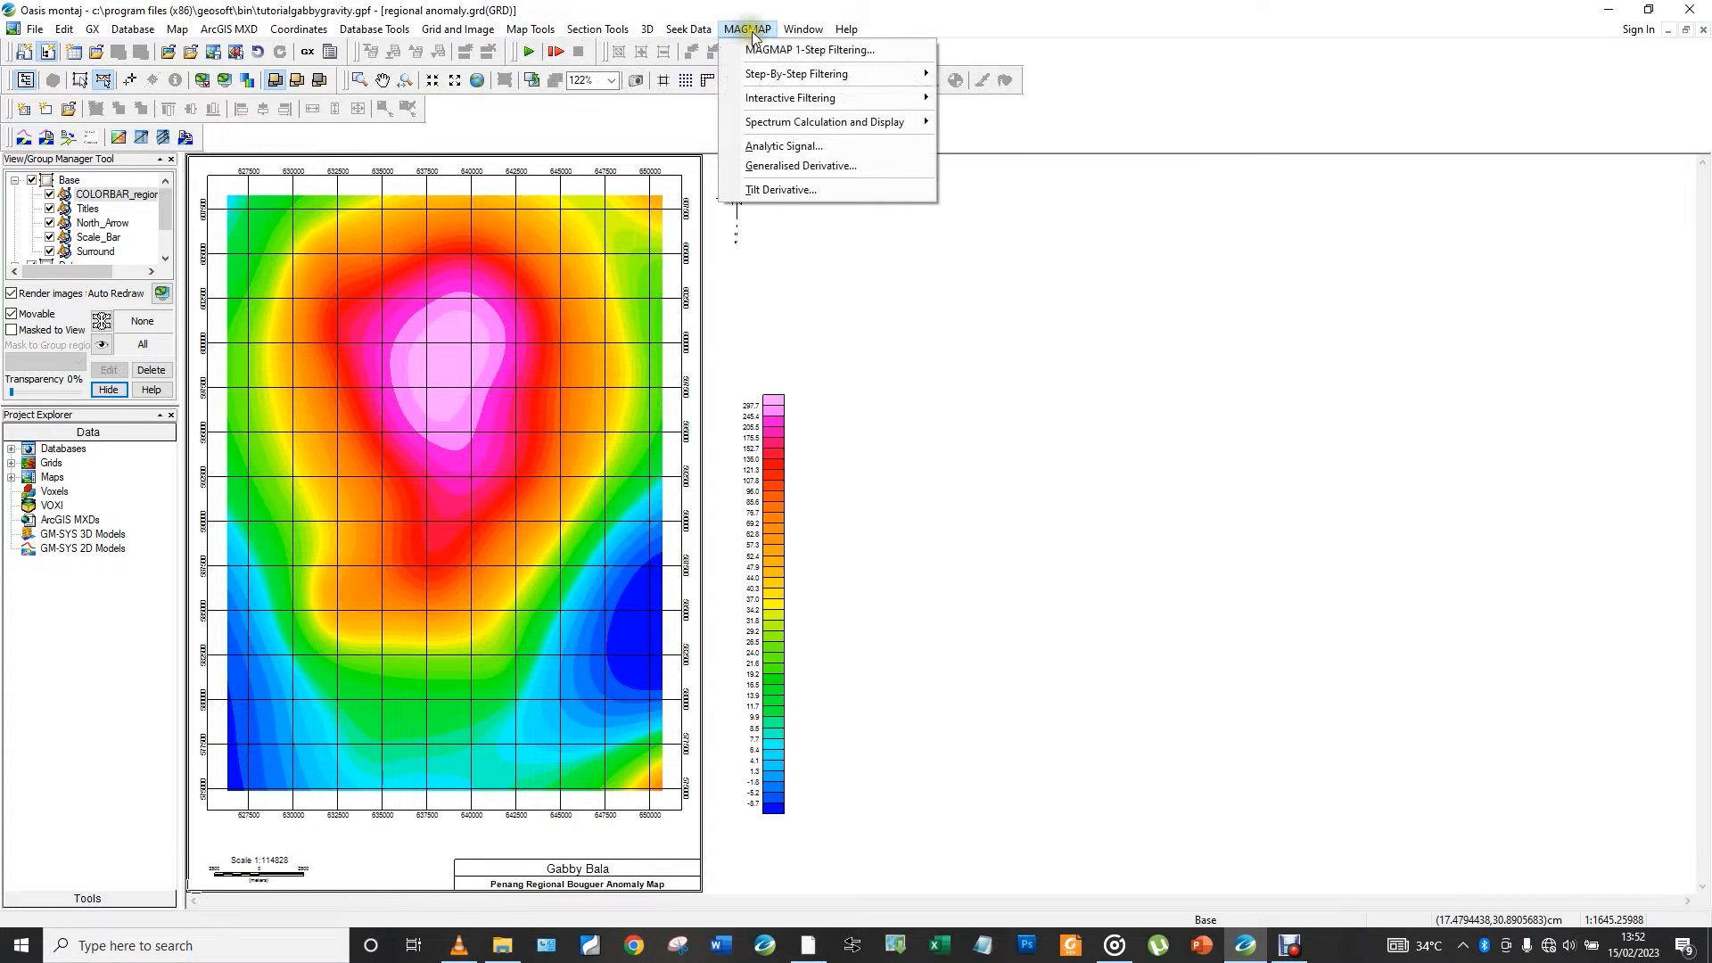
{"action": "mouse_move", "coordinate": [891, 125]}
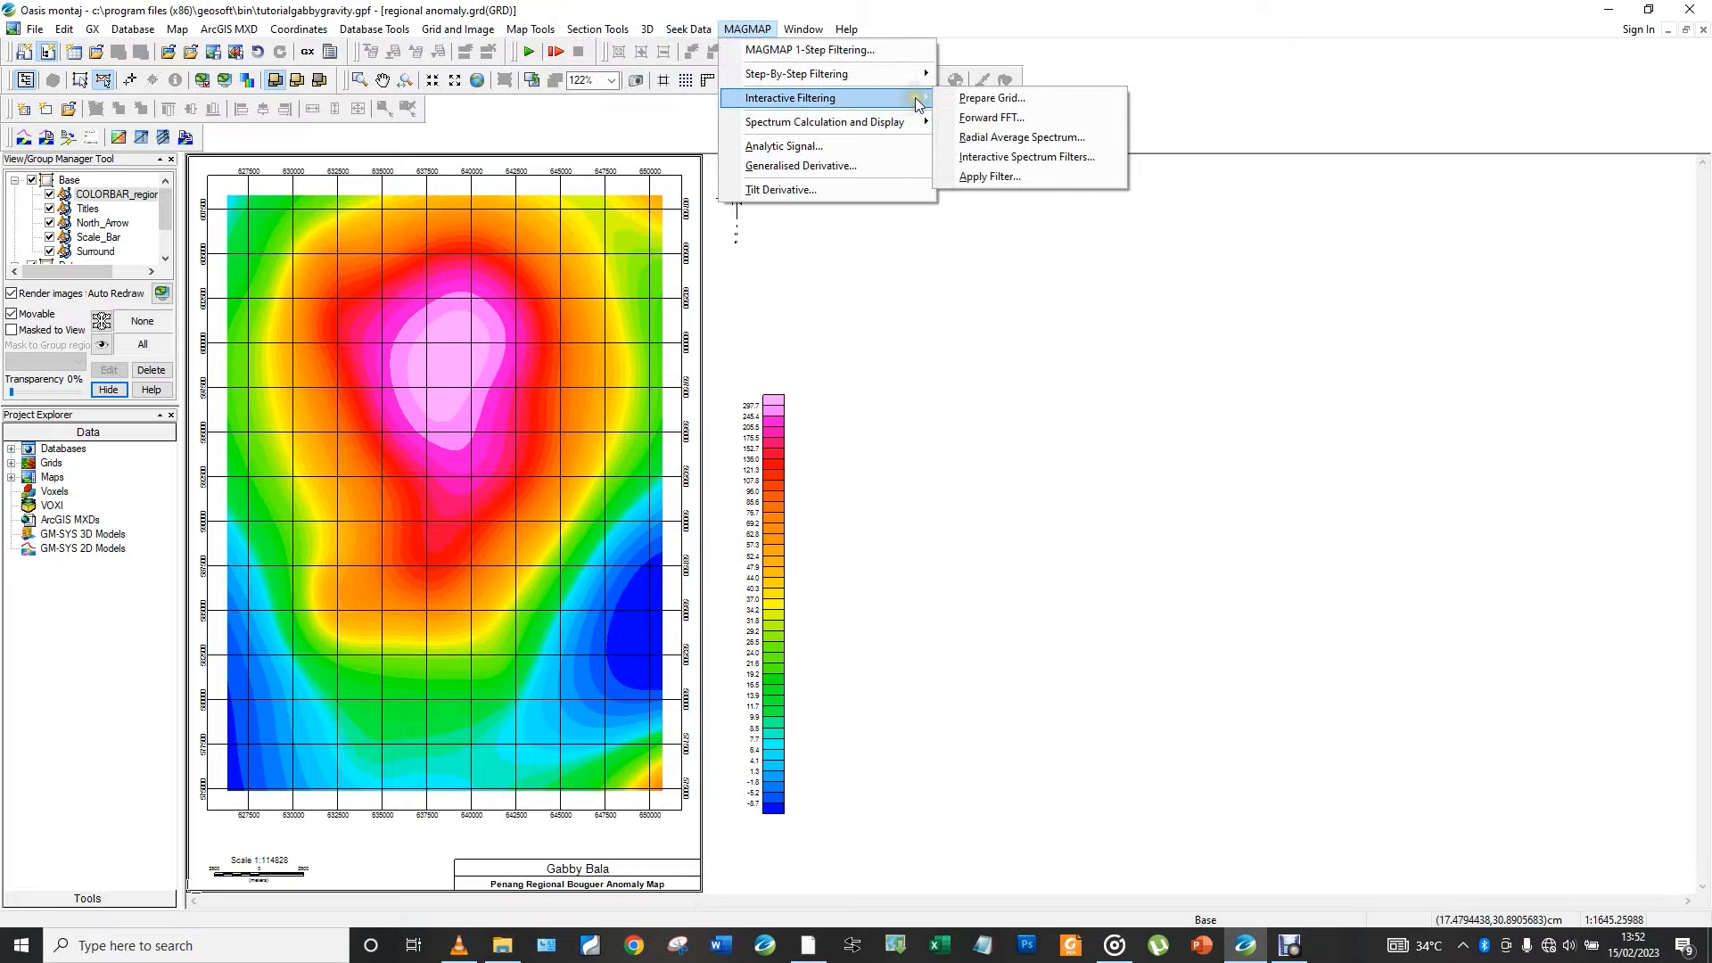
{"action": "left_click", "coordinate": [997, 158]}
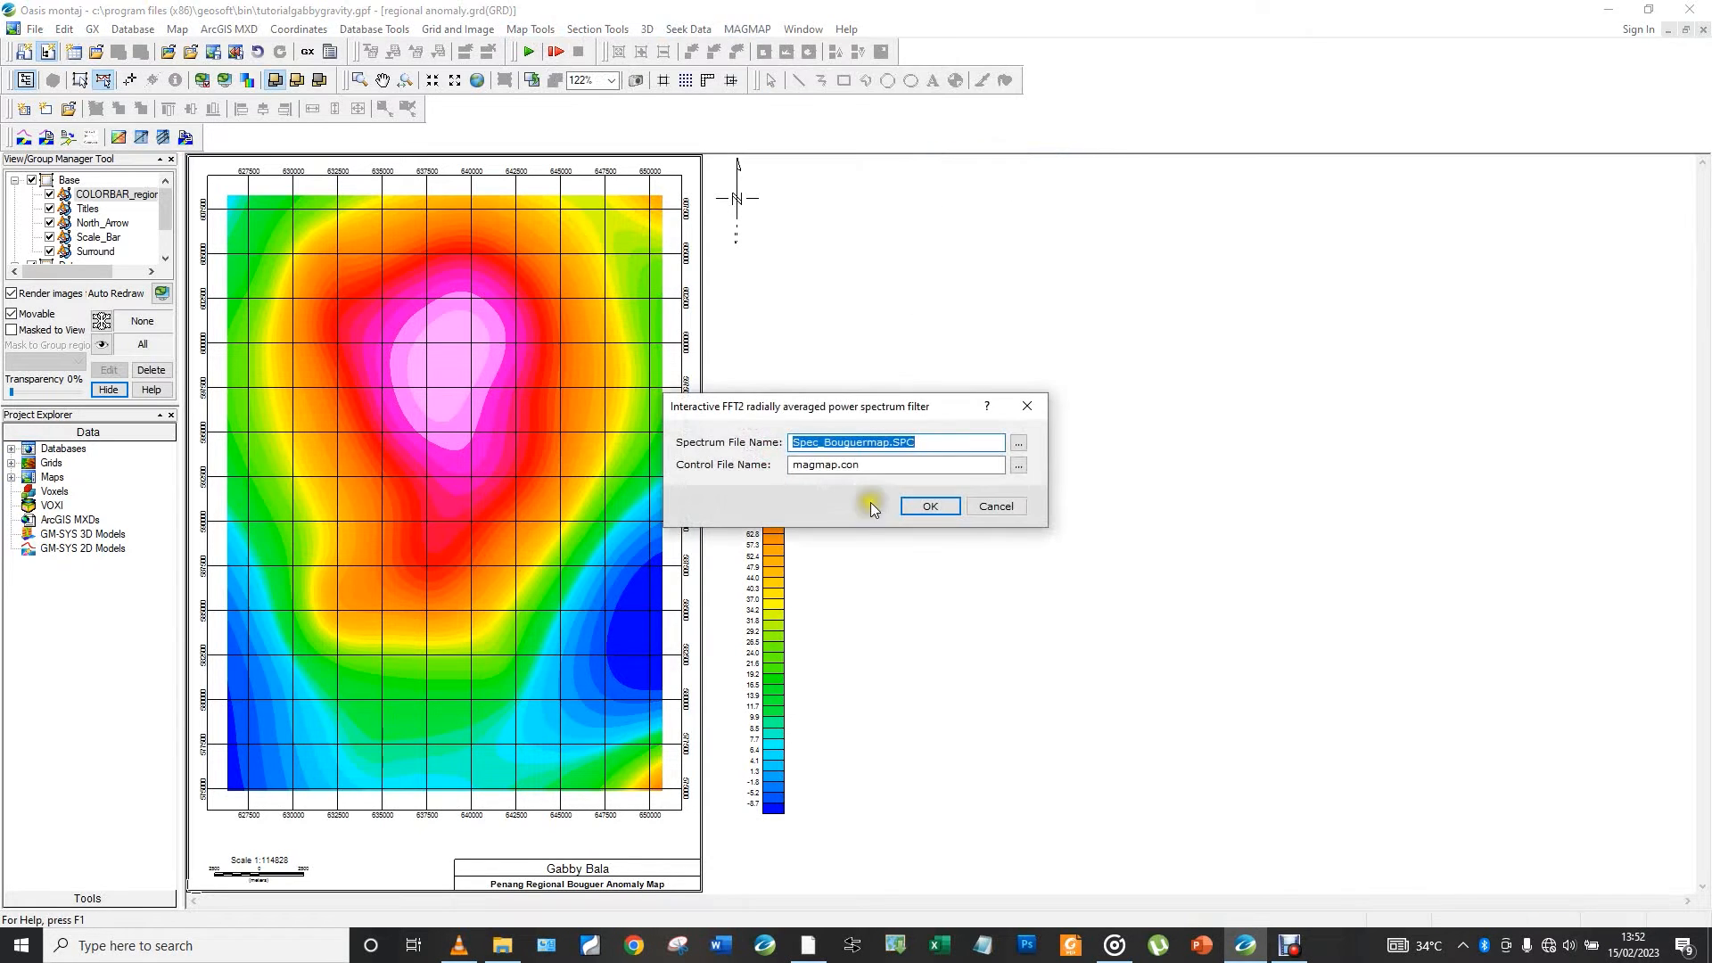
{"action": "left_click", "coordinate": [926, 507]}
{"action": "left_click", "coordinate": [862, 515]}
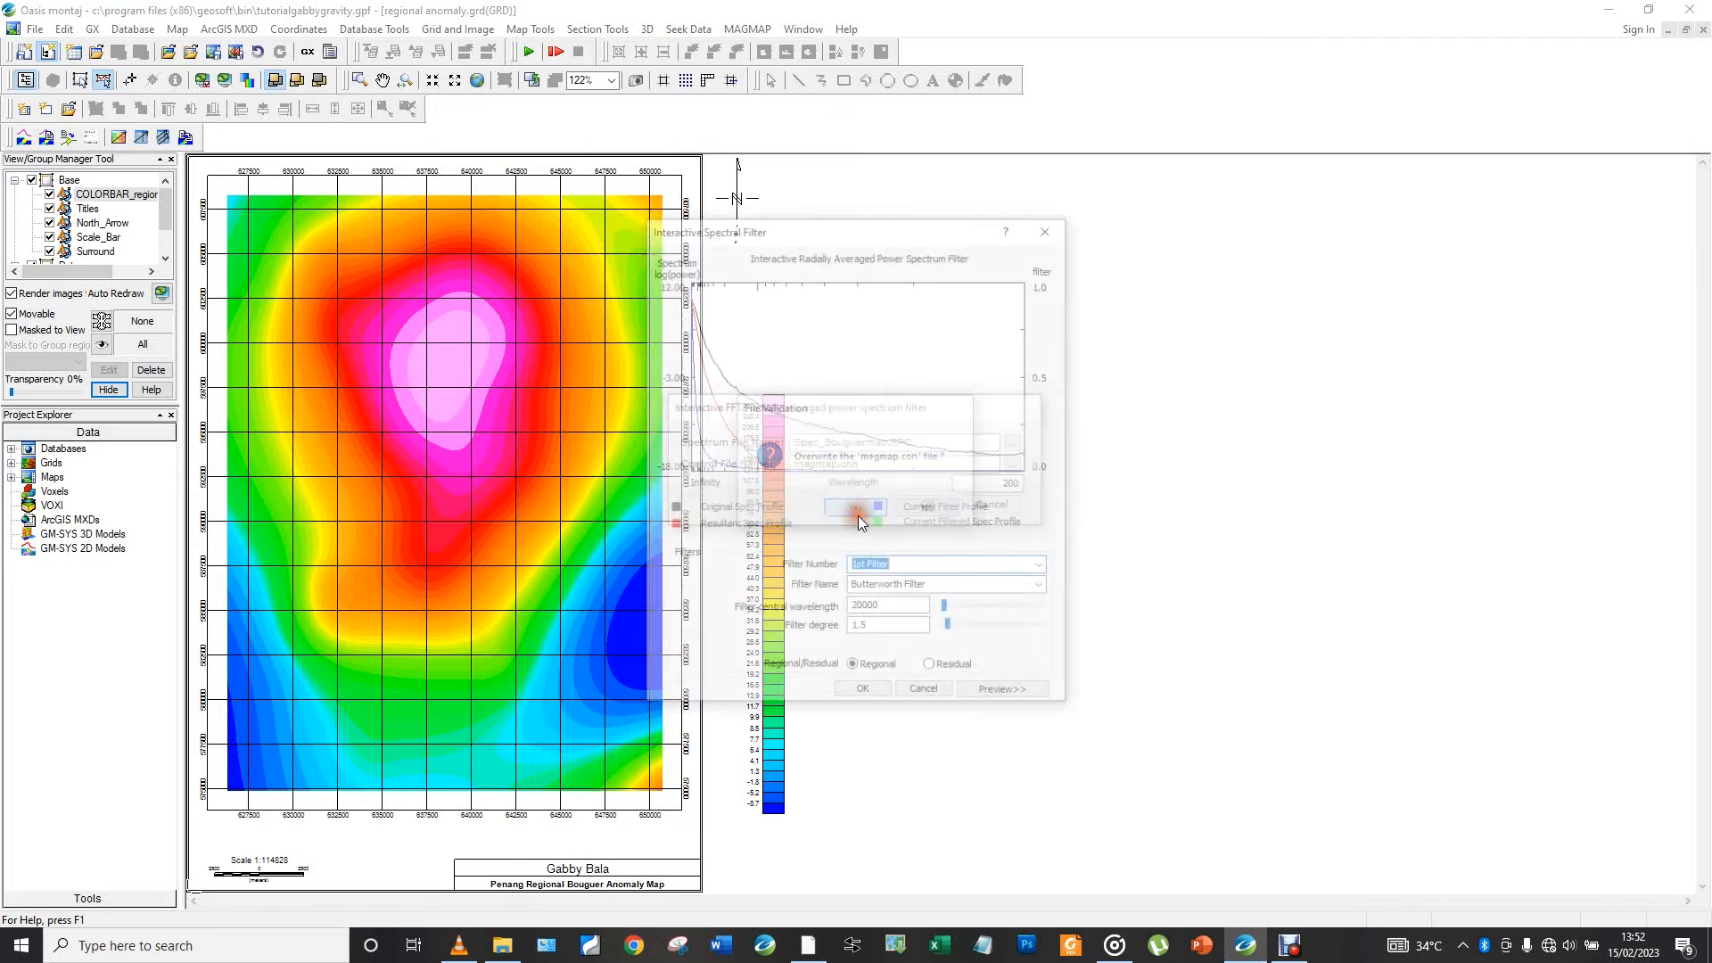
Switch the Butterworth filter from regional to residual, preview the filtered grid, and accept the filter settings
{"action": "left_click", "coordinate": [929, 669]}
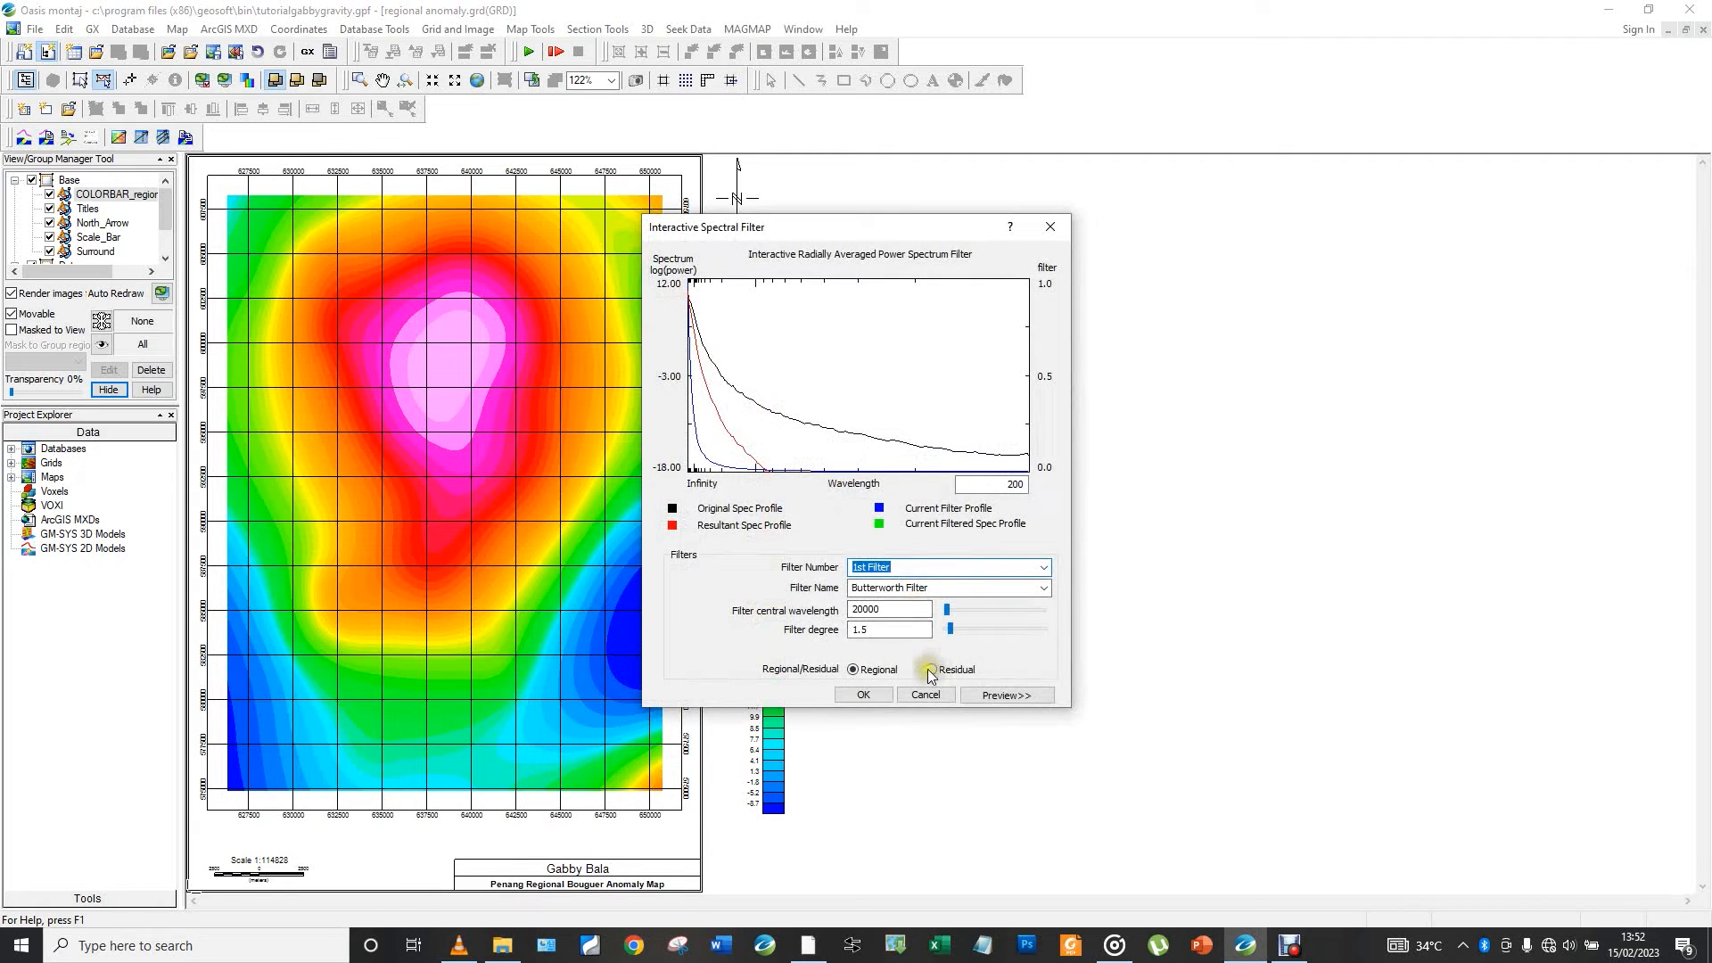
{"action": "left_click", "coordinate": [1015, 695]}
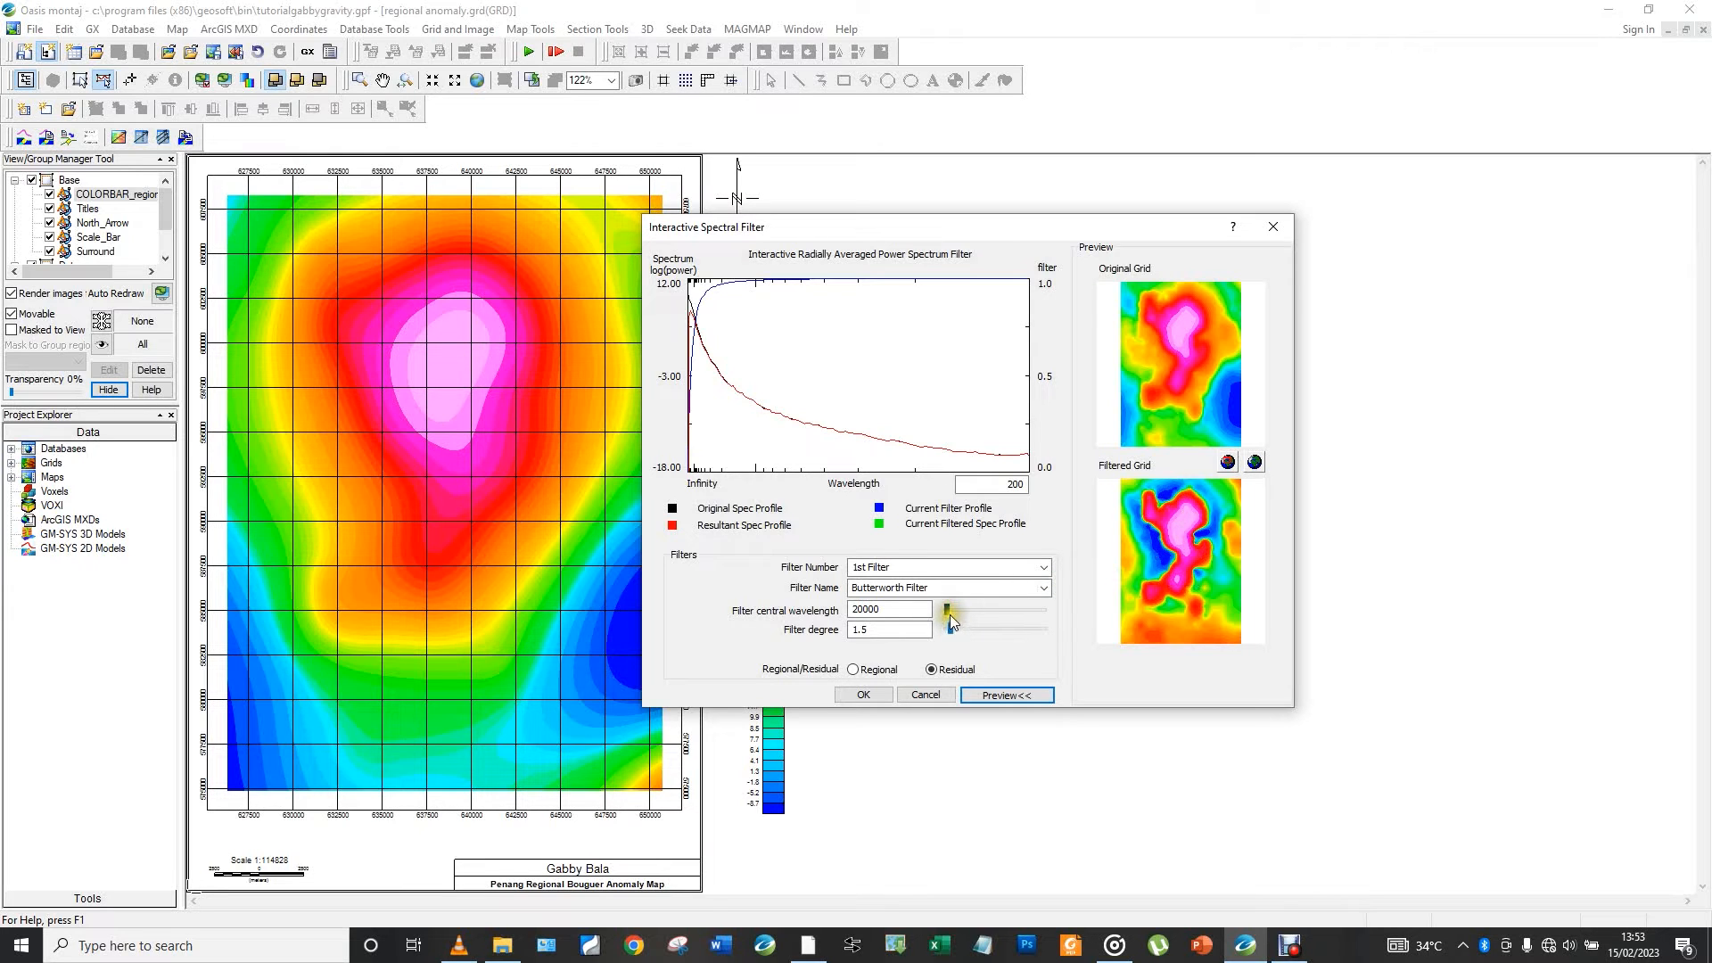
{"action": "mouse_move", "coordinate": [950, 613]}
{"action": "left_mouse_down"}
{"action": "mouse_move", "coordinate": [1022, 617]}
{"action": "mouse_move", "coordinate": [952, 614]}
{"action": "mouse_move", "coordinate": [956, 627]}
{"action": "left_mouse_up"}
{"action": "left_click", "coordinate": [863, 695]}
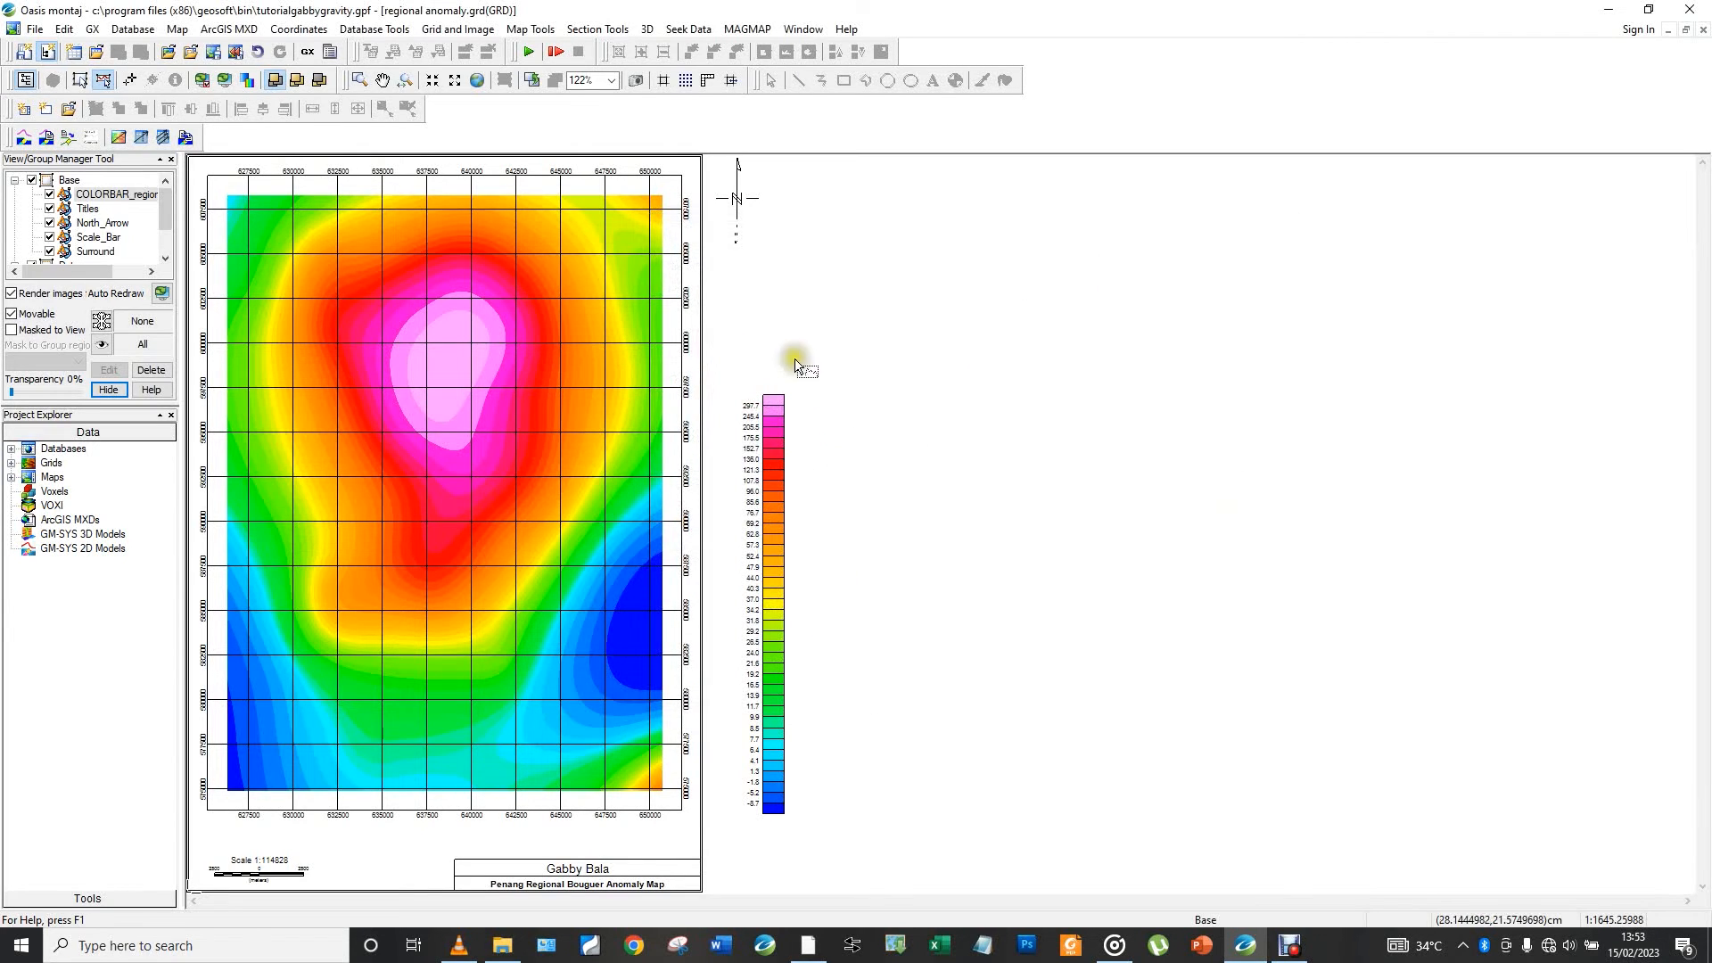
Apply the magmap.con filter to the PrePro_Bouguermap_trn.grd transform, naming the output grid "residual anomaly"
{"action": "left_click", "coordinate": [726, 29]}
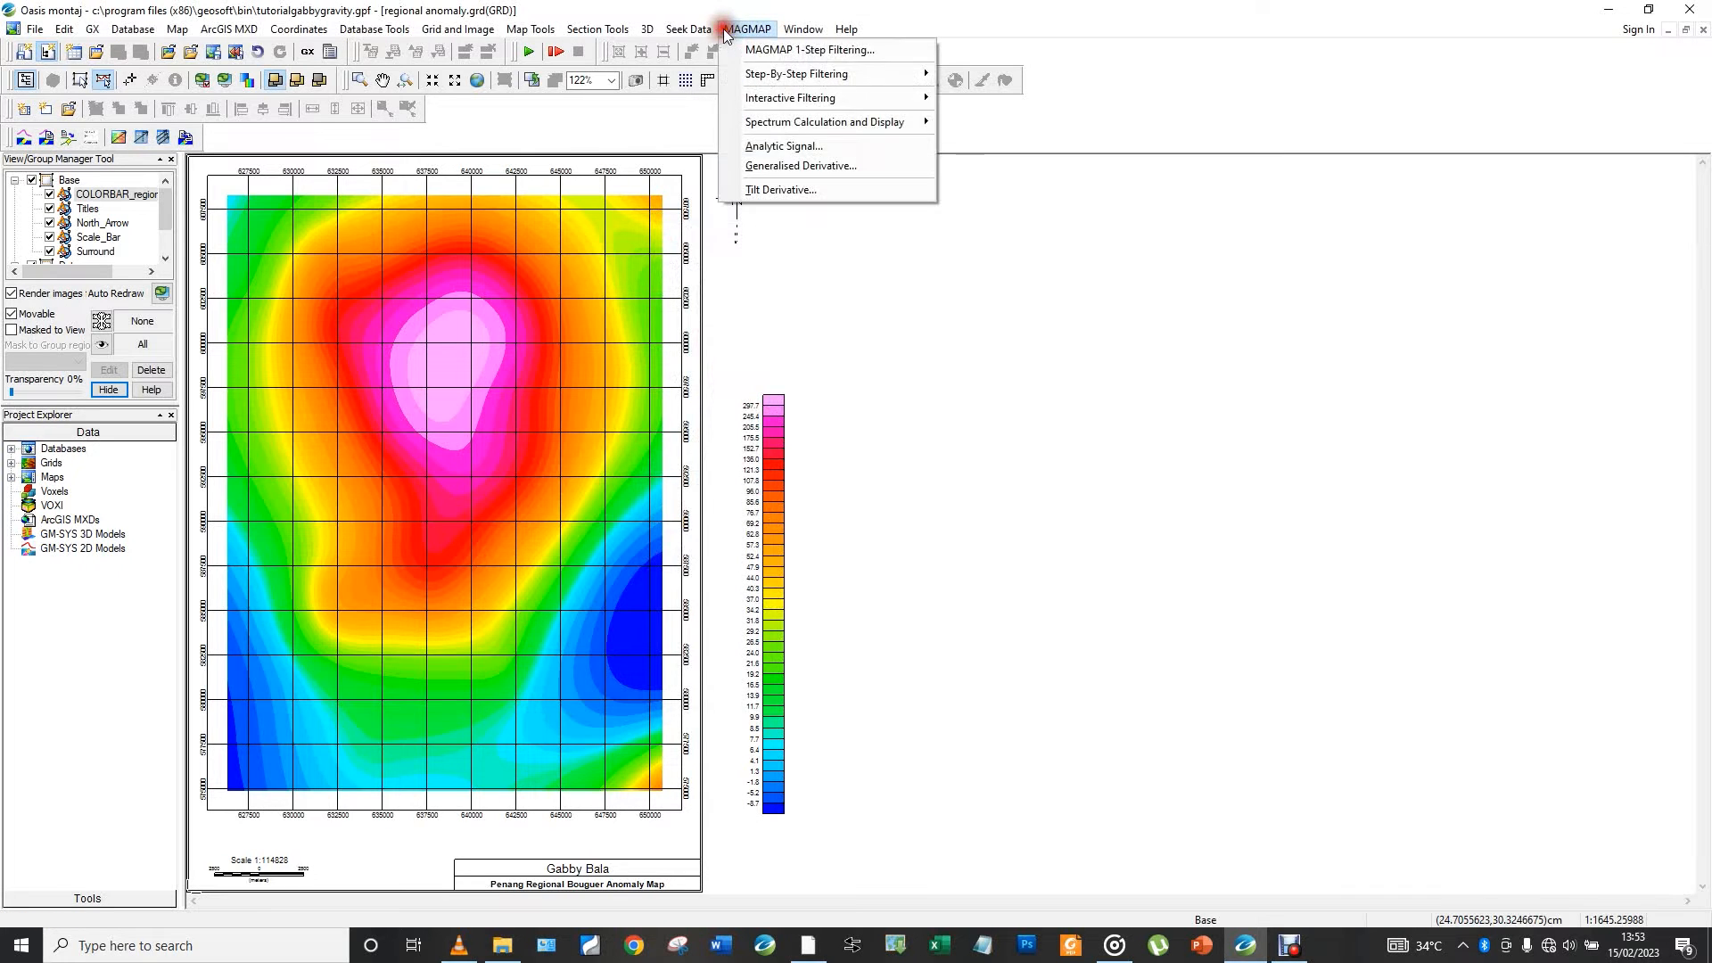
{"action": "mouse_move", "coordinate": [891, 125]}
{"action": "mouse_move", "coordinate": [918, 100]}
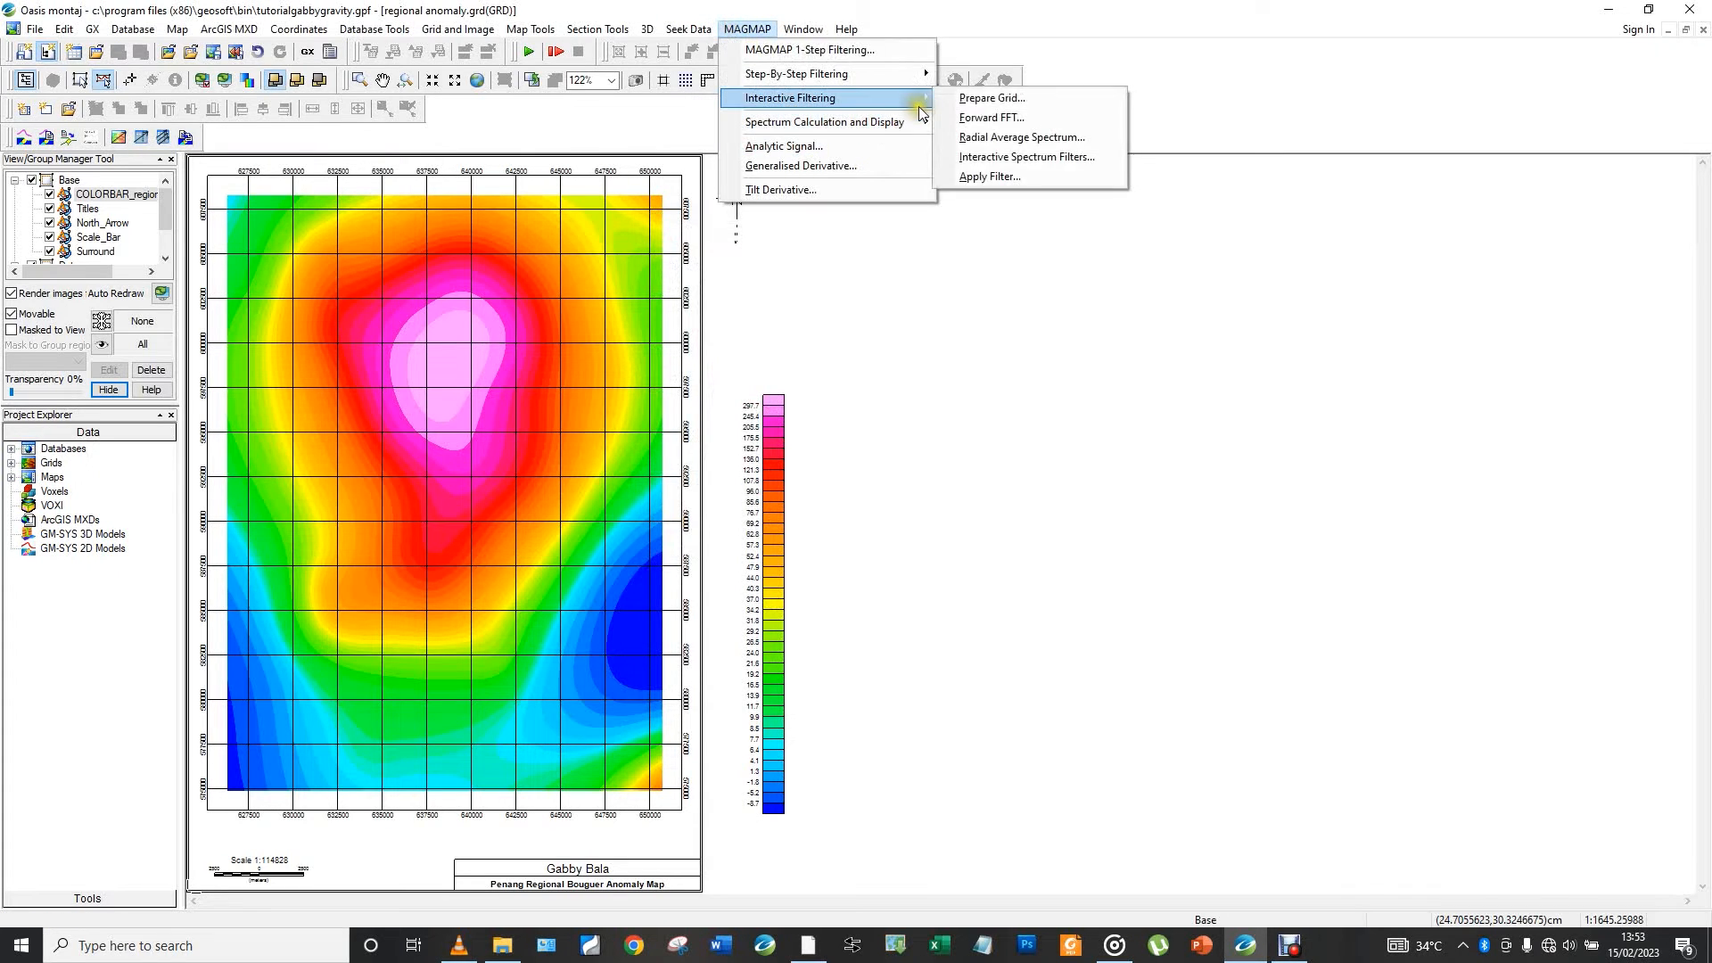
{"action": "left_click", "coordinate": [1003, 176]}
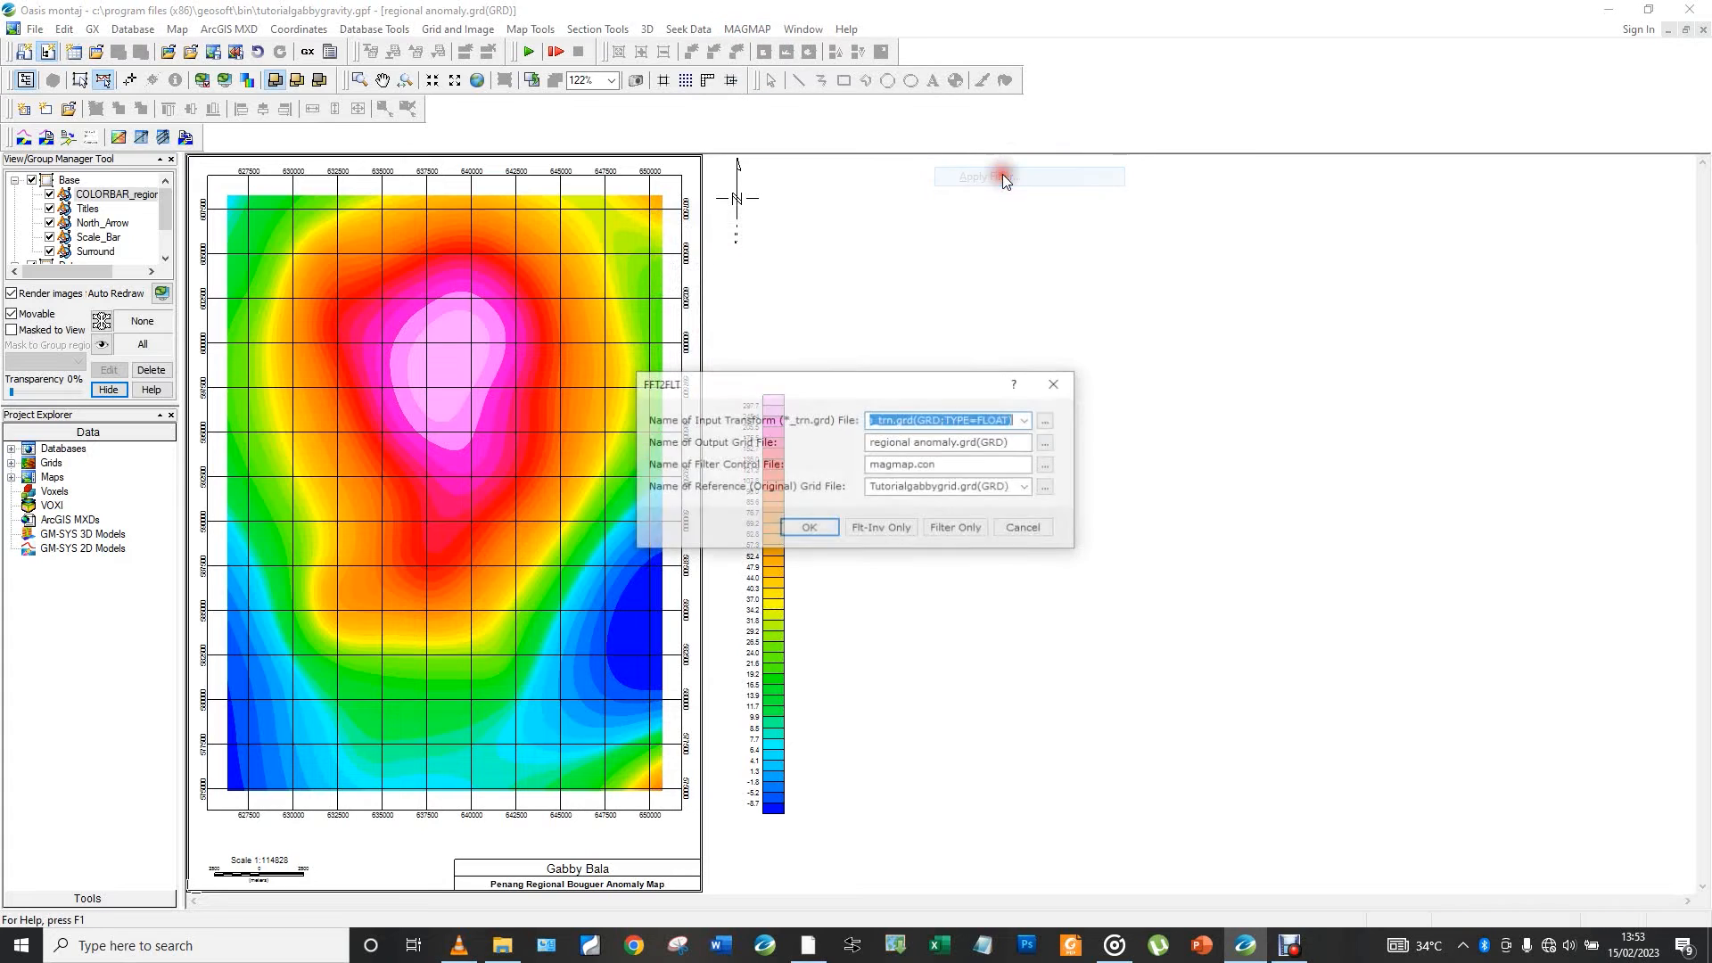
{"action": "left_click", "coordinate": [887, 441]}
{"action": "double_click", "coordinate": [887, 442]}
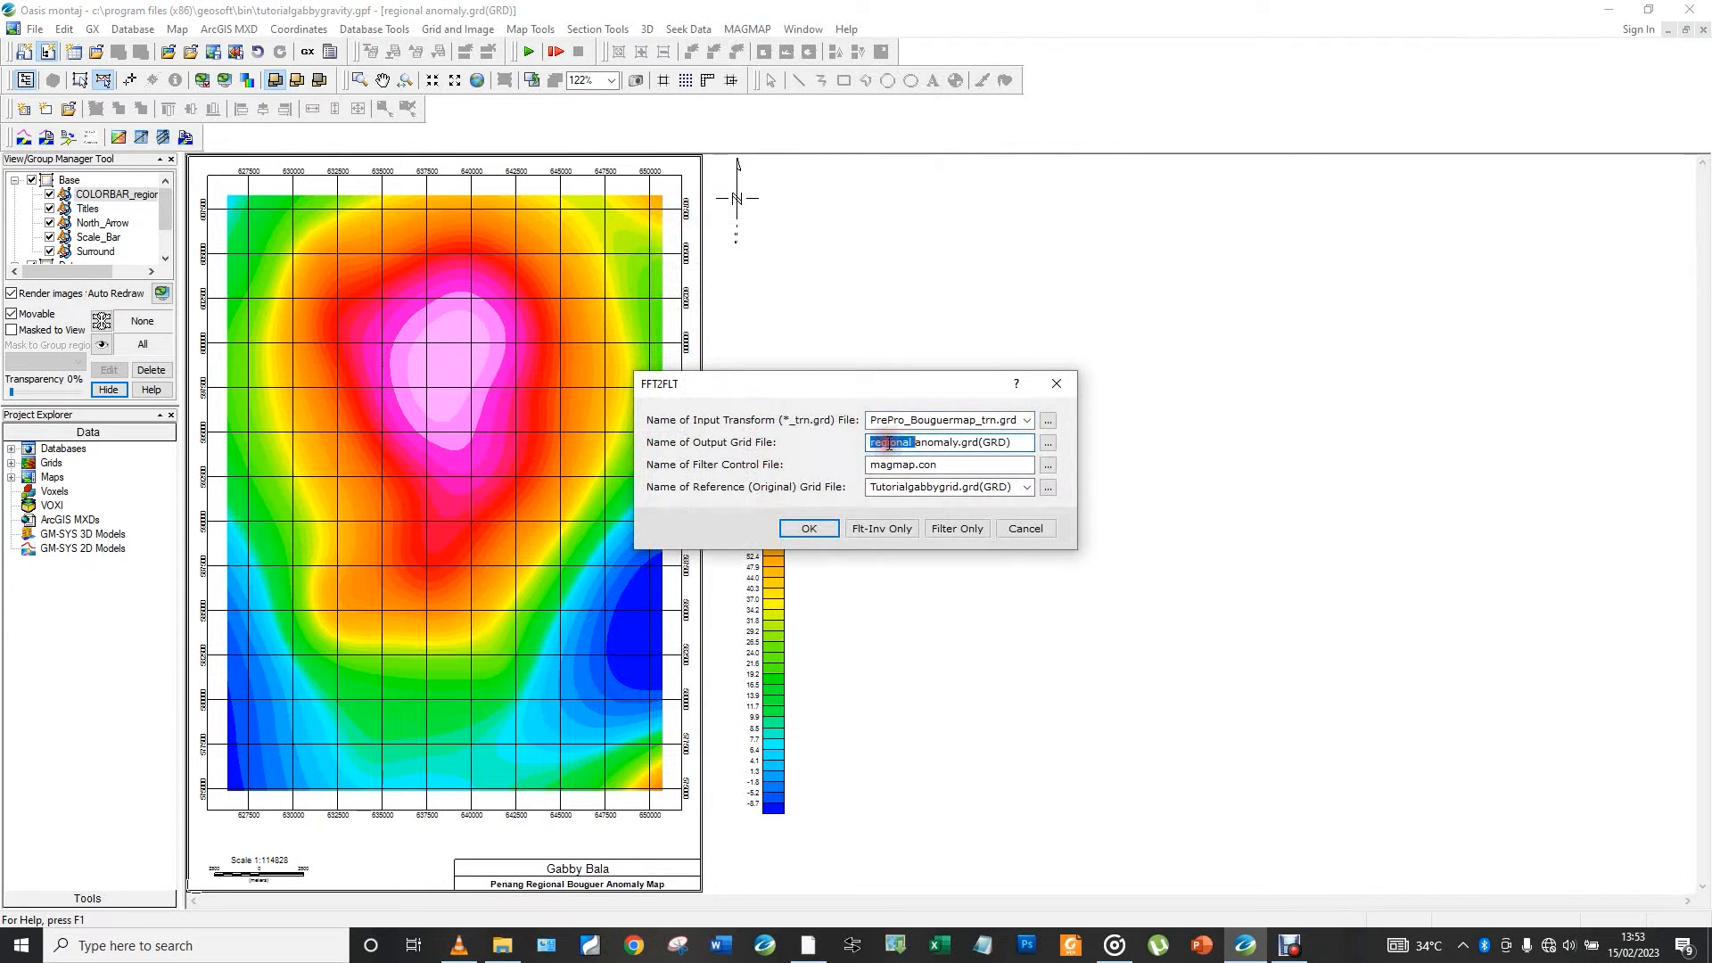
{"action": "type", "text": "resi"}
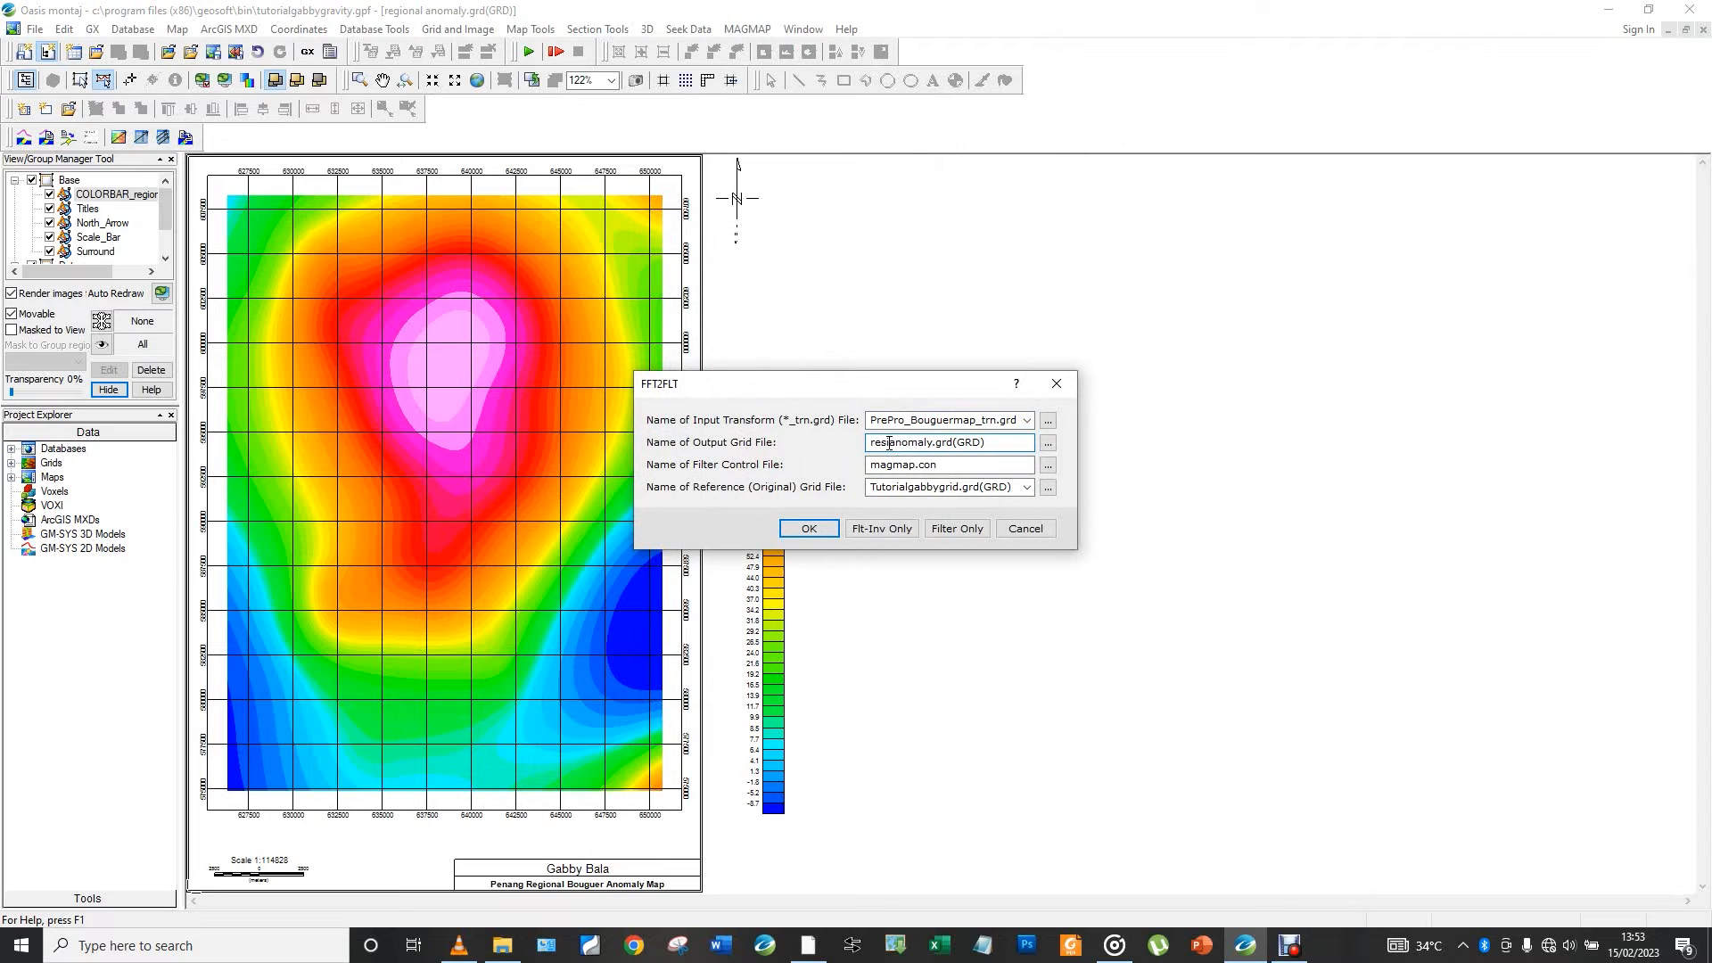
{"action": "type", "text": "ual"}
{"action": "left_click", "coordinate": [830, 528]}
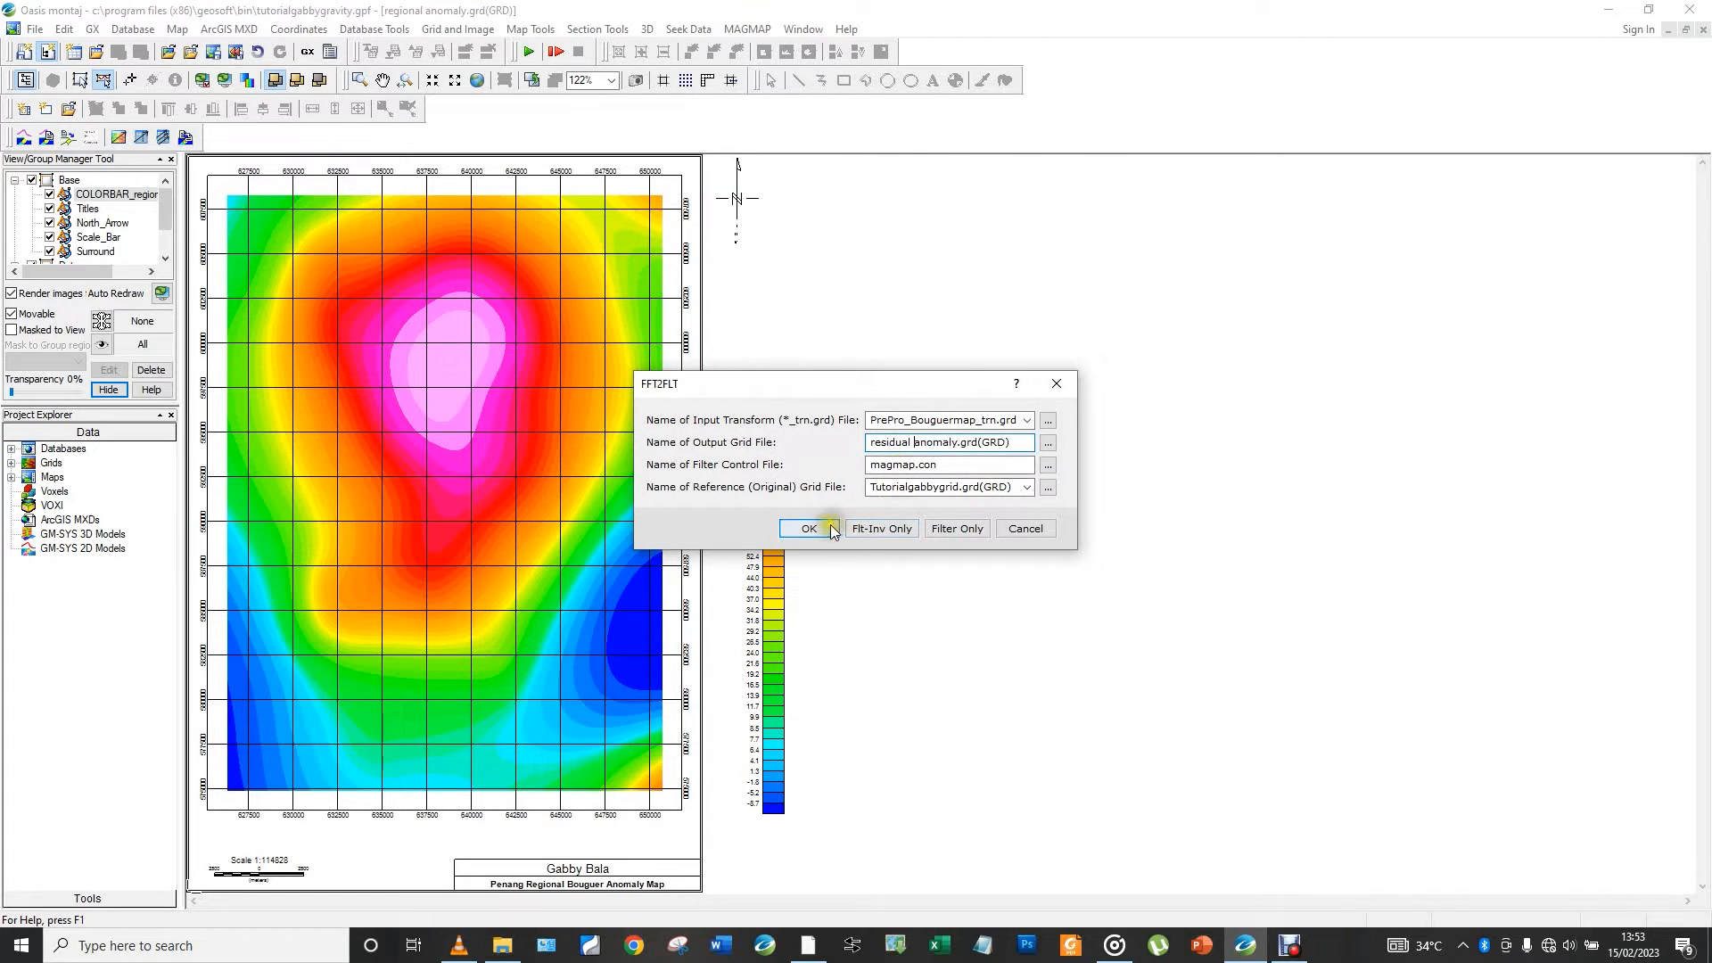
{"action": "left_click", "coordinate": [827, 529]}
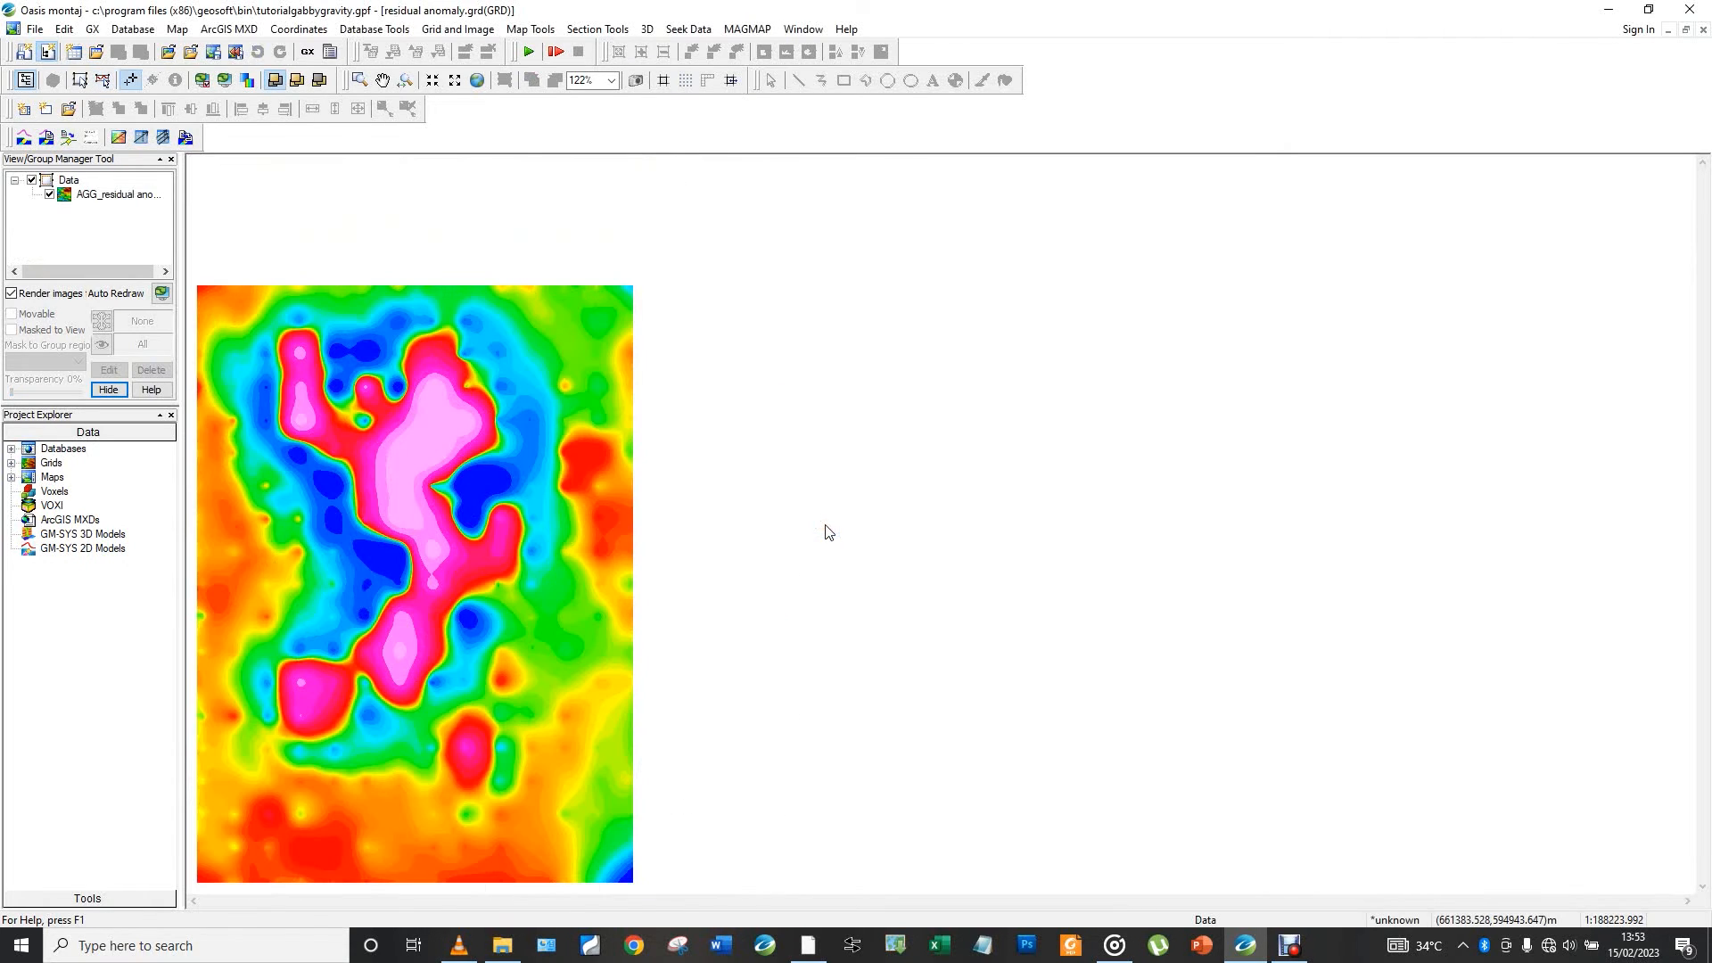
Fit the residual grid in view and start its base map, accepting the existing layout and full map style settings
{"action": "left_click", "coordinate": [478, 79]}
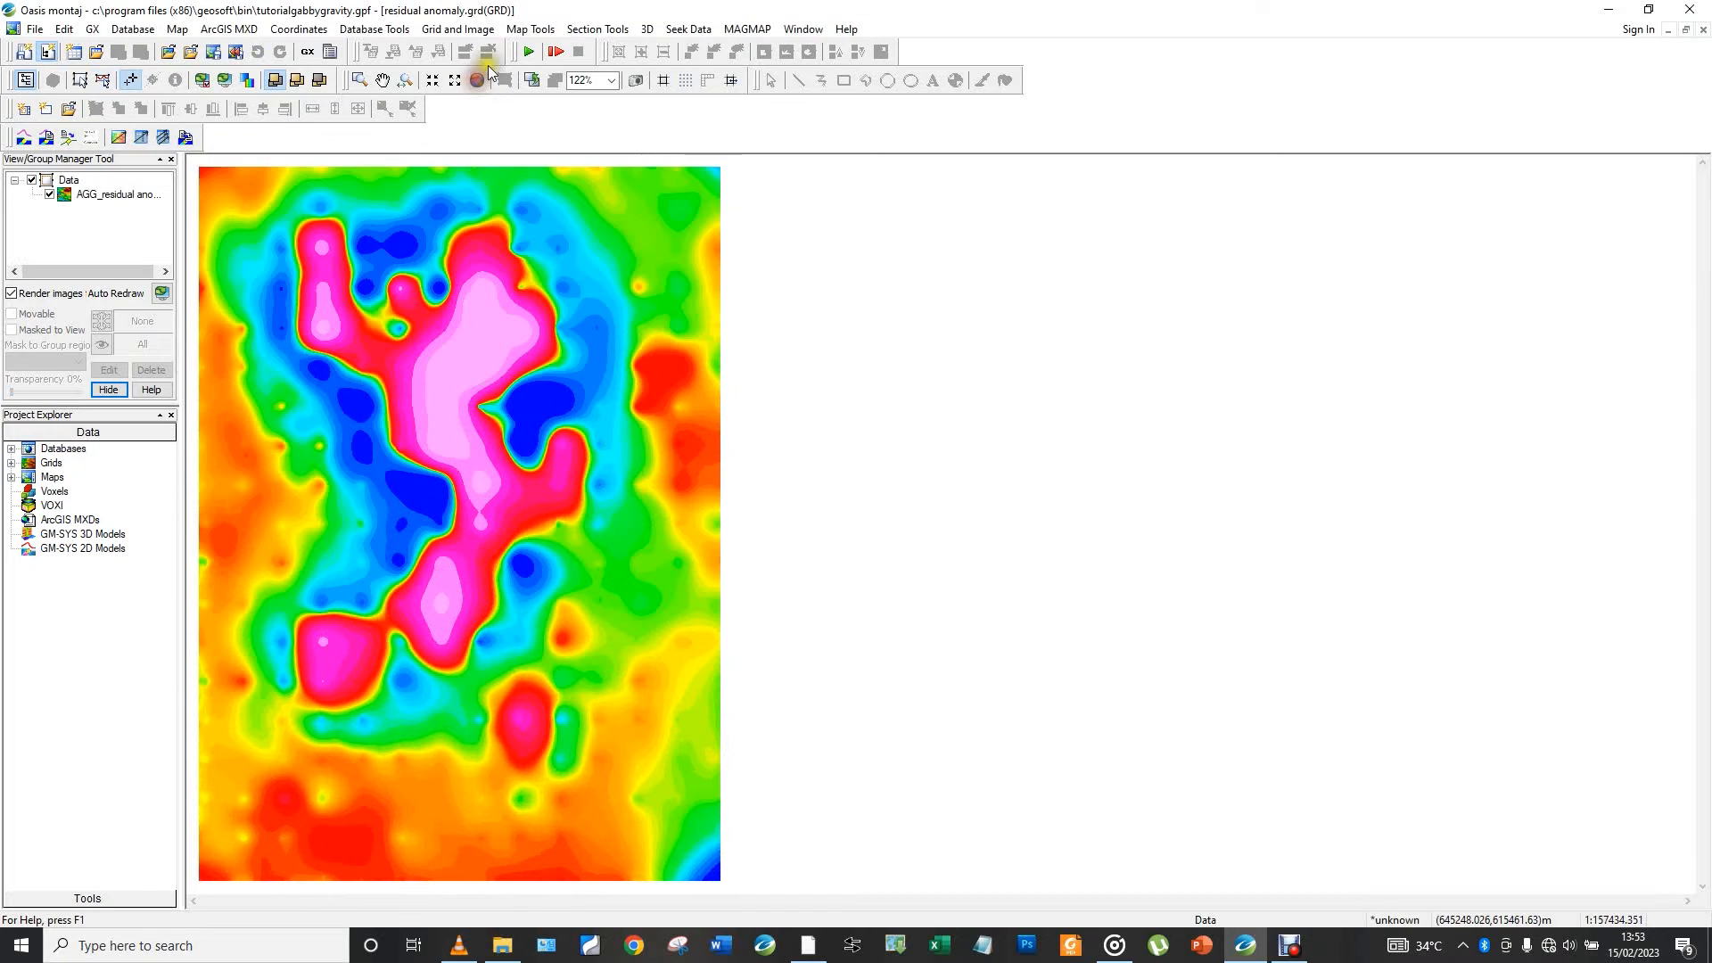
{"action": "left_click", "coordinate": [530, 29]}
{"action": "mouse_move", "coordinate": [671, 70]}
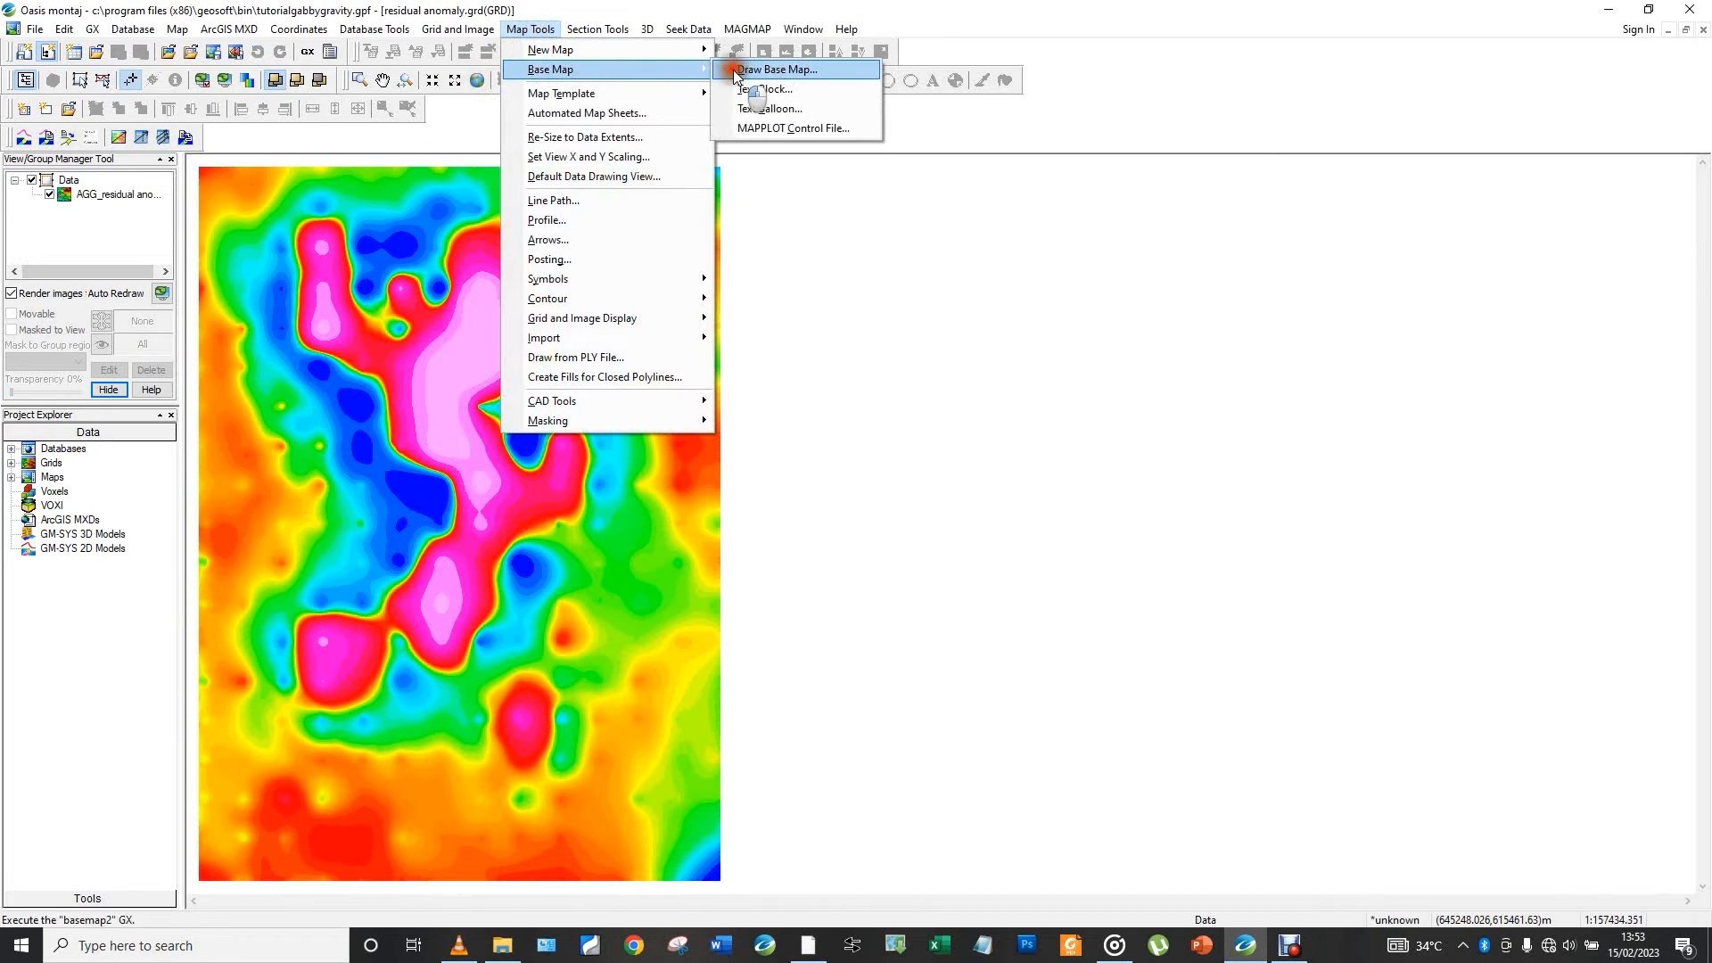
{"action": "left_click", "coordinate": [771, 70]}
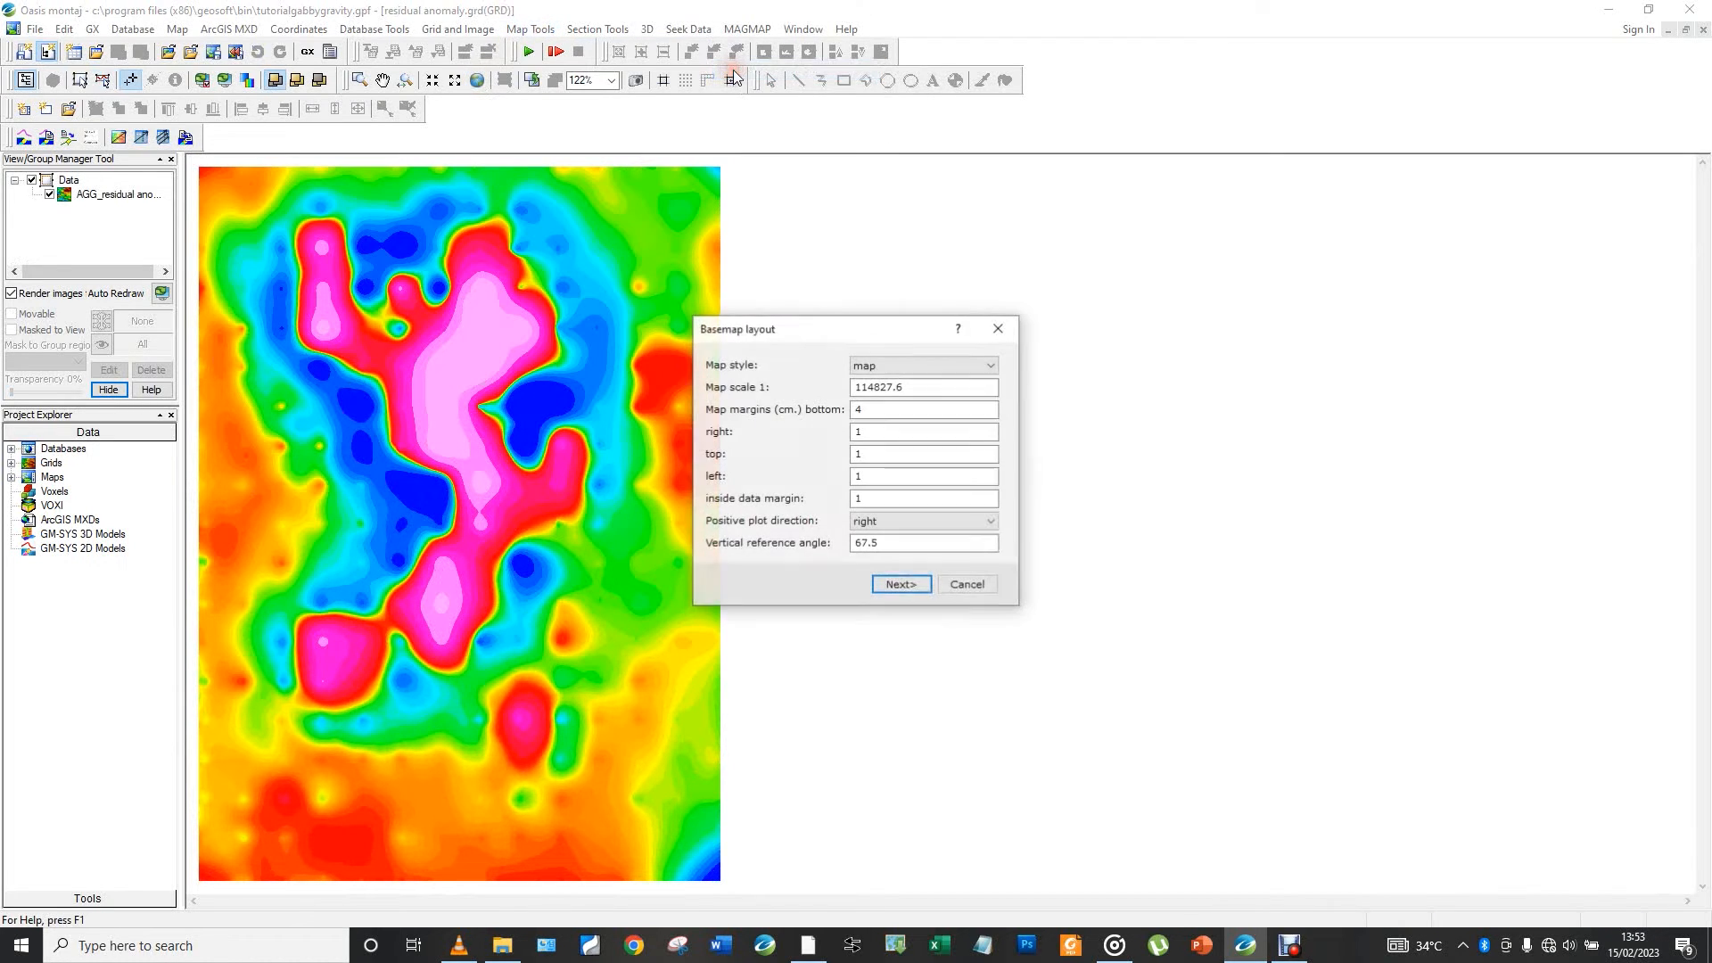
{"action": "left_click", "coordinate": [901, 588]}
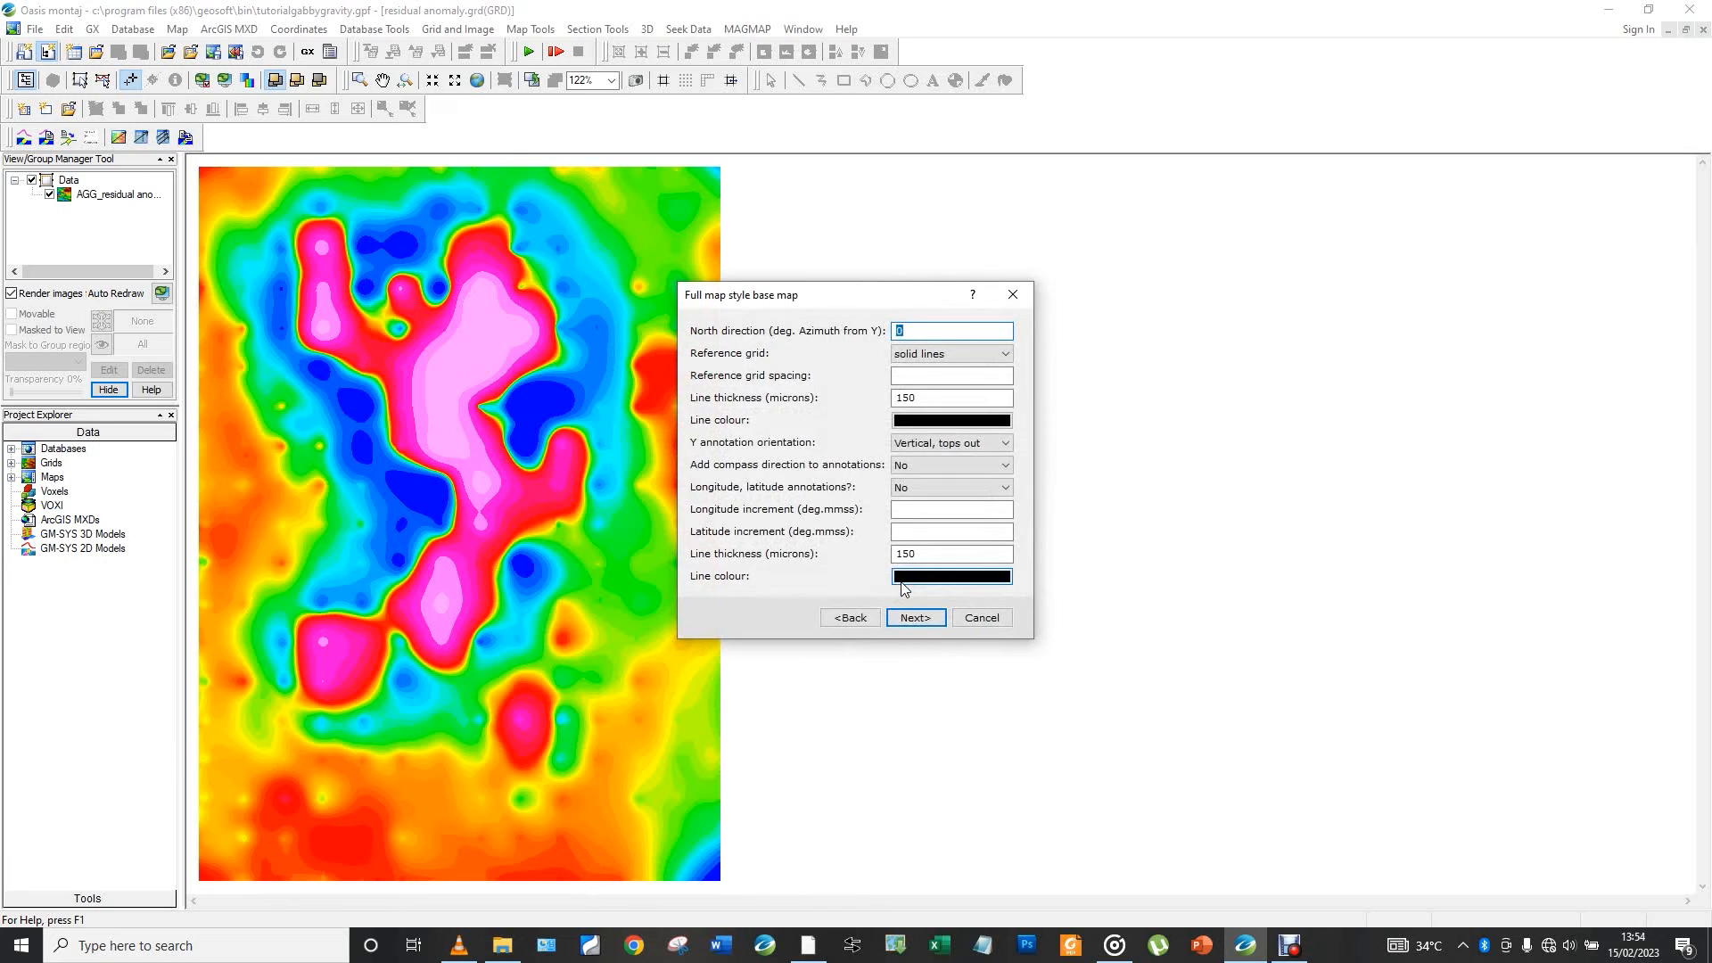
{"action": "left_click", "coordinate": [902, 582]}
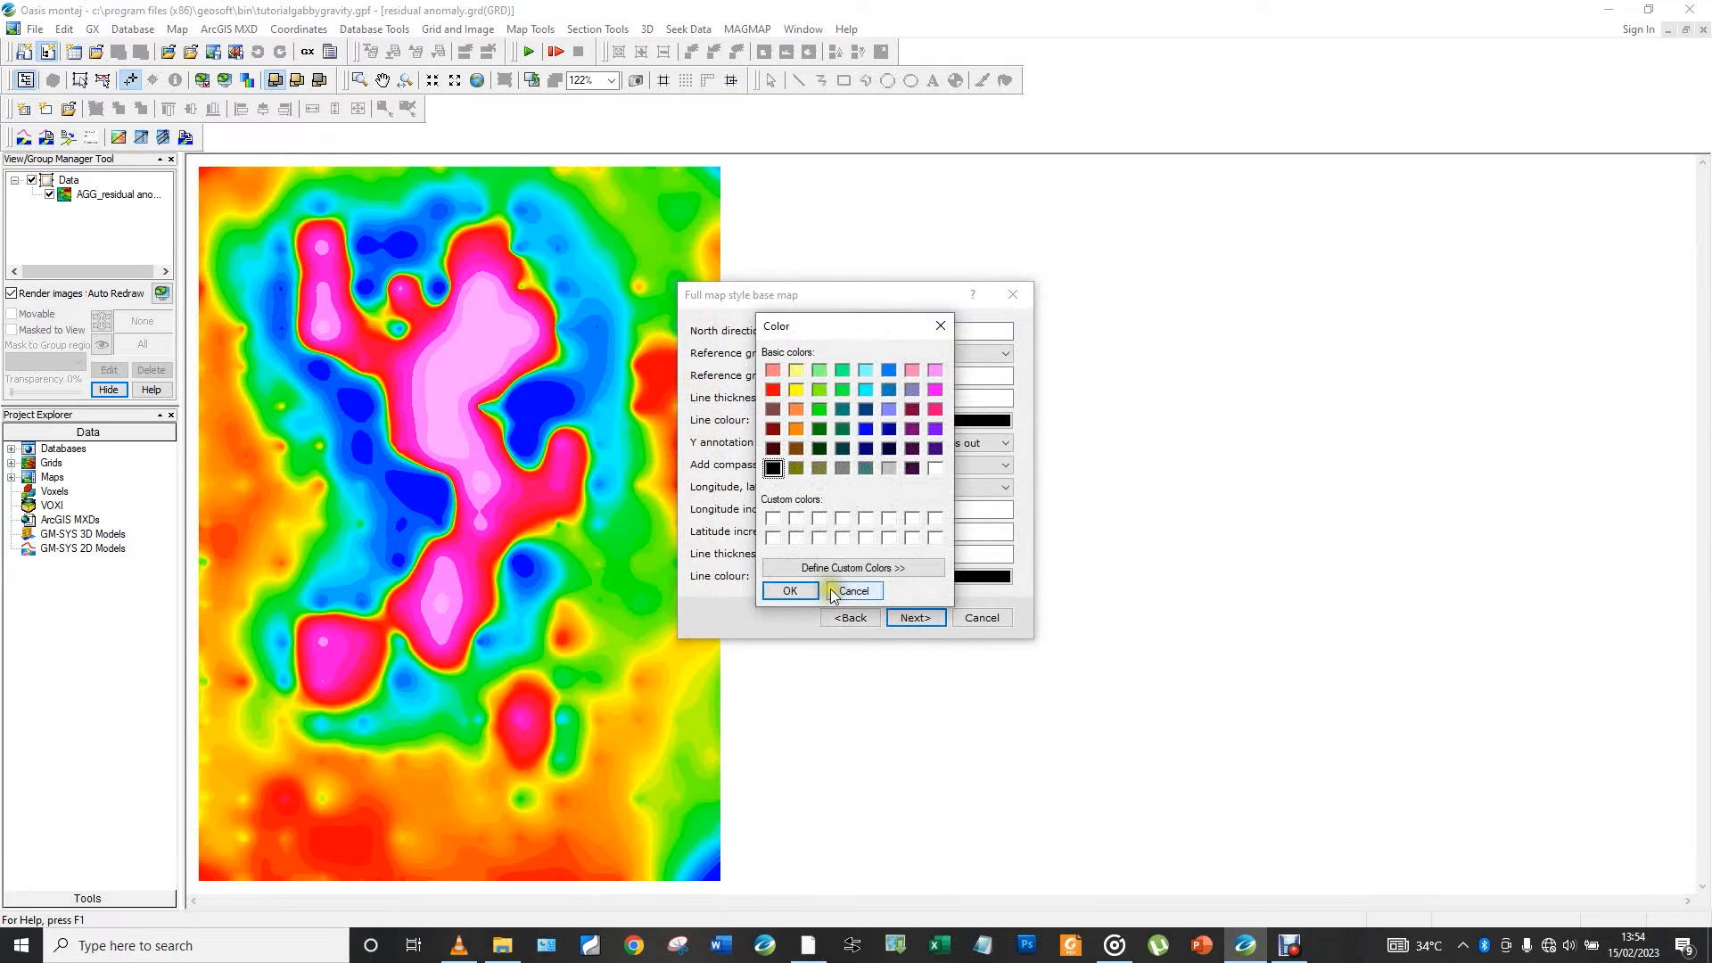
{"action": "left_click", "coordinate": [831, 592]}
{"action": "left_click", "coordinate": [913, 618]}
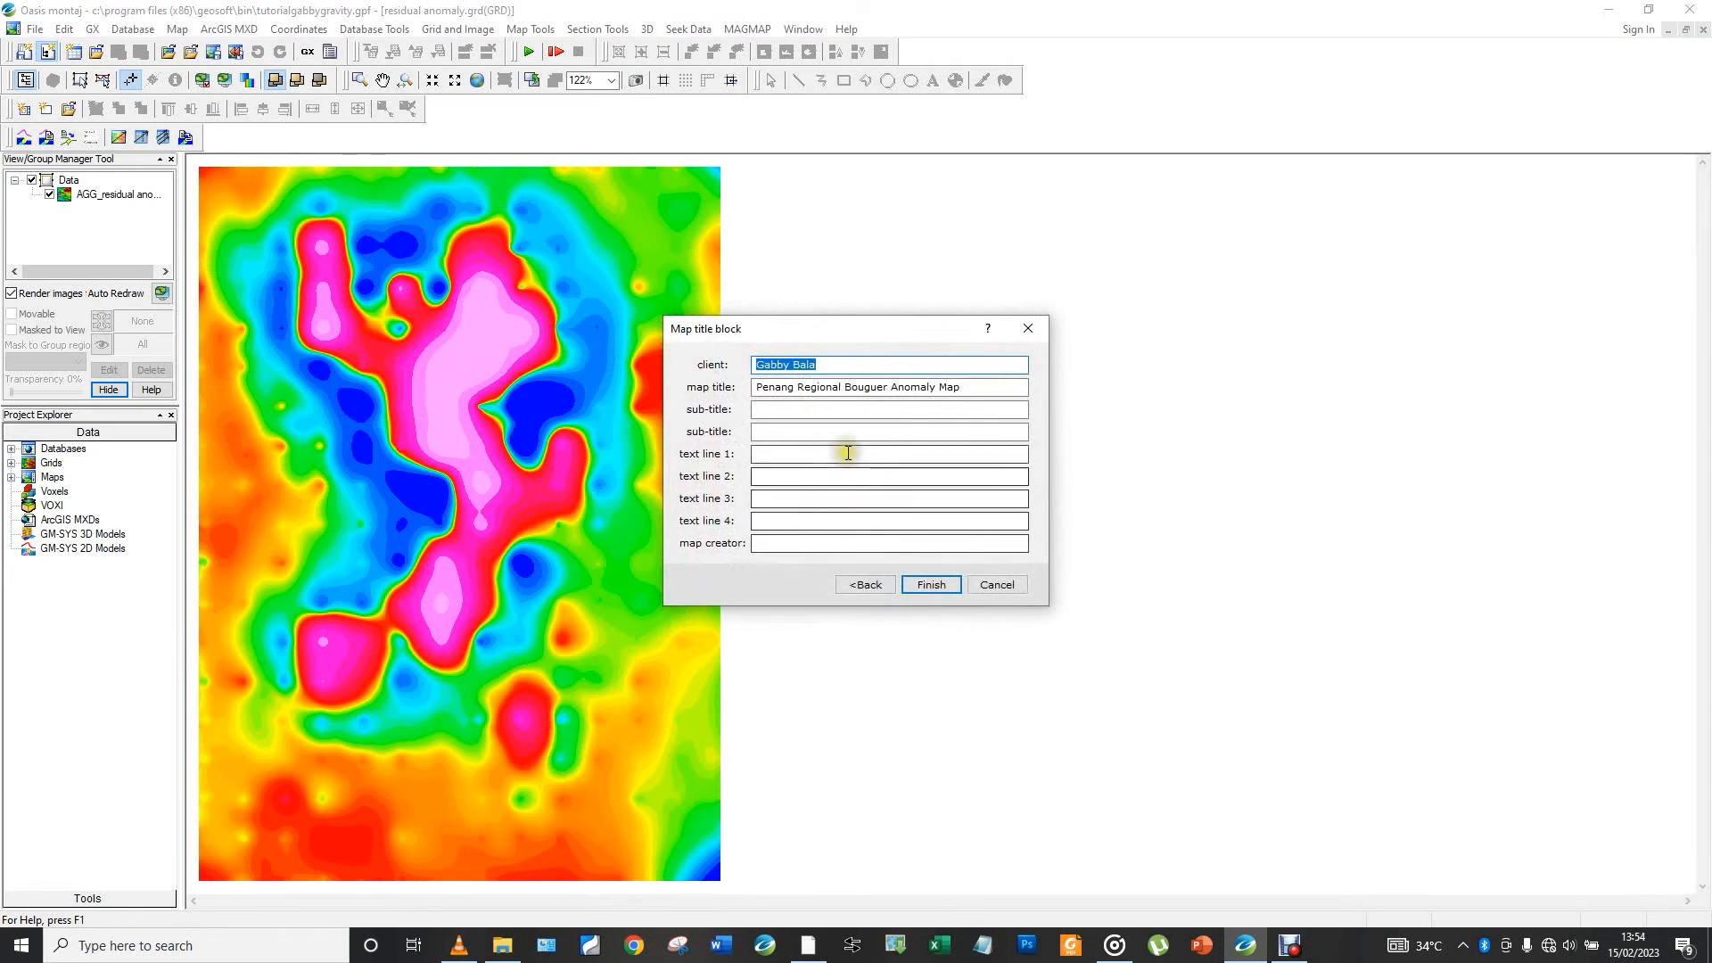
Change the map title to "Penang Residual Bouguer Anomaly Map" and draw the base map
{"action": "left_click", "coordinate": [819, 389]}
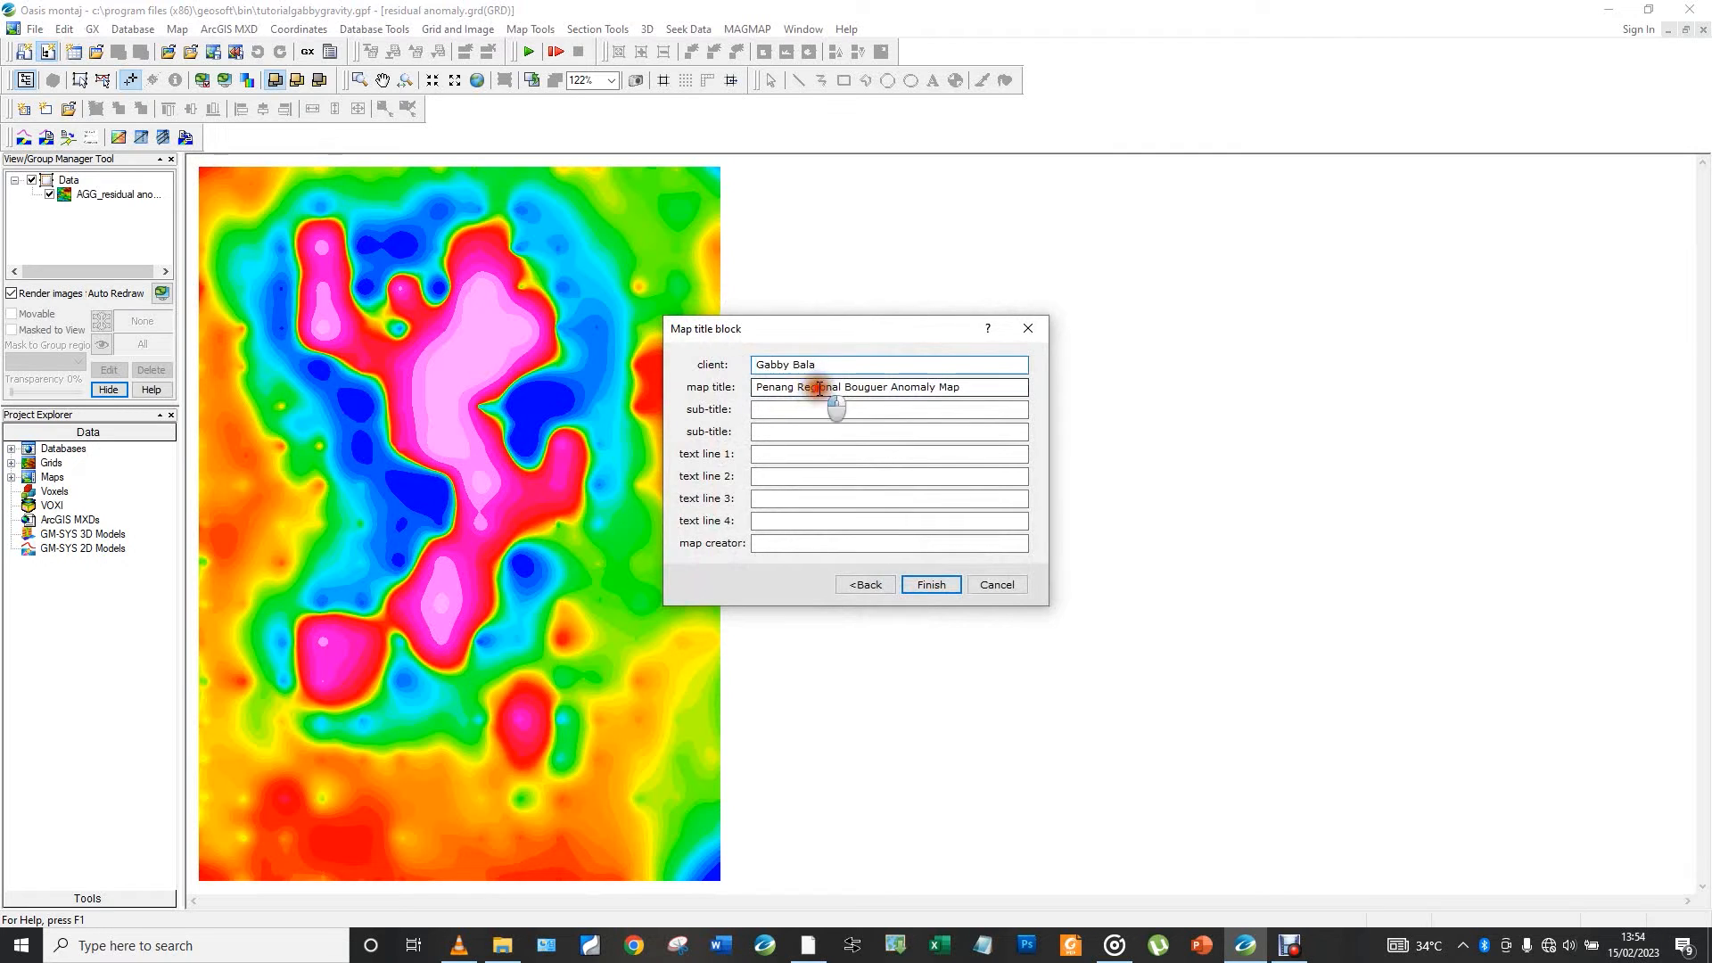
{"action": "double_click", "coordinate": [819, 388]}
{"action": "type", "text": "Res"}
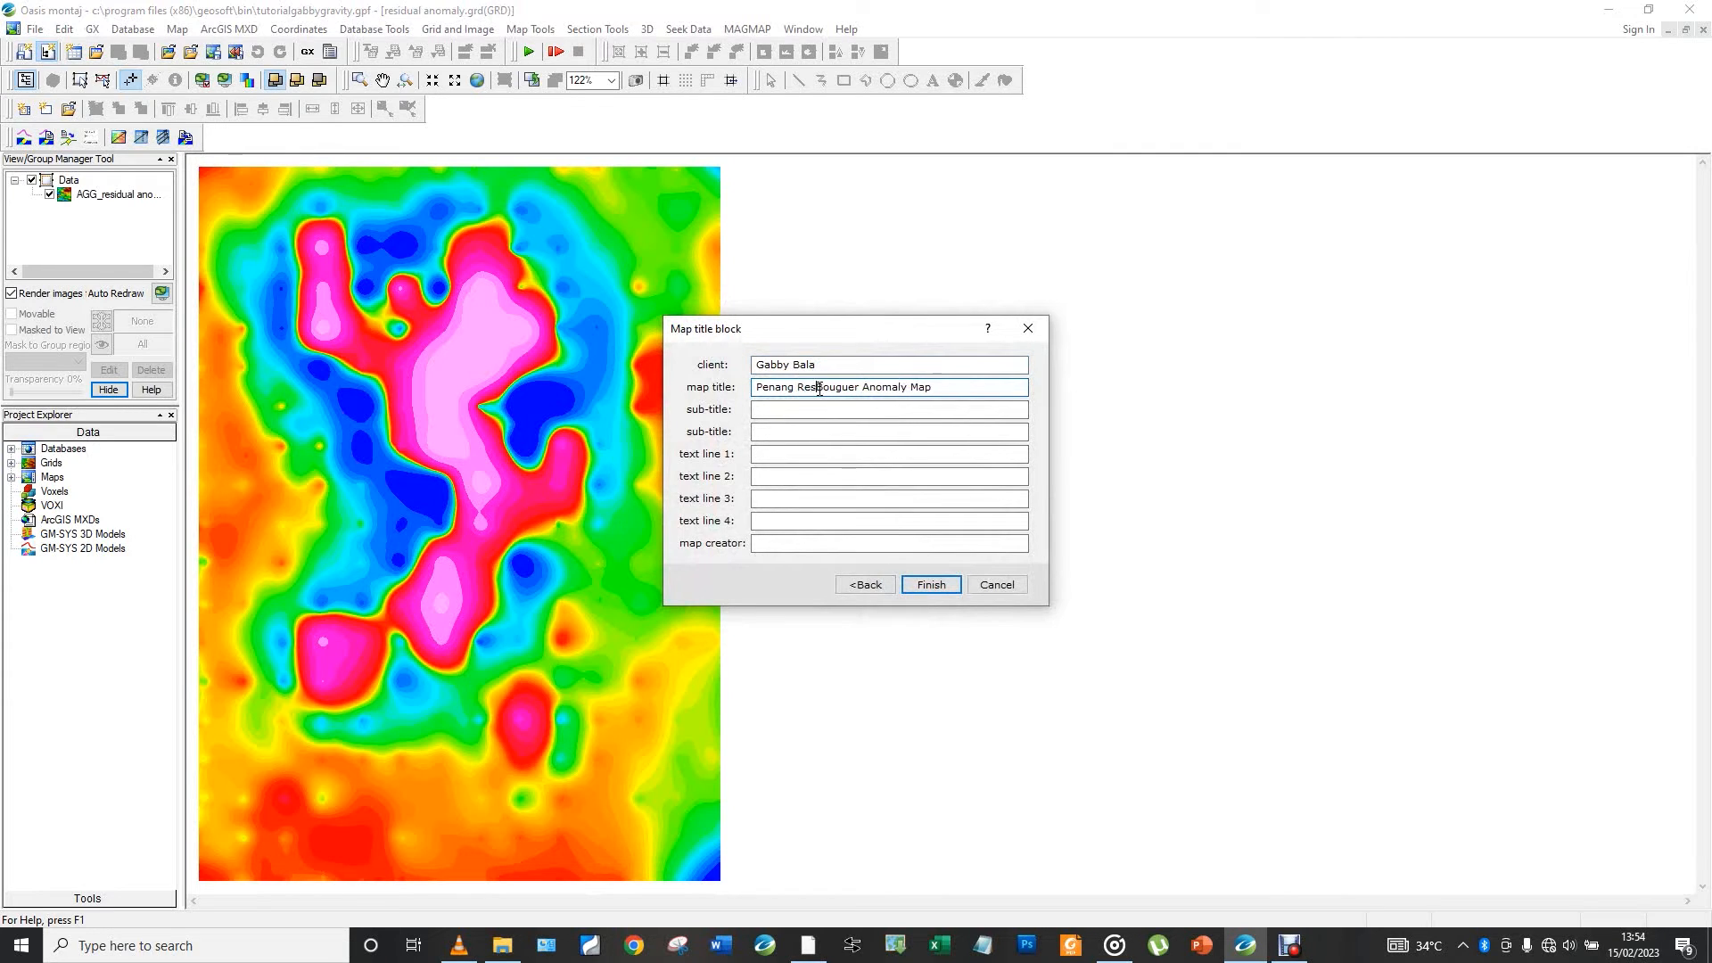
{"action": "type", "text": "idual"}
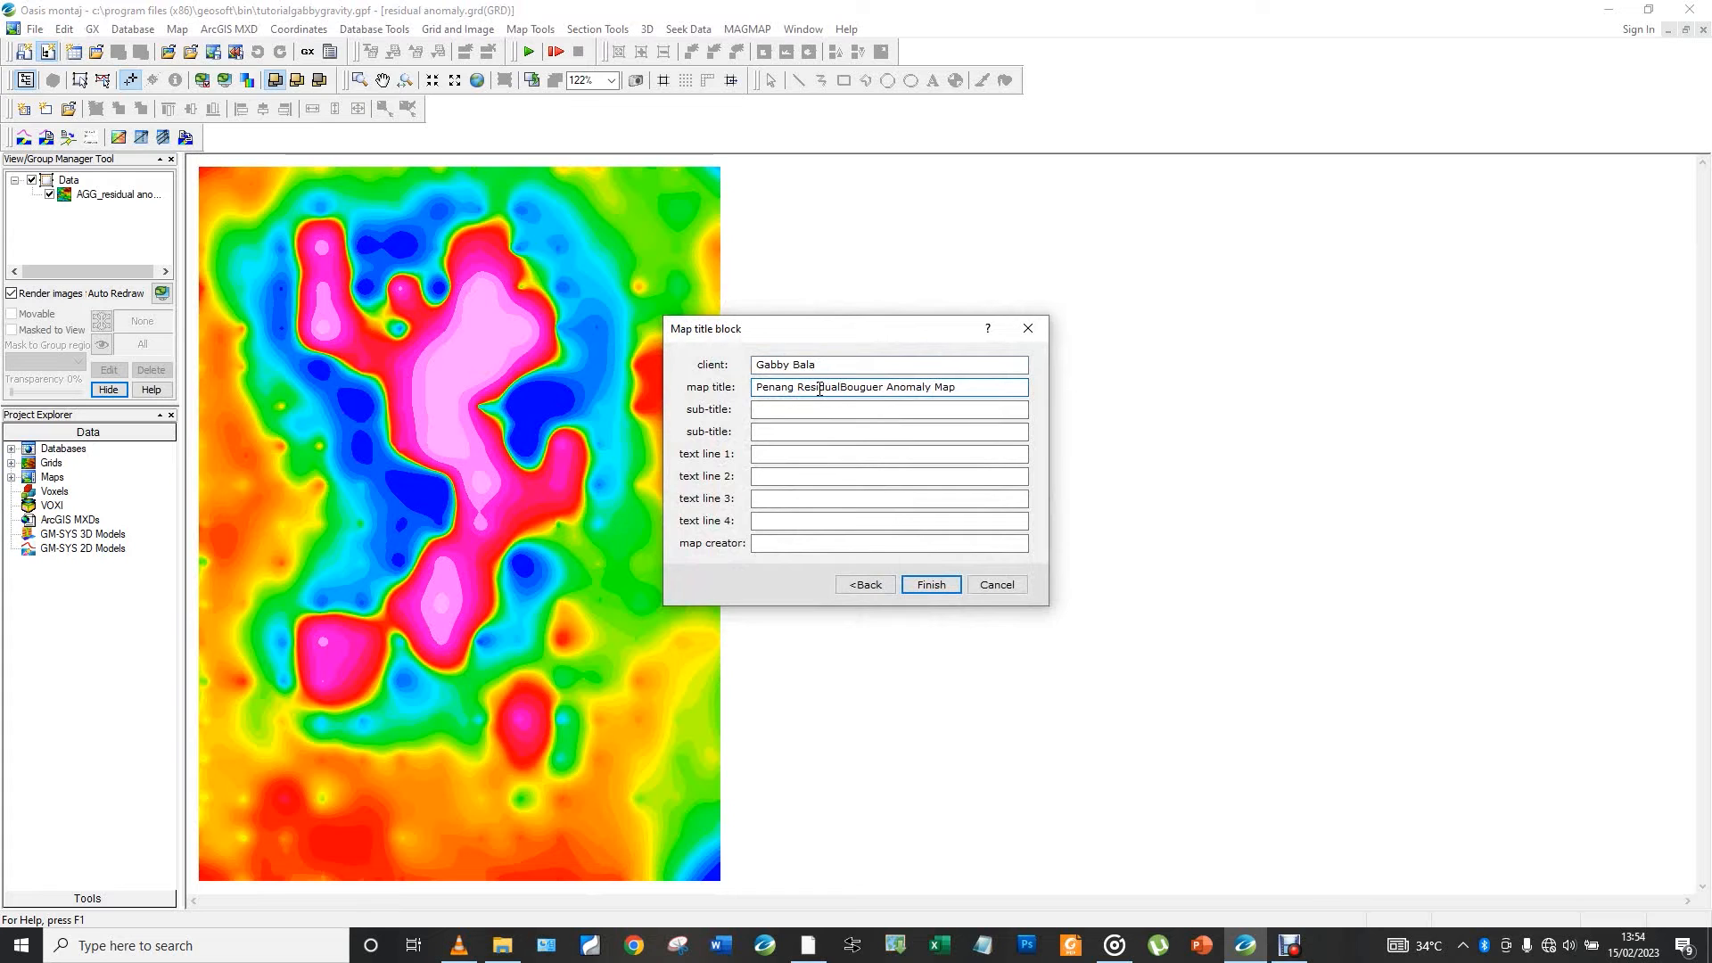
{"action": "left_click", "coordinate": [946, 591]}
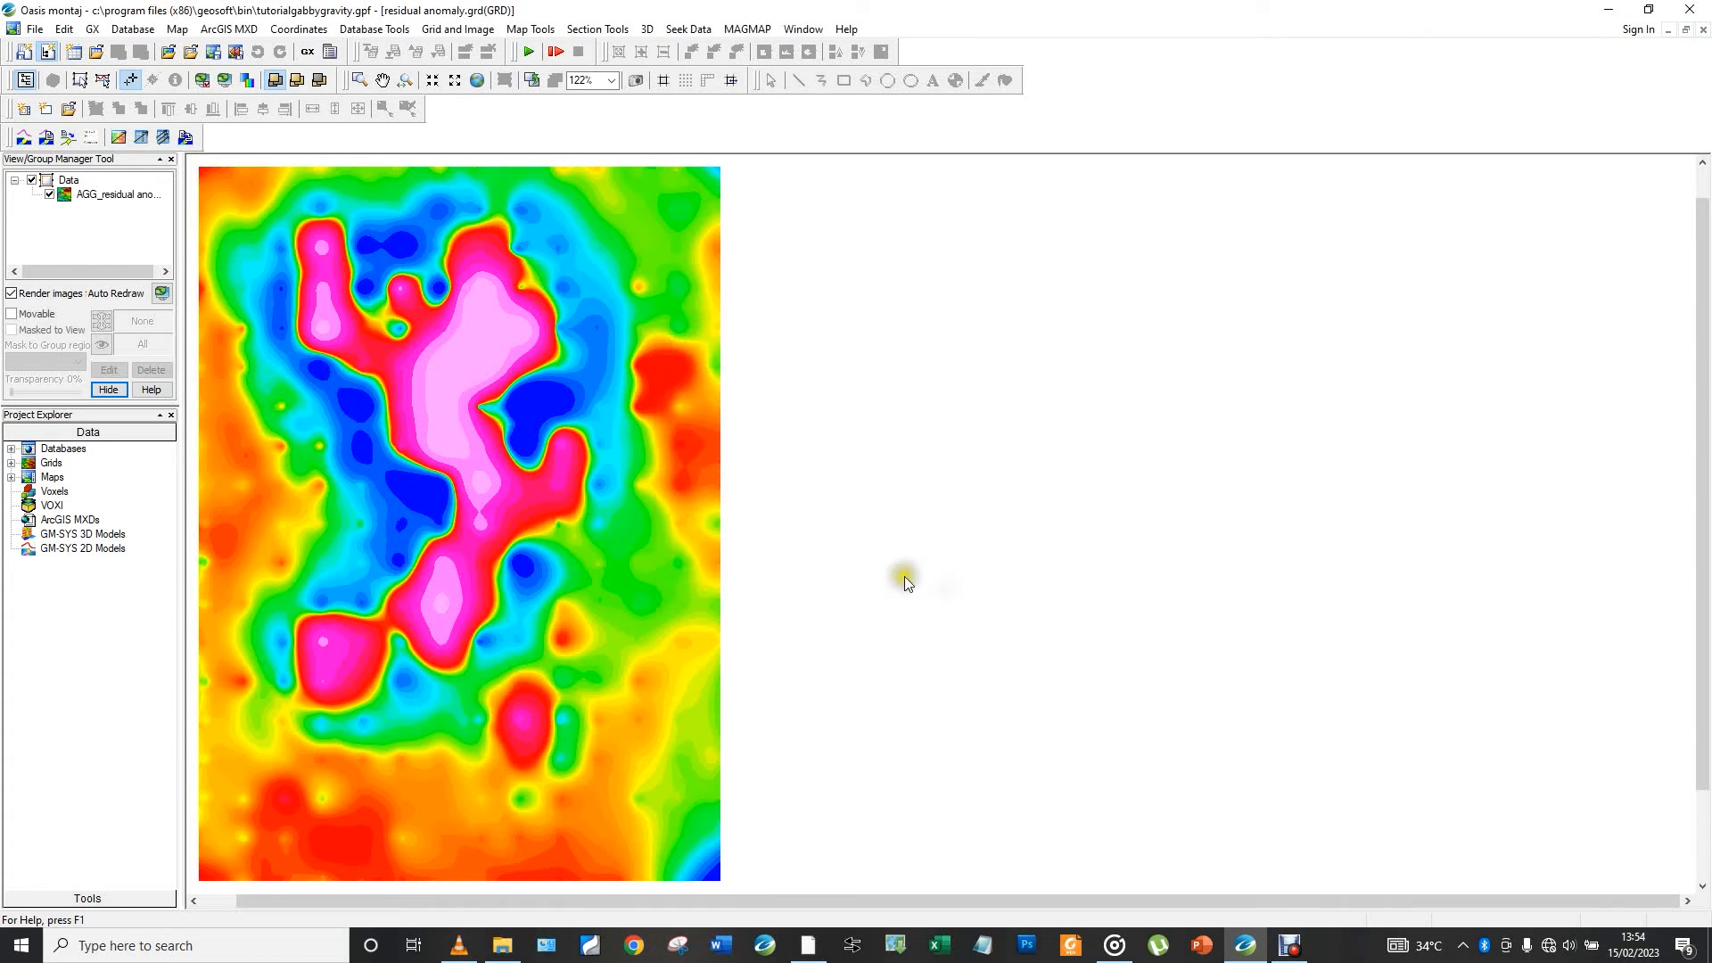
Add a vertical colour legend bar titled "mGal" for the residual anomaly layer at X 275.55 mm, Y 175.43 mm
{"action": "left_click", "coordinate": [530, 28]}
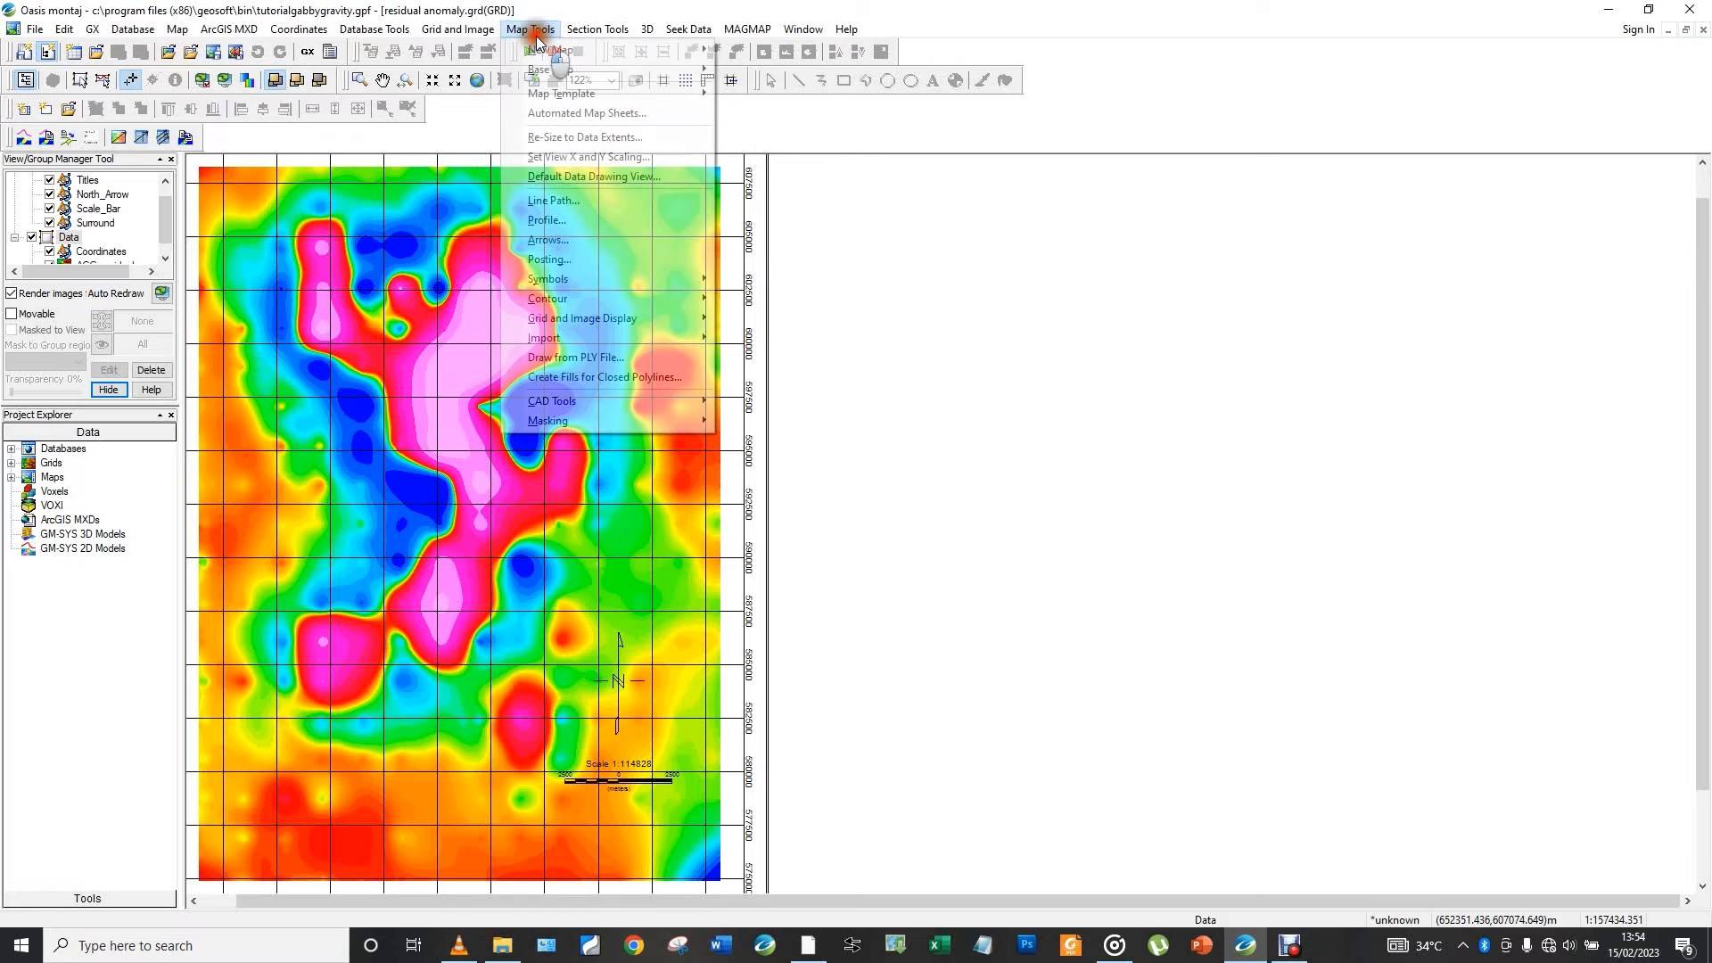
{"action": "mouse_move", "coordinate": [680, 279]}
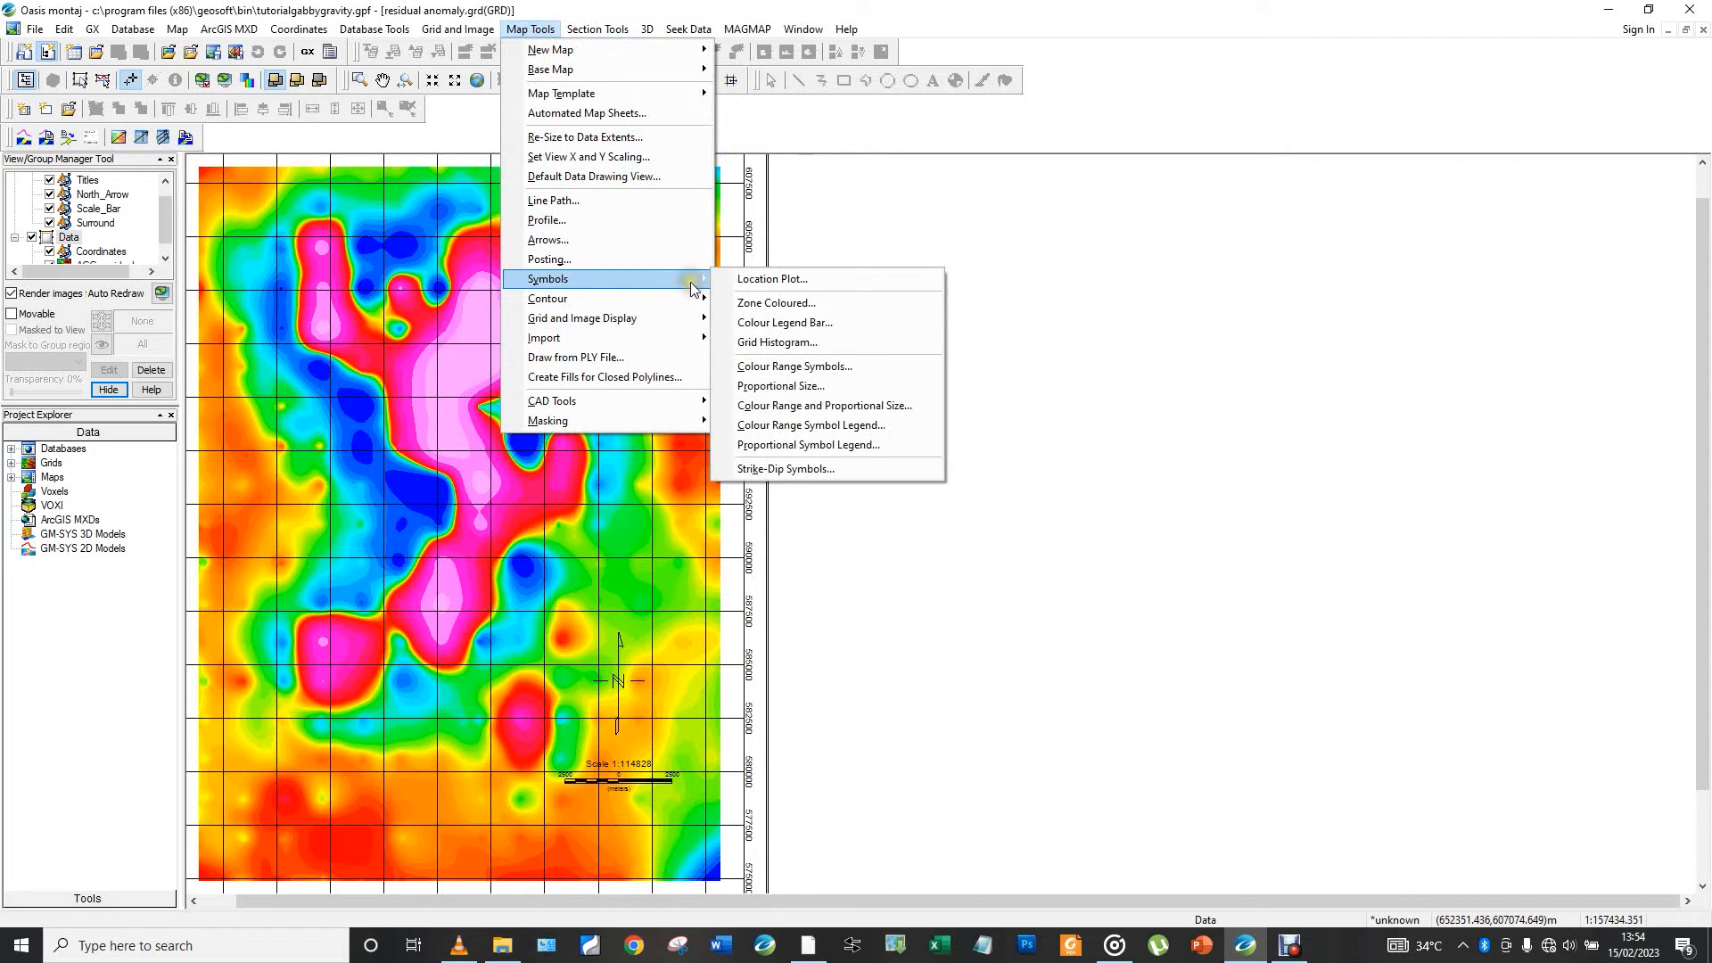
{"action": "left_click", "coordinate": [781, 330]}
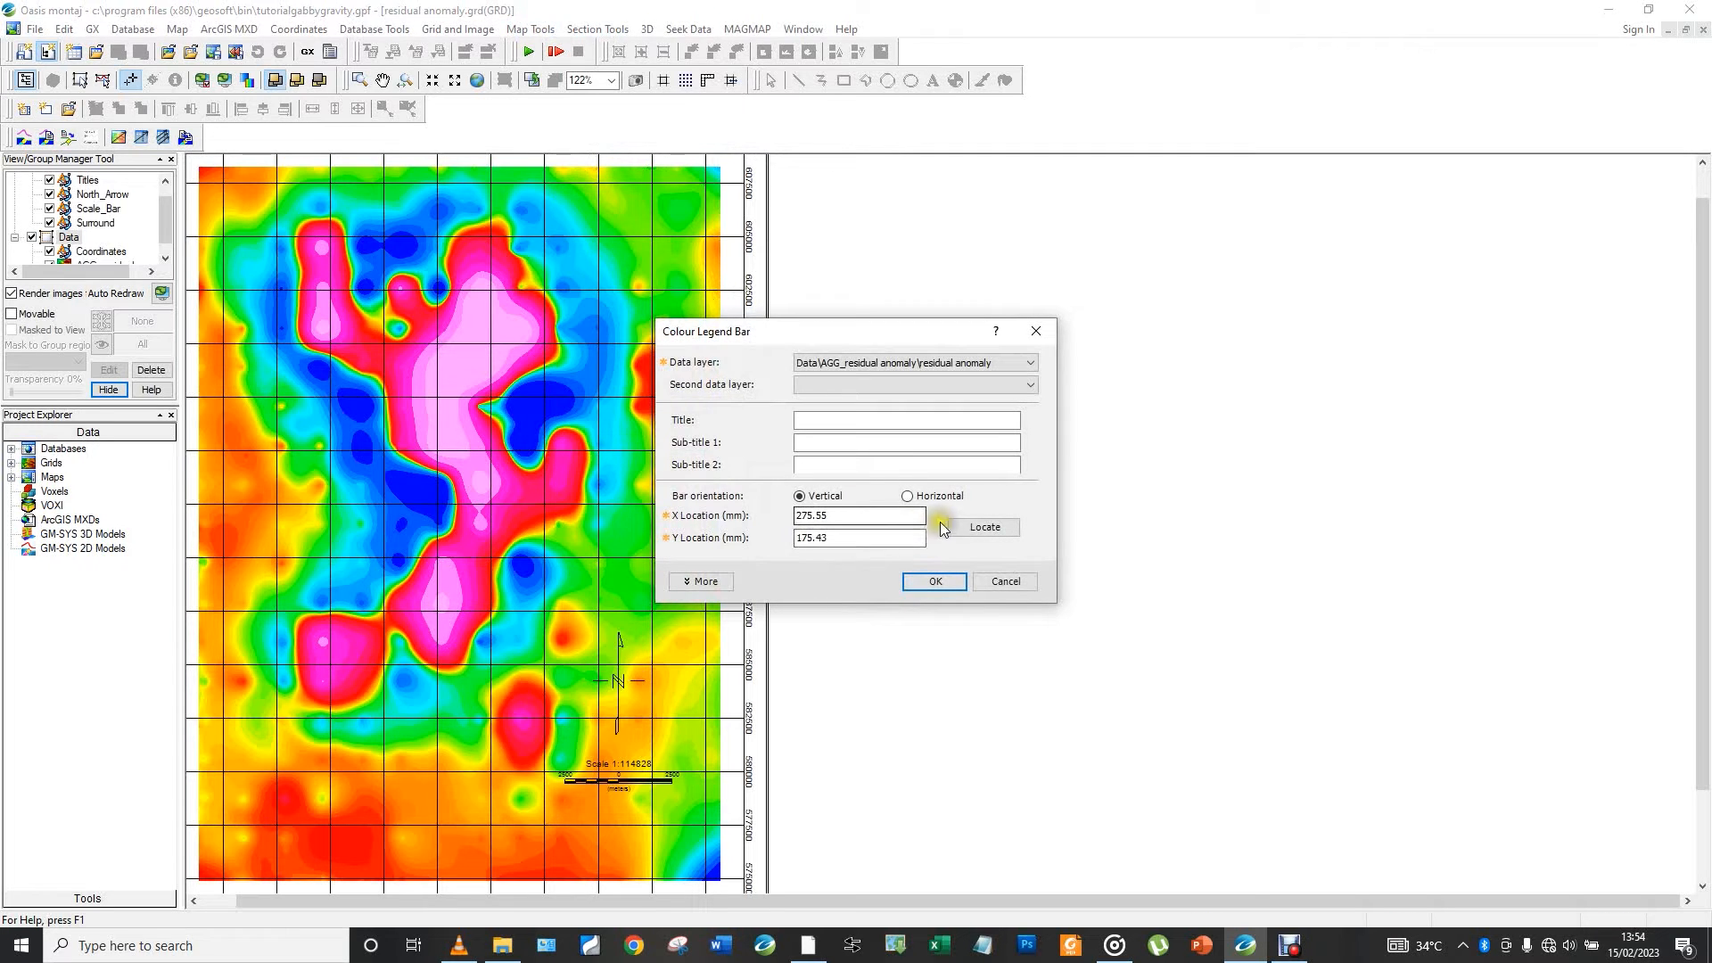
{"action": "left_click", "coordinate": [818, 421]}
{"action": "type", "text": "mGal"}
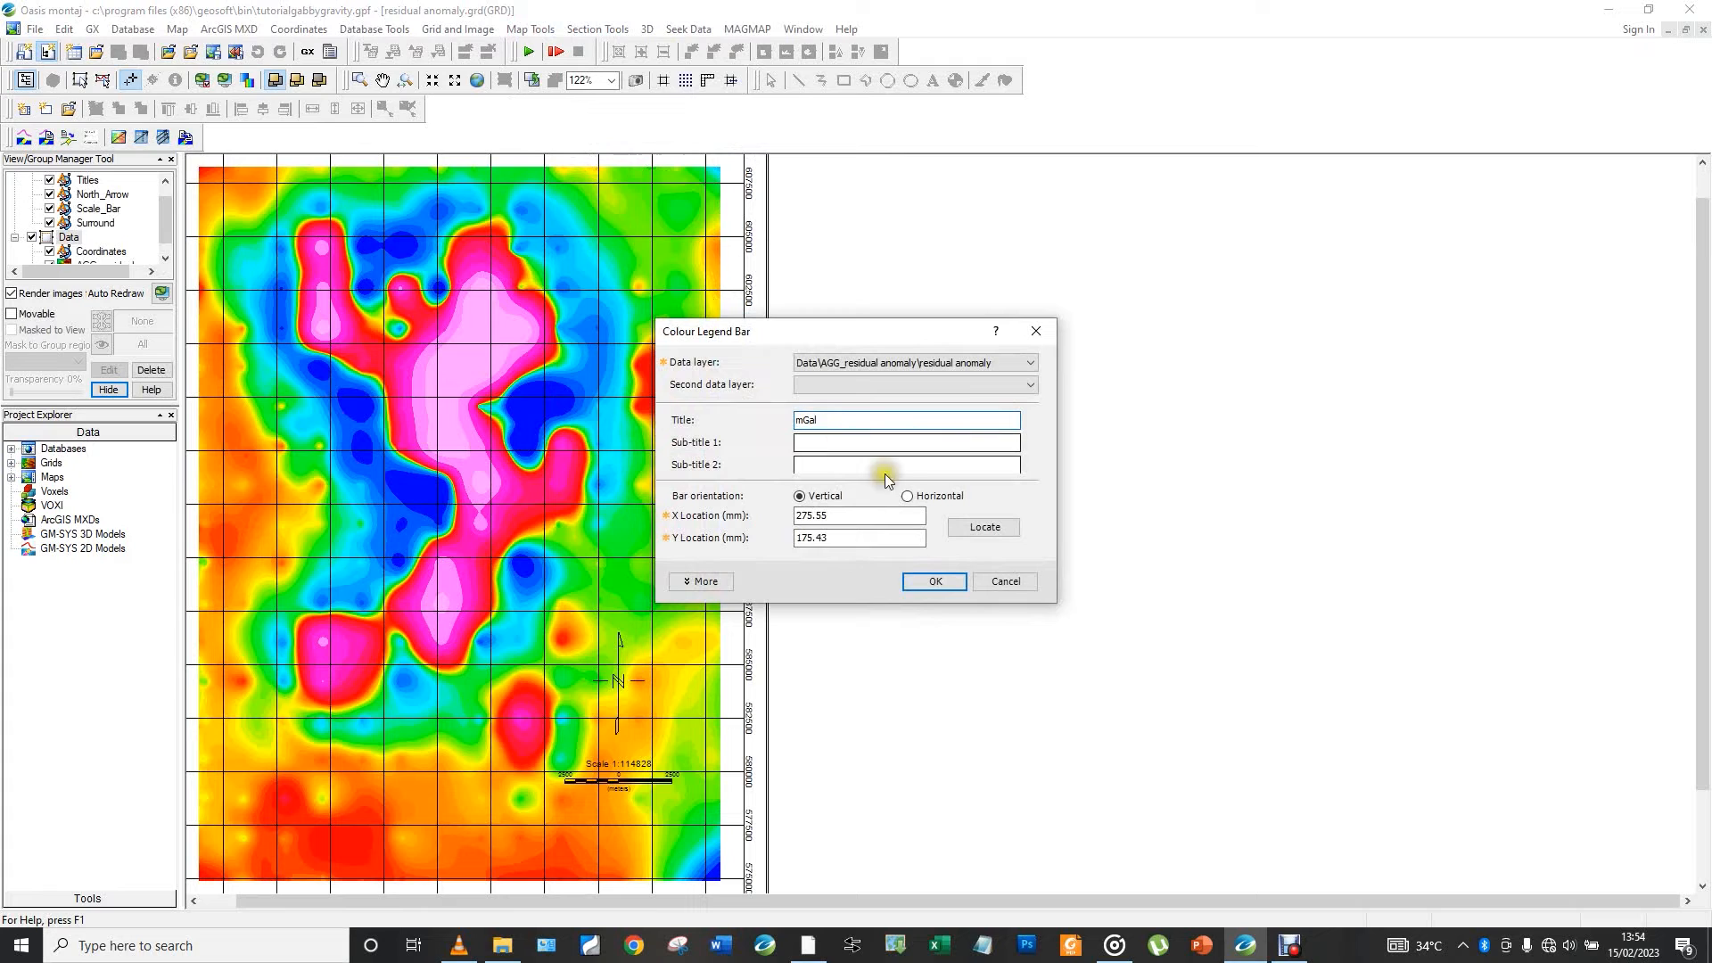
{"action": "left_click", "coordinate": [923, 584]}
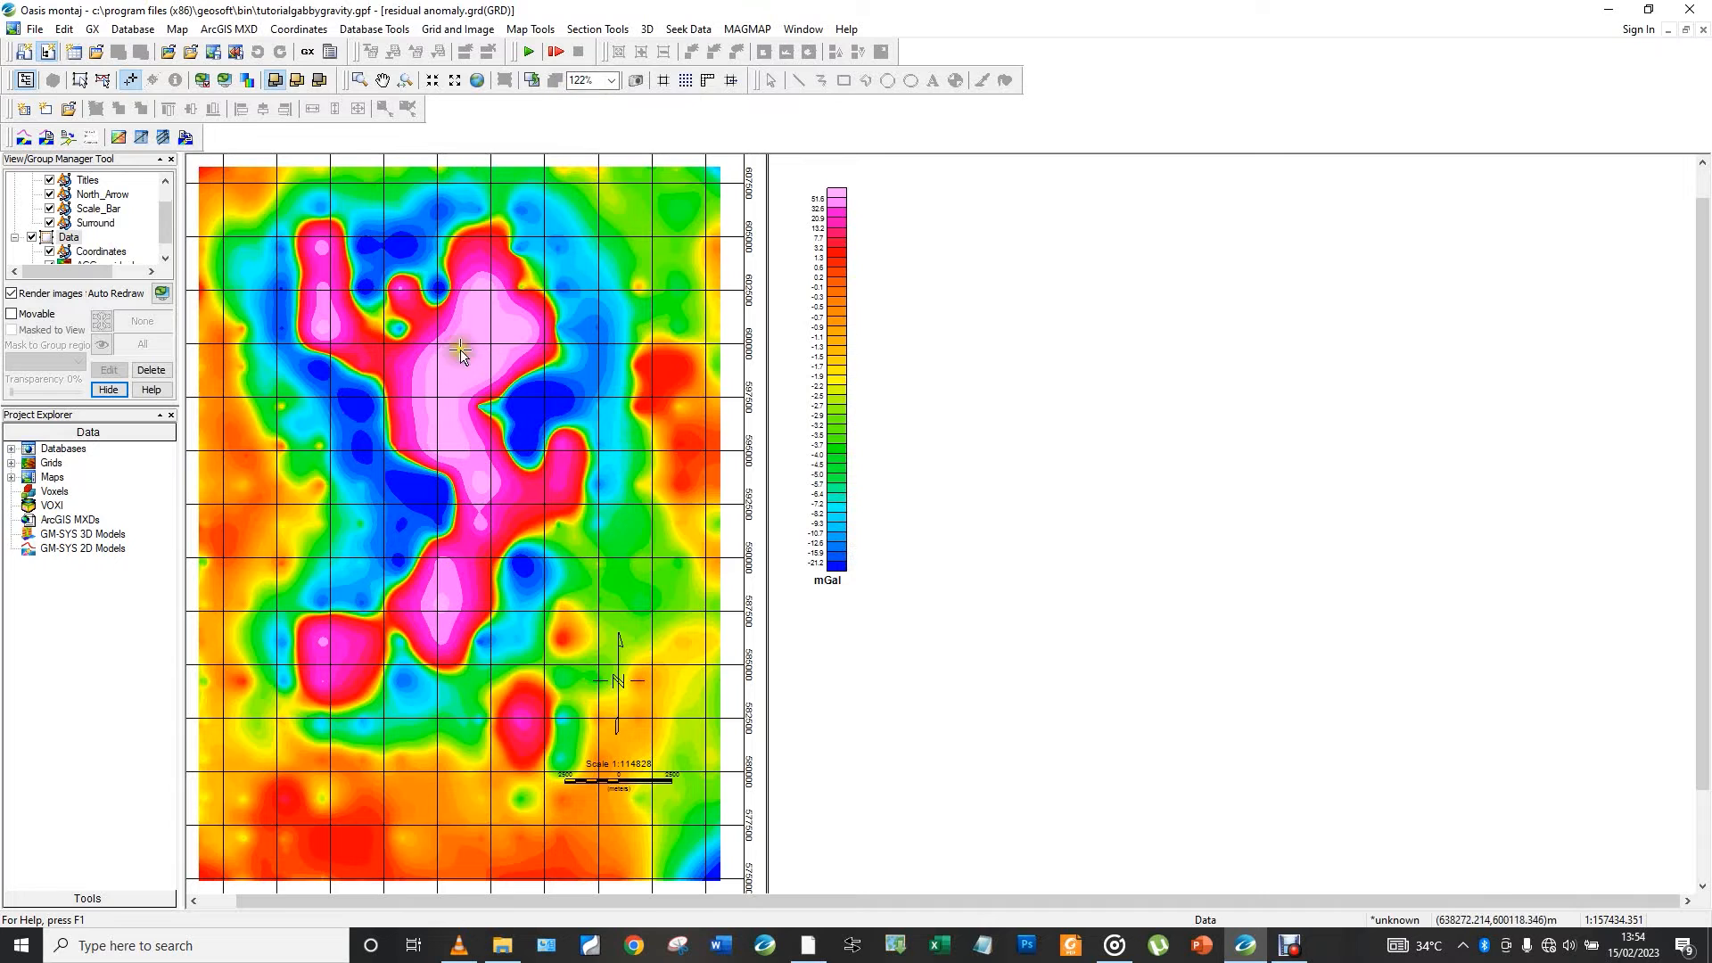
Move the residual colour legend bar down beside the map's lower half and enlarge it from its upper-right corner
{"action": "left_click", "coordinate": [105, 82]}
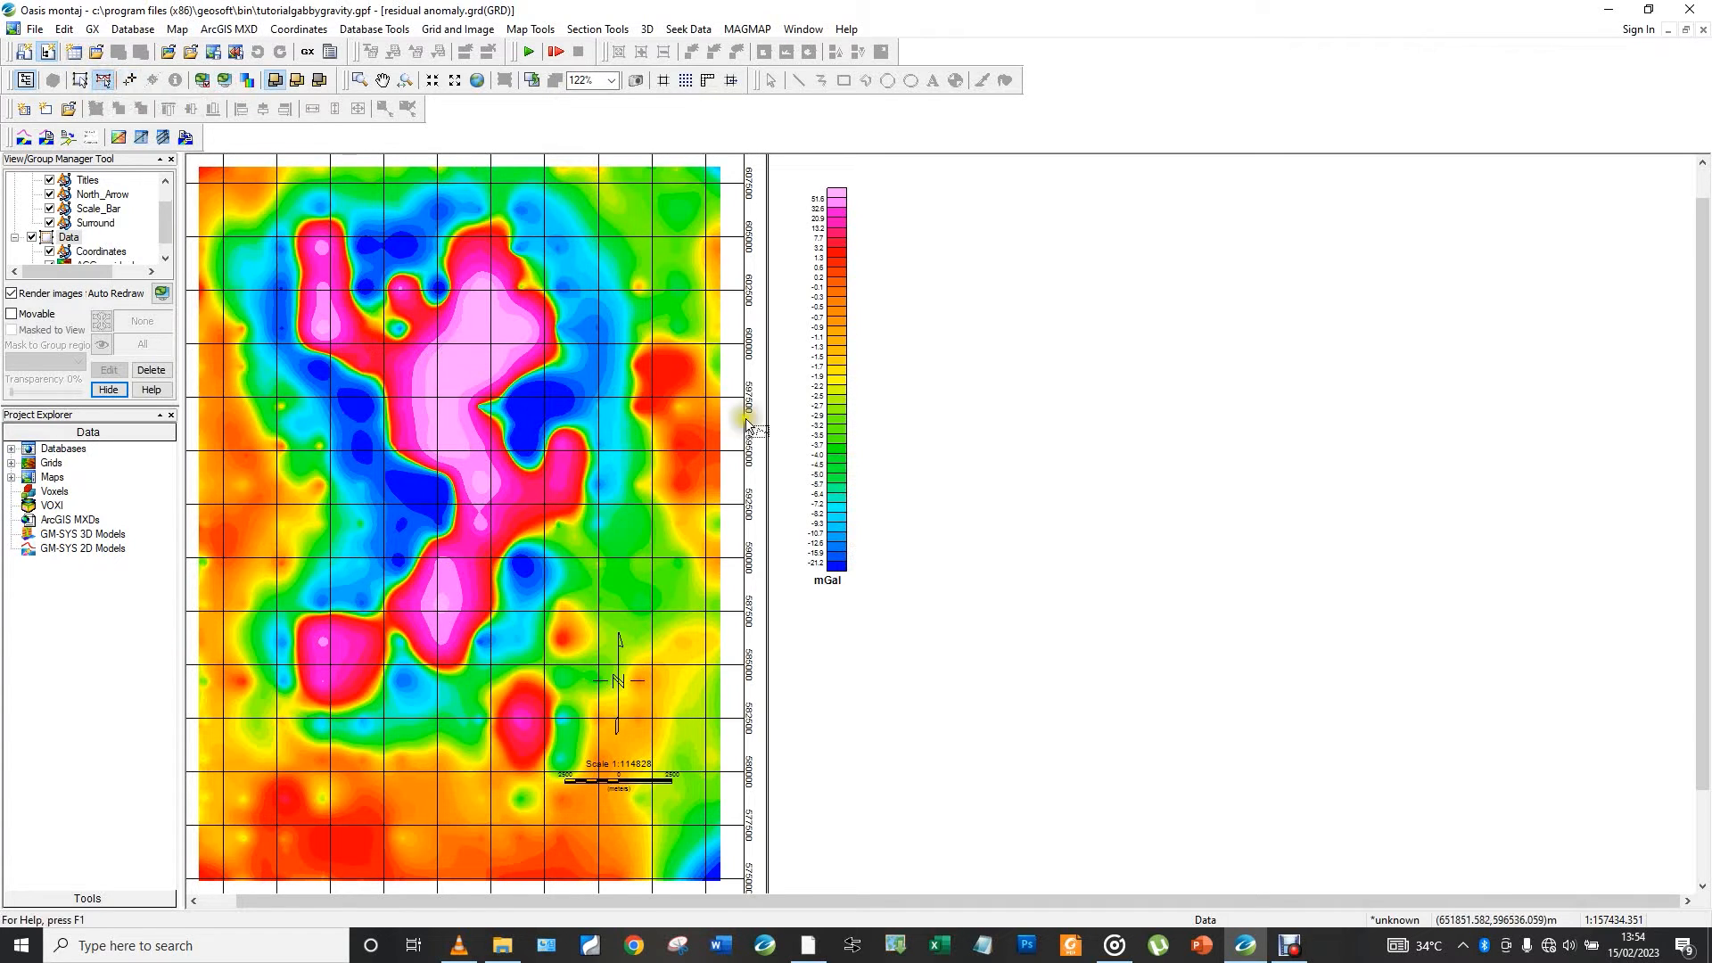
{"action": "left_click", "coordinate": [834, 496]}
{"action": "left_click", "coordinate": [827, 622]}
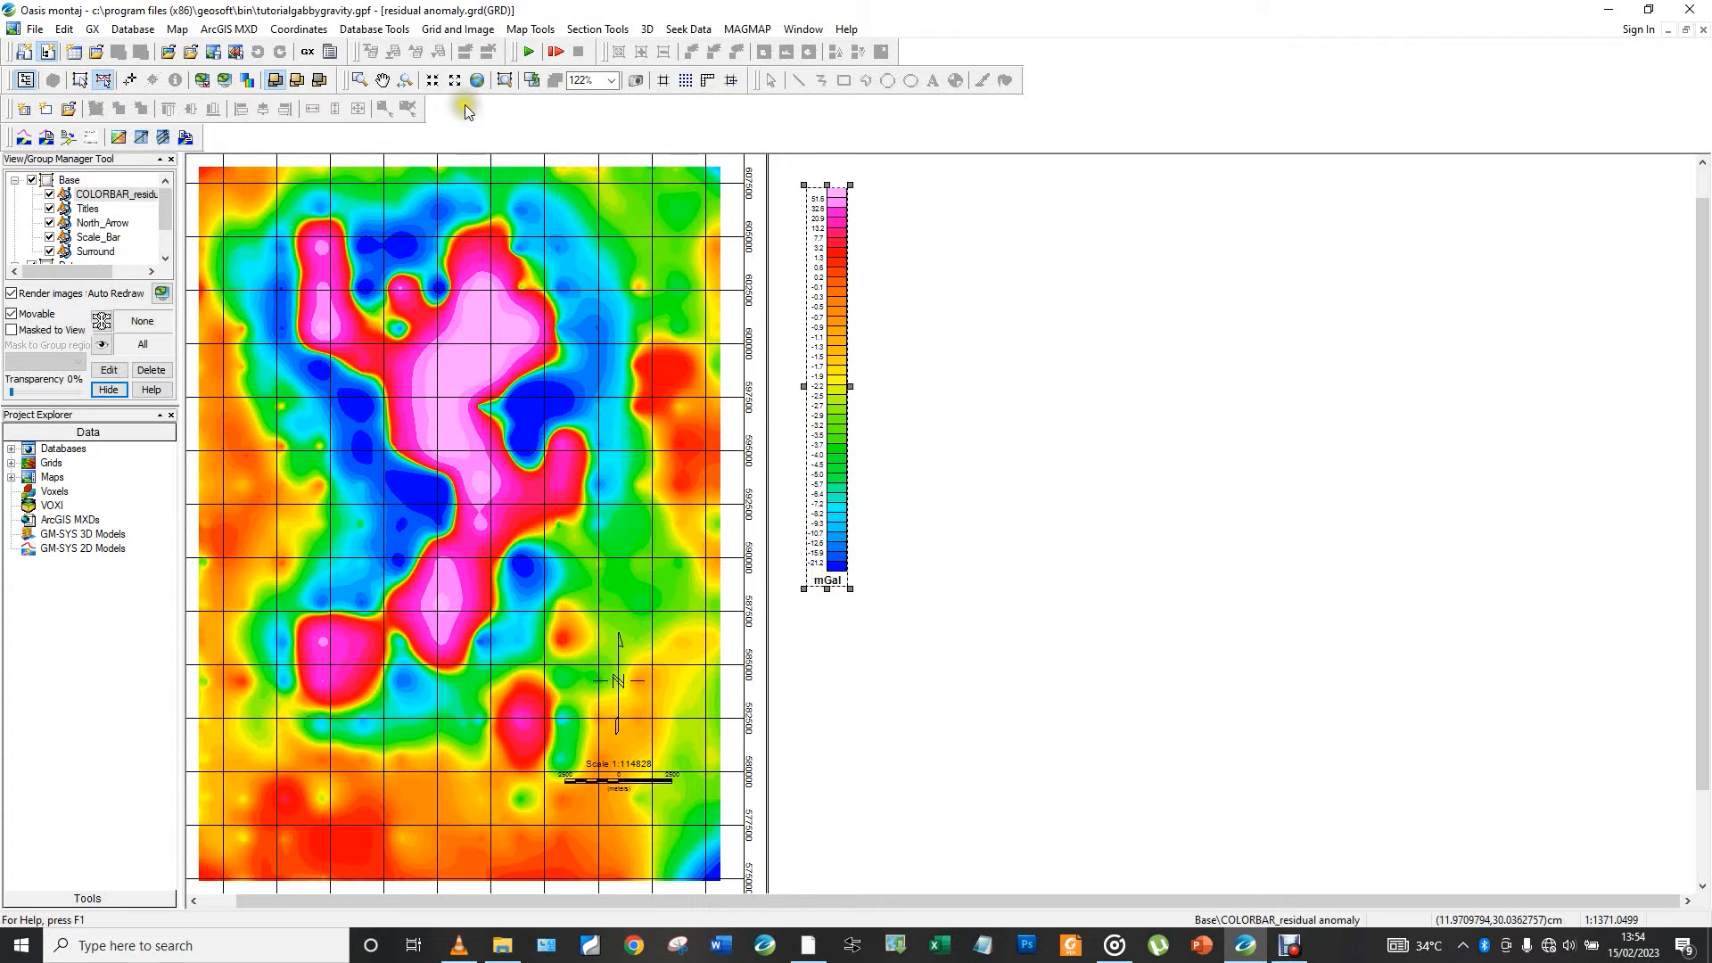
{"action": "left_click", "coordinate": [476, 81]}
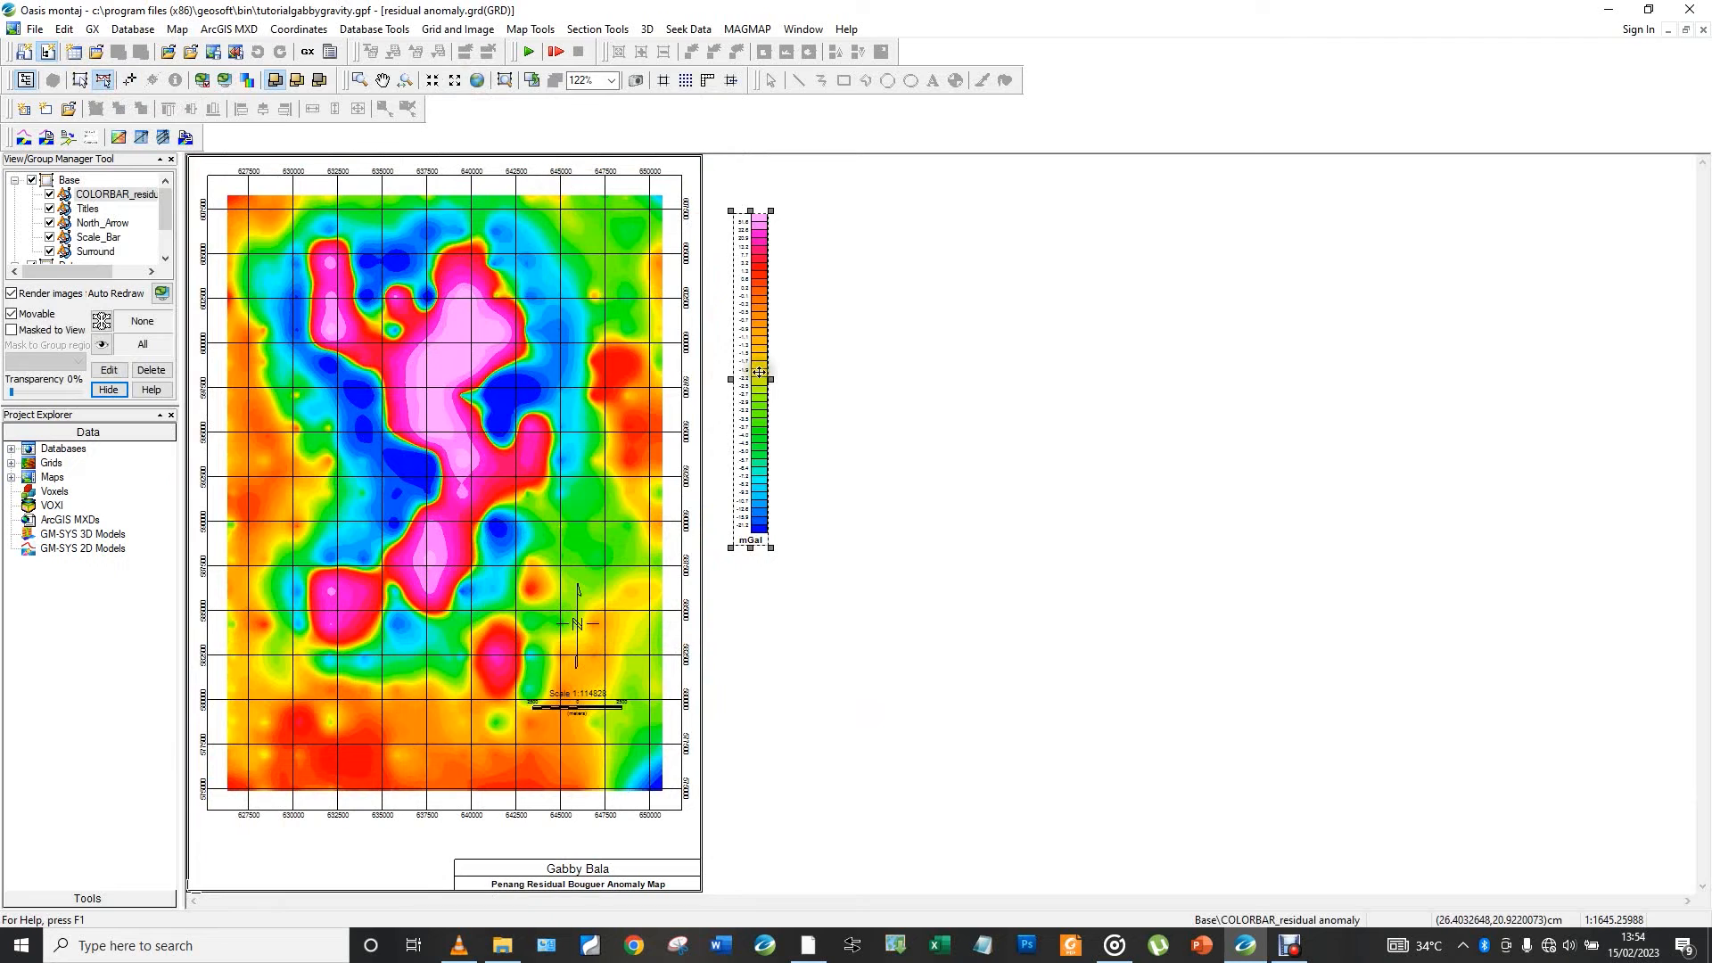
{"action": "left_click_drag", "start_coordinate": [755, 388], "coordinate": [754, 649]}
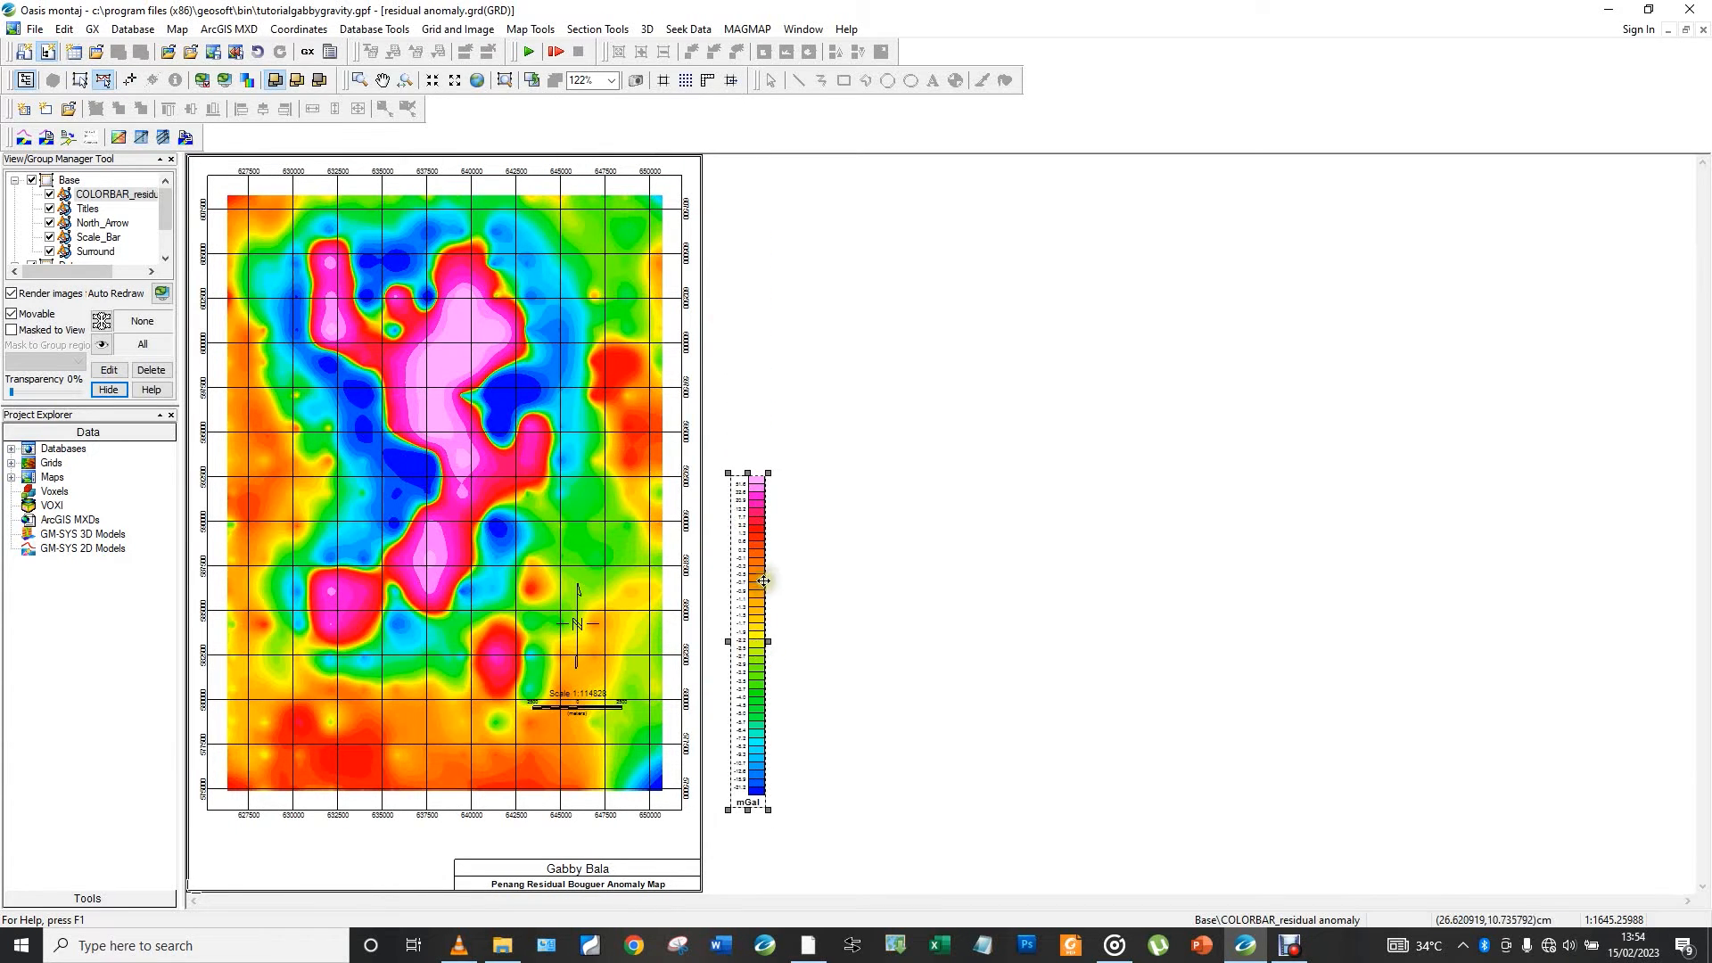
{"action": "left_click_drag", "start_coordinate": [769, 474], "coordinate": [819, 400]}
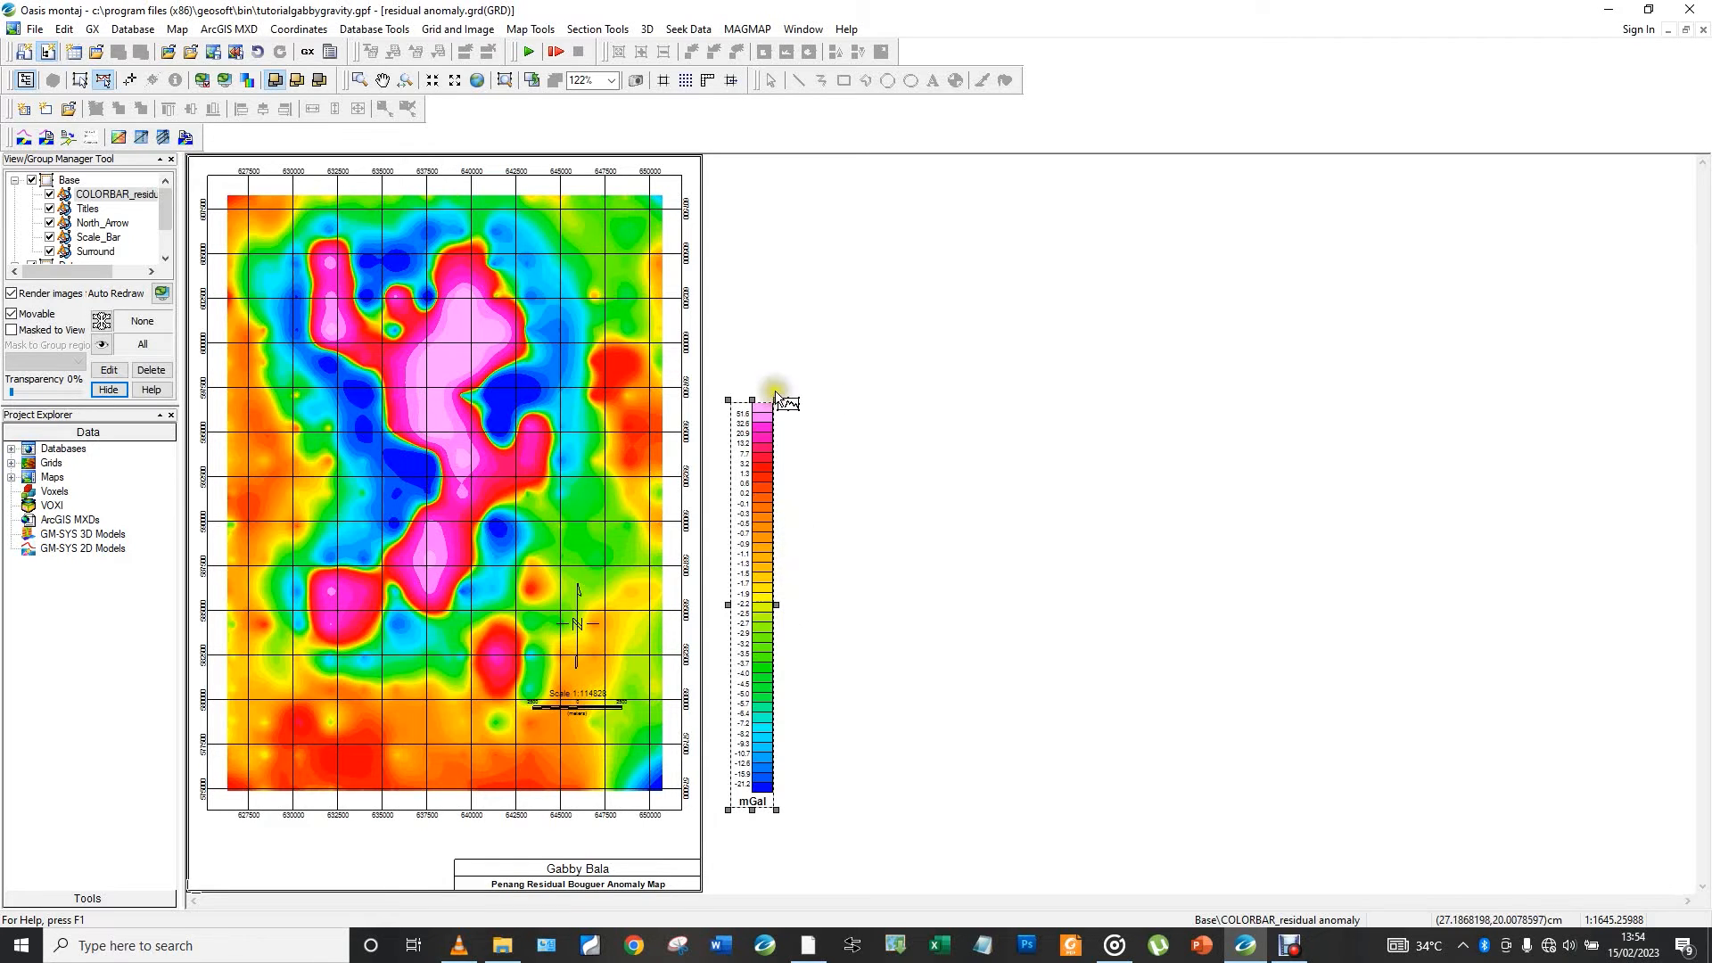
Stretch the residual colour legend bar slightly upward and move the scale bar beneath the map's lower-left corner
{"action": "left_click_drag", "start_coordinate": [777, 396], "coordinate": [779, 374]}
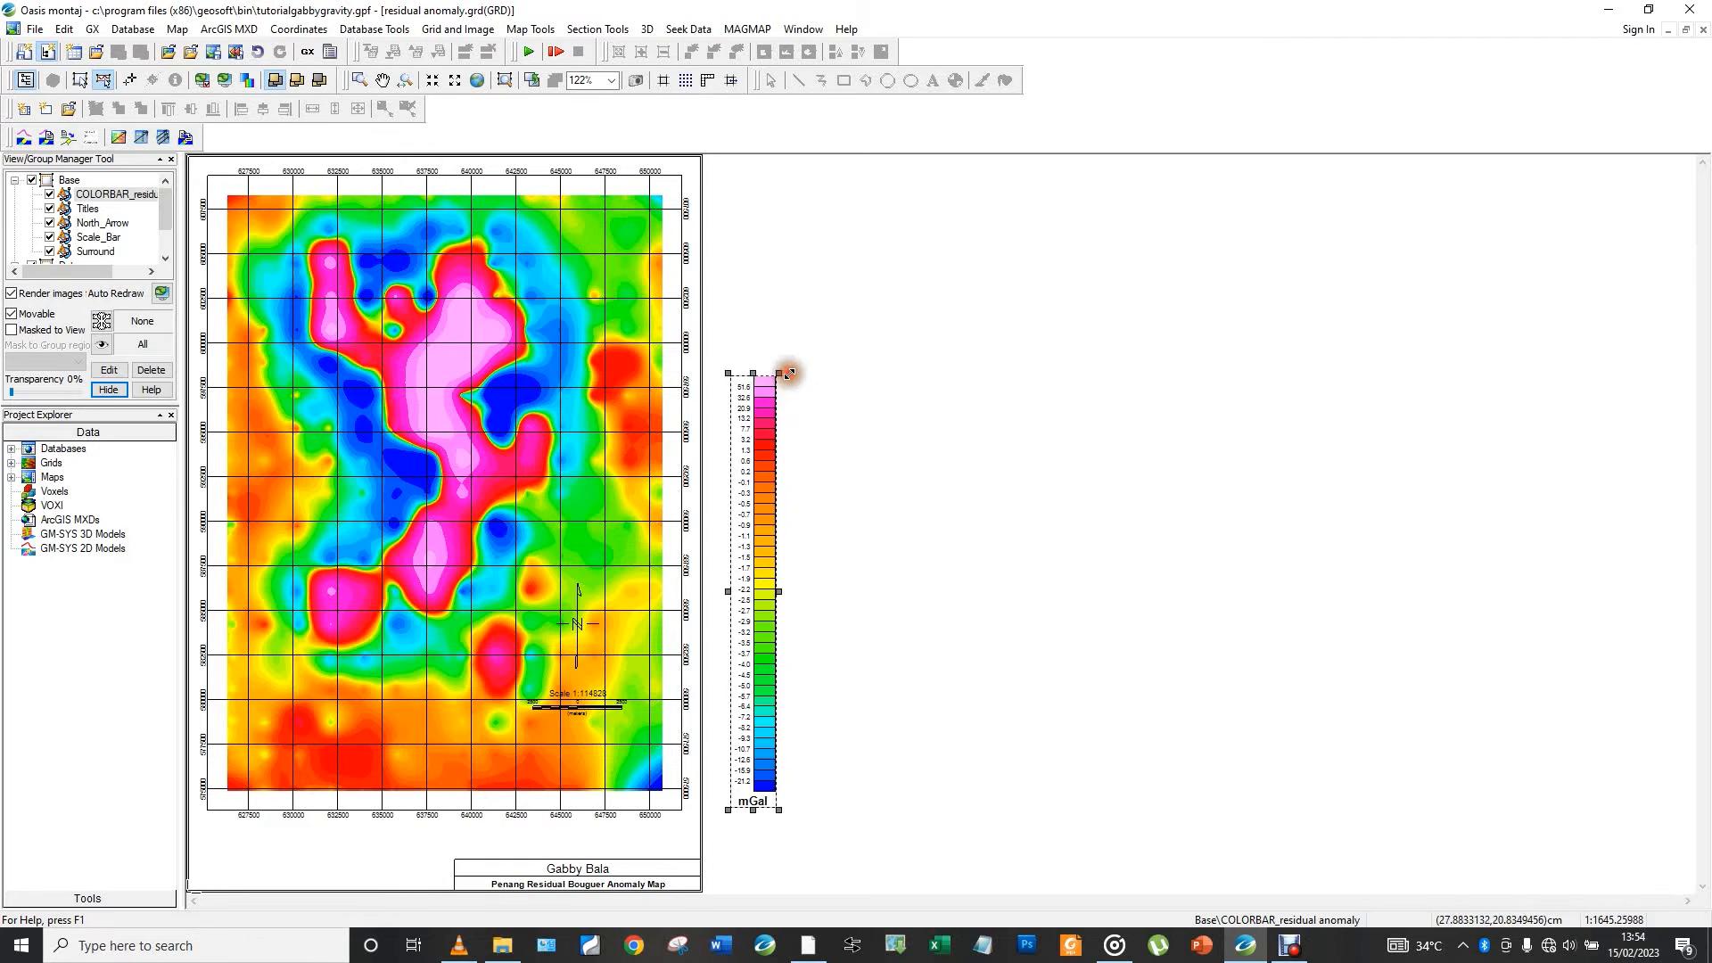
{"action": "left_click", "coordinate": [558, 701]}
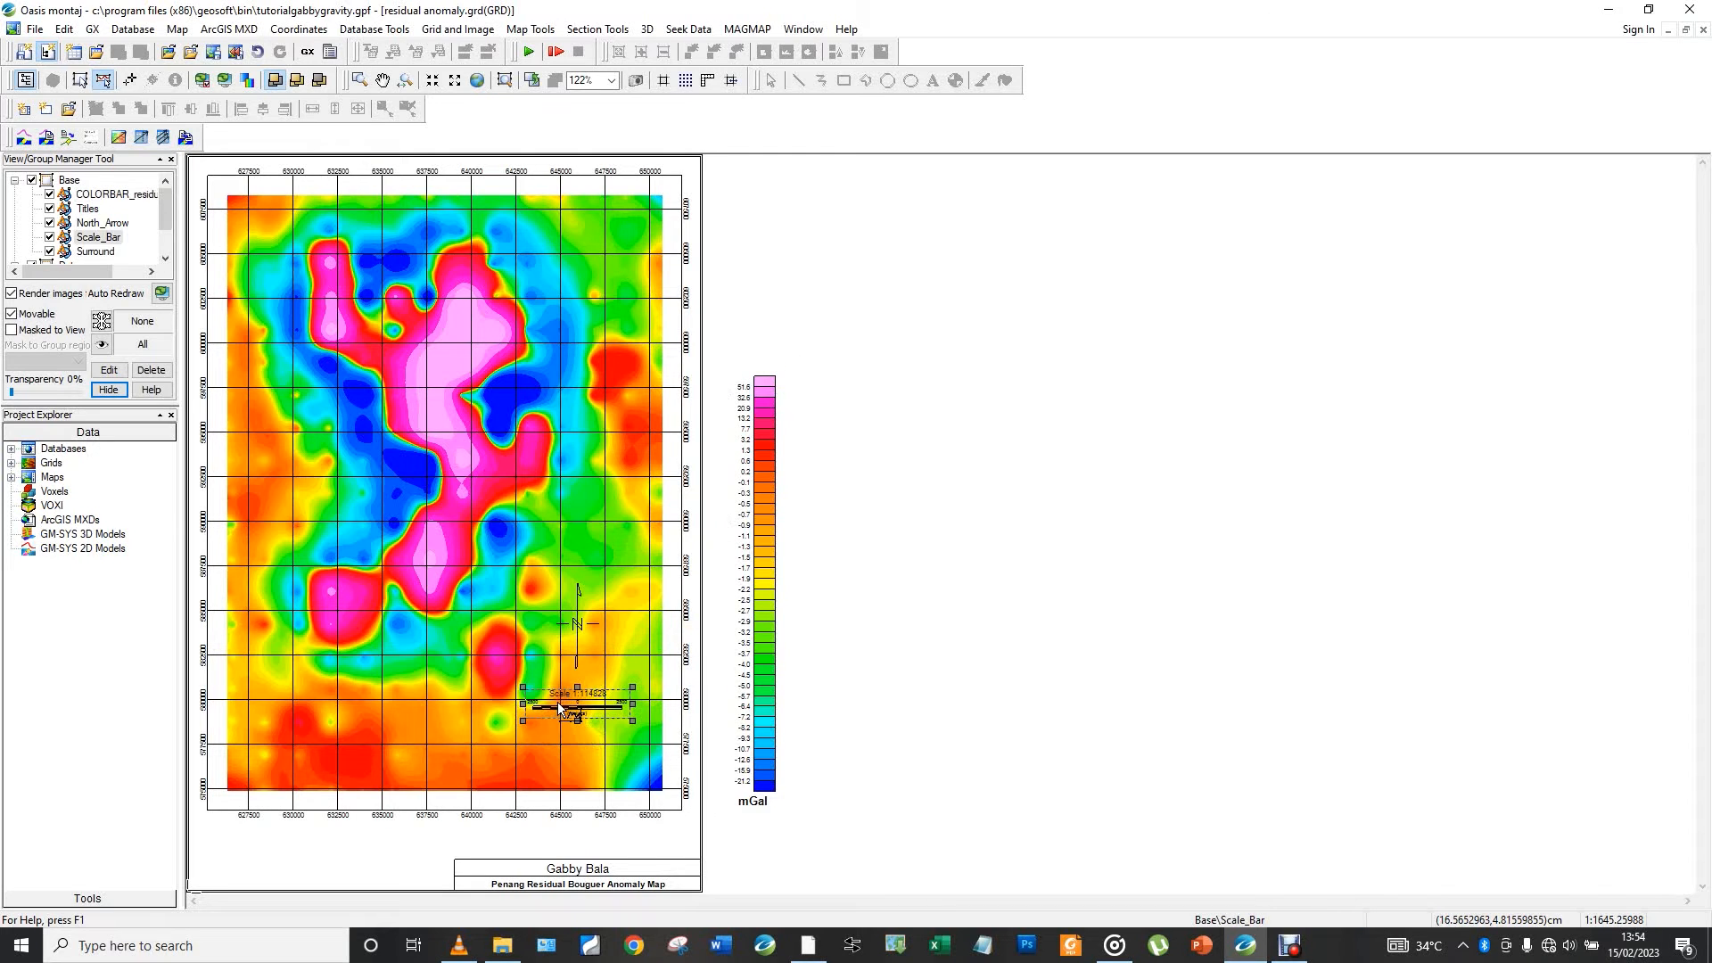
{"action": "mouse_move", "coordinate": [558, 701]}
{"action": "left_mouse_down"}
{"action": "mouse_move", "coordinate": [267, 879]}
{"action": "mouse_move", "coordinate": [236, 869]}
{"action": "left_mouse_up"}
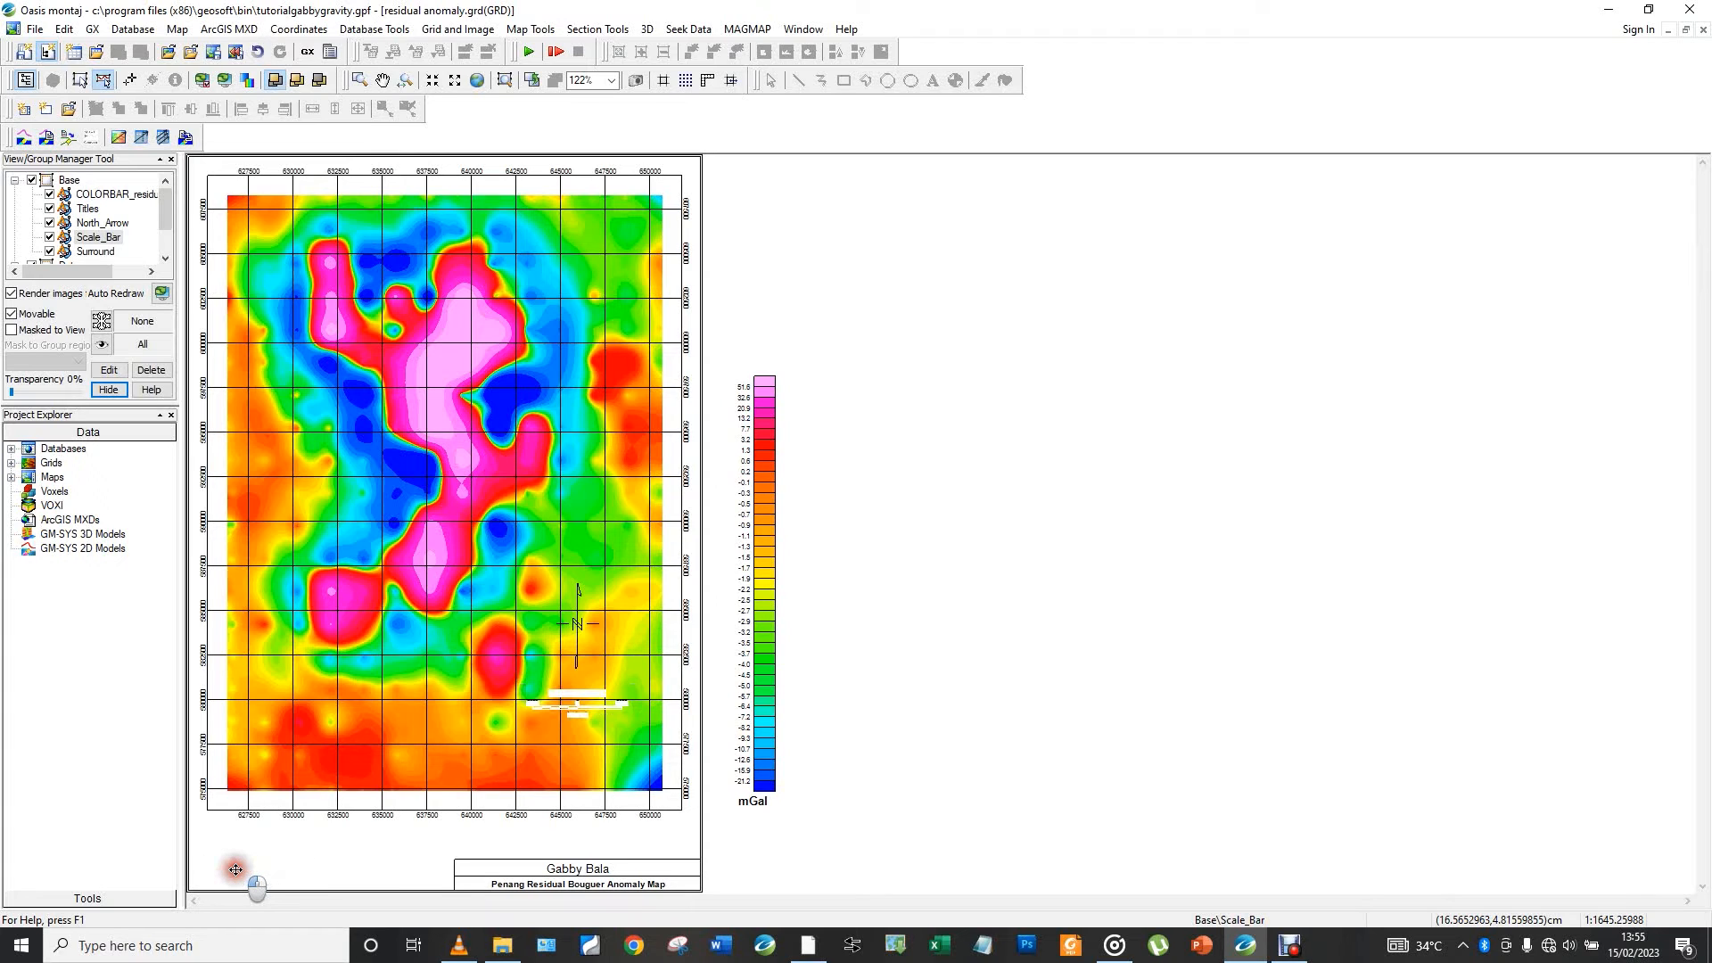
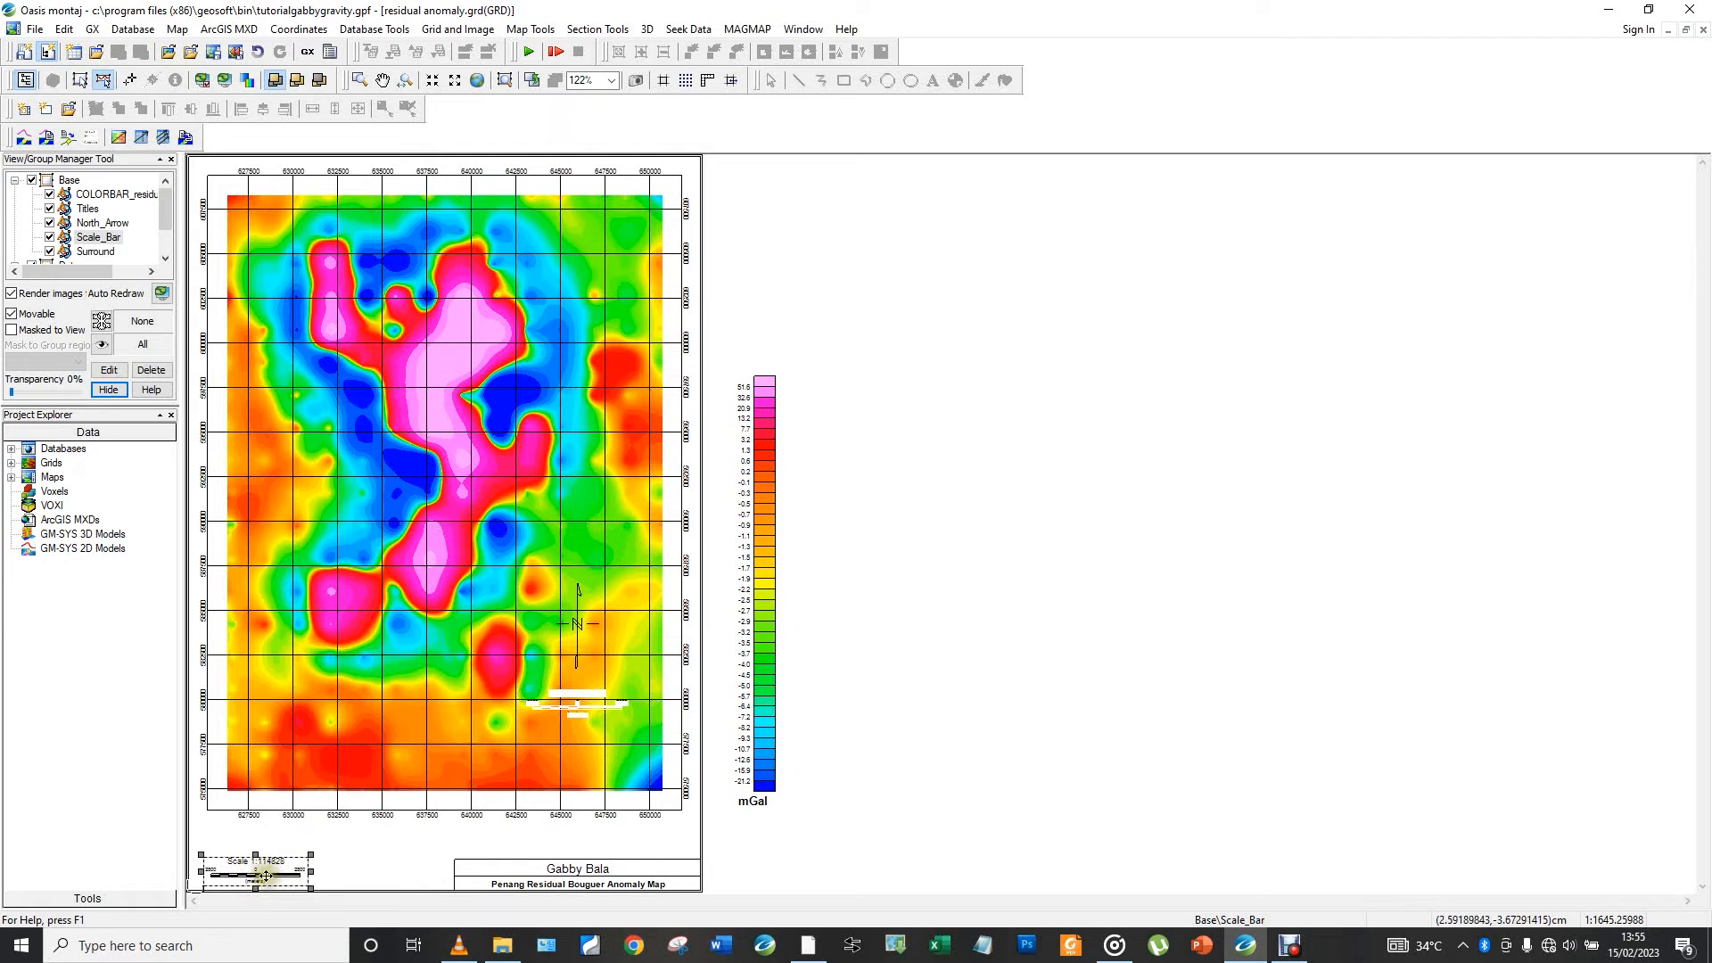
{"action": "left_click_drag", "start_coordinate": [304, 877], "coordinate": [383, 754]}
{"action": "left_click_drag", "start_coordinate": [277, 878], "coordinate": [446, 720]}
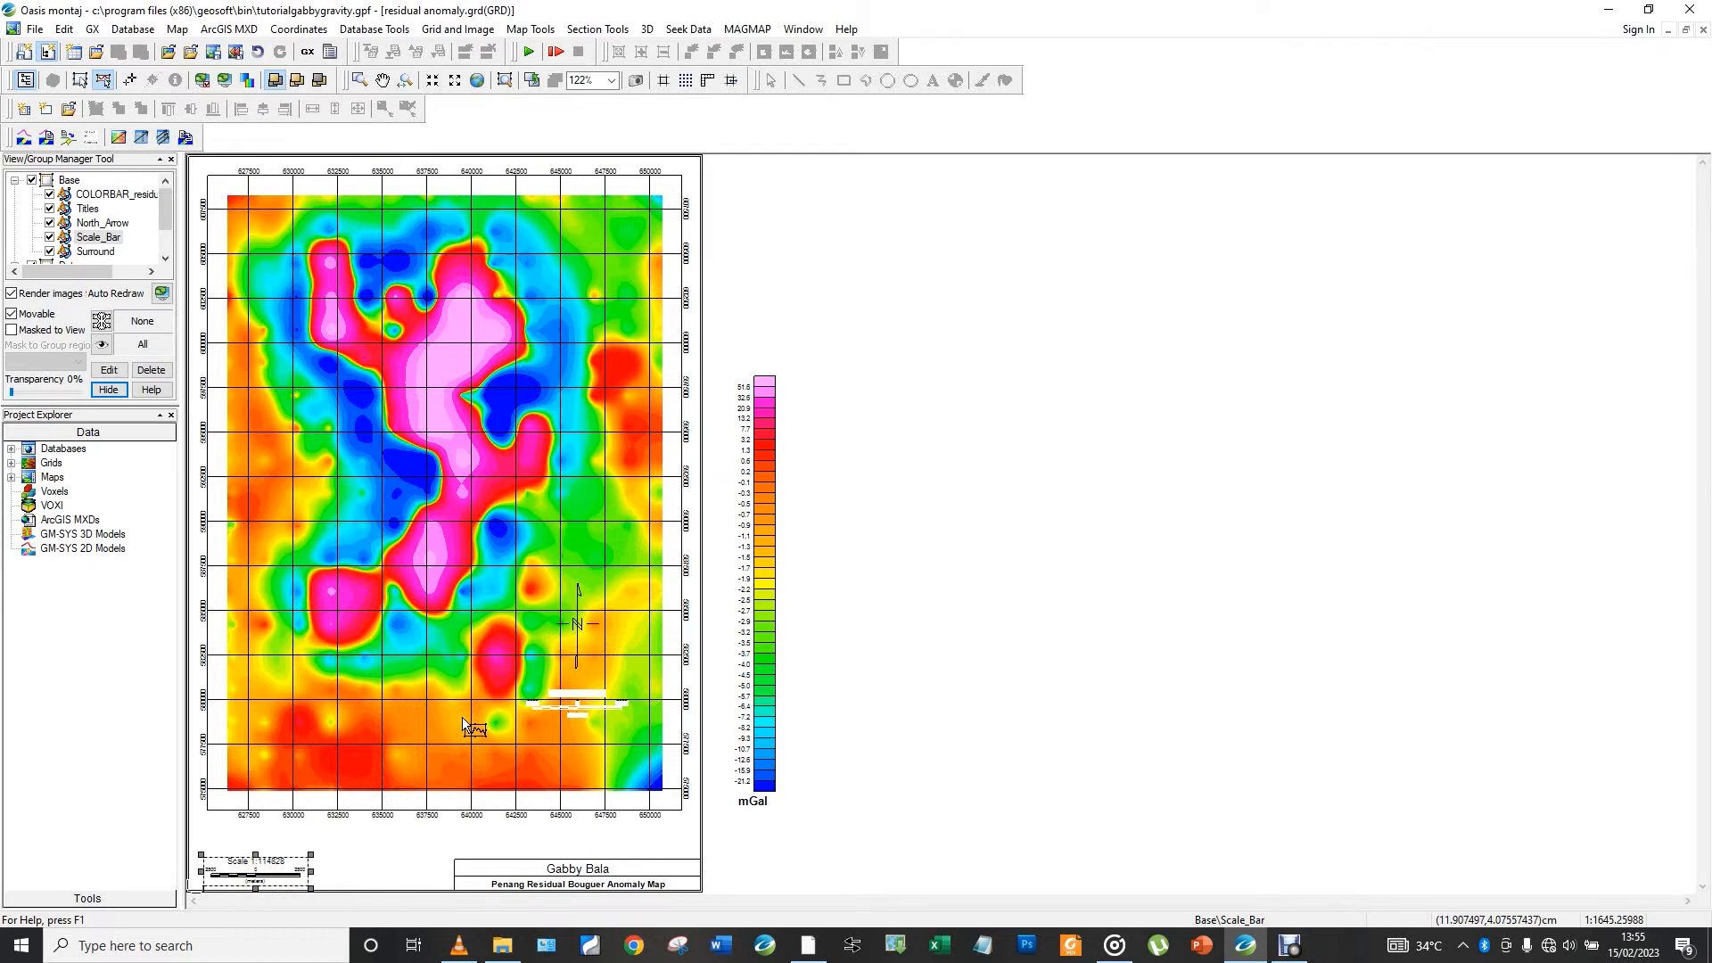
{"action": "left_click_drag", "start_coordinate": [462, 718], "coordinate": [418, 723]}
{"action": "left_click_drag", "start_coordinate": [301, 784], "coordinate": [375, 722]}
Move the north arrow off the residual map to the blank space above the colour legend bar
{"action": "left_click", "coordinate": [576, 623]}
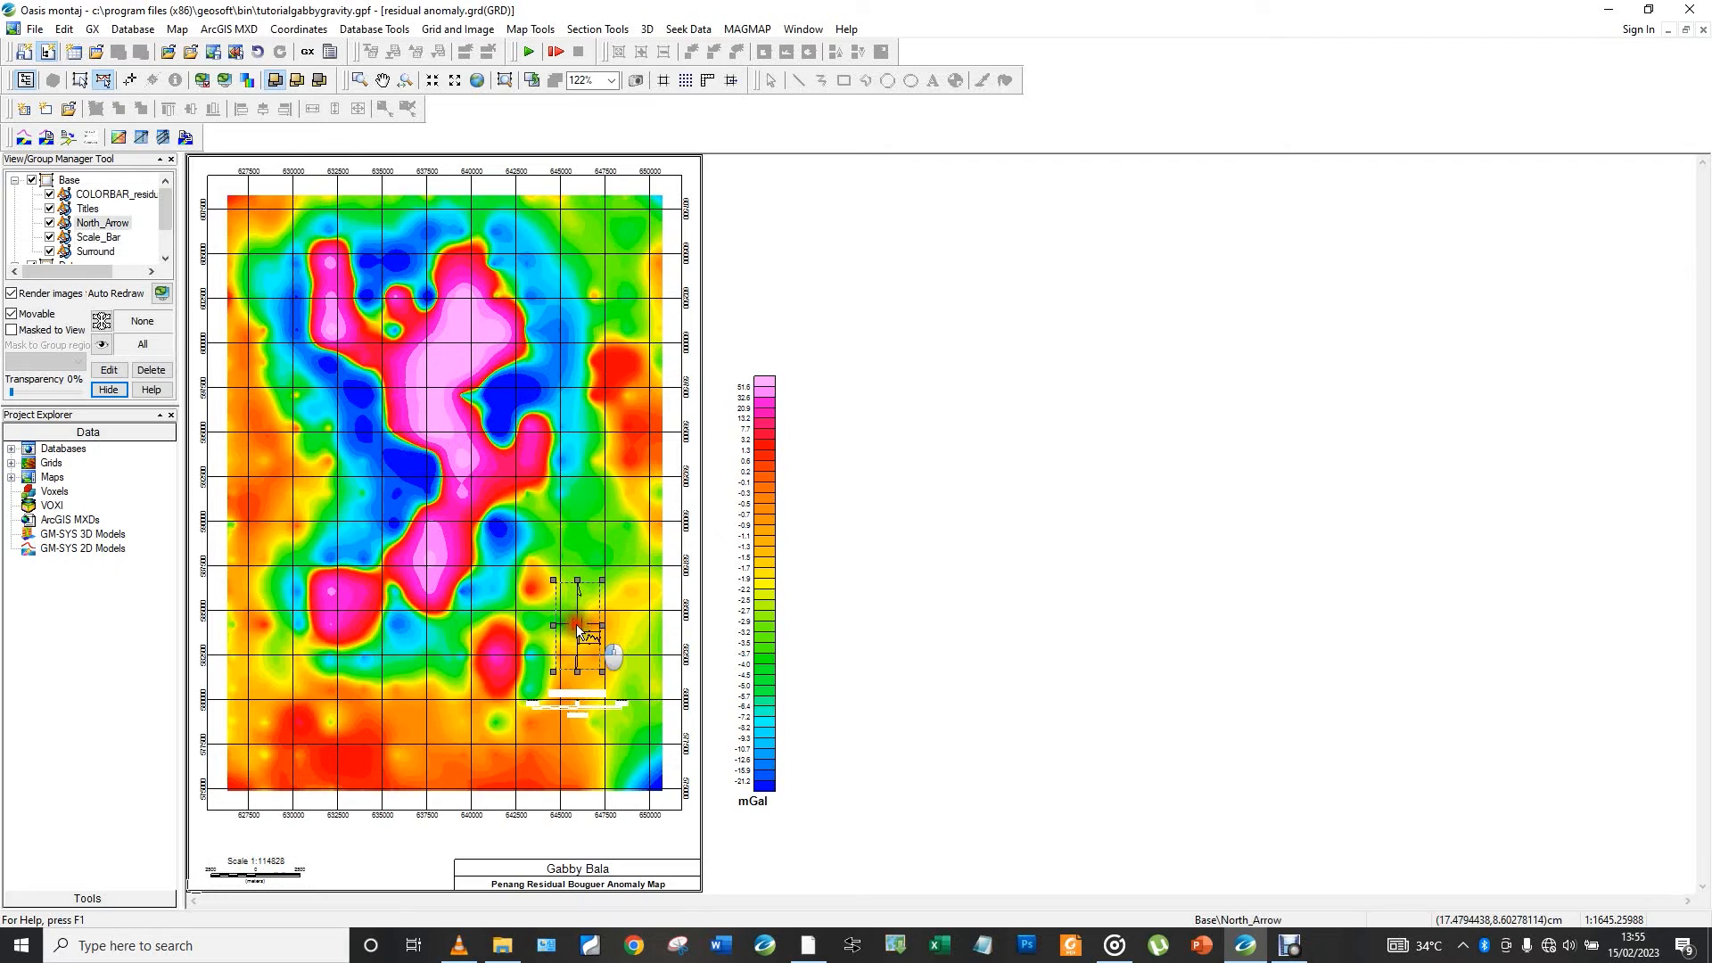
{"action": "left_click_drag", "start_coordinate": [576, 623], "coordinate": [761, 201]}
{"action": "left_click", "coordinate": [878, 285]}
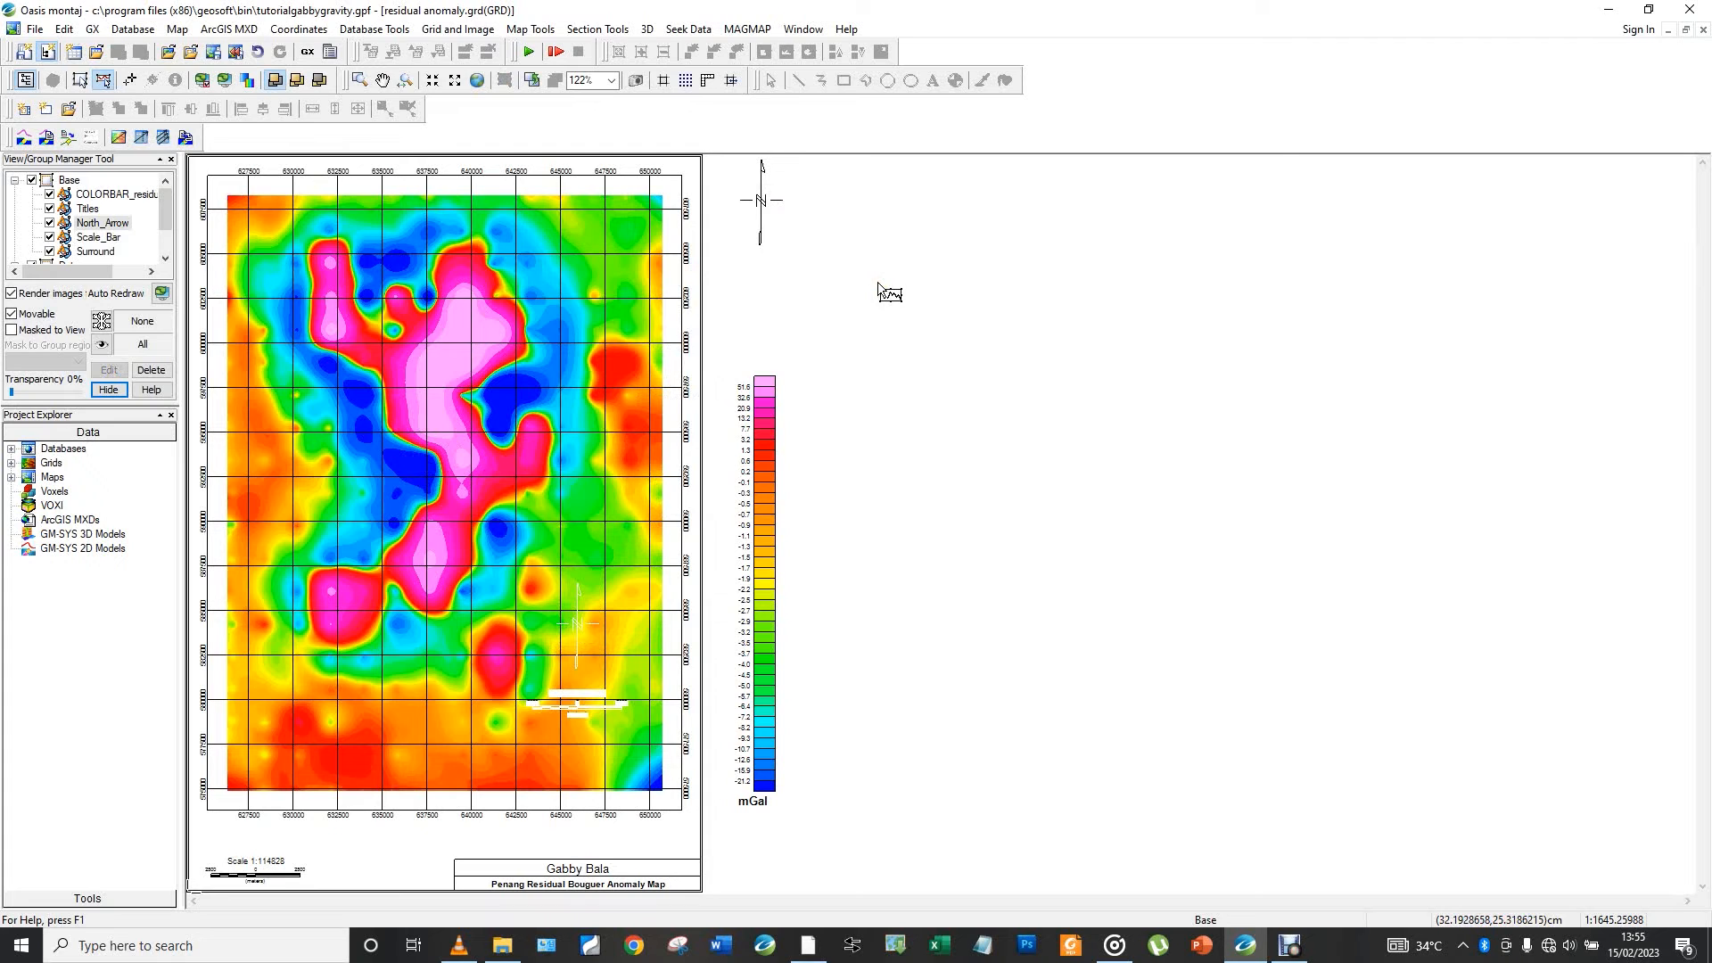
Try to save the map changes made to the residual anomaly grid
{"action": "left_click", "coordinate": [44, 34]}
{"action": "mouse_move", "coordinate": [78, 107]}
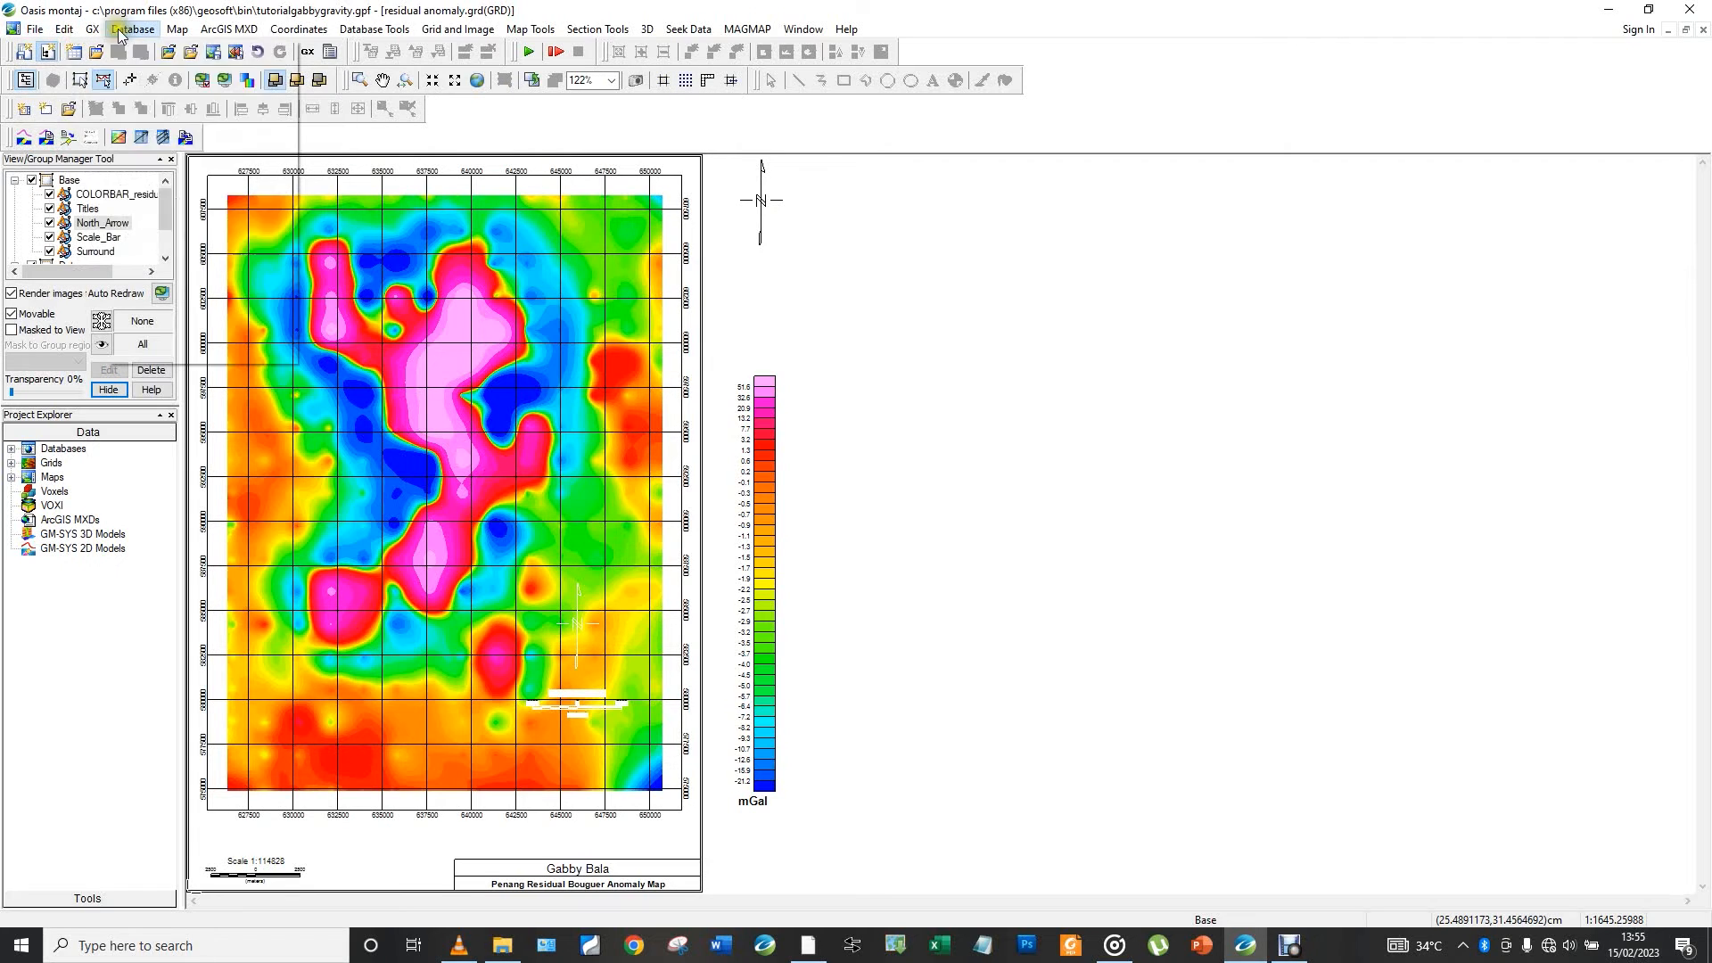
{"action": "mouse_move", "coordinate": [175, 36]}
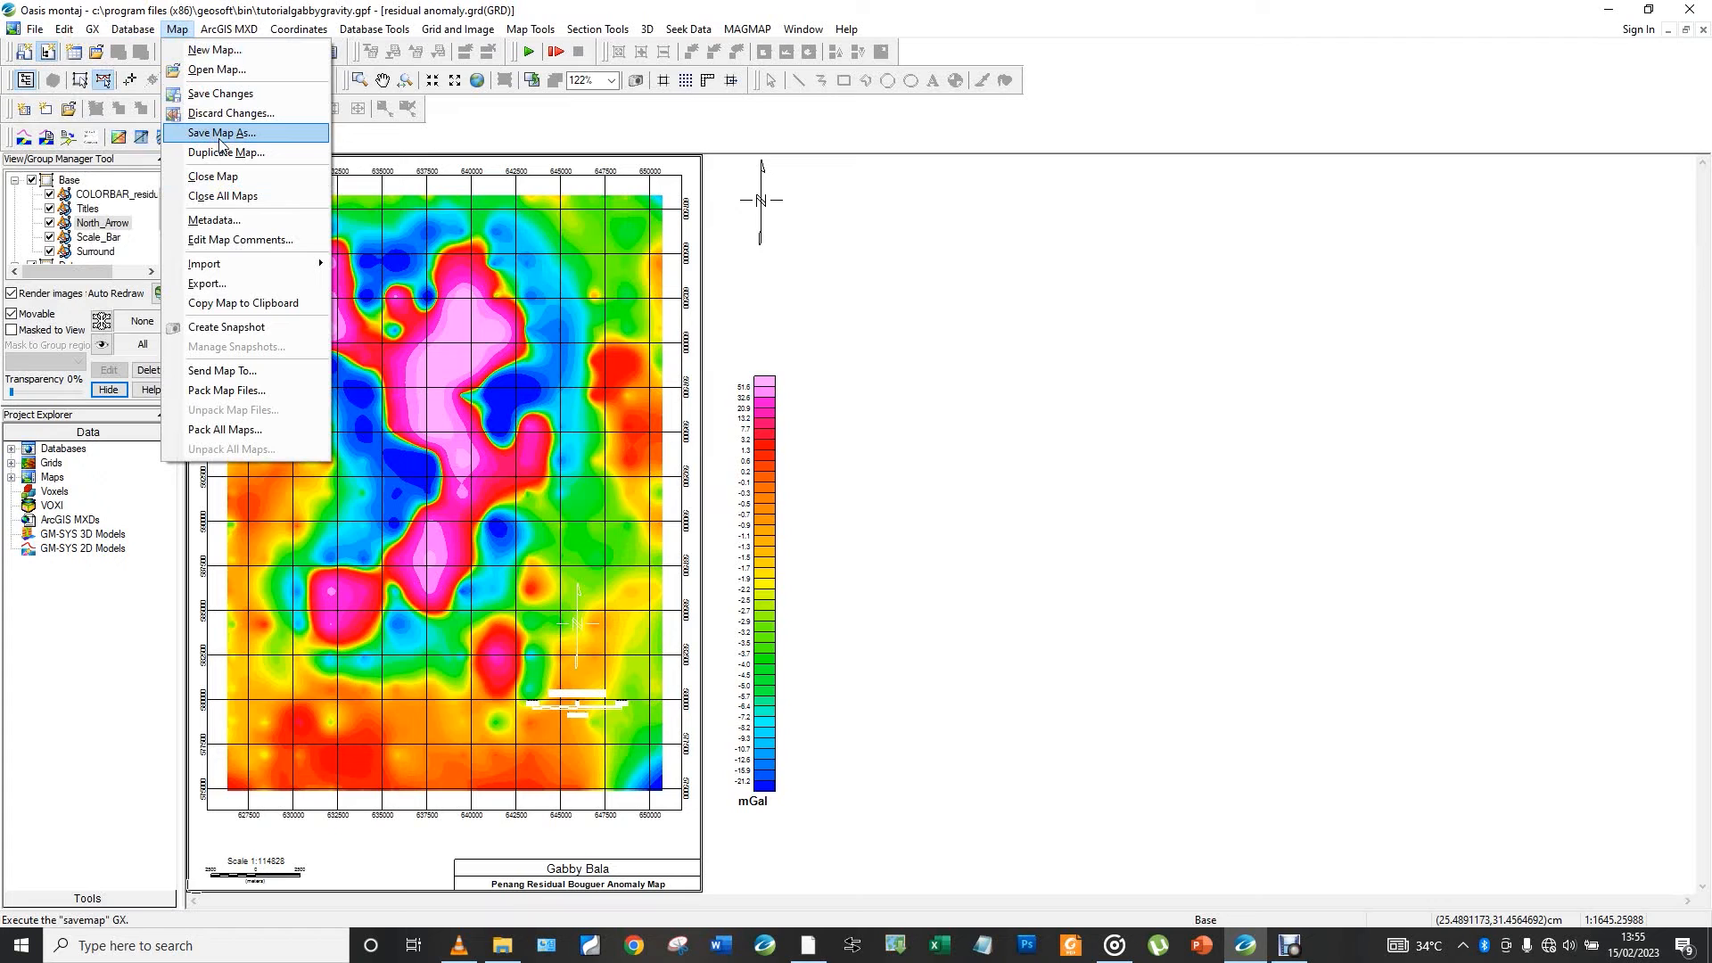
{"action": "left_click", "coordinate": [229, 95]}
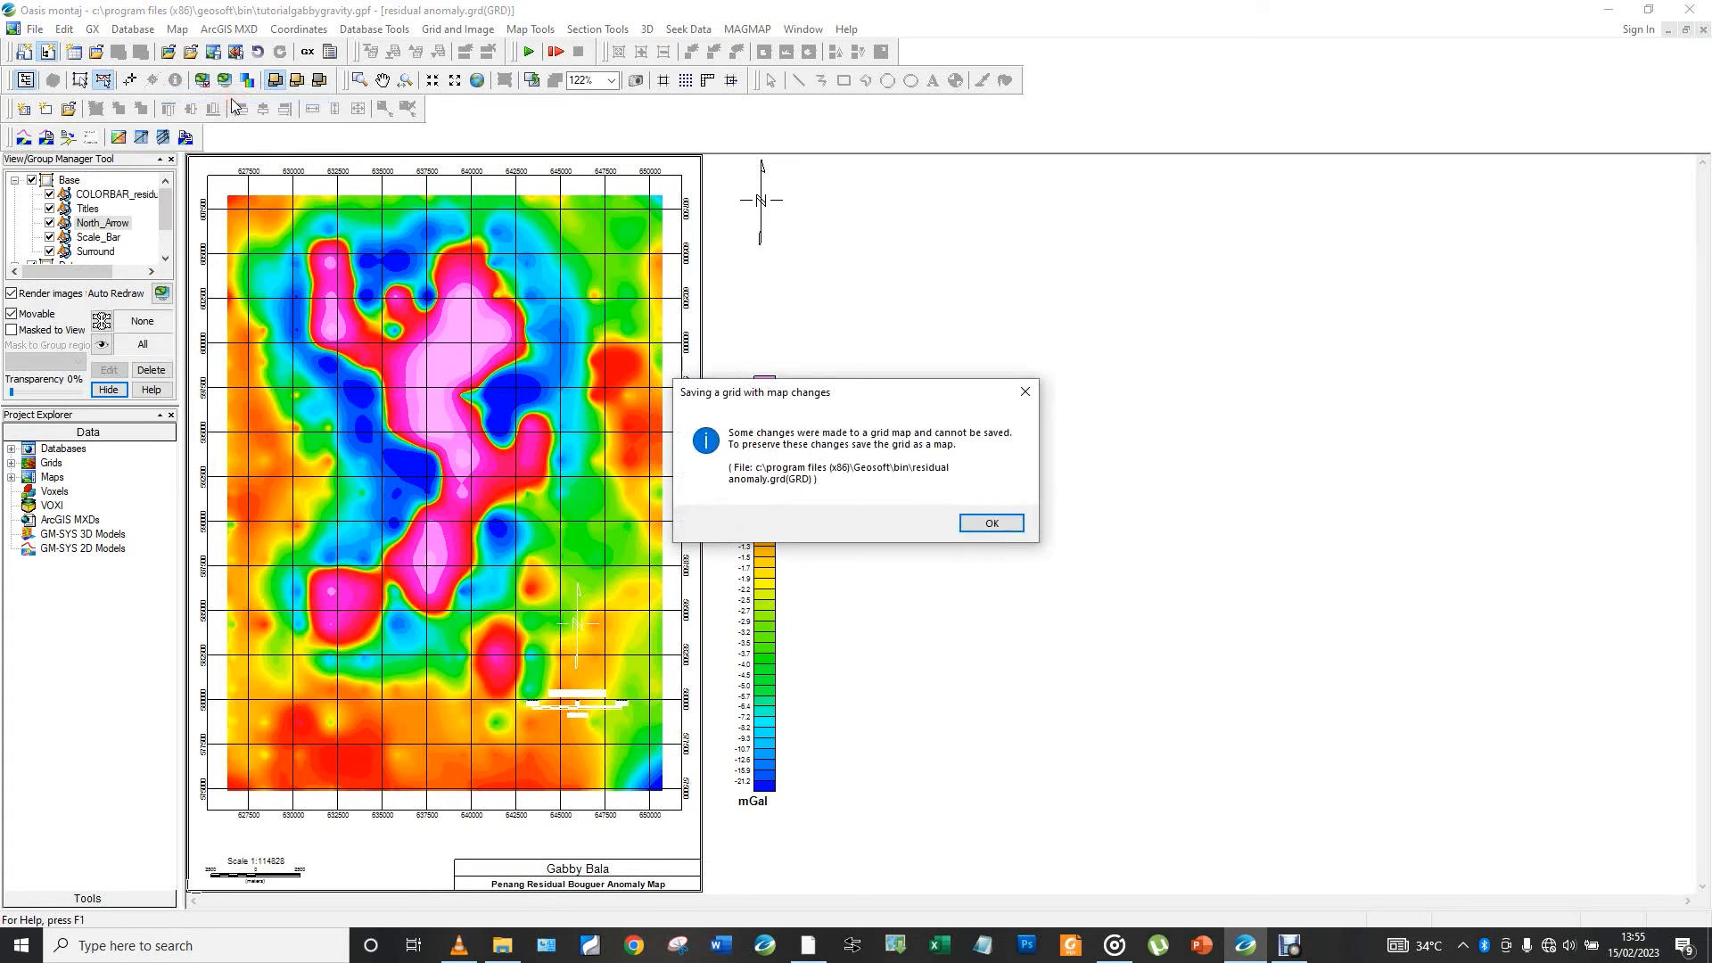
{"action": "left_click", "coordinate": [970, 525]}
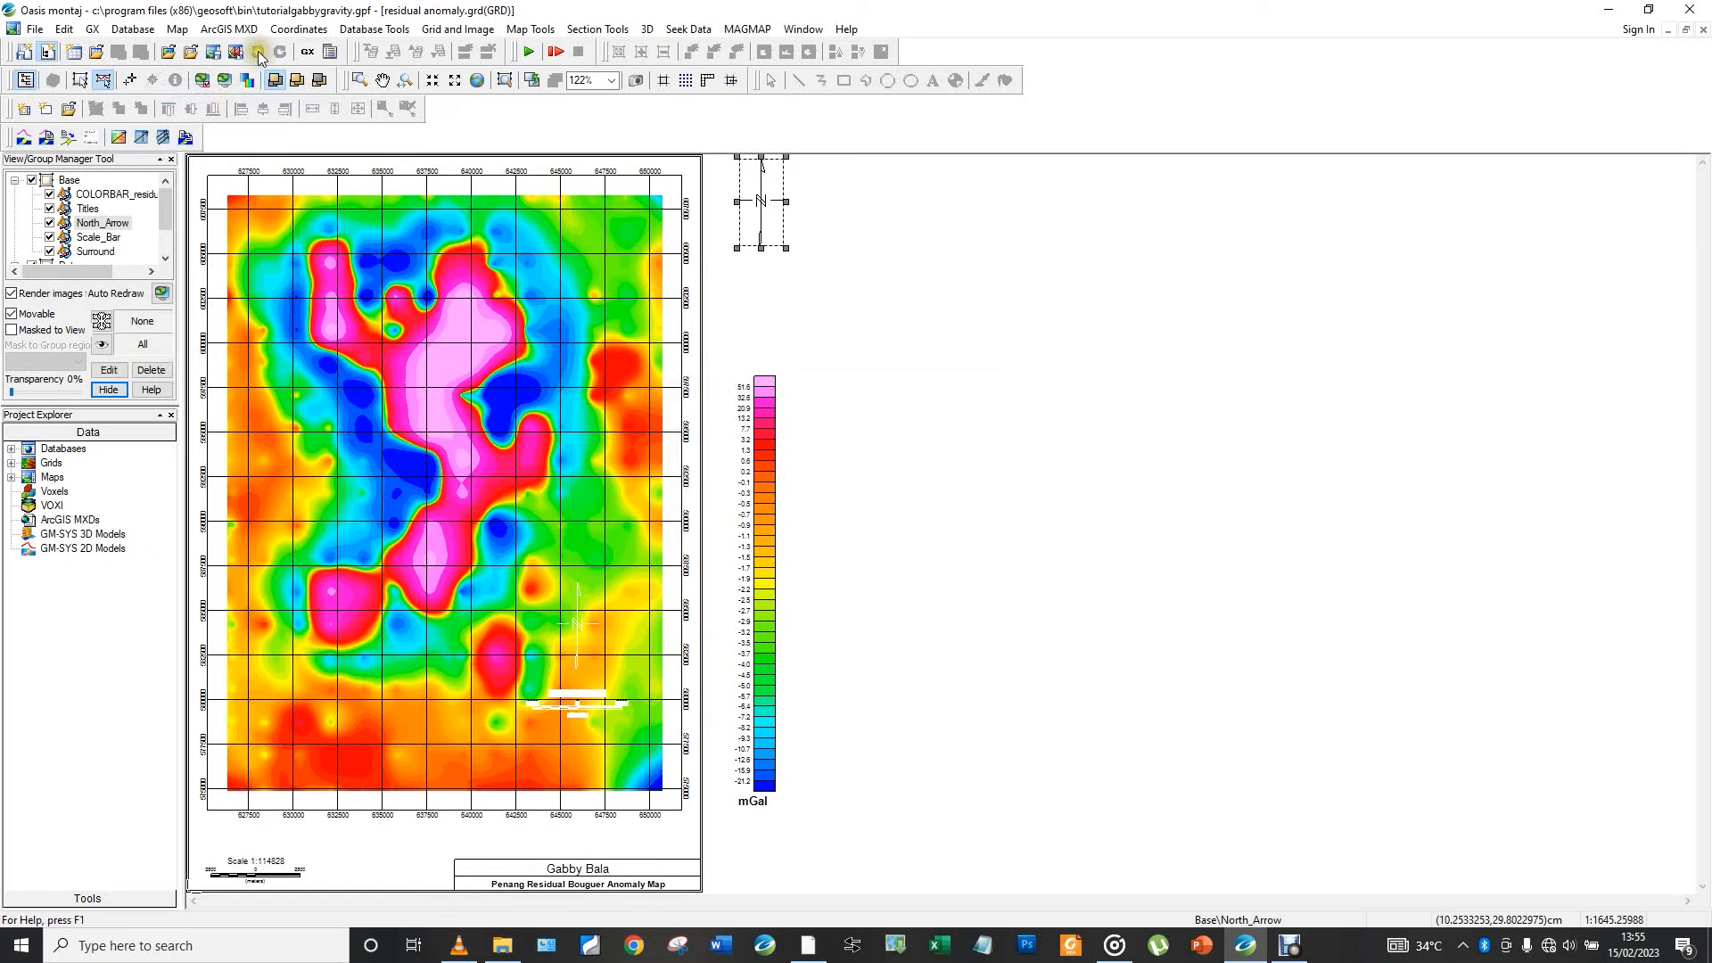
Start exporting the residual map with JPEG (*.jpg) as the output format
{"action": "left_click", "coordinate": [175, 29]}
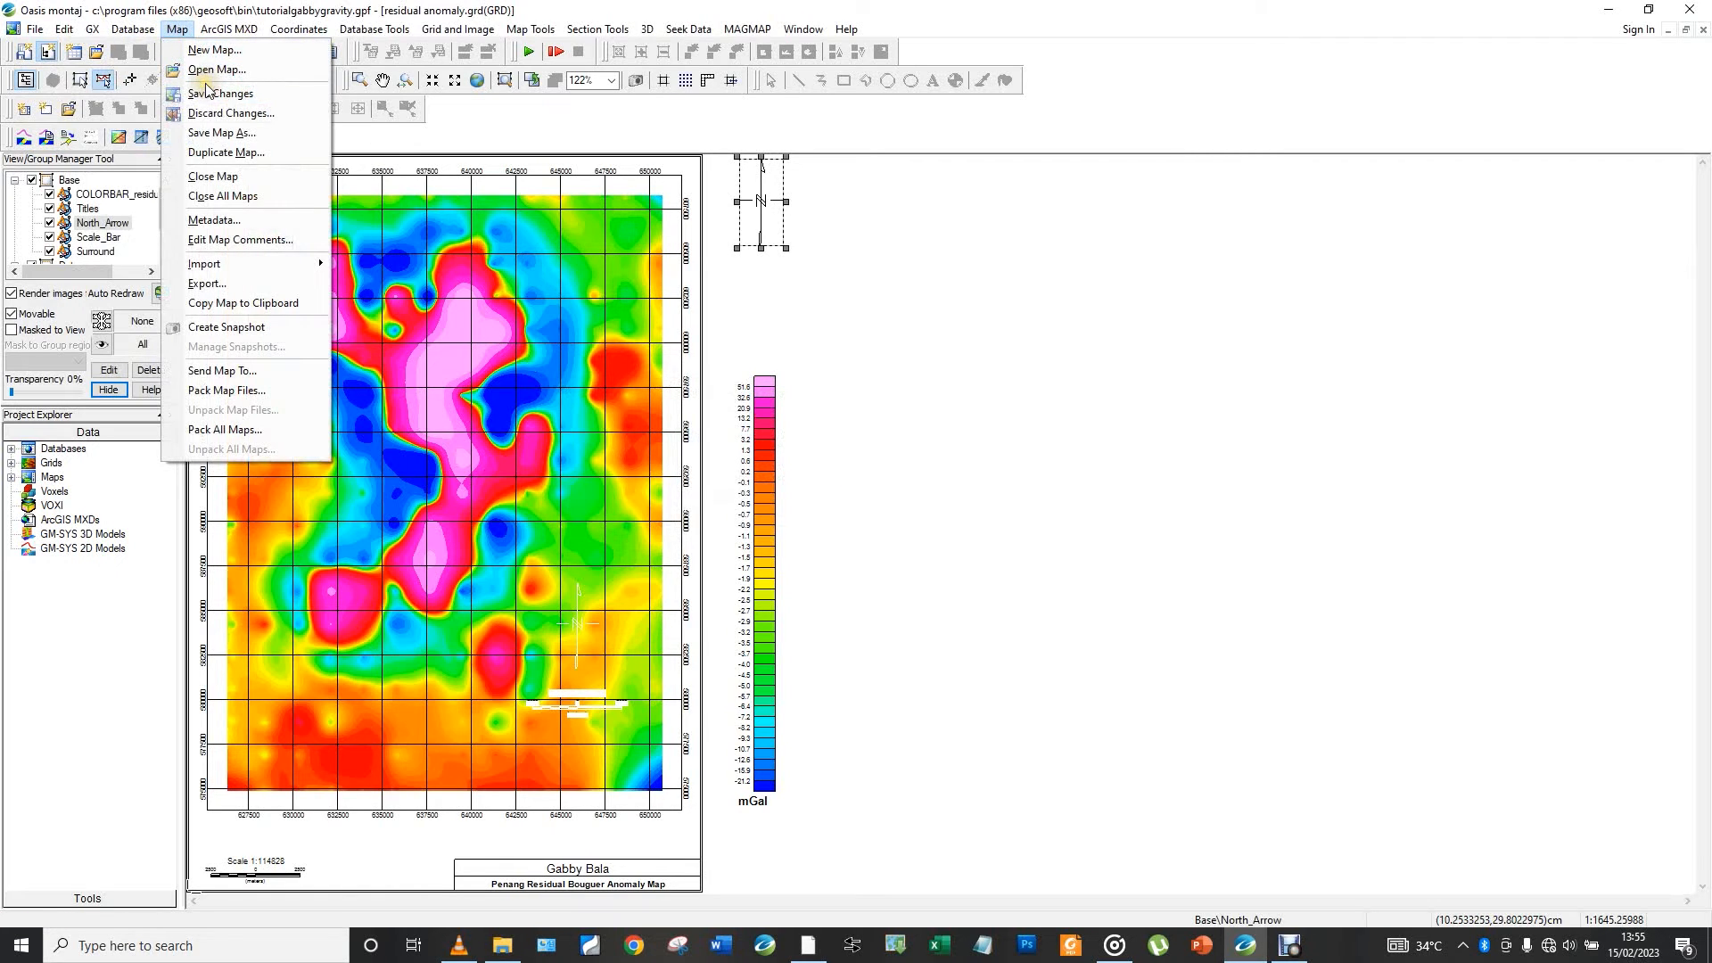
{"action": "mouse_move", "coordinate": [296, 278]}
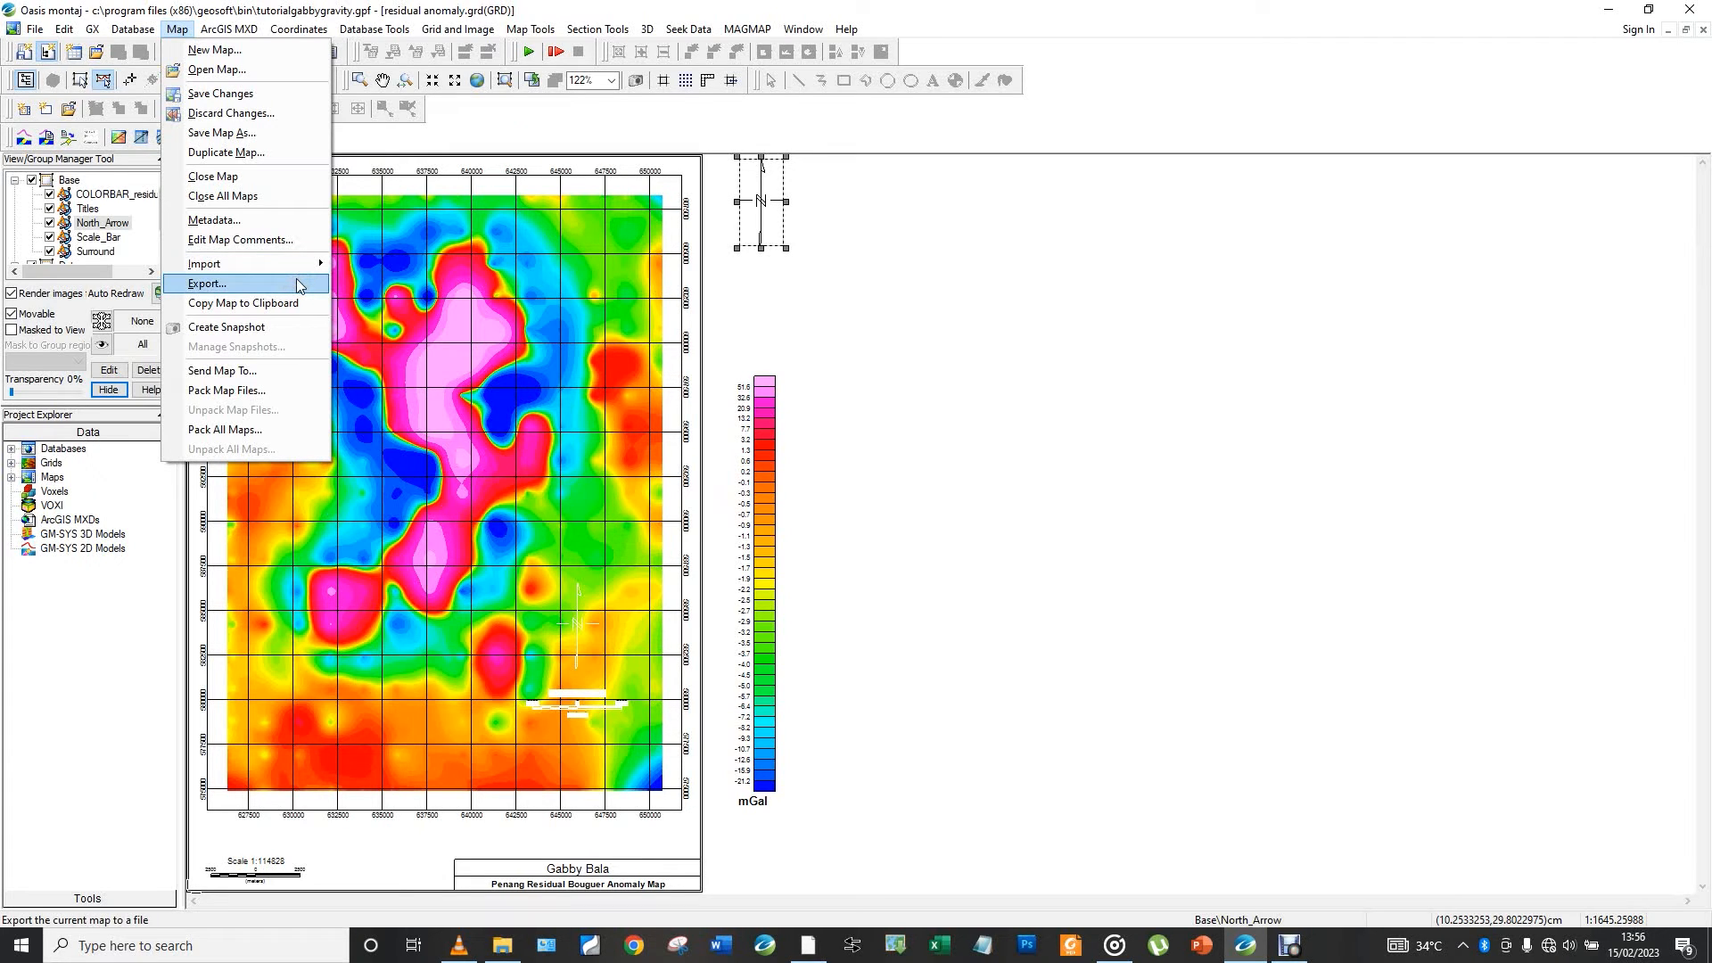
{"action": "left_click", "coordinate": [297, 280]}
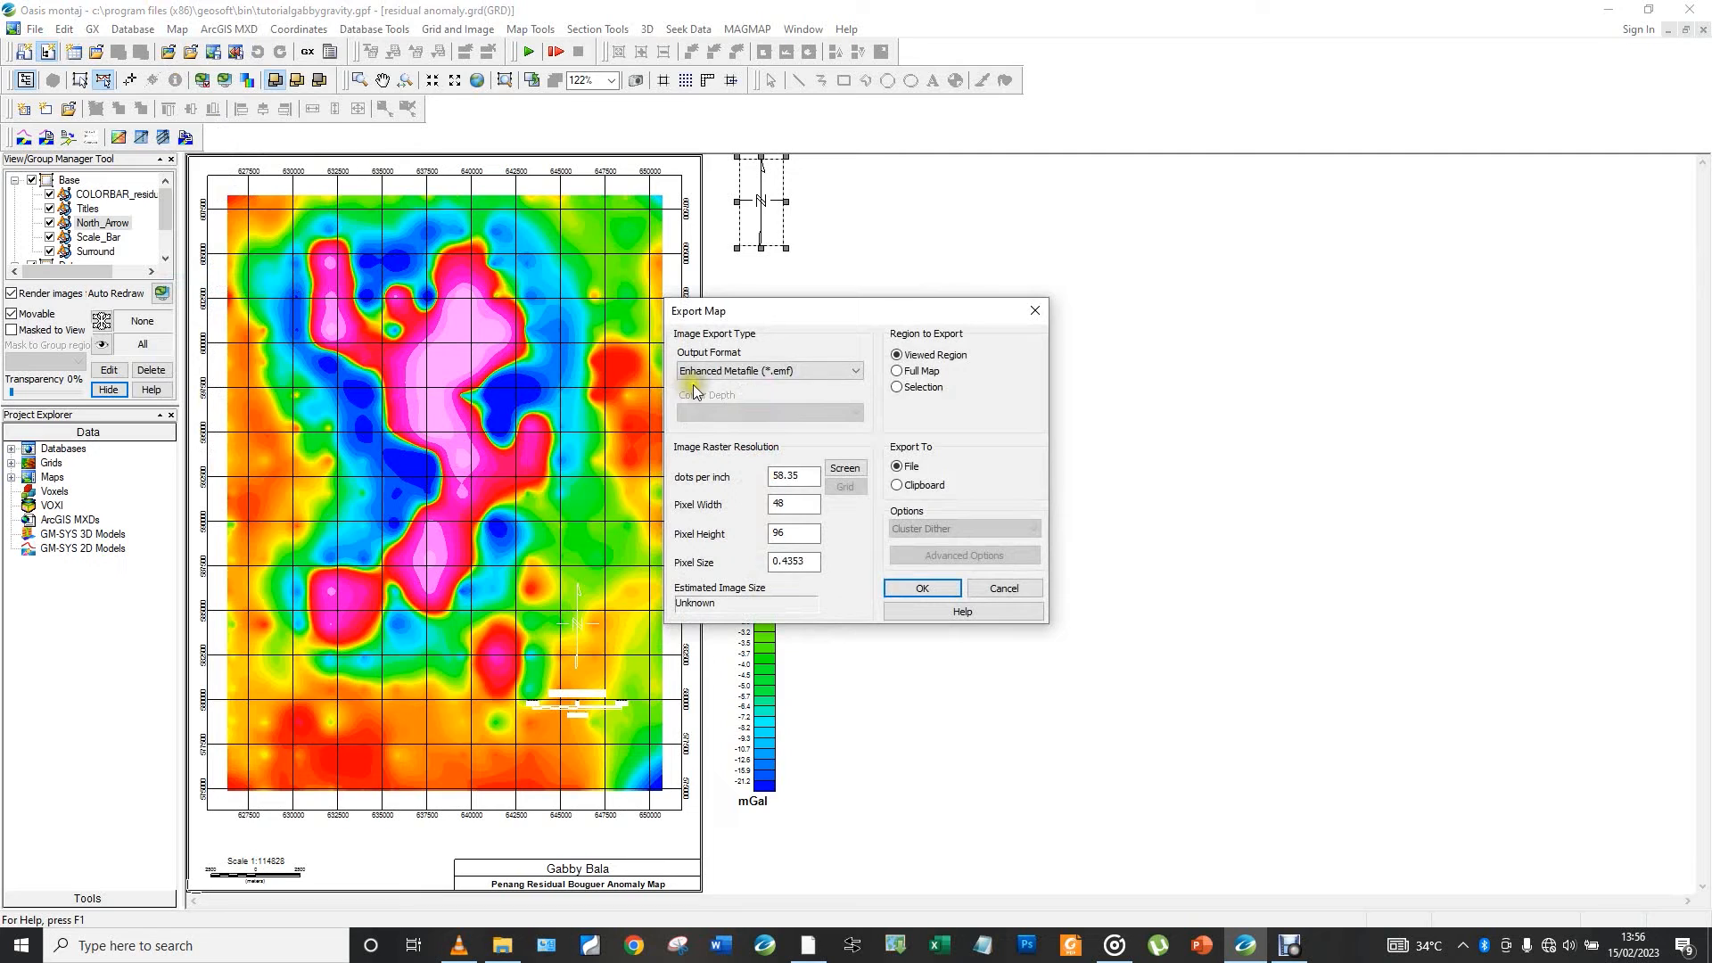
{"action": "left_click", "coordinate": [782, 373]}
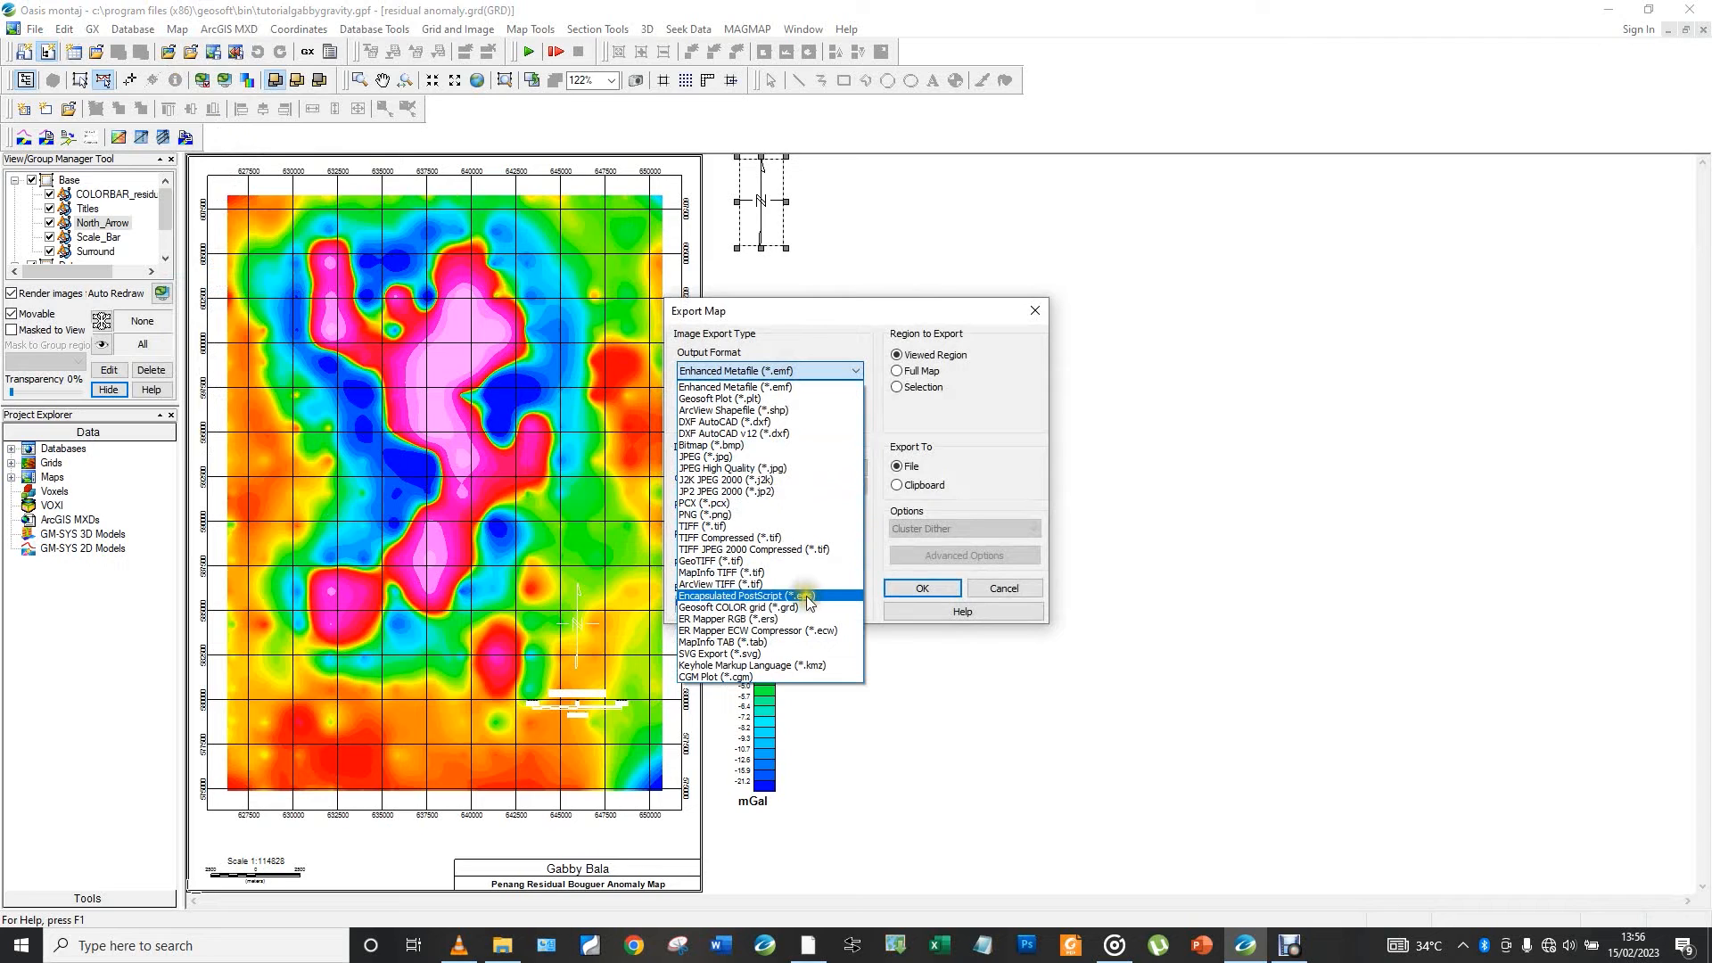
{"action": "left_click", "coordinate": [747, 456]}
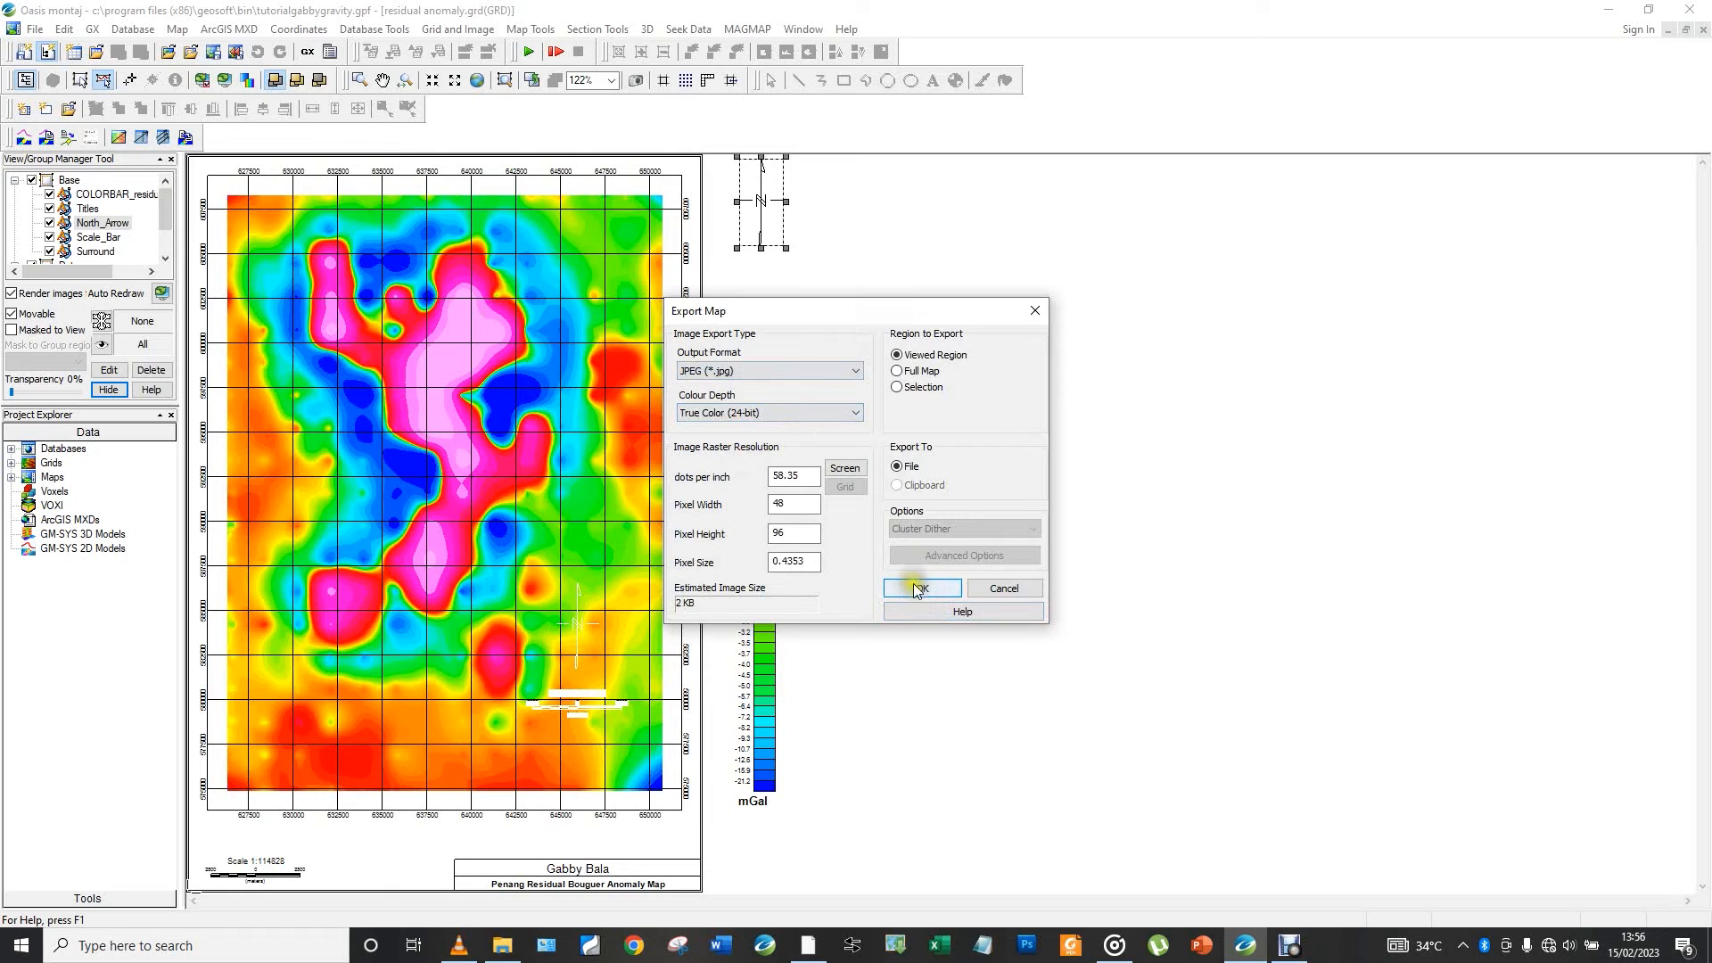
Try export resolutions of 100, 200, 50 and 1000 dots per inch for the JPEG
{"action": "left_click", "coordinate": [807, 481]}
{"action": "left_click_drag", "start_coordinate": [805, 481], "coordinate": [748, 492]}
{"action": "type", "text": "100"}
{"action": "left_click", "coordinate": [846, 407]}
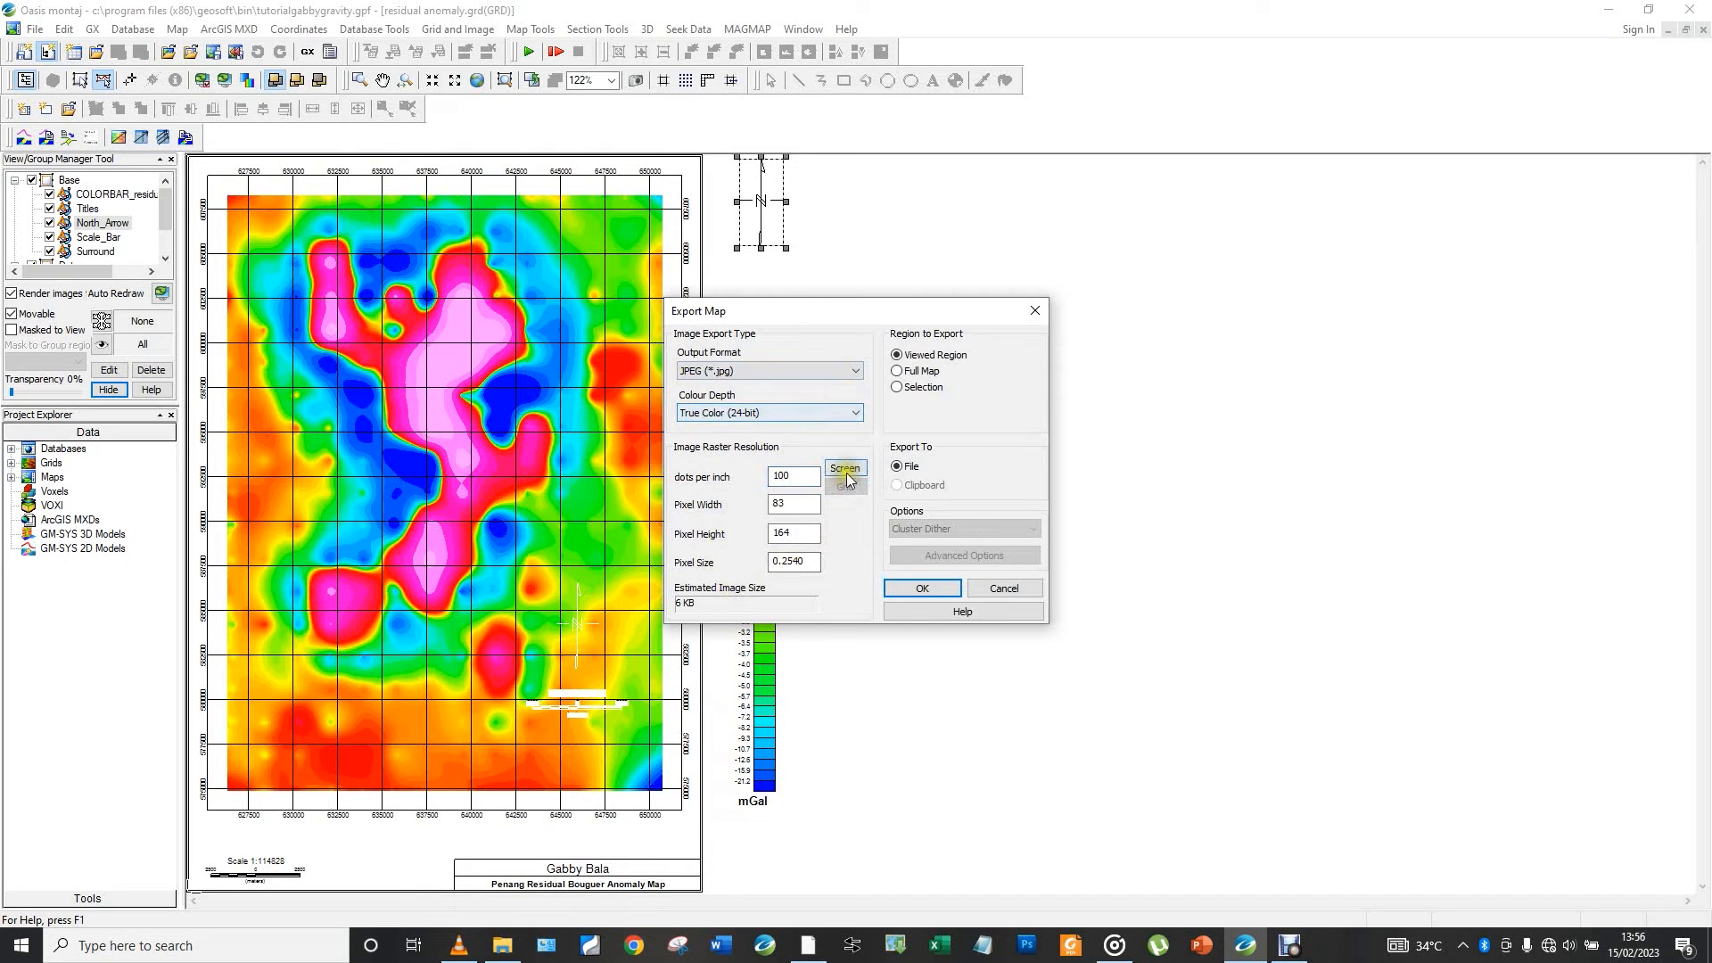
{"action": "left_click", "coordinate": [792, 478]}
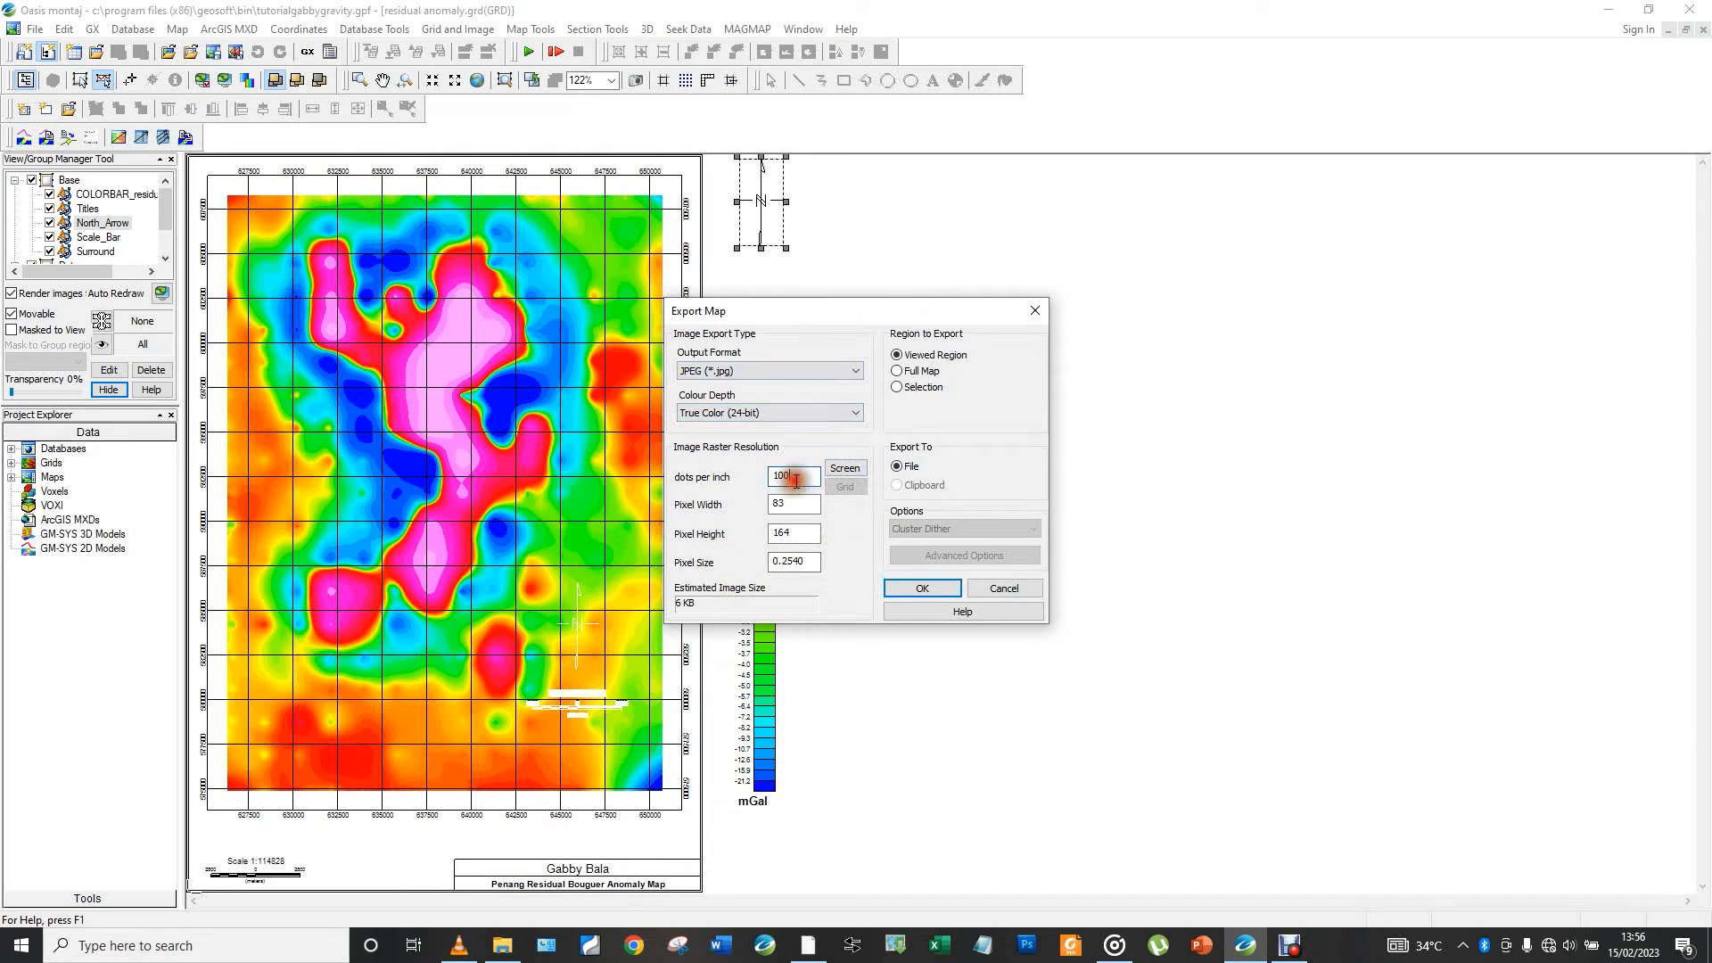
{"action": "left_click", "coordinate": [810, 562]}
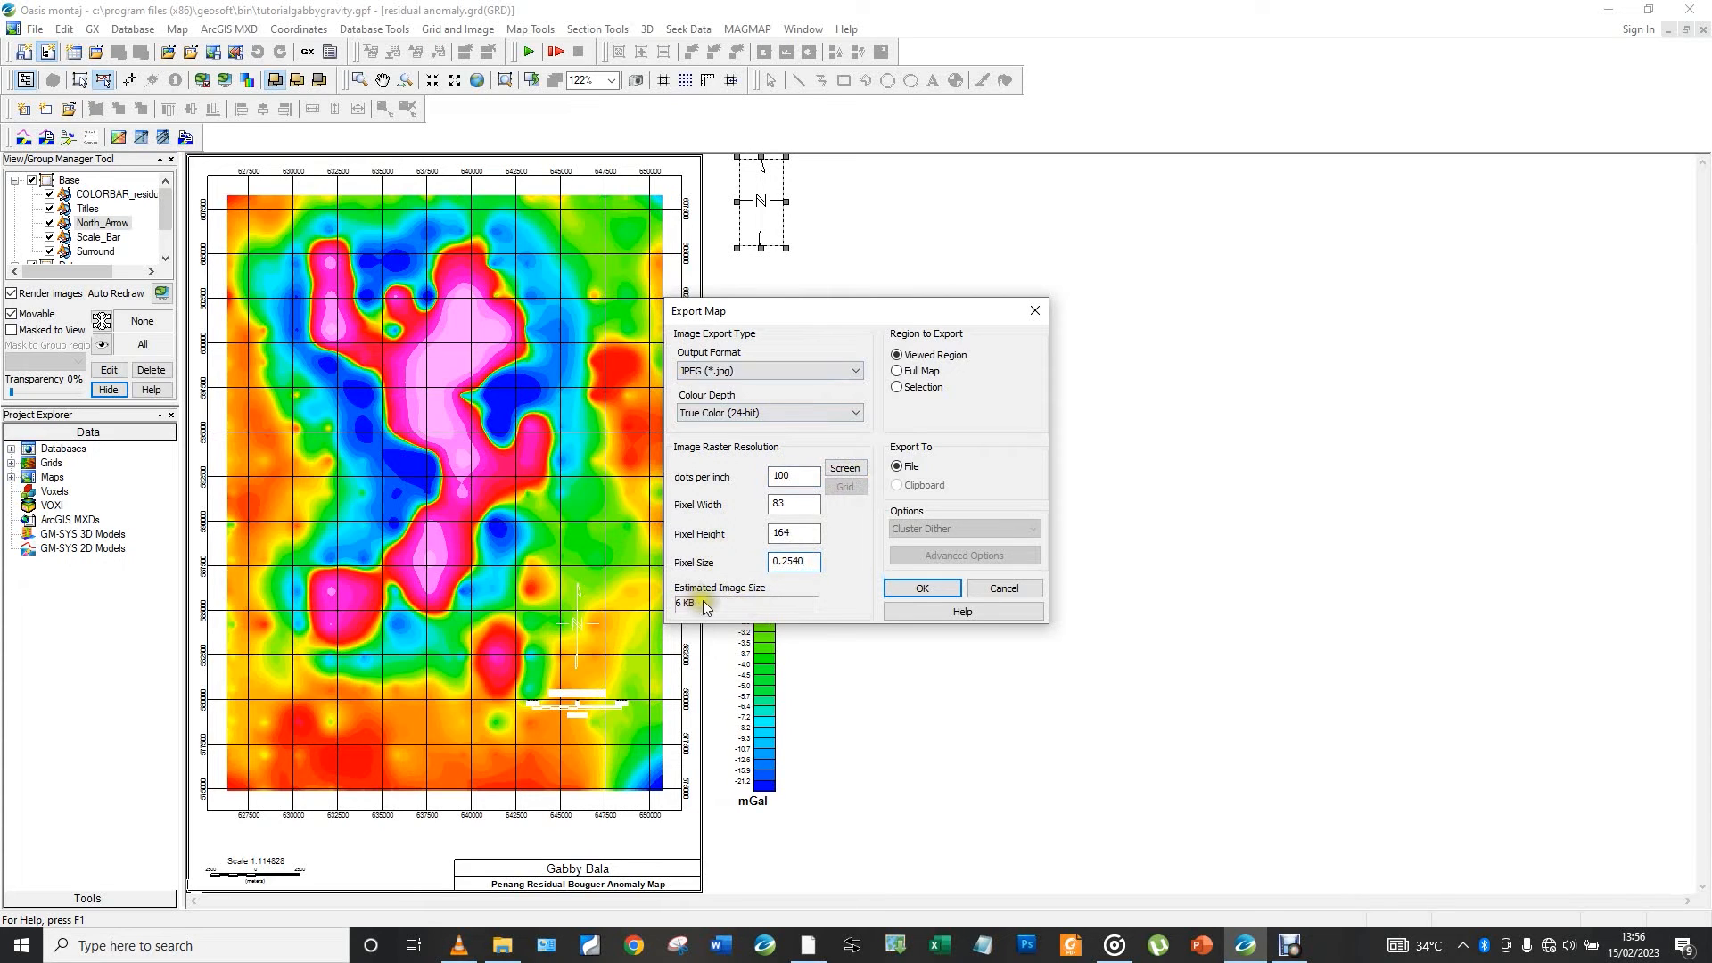
{"action": "left_click_drag", "start_coordinate": [796, 476], "coordinate": [750, 486]}
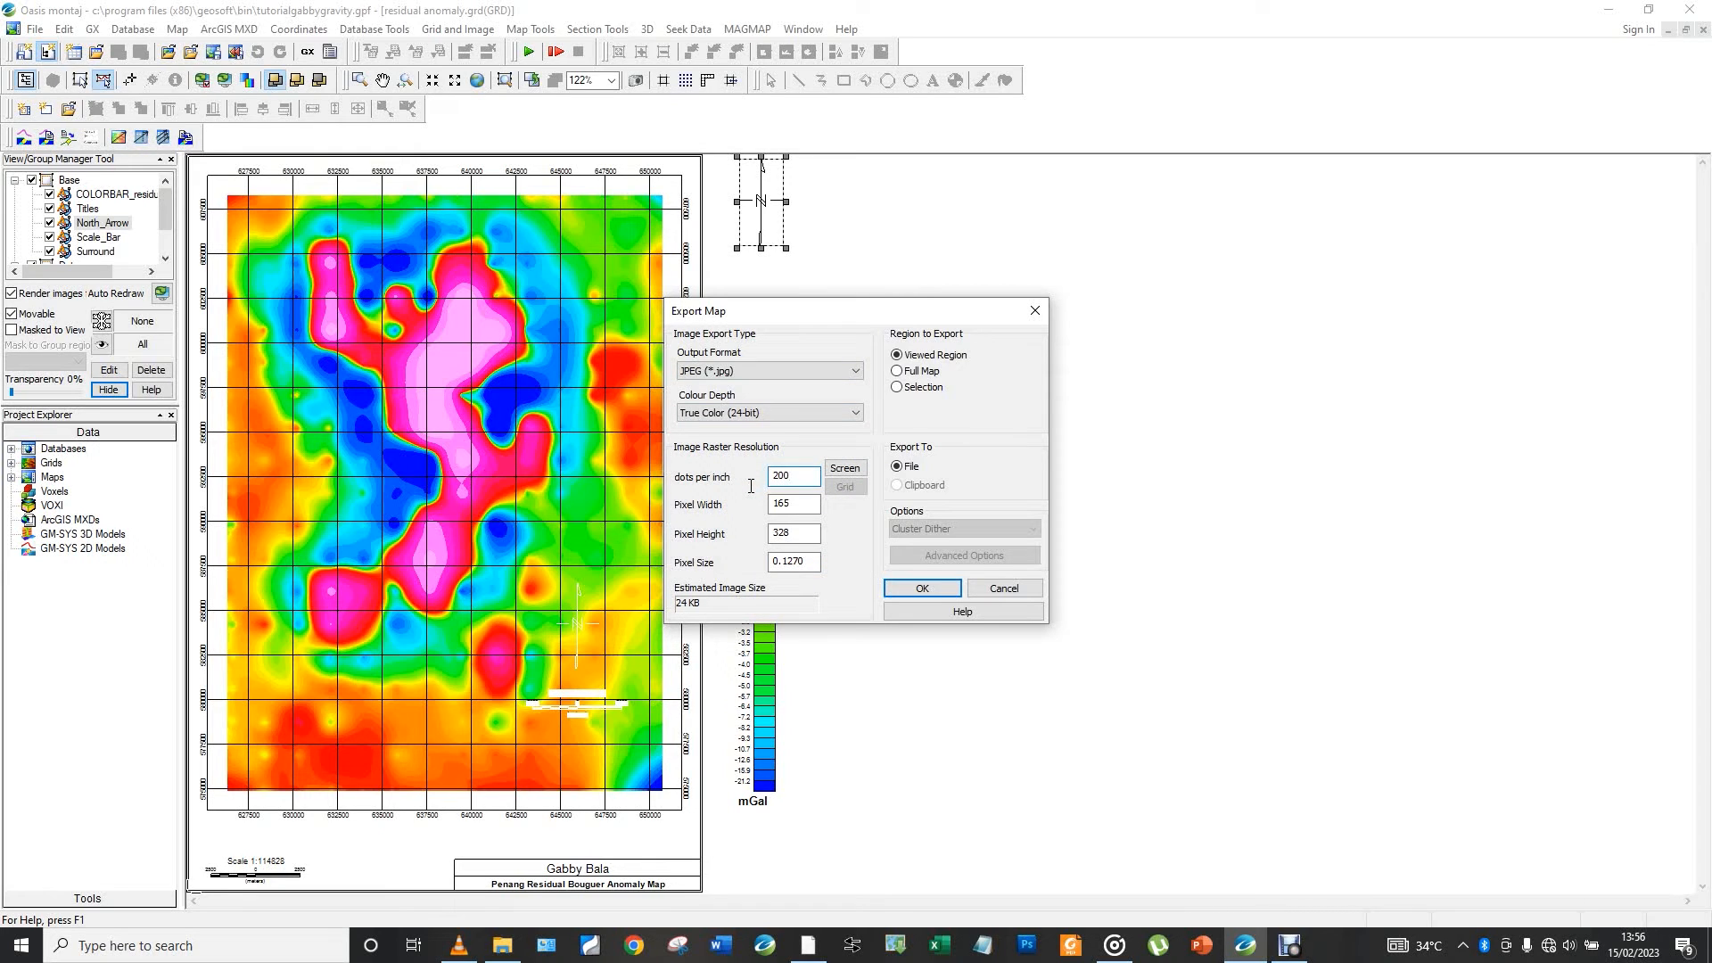
{"action": "left_click", "coordinate": [789, 504]}
{"action": "left_click_drag", "start_coordinate": [792, 480], "coordinate": [754, 479]}
{"action": "type", "text": "50"}
{"action": "left_click", "coordinate": [794, 504]}
{"action": "left_click_drag", "start_coordinate": [795, 476], "coordinate": [744, 482]}
{"action": "type", "text": "1000"}
{"action": "left_click", "coordinate": [792, 504]}
Set the export region to the full map and try resolutions of 500 and 250 dots per inch
{"action": "left_click", "coordinate": [898, 373]}
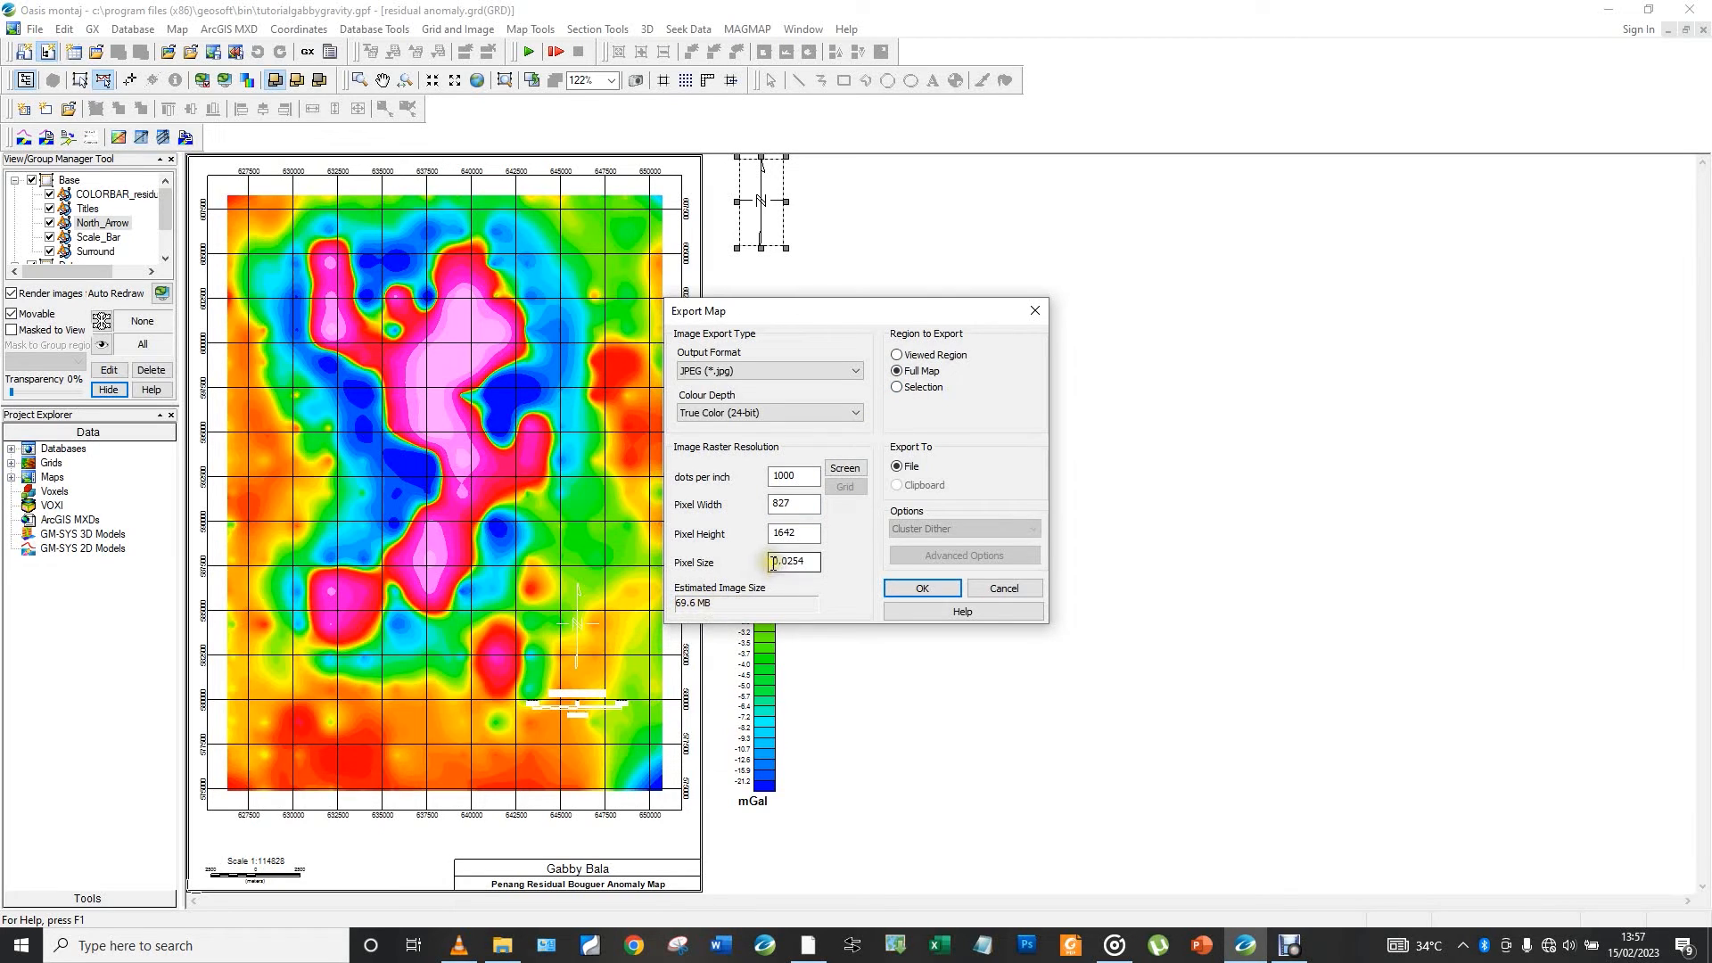
{"action": "left_click", "coordinate": [803, 479]}
{"action": "left_click_drag", "start_coordinate": [803, 479], "coordinate": [737, 481]}
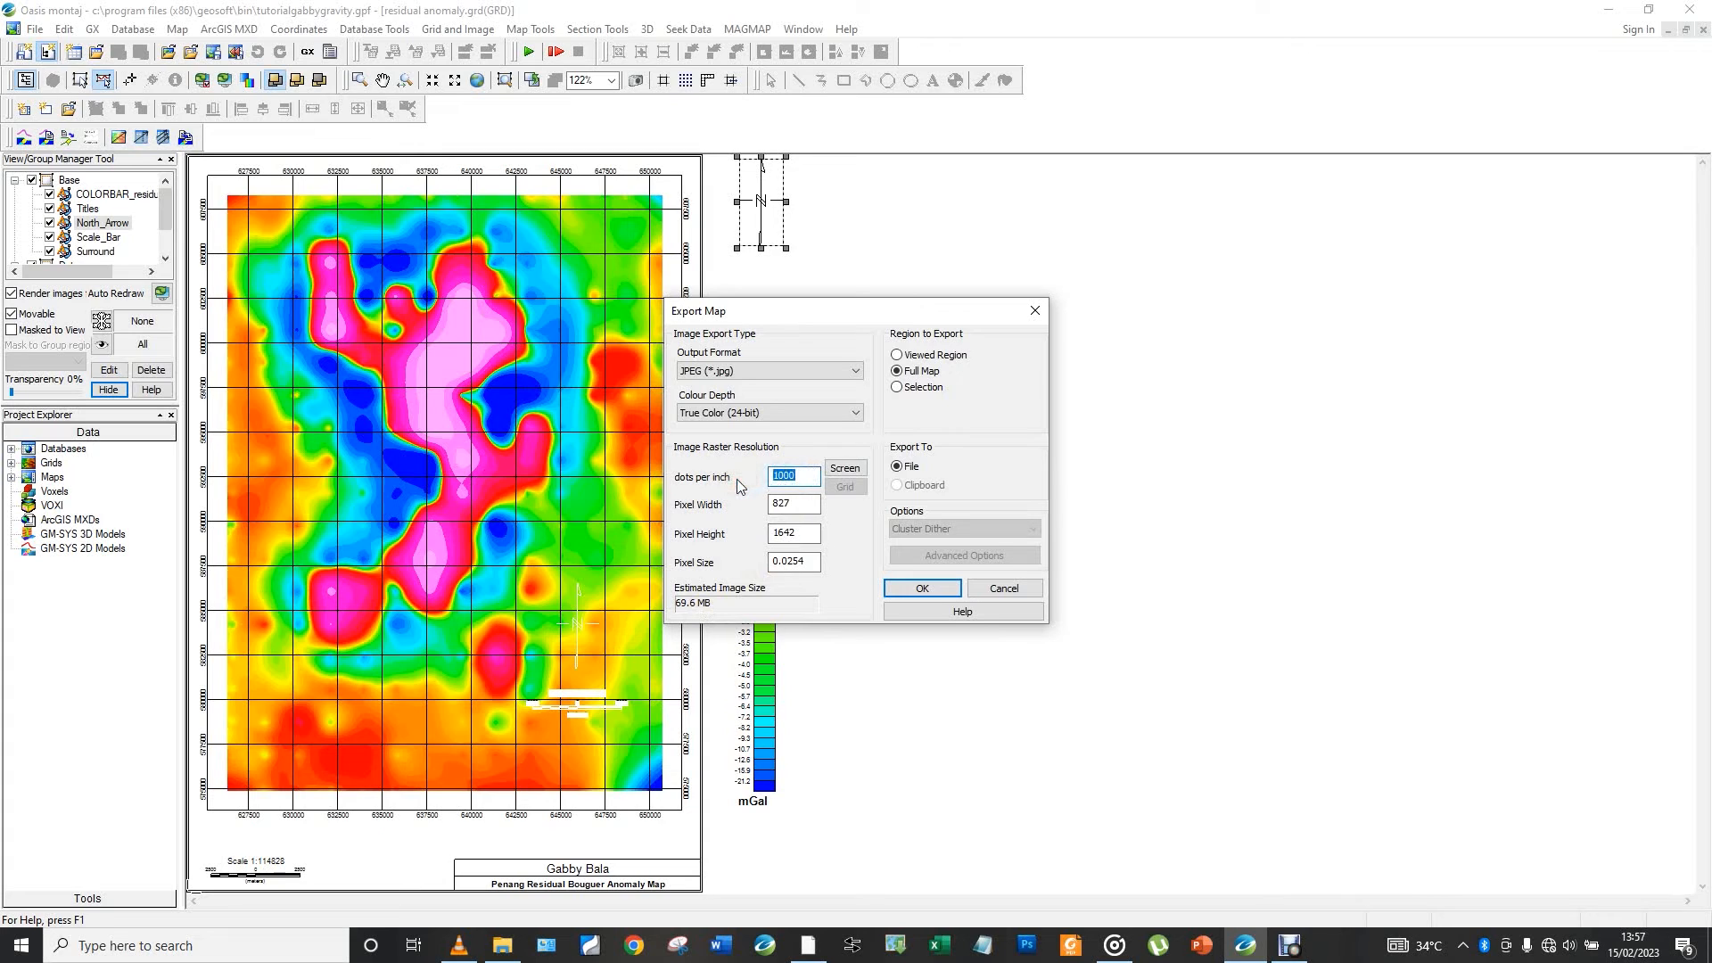
{"action": "type", "text": "500"}
{"action": "left_click", "coordinate": [782, 476]}
{"action": "key", "text": "BackSpace"}
{"action": "key", "text": "BackSpace"}
{"action": "type", "text": "25"}
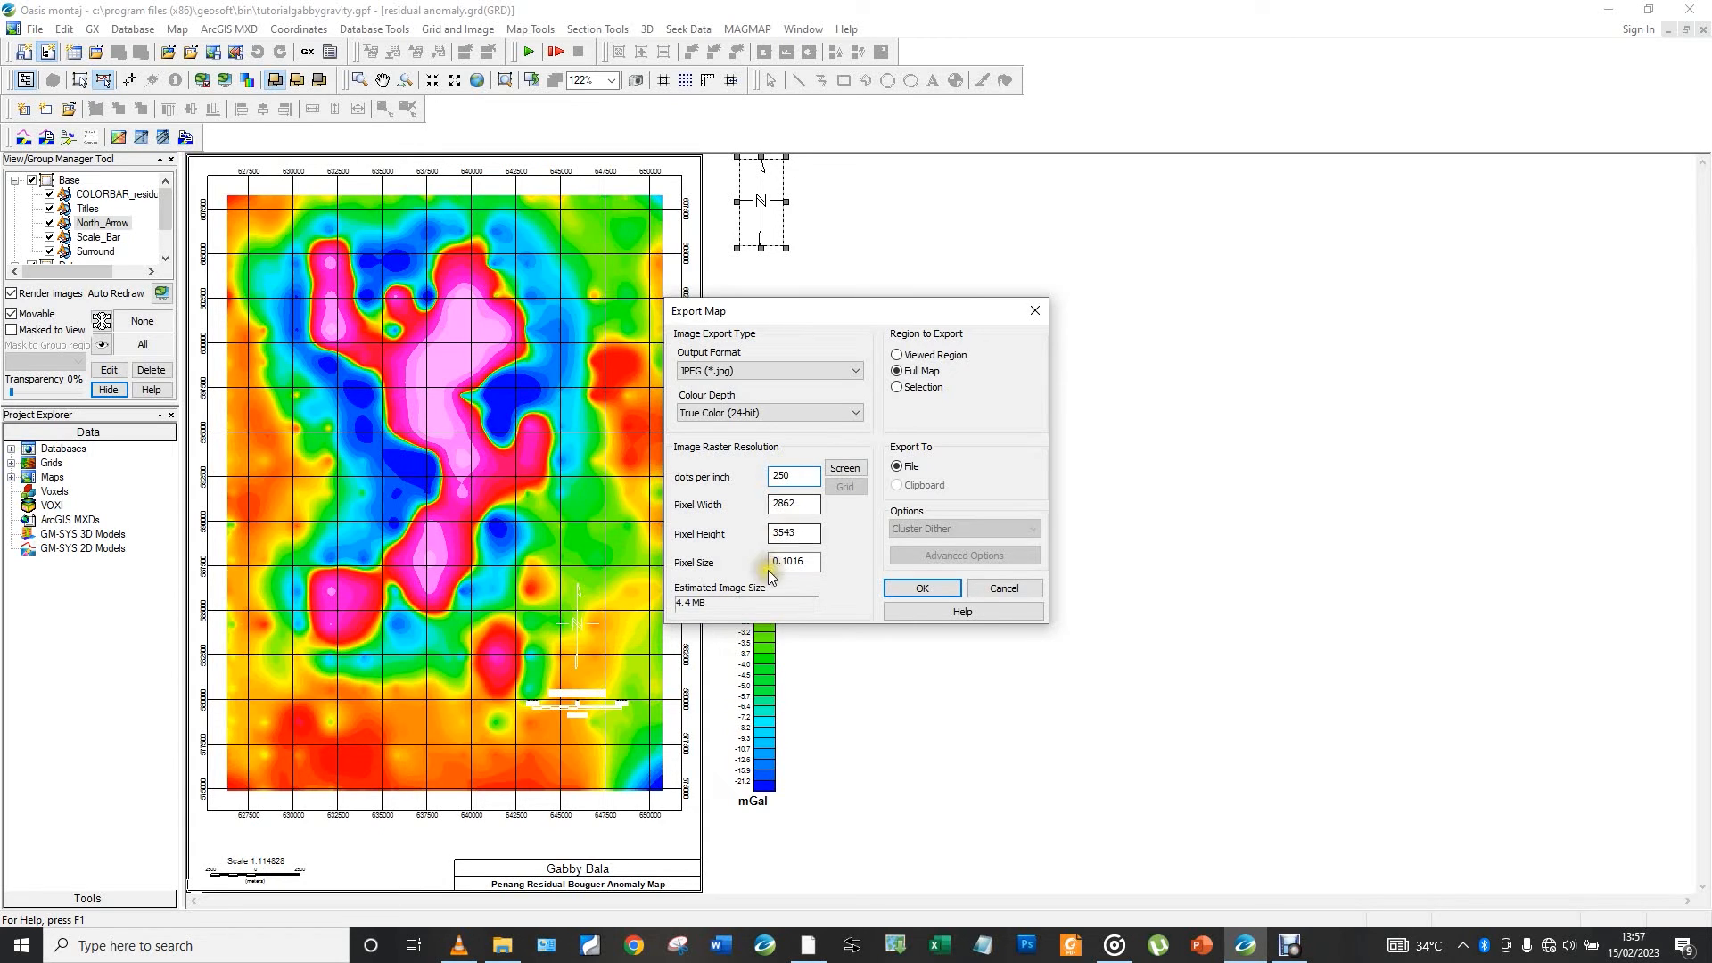
Set the export resolution to 300 dots per inch and accept the export settings
{"action": "double_click", "coordinate": [782, 477]}
{"action": "type", "text": "20"}
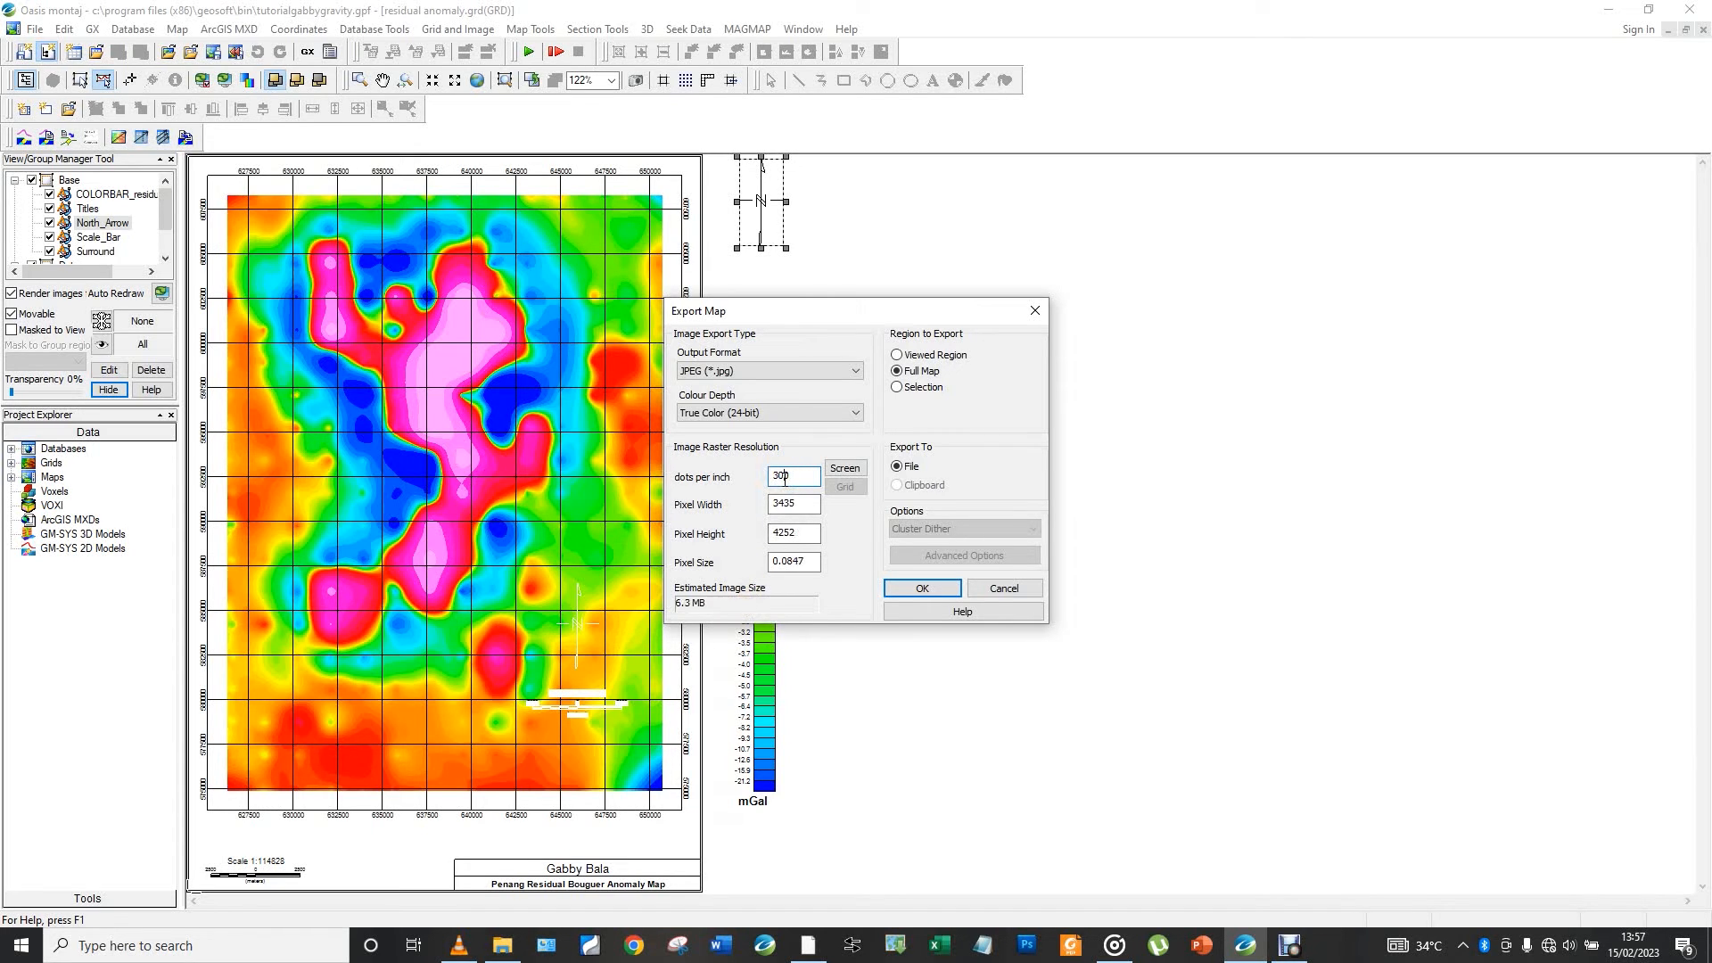
{"action": "left_click", "coordinate": [784, 480]}
{"action": "left_click", "coordinate": [844, 572]}
{"action": "left_click", "coordinate": [927, 586]}
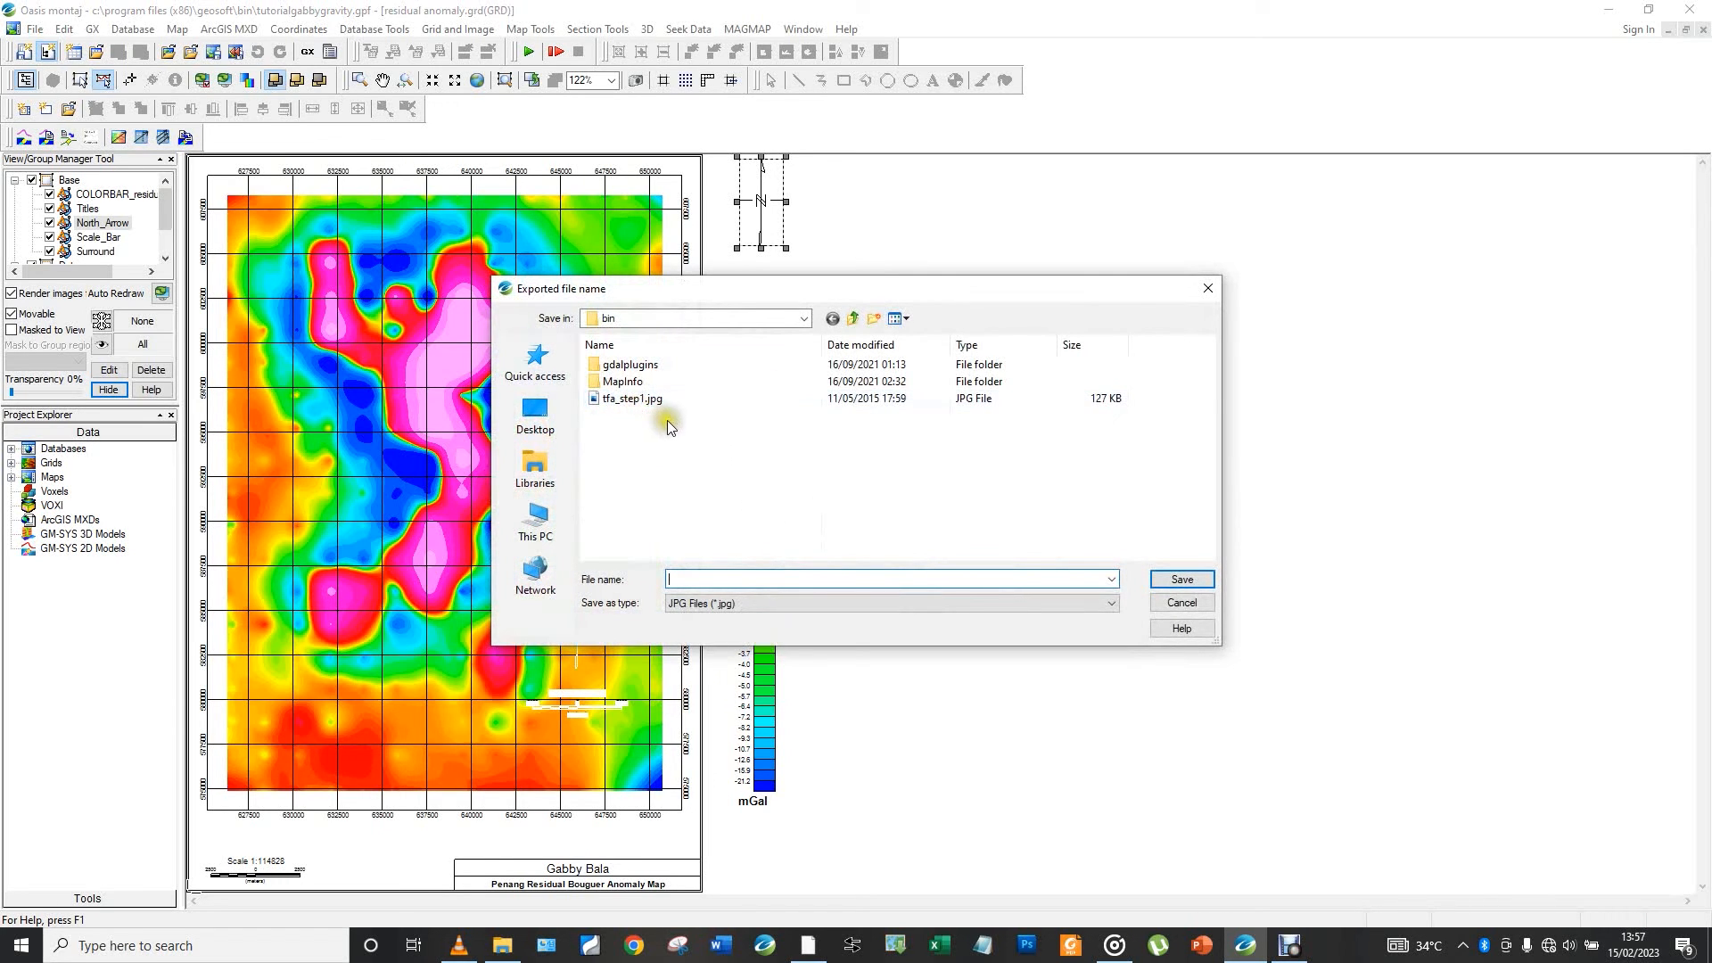
Save the exported JPEG as "penang Residual map" in the Desktop folder Gravity project, subfolder "for Tutorial"
{"action": "left_click", "coordinate": [550, 419]}
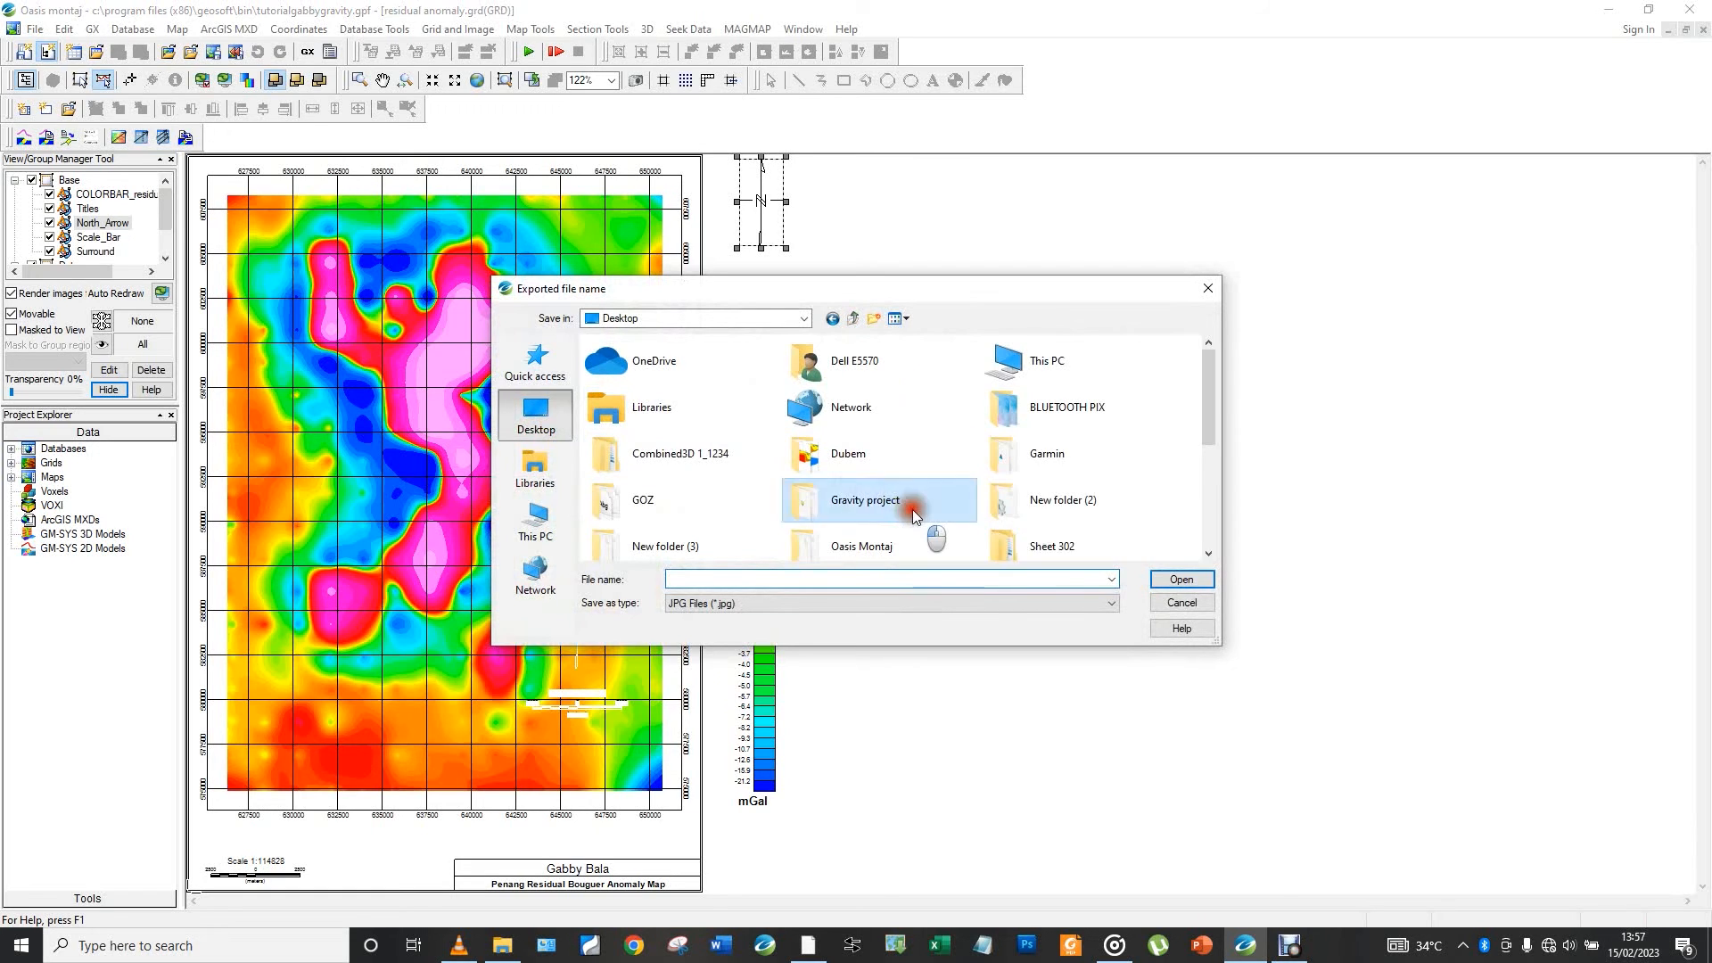
{"action": "double_click", "coordinate": [909, 510]}
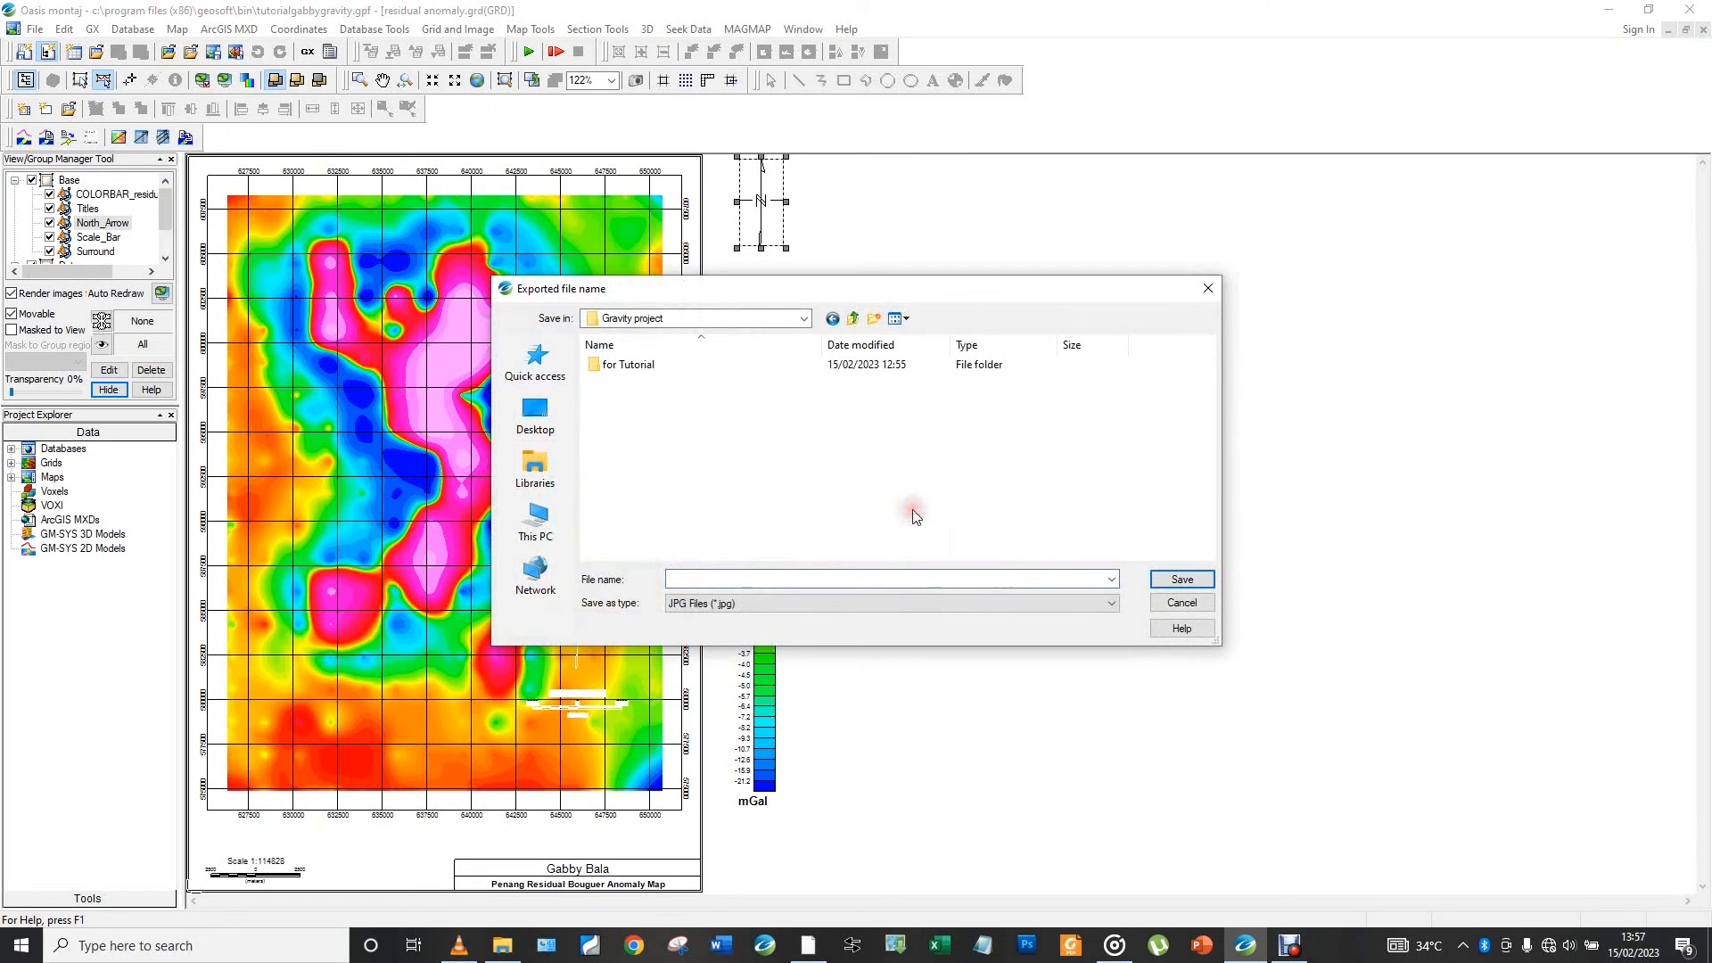
{"action": "double_click", "coordinate": [692, 367]}
{"action": "left_click", "coordinate": [819, 577]}
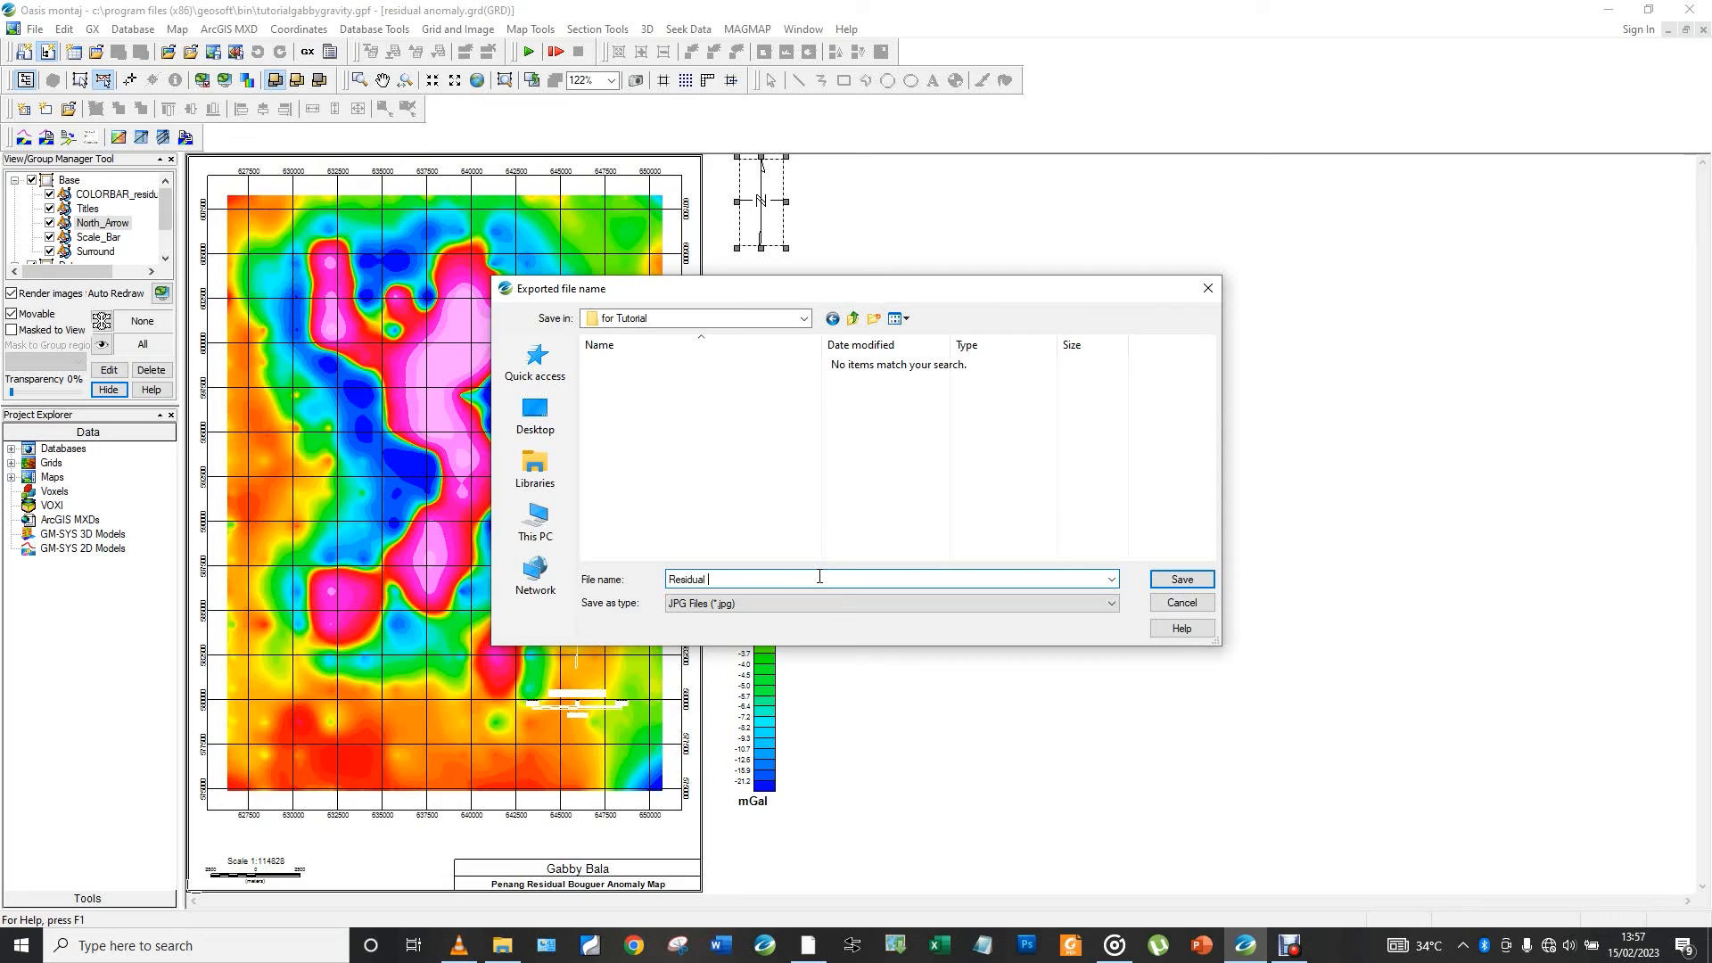
{"action": "left_click", "coordinate": [675, 579]}
{"action": "left_click", "coordinate": [671, 580]}
{"action": "left_click", "coordinate": [674, 579]}
{"action": "left_click", "coordinate": [768, 575]}
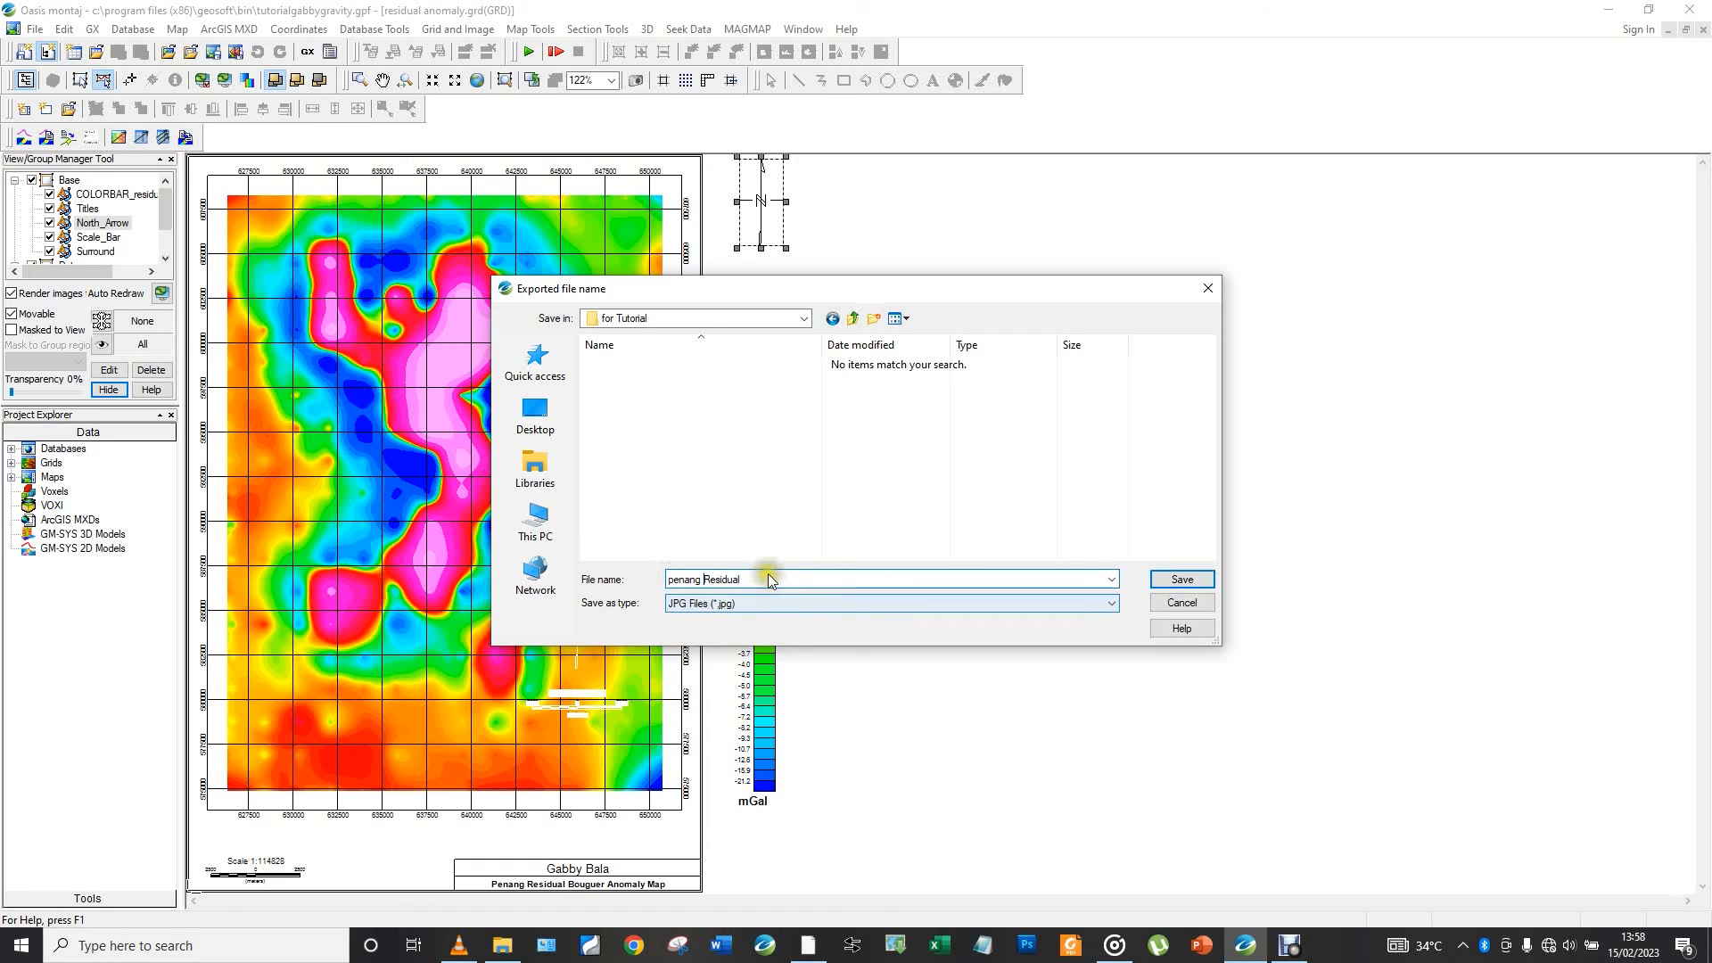
{"action": "left_click", "coordinate": [767, 578]}
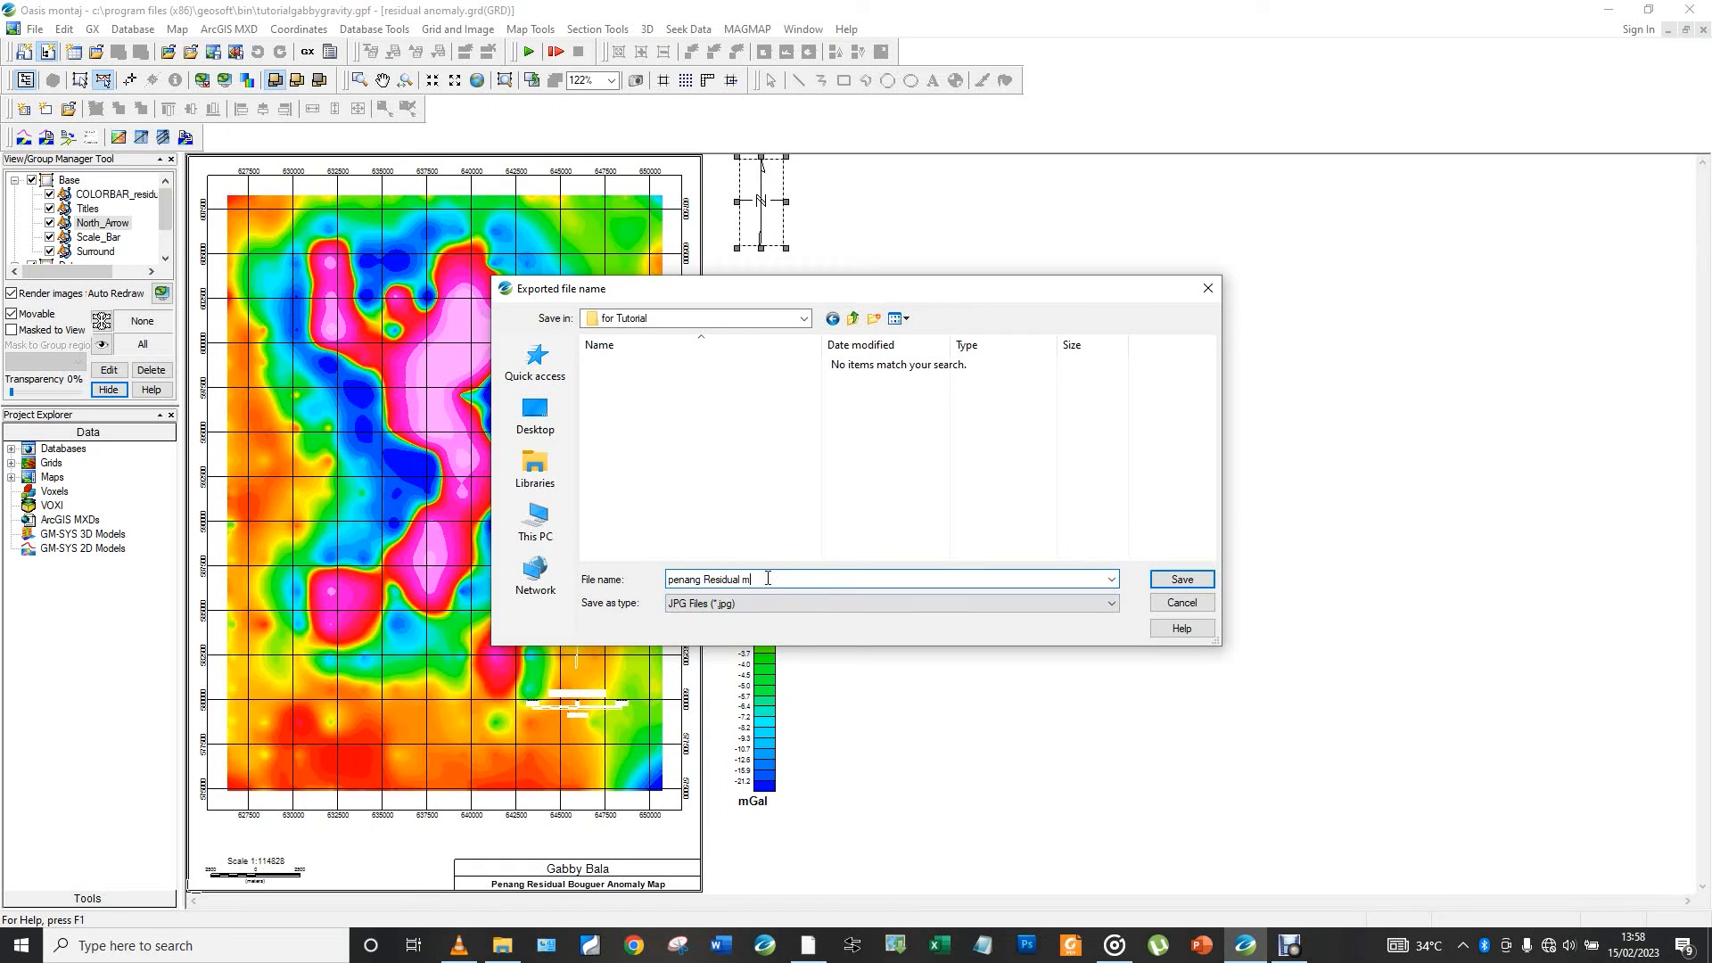
{"action": "left_click", "coordinate": [1227, 534]}
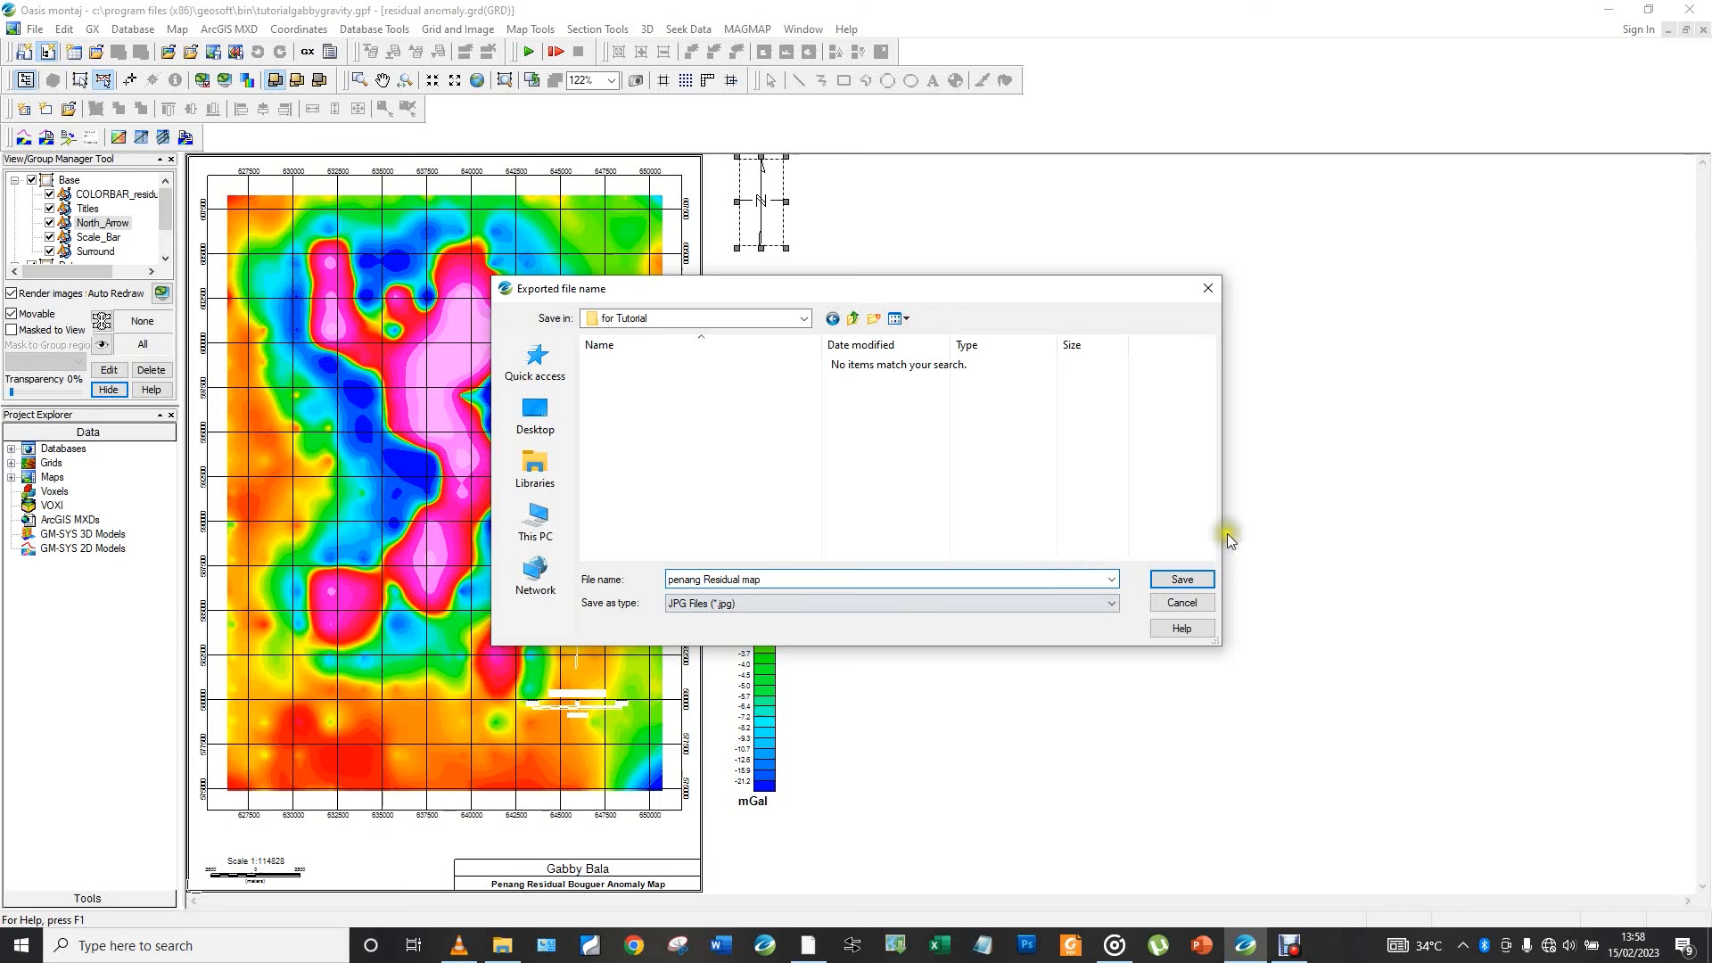
{"action": "left_click", "coordinate": [1194, 585]}
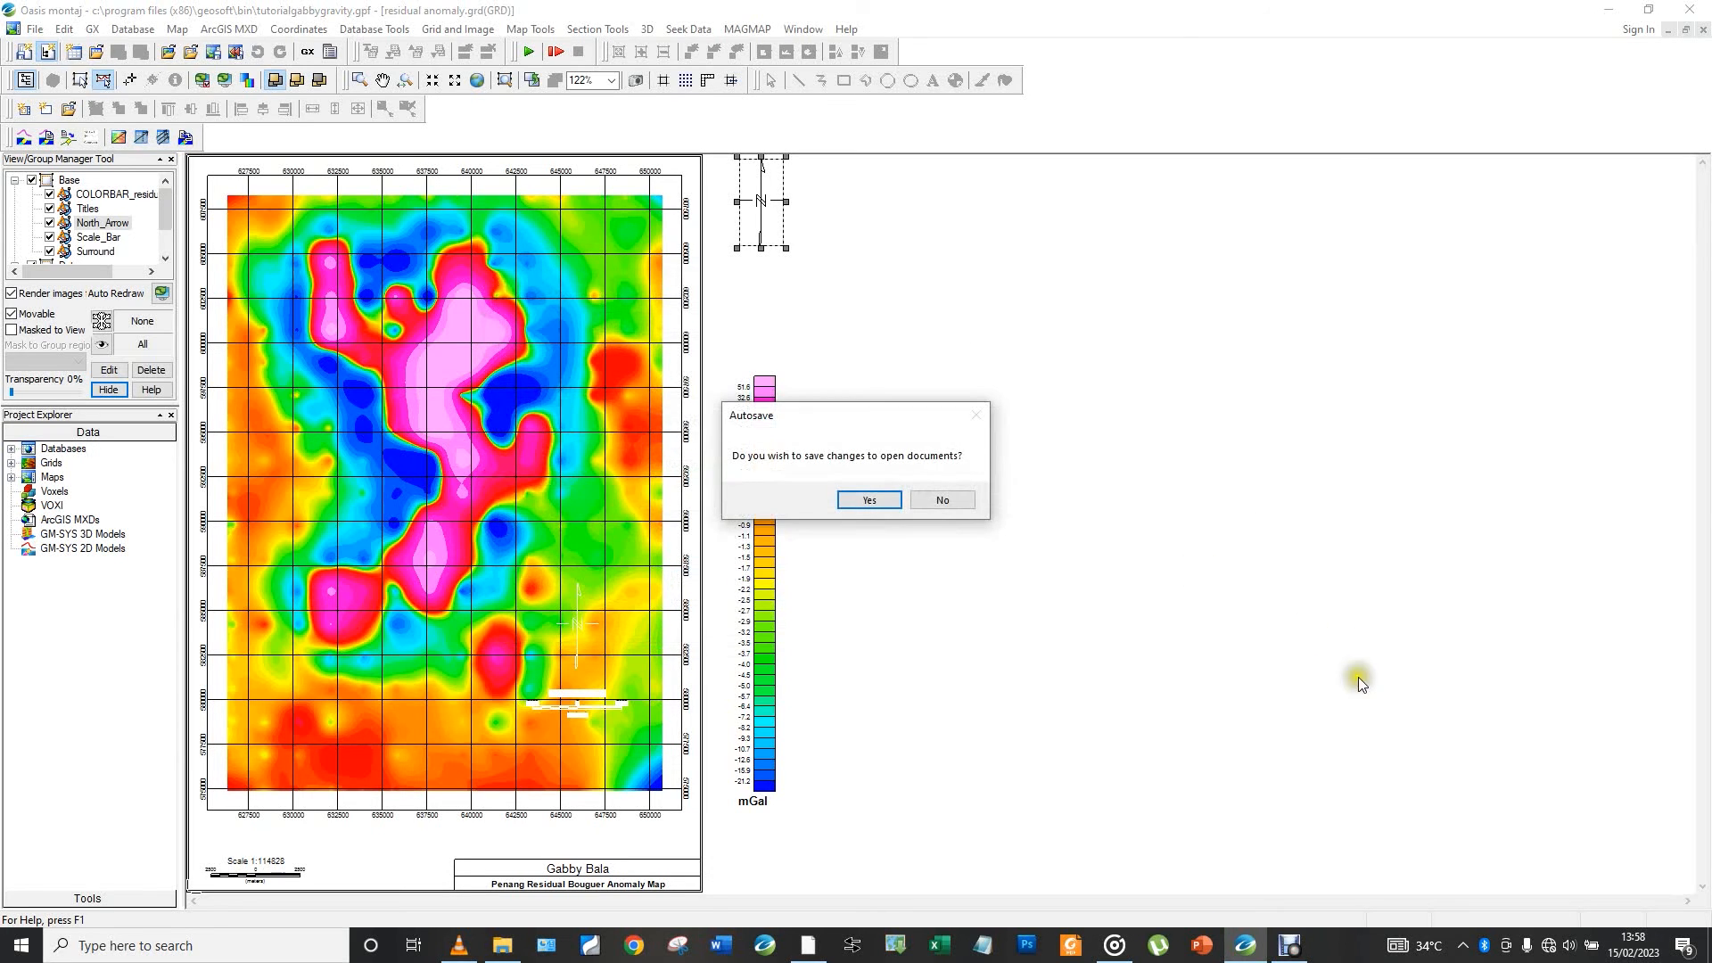
Accept saving changes to open documents and save the Bouguer grid's map as Tutorialgabbygrid.grd.map in the bin folder
{"action": "left_click", "coordinate": [886, 503]}
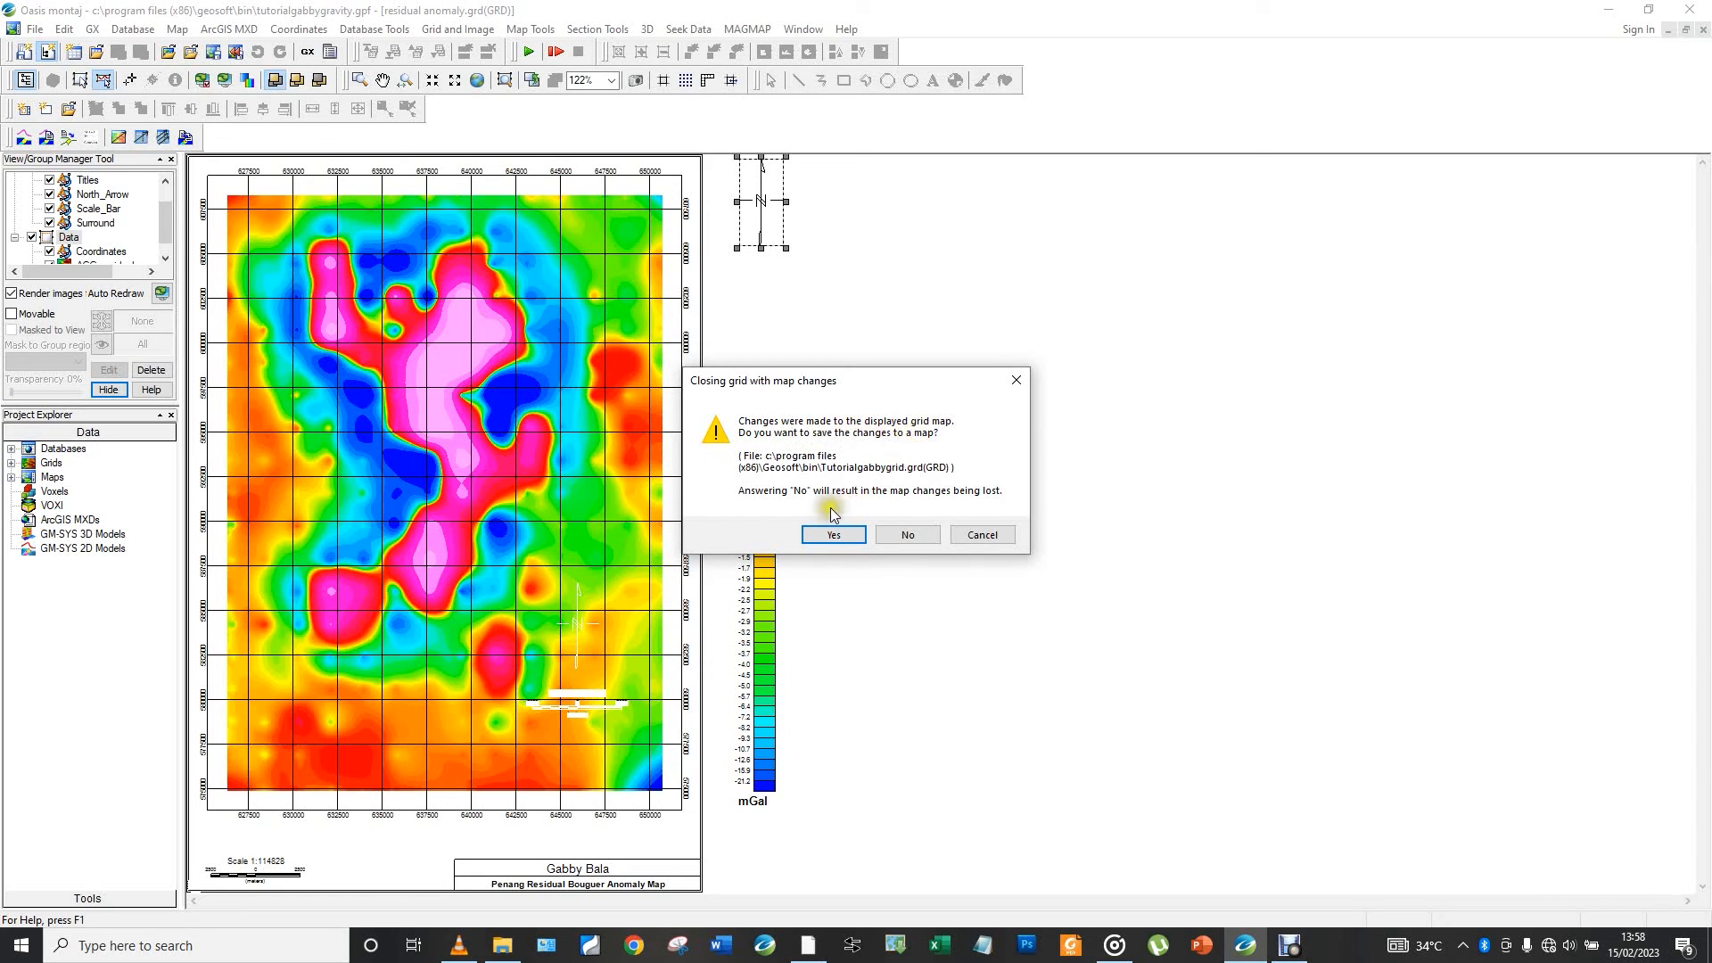
{"action": "left_click", "coordinate": [830, 533]}
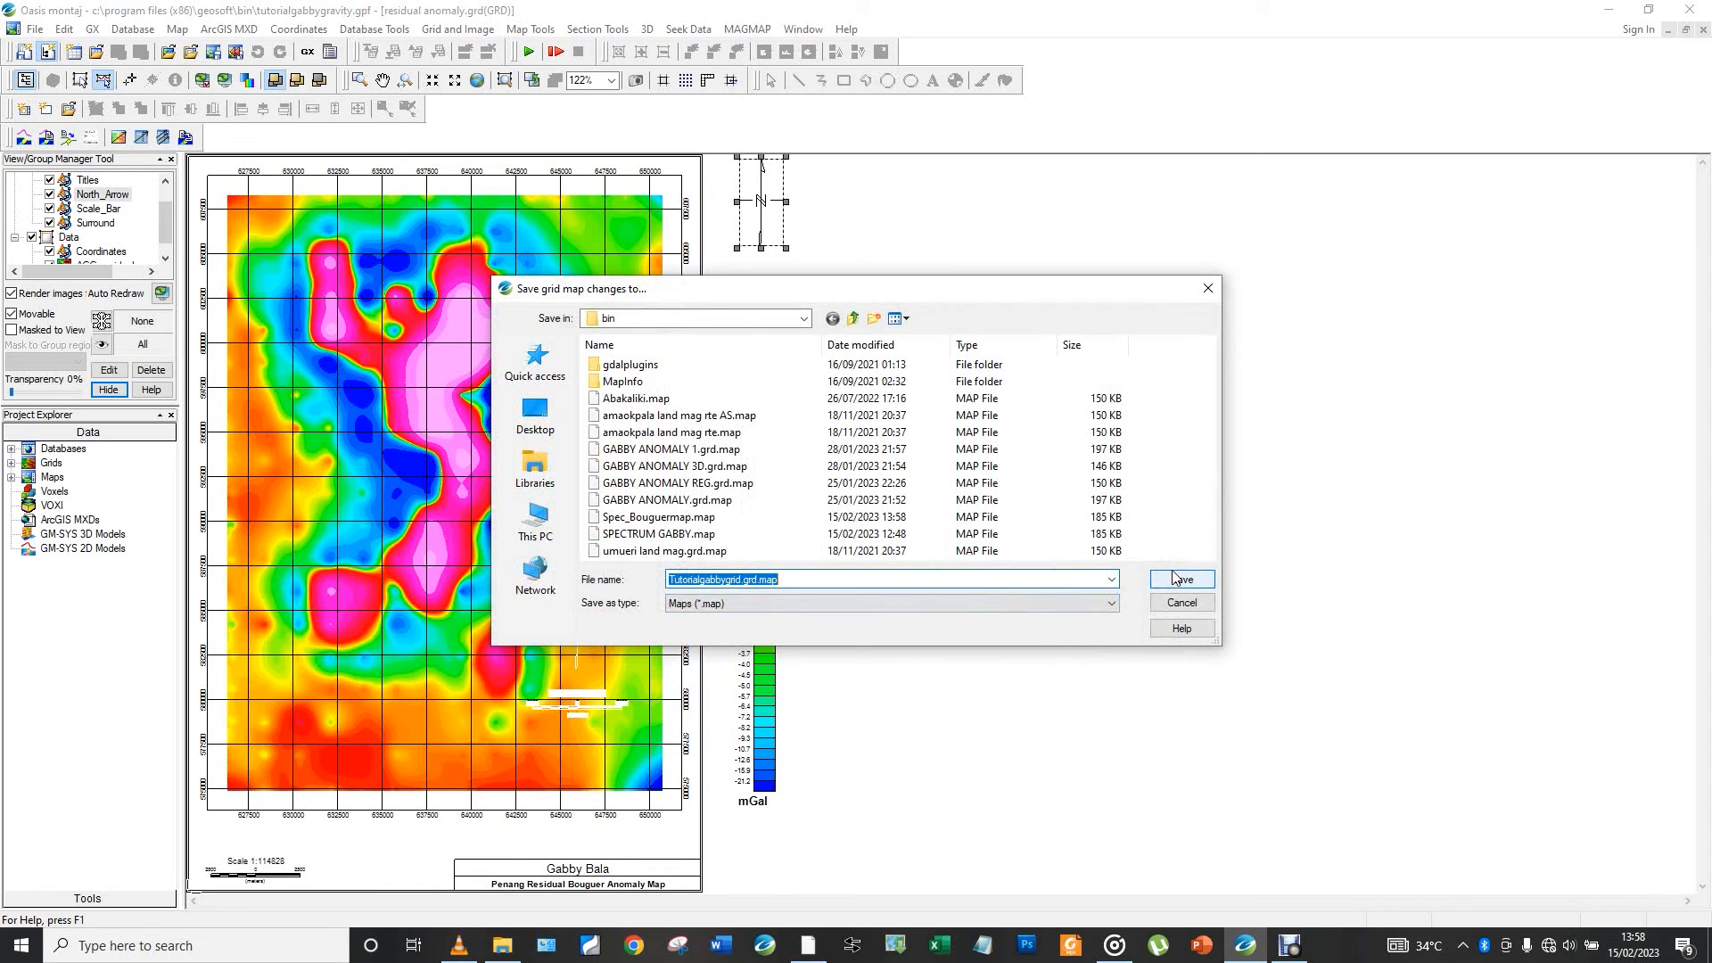
{"action": "left_click", "coordinate": [1175, 577]}
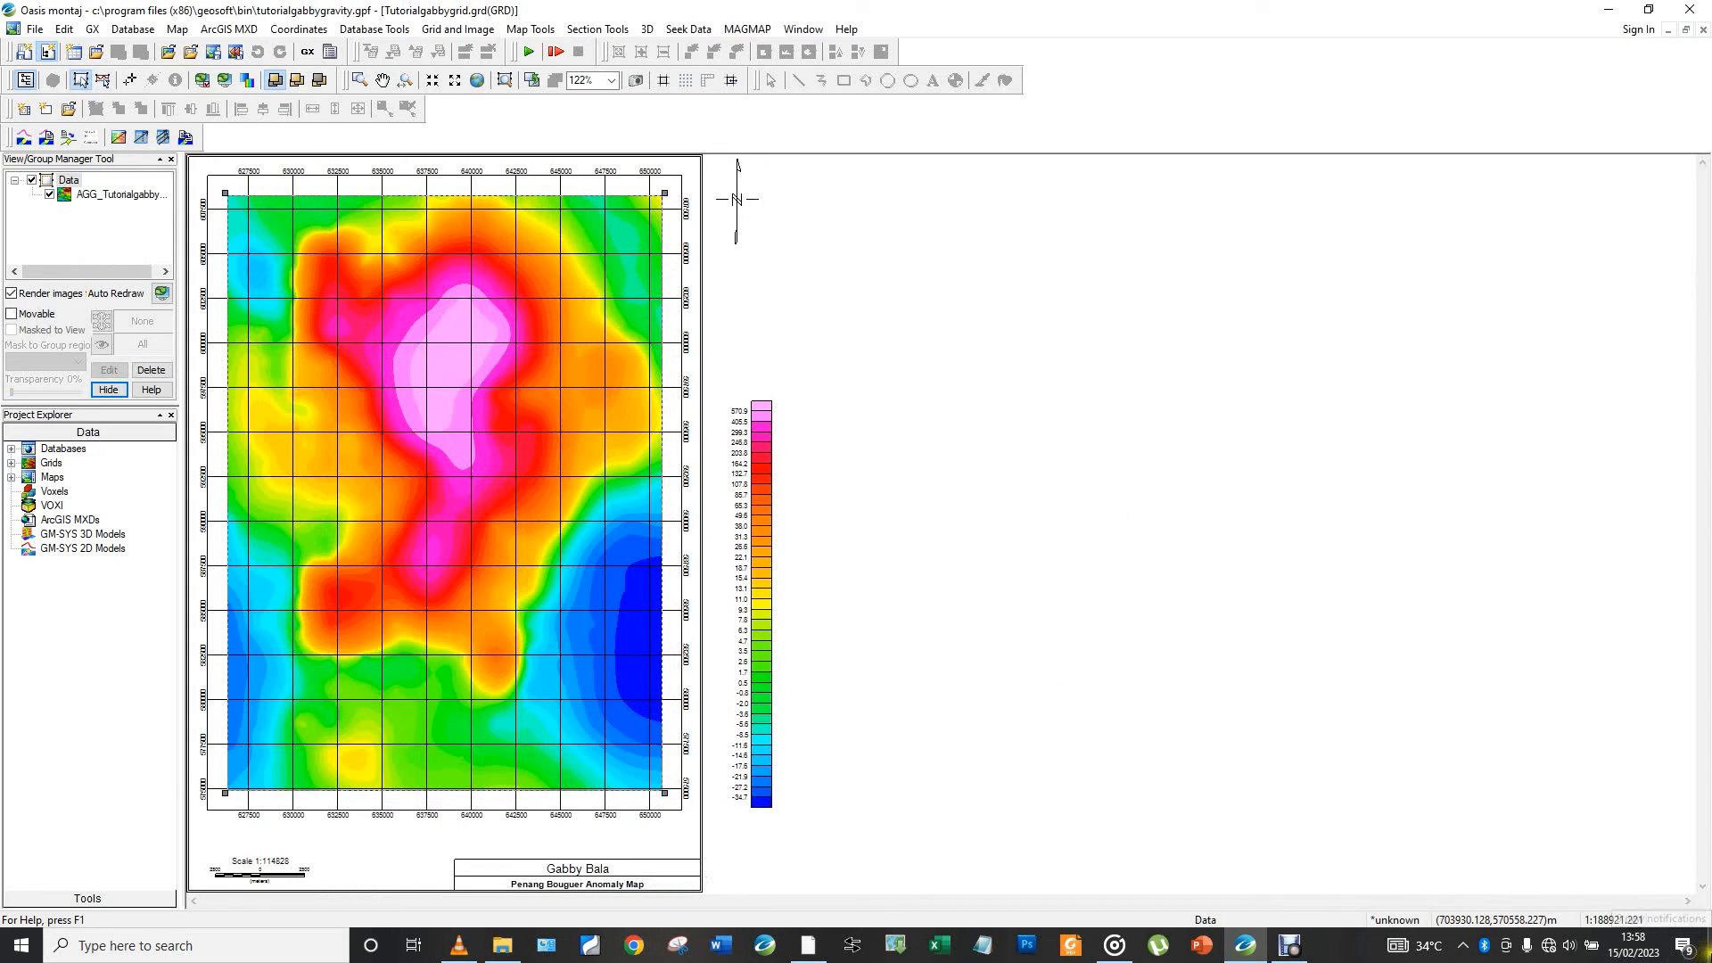
View the exported "penang Residual map.jpg" in the Desktop folder Gravity project, subfolder "for Tutorial", and minimise the image viewer
{"action": "left_click", "coordinate": [1707, 949]}
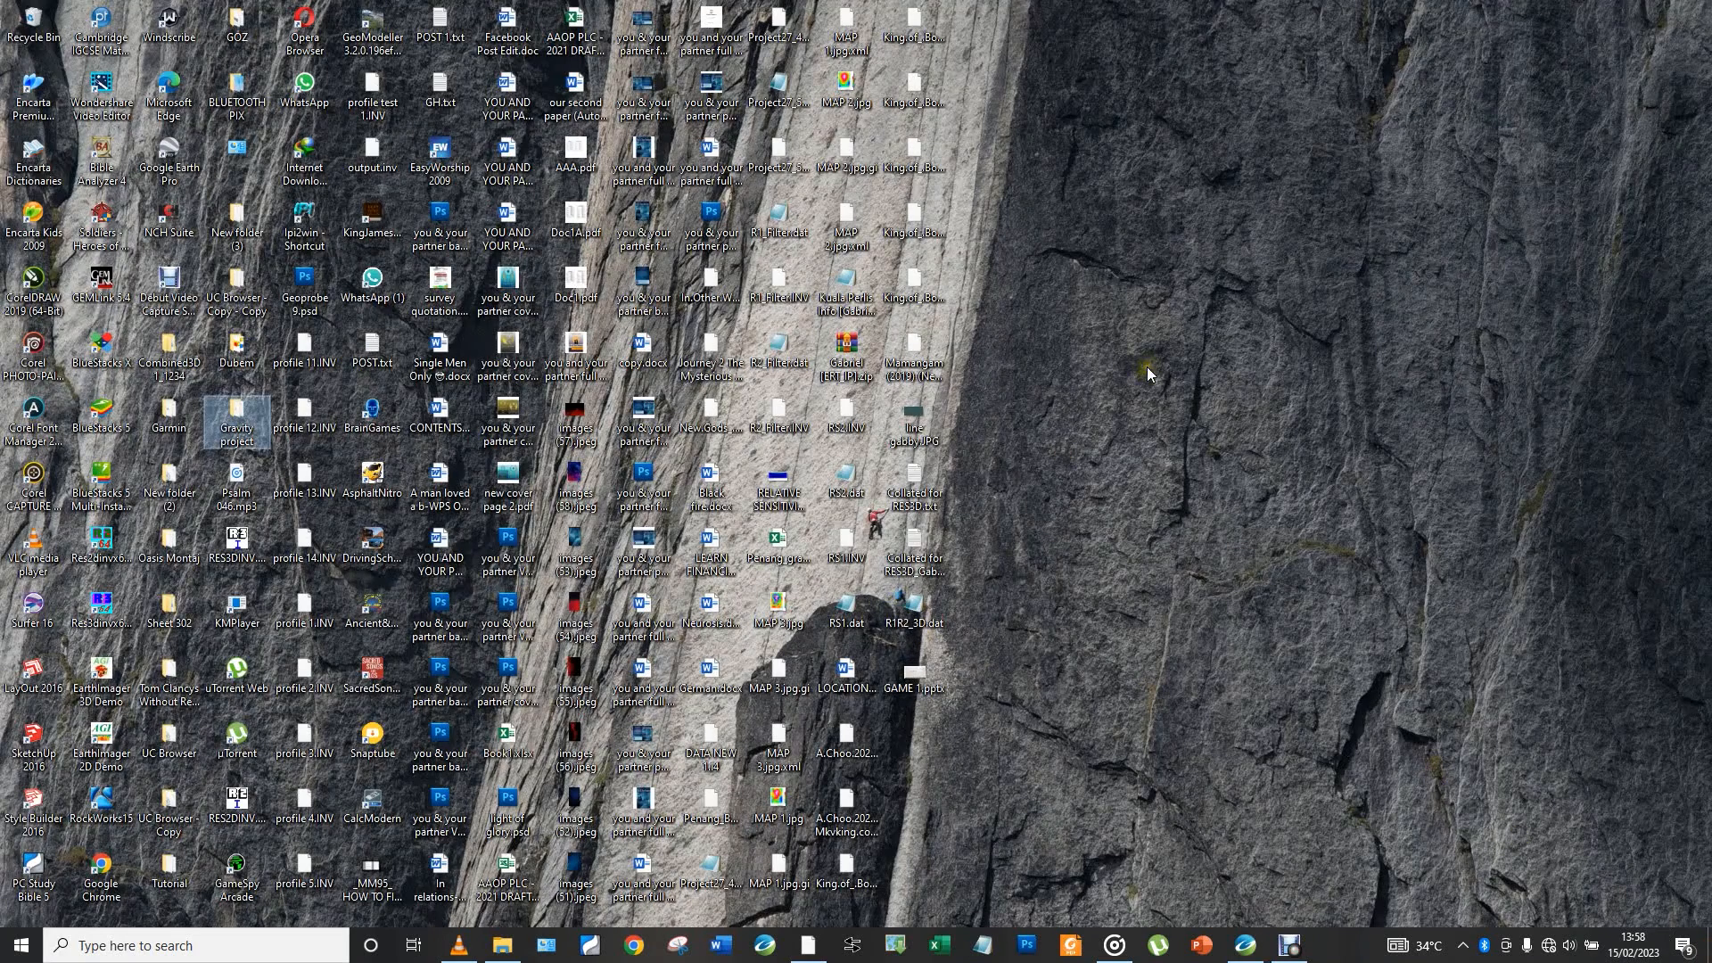
{"action": "double_click", "coordinate": [238, 436]}
{"action": "left_click", "coordinate": [726, 258]}
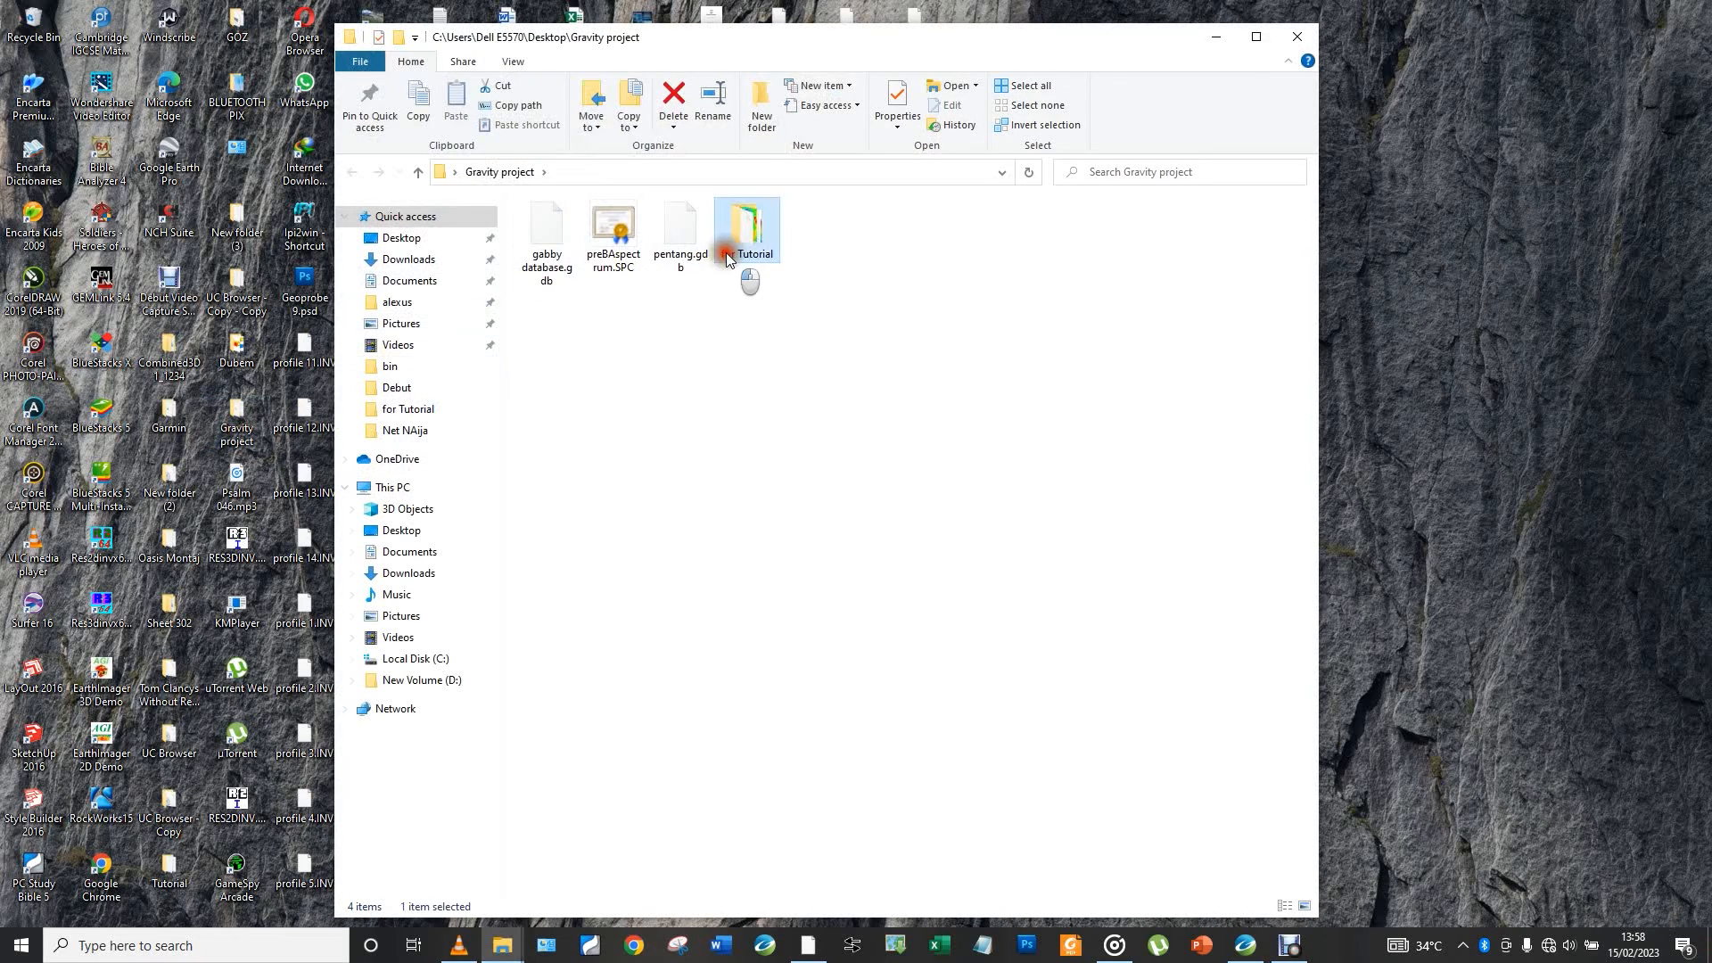
{"action": "double_click", "coordinate": [726, 258]}
{"action": "left_click", "coordinate": [575, 232]}
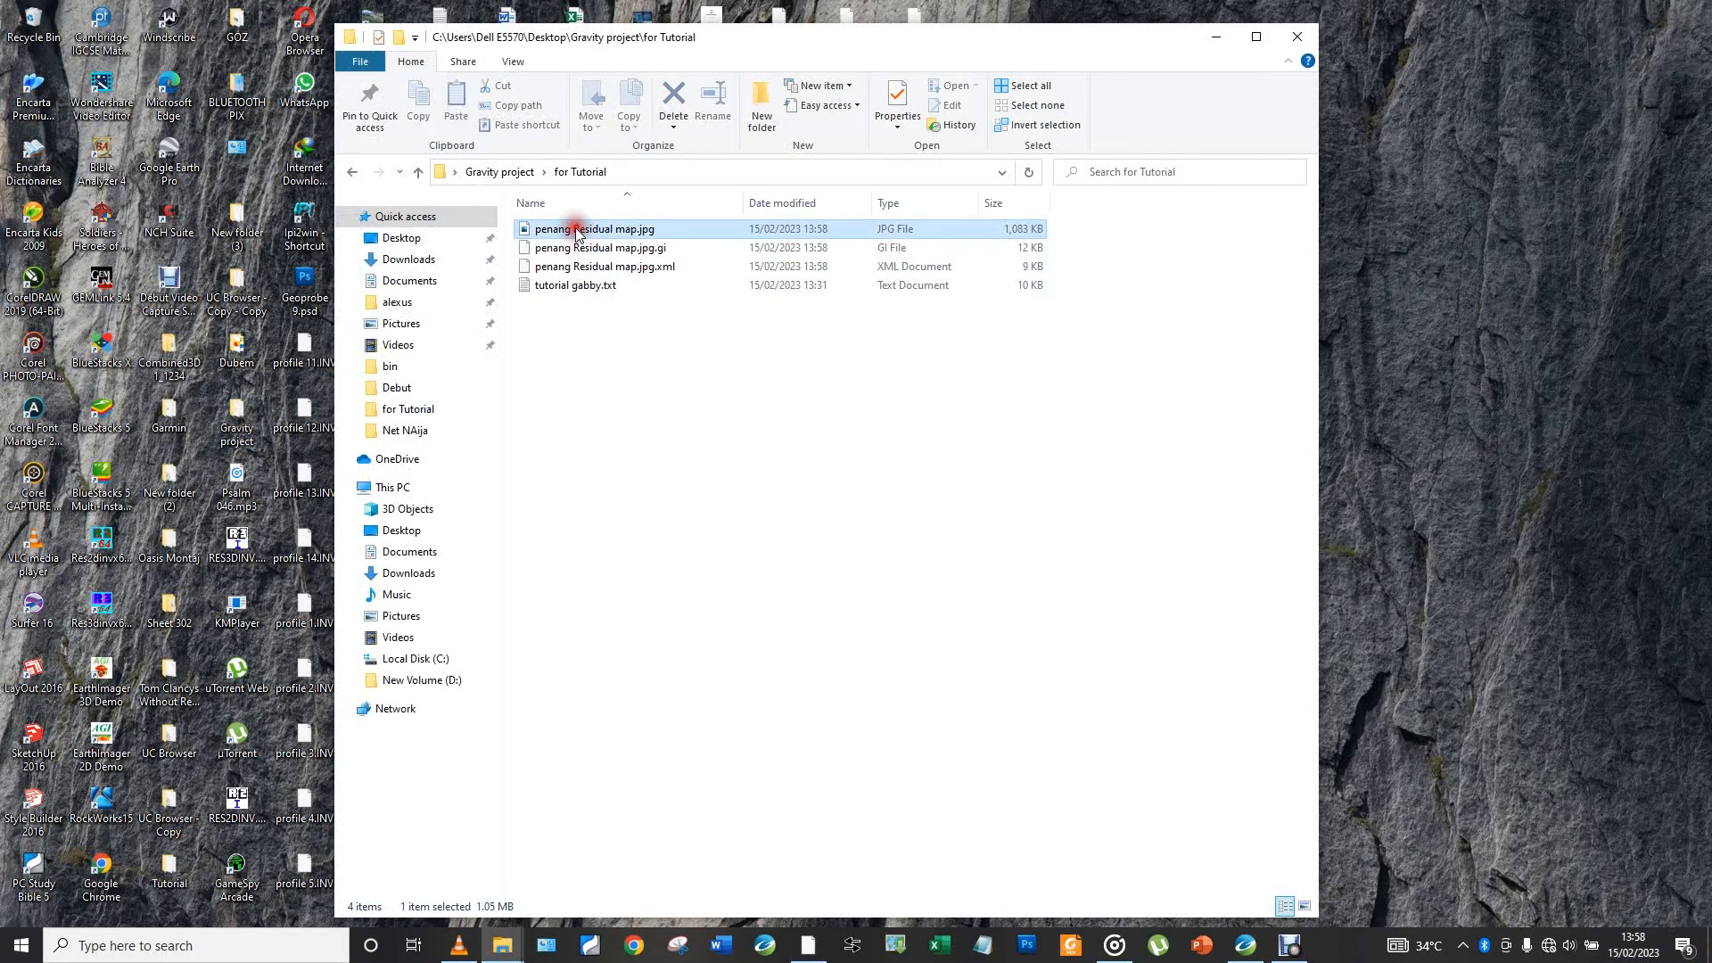
{"action": "double_click", "coordinate": [575, 232]}
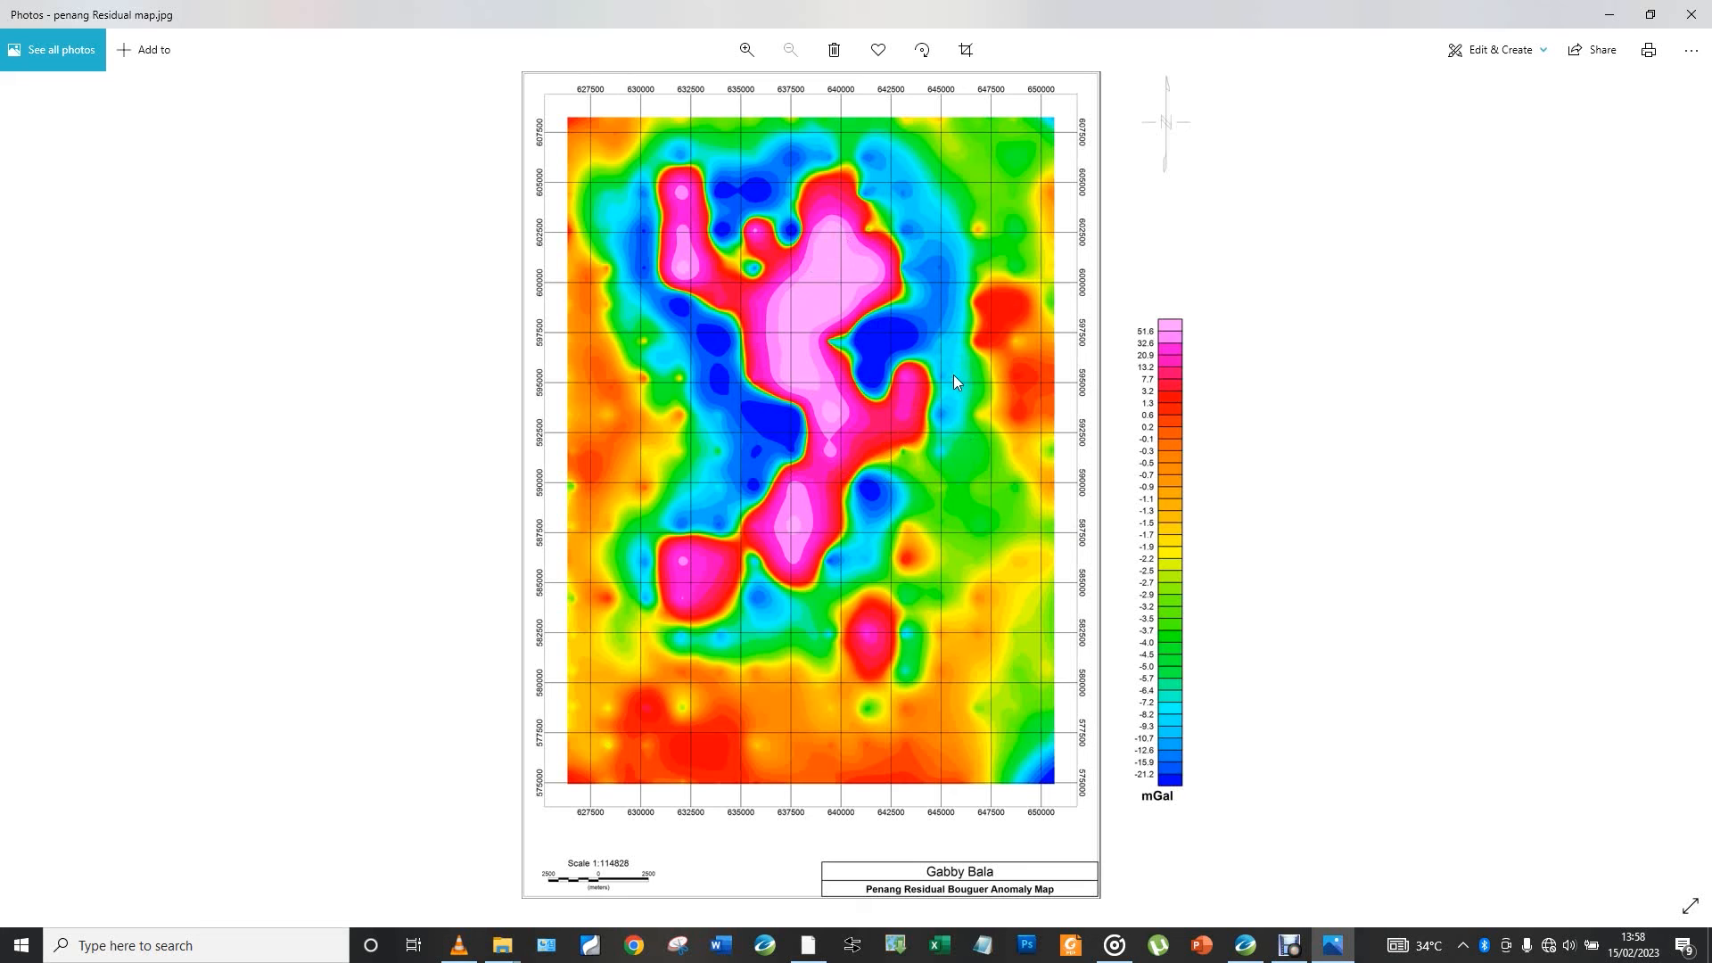
{"action": "left_click", "coordinate": [1610, 15]}
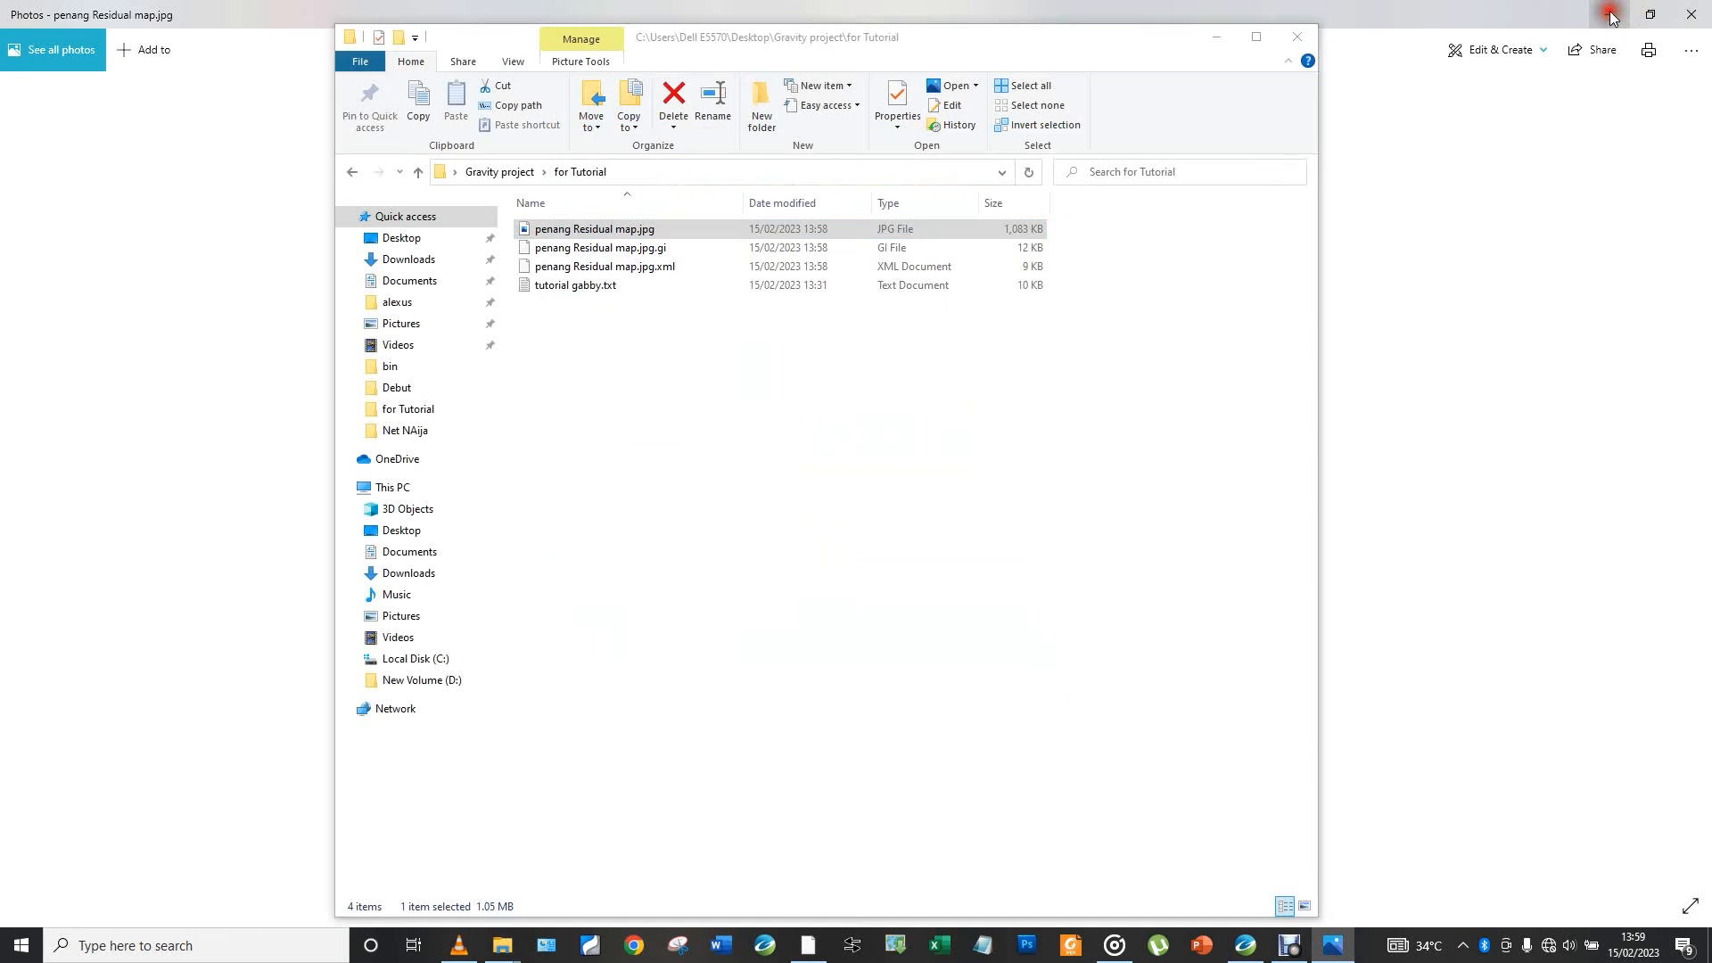
Switch back to Oasis montaj and set up a JPEG export of the full Bouguer map at 300 dots per inch
{"action": "left_click", "coordinate": [1248, 947]}
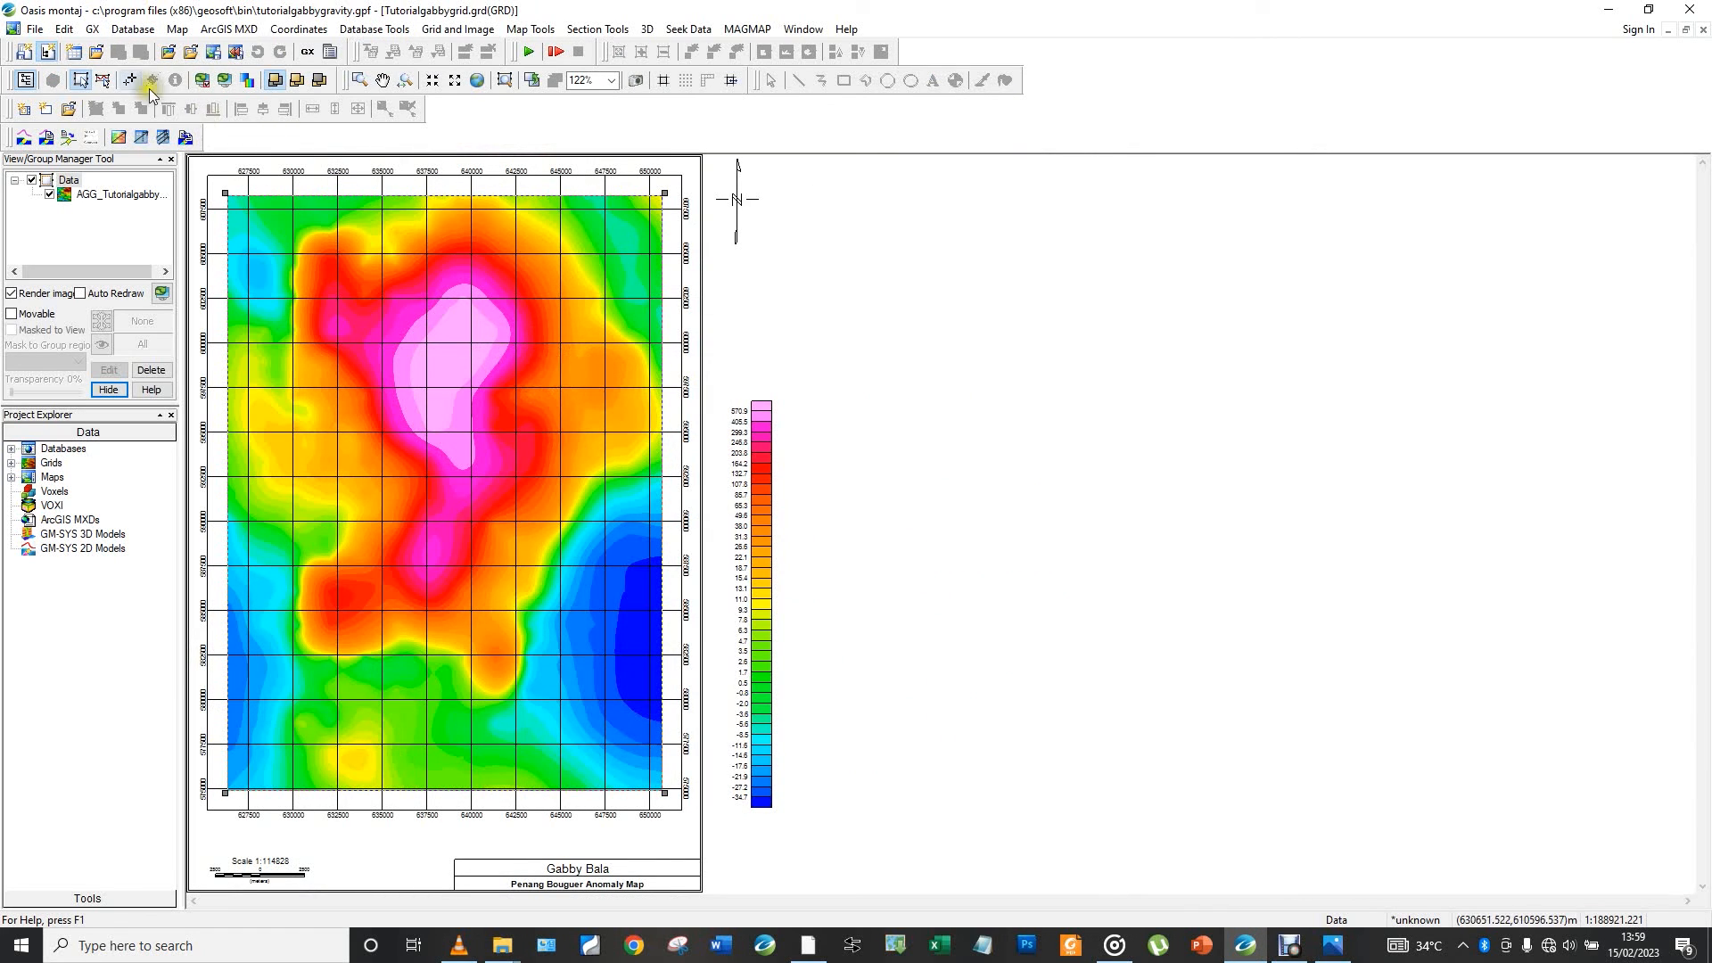
{"action": "left_click", "coordinate": [177, 29]}
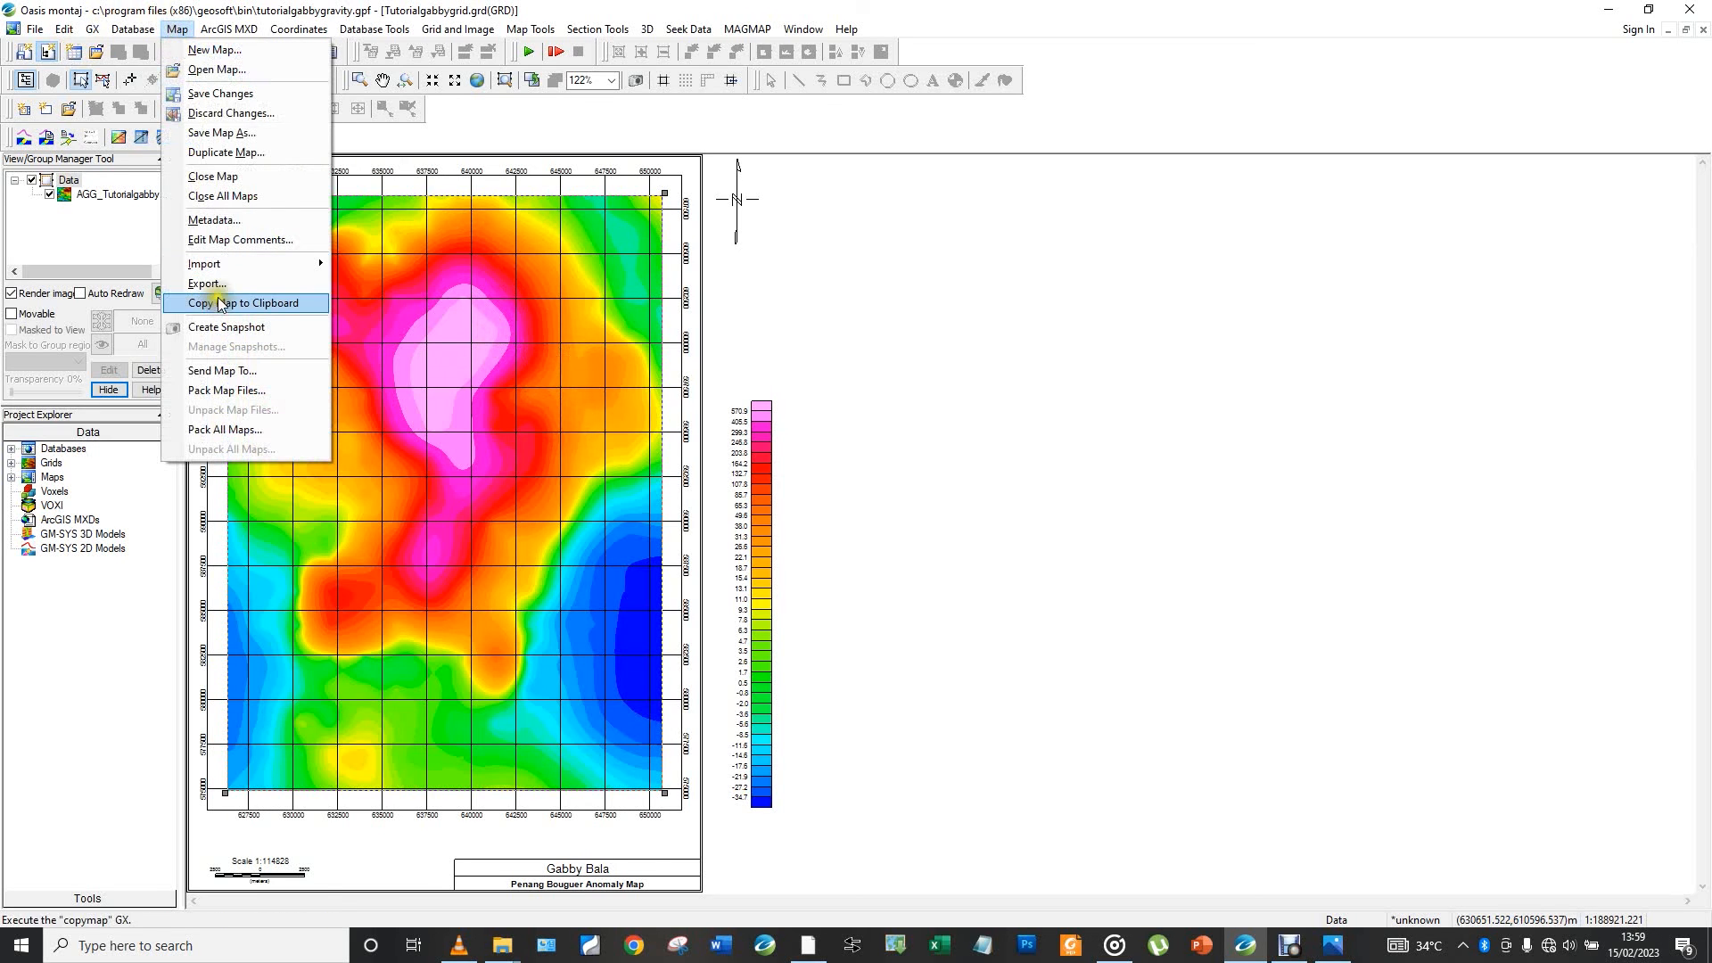
{"action": "left_click", "coordinate": [306, 286]}
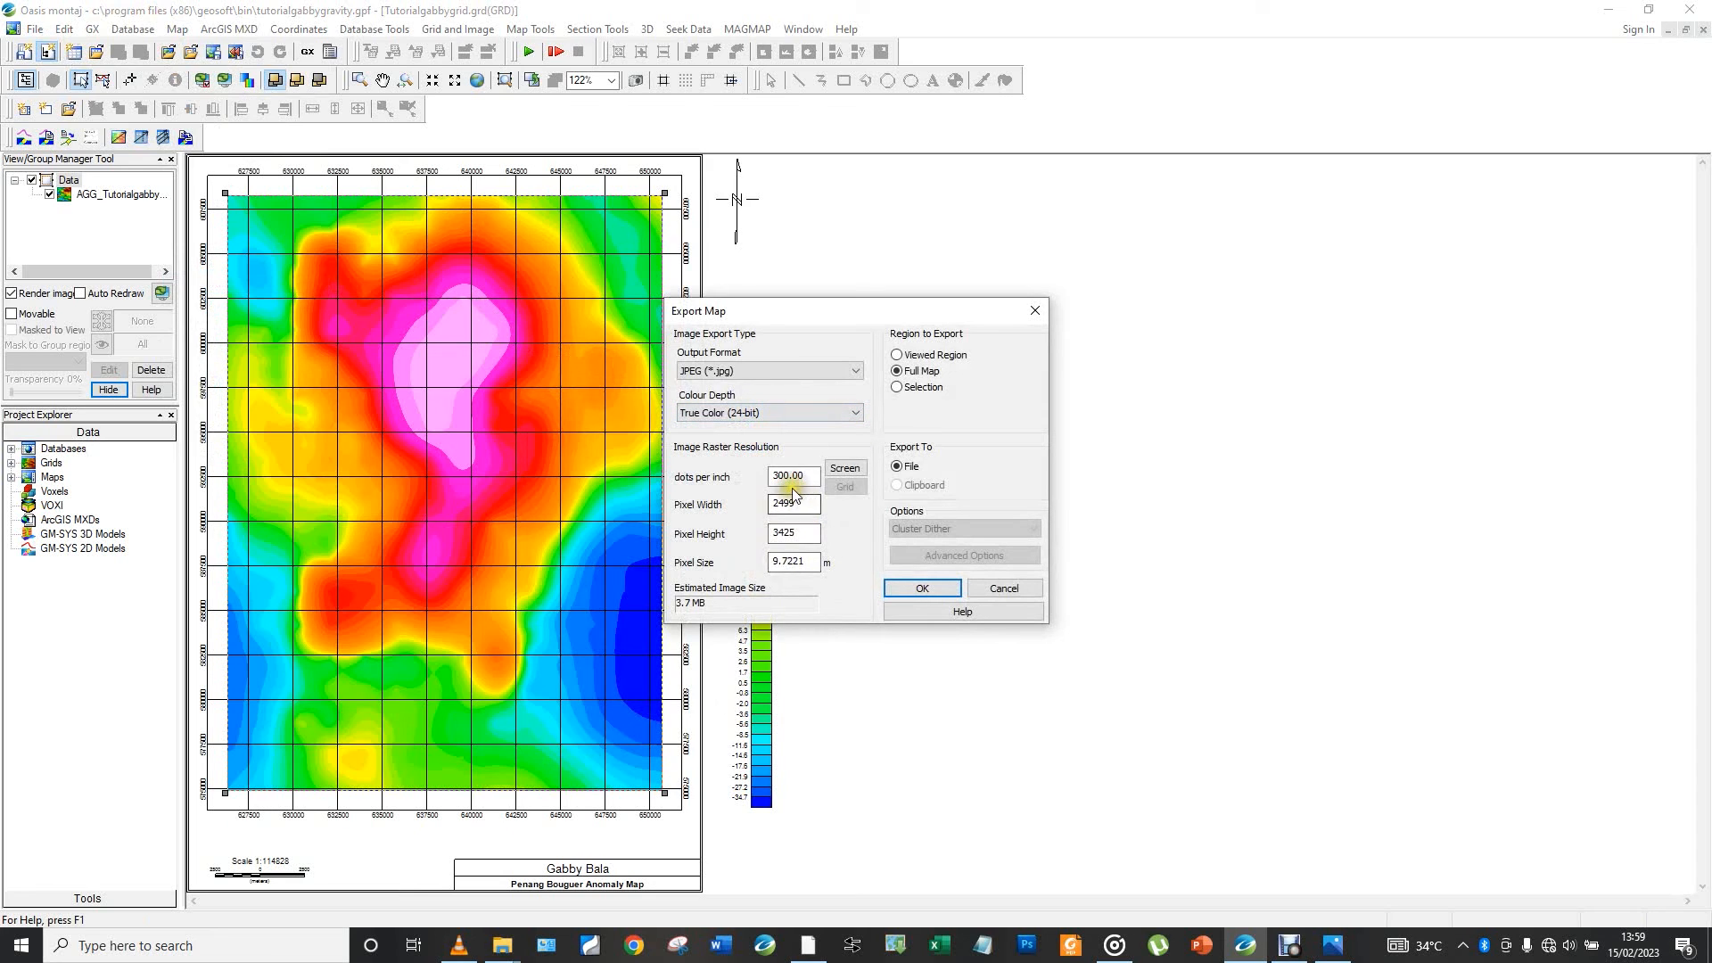
{"action": "left_click", "coordinate": [924, 590]}
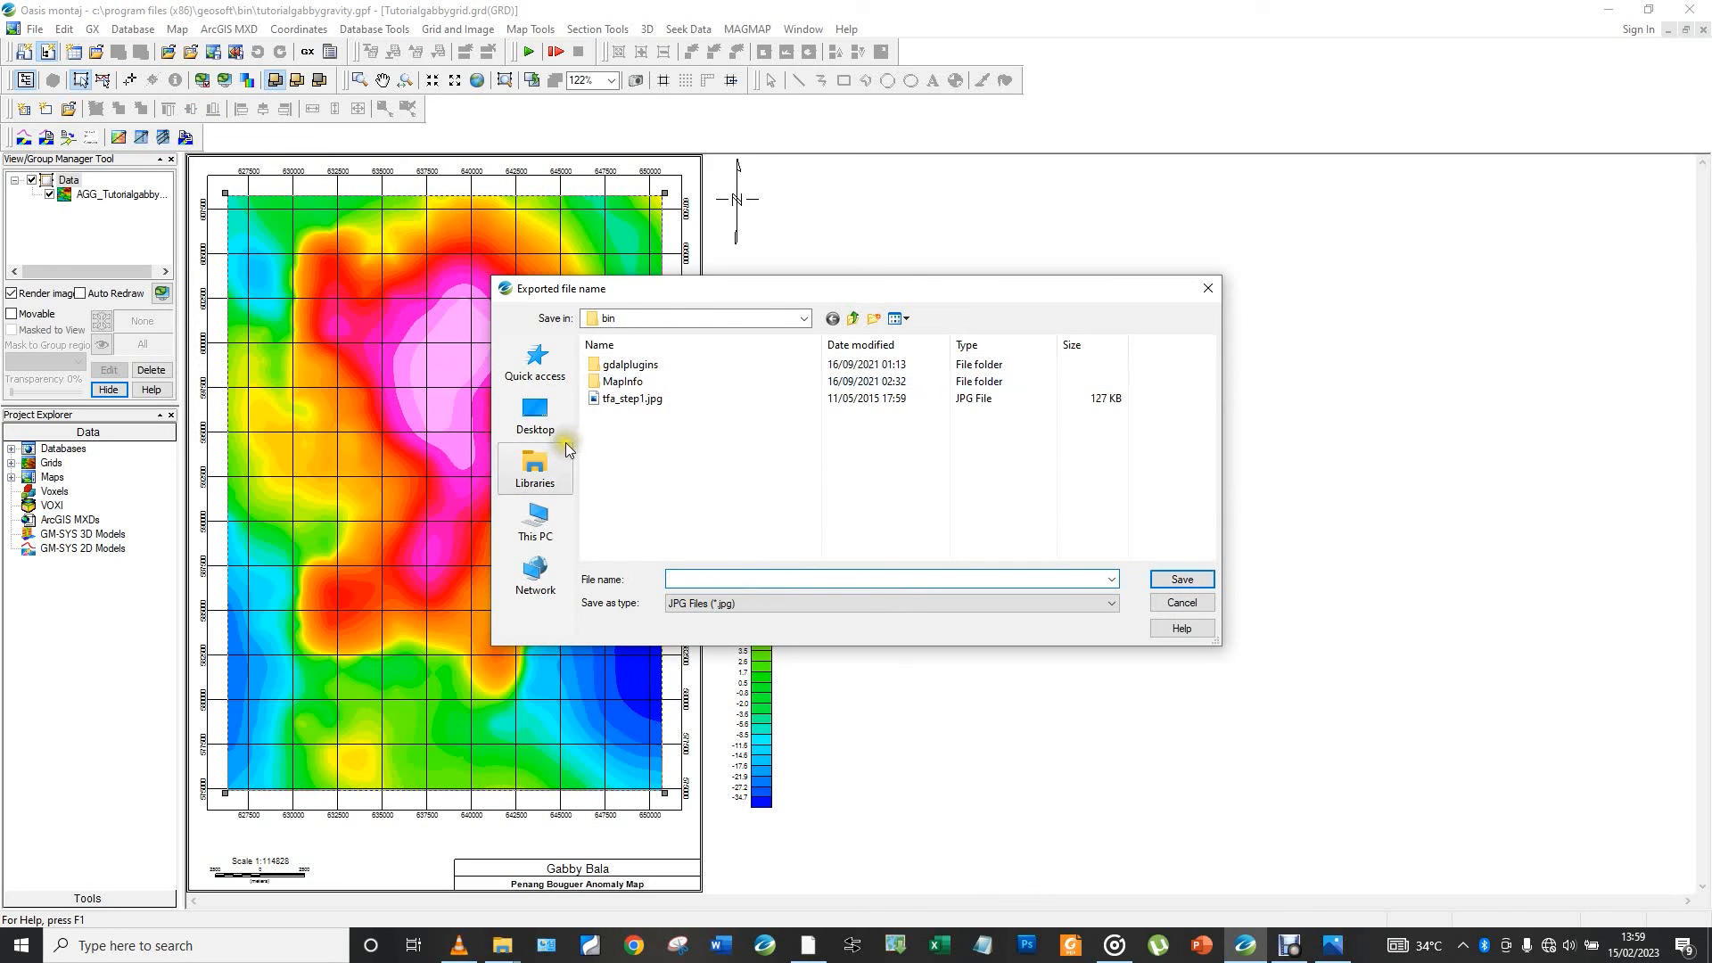
Save the exported JPEG in Gravity project, subfolder "for Tutorial", reusing the existing file's name with "Residual" replaced by "Regional"
{"action": "left_click", "coordinate": [541, 419]}
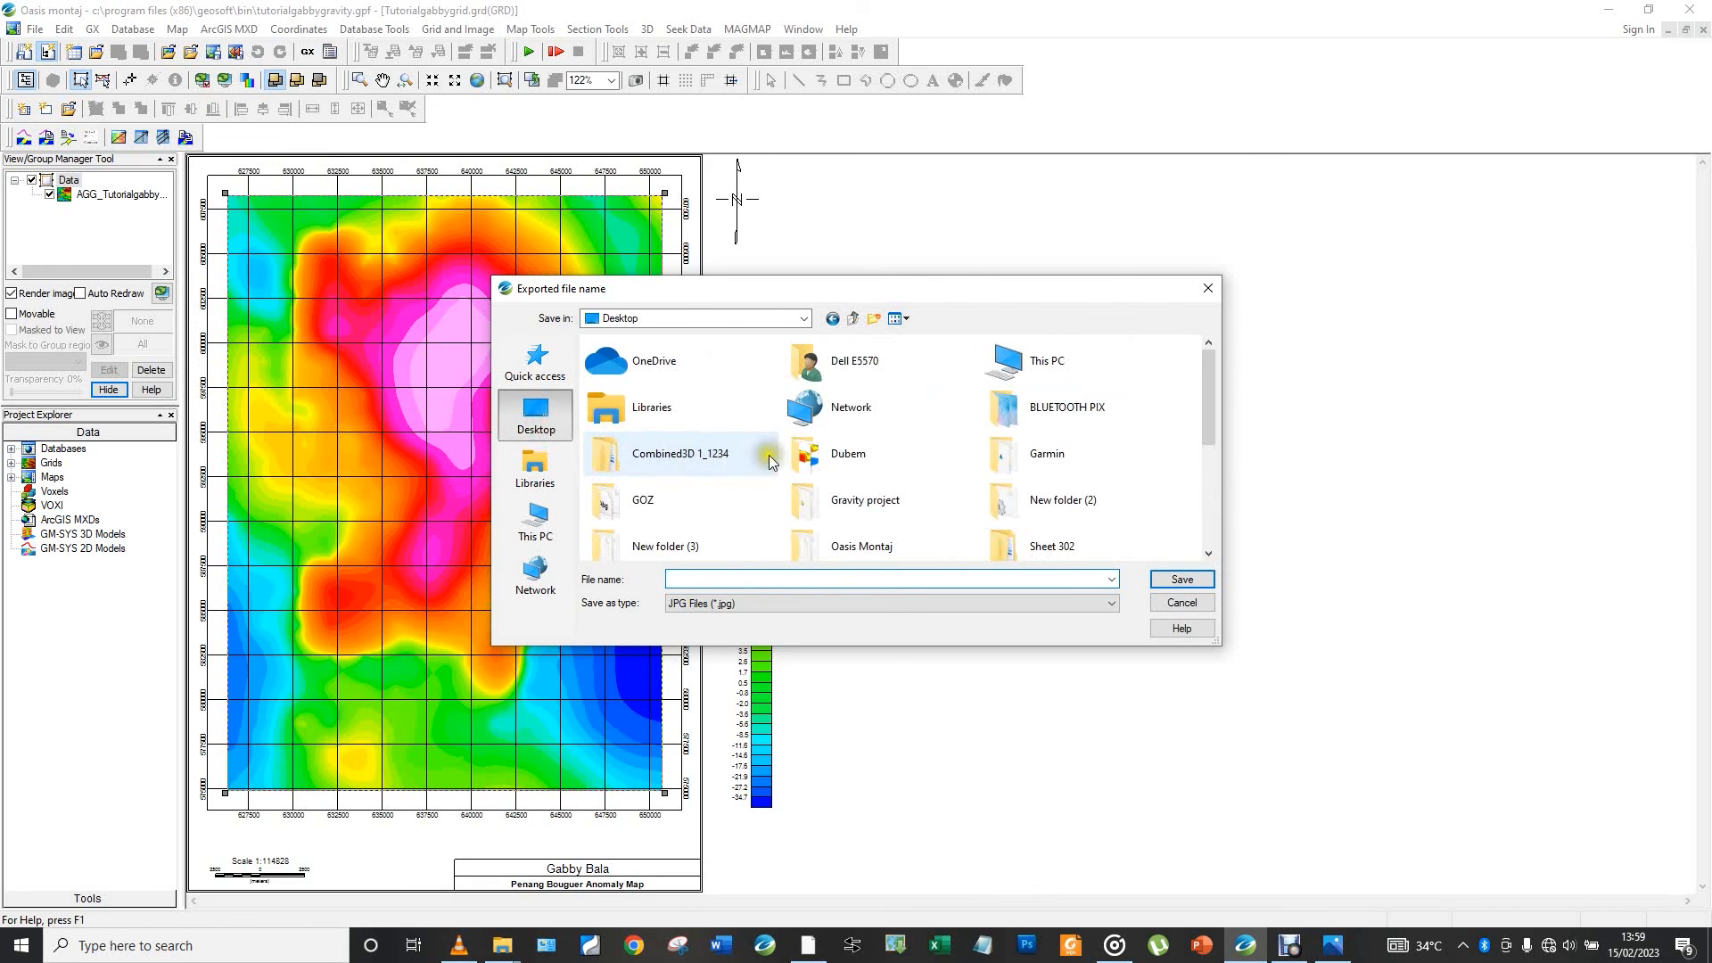
{"action": "double_click", "coordinate": [830, 498]}
{"action": "double_click", "coordinate": [747, 374]}
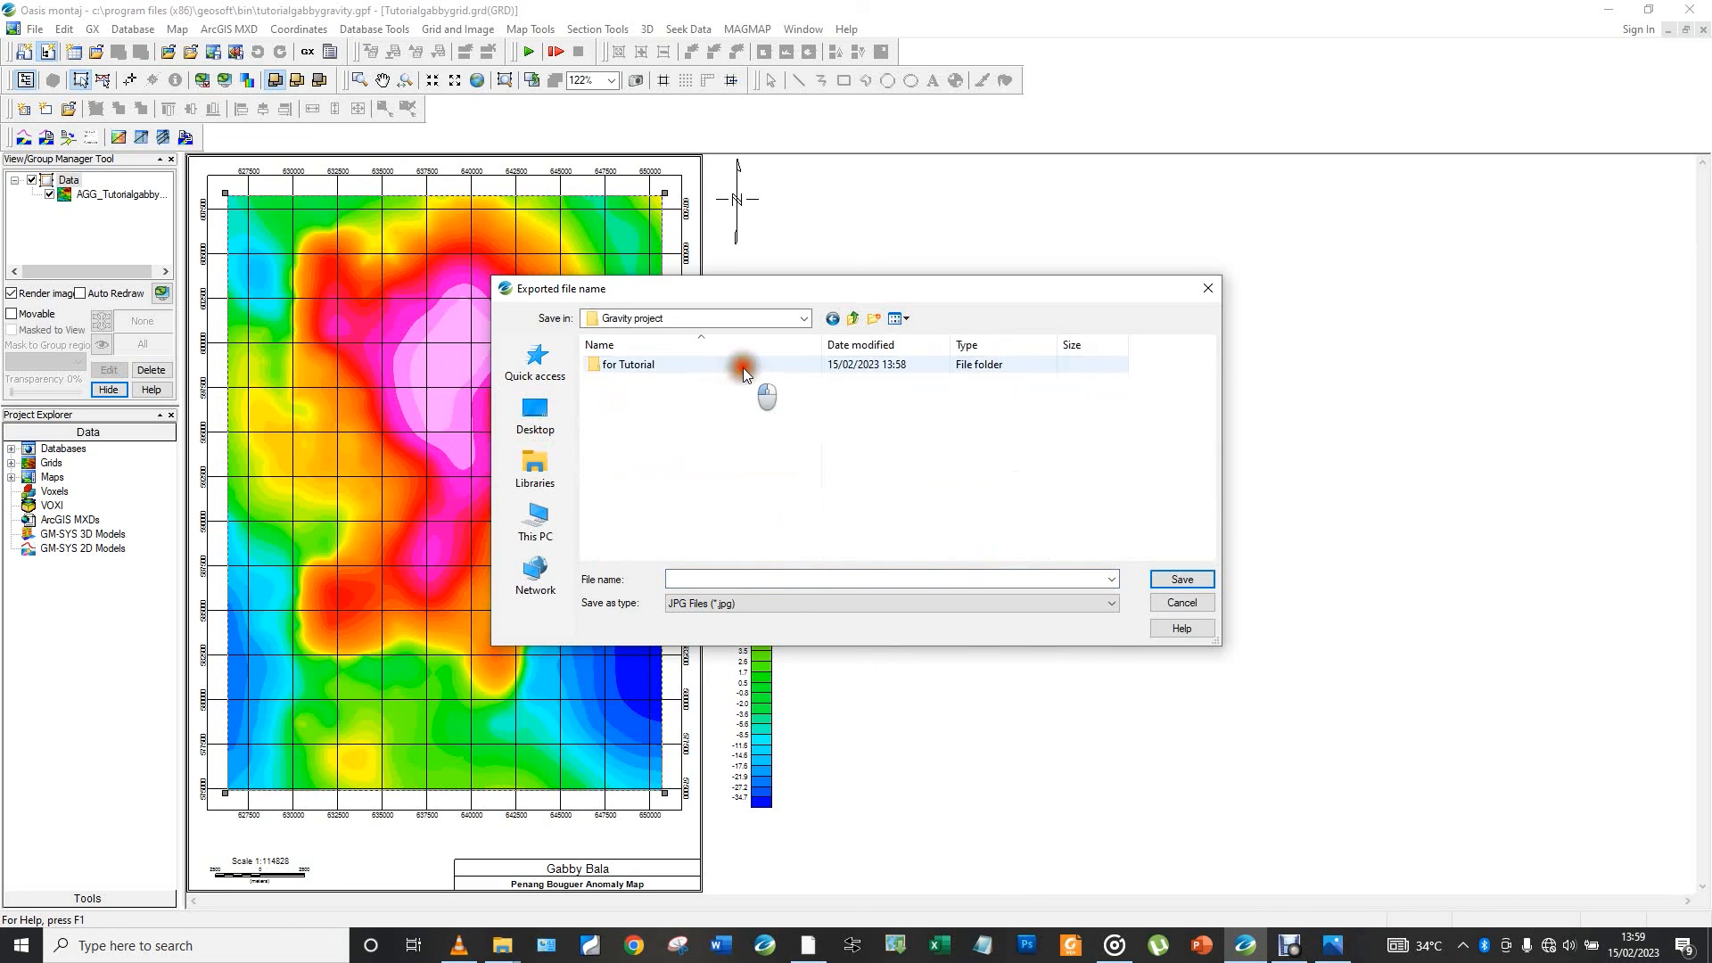
{"action": "left_click", "coordinate": [654, 433]}
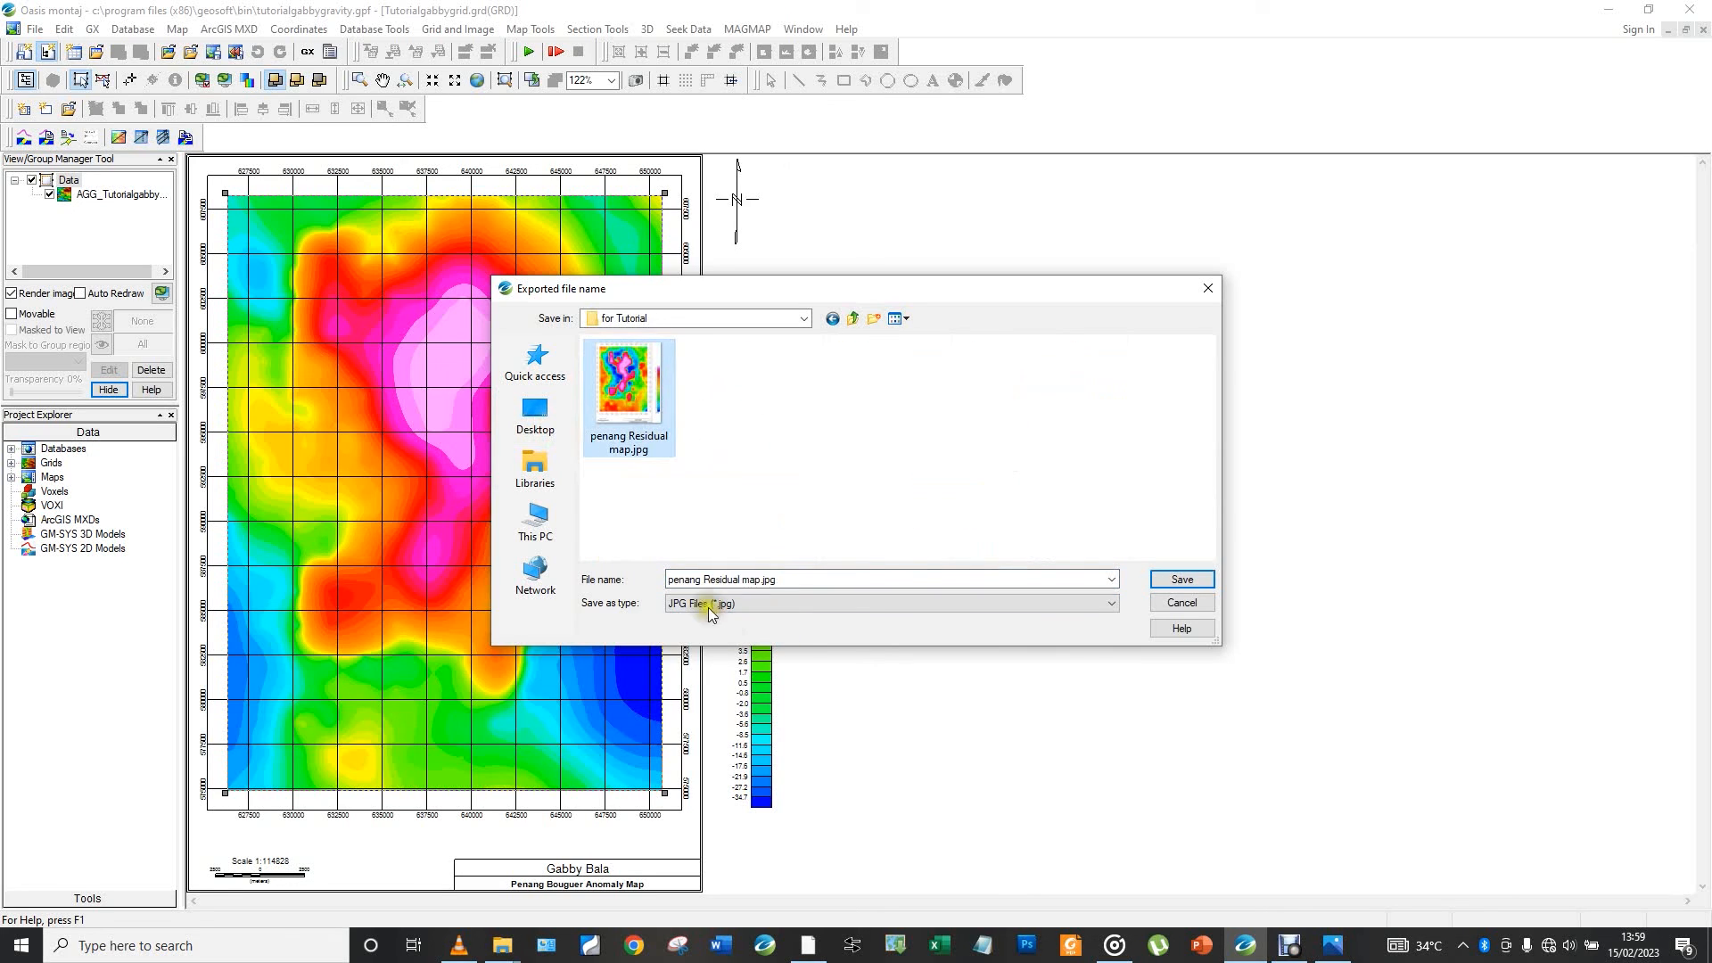
{"action": "double_click", "coordinate": [715, 578]}
{"action": "left_click", "coordinate": [715, 577]}
{"action": "double_click", "coordinate": [715, 578]}
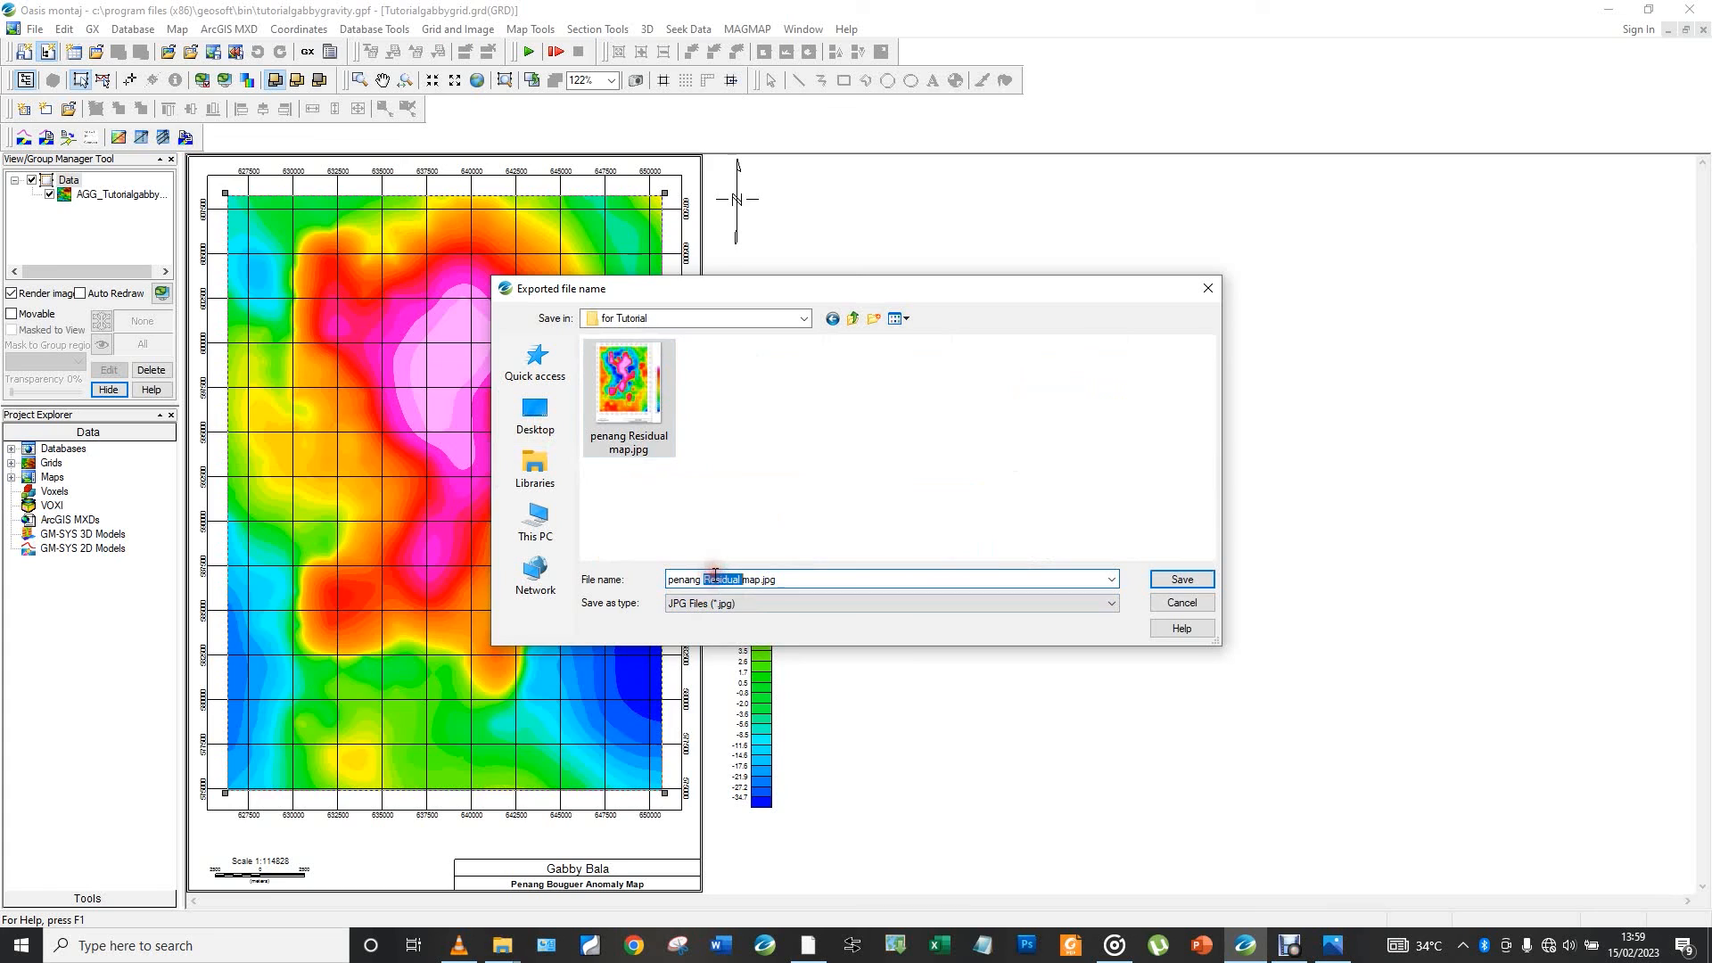
{"action": "type", "text": "Regional"}
{"action": "left_click", "coordinate": [1172, 581]}
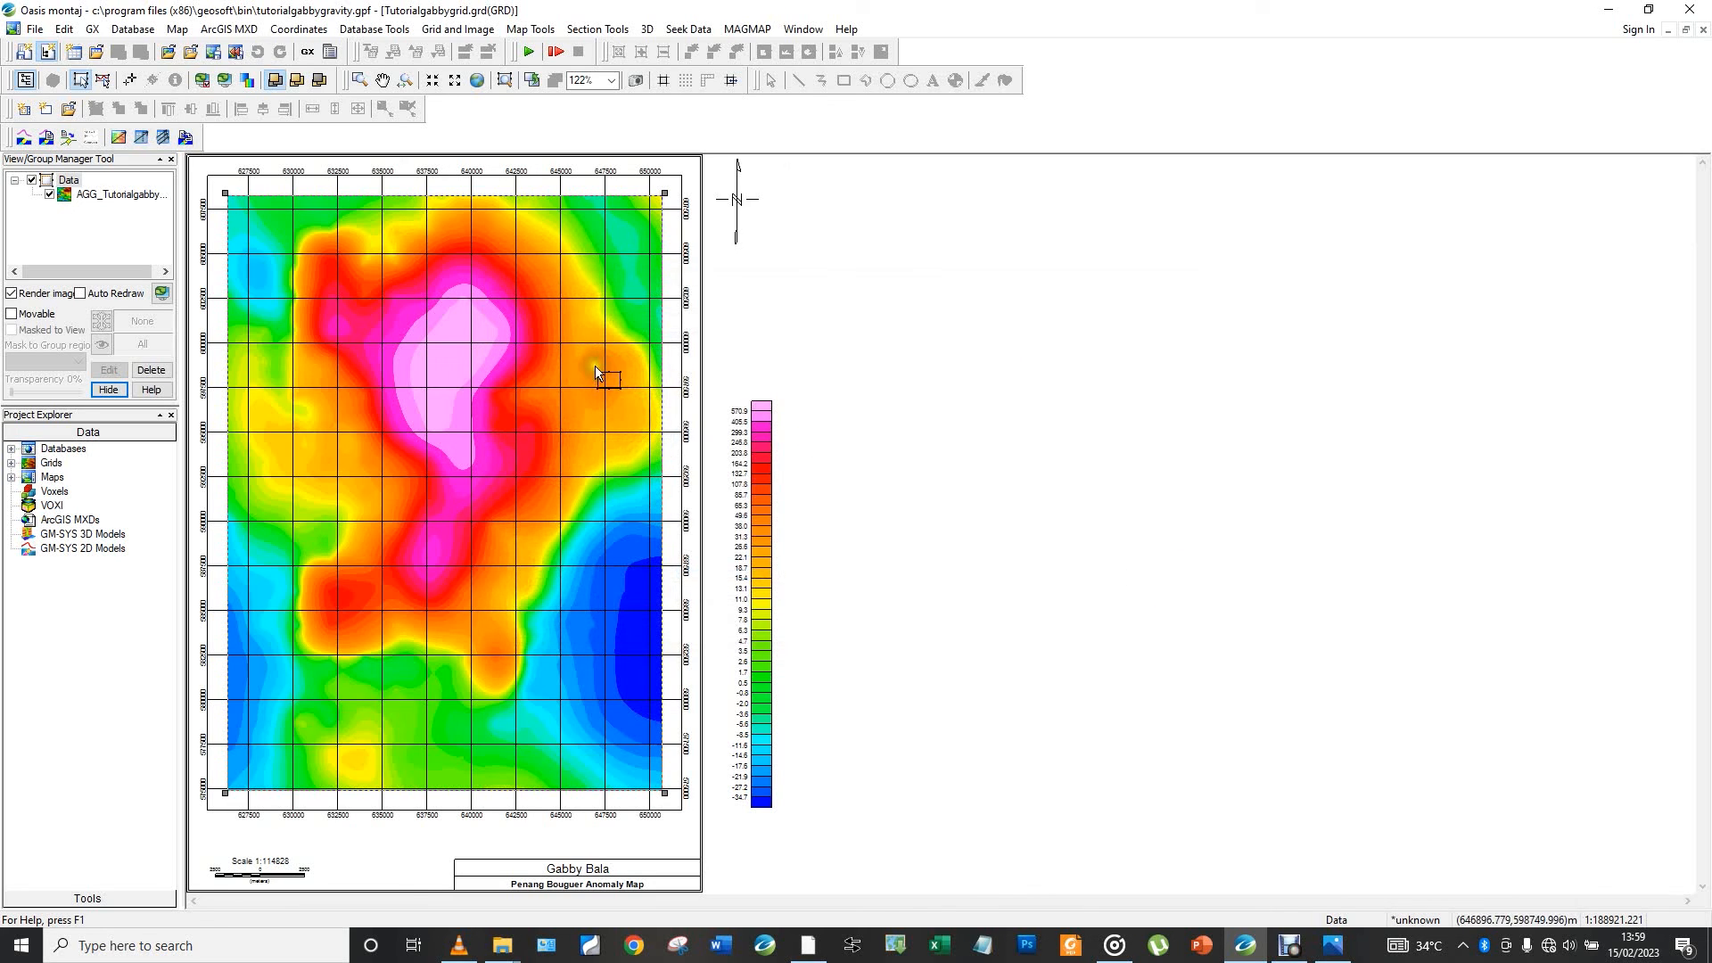
List the project's maps and grids, and save the open Bouguer map as Tutorialgabbygrid.map
{"action": "left_click", "coordinate": [13, 477]}
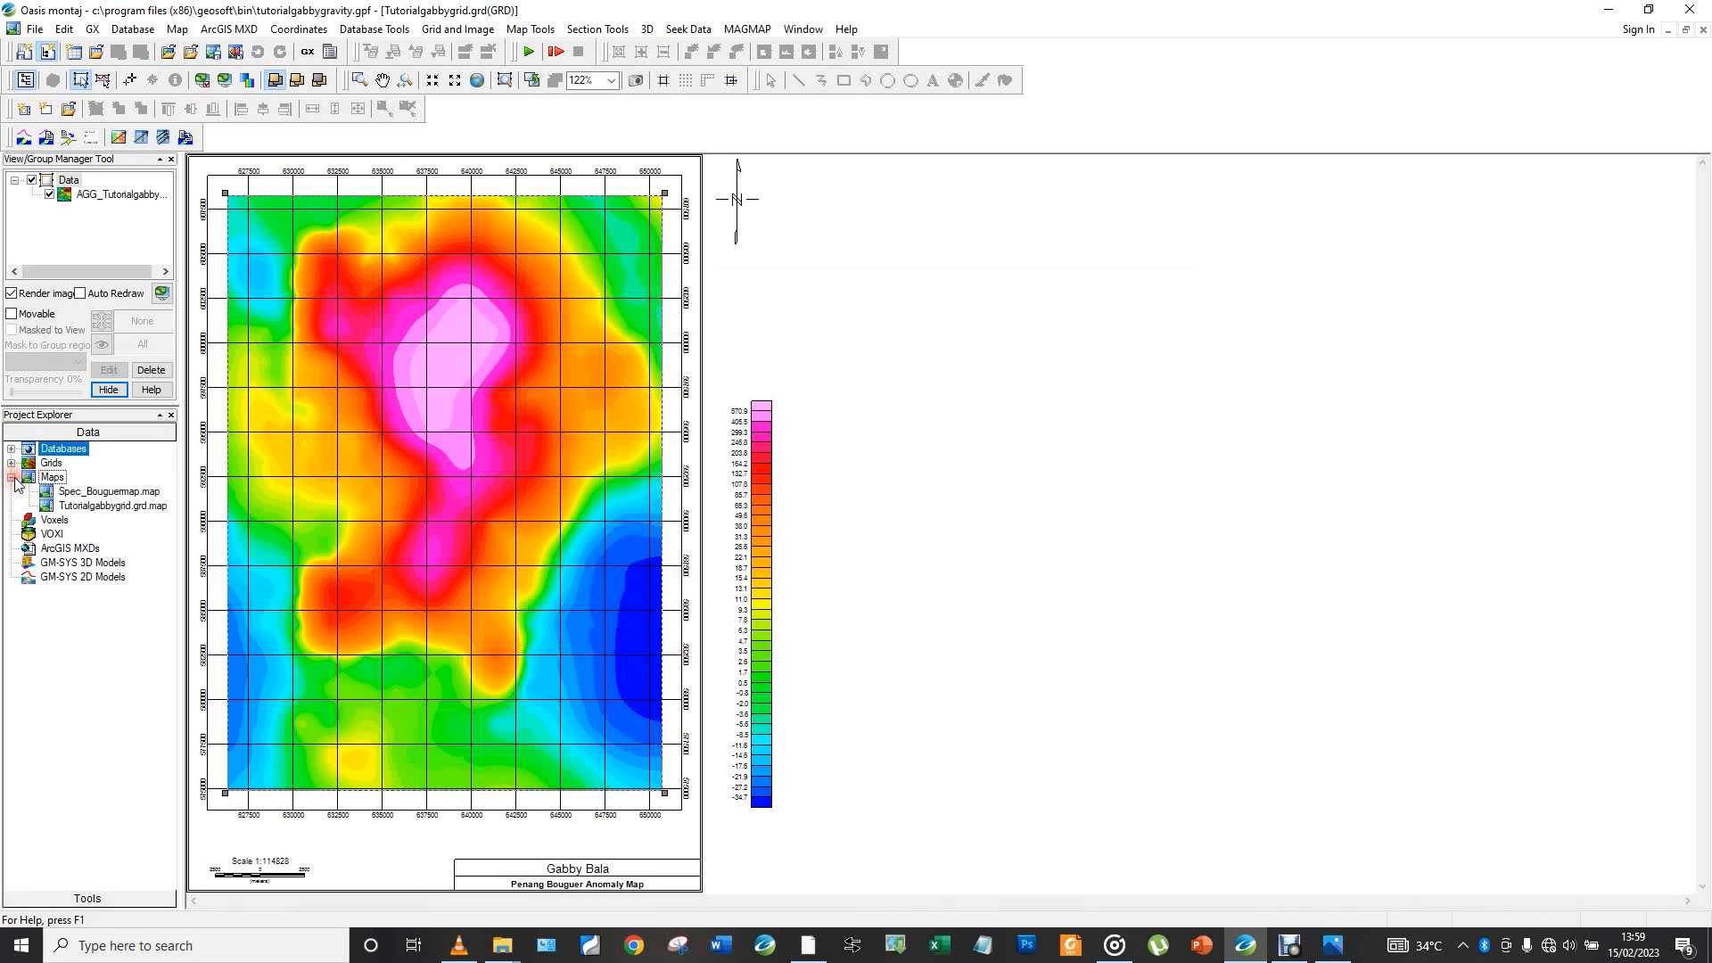
{"action": "left_click", "coordinate": [87, 493]}
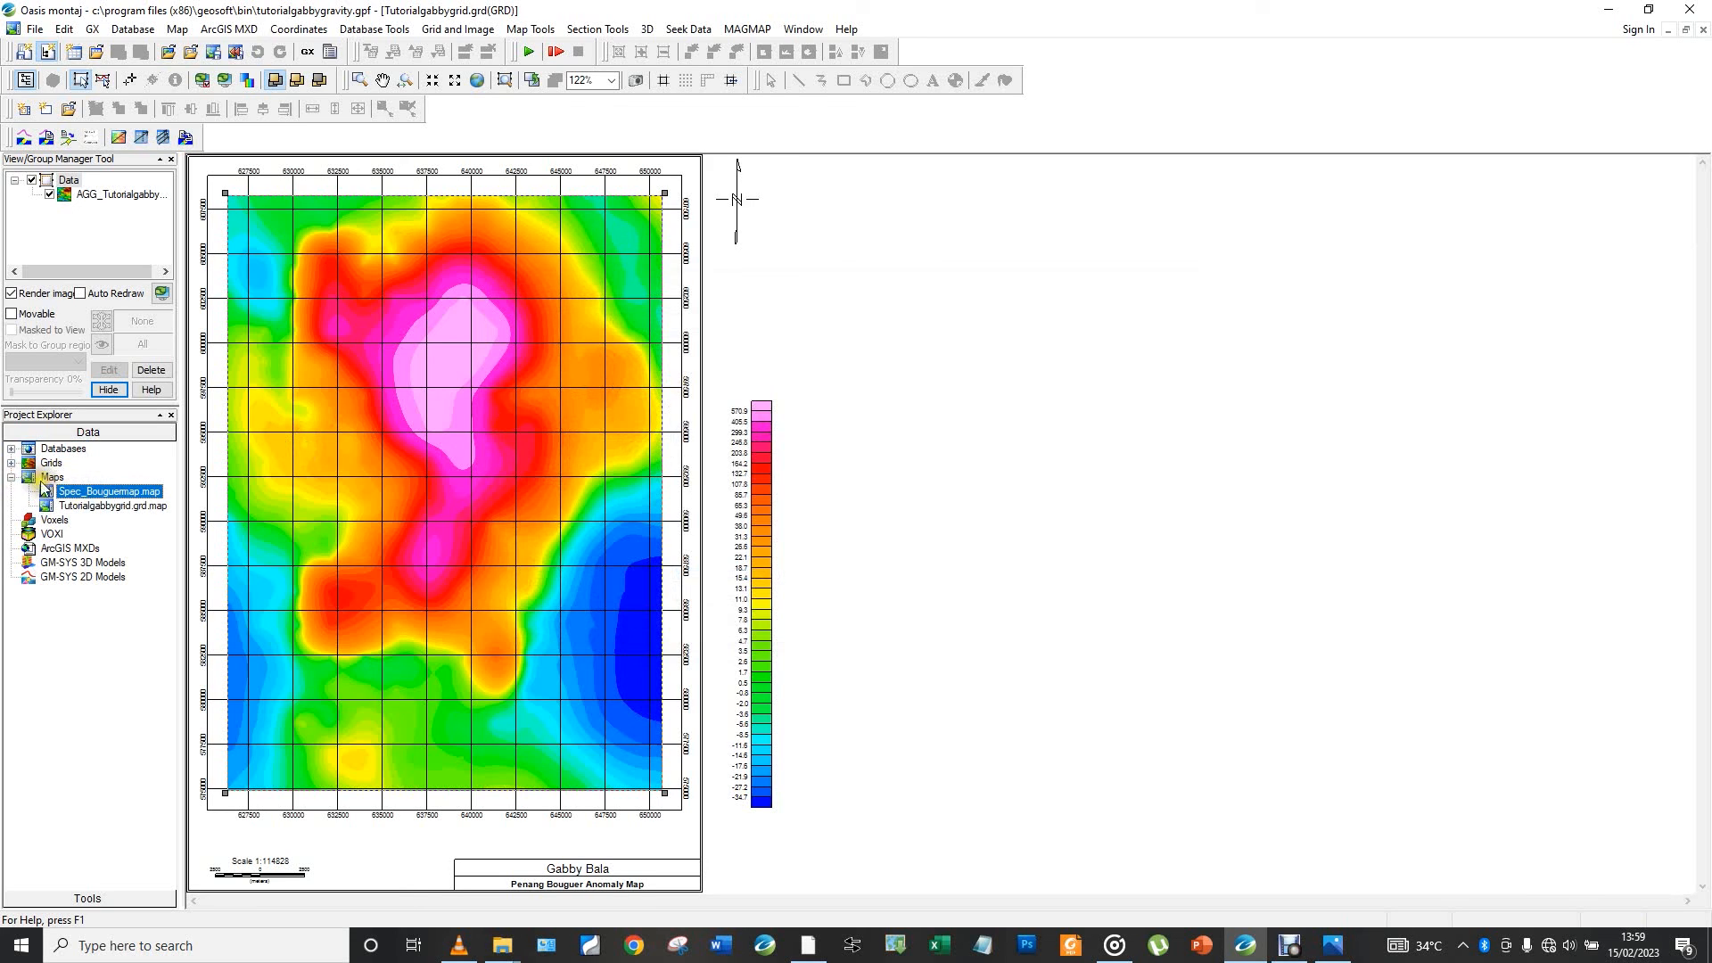
{"action": "left_click", "coordinate": [11, 463]}
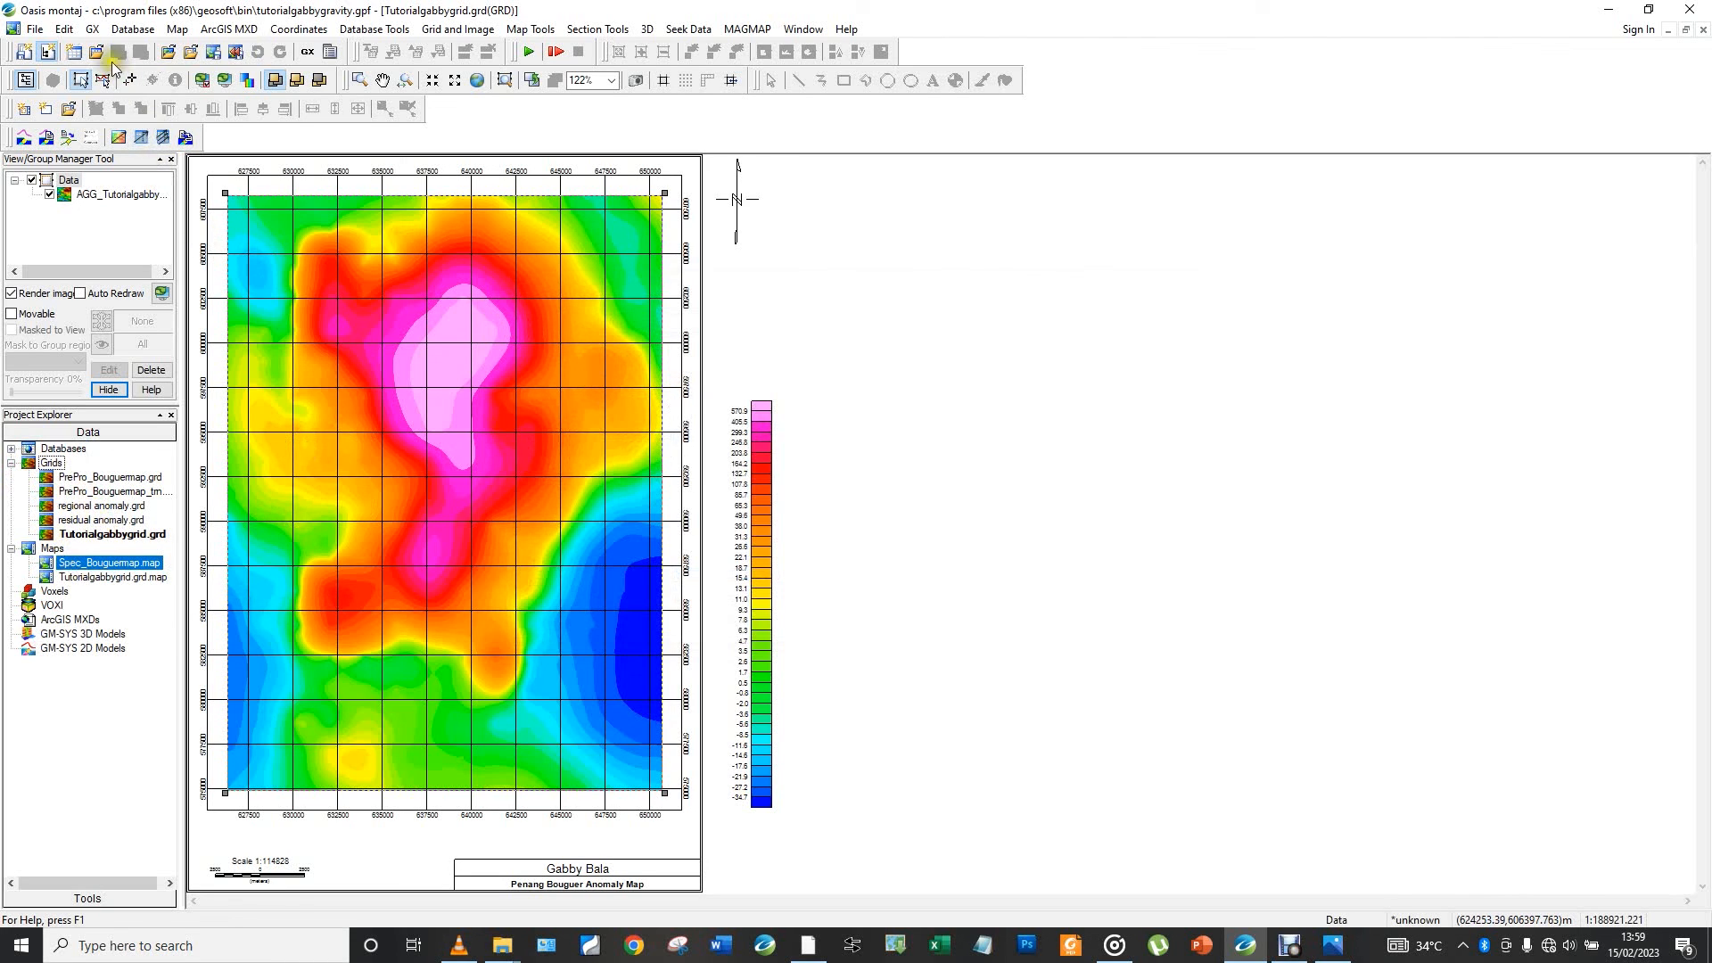
{"action": "left_click", "coordinate": [114, 577]}
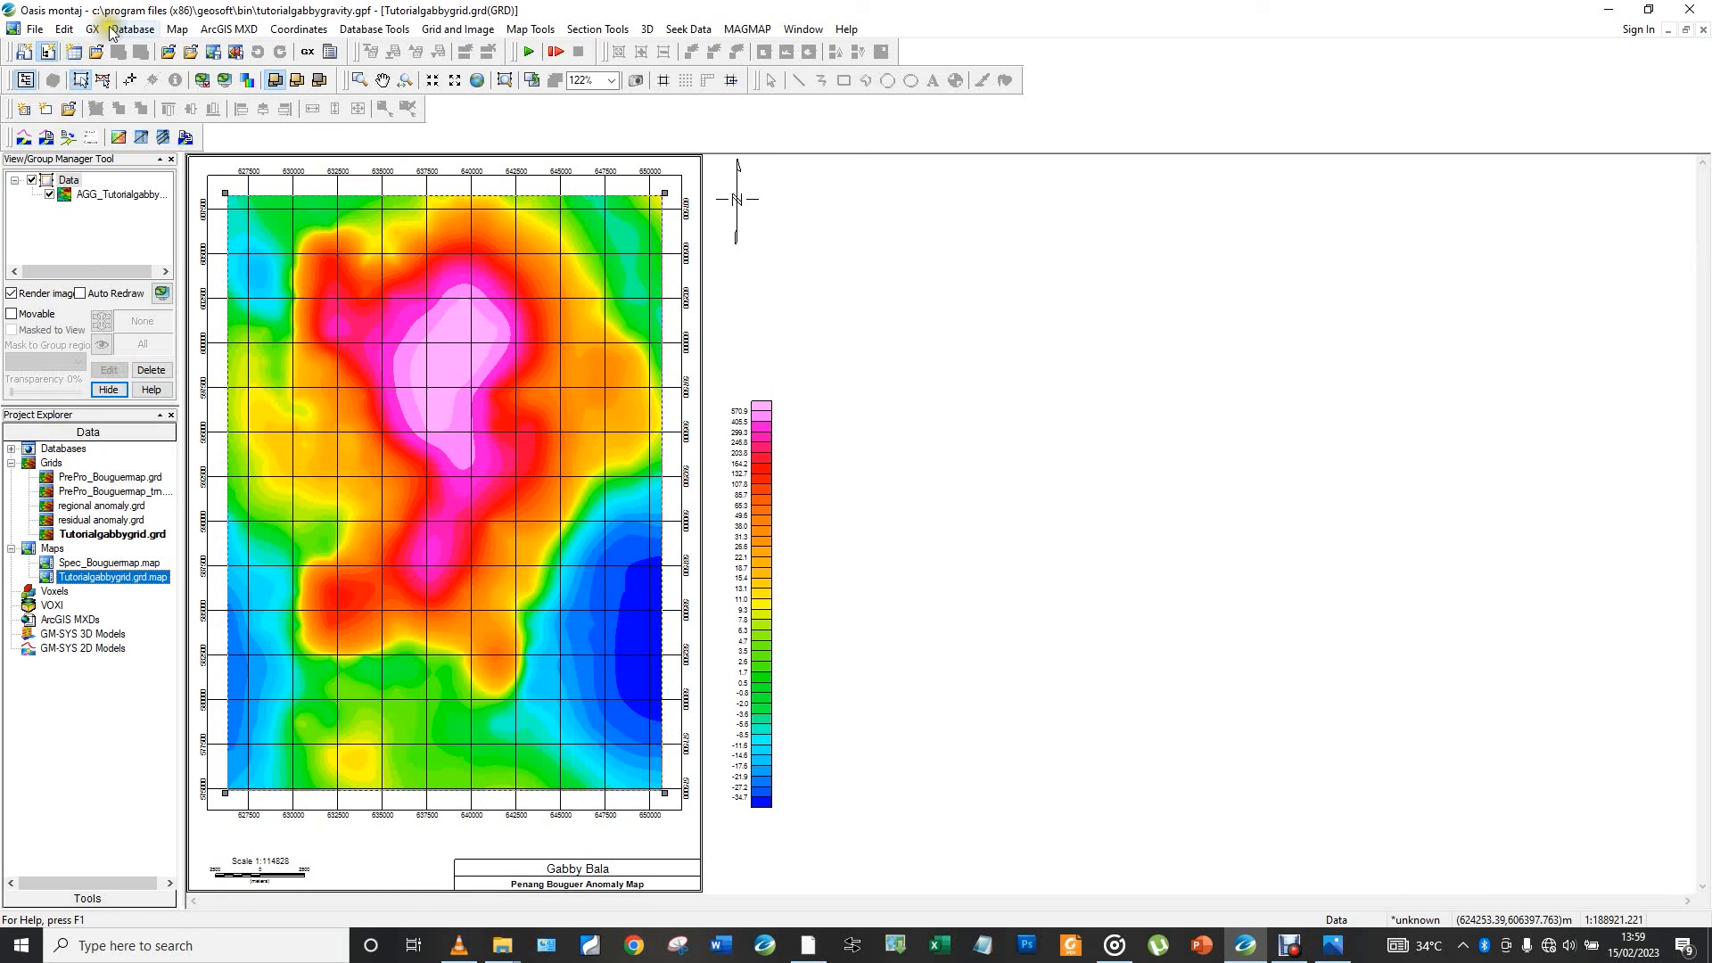
{"action": "left_click", "coordinate": [177, 30]}
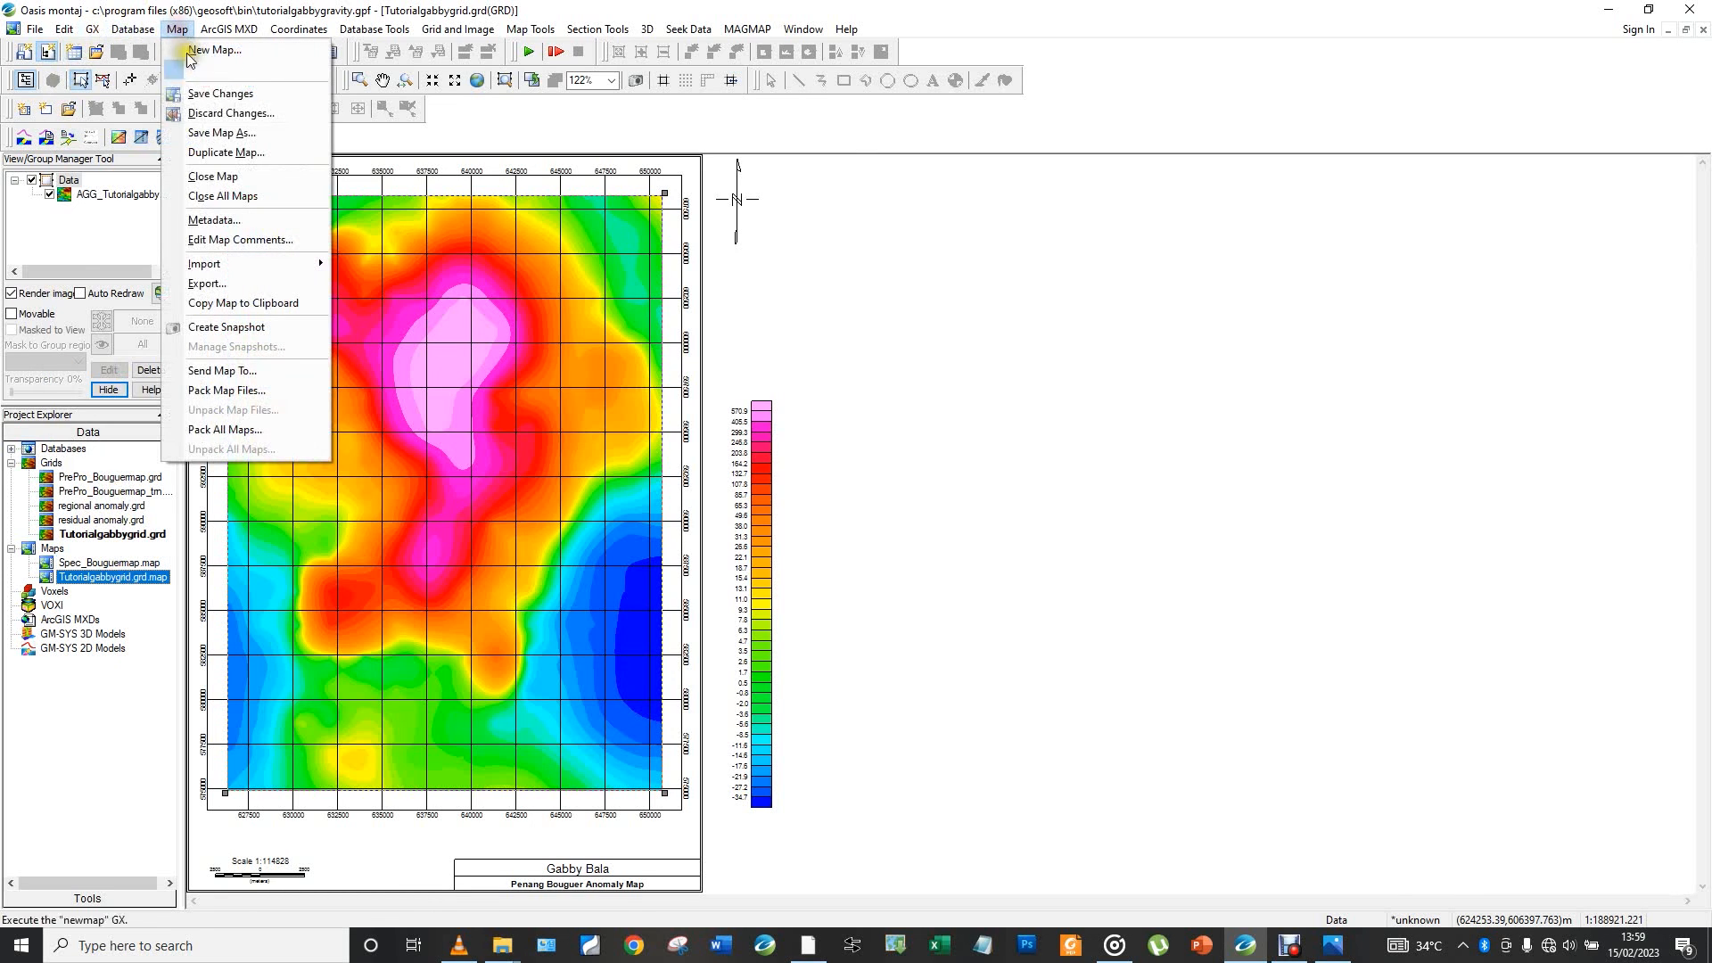
{"action": "left_click", "coordinate": [232, 132]}
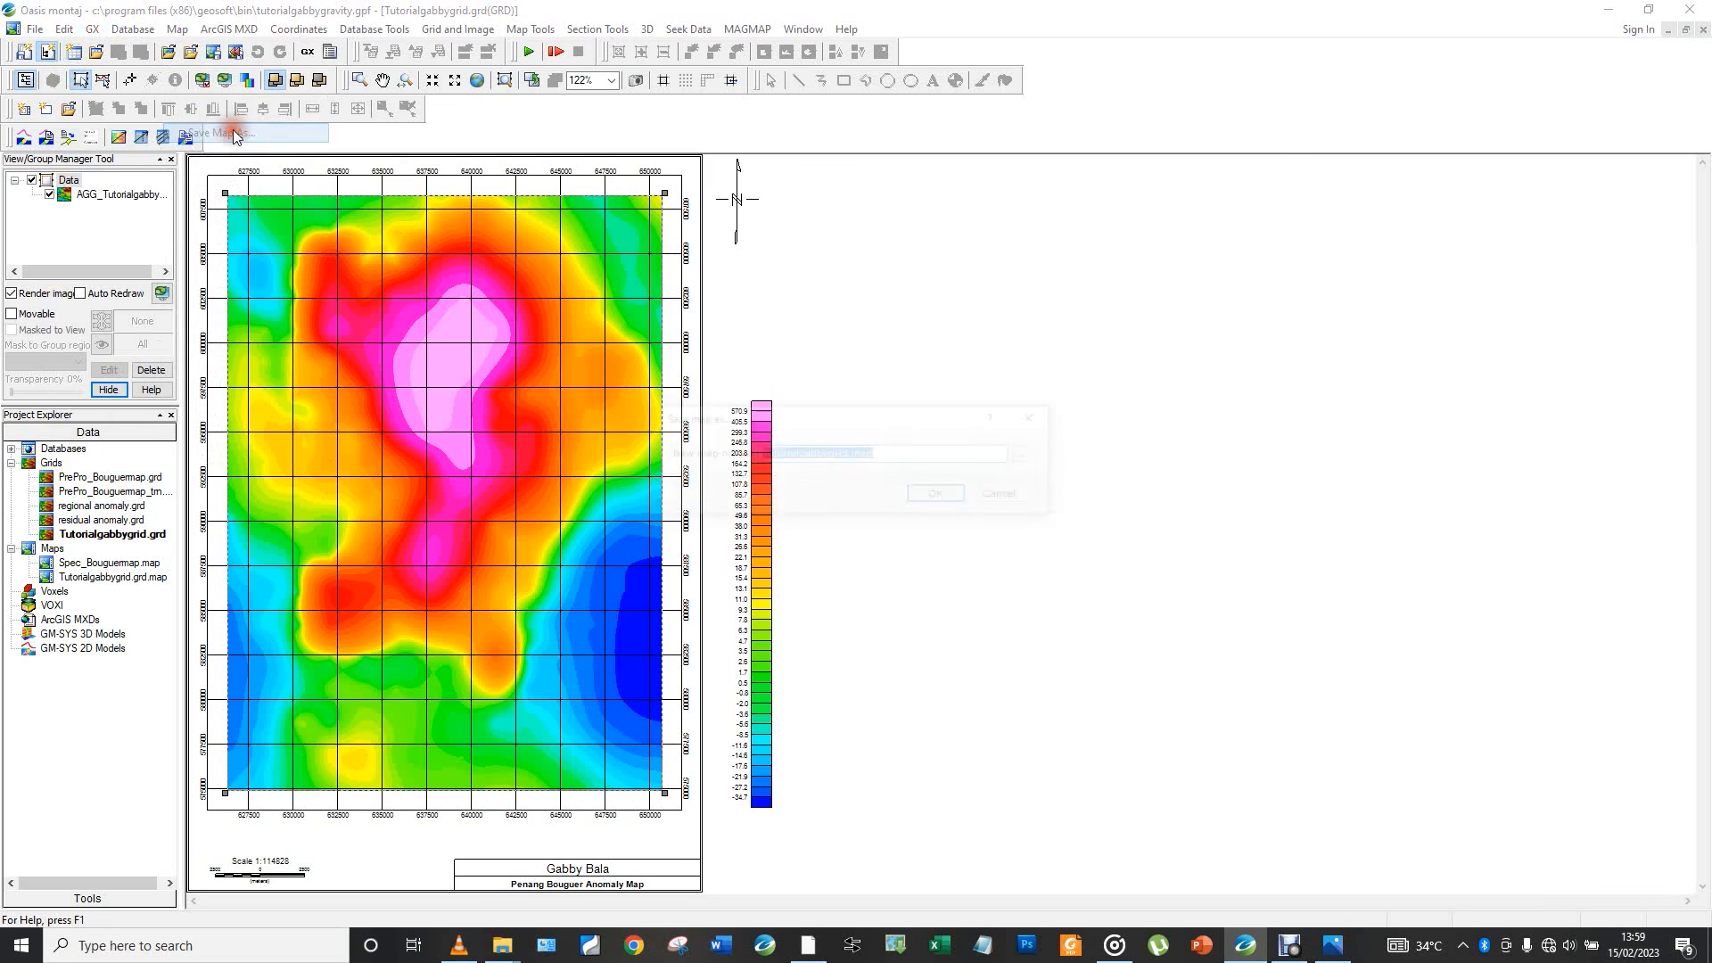
{"action": "left_click", "coordinate": [940, 495]}
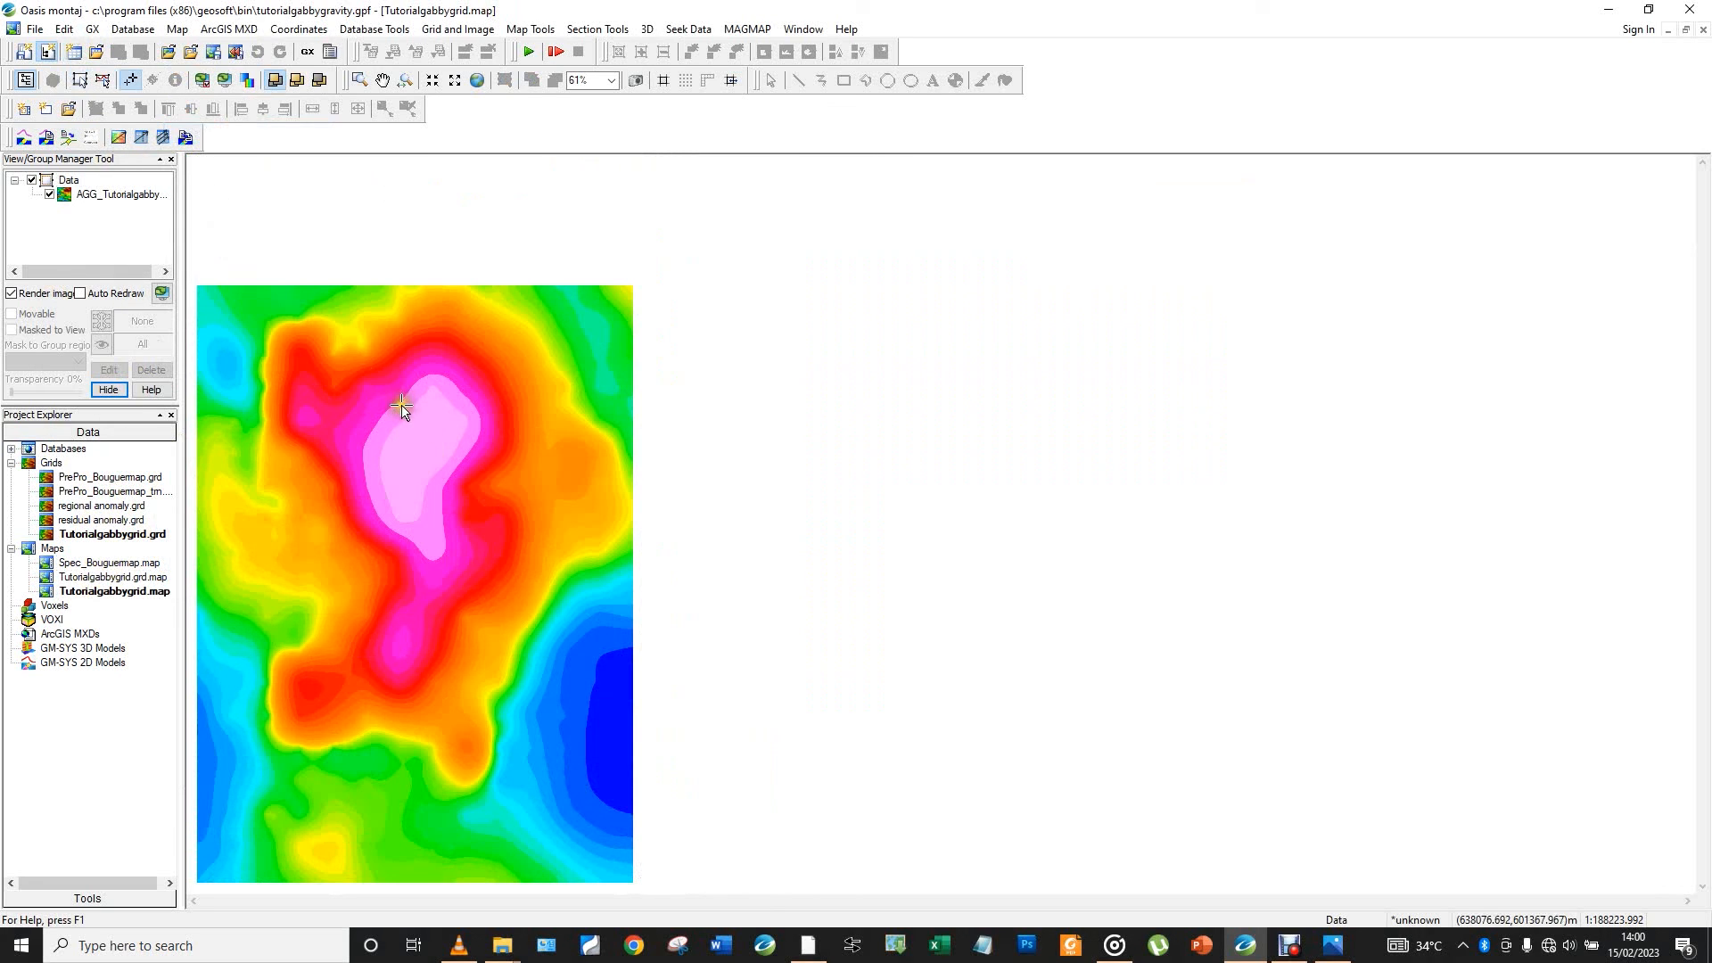
Open Tutorialgabbygrid.grd.map, Spec_Bouguermap.map and Tutorialgabbygrid.map in turn to compare the project's maps
{"action": "left_click", "coordinate": [140, 579]}
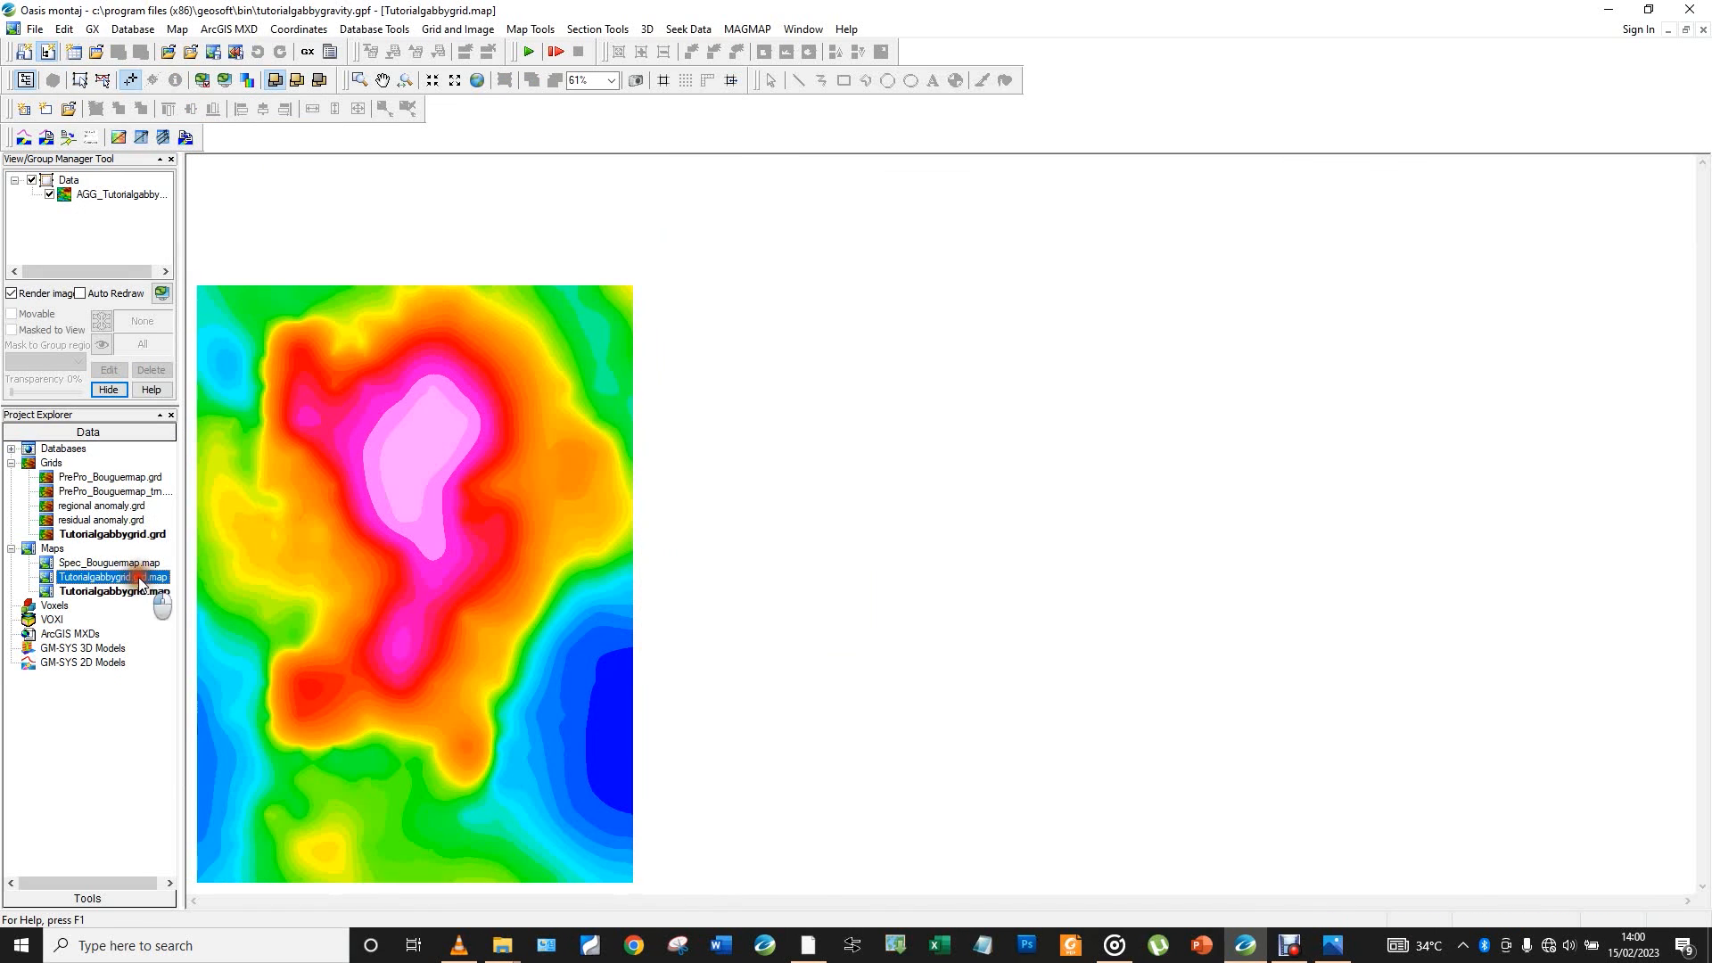
{"action": "double_click", "coordinate": [140, 579]}
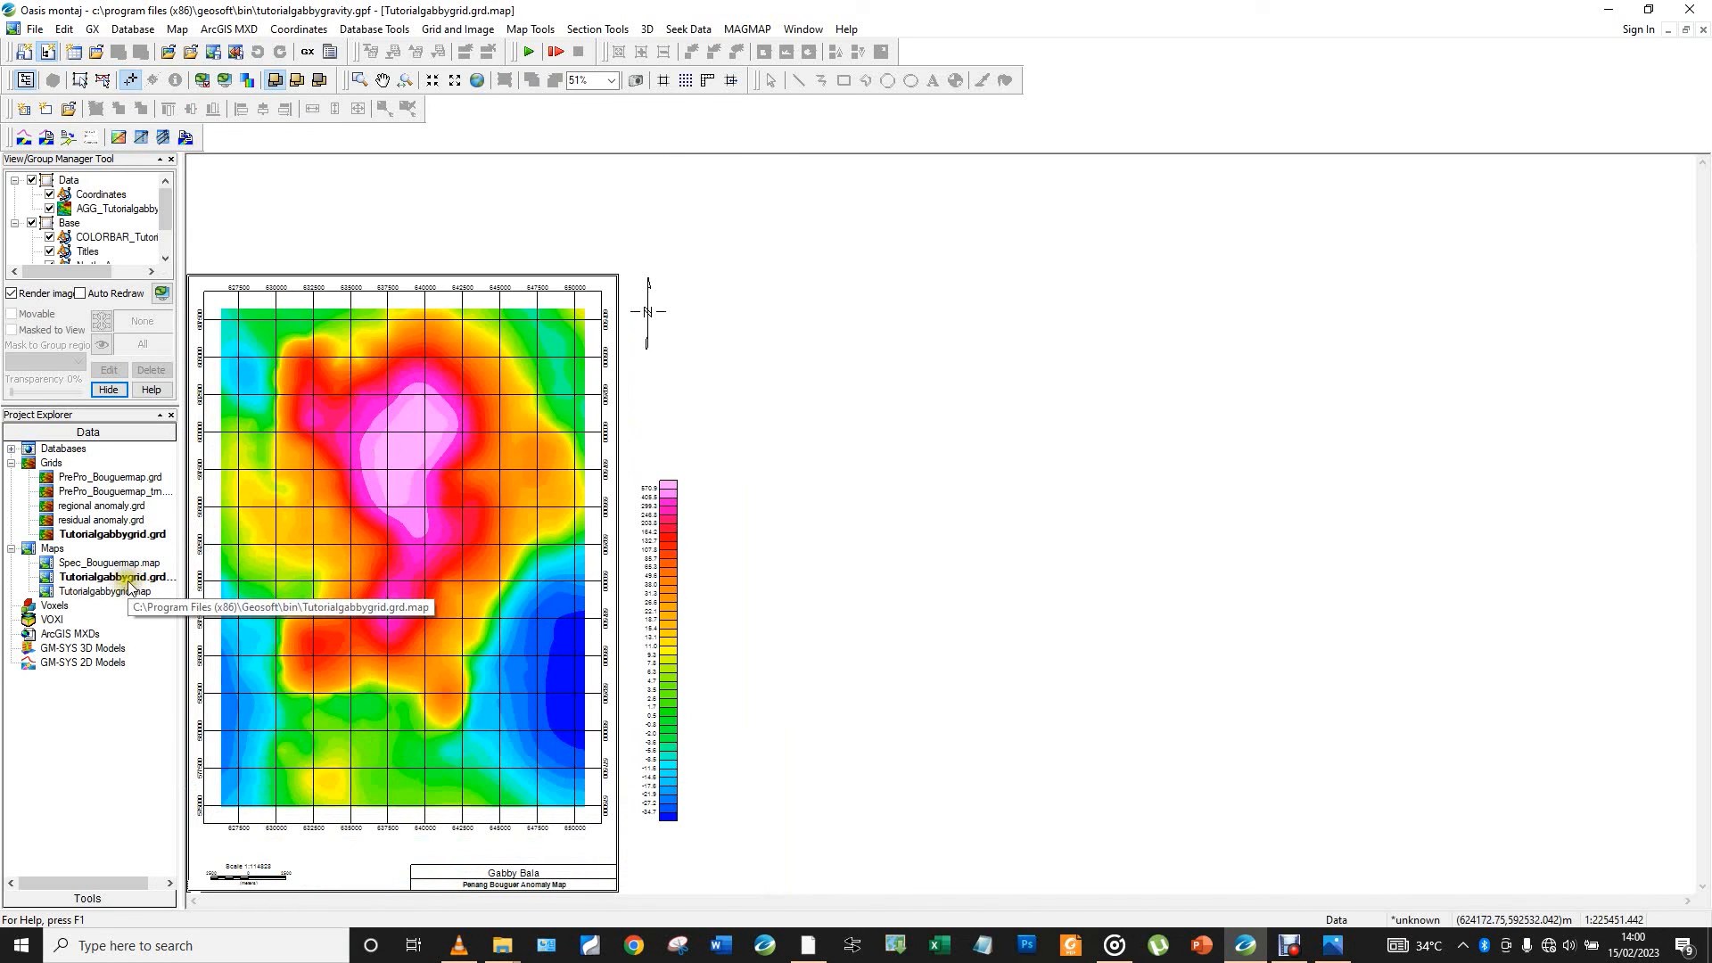
{"action": "double_click", "coordinate": [111, 564]}
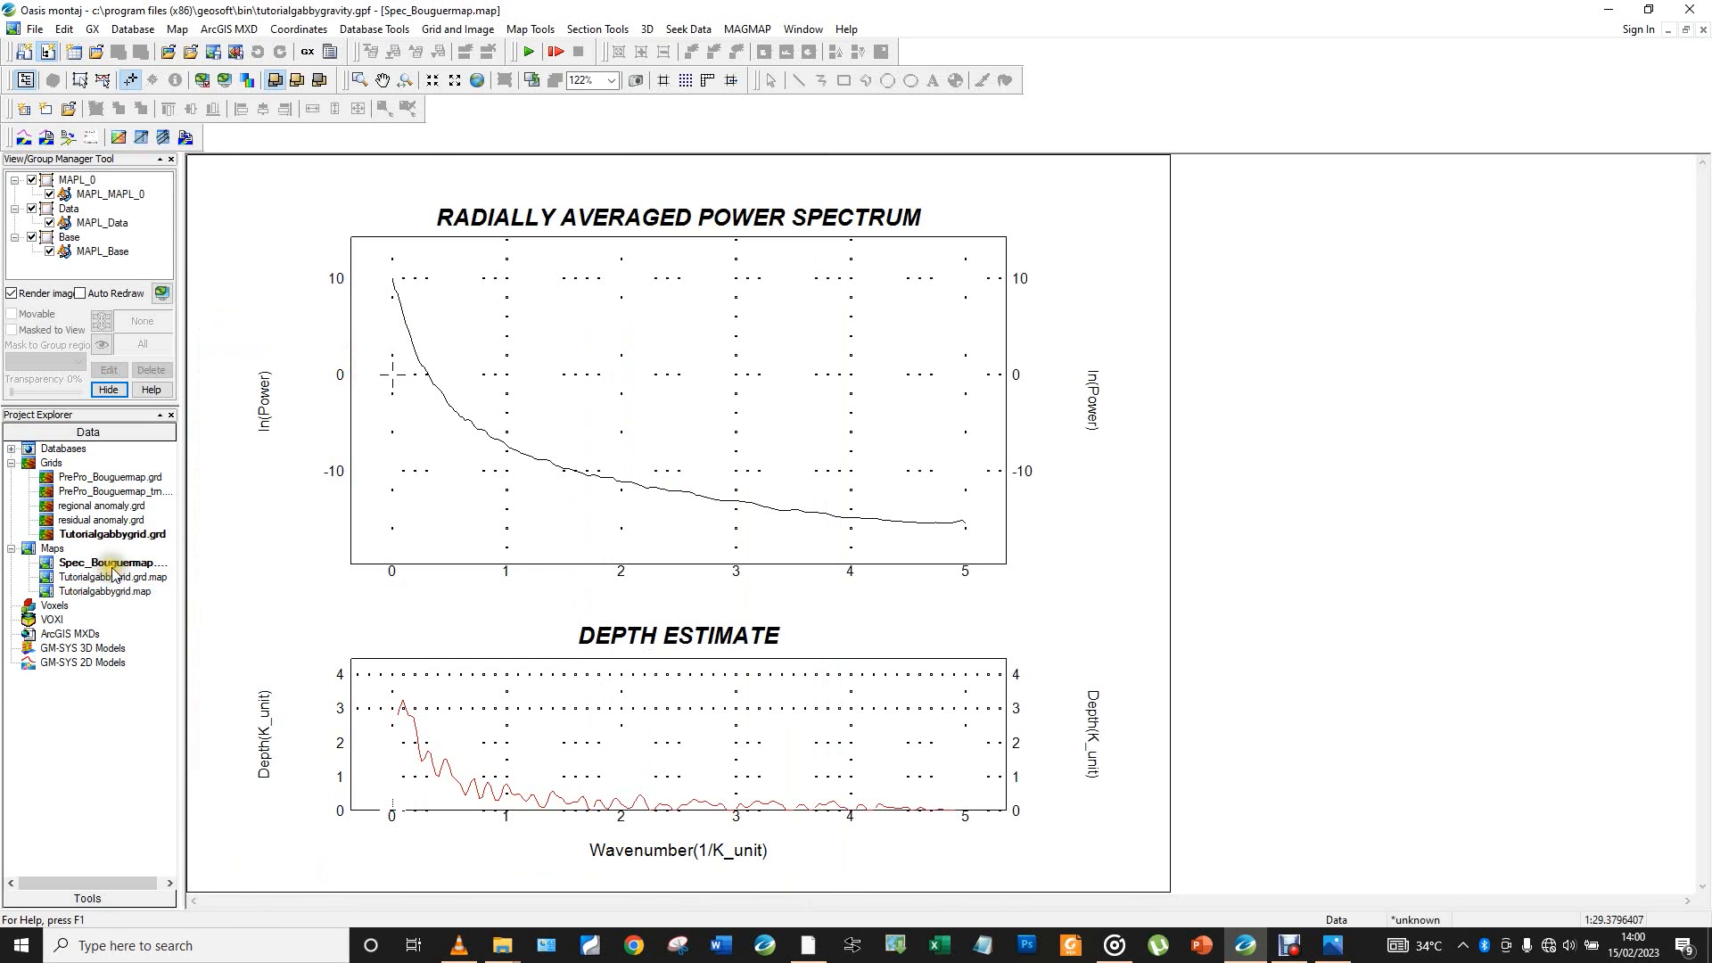
{"action": "double_click", "coordinate": [121, 593]}
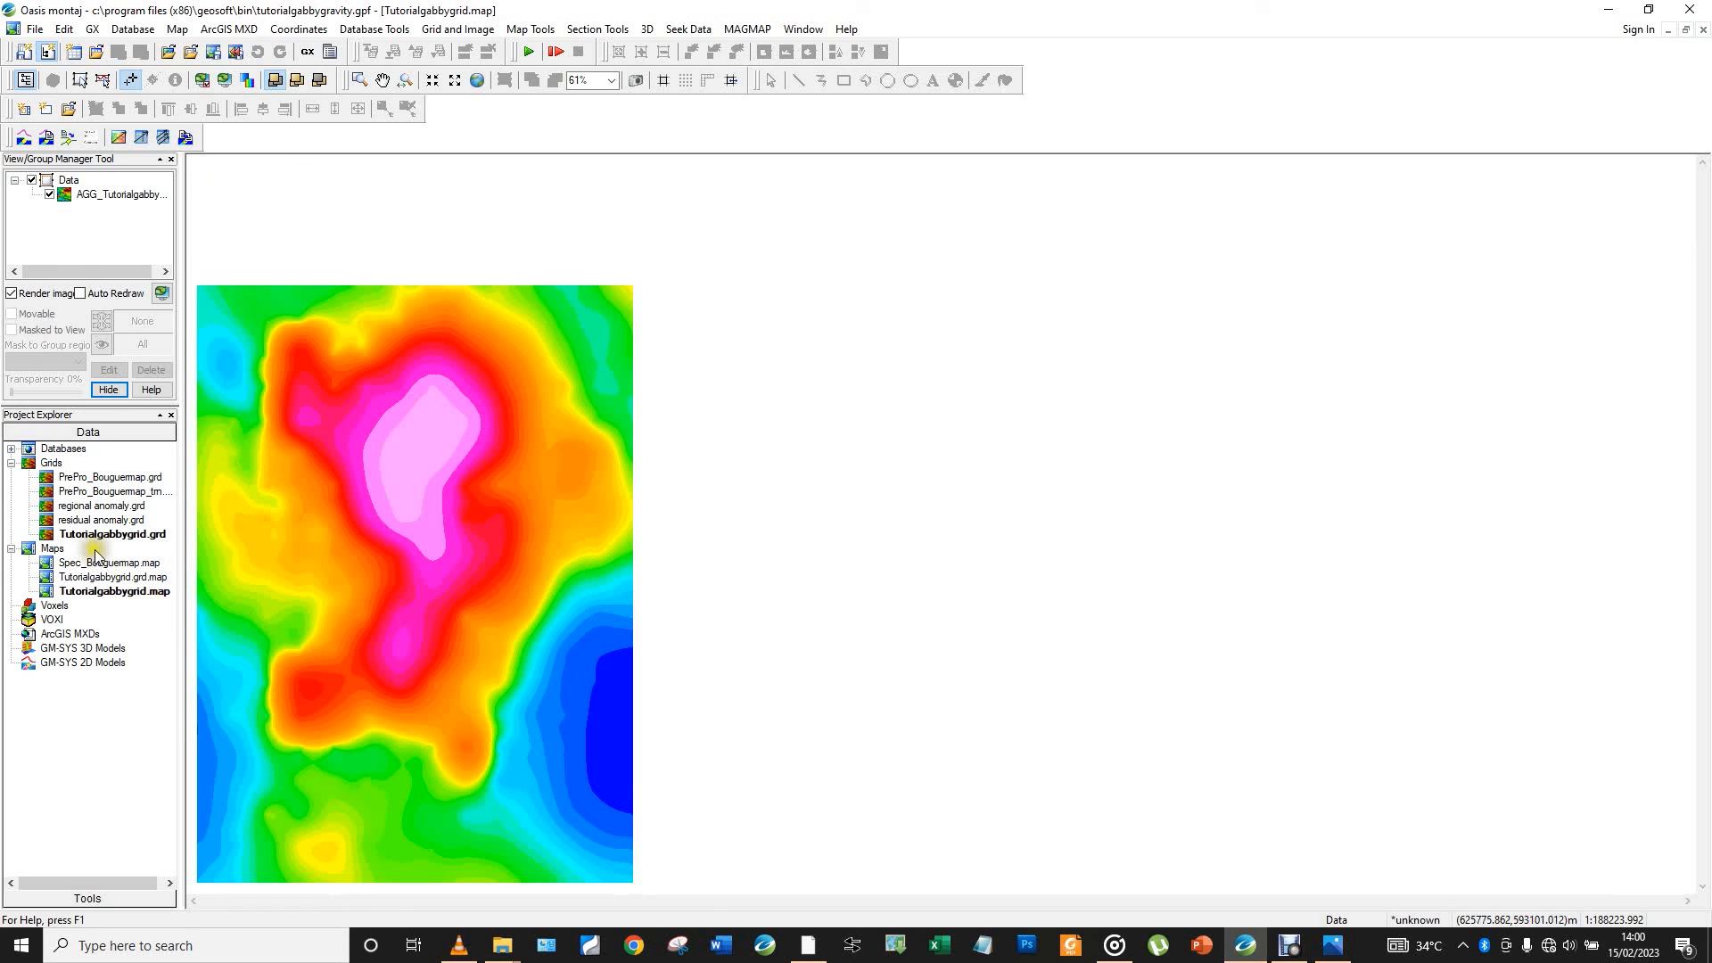
Display the residual anomaly, regional anomaly and Tutorialgabbygrid grids in turn to review their maps
{"action": "double_click", "coordinate": [93, 522]}
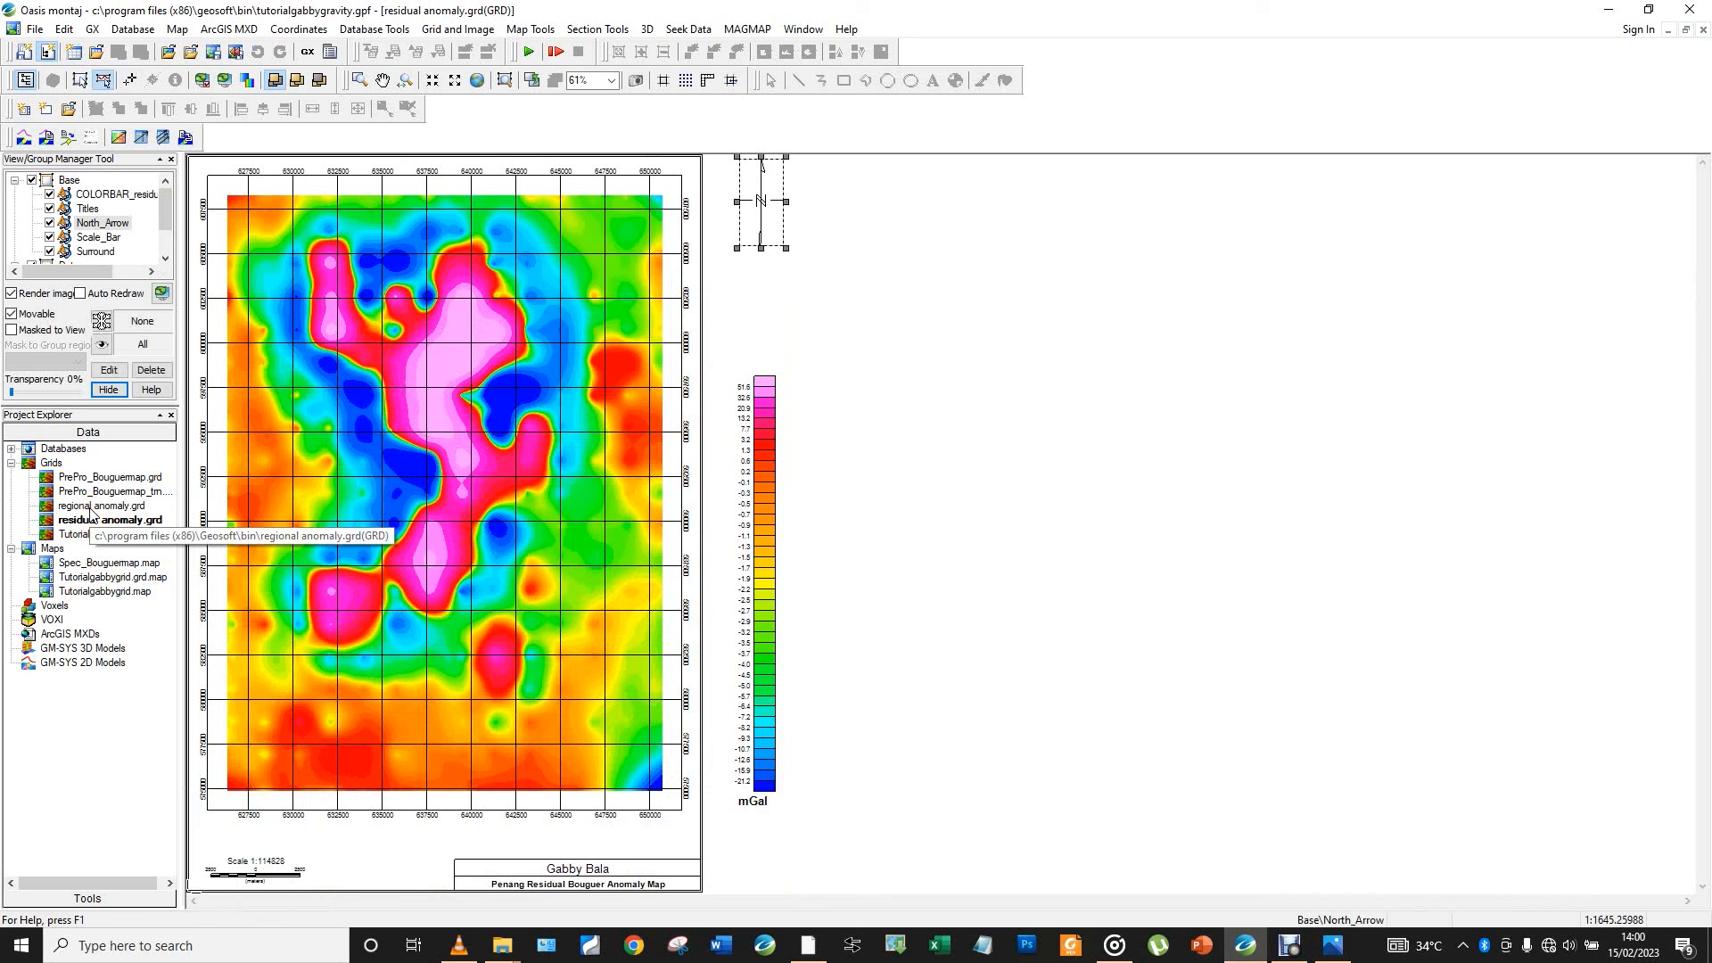
{"action": "double_click", "coordinate": [90, 509]}
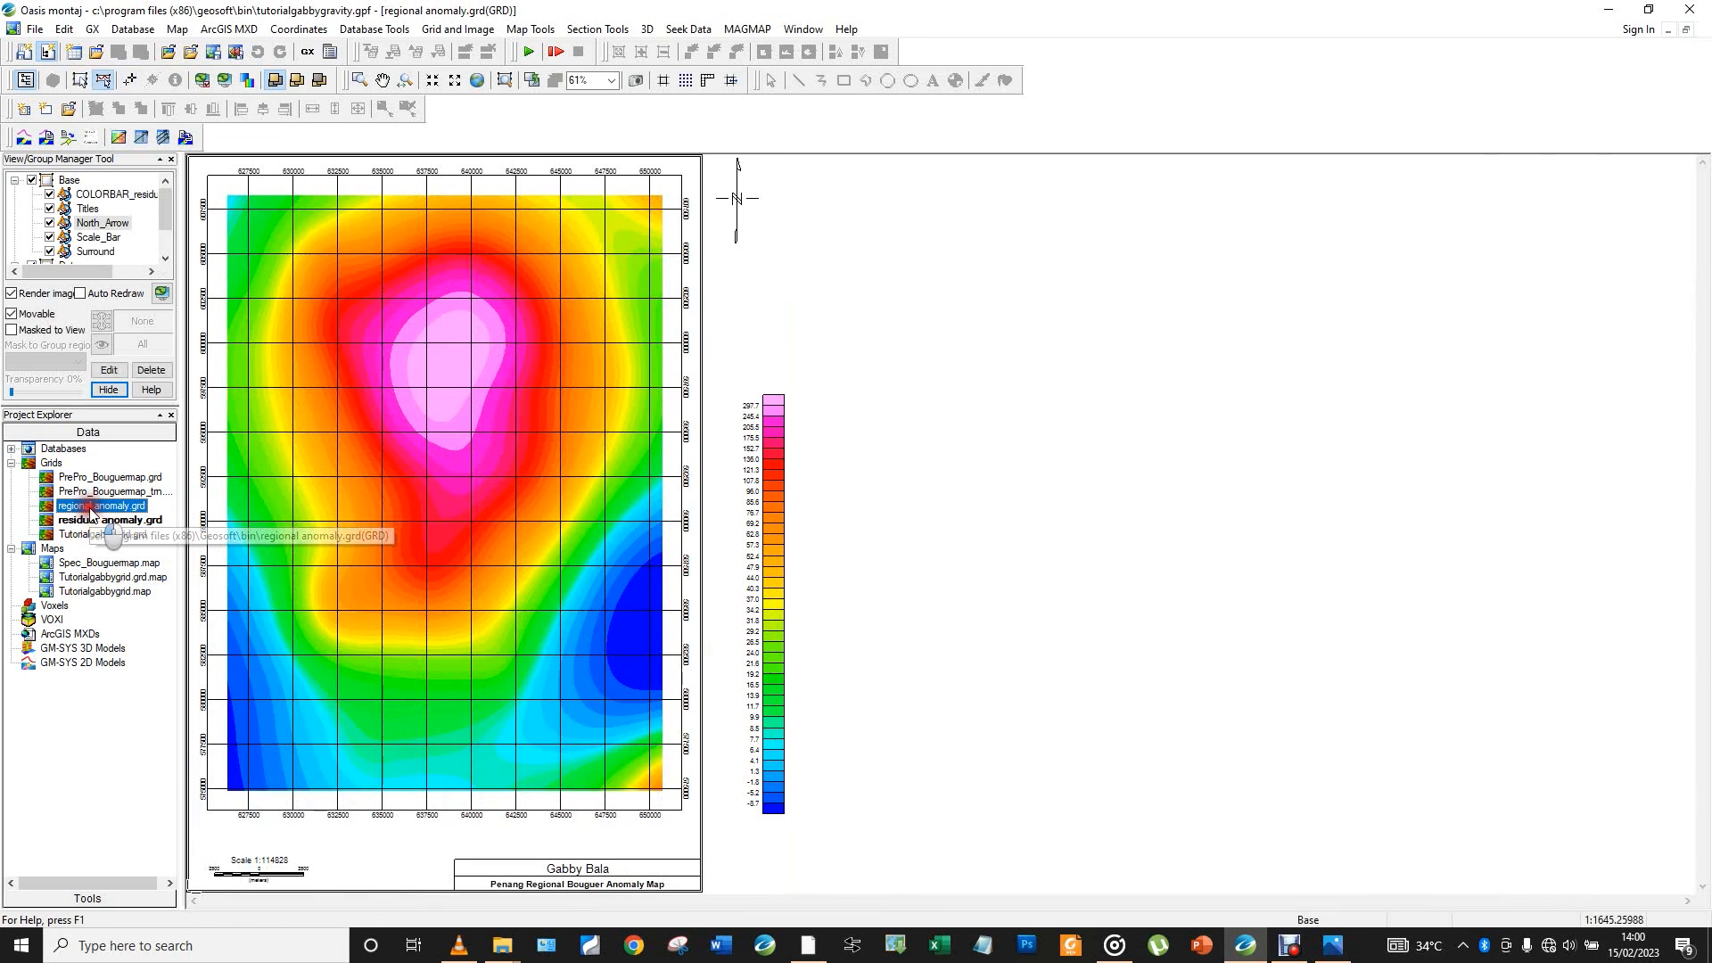
{"action": "left_click", "coordinate": [90, 507]}
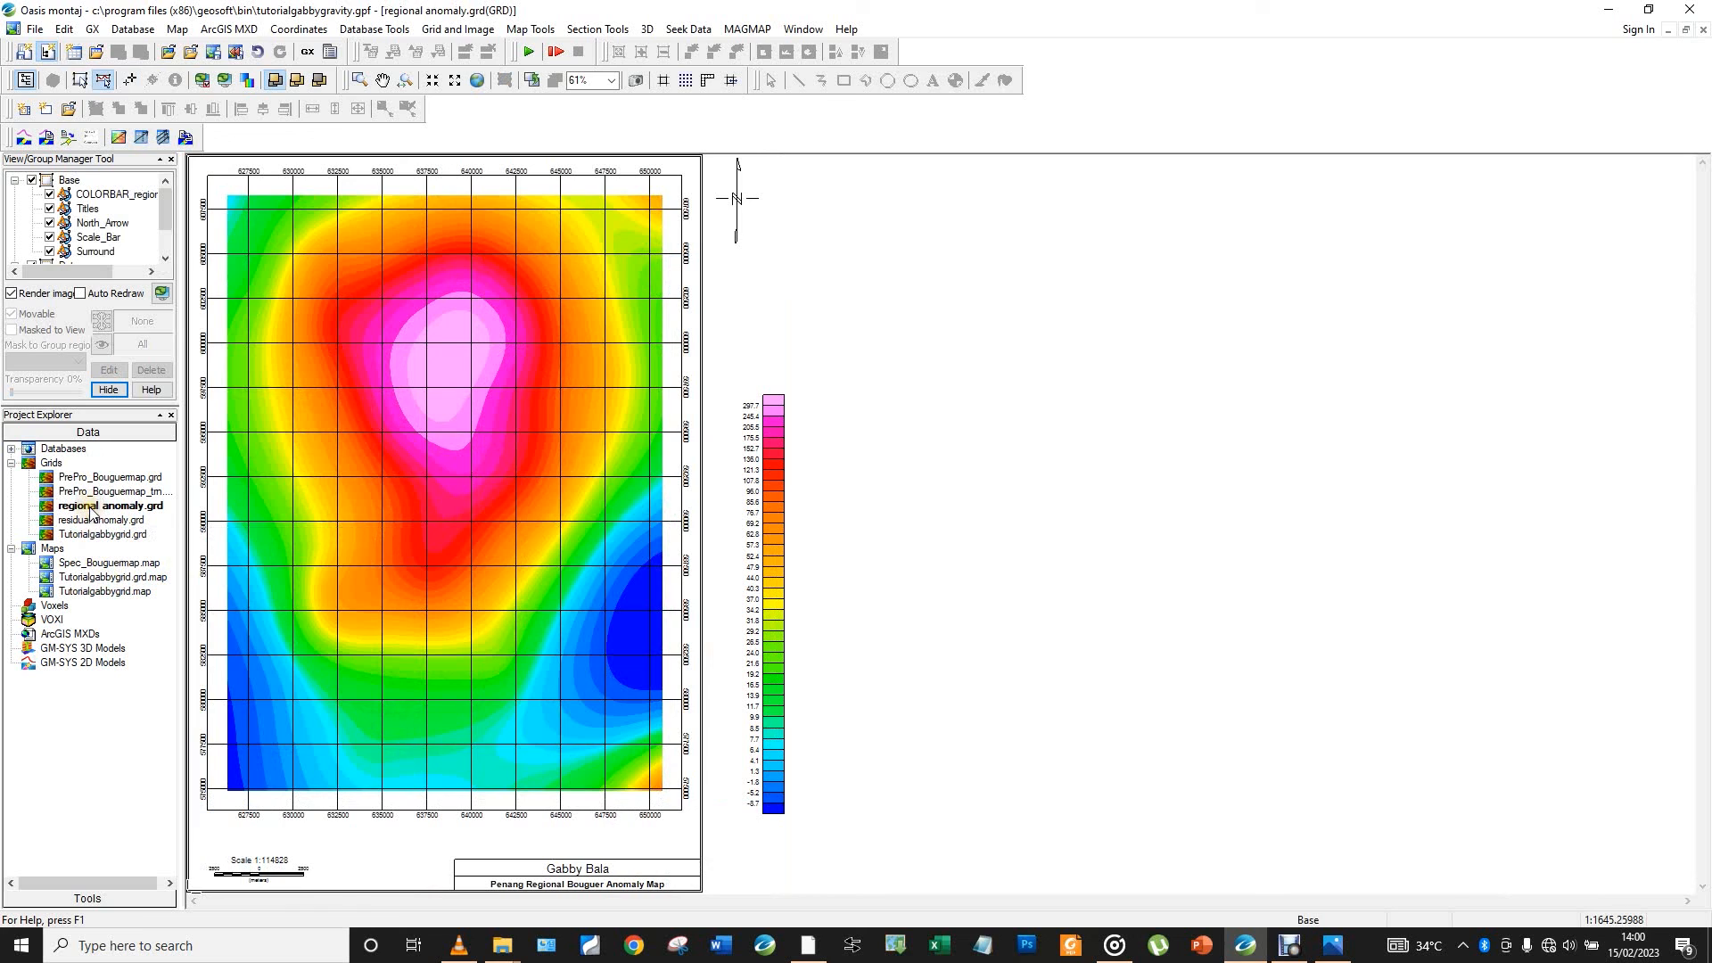
{"action": "left_click", "coordinate": [93, 505]}
{"action": "double_click", "coordinate": [104, 536]}
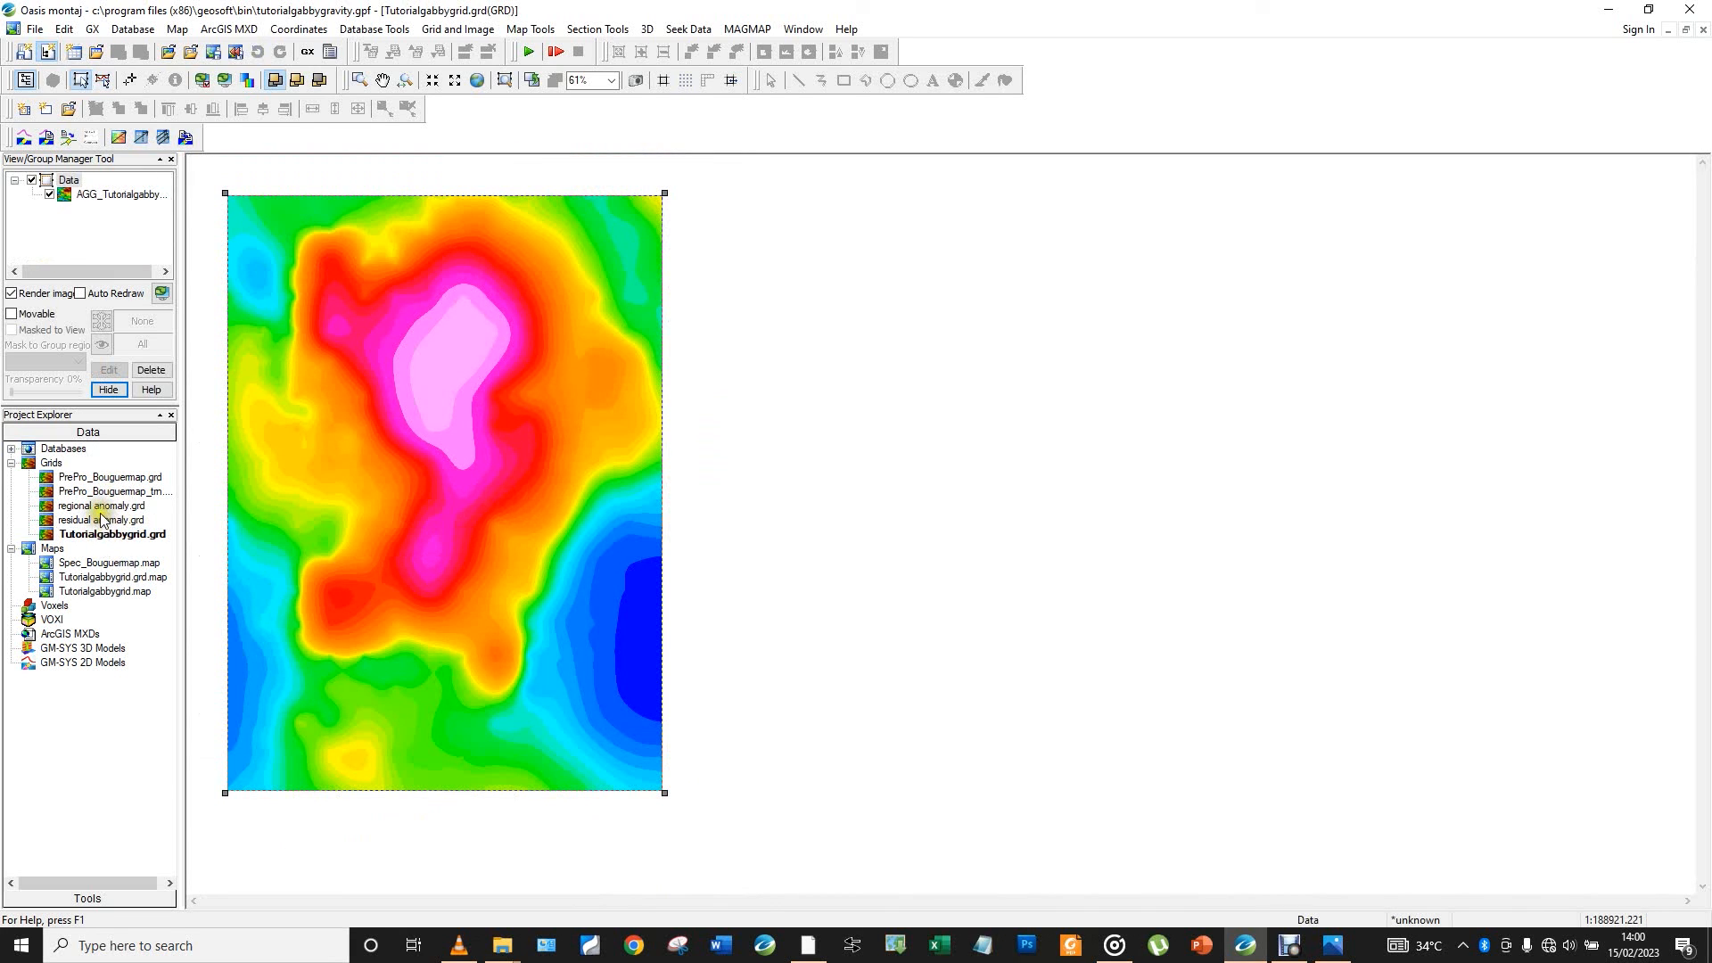
{"action": "left_click_drag", "start_coordinate": [101, 506], "coordinate": [880, 361]}
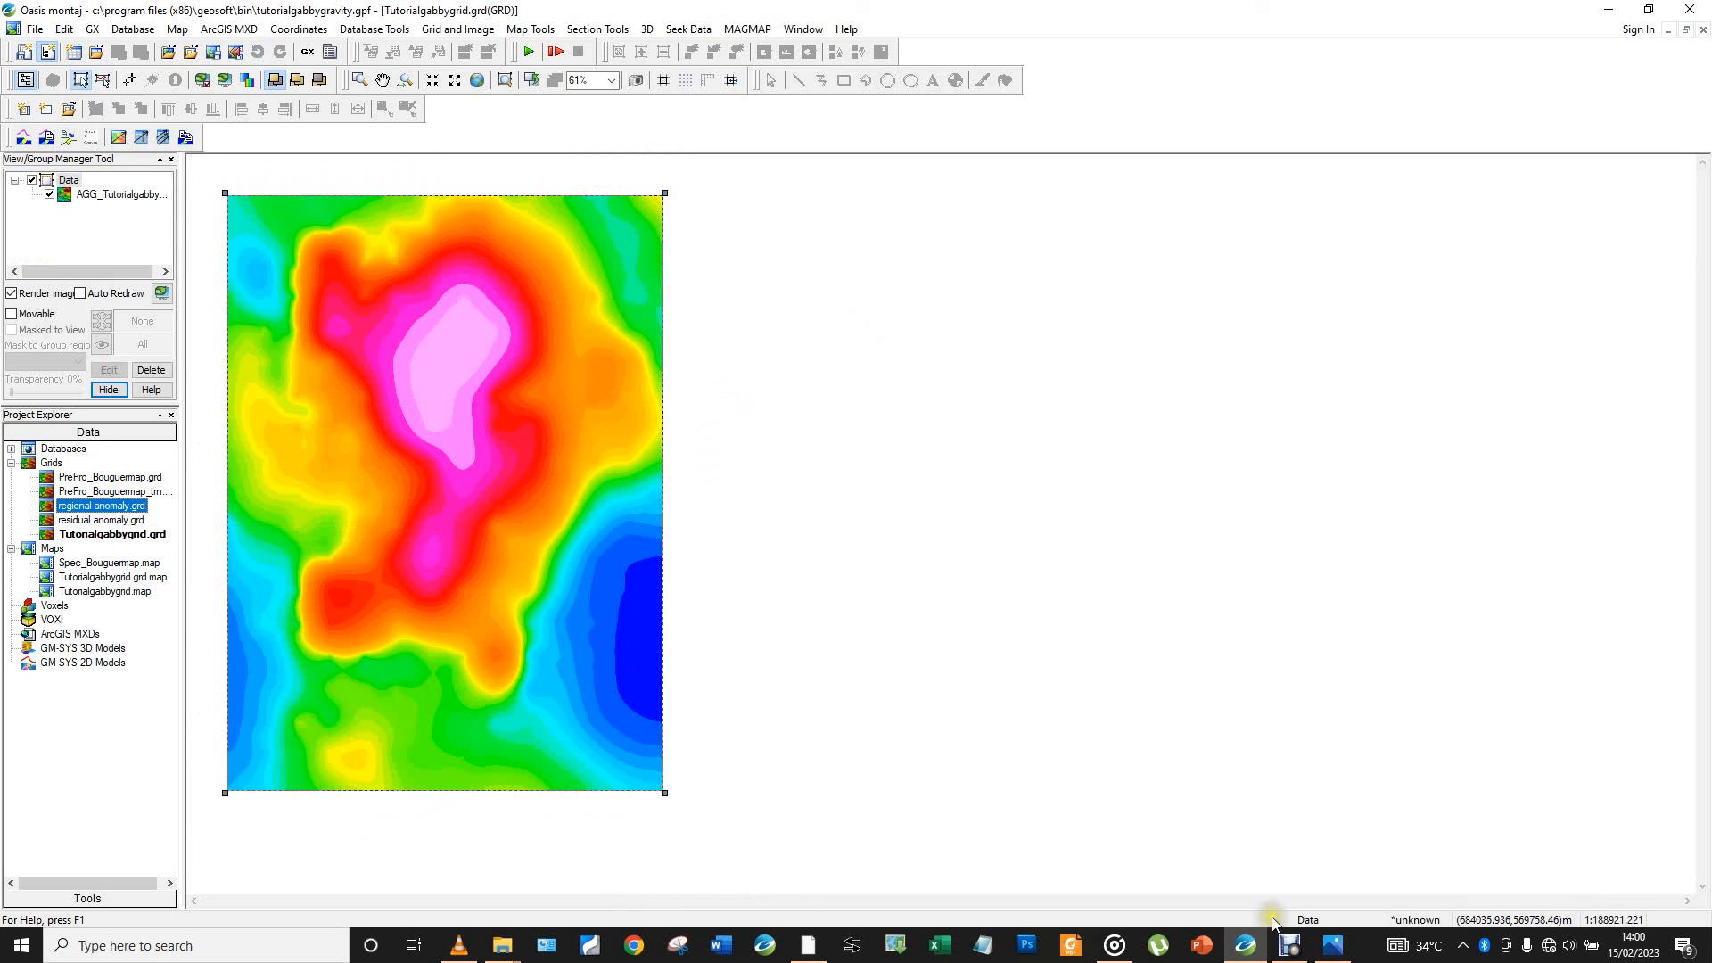
{"action": "mouse_move", "coordinate": [1296, 957]}
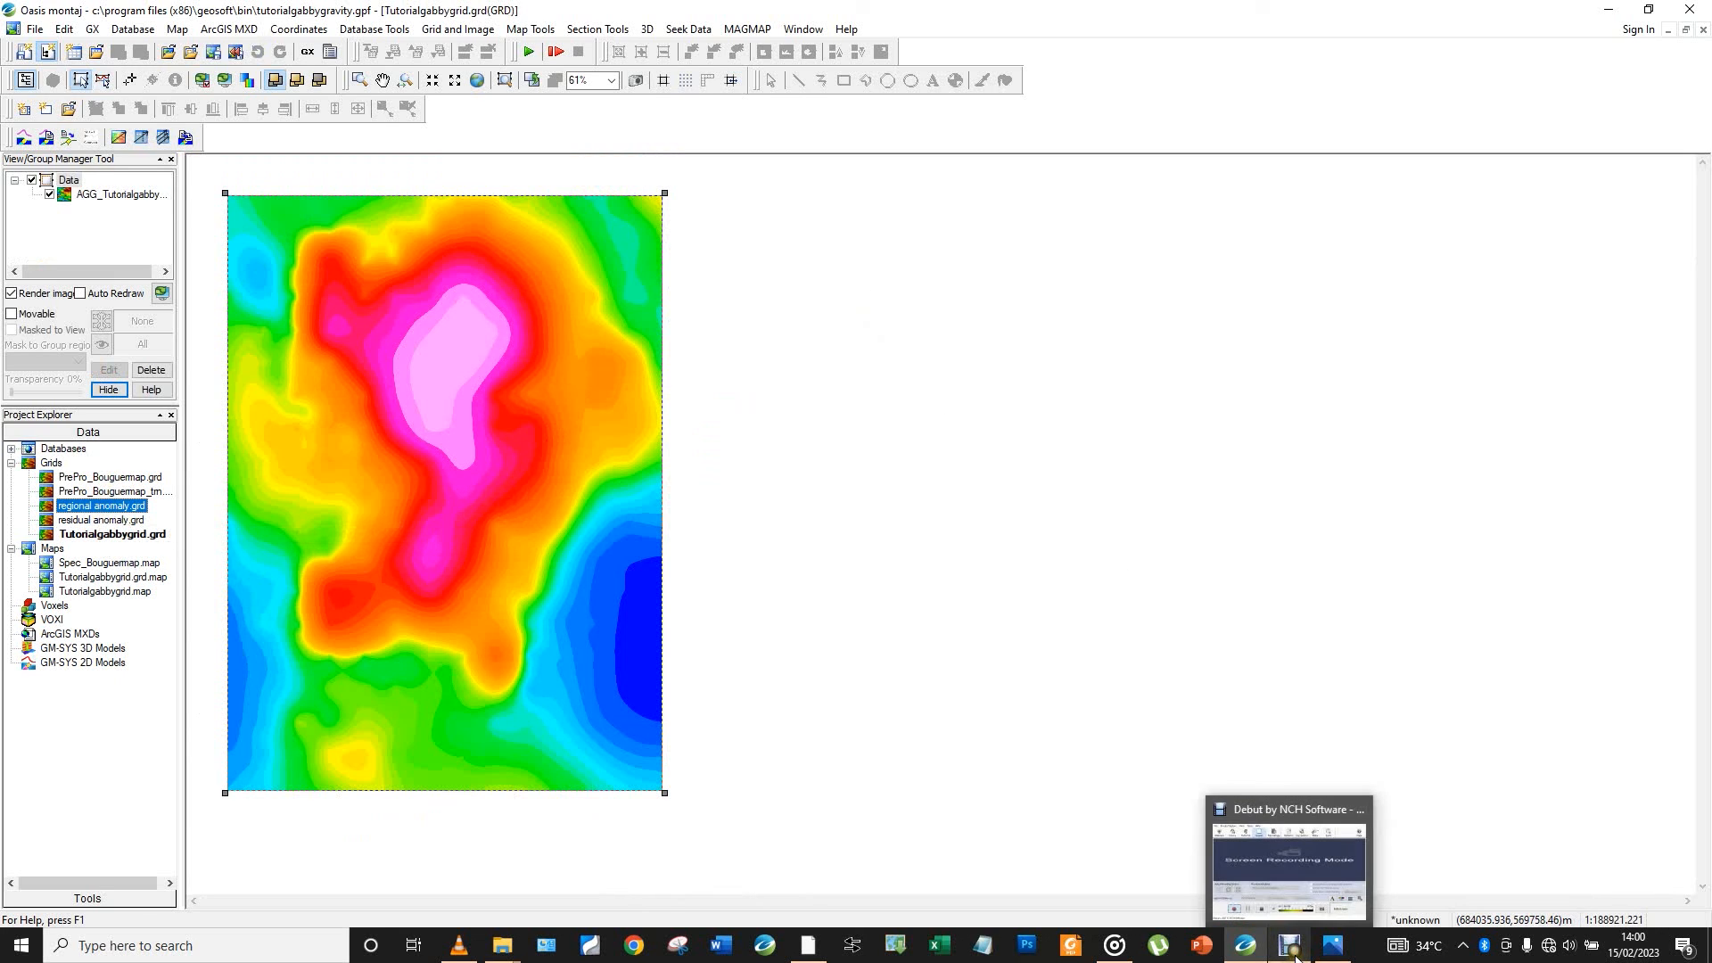